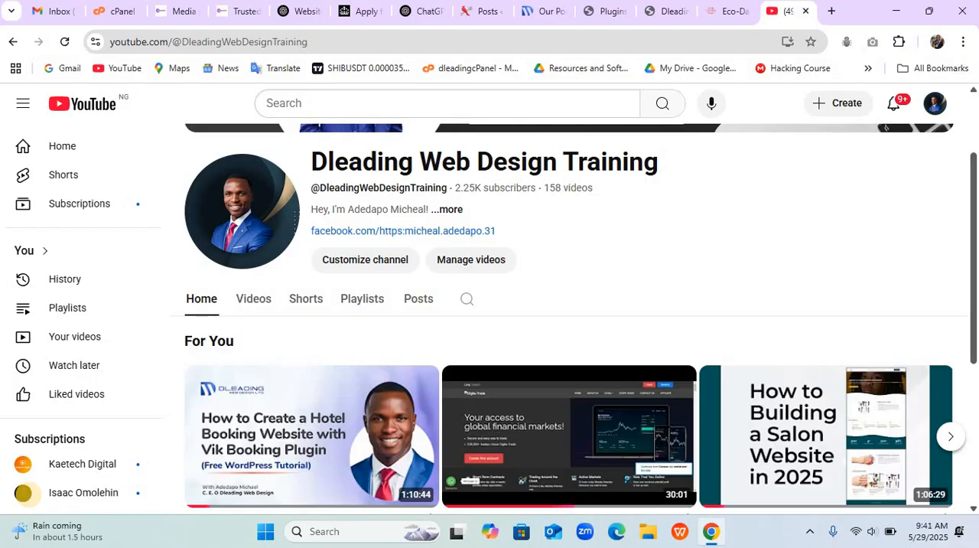
# - Switch to the finished Eco-Dazfarm and Riverside Resort site and review its home page from the hero banner to the photo gallery
pyautogui.hotkey('ctrl', 'shift', 'Tab')
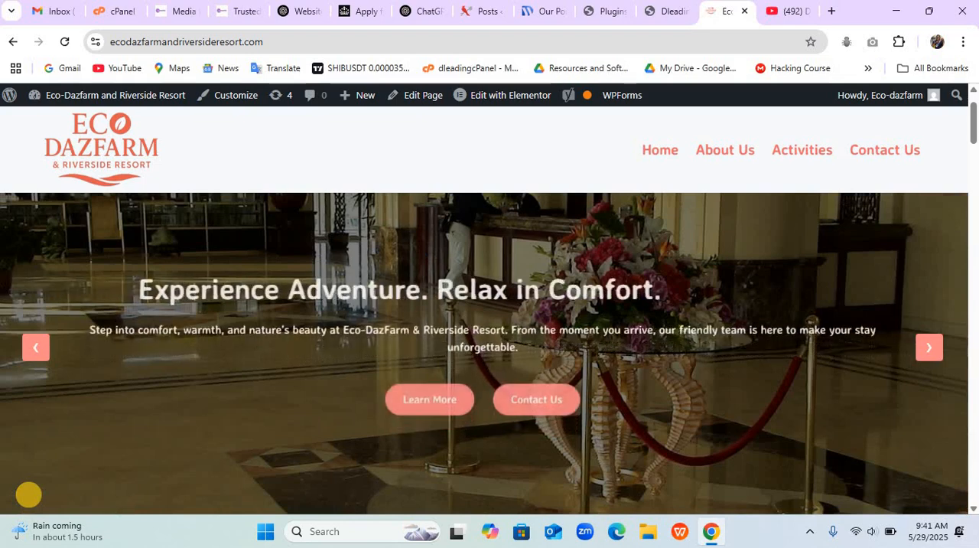
pyautogui.scroll(-5, 29, 494)
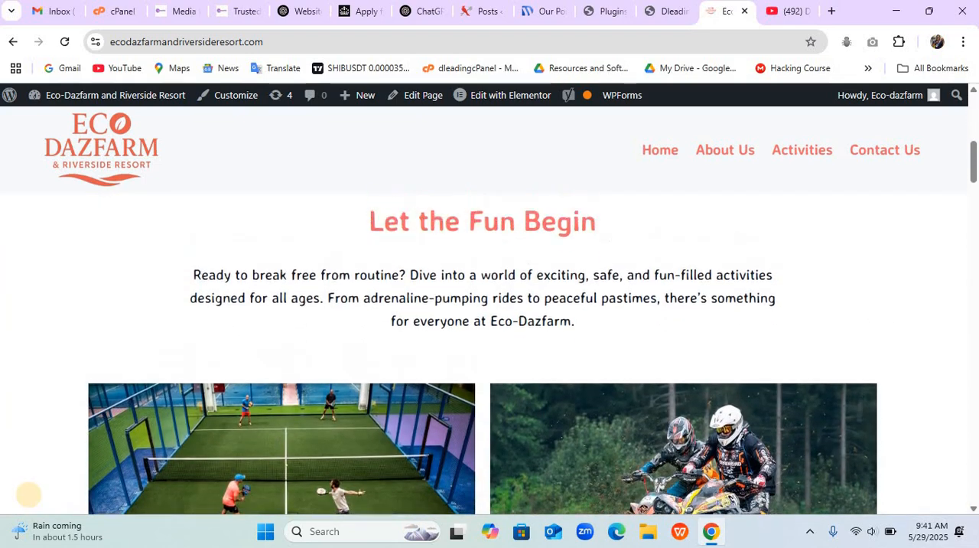
pyautogui.scroll(1, 29, 495)
pyautogui.scroll(-2, 29, 494)
pyautogui.scroll(-5, 29, 495)
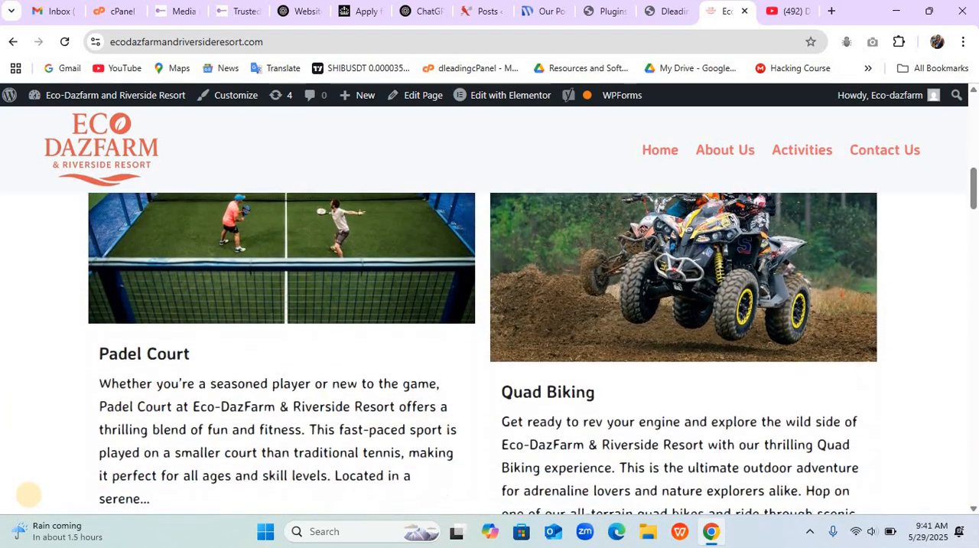
pyautogui.scroll(-4, 29, 494)
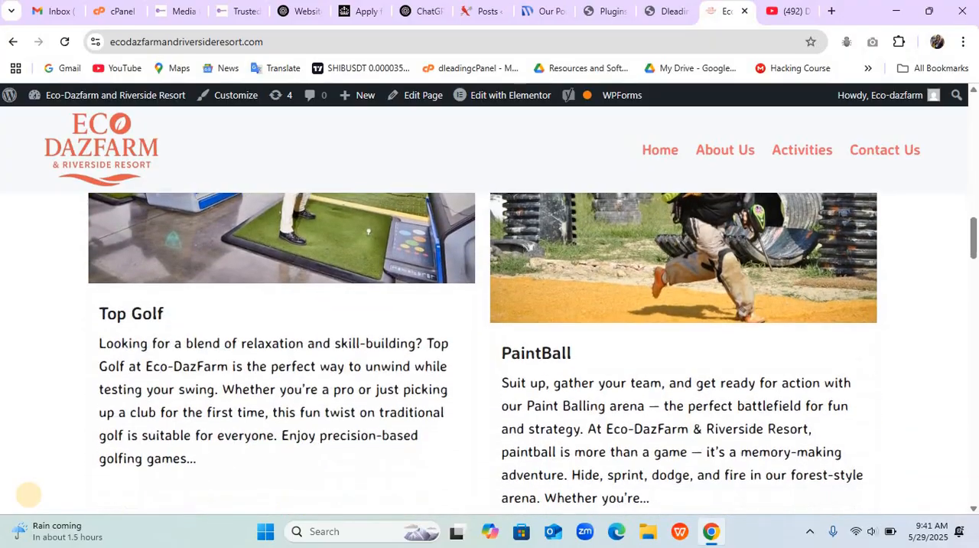
pyautogui.scroll(-1, 29, 494)
pyautogui.scroll(-6, 28, 495)
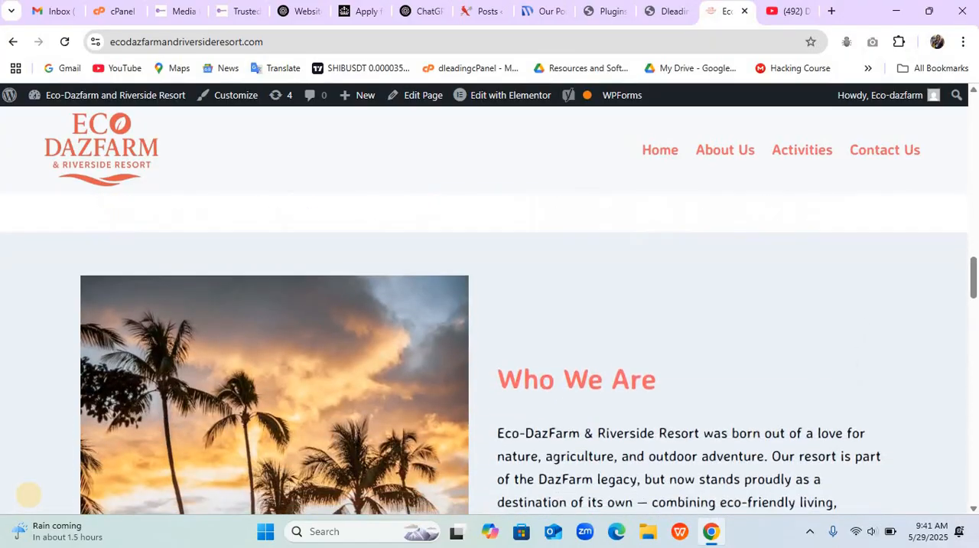
pyautogui.scroll(-7, 29, 494)
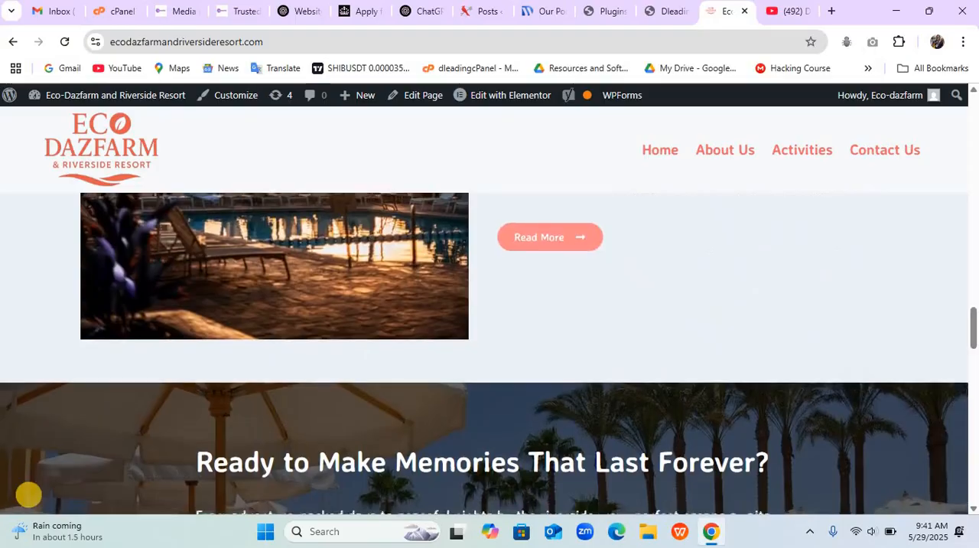
pyautogui.scroll(-5, 28, 494)
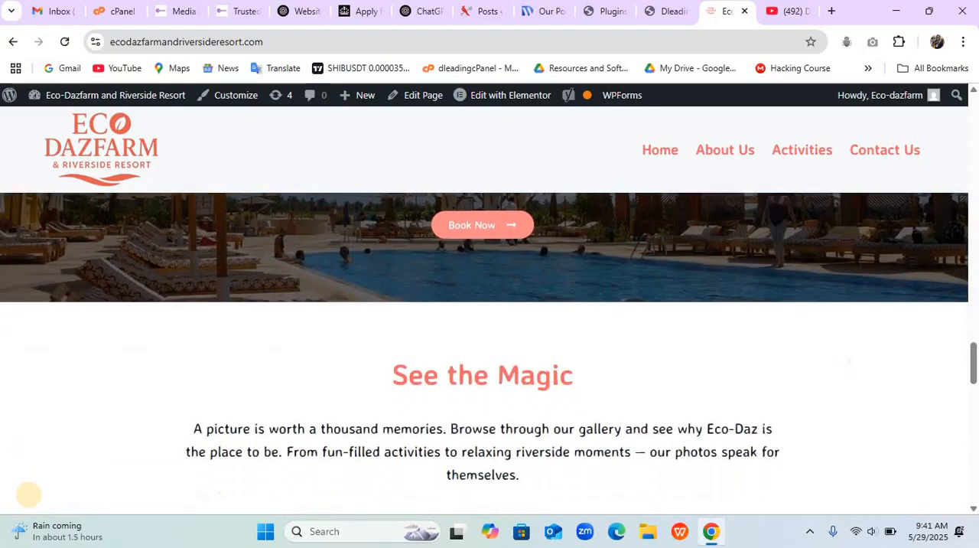
pyautogui.scroll(-5, 28, 494)
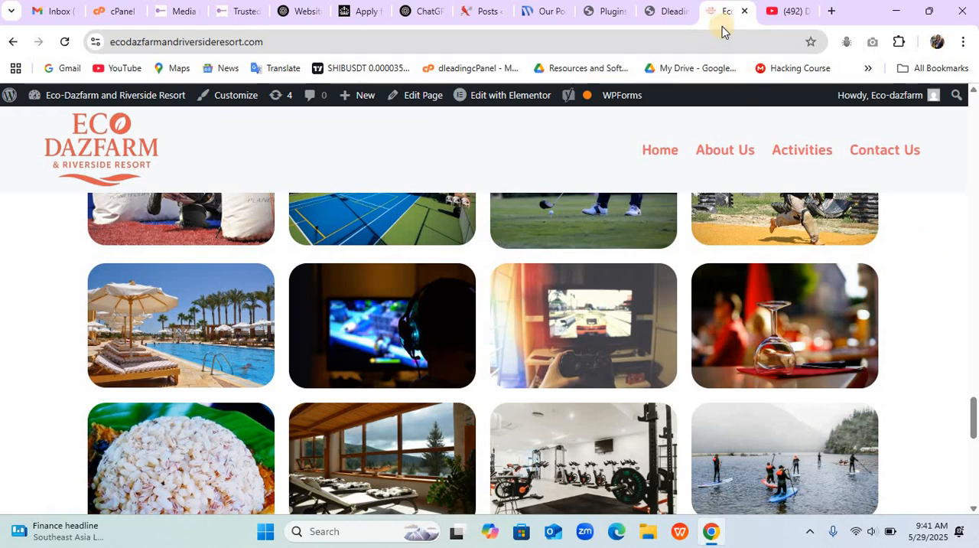
# - Check the Dleading Resort Center plugins page, and view and reload the site's front page
pyautogui.click(607, 14)
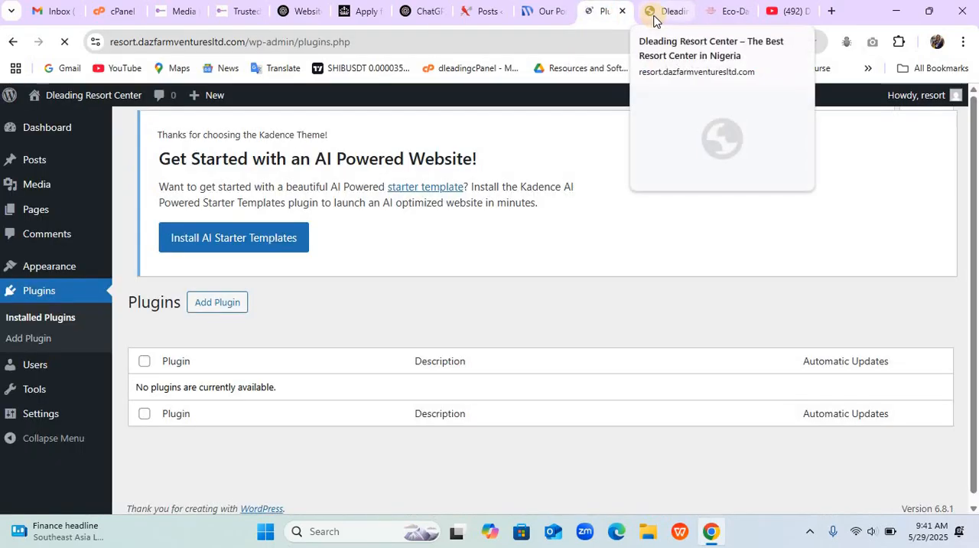
pyautogui.click(655, 16)
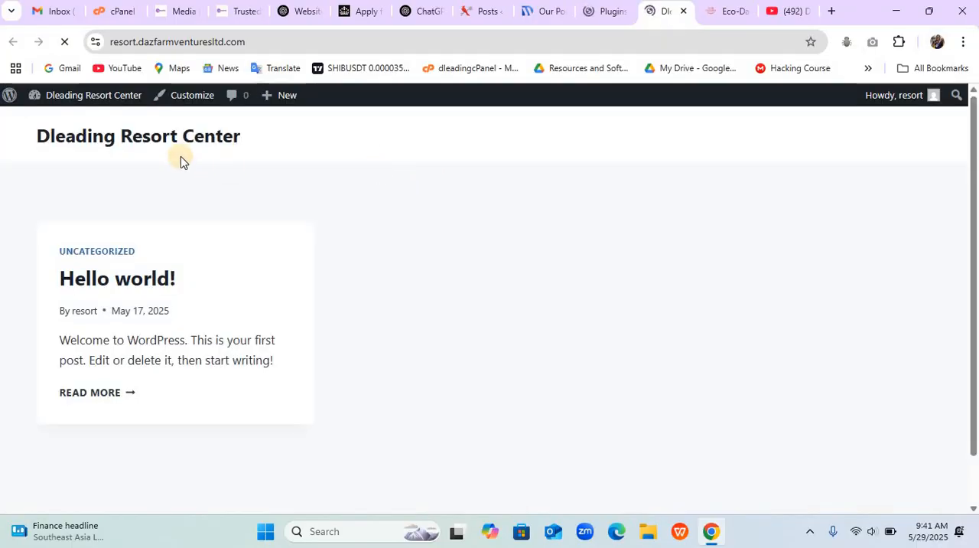
pyautogui.click(64, 42)
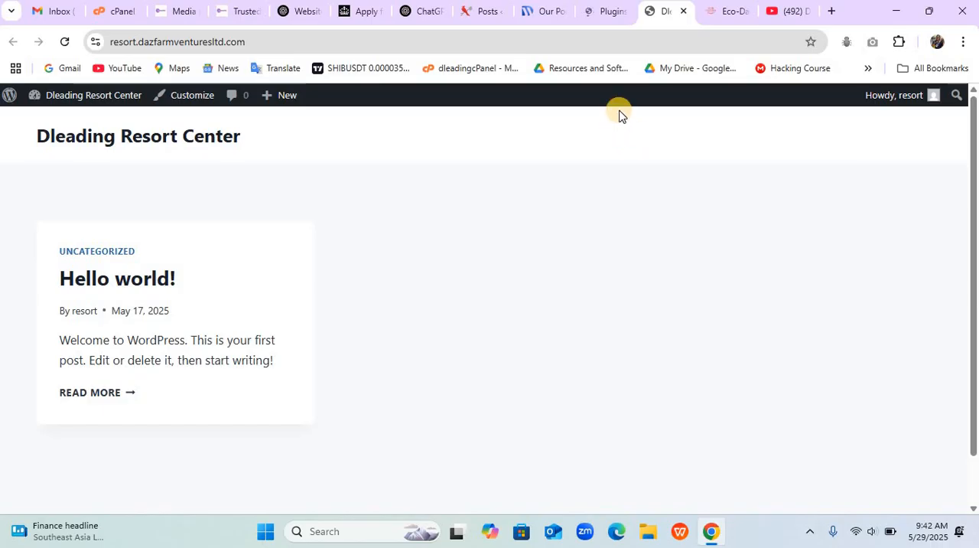
# - Return to the Dleading Resort Center admin and check which of the installed themes is active
pyautogui.click(606, 13)
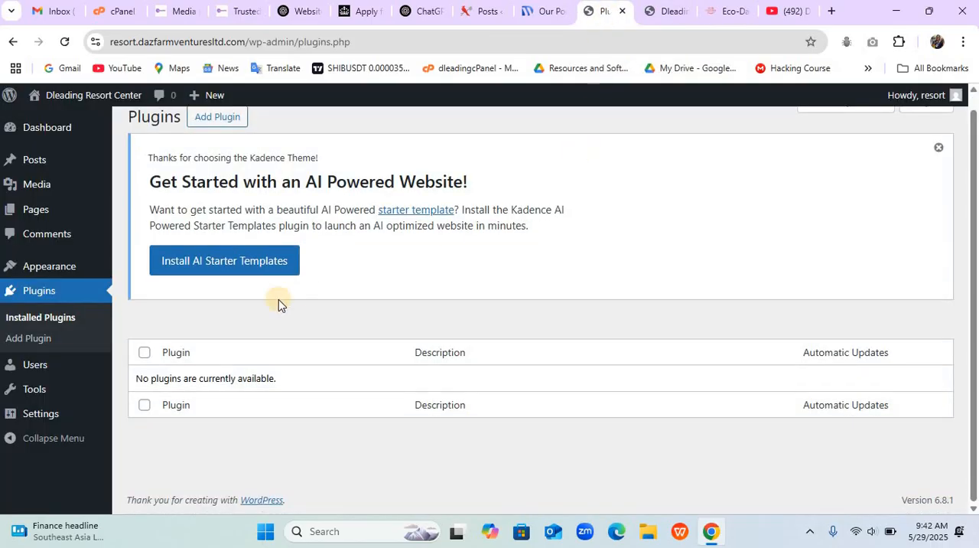
pyautogui.moveTo(65, 265)
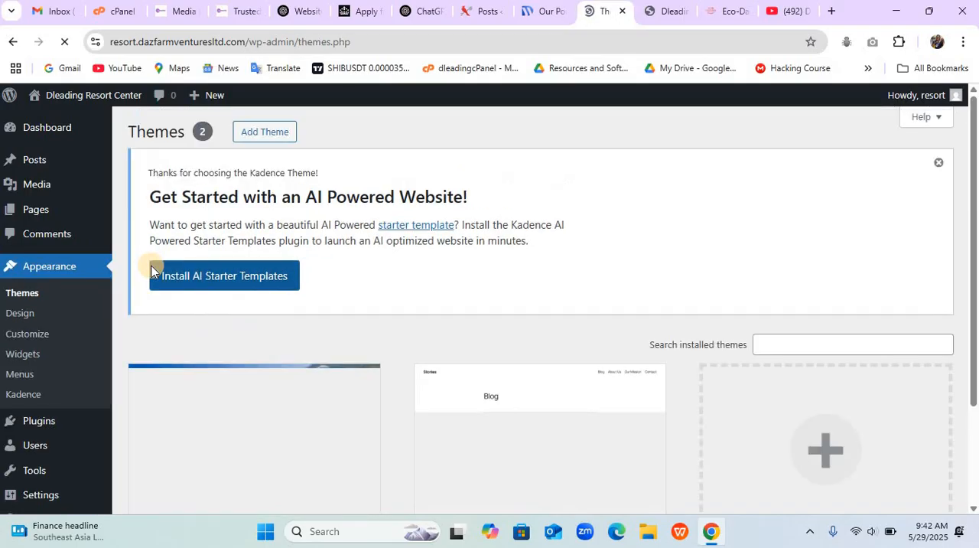
pyautogui.scroll(-2, 343, 416)
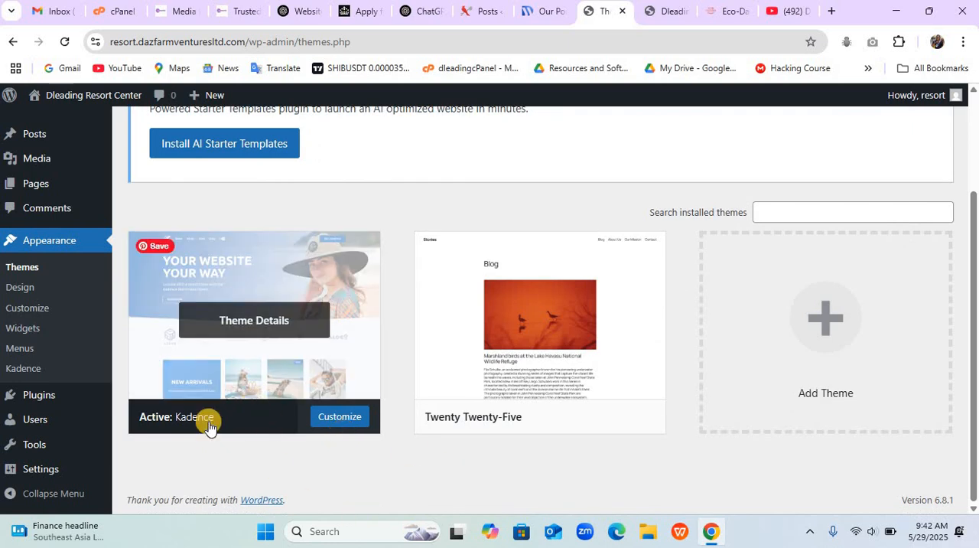
pyautogui.scroll(2, 430, 396)
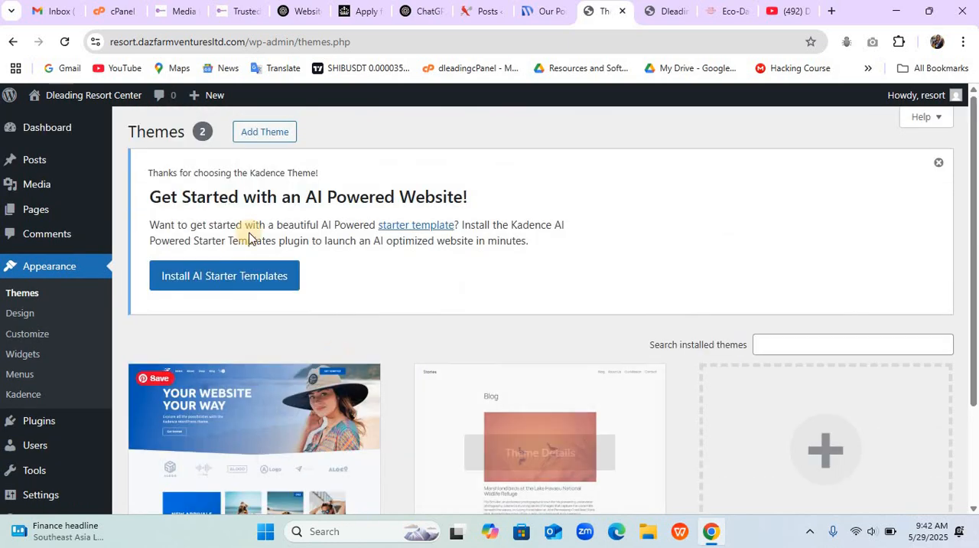
# - Start adding a theme and search the theme directory for "kadence"
pyautogui.click(264, 135)
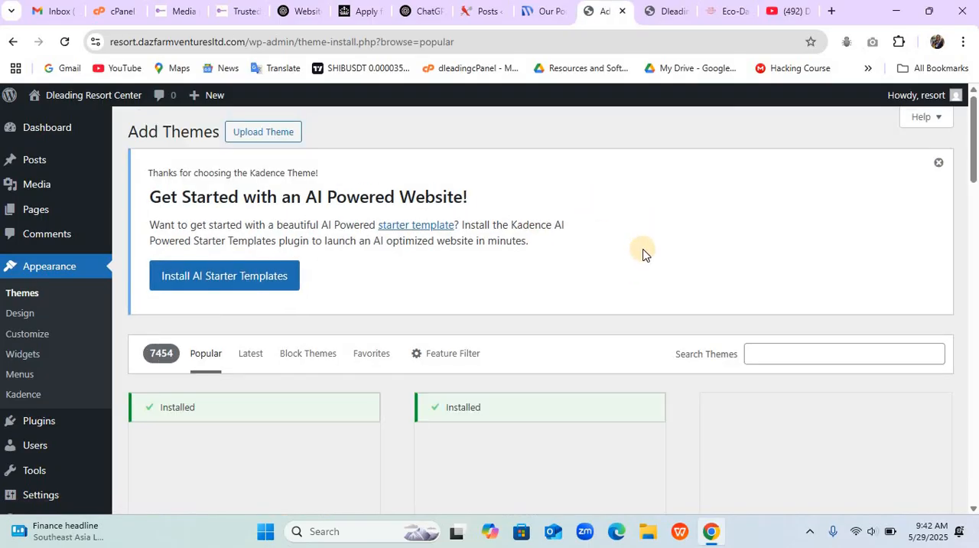
pyautogui.scroll(-2, 642, 248)
pyautogui.scroll(1, 643, 249)
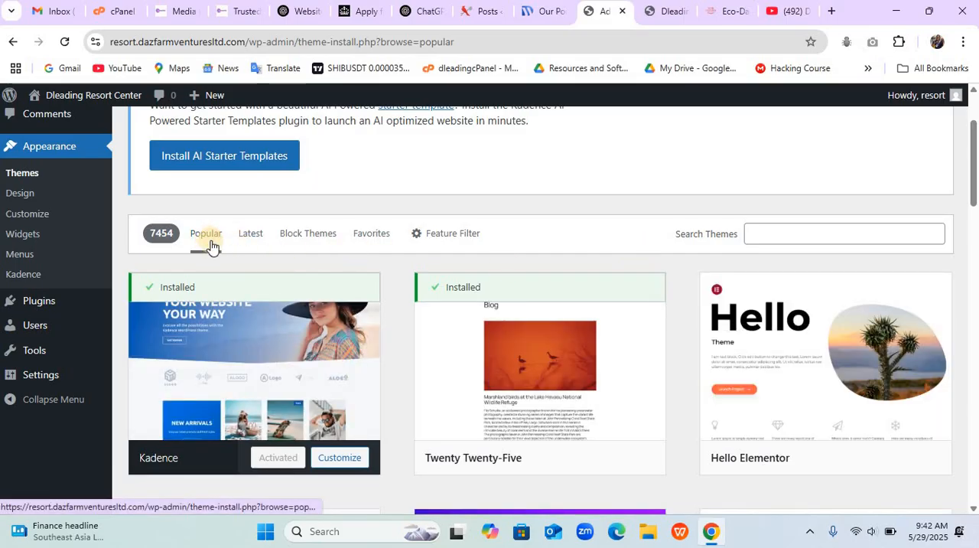
pyautogui.click(845, 232)
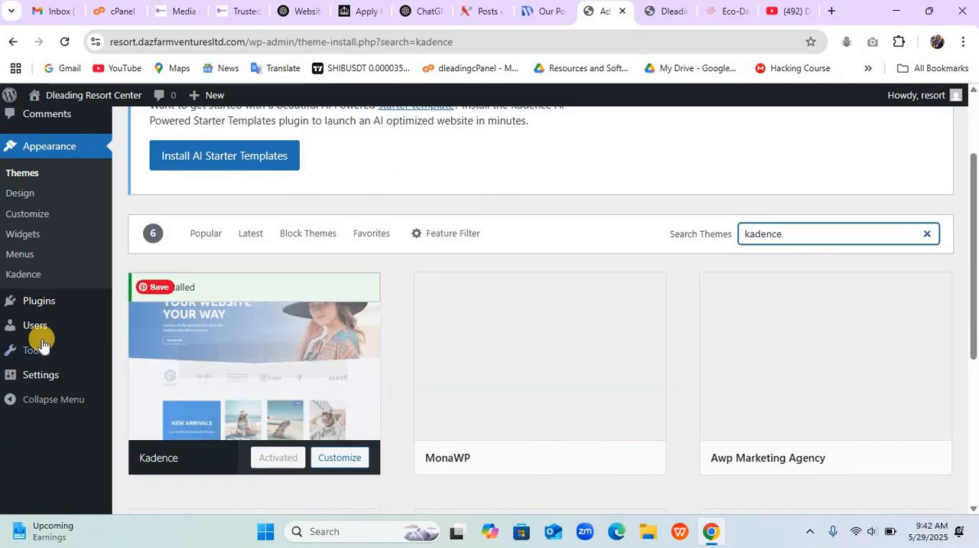
# - Check the installed plugins, start adding a new plugin, and search the plugin directory for "elementor"
pyautogui.moveTo(54, 302)
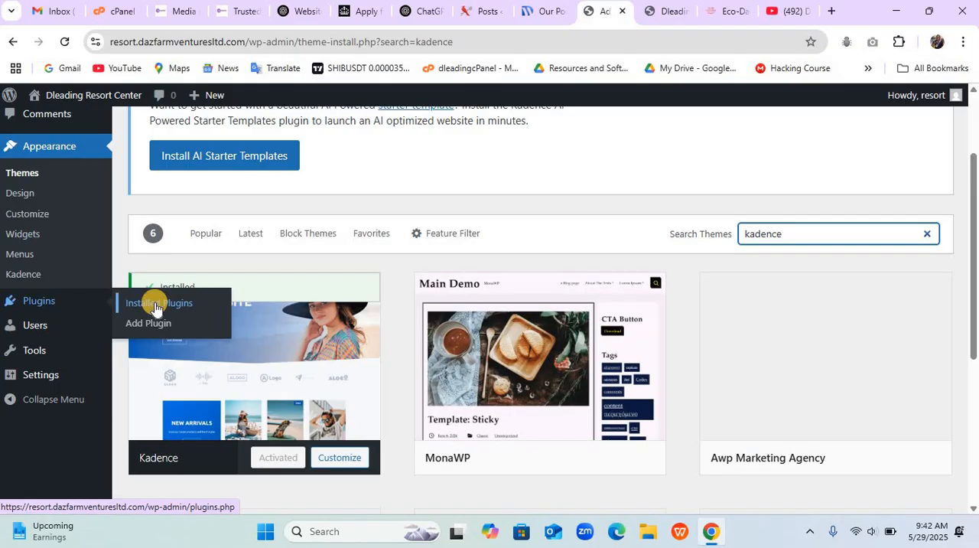
pyautogui.click(43, 303)
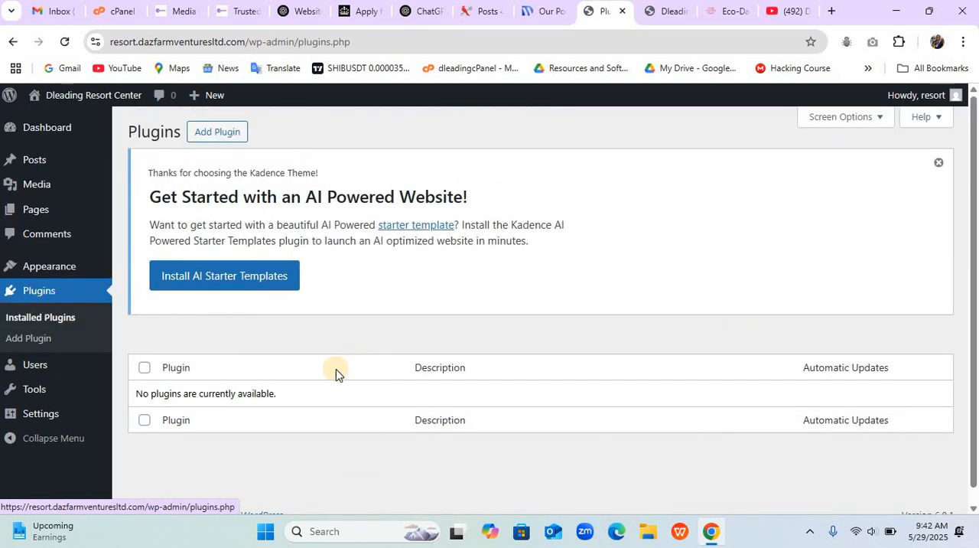
pyautogui.click(228, 138)
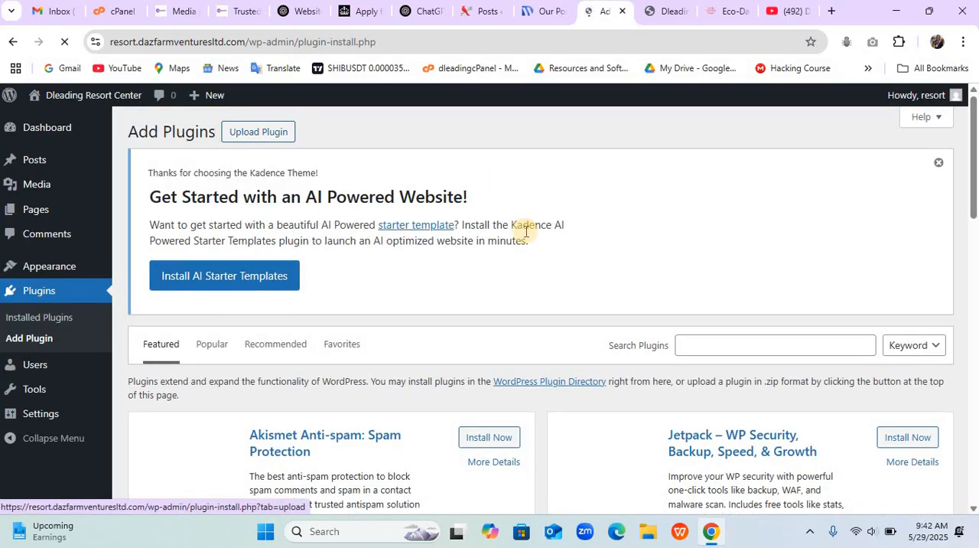
pyautogui.click(760, 348)
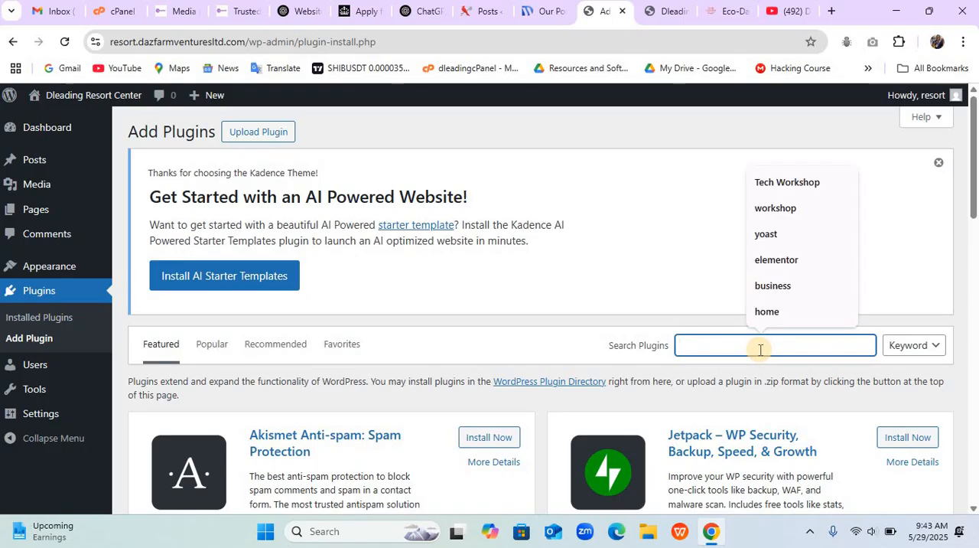
pyautogui.write('el')
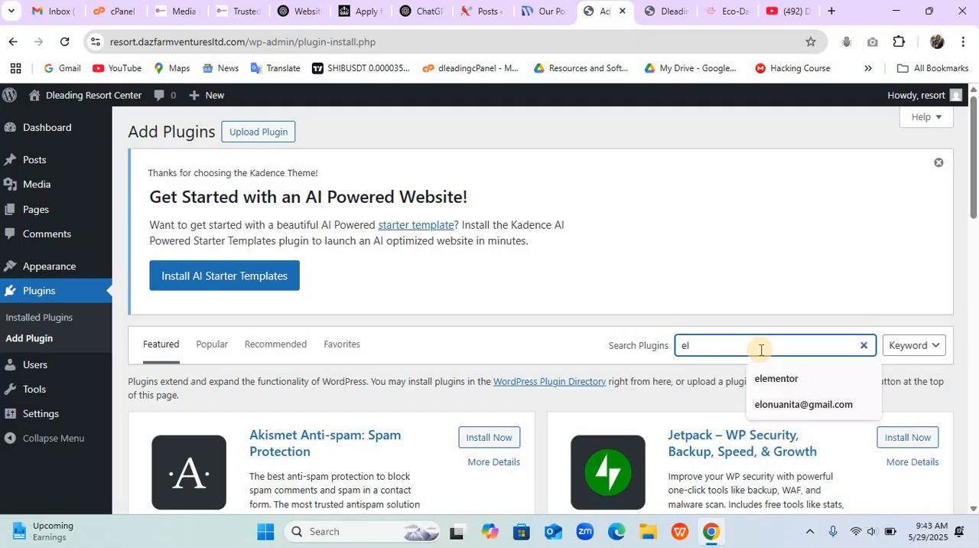
pyautogui.click(768, 353)
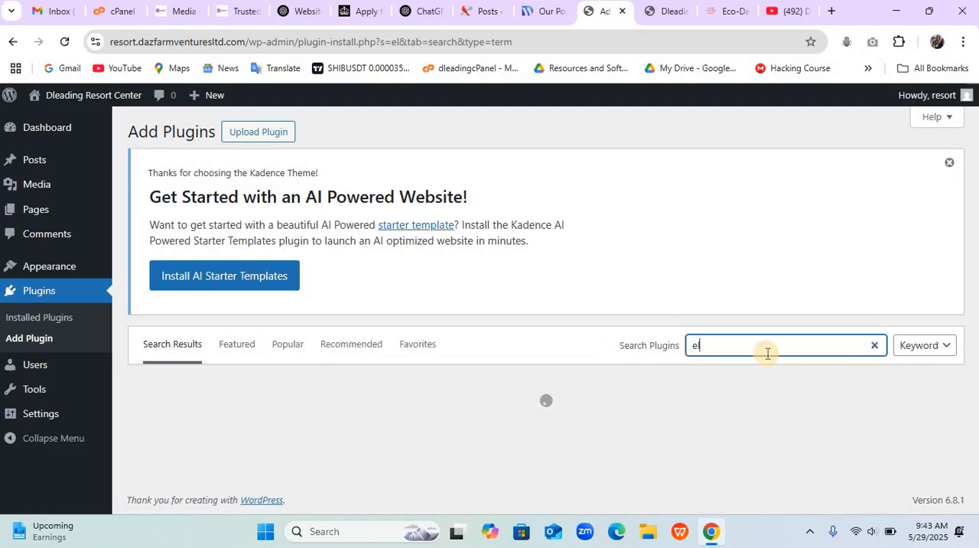
pyautogui.write('ementor')
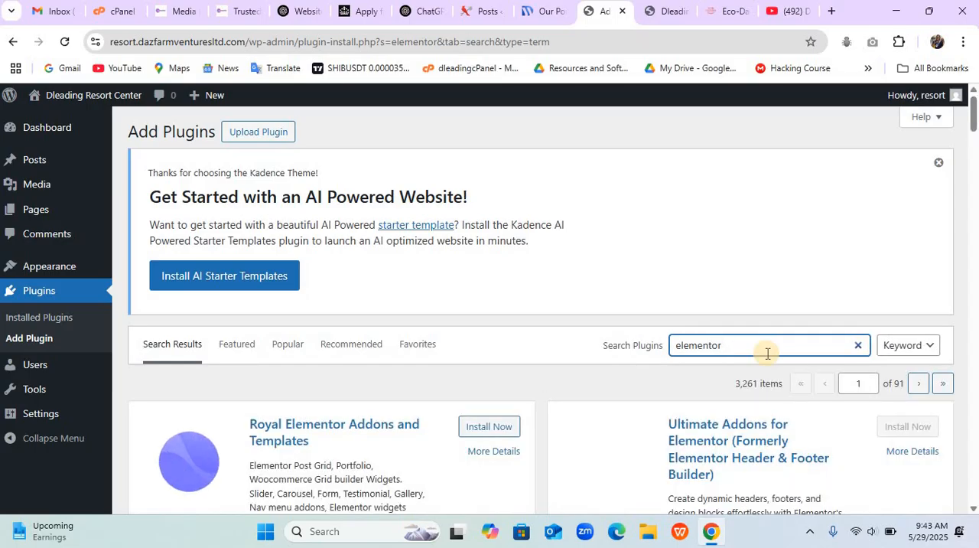
# - Install the Elementor Website Builder, ElementsKit Elementor Addons and Essential Addons for Elementor plugins from the search results
pyautogui.scroll(-1, 767, 353)
pyautogui.scroll(-1, 767, 352)
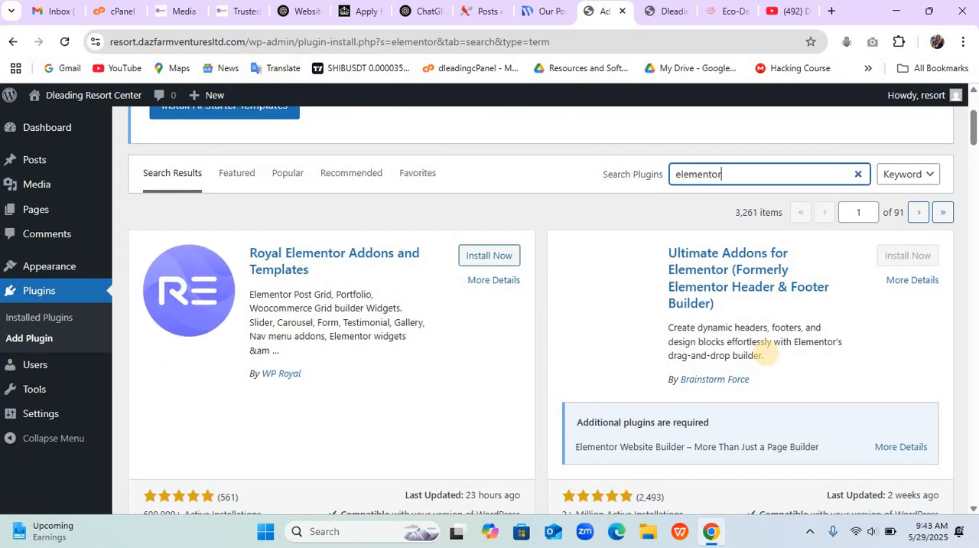
pyautogui.scroll(-3, 765, 353)
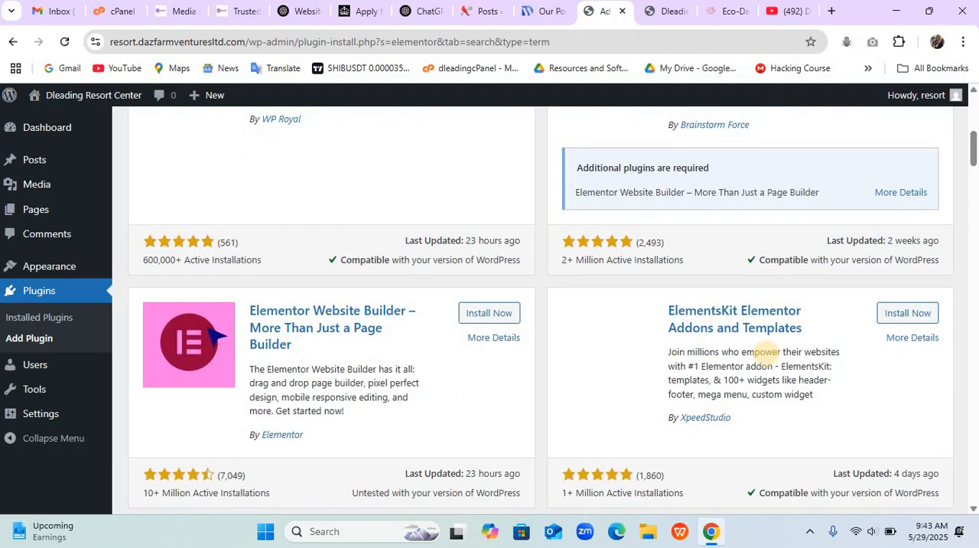
pyautogui.scroll(-1, 765, 352)
pyautogui.scroll(-1, 766, 352)
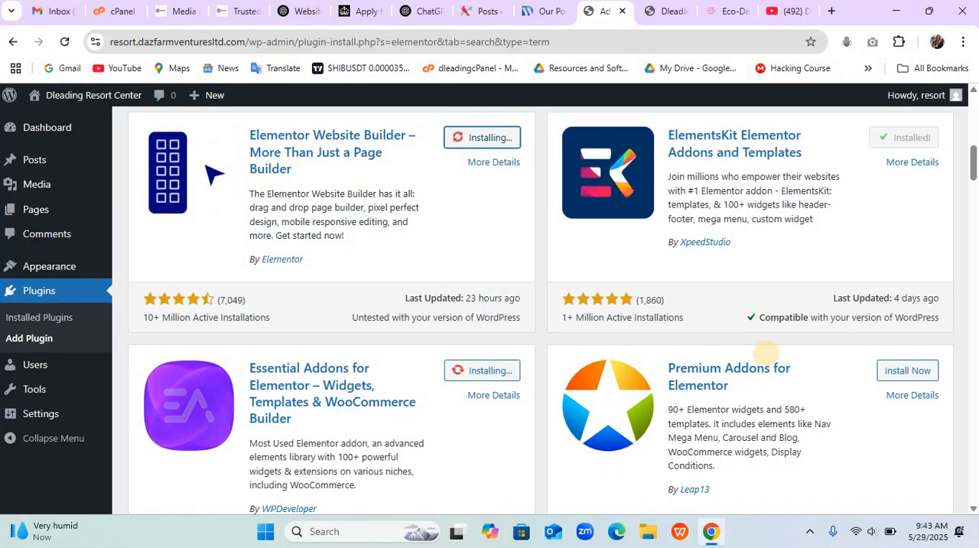
pyautogui.scroll(-1, 767, 353)
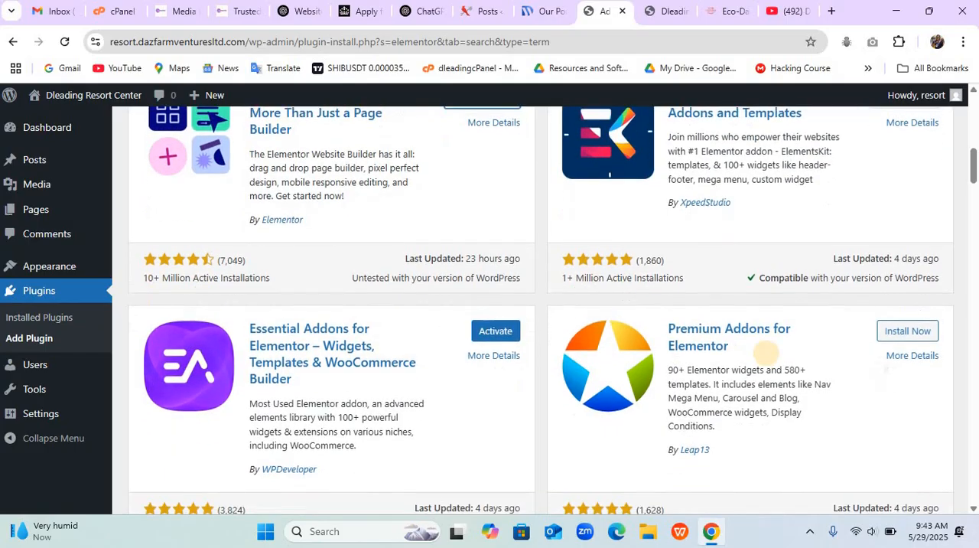
pyautogui.scroll(2, 766, 353)
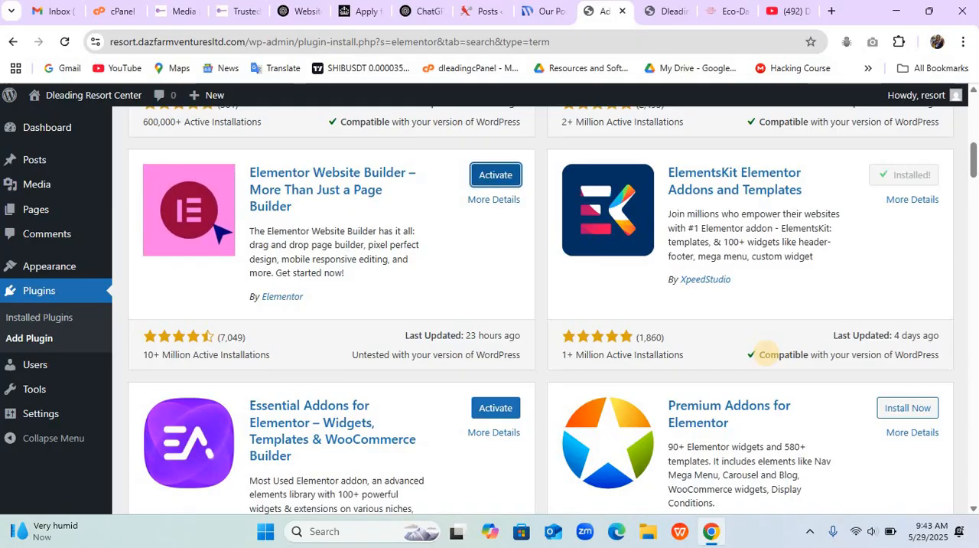
pyautogui.scroll(-3, 765, 354)
pyautogui.scroll(6, 766, 353)
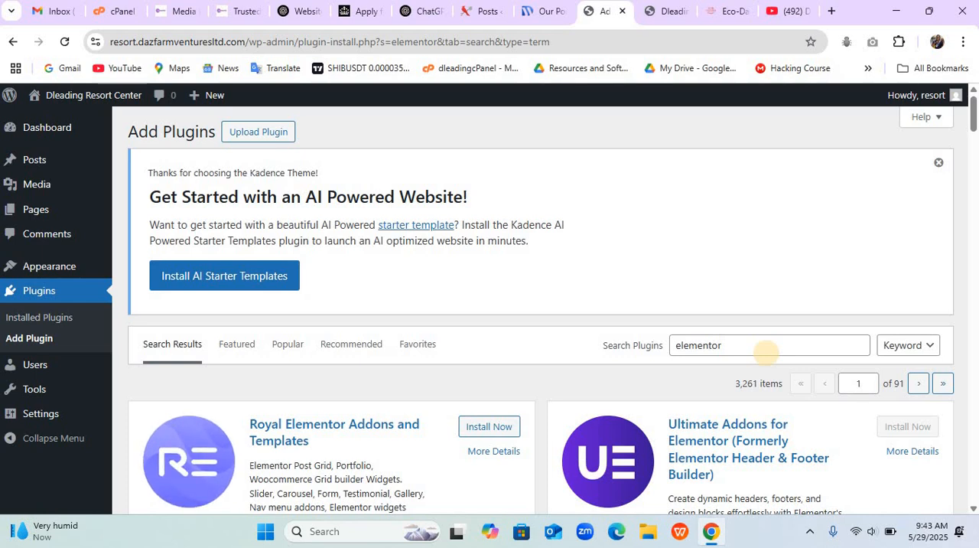
# - Browse the popular plugins and install WPForms – Easy Form Builder for WordPress
pyautogui.click(288, 345)
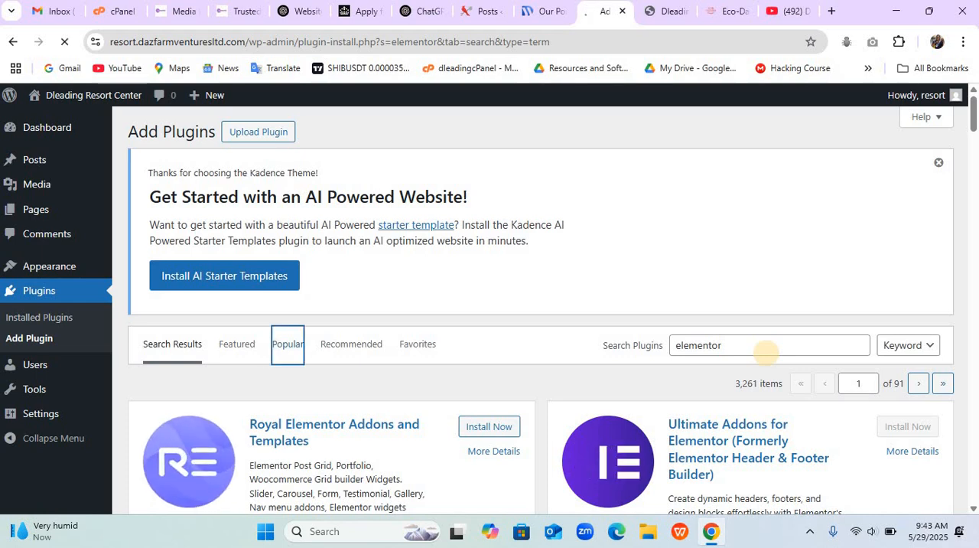
pyautogui.scroll(-7, 765, 352)
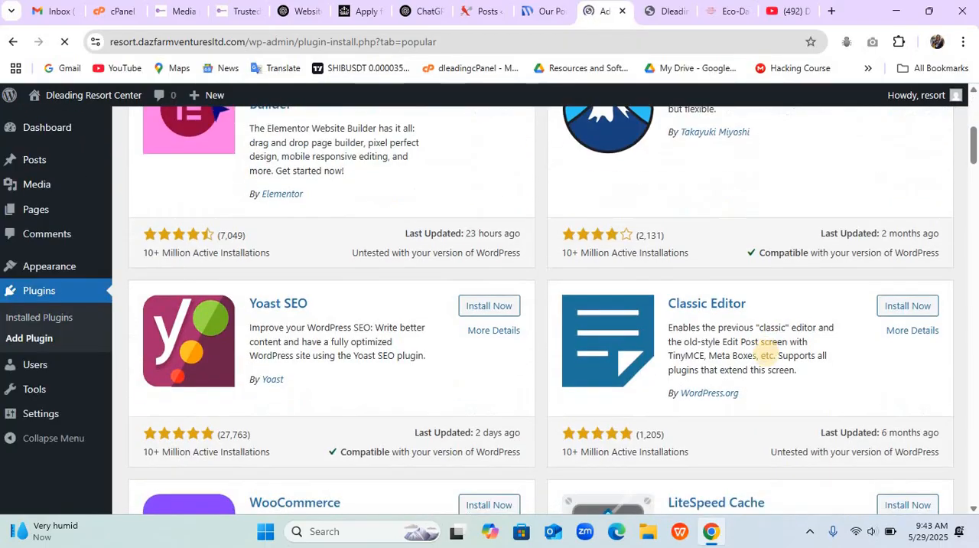
pyautogui.scroll(-4, 765, 350)
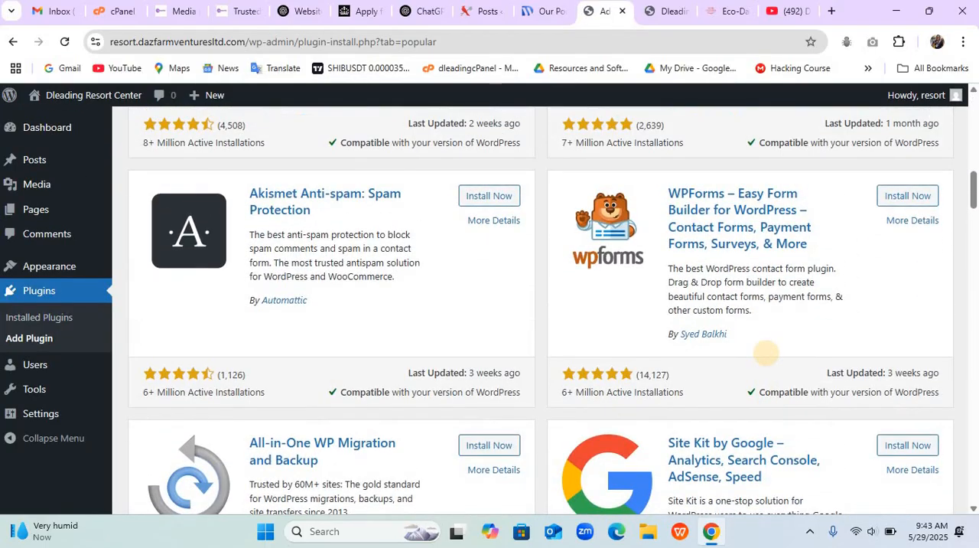
pyautogui.click(908, 196)
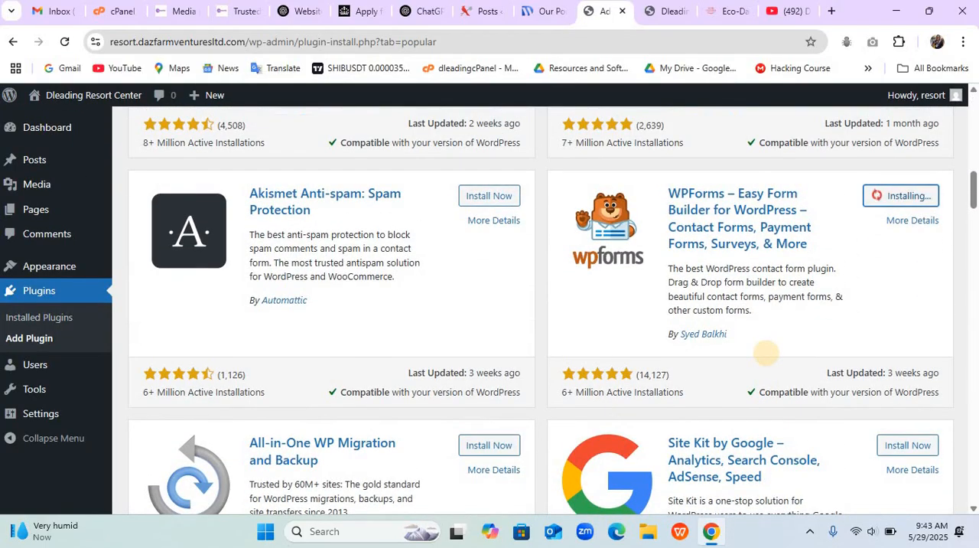
# - Browse further through the popular plugins and install Classic Widgets
pyautogui.scroll(-8, 766, 353)
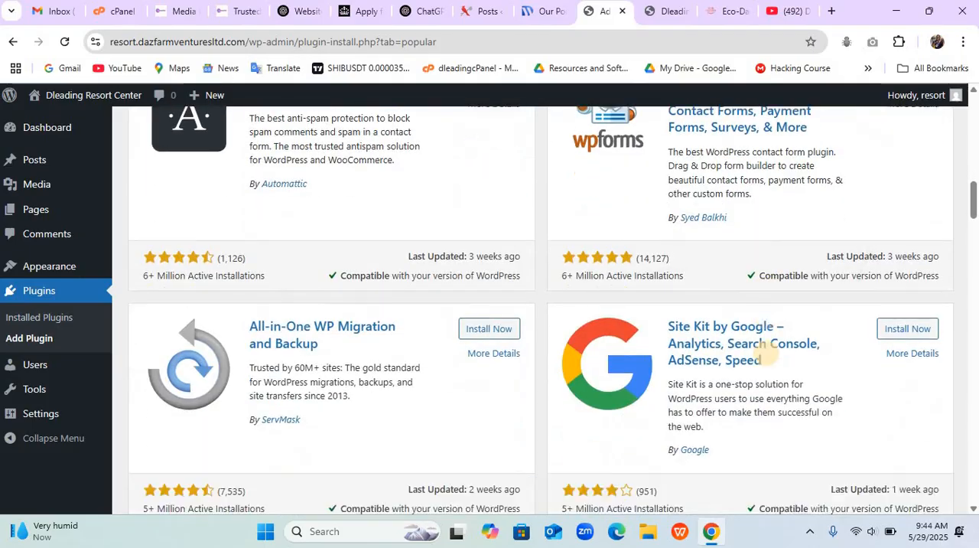
pyautogui.scroll(-1, 769, 356)
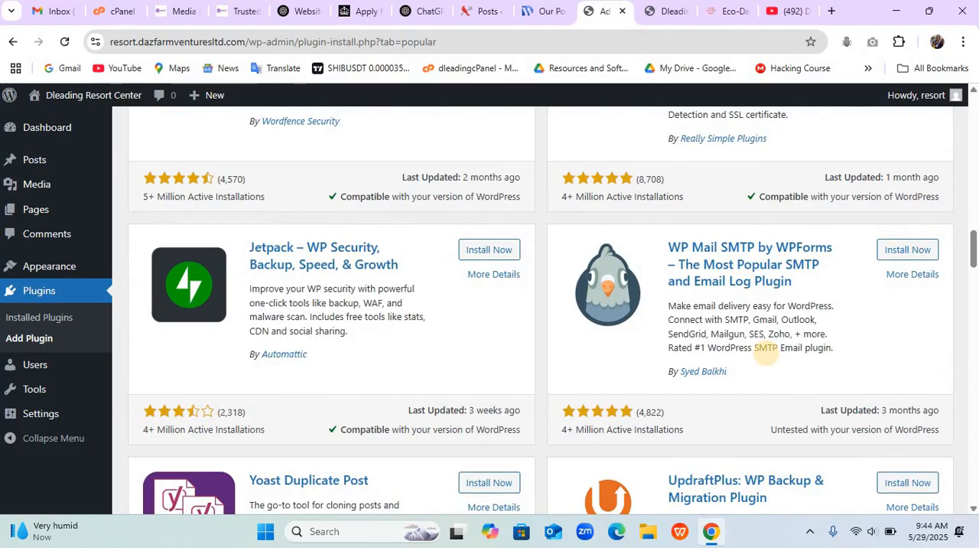
pyautogui.scroll(-10, 766, 353)
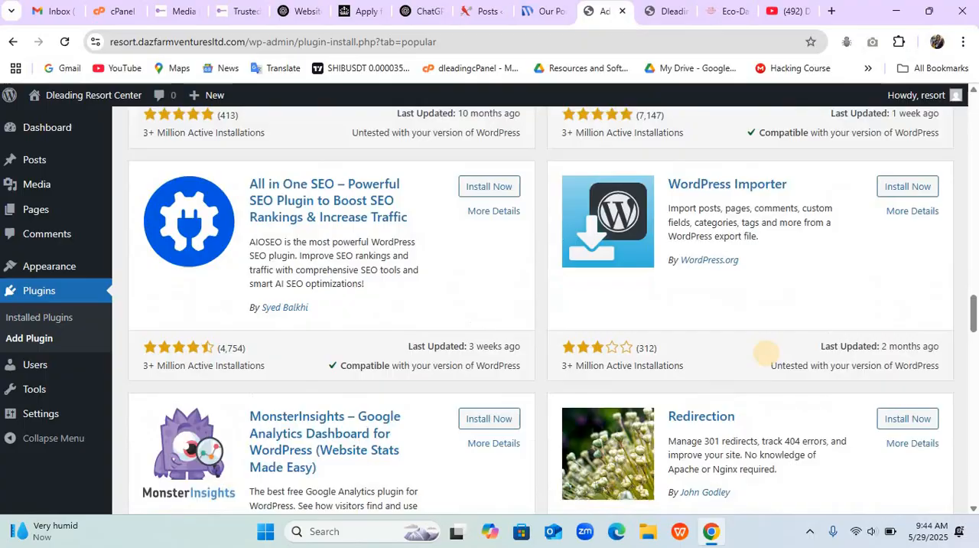
pyautogui.scroll(-9, 765, 354)
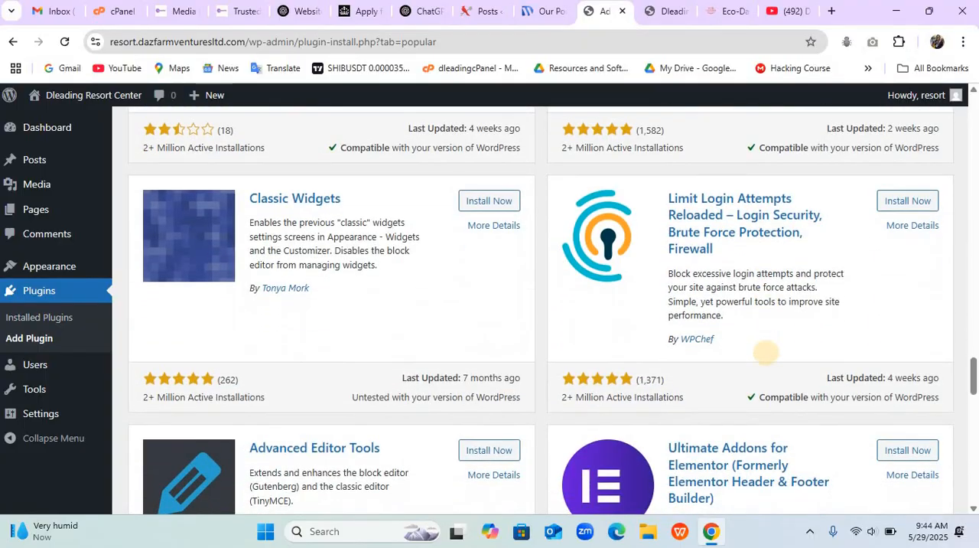
pyautogui.click(489, 201)
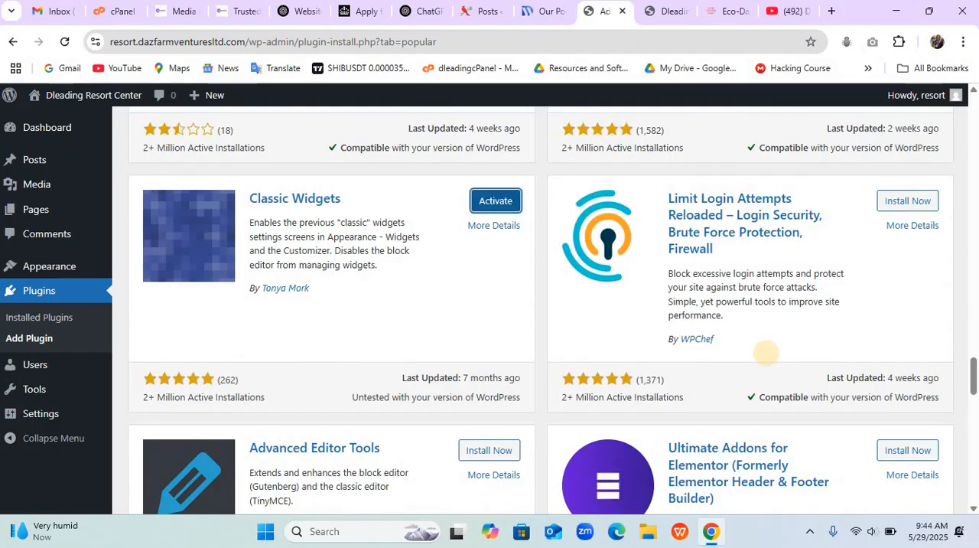
# - Search the plugin directory for "pixabay" and install the Instant Images plugin
pyautogui.scroll(20, 766, 353)
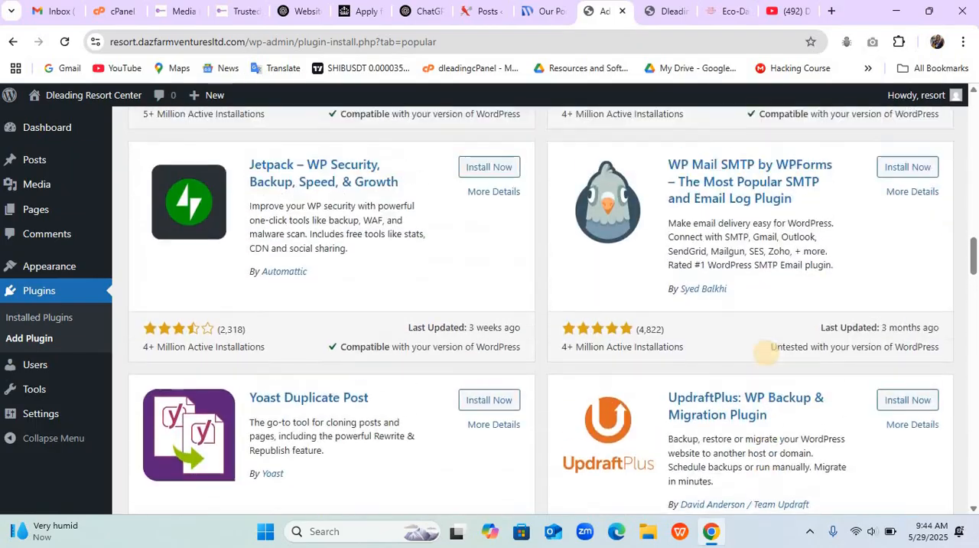
pyautogui.scroll(15, 766, 353)
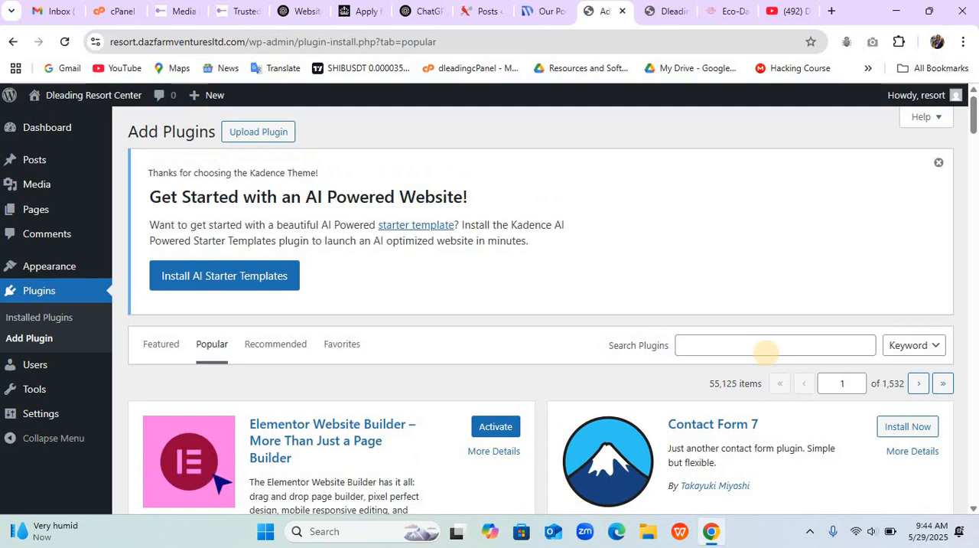
pyautogui.click(766, 351)
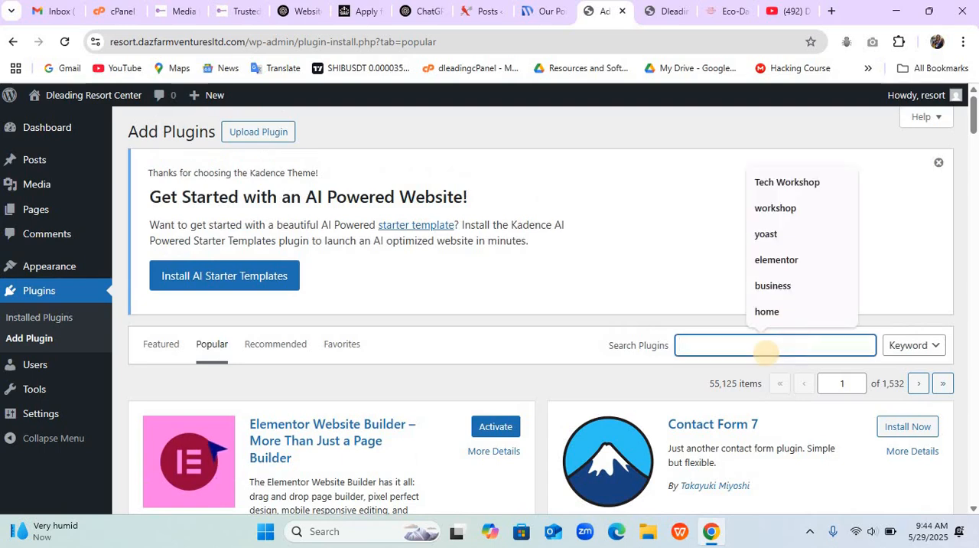
pyautogui.write('pixa')
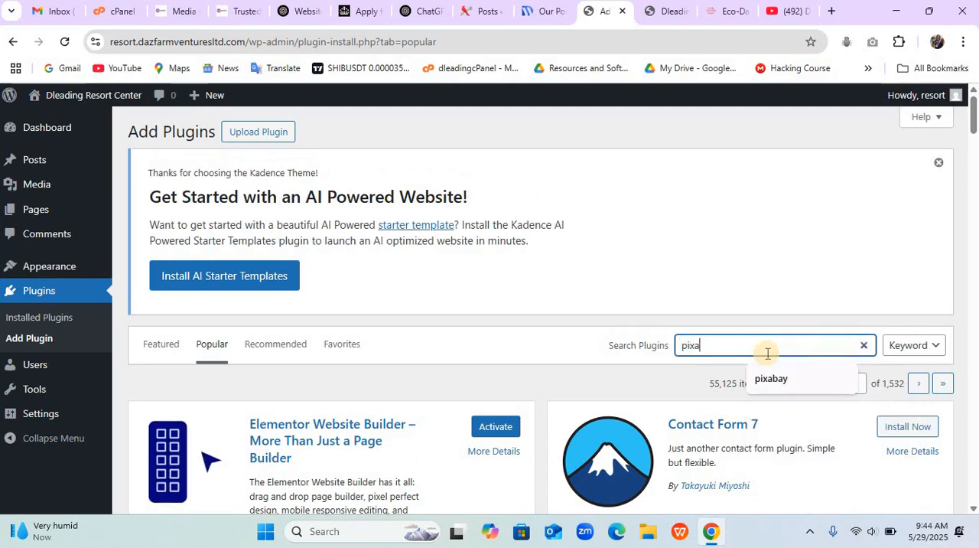
pyautogui.write('bay')
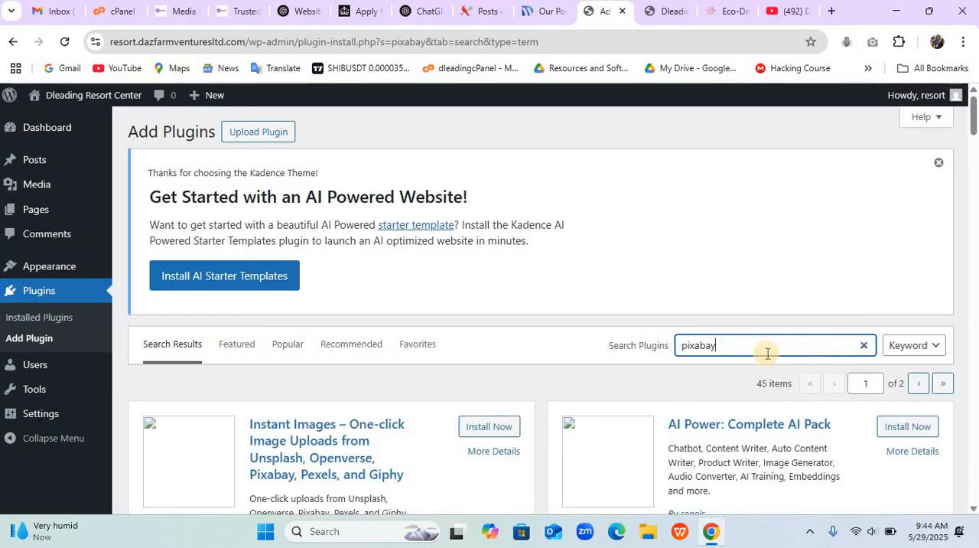
pyautogui.click(489, 427)
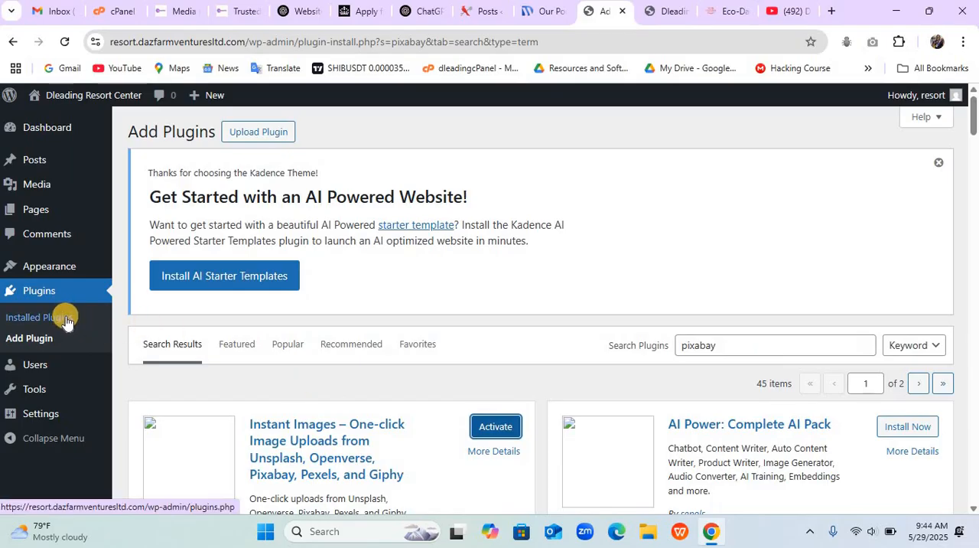
# - Search the plugin directory for "sina" and install Sina Extension for Elementor
pyautogui.doubleClick(744, 348)
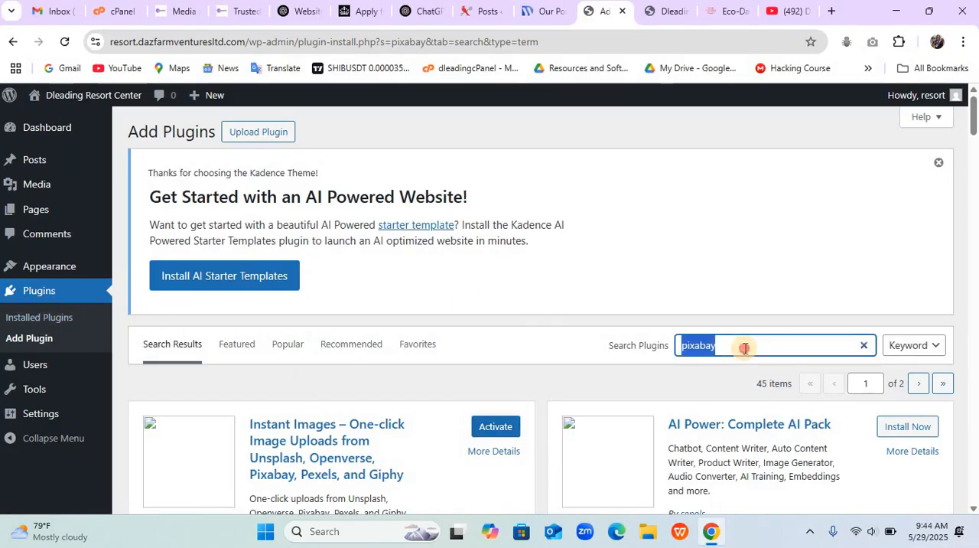
pyautogui.write('sina')
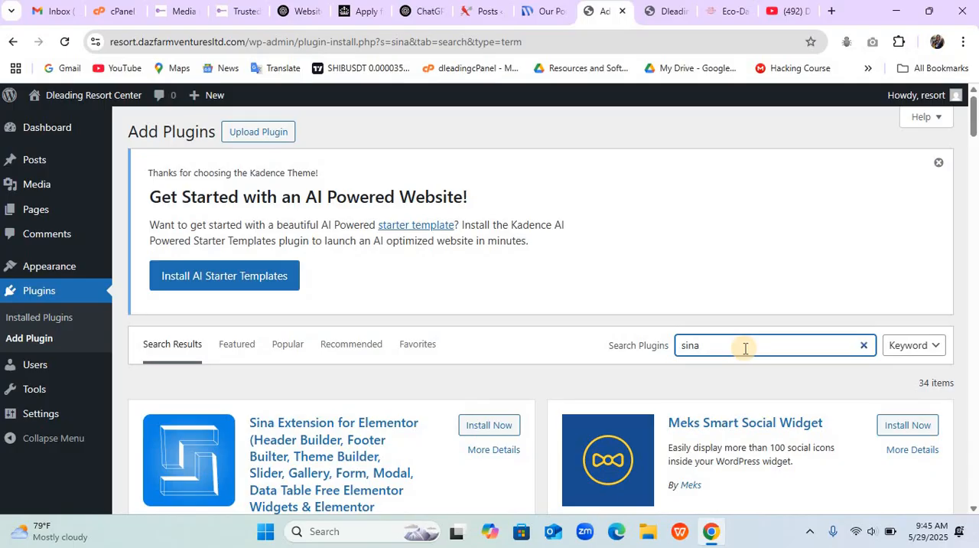
pyautogui.click(482, 425)
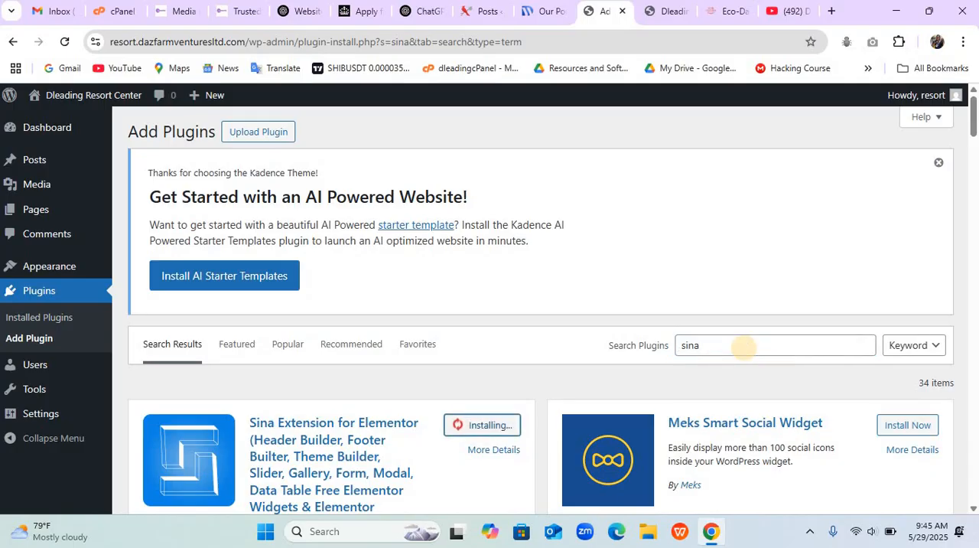
pyautogui.scroll(-2, 742, 348)
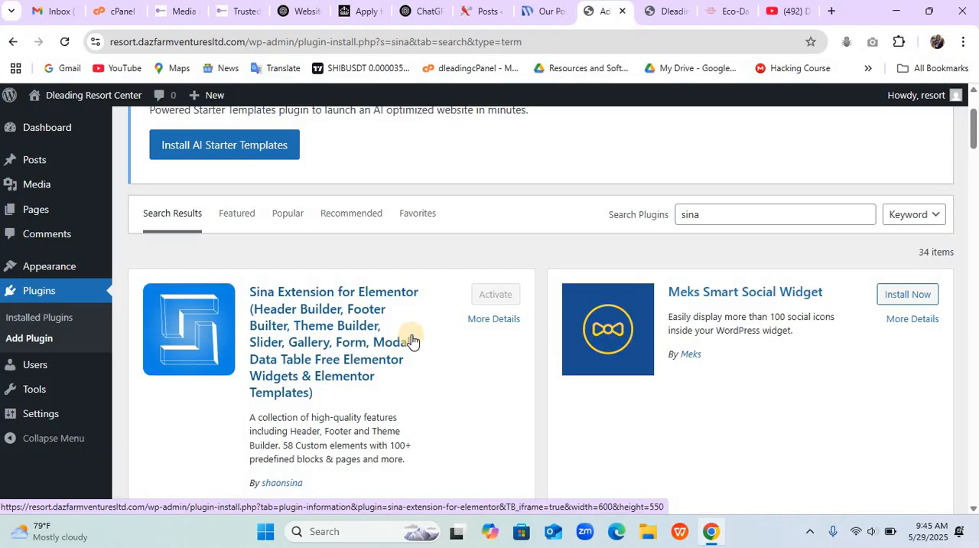
# - Select all plugins in the installed plugins list and activate them in bulk
pyautogui.click(56, 323)
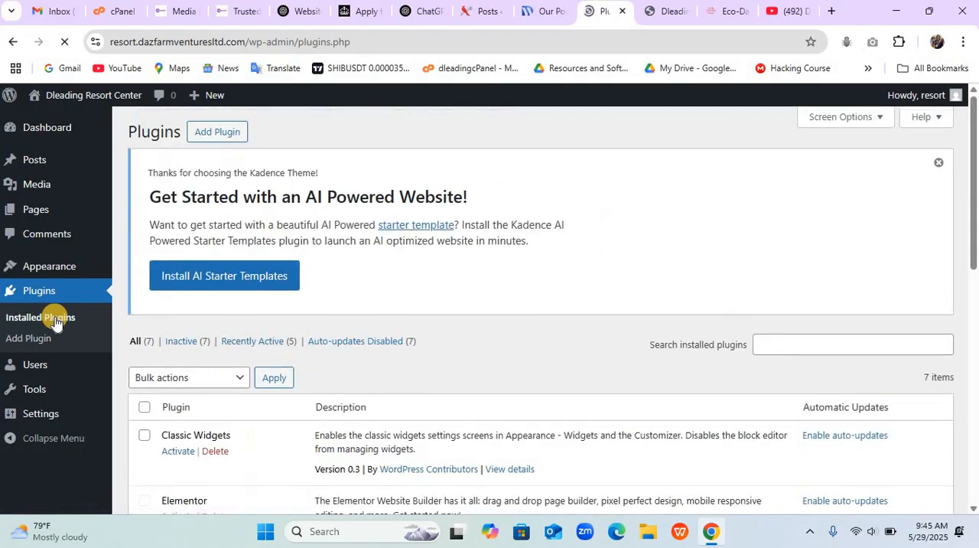
pyautogui.click(144, 407)
pyautogui.click(200, 378)
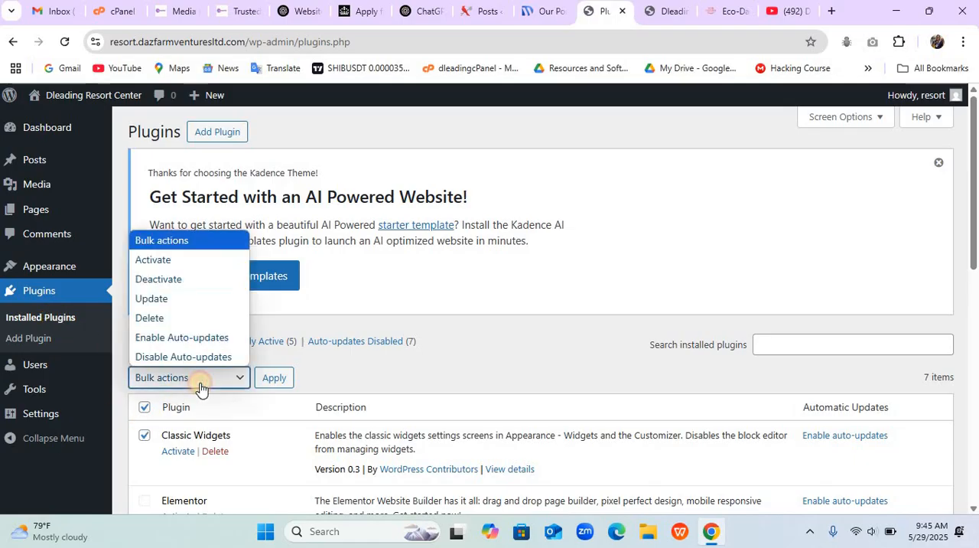
pyautogui.click(182, 260)
pyautogui.click(280, 378)
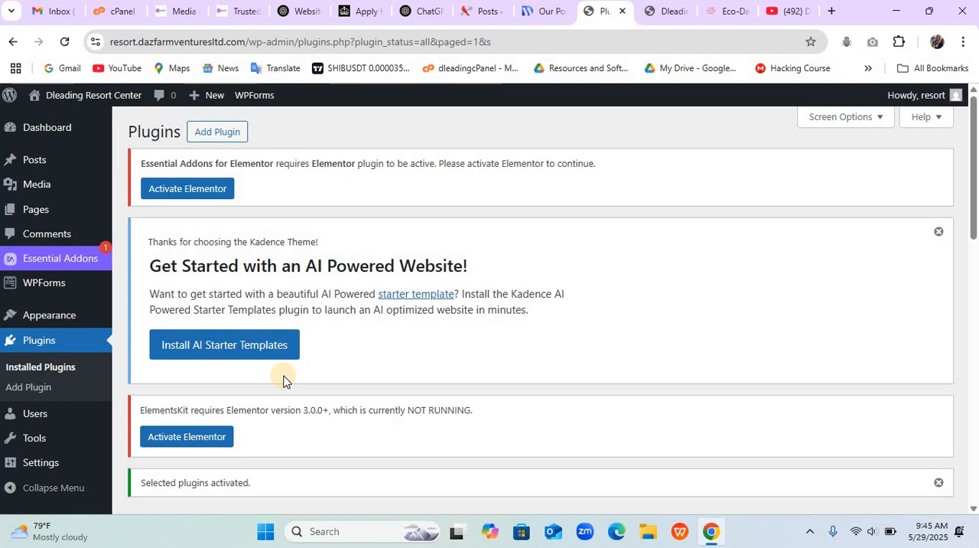
# - Activate the Elementor plugin separately and close its account onboarding wizard
pyautogui.scroll(-7, 283, 381)
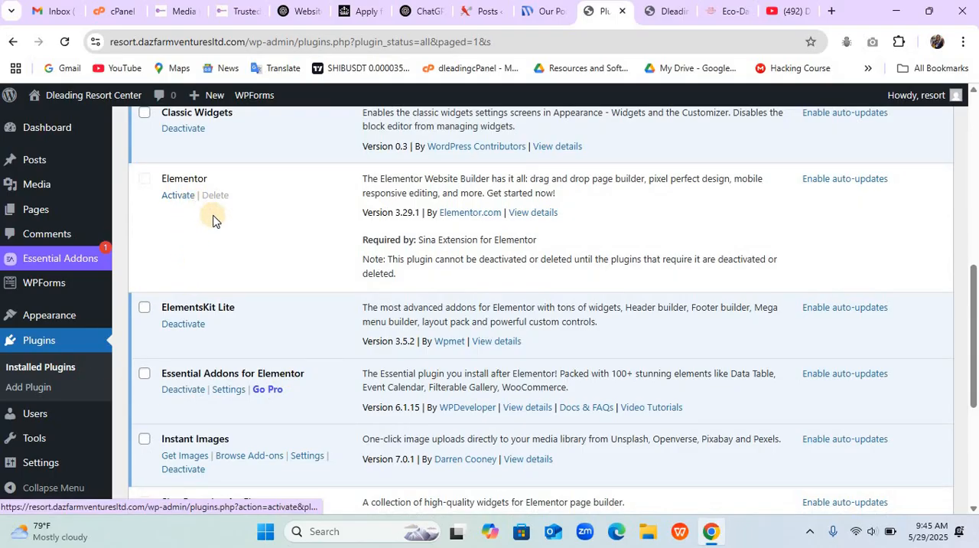
pyautogui.click(179, 197)
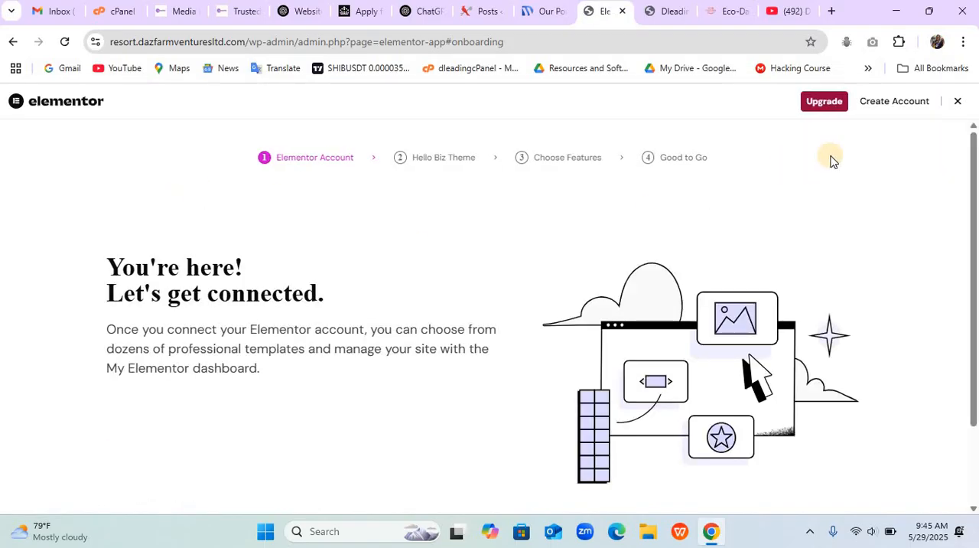
pyautogui.click(953, 106)
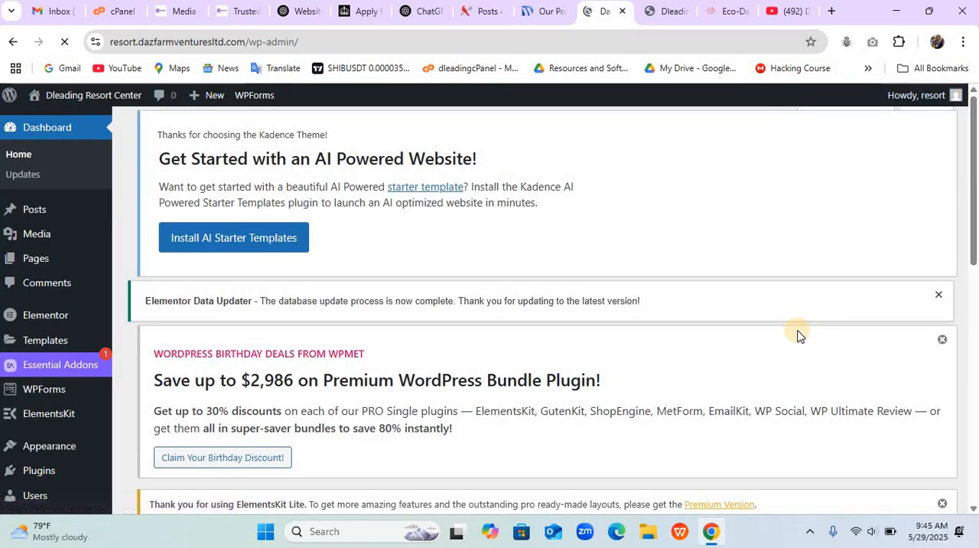
# - Return to the installed plugins and activate Sina Extension for Elementor
pyautogui.scroll(-7, 798, 332)
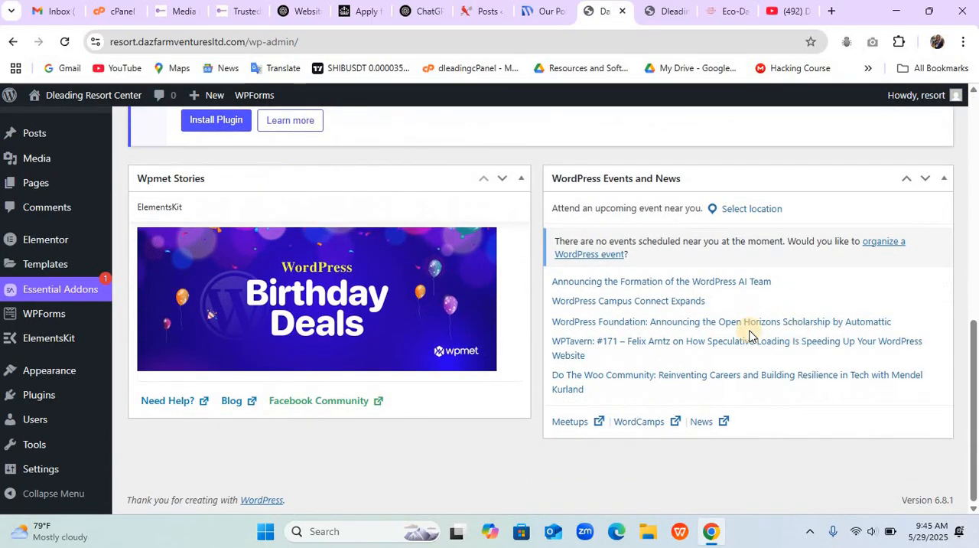
pyautogui.moveTo(48, 399)
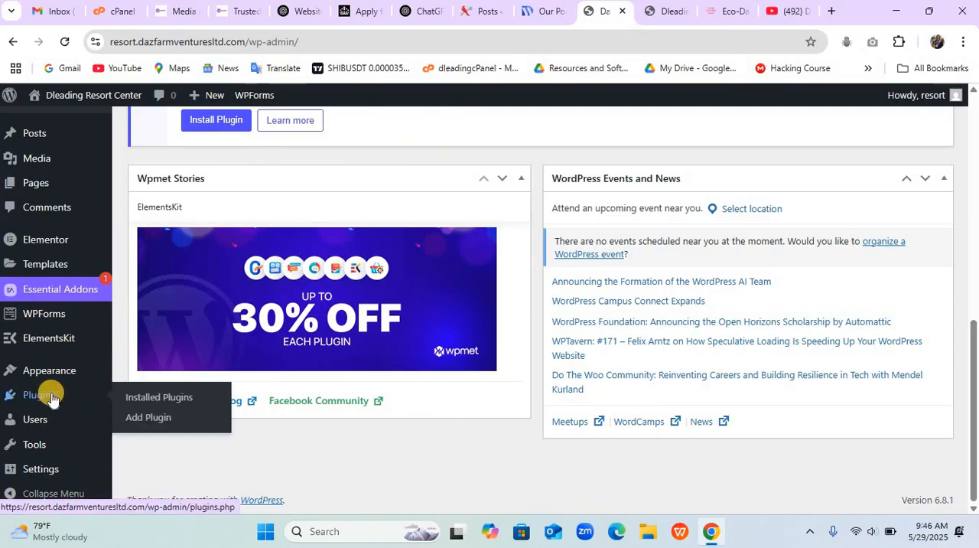
pyautogui.click(153, 404)
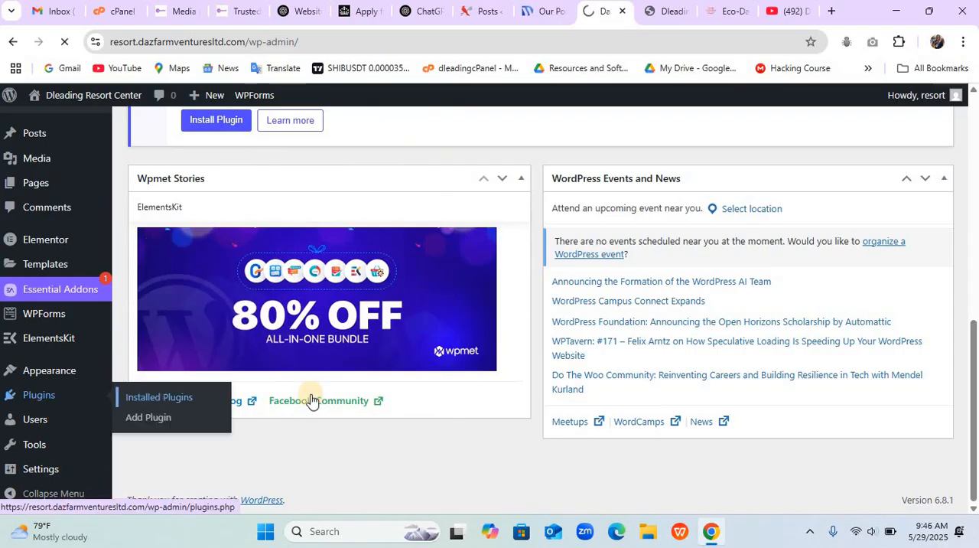
pyautogui.scroll(-2, 380, 409)
pyautogui.scroll(-5, 381, 411)
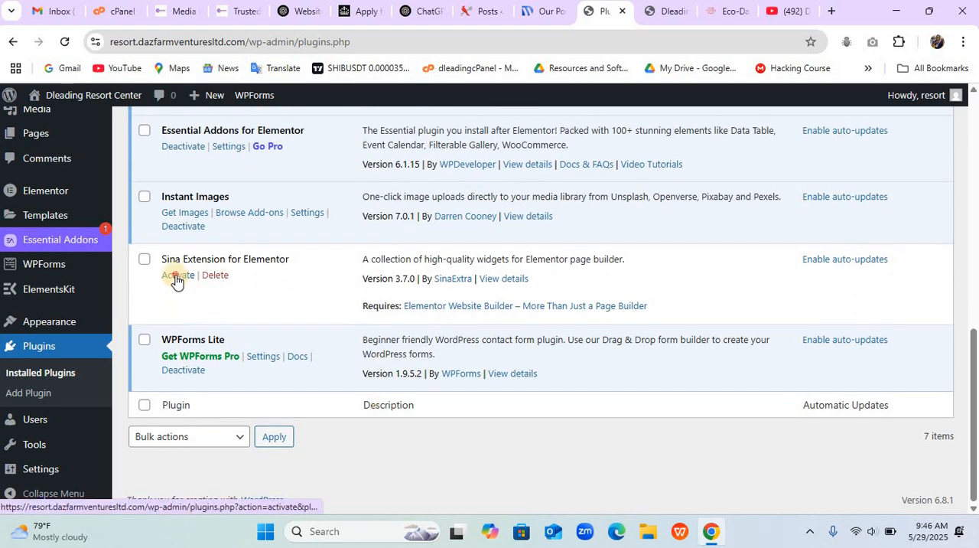
pyautogui.click(176, 278)
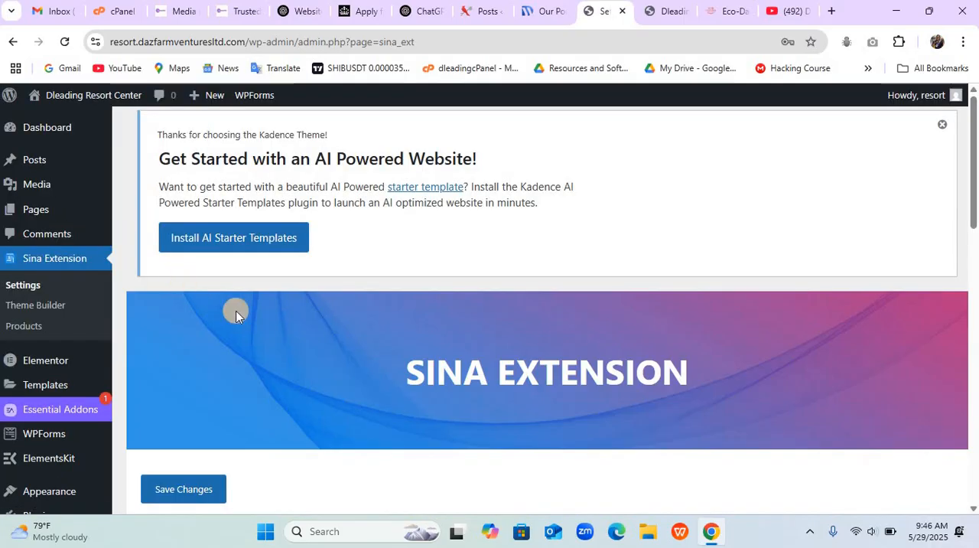
# - Enable Sina Templates in the Sina Extension settings and save the changes
pyautogui.scroll(-12, 260, 328)
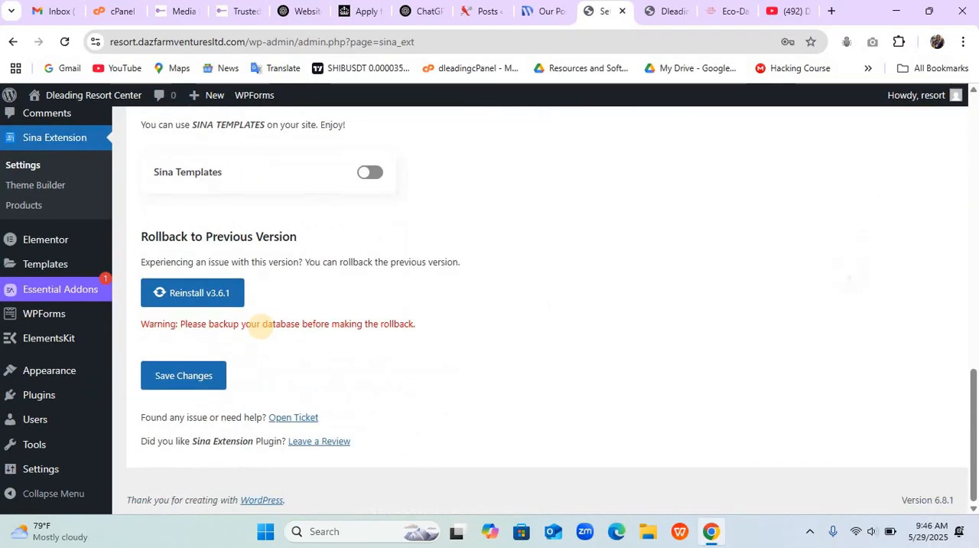
pyautogui.scroll(1, 260, 327)
pyautogui.click(370, 207)
pyautogui.scroll(-1, 370, 208)
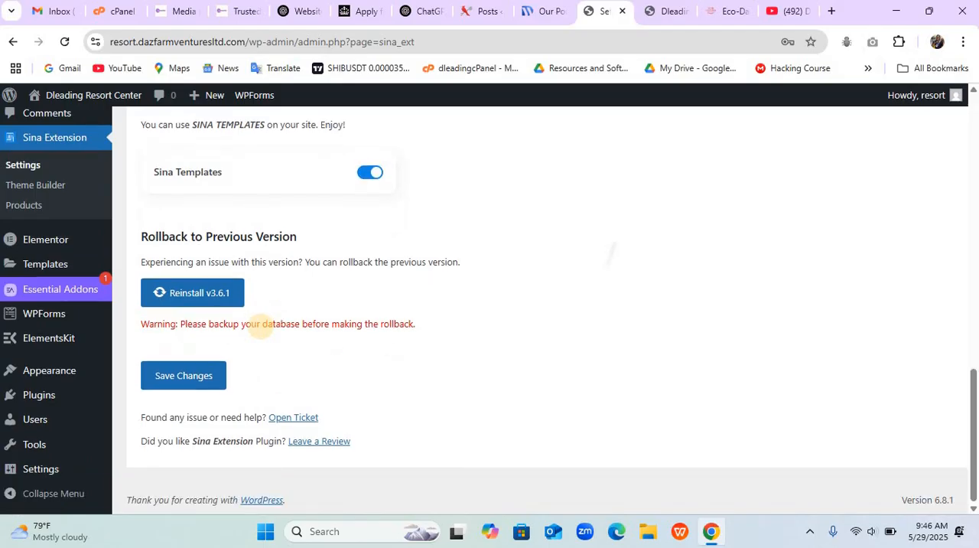
pyautogui.click(184, 376)
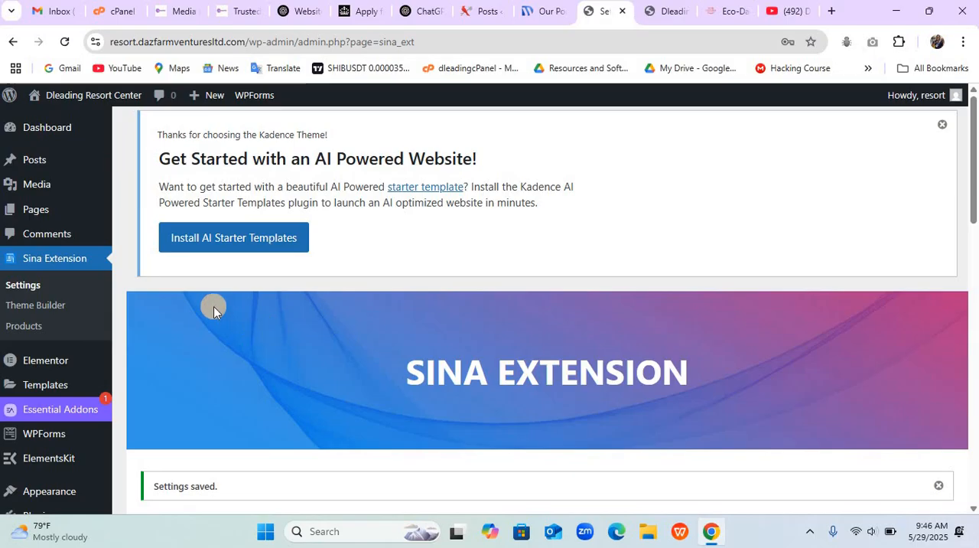
# - Check the list of all pages and start a new page
pyautogui.moveTo(40, 153)
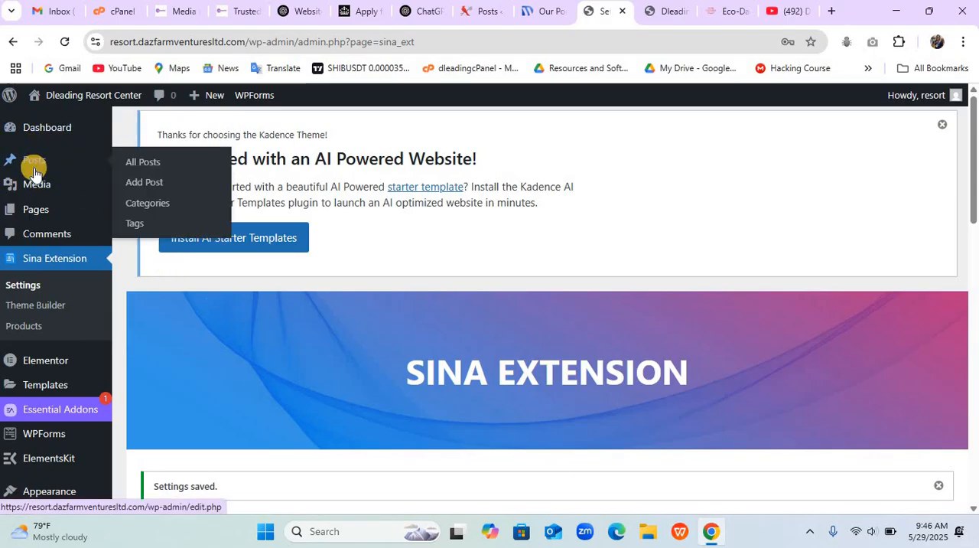
pyautogui.moveTo(44, 211)
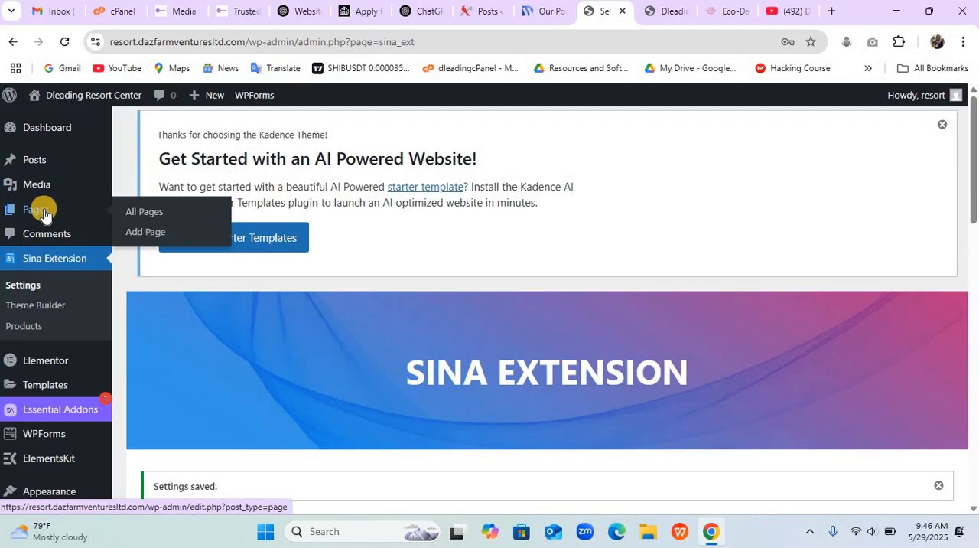
pyautogui.click(146, 218)
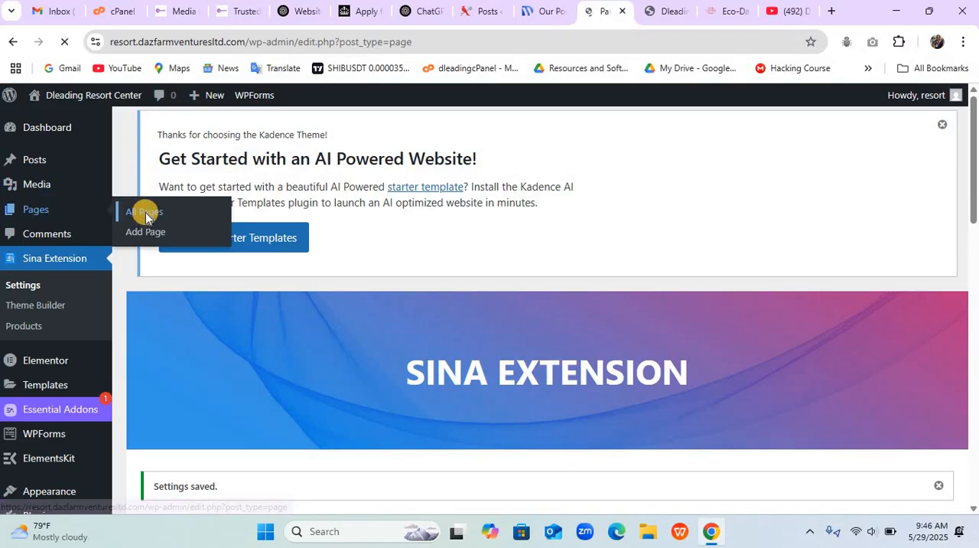
pyautogui.scroll(-3, 146, 213)
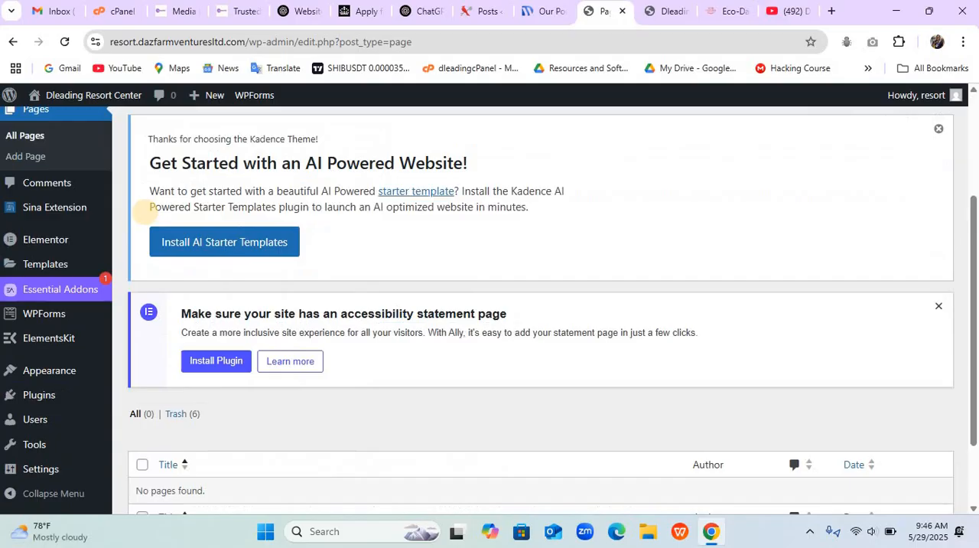
pyautogui.scroll(3, 146, 213)
pyautogui.scroll(1, 144, 214)
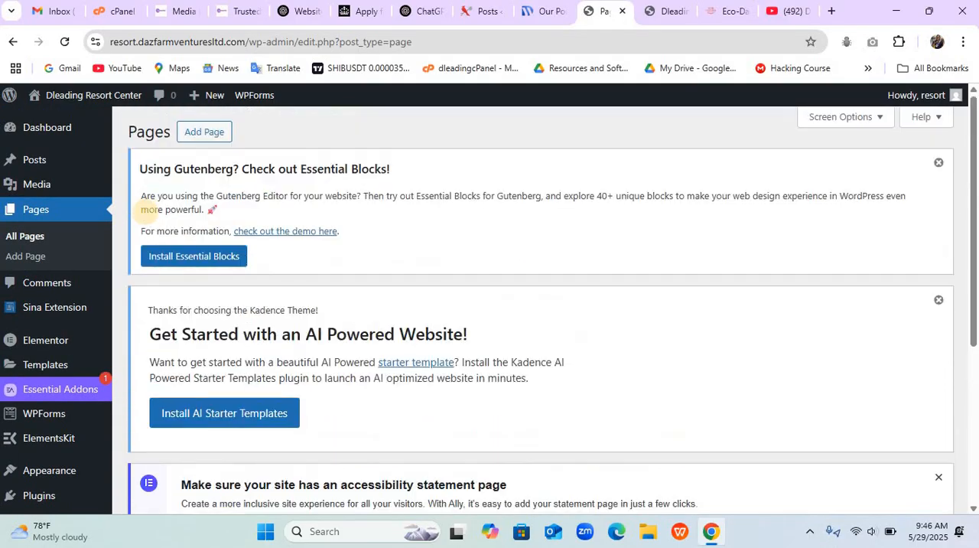
pyautogui.click(204, 132)
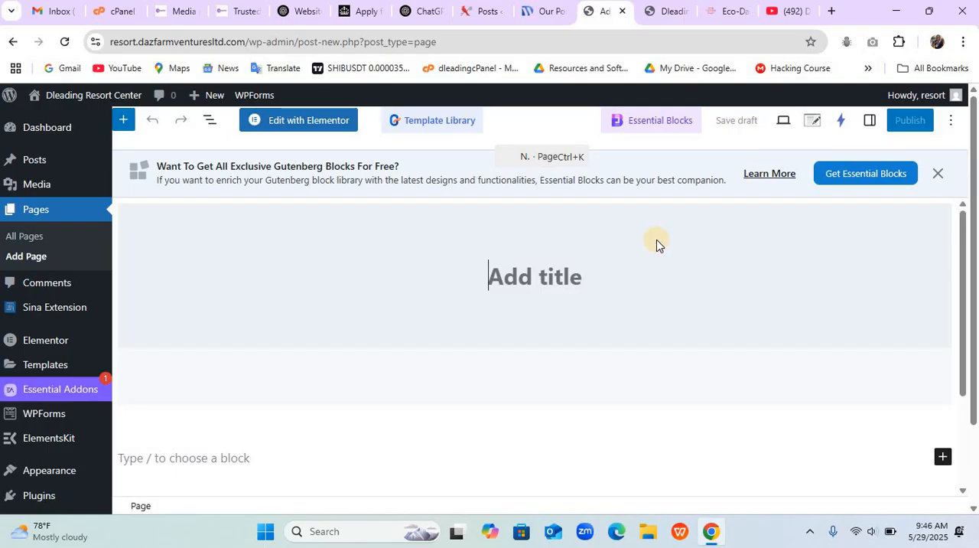
# - Title the new page Home and set its template to Elementor Full Width
pyautogui.write('H')
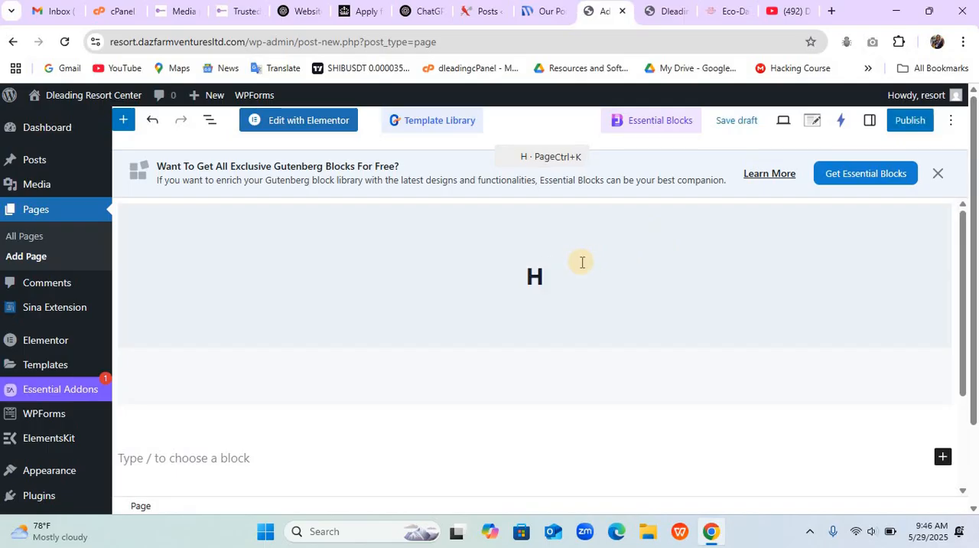
pyautogui.write('ome')
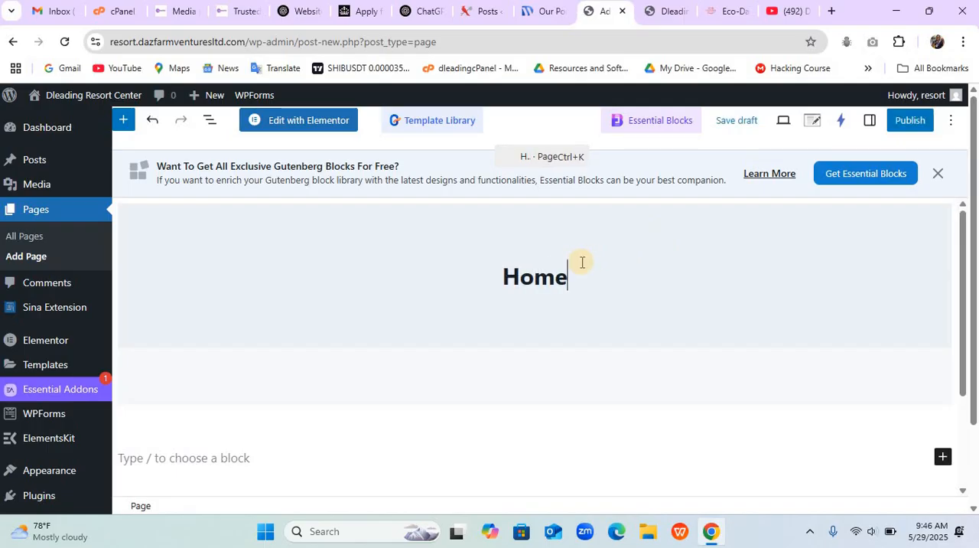
pyautogui.click(868, 122)
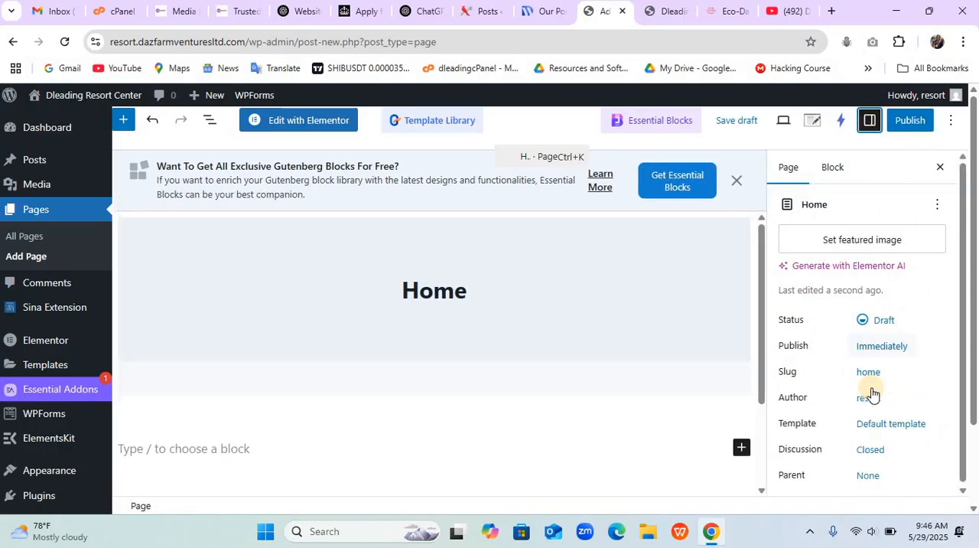
pyautogui.click(886, 433)
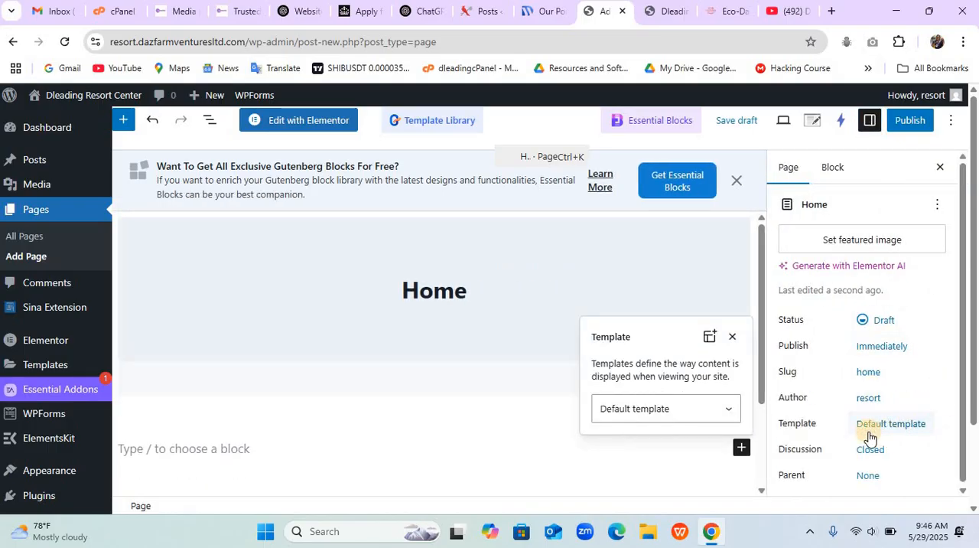
pyautogui.click(684, 408)
pyautogui.click(684, 468)
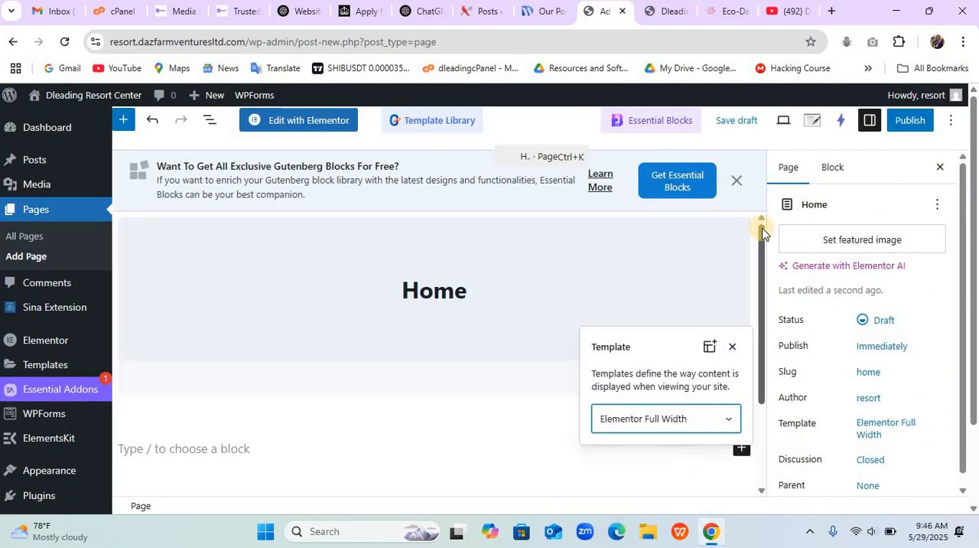
# - Publish the Home page and start another new page
pyautogui.click(905, 120)
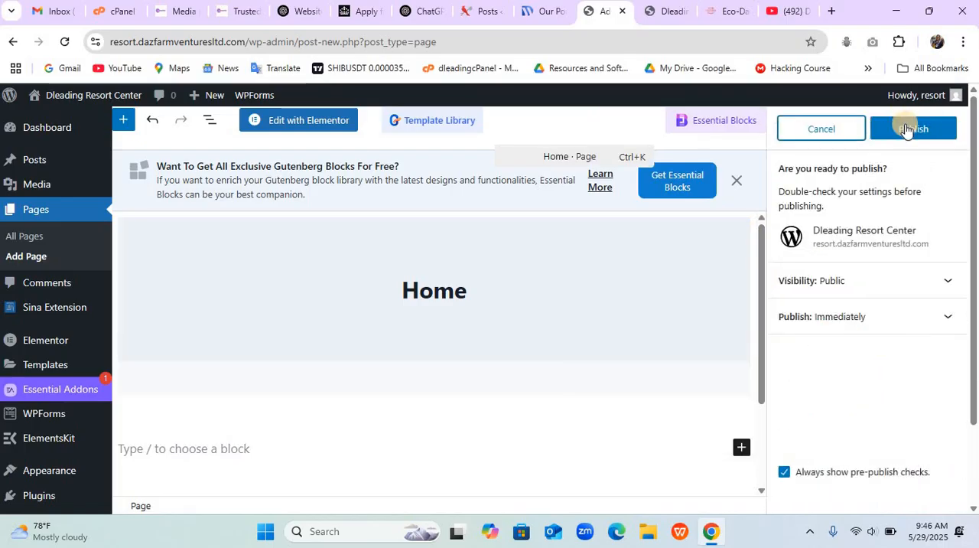
pyautogui.click(906, 129)
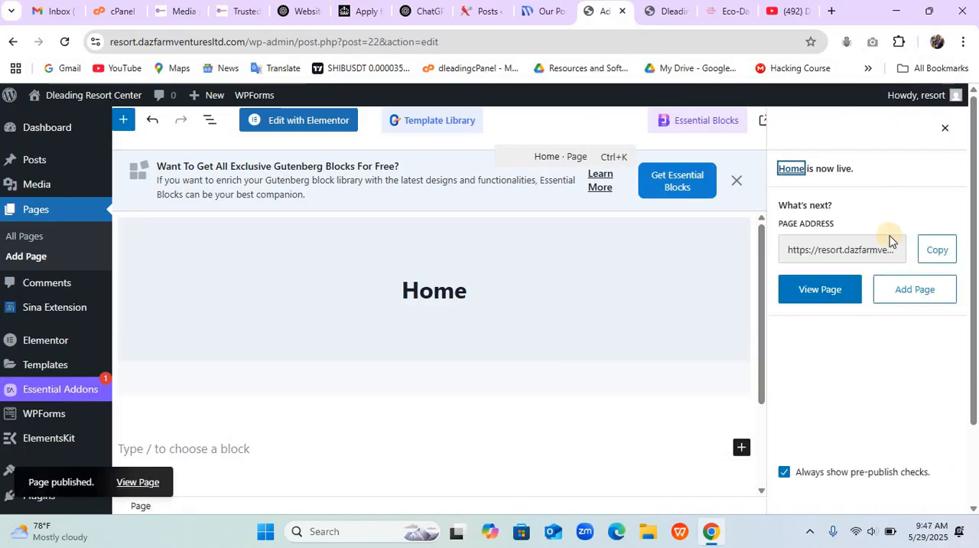
pyautogui.click(906, 295)
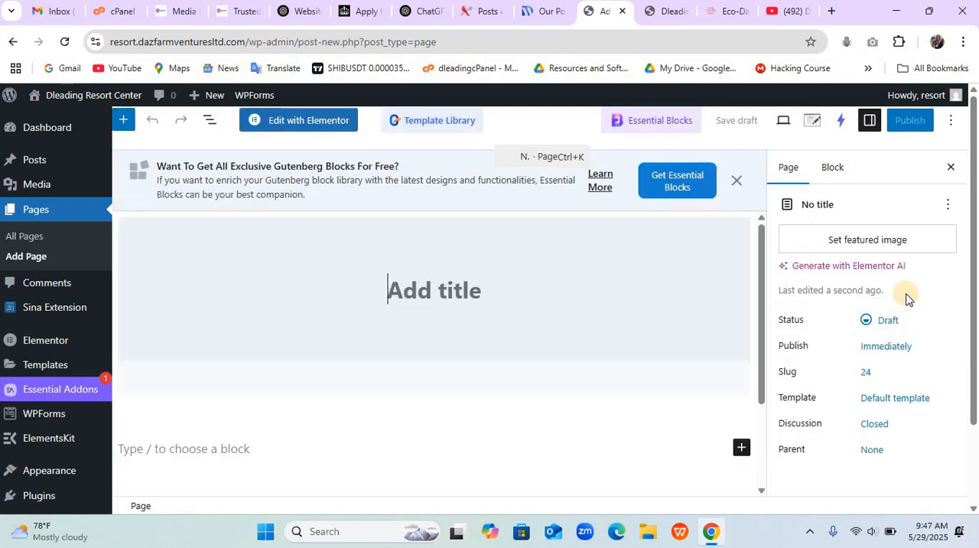
# - Title the new page About Us and assign it the Elementor Full Width template
pyautogui.write('About ')
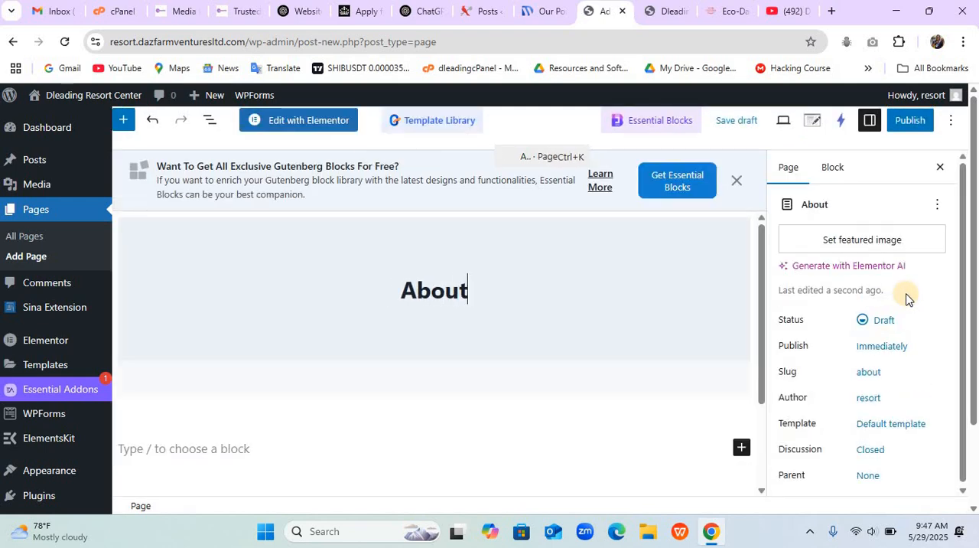
pyautogui.write('us')
pyautogui.press('BackSpace')
pyautogui.press('BackSpace')
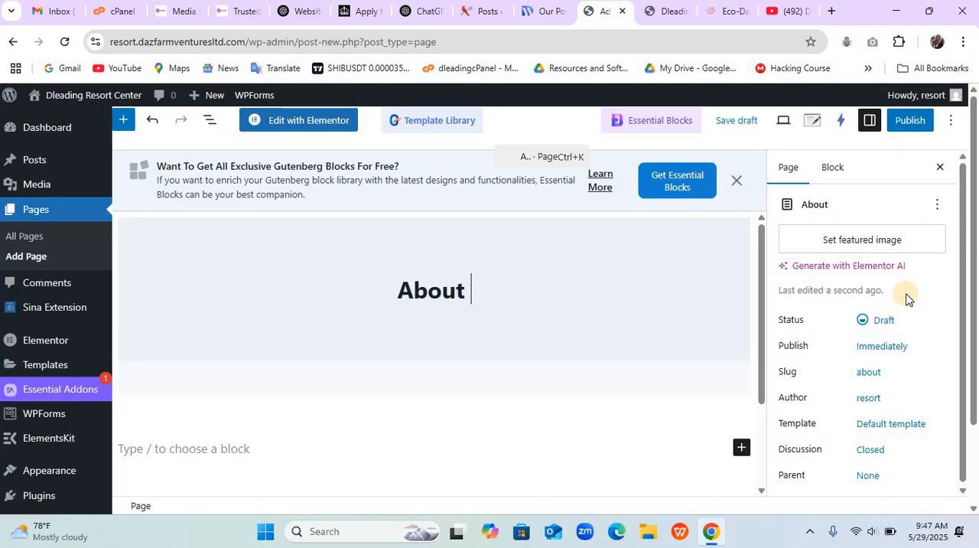
pyautogui.write('Us')
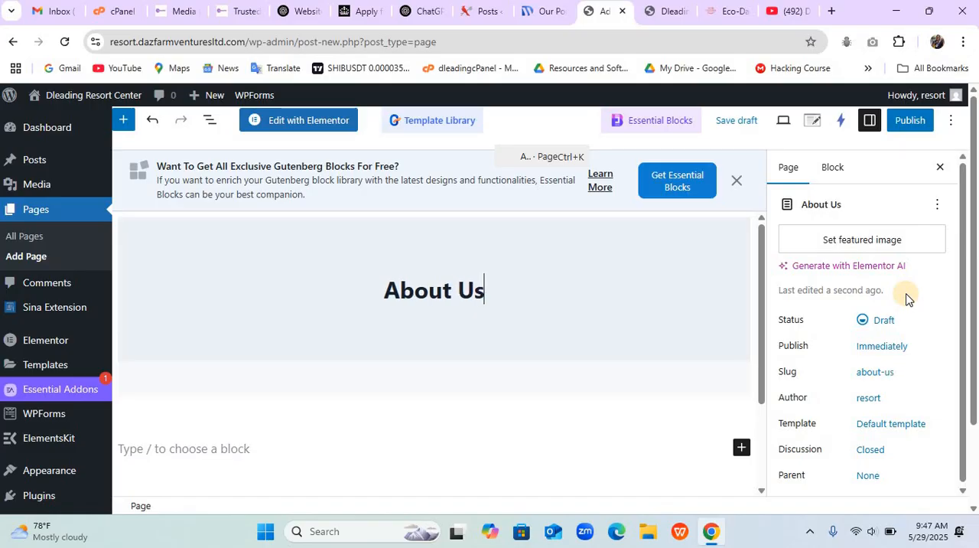
pyautogui.click(886, 423)
pyautogui.click(699, 412)
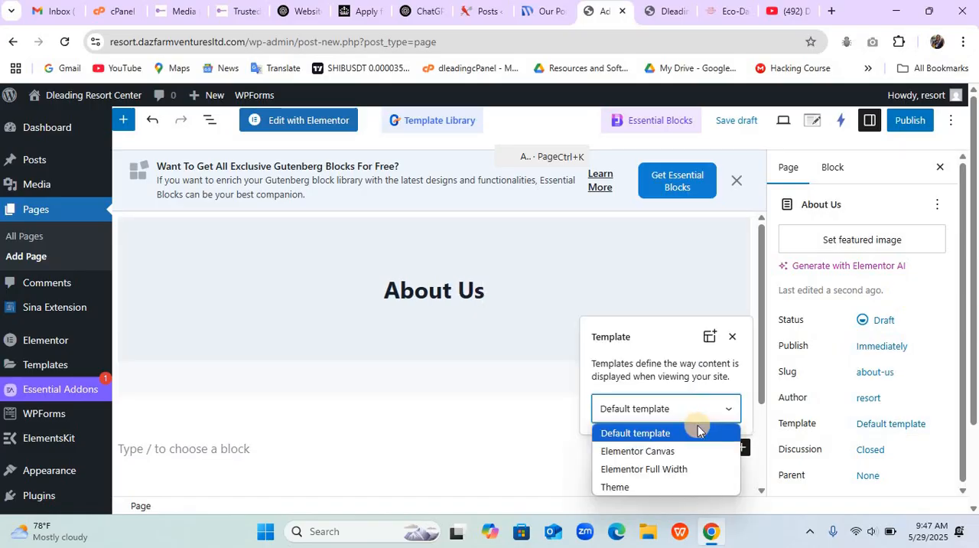
pyautogui.click(691, 473)
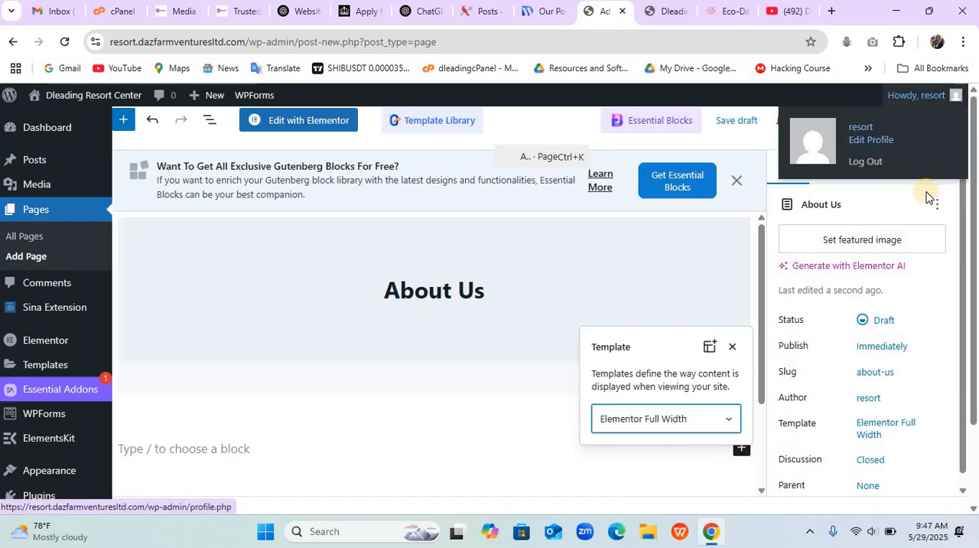
# - Publish the About Us page and start another new page
pyautogui.click(899, 120)
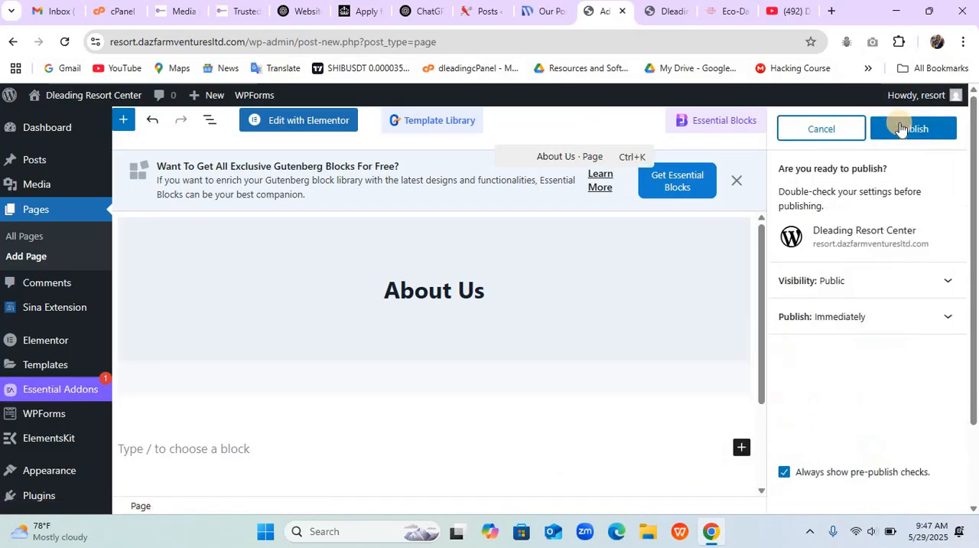
pyautogui.click(900, 128)
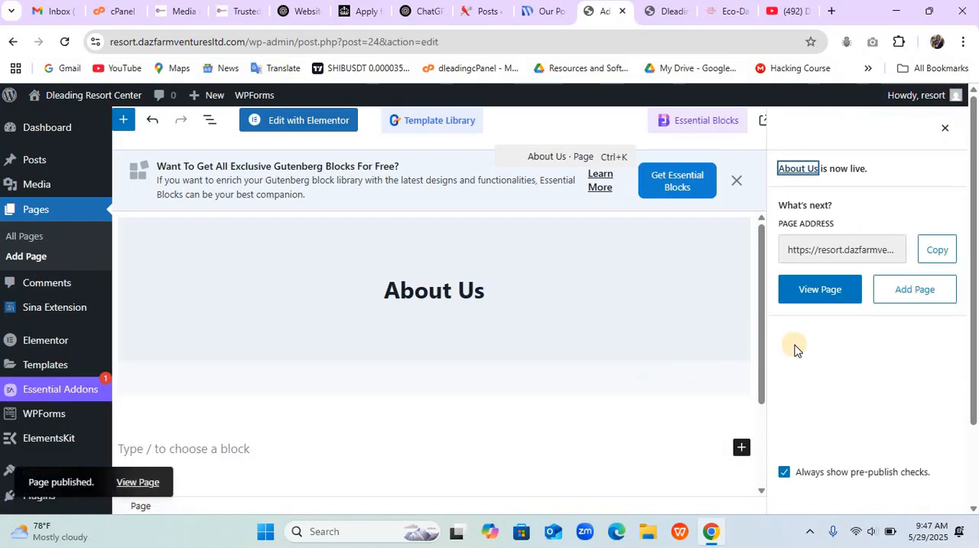
pyautogui.click(901, 299)
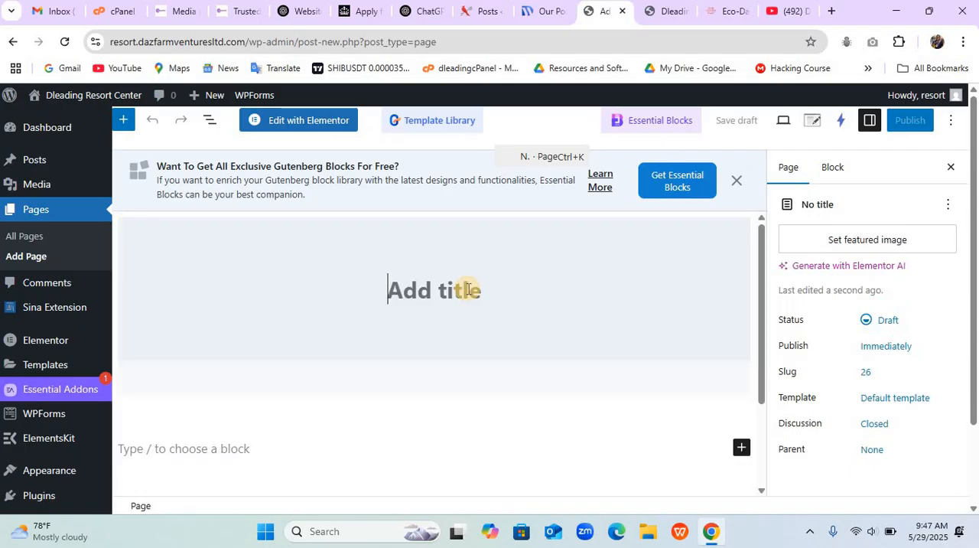
# - Title the new page Contact Us and assign it the Elementor Full Width template
pyautogui.write('Contac')
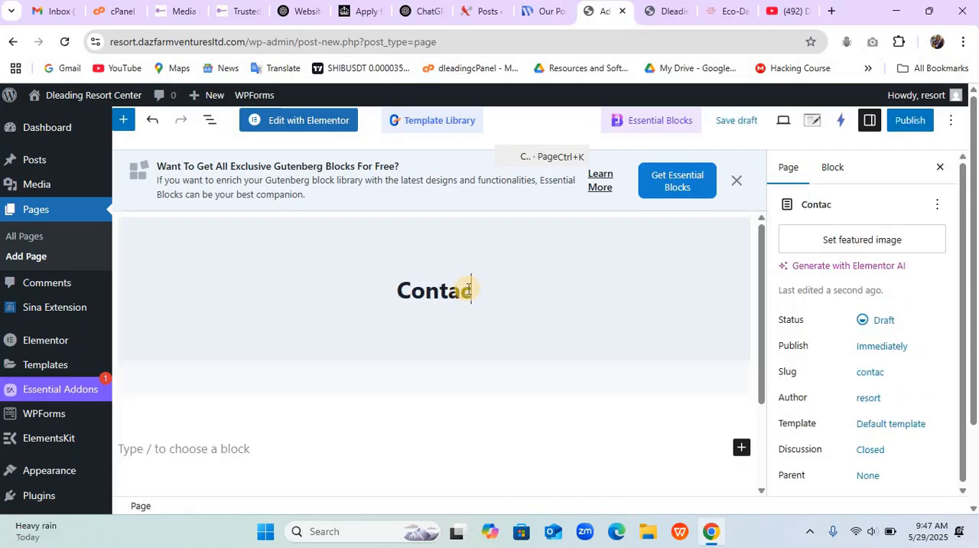
pyautogui.write('t Us')
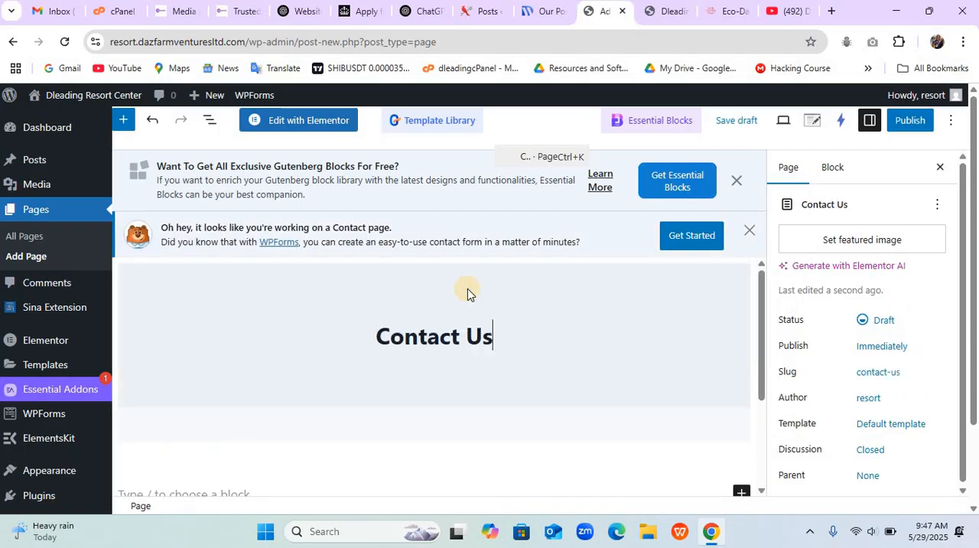
pyautogui.click(880, 426)
pyautogui.click(702, 410)
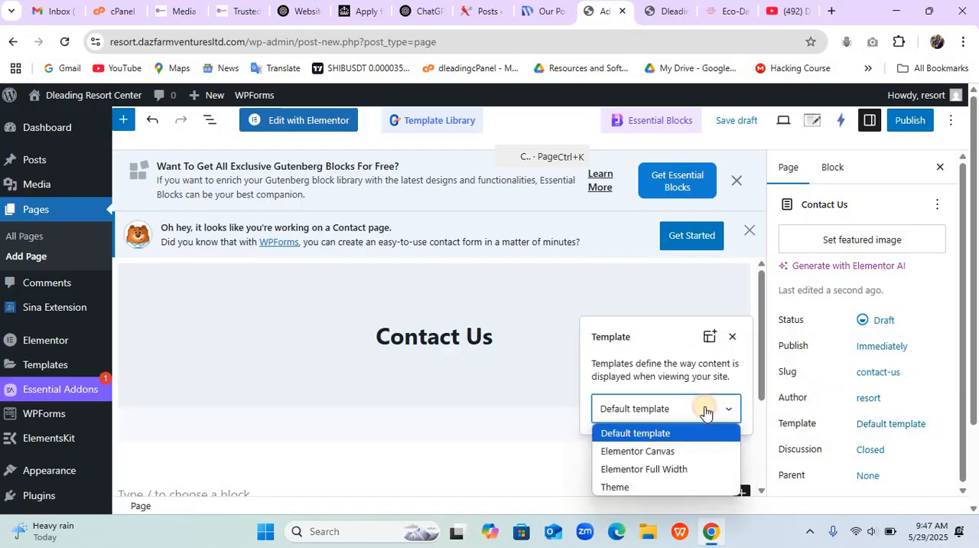
pyautogui.click(687, 470)
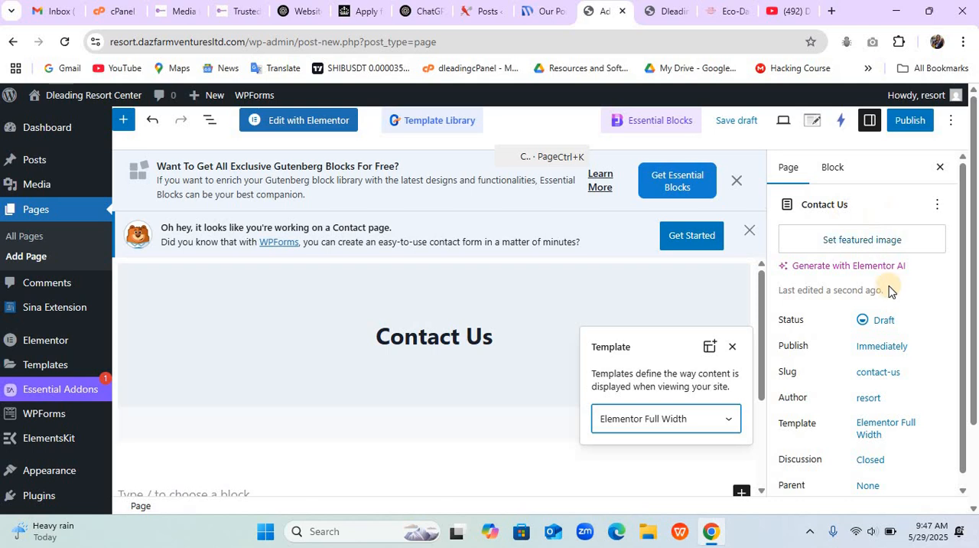
# - Publish the Contact Us page and start another new page
pyautogui.click(911, 120)
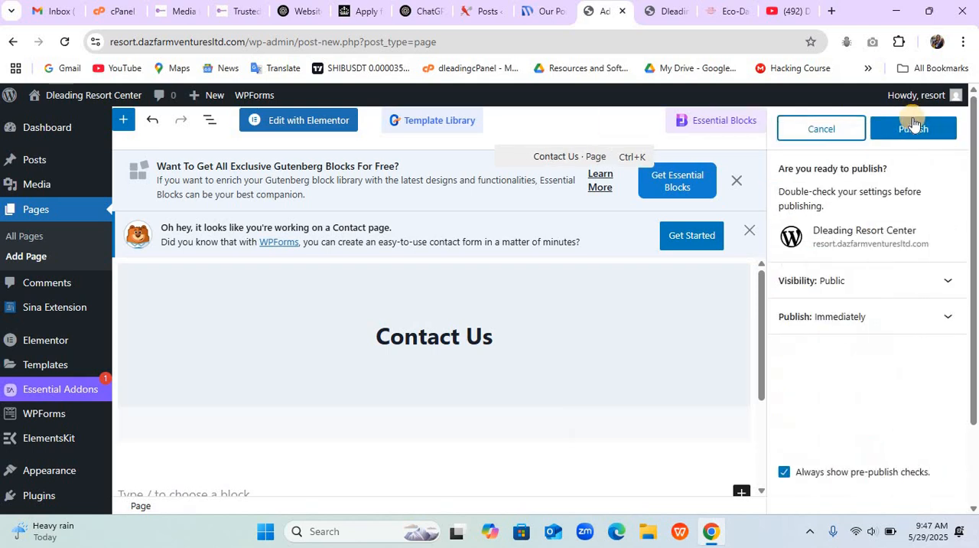
pyautogui.click(913, 128)
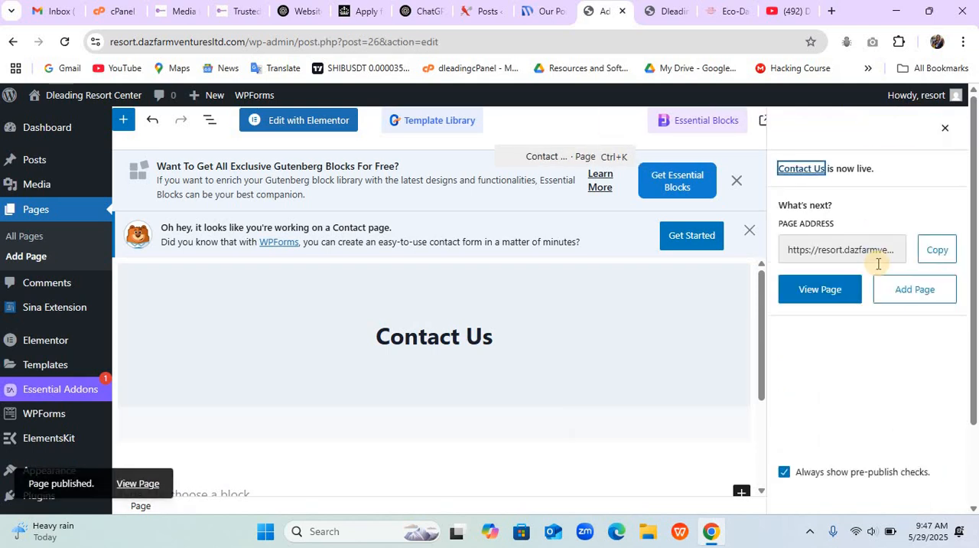
pyautogui.click(908, 297)
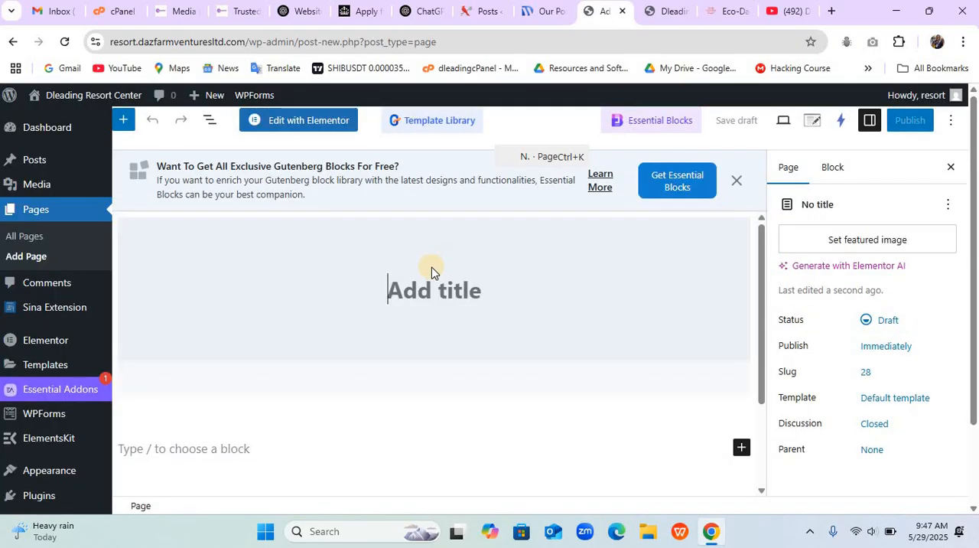
# - Title the new page Activities
pyautogui.write('Acti')
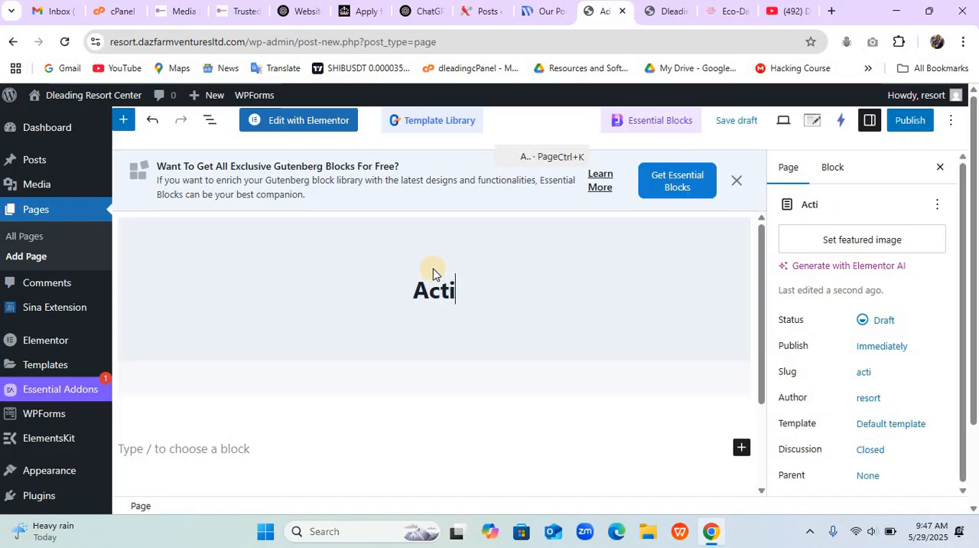
pyautogui.write('vet')
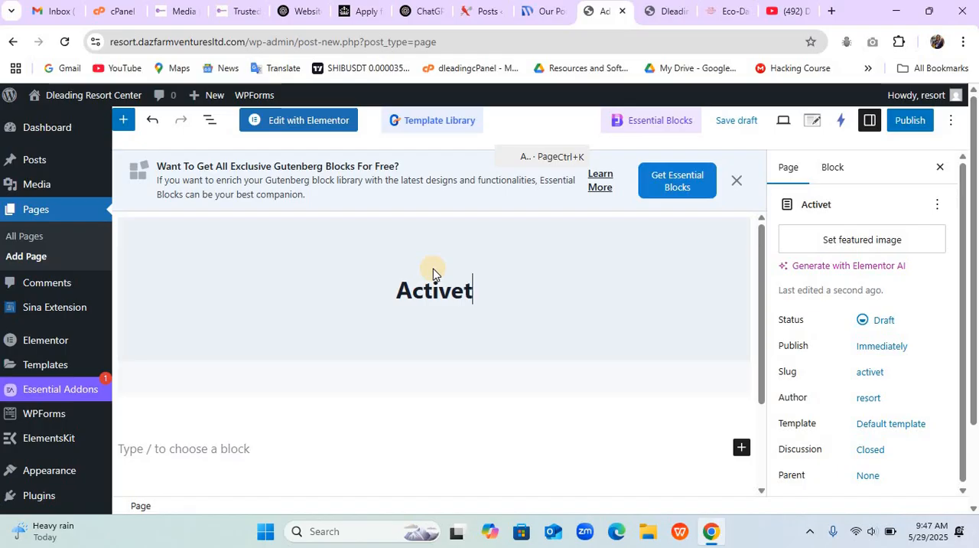
pyautogui.write('ii')
pyautogui.press('BackSpace')
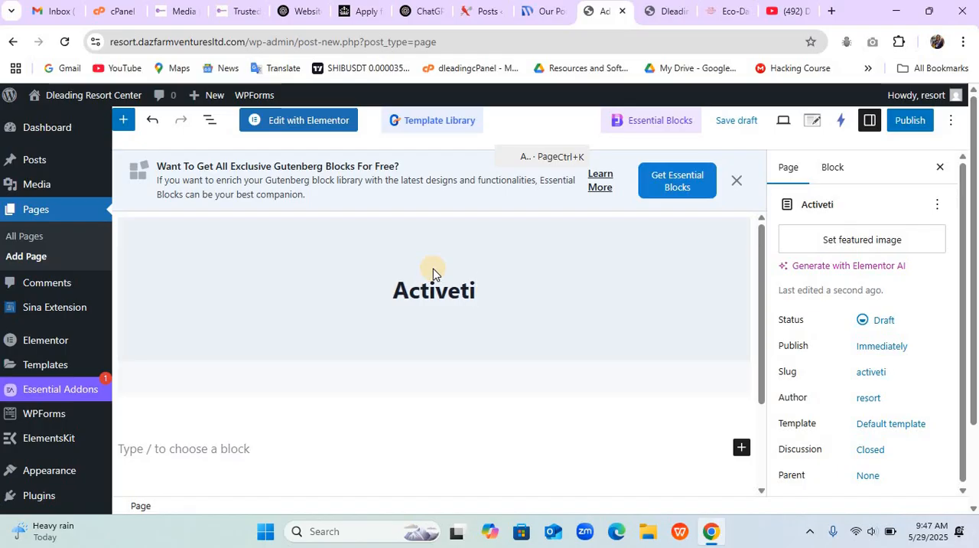
pyautogui.write('s')
pyautogui.press('BackSpace')
pyautogui.write('es')
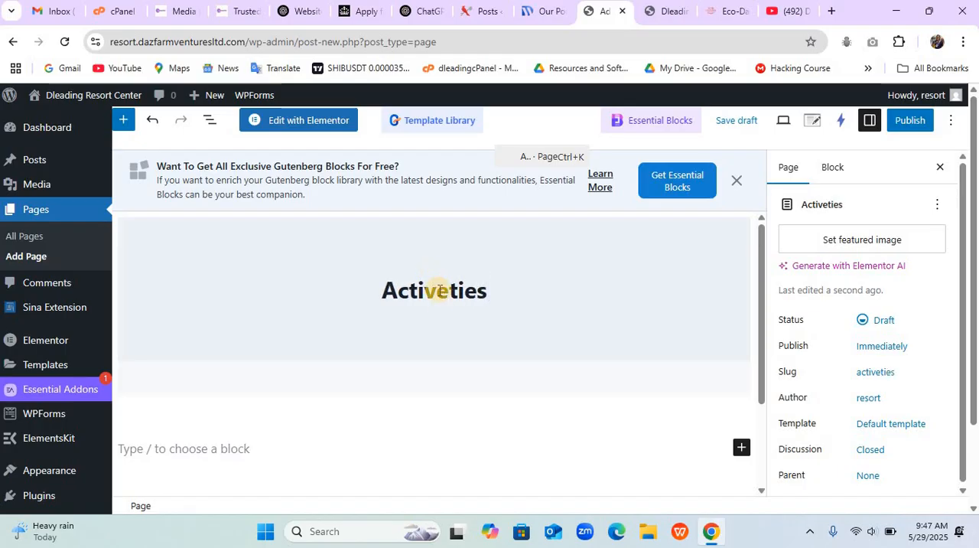
pyautogui.click(446, 296)
pyautogui.press('Delete')
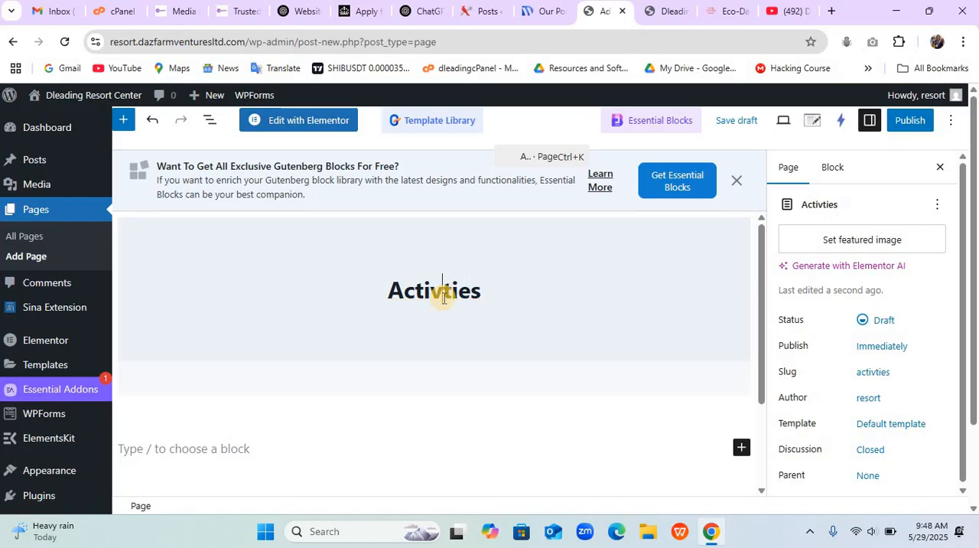
pyautogui.write('i')
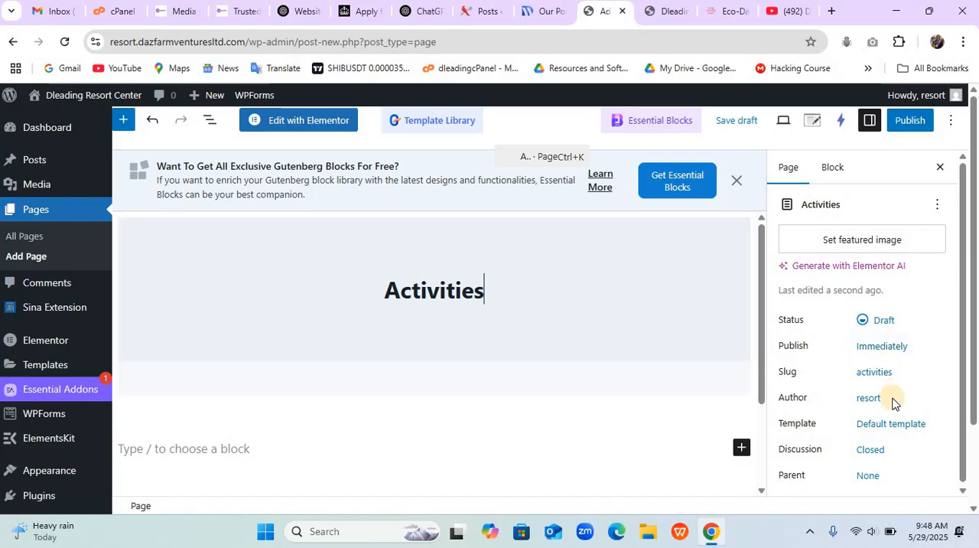
# - Set the Activities page's template to Elementor Full Width and publish the page
pyautogui.click(888, 427)
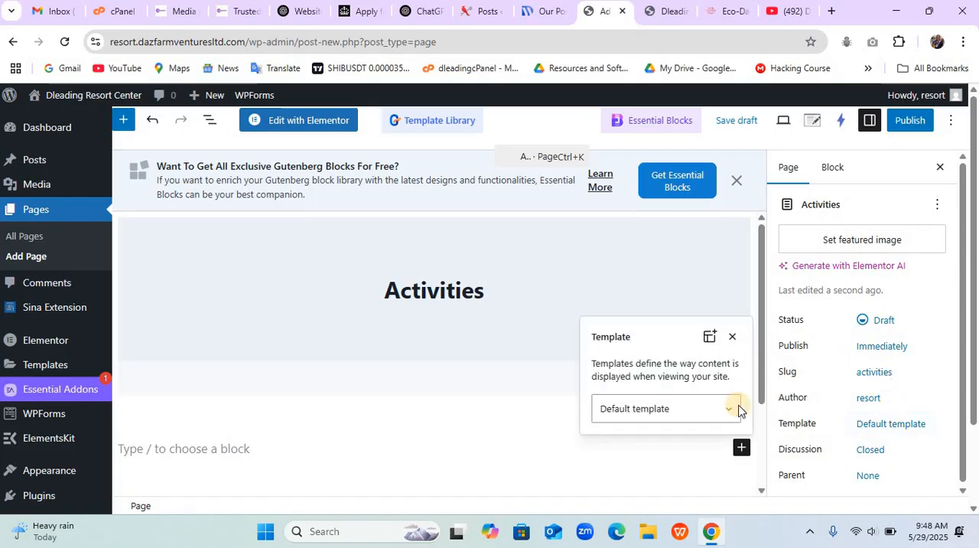
pyautogui.click(698, 406)
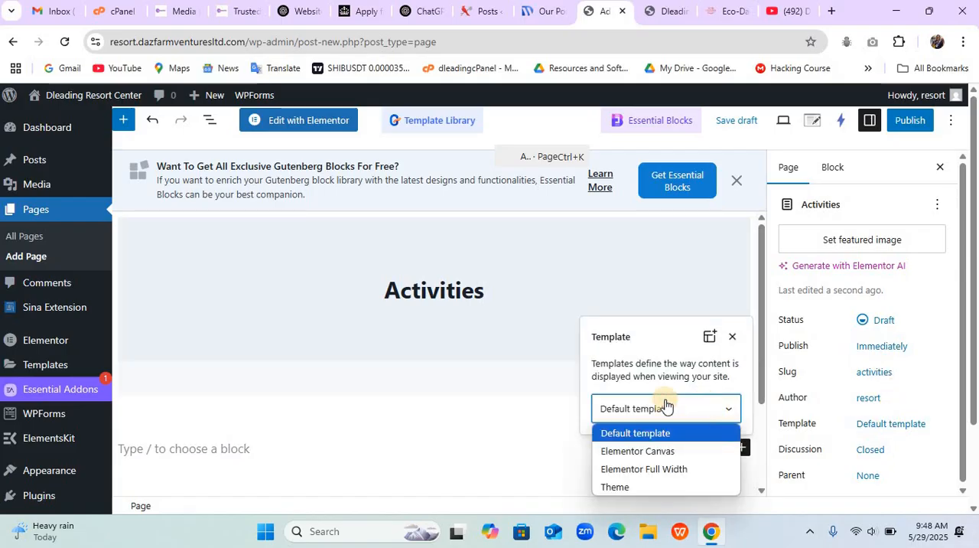
pyautogui.click(671, 468)
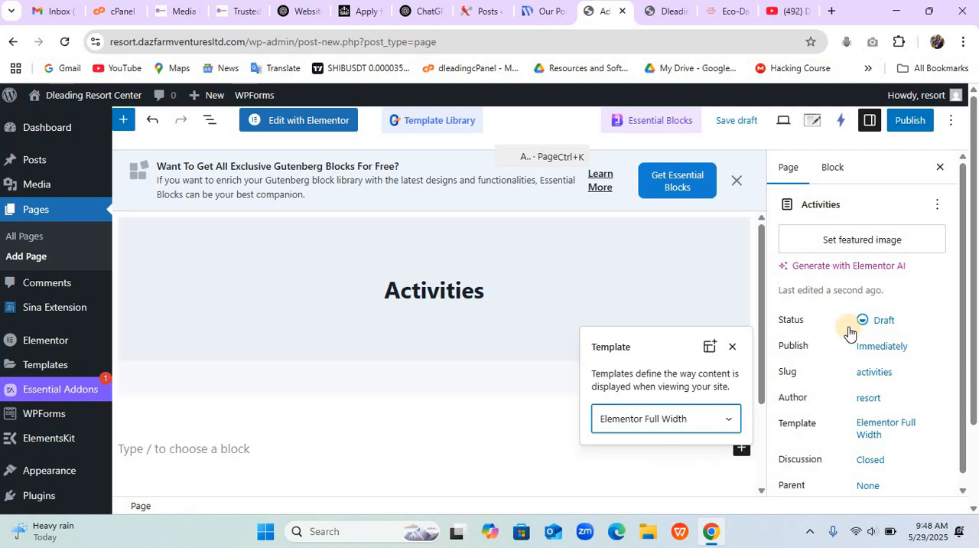
pyautogui.click(903, 125)
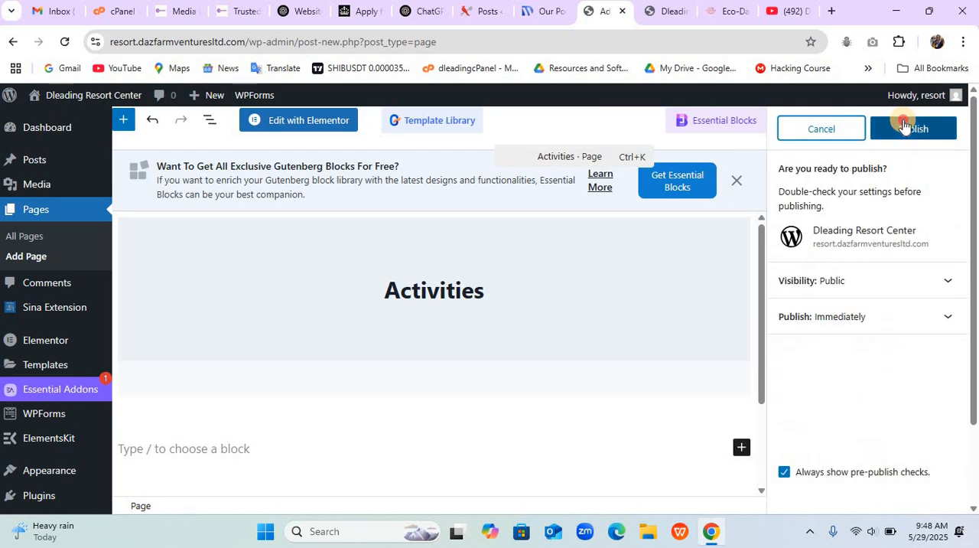
pyautogui.click(904, 127)
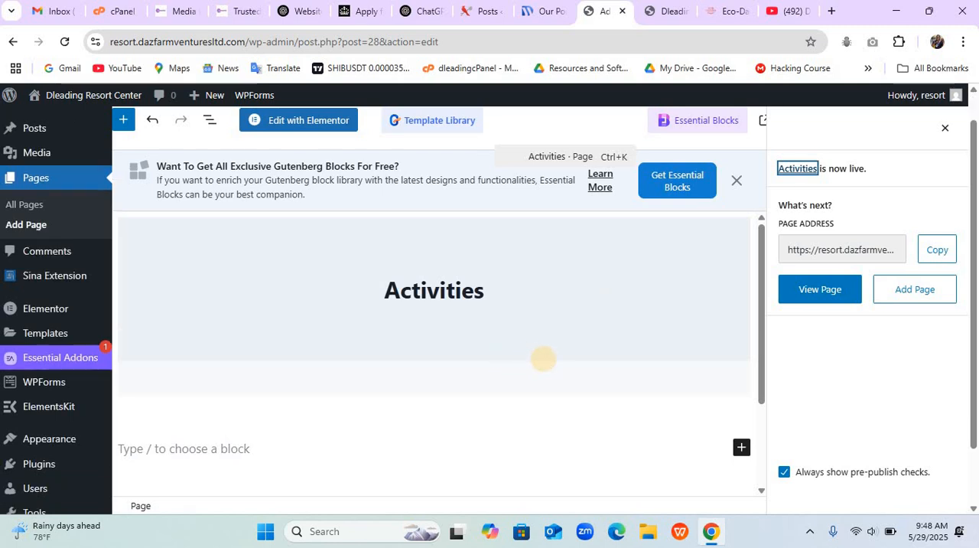
# - Open the site's menu editor, go through Main Menu's current structure and save the menu
pyautogui.scroll(-2, 542, 358)
pyautogui.moveTo(53, 372)
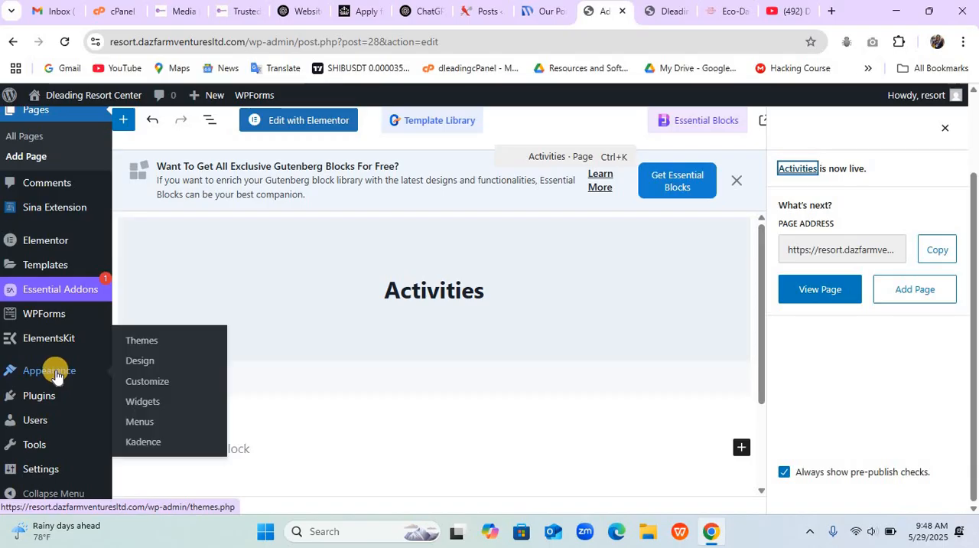
pyautogui.click(147, 425)
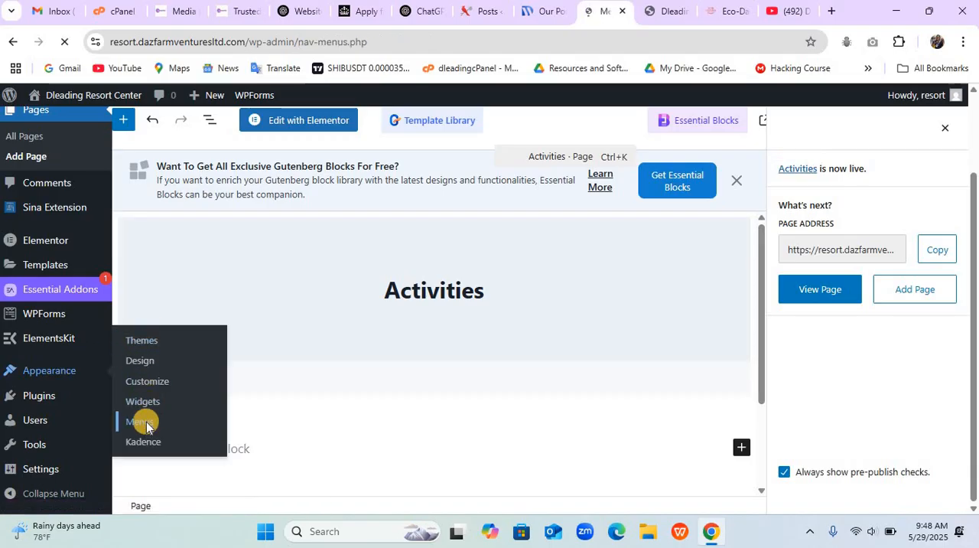
pyautogui.scroll(-3, 574, 401)
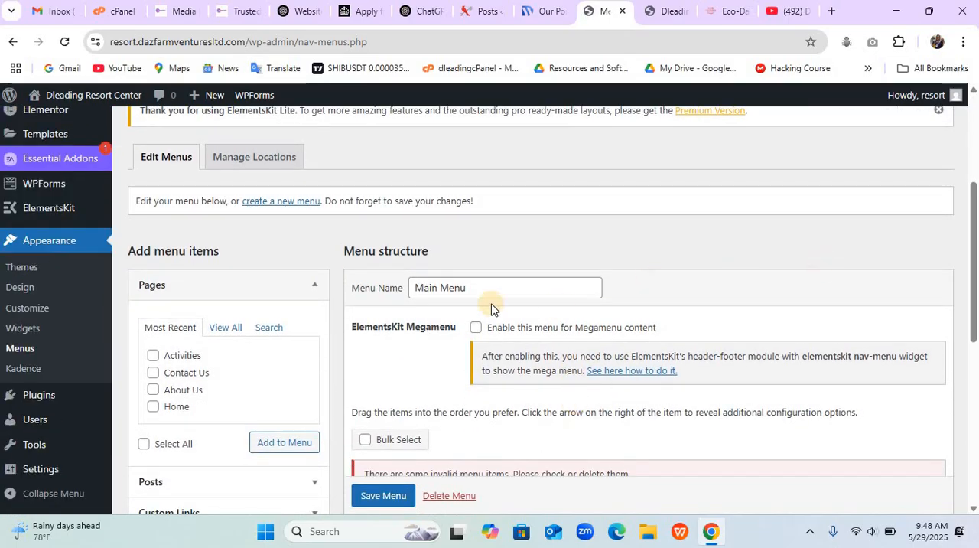
pyautogui.click(461, 287)
pyautogui.doubleClick(459, 287)
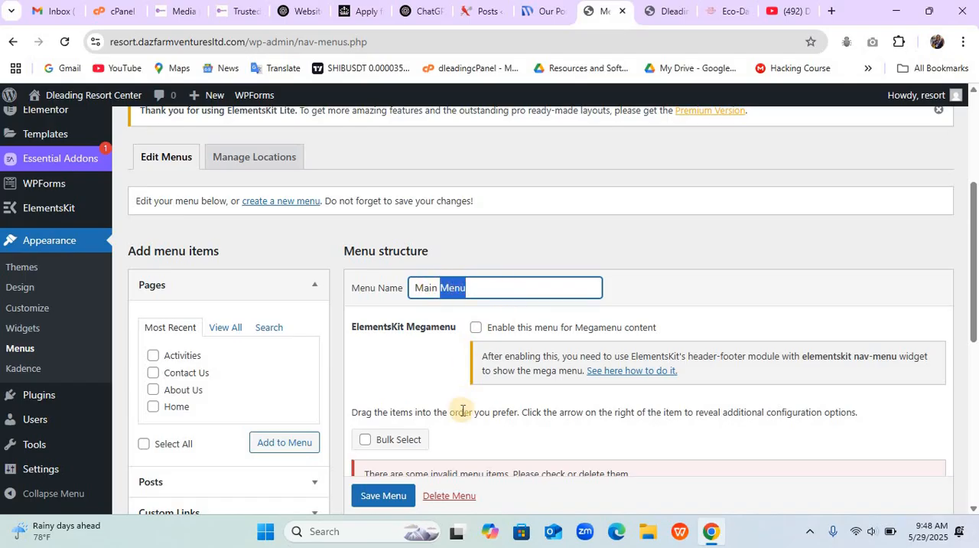
pyautogui.scroll(-3, 461, 412)
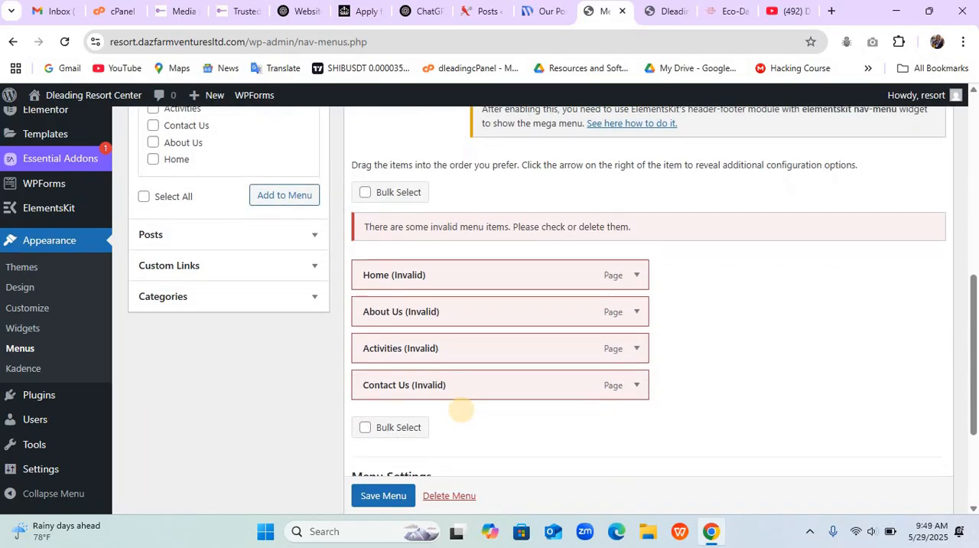
pyautogui.scroll(-3, 461, 411)
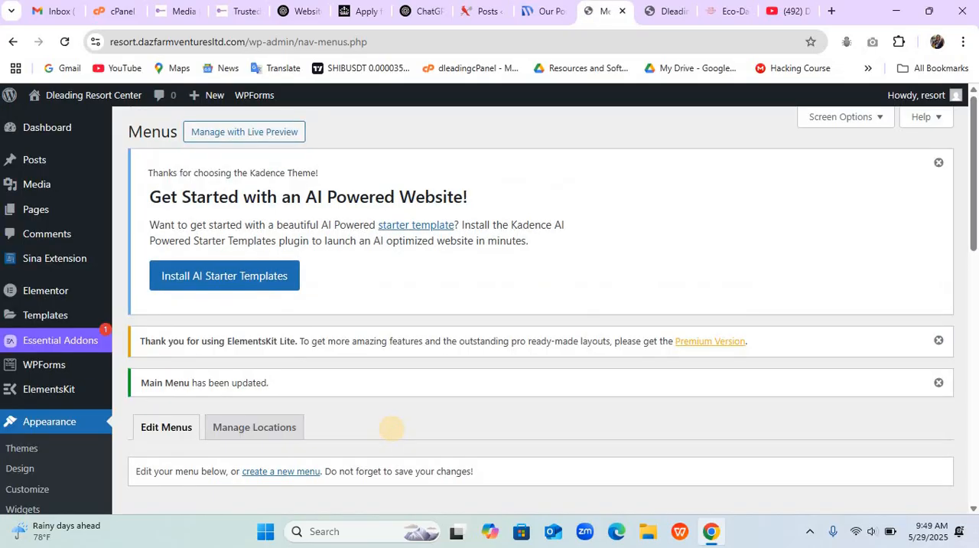
# - Remove the invalid Home, About Us, Activities and Contact Us items from Main Menu
pyautogui.scroll(-7, 391, 429)
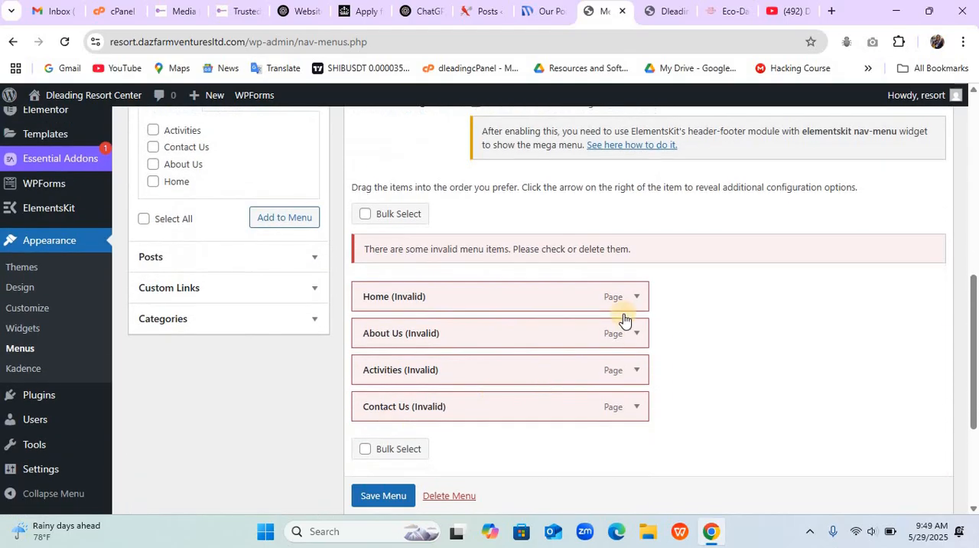
pyautogui.click(636, 296)
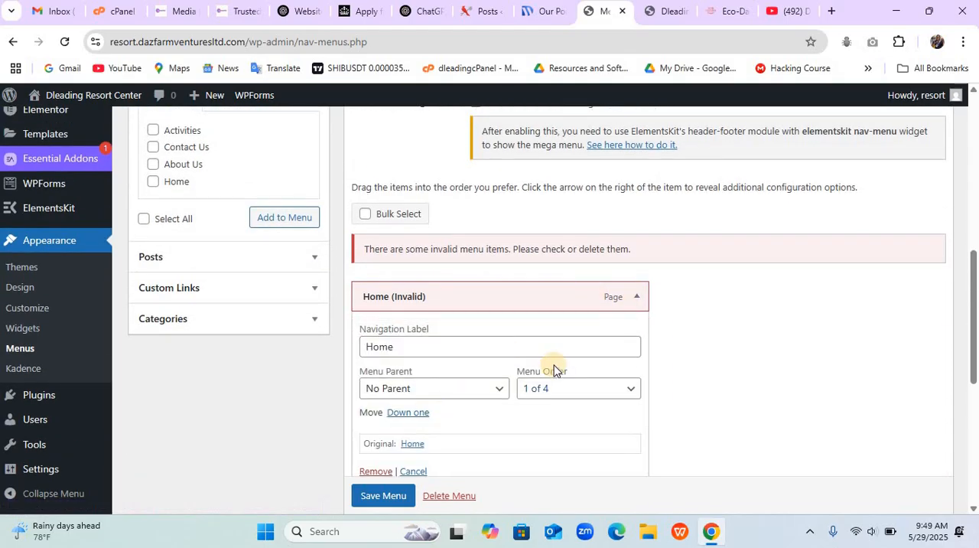
pyautogui.scroll(-1, 555, 364)
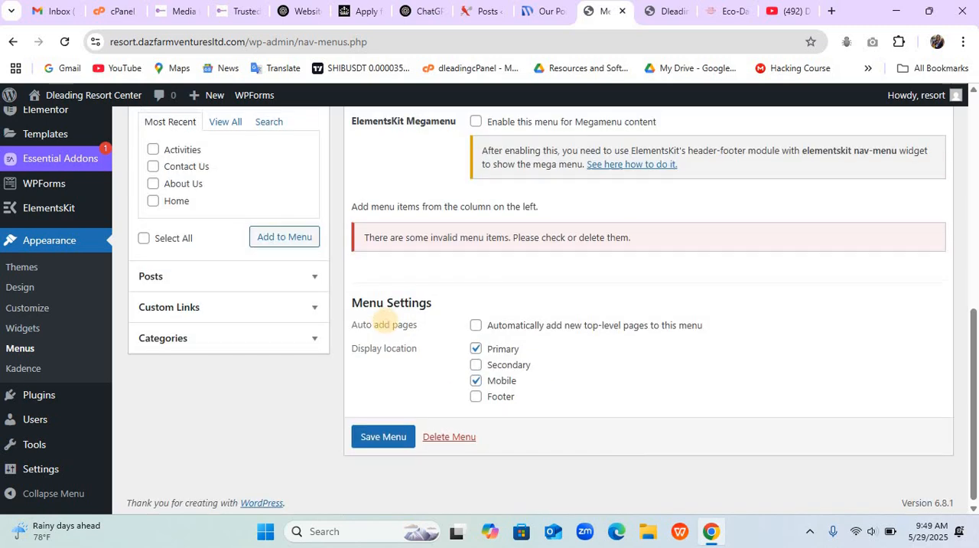
pyautogui.scroll(1, 384, 322)
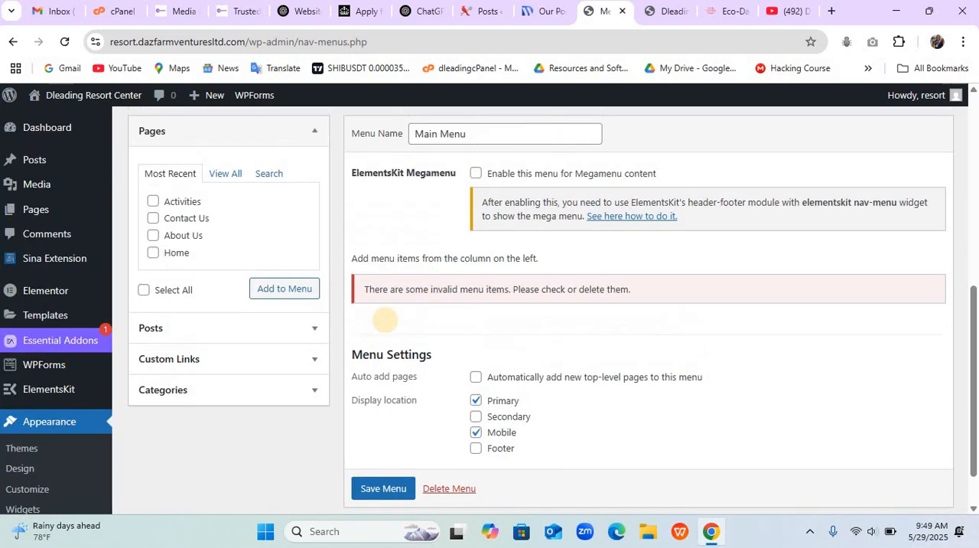
# - Add all four pages to Main Menu in the order Home, About Us, Activities, Contact Us, and save the menu
pyautogui.click(144, 290)
pyautogui.click(268, 292)
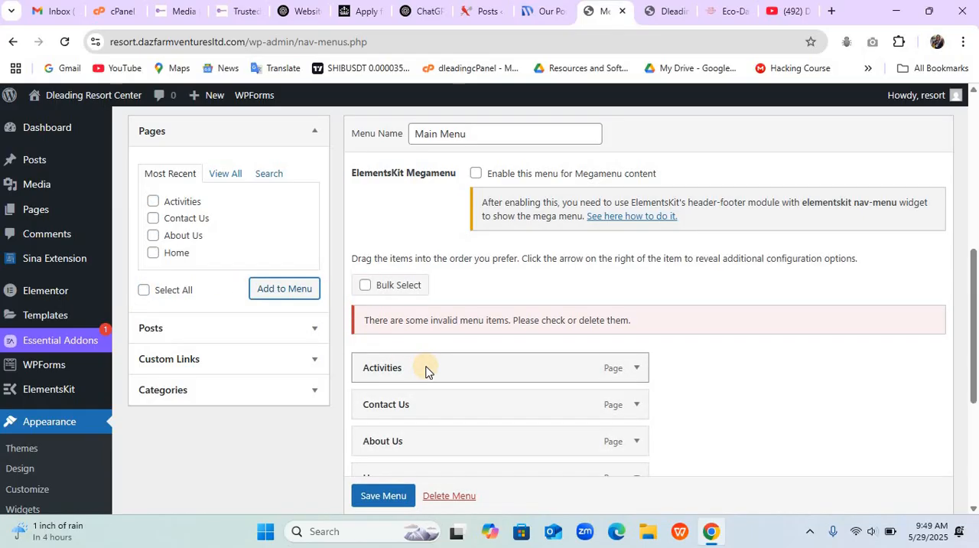
pyautogui.scroll(-2, 426, 367)
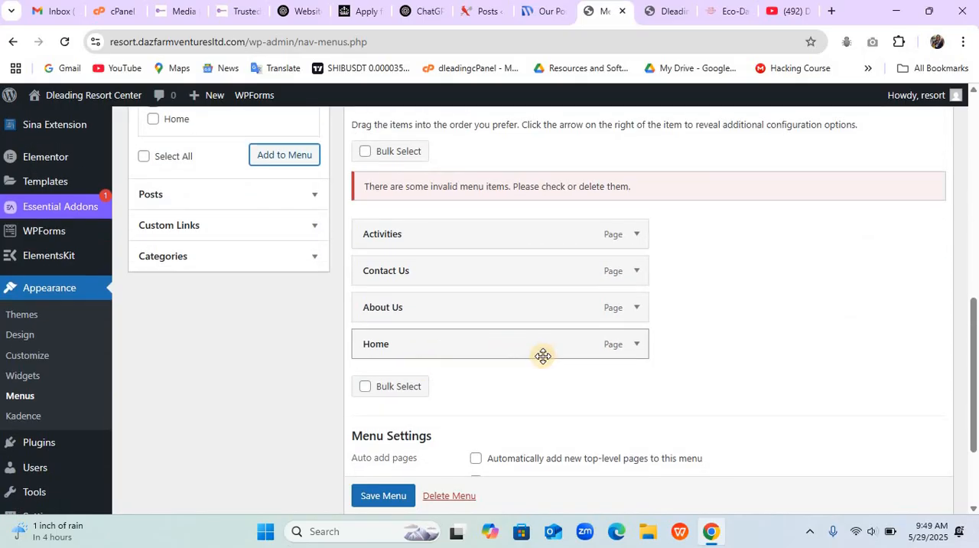
pyautogui.moveTo(531, 354); pyautogui.dragTo(529, 243)
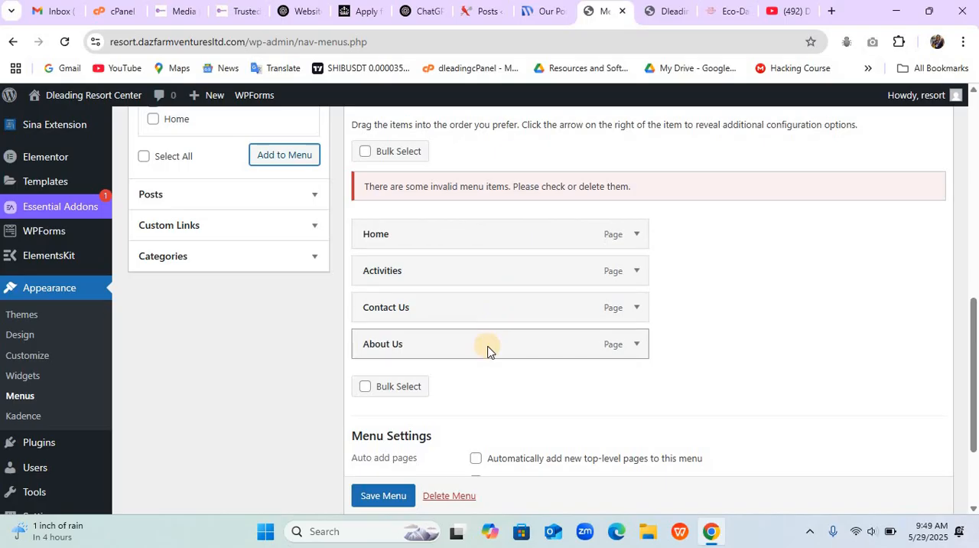
pyautogui.moveTo(490, 349); pyautogui.dragTo(485, 270)
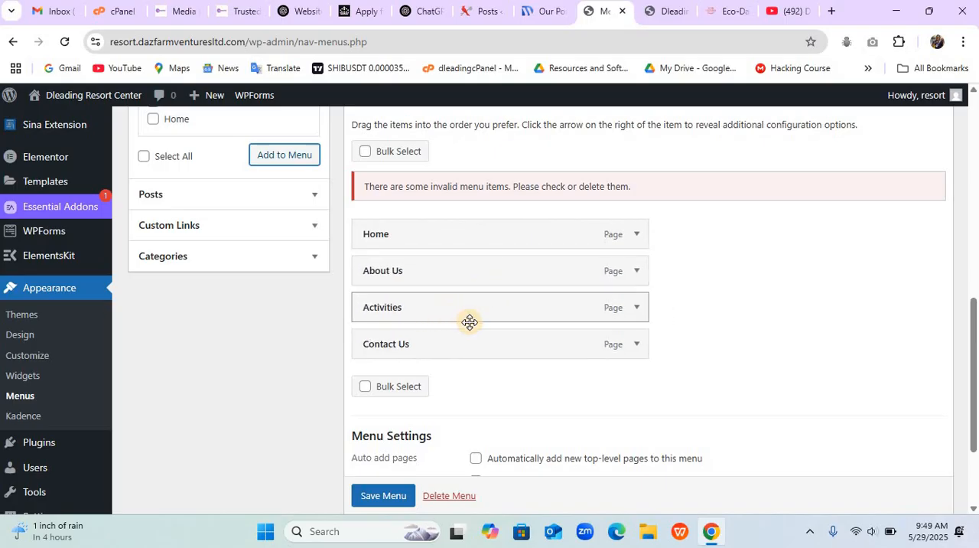
pyautogui.click(388, 496)
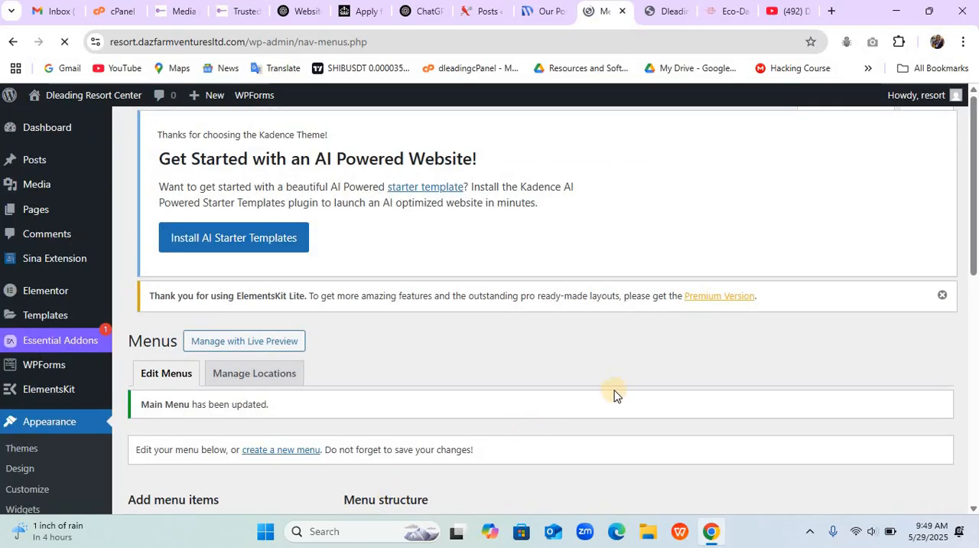
# - Check Main Menu's display locations and look at the navigation on the live site
pyautogui.scroll(-10, 616, 391)
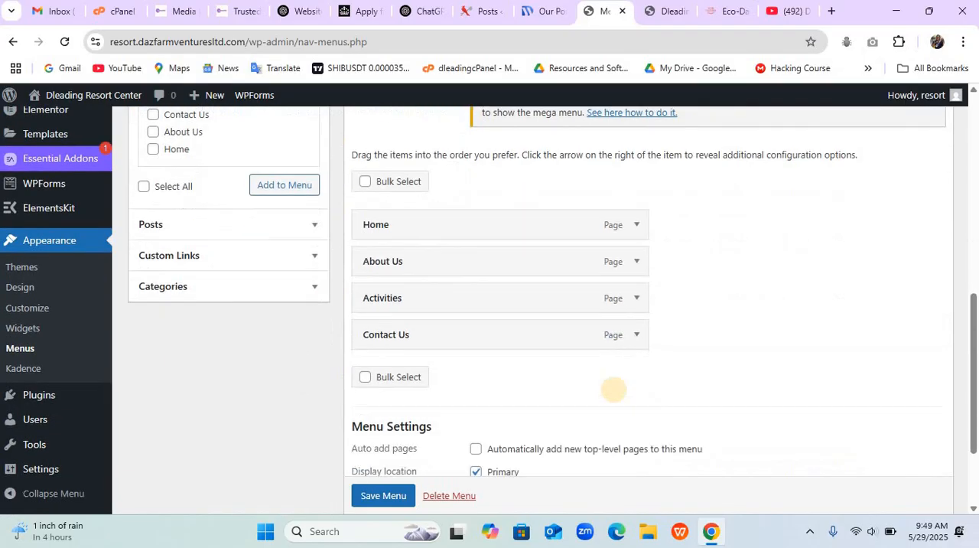
pyautogui.click(662, 17)
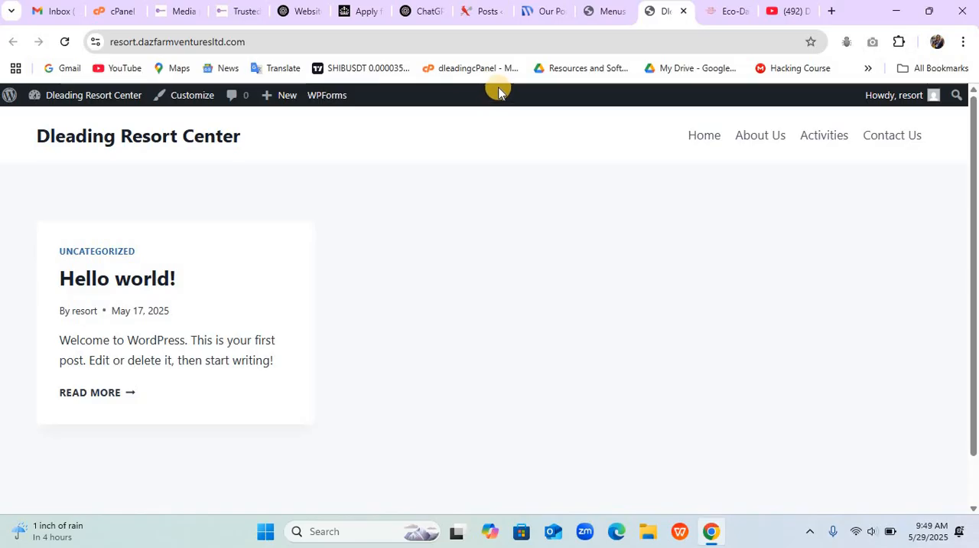
pyautogui.click(603, 14)
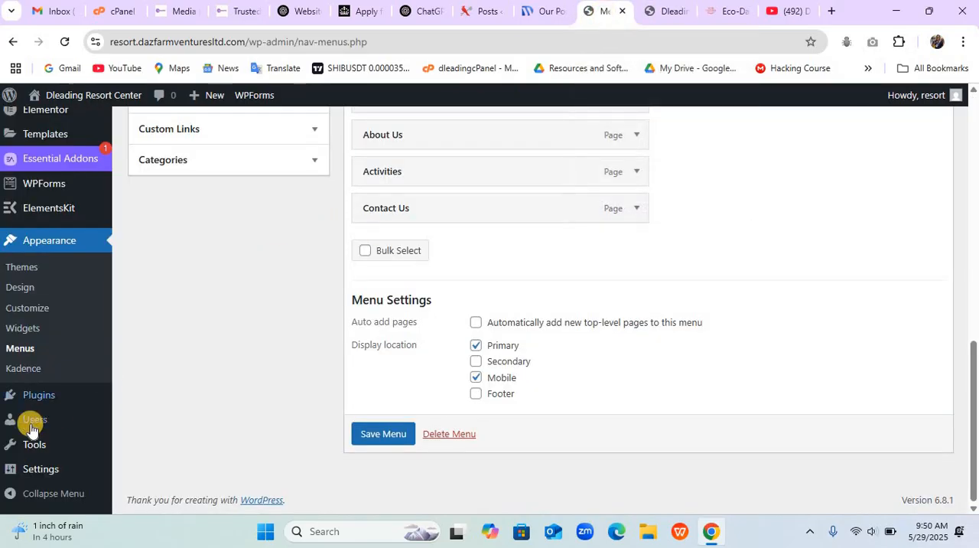
# - In the Reading settings, make the homepage display a static page, select Home as that page, and save the changes
pyautogui.moveTo(36, 464)
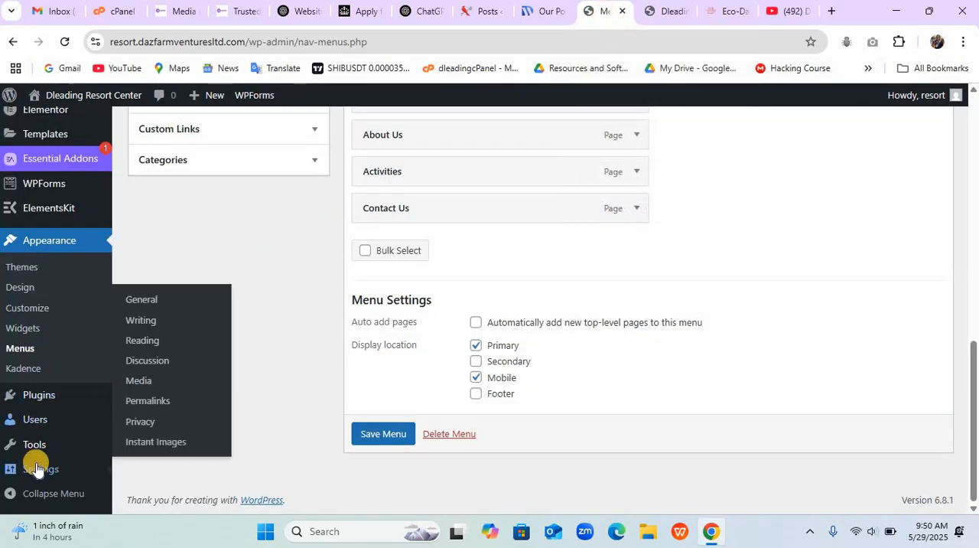
pyautogui.click(160, 306)
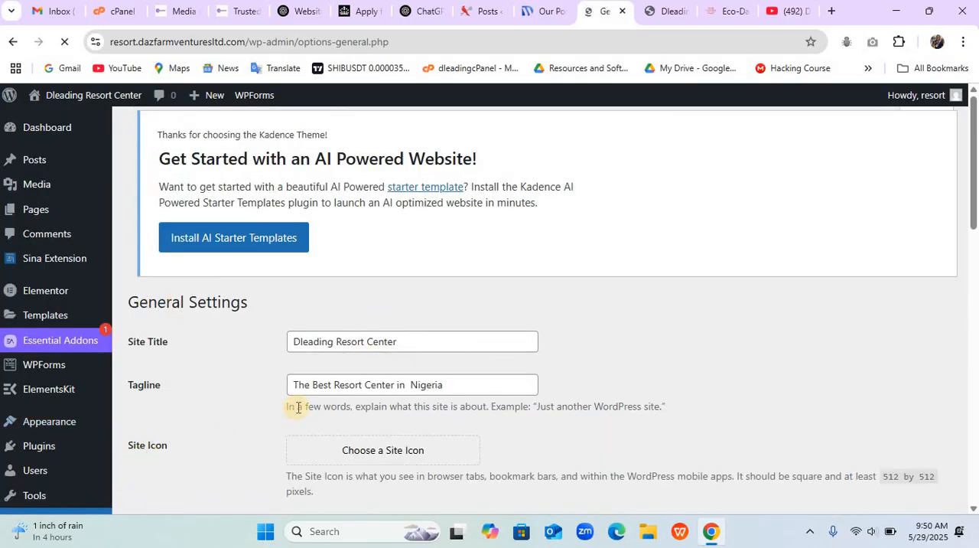
pyautogui.scroll(-2, 290, 399)
pyautogui.scroll(-1, 298, 404)
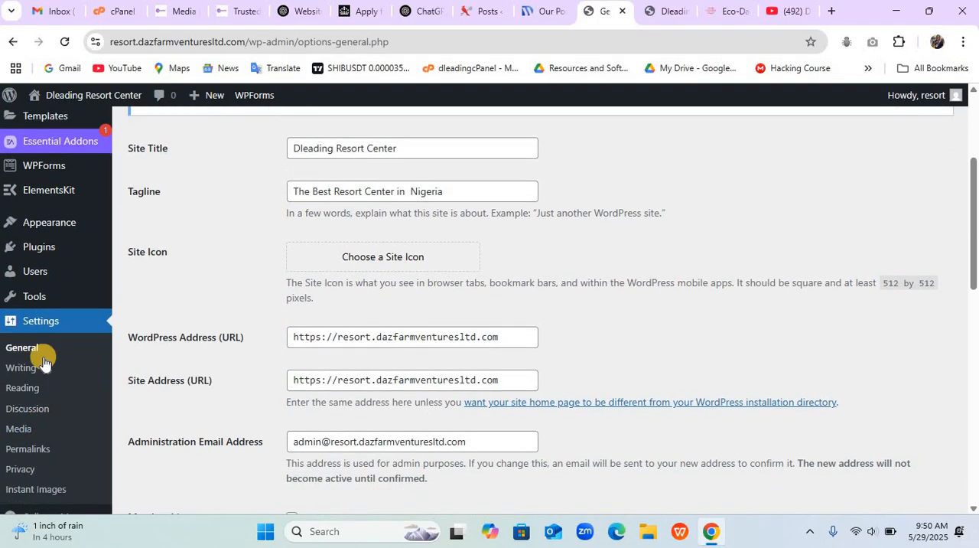
pyautogui.click(23, 391)
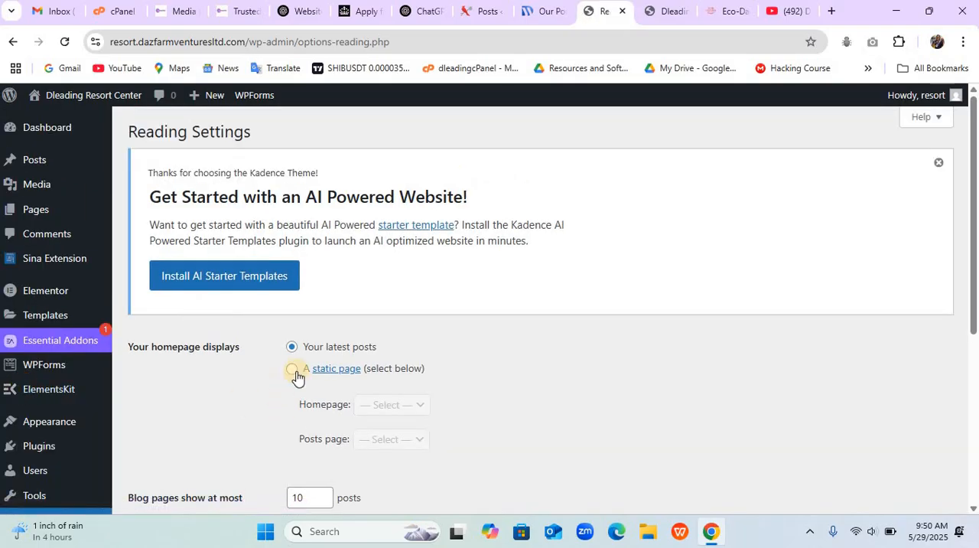
pyautogui.click(293, 370)
pyautogui.click(393, 407)
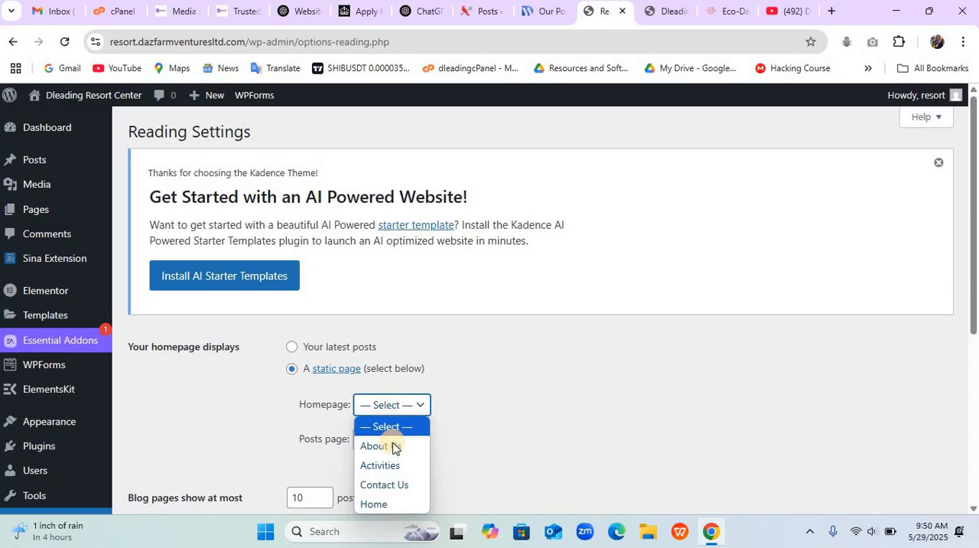
pyautogui.click(394, 501)
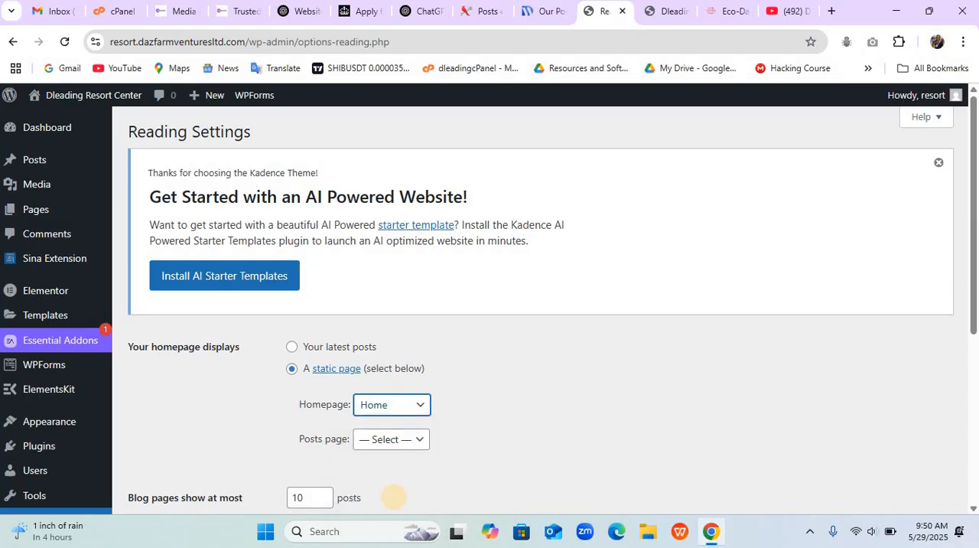
pyautogui.scroll(-4, 394, 497)
pyautogui.click(178, 444)
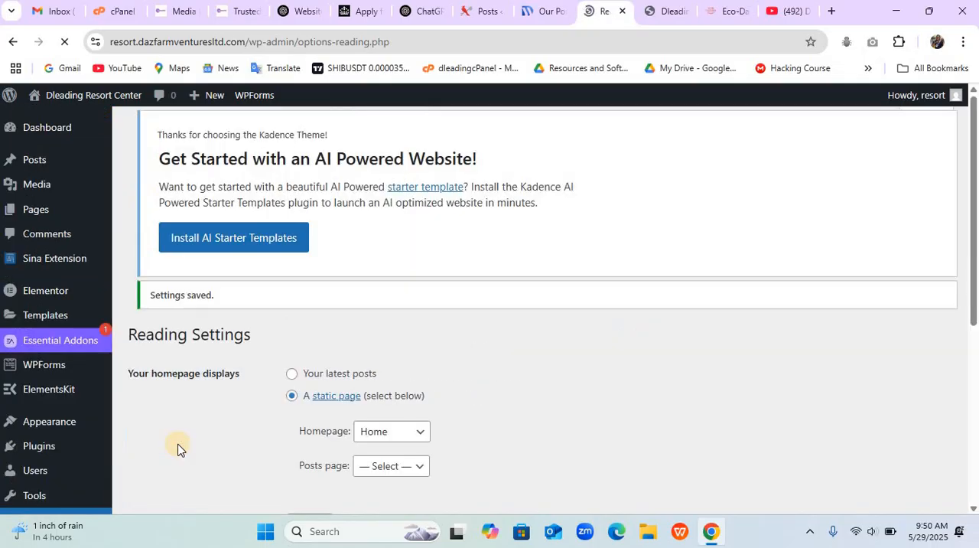
# - Check which permalink structure the site uses in the Permalink settings
pyautogui.scroll(-4, 177, 444)
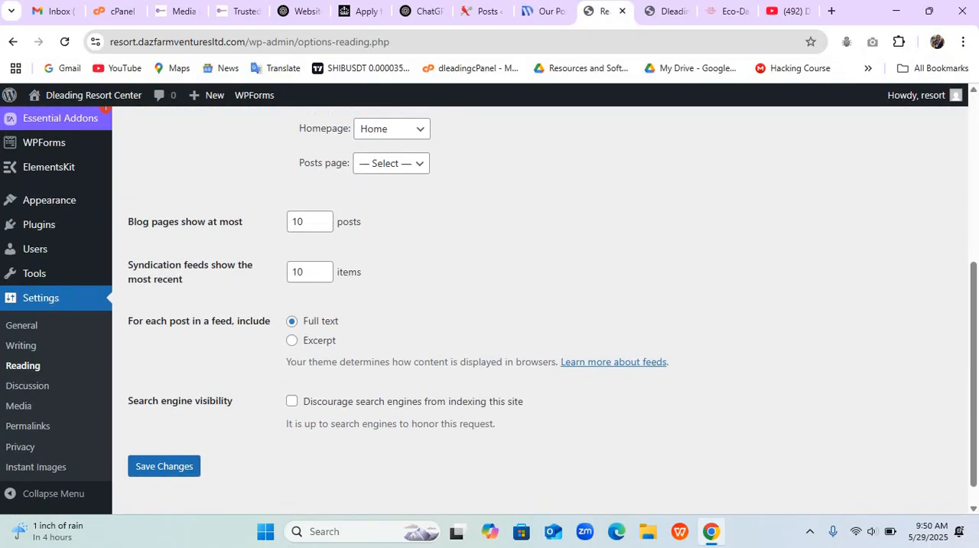
pyautogui.click(41, 431)
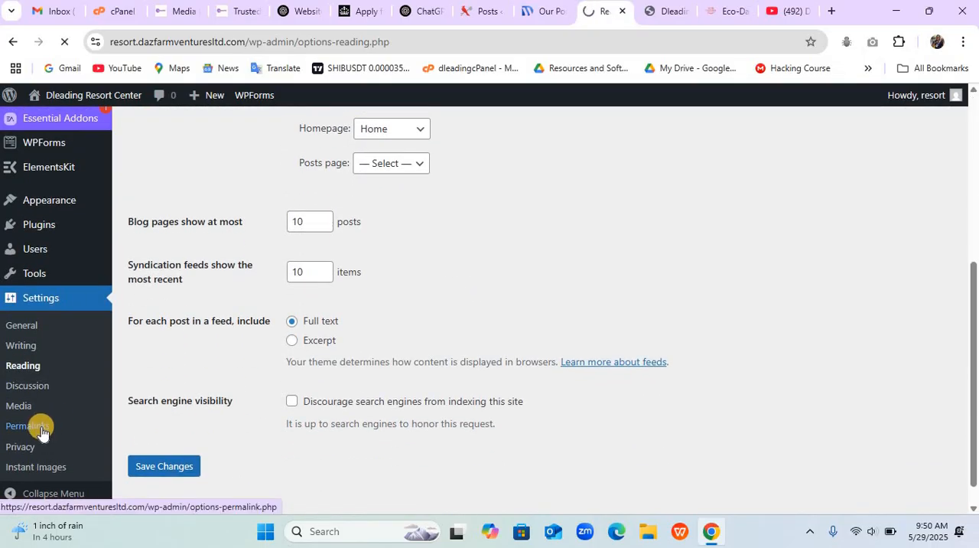
pyautogui.scroll(-2, 562, 374)
pyautogui.scroll(-2, 562, 374)
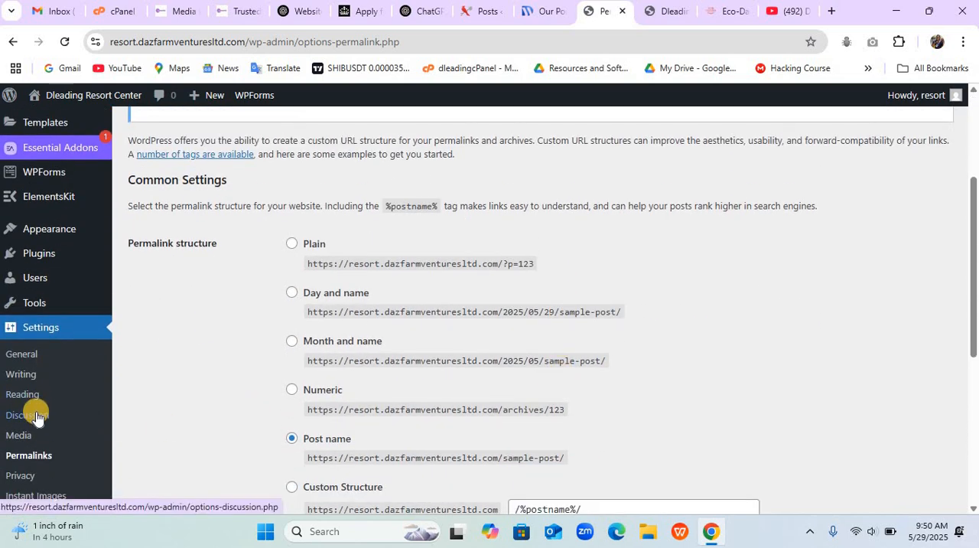
# - In the Discussion settings, disable all default post options and the checkboxes under Other comment settings
pyautogui.click(36, 417)
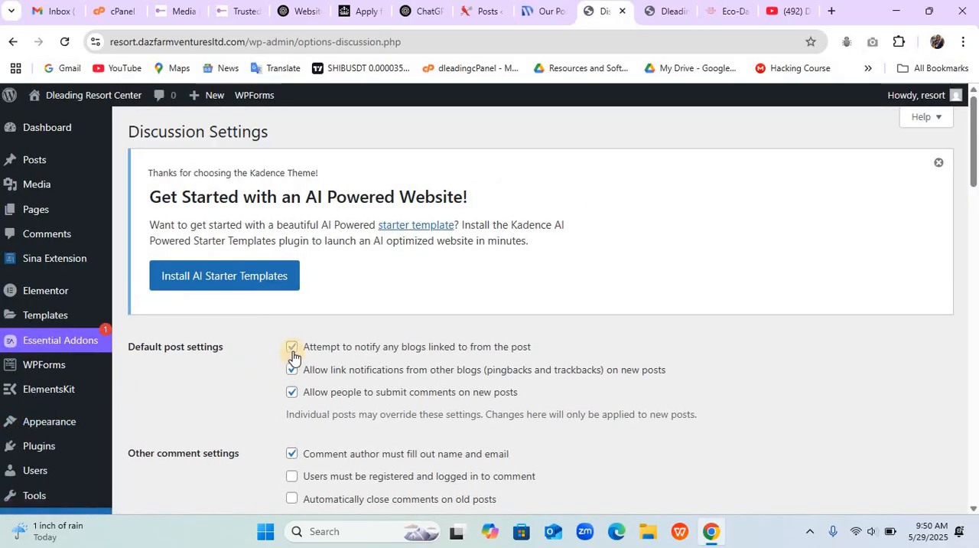
pyautogui.click(292, 370)
pyautogui.hotkey('shift', 'Tab')
pyautogui.press('space')
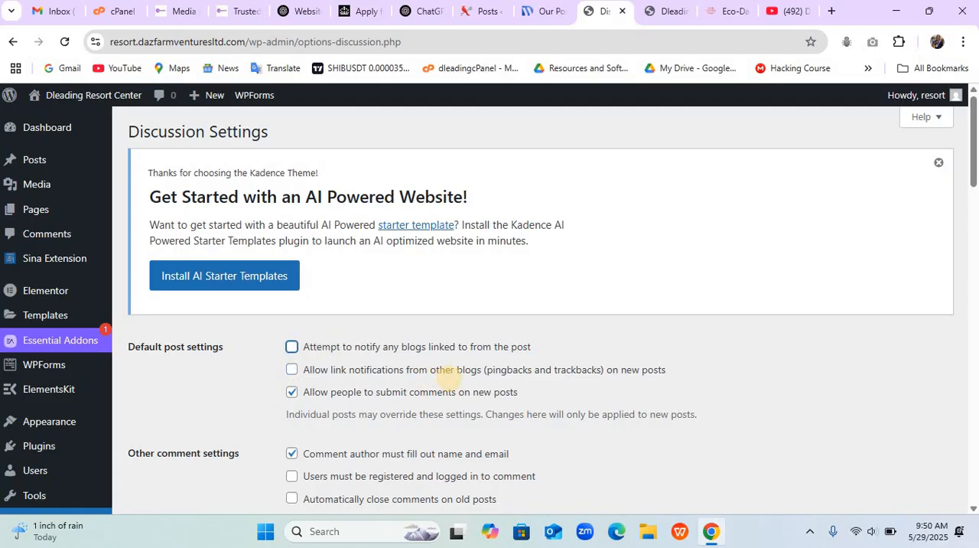
pyautogui.press('Tab')
pyautogui.press('Tab')
pyautogui.press('space')
pyautogui.scroll(-2, 450, 380)
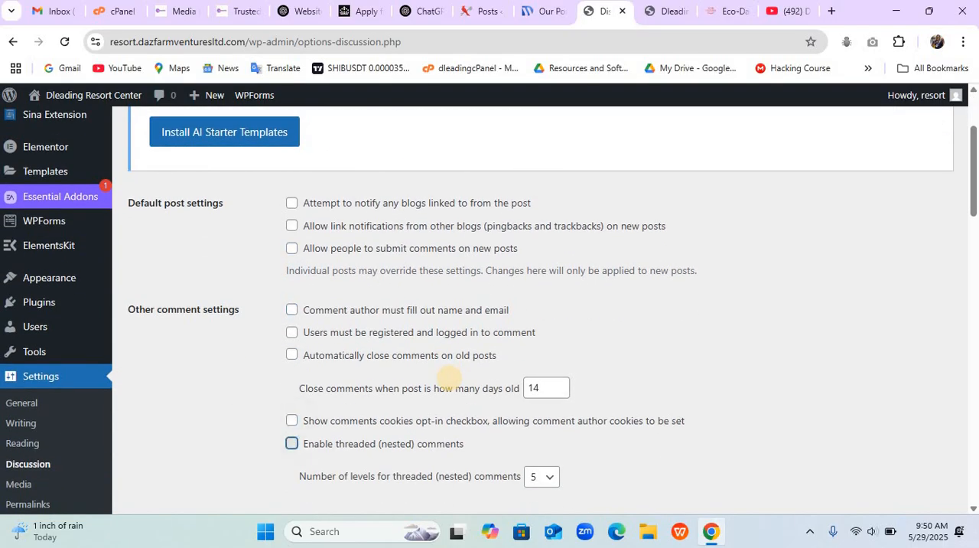
# - Turn off both comment e-mail notifications and the previously approved comment requirement, and save the Discussion settings
pyautogui.scroll(-4, 449, 378)
pyautogui.click(292, 369)
pyautogui.click(293, 392)
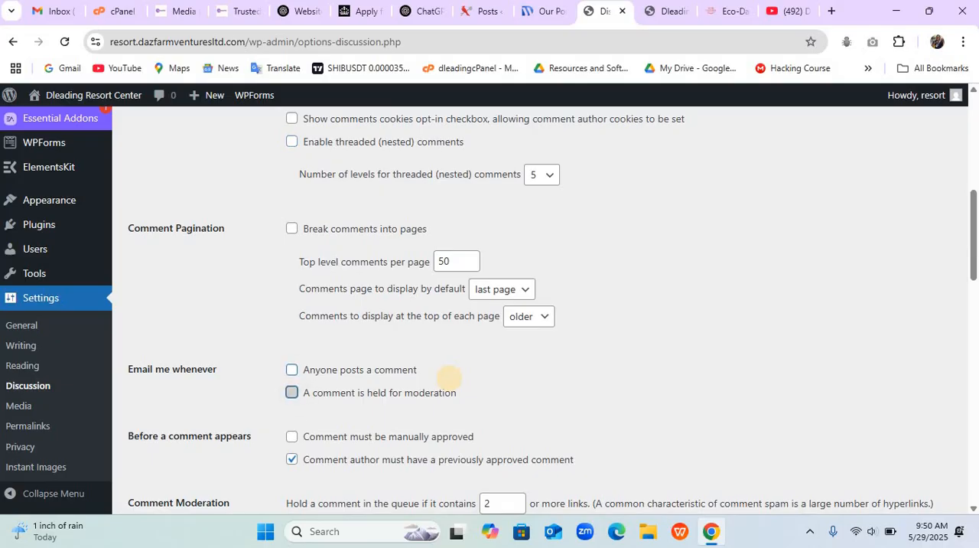
pyautogui.scroll(-2, 449, 378)
pyautogui.press('Tab')
pyautogui.press('Tab')
pyautogui.press('space')
pyautogui.scroll(-7, 450, 378)
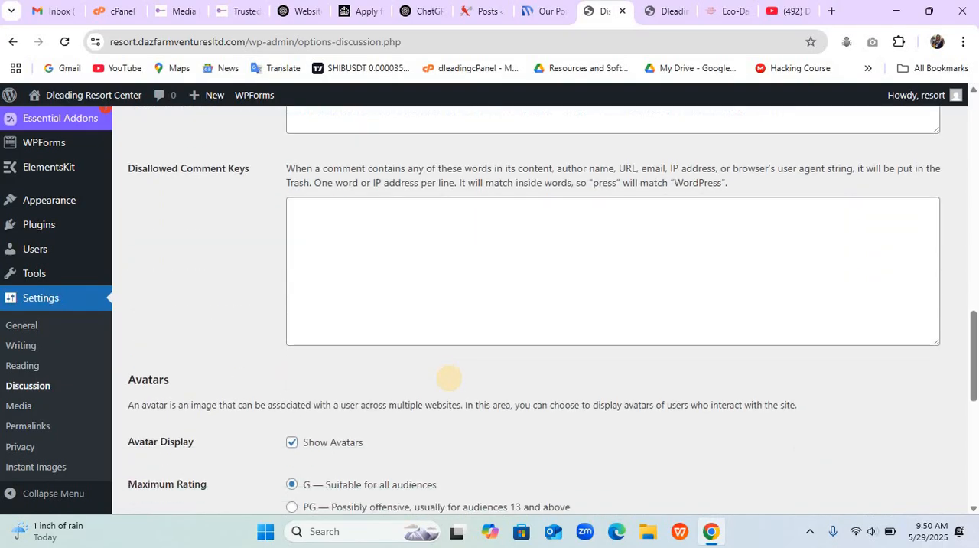
pyautogui.scroll(-6, 450, 378)
pyautogui.press('Tab')
pyautogui.press('Return')
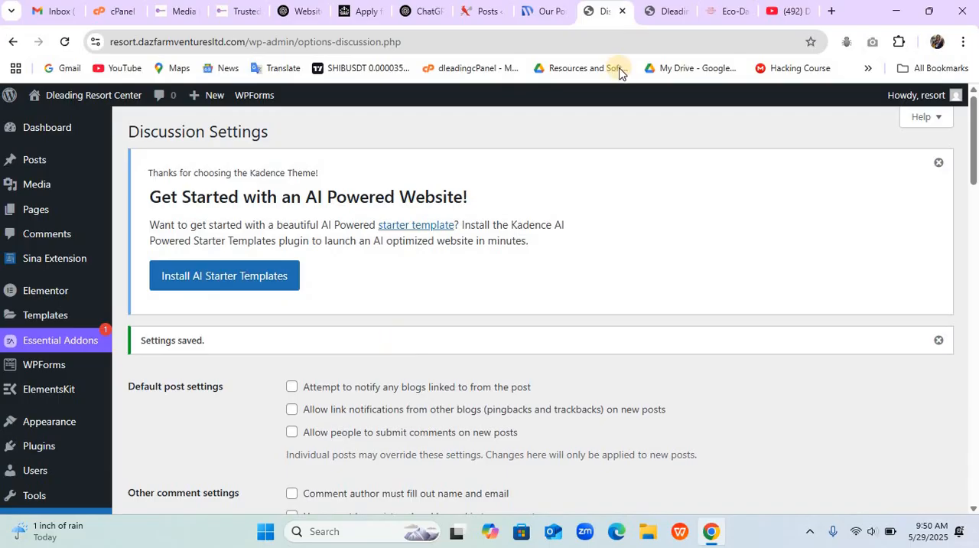
# - View the live site's homepage with the updated settings
pyautogui.click(672, 13)
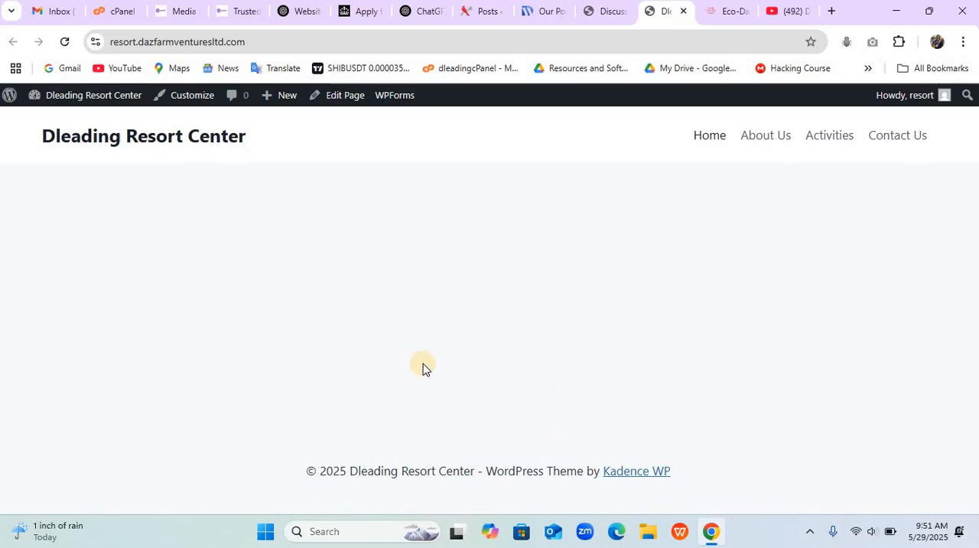
# - Open the theme customizer for the homepage in a new browser tab and show its Colors settings
pyautogui.rightClick(201, 98)
pyautogui.click(275, 118)
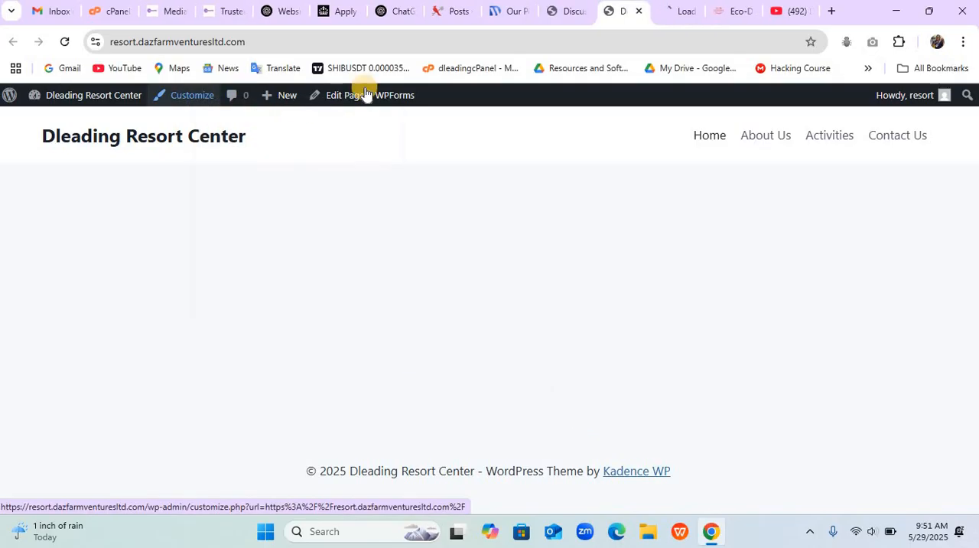
pyautogui.click(669, 17)
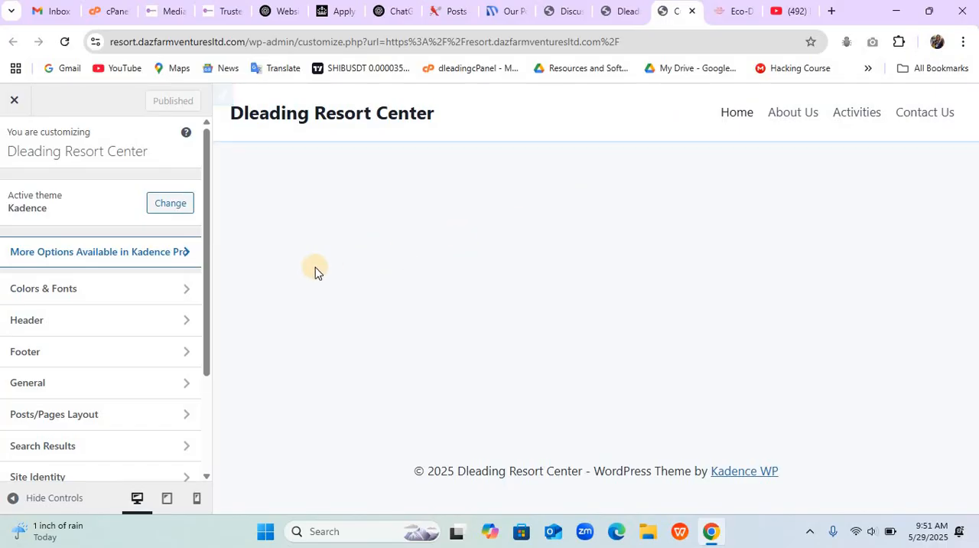
pyautogui.click(182, 291)
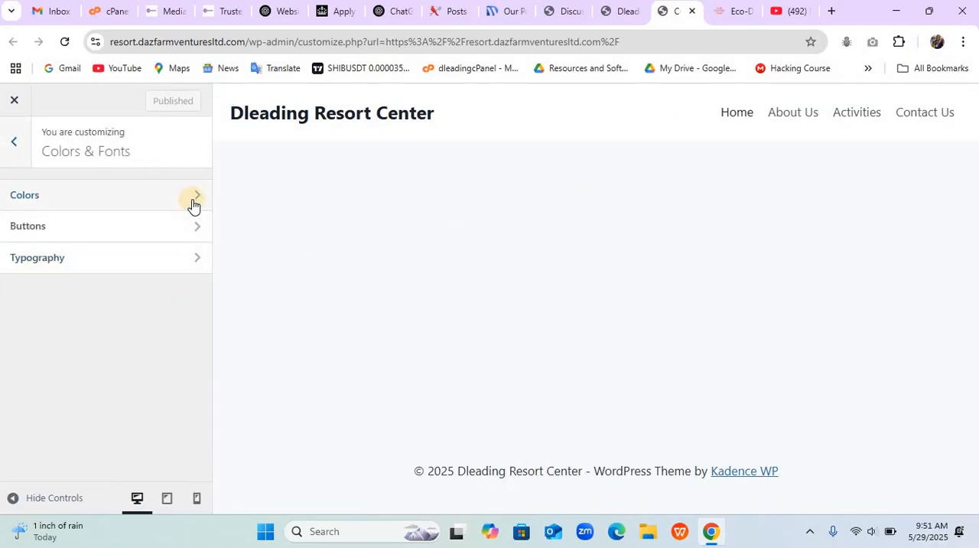
pyautogui.click(195, 201)
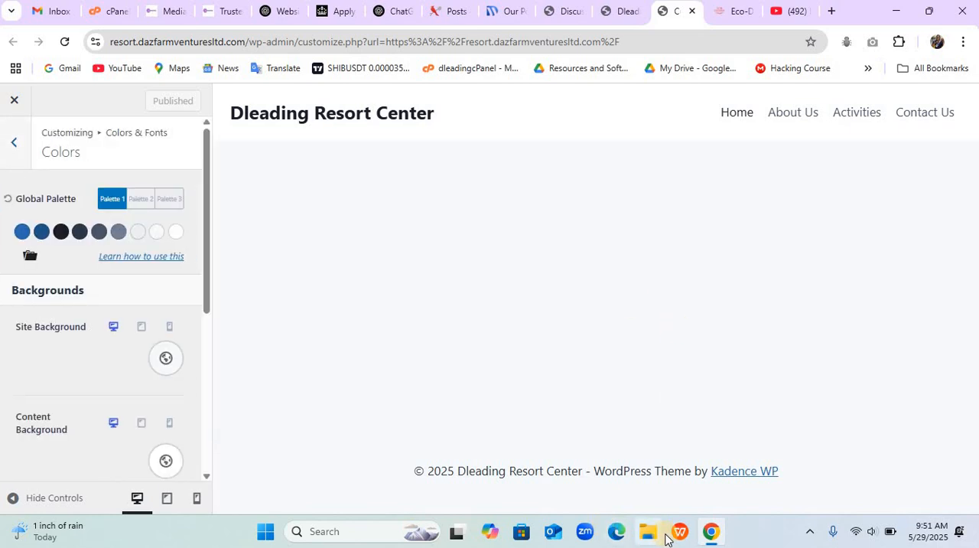
# - Launch Notepad to bring up the Home notes containing the brand color codes, and close the extra blank window
pyautogui.click(331, 534)
pyautogui.write('note')
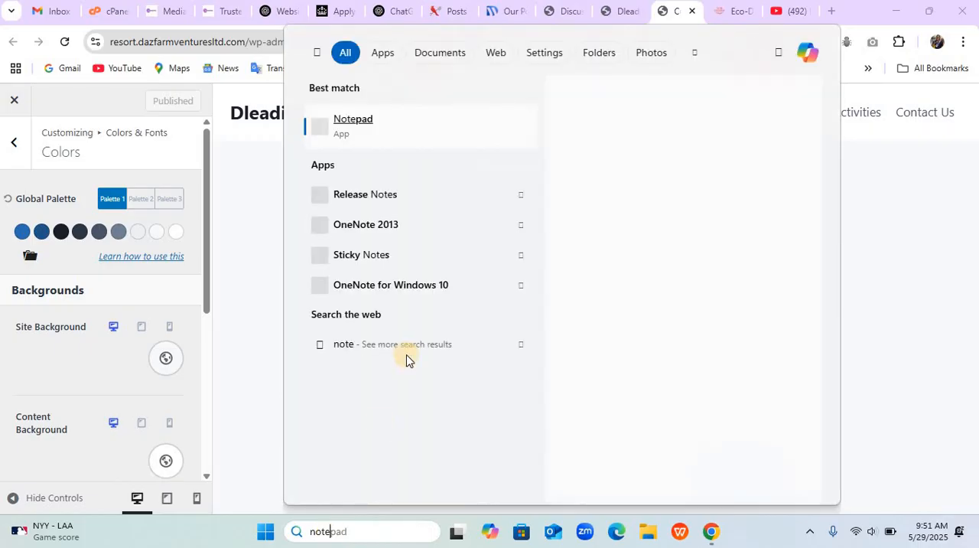
pyautogui.write('pad')
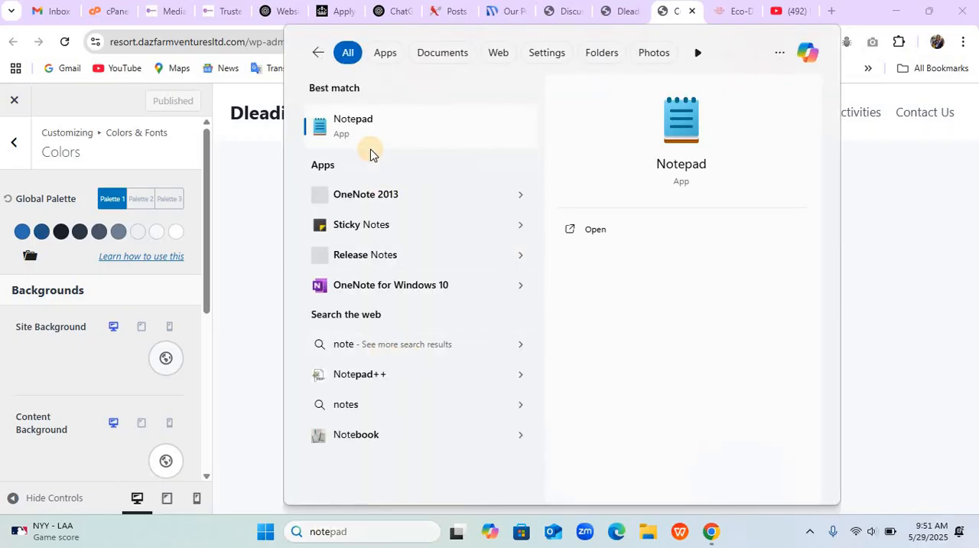
pyautogui.click(371, 138)
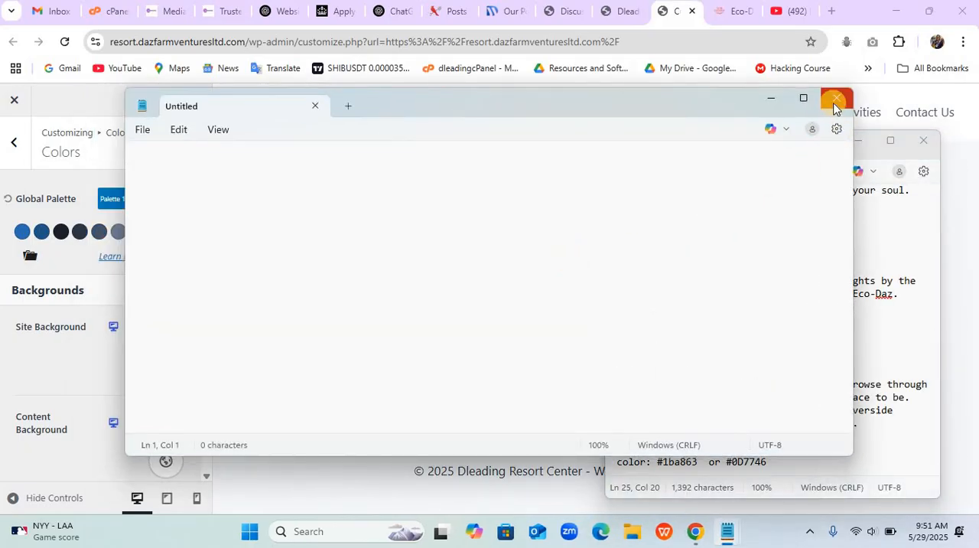
pyautogui.click(834, 106)
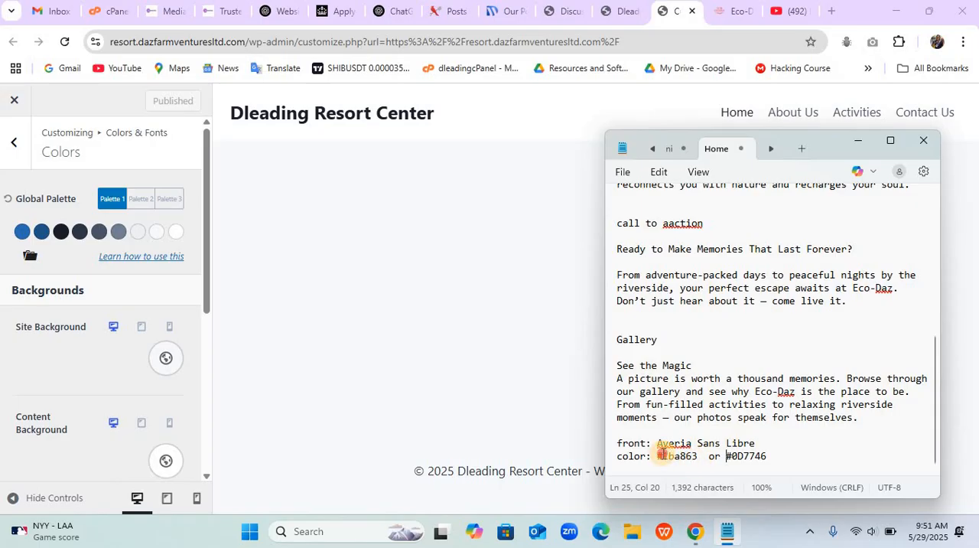
# - Copy #1ba863 from the notes and set it as the first color of the global palette
pyautogui.moveTo(658, 455); pyautogui.dragTo(702, 454)
pyautogui.hotkey('ctrl', 'c')
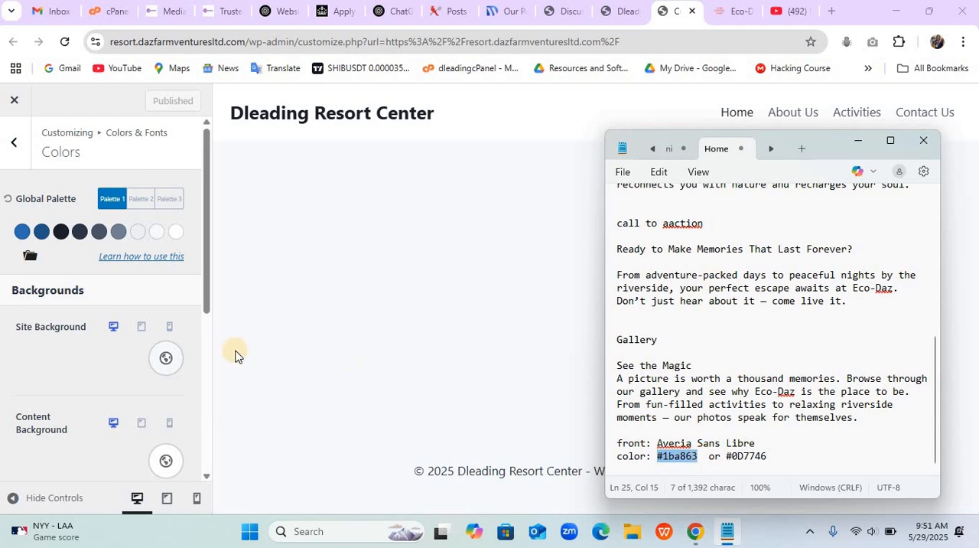
pyautogui.click(21, 234)
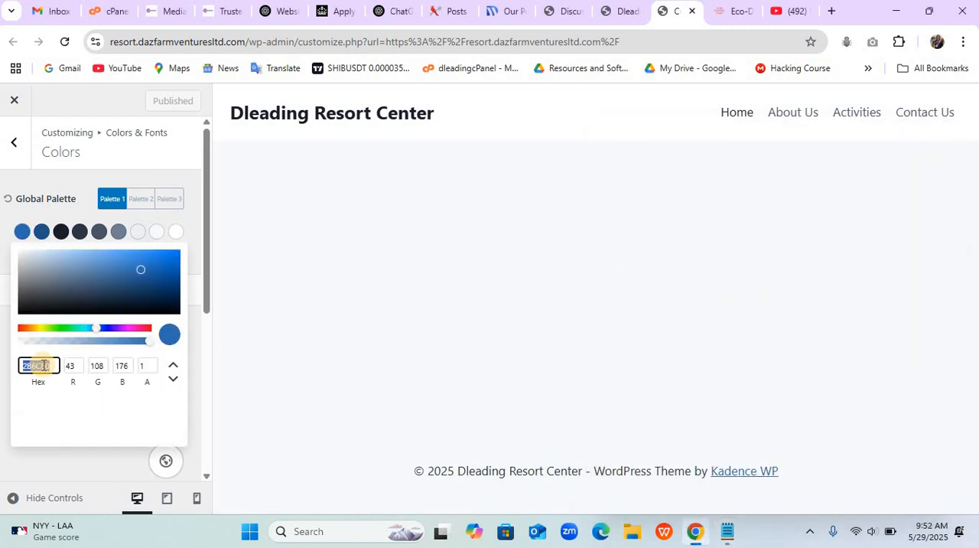
pyautogui.hotkey('ctrl', 'v')
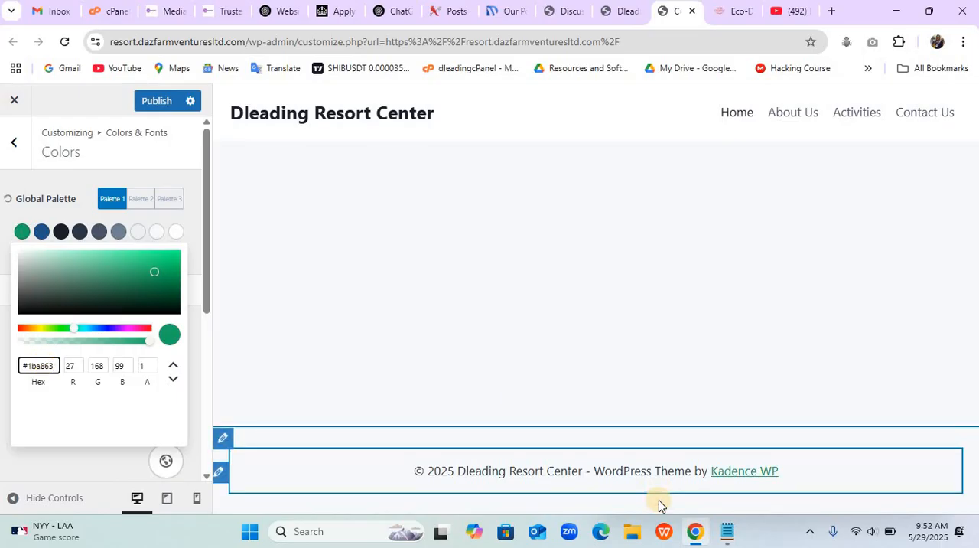
# - Copy #0D7746 from the notes and set it as the second color of the global palette
pyautogui.click(692, 425)
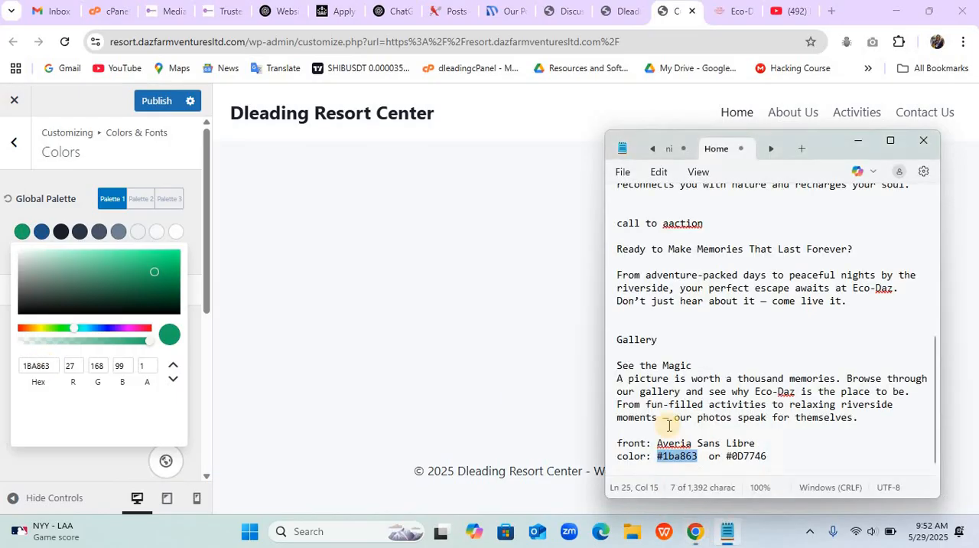
pyautogui.moveTo(726, 457); pyautogui.dragTo(770, 457)
pyautogui.hotkey('ctrl', 'c')
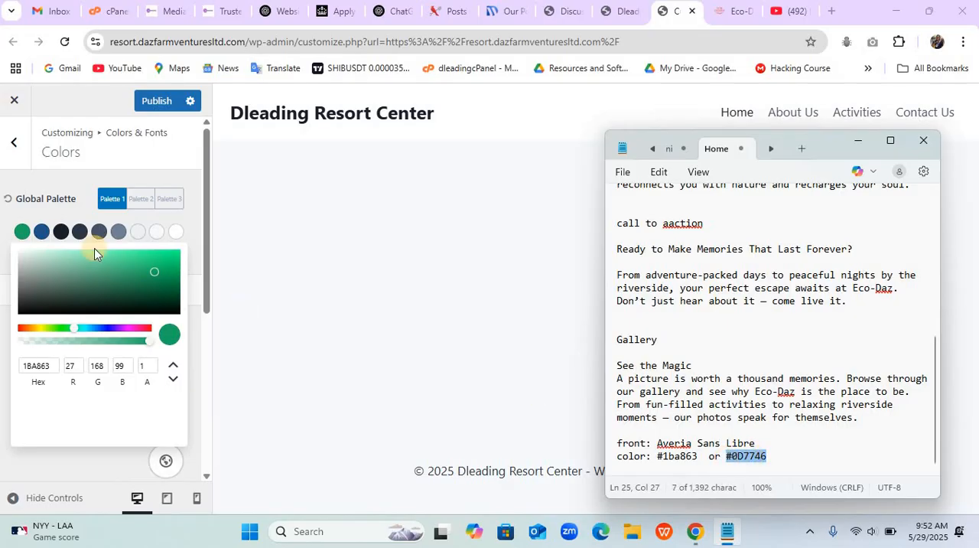
pyautogui.click(34, 232)
pyautogui.click(36, 232)
pyautogui.click(36, 363)
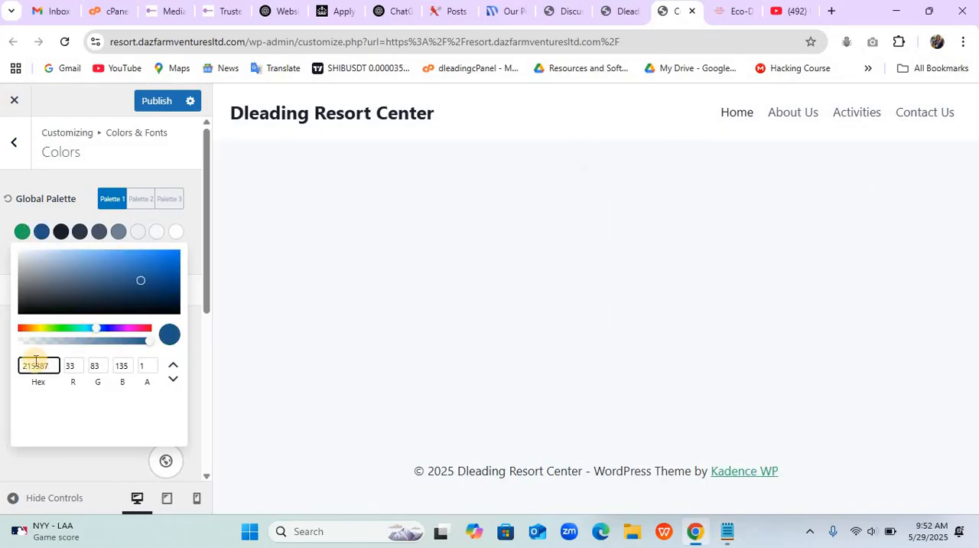
pyautogui.hotkey('ctrl', 'v')
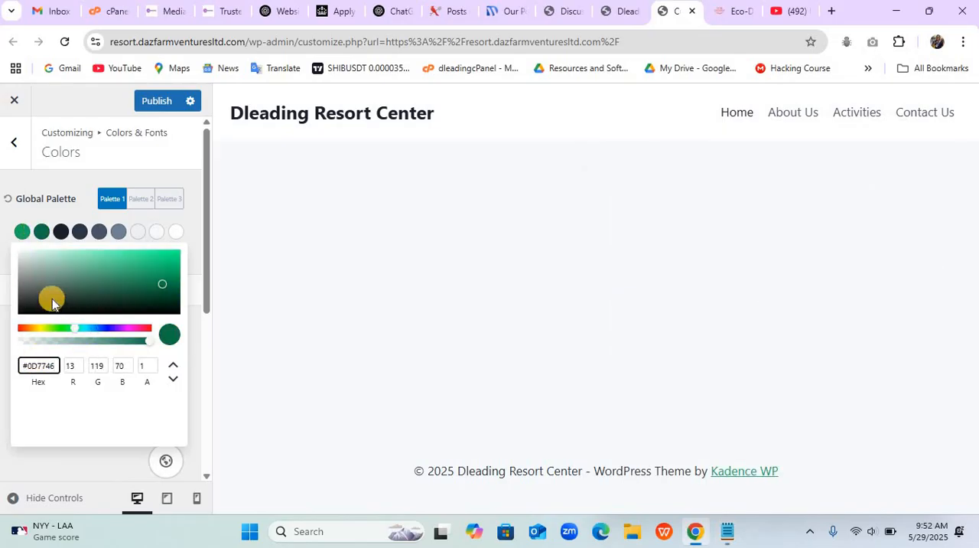
# - Try several shades, including #0D7746, for the third global palette color and settle on near-black 0A0A0A
pyautogui.click(65, 237)
pyautogui.click(66, 234)
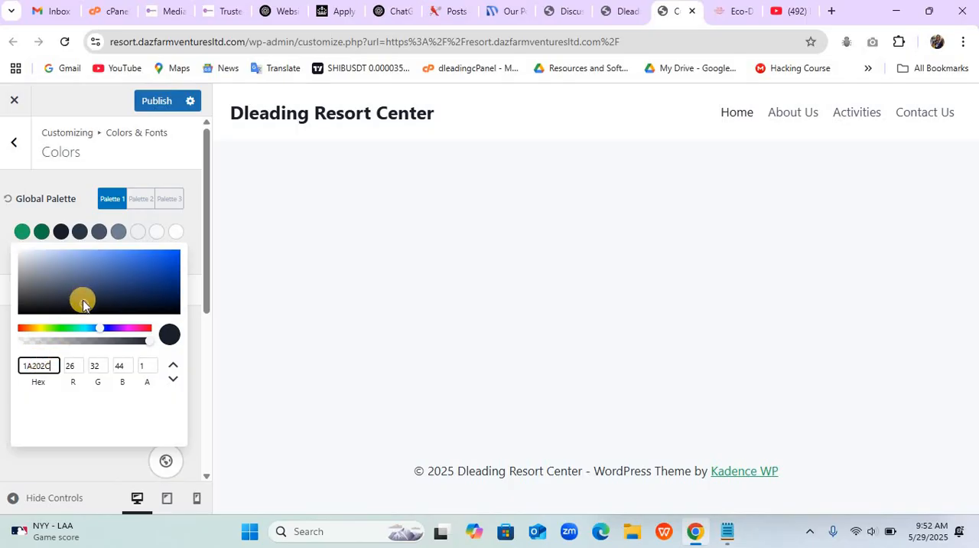
pyautogui.moveTo(82, 300); pyautogui.dragTo(85, 313)
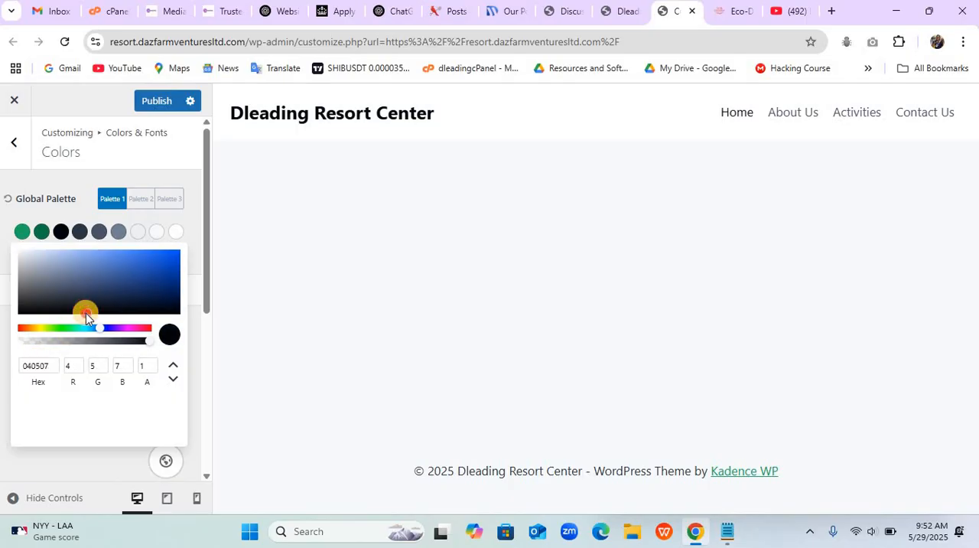
pyautogui.doubleClick(48, 365)
pyautogui.hotkey('ctrl', 'v')
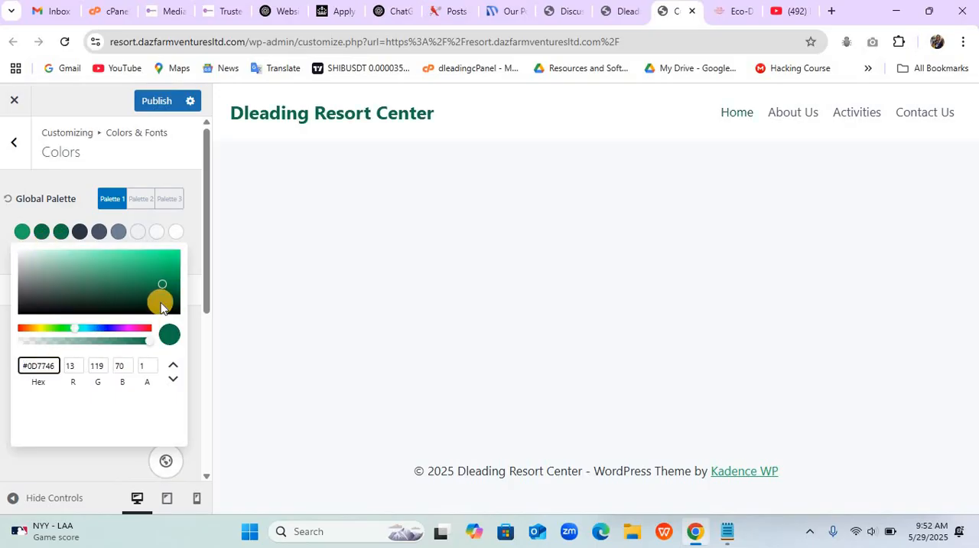
pyautogui.moveTo(161, 292); pyautogui.dragTo(40, 313)
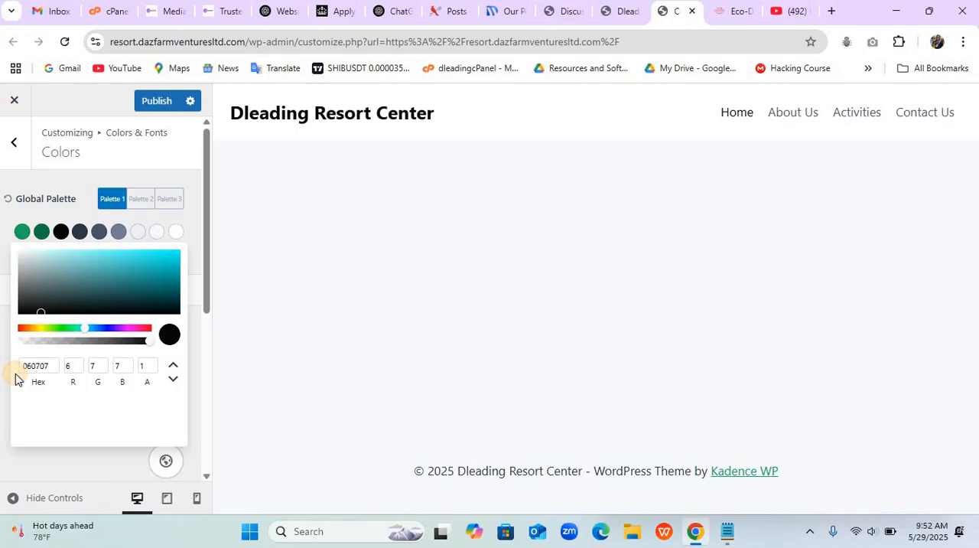
pyautogui.doubleClick(28, 368)
pyautogui.write('107646')
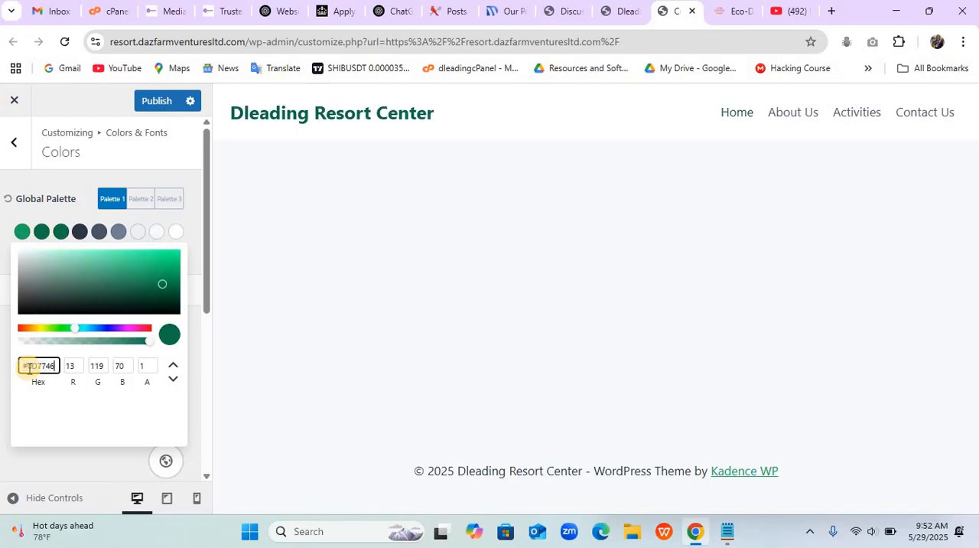
pyautogui.click(35, 314)
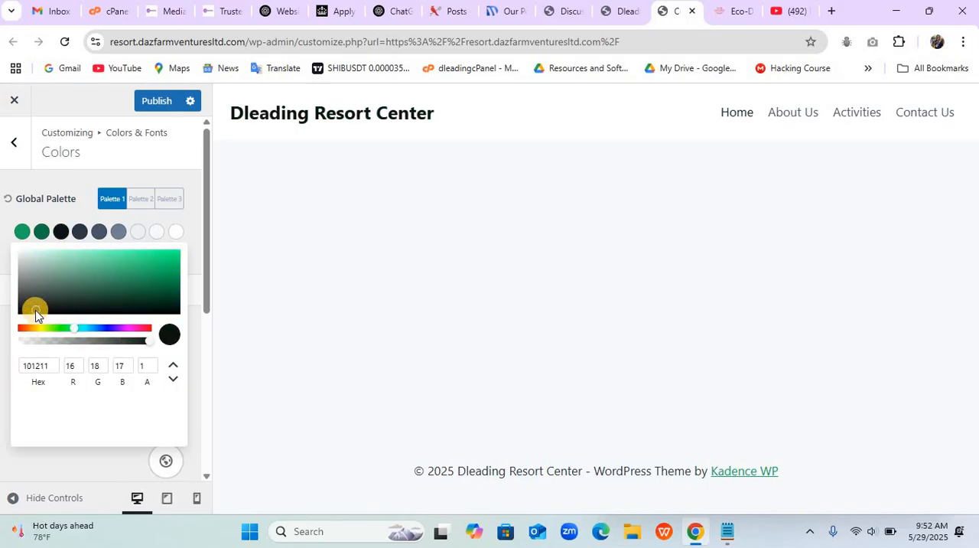
pyautogui.moveTo(35, 315); pyautogui.dragTo(17, 316)
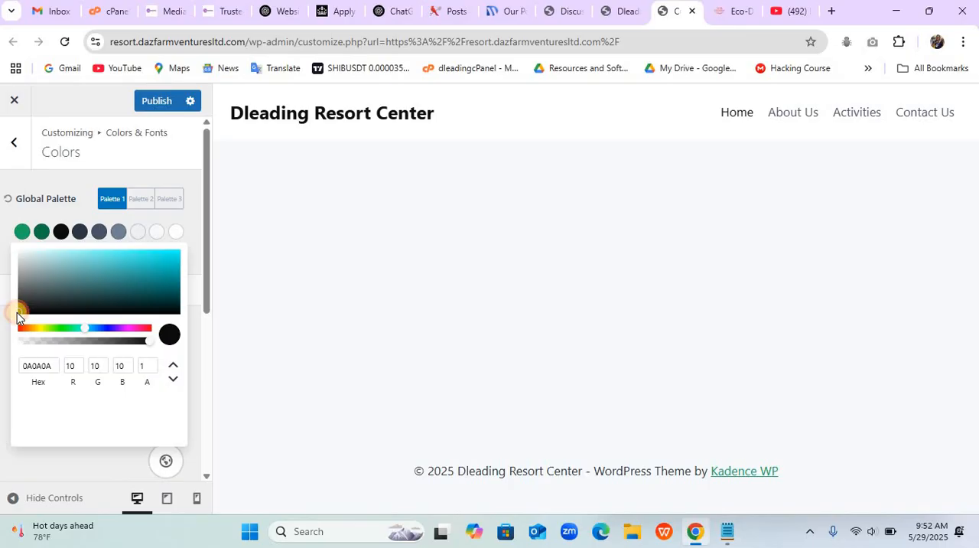
# - Copy the third palette color's hex code and set the fourth global palette color to 0A0A0A
pyautogui.click(42, 368)
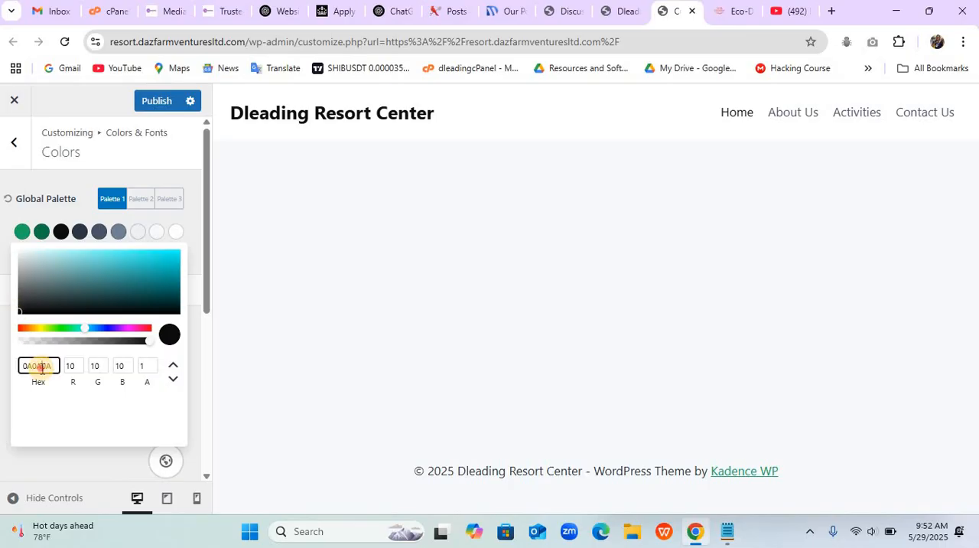
pyautogui.doubleClick(42, 367)
pyautogui.hotkey('ctrl', 'c')
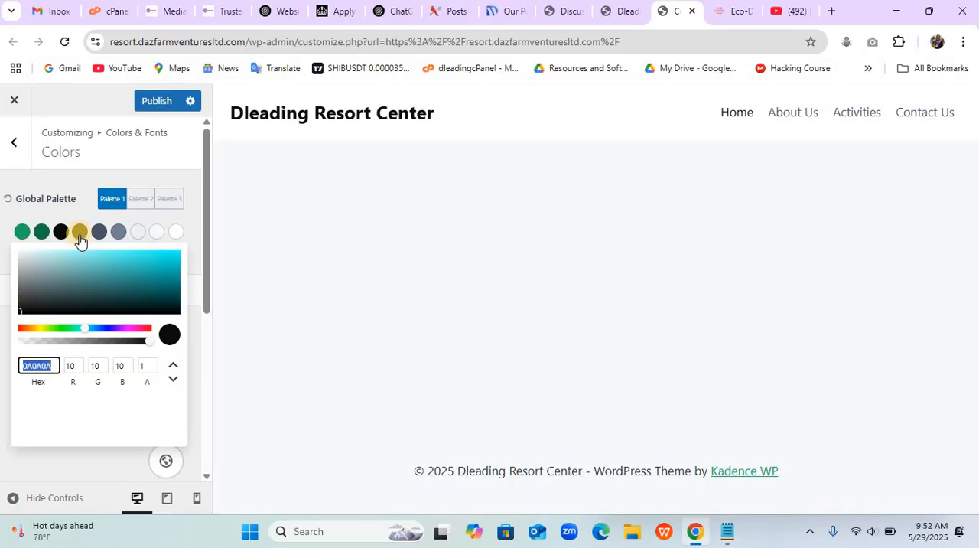
pyautogui.click(80, 232)
pyautogui.click(47, 365)
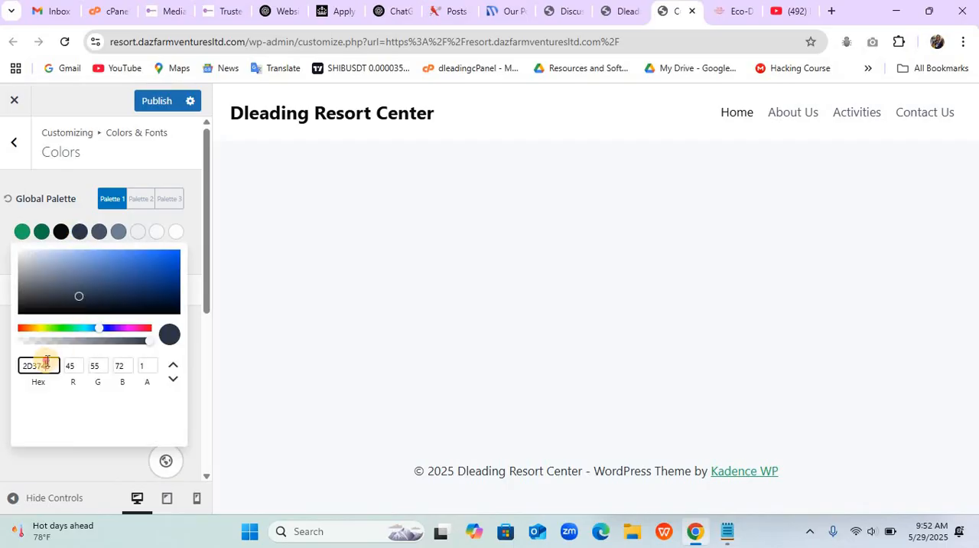
pyautogui.doubleClick(47, 365)
pyautogui.hotkey('ctrl', 'v')
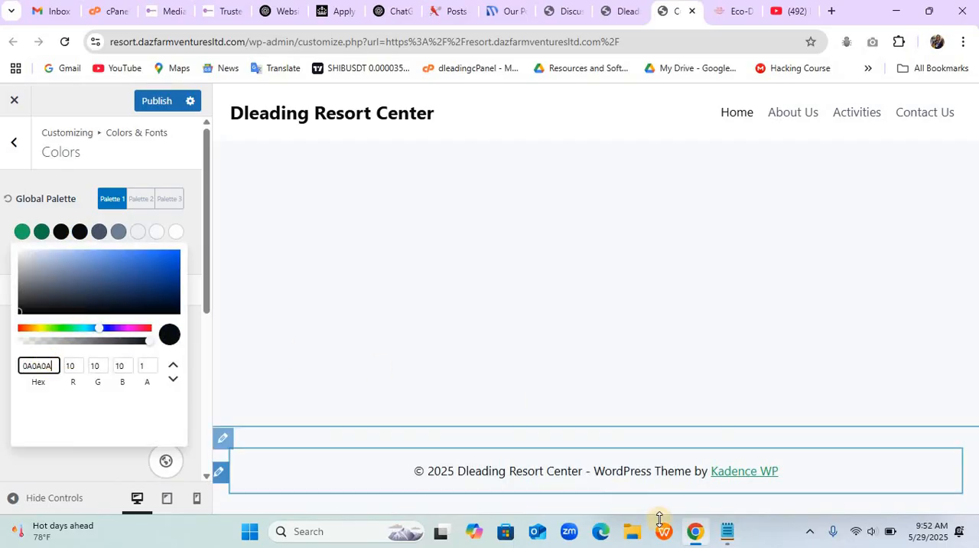
# - Add "or 0A0A0A" to the end of the color line in the Notepad Home notes
pyautogui.click(727, 531)
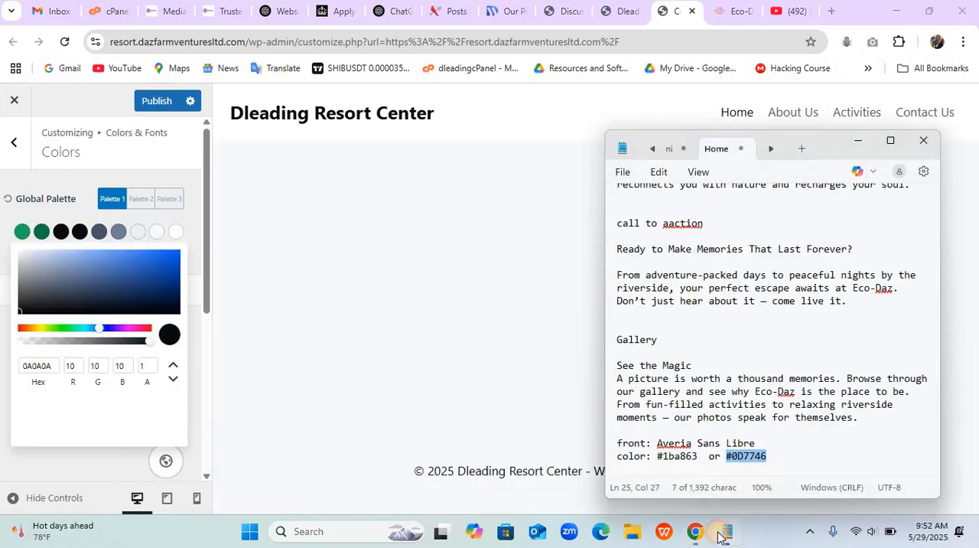
pyautogui.click(792, 462)
pyautogui.write('o')
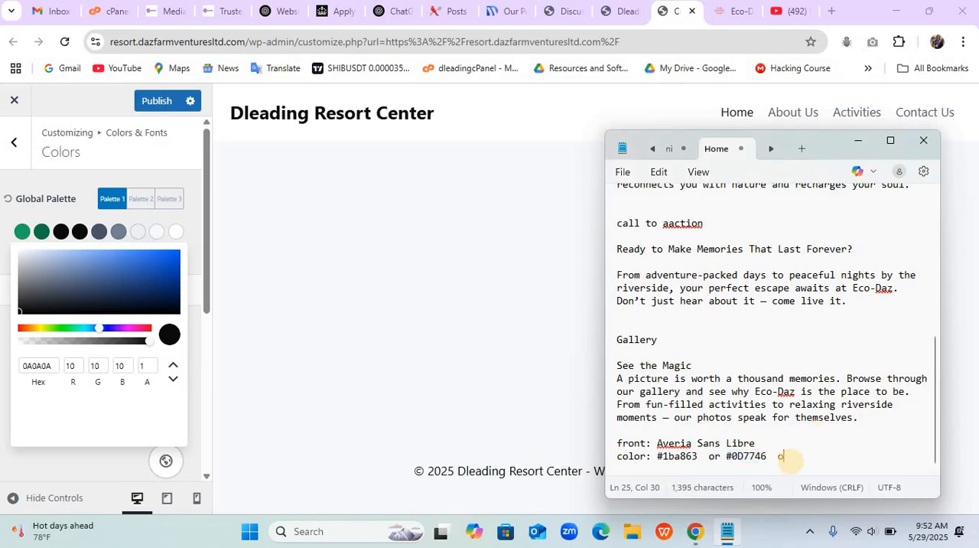
pyautogui.write('r')
pyautogui.hotkey('ctrl', 'v')
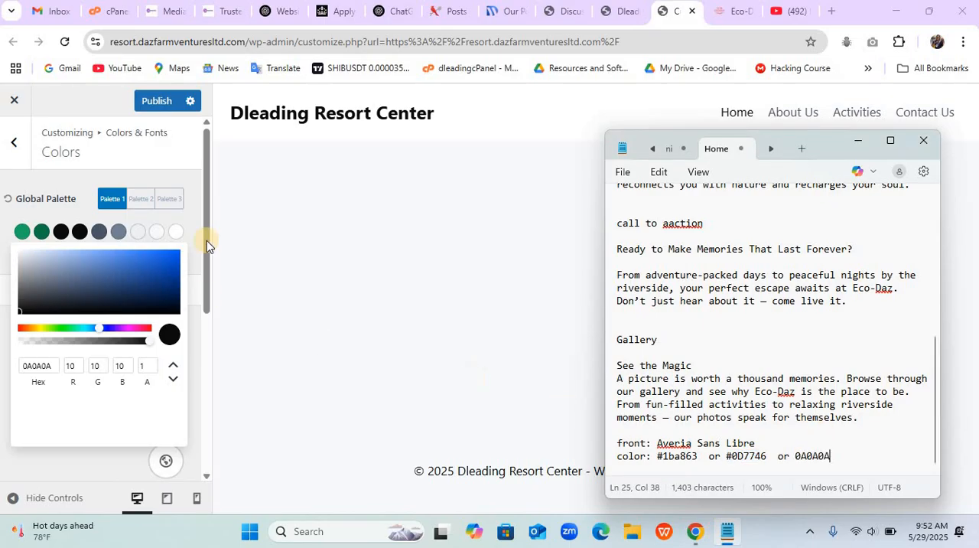
# - Preview the site at full width with the customizer controls hidden, restore them, and publish the palette changes
pyautogui.click(65, 486)
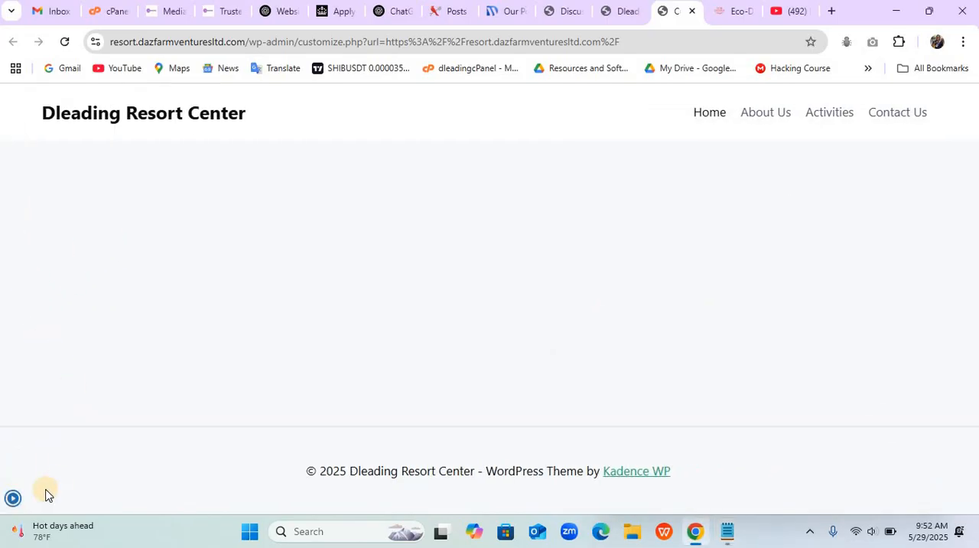
pyautogui.click(13, 498)
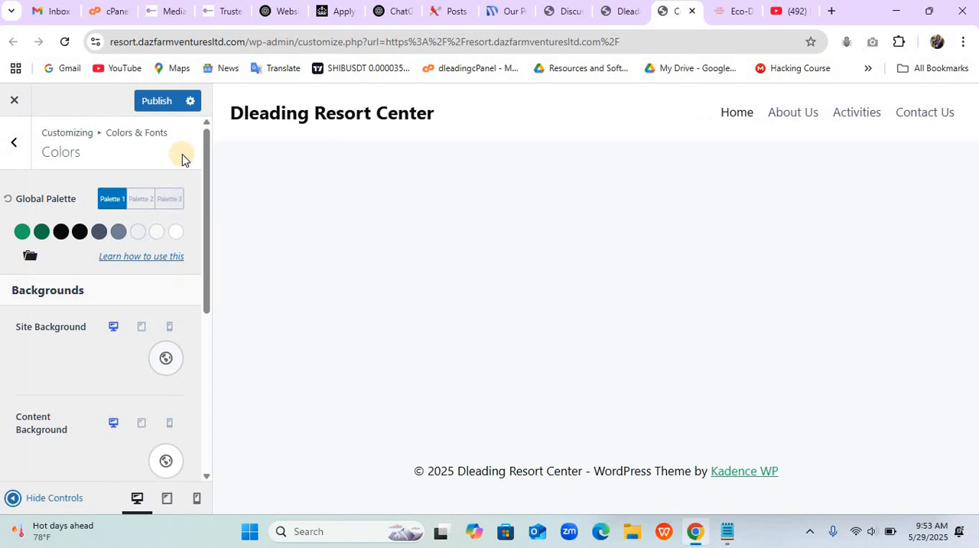
pyautogui.click(161, 99)
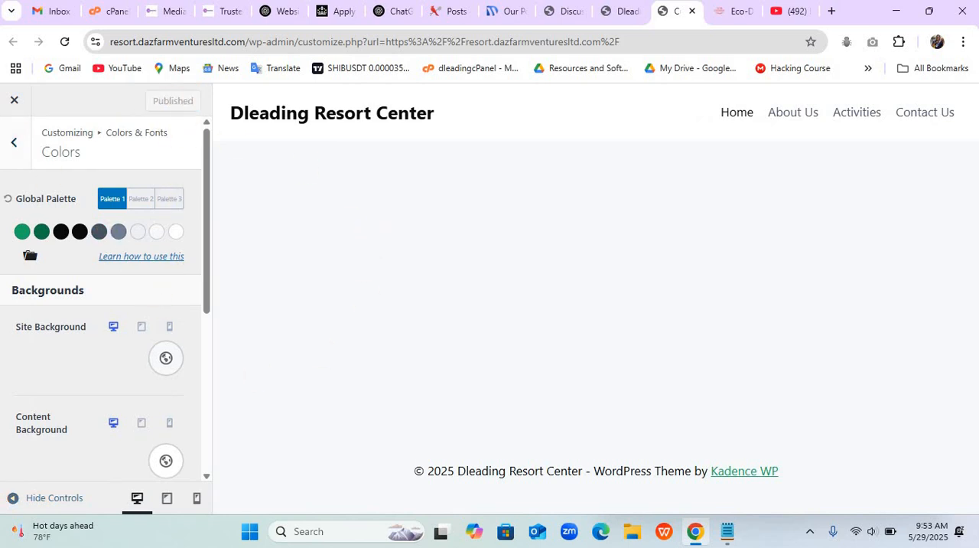
# - Review the Buttons settings under Colors & Fonts and return to the section list
pyautogui.click(16, 140)
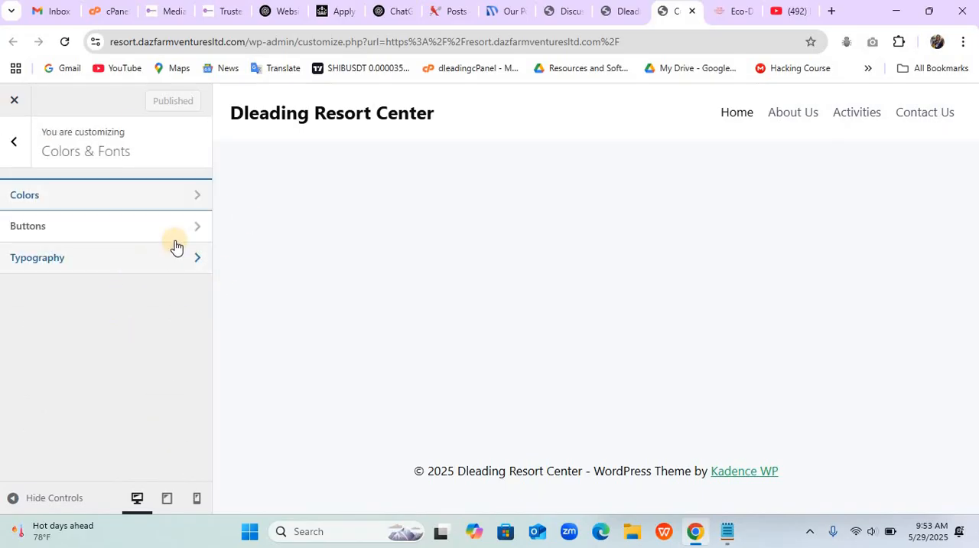
pyautogui.click(175, 237)
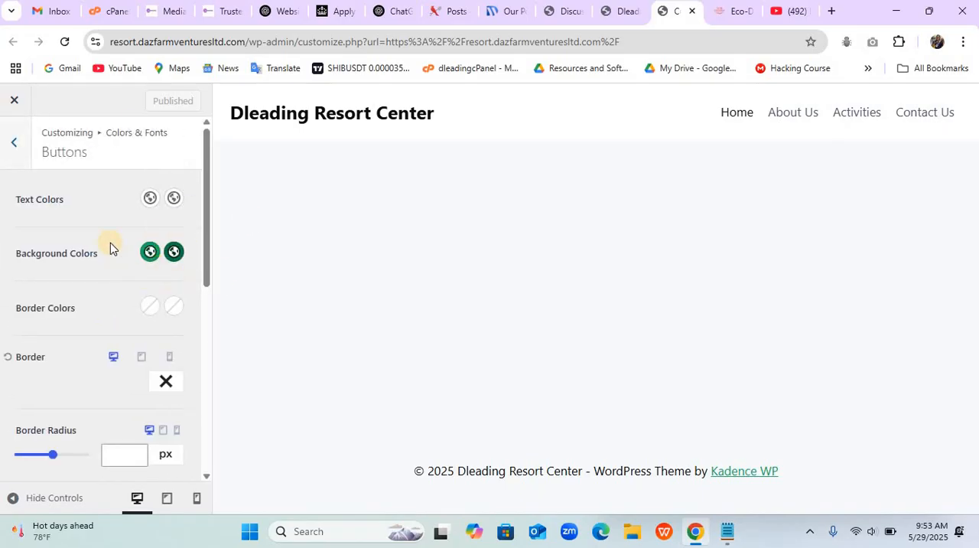
pyautogui.click(15, 158)
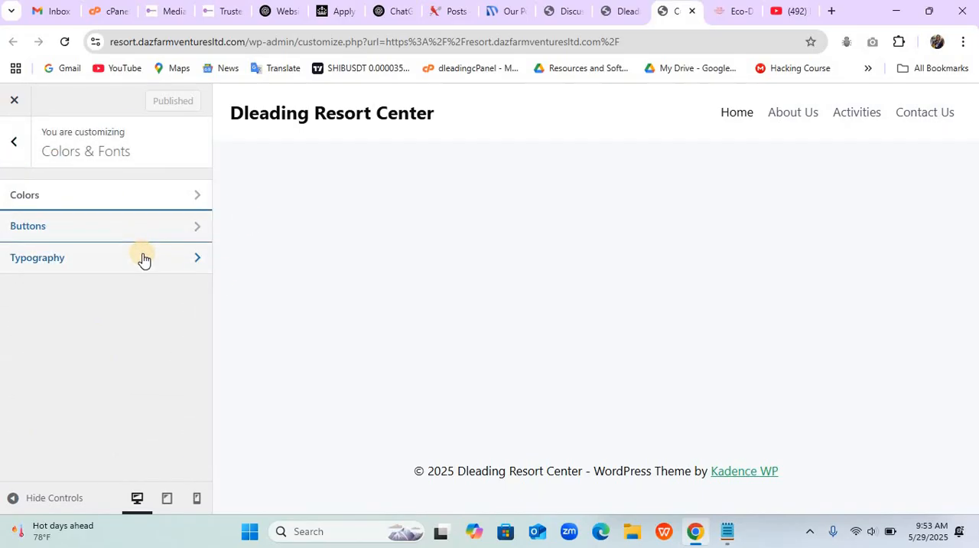
# - Set the Typography base font family to Averia Sans Libre and check the name against the Notepad Home notes
pyautogui.click(177, 270)
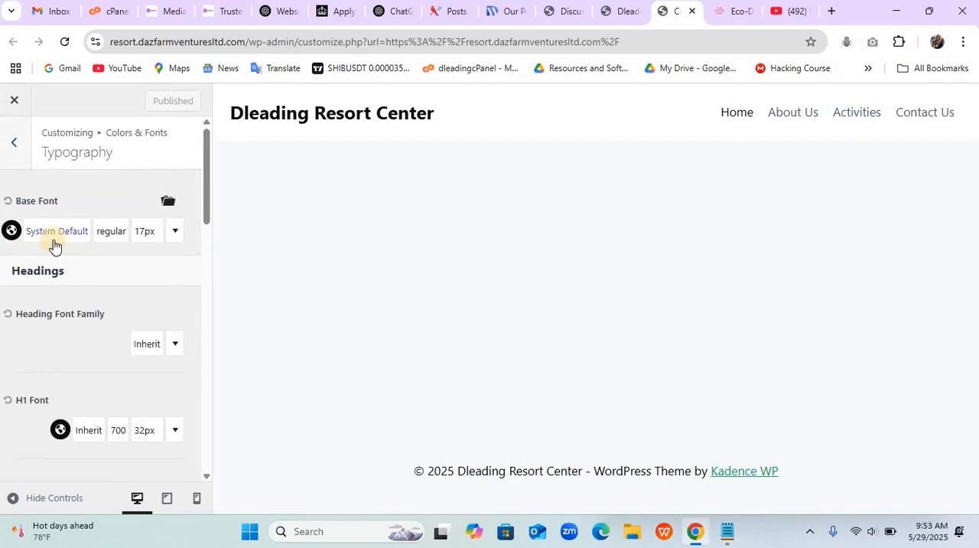
pyautogui.click(54, 242)
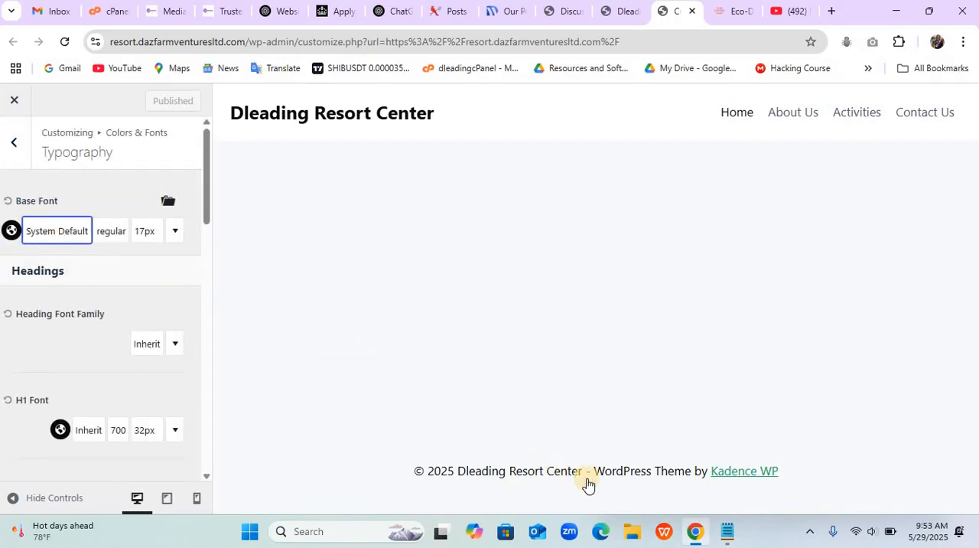
pyautogui.click(723, 531)
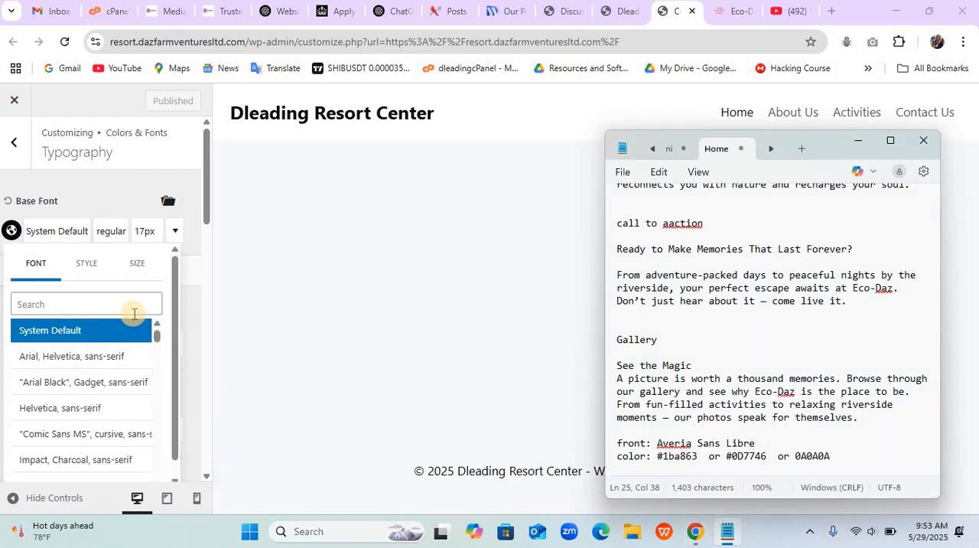
pyautogui.click(135, 313)
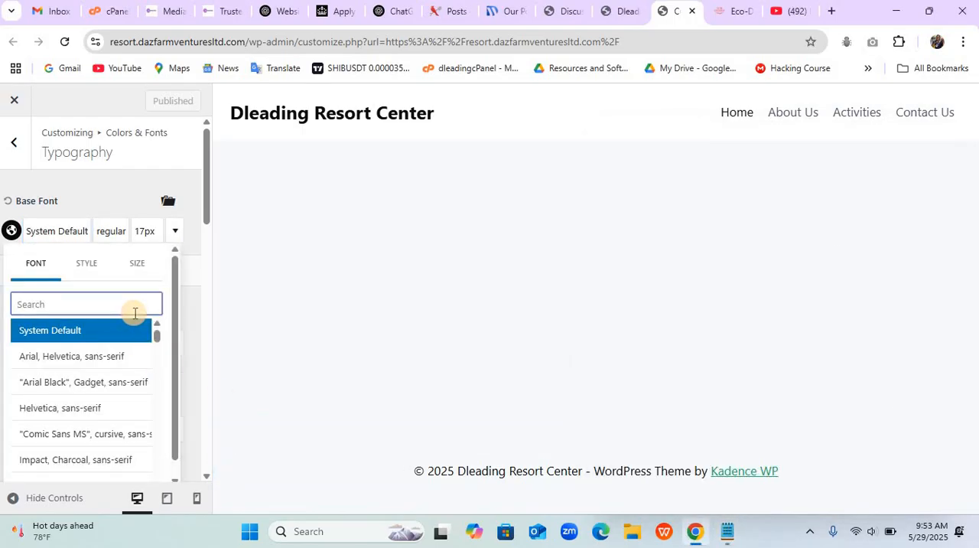
pyautogui.write('aver')
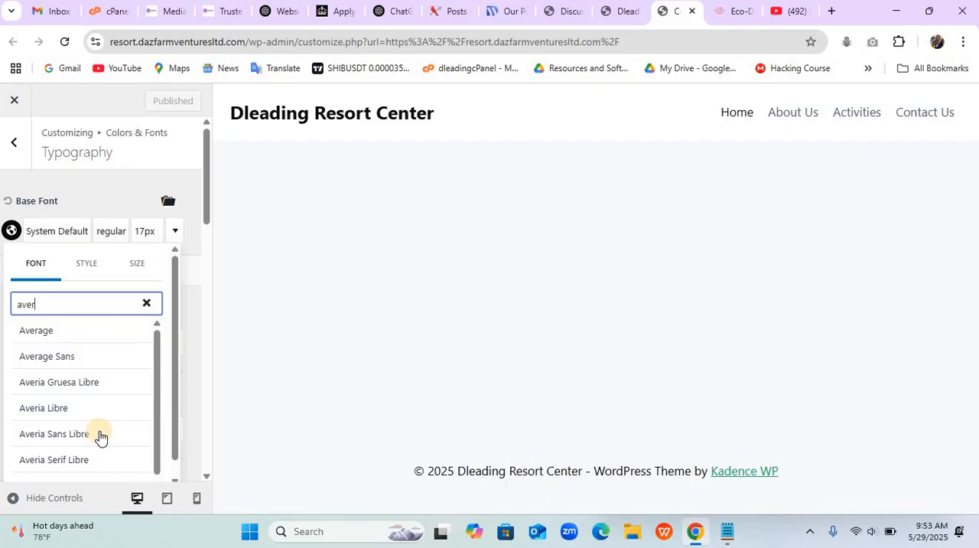
pyautogui.click(101, 437)
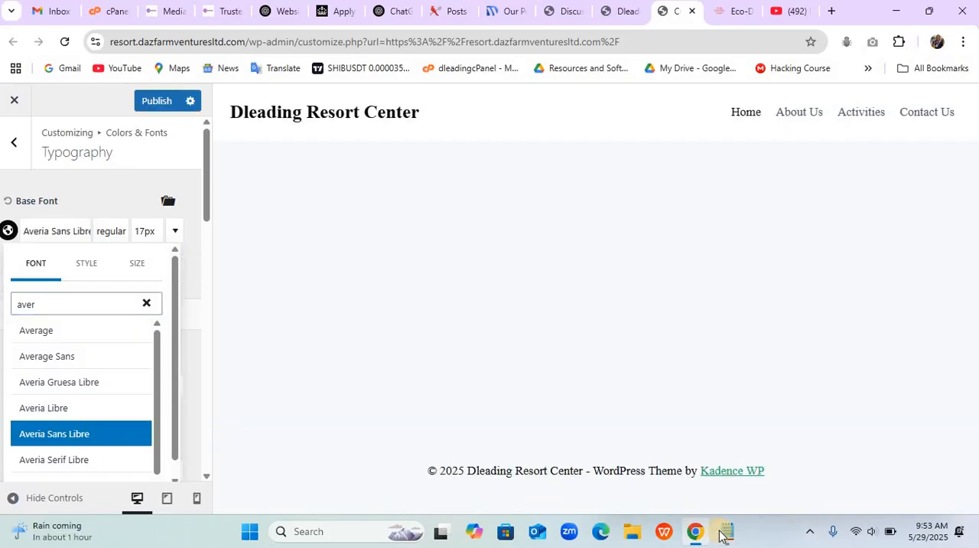
pyautogui.moveTo(720, 527)
pyautogui.moveTo(719, 494)
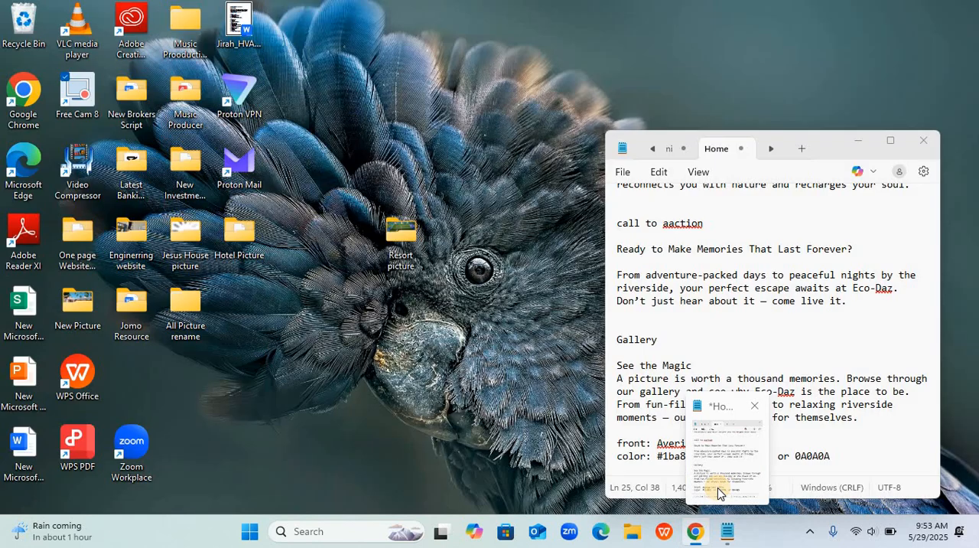
pyautogui.click(719, 492)
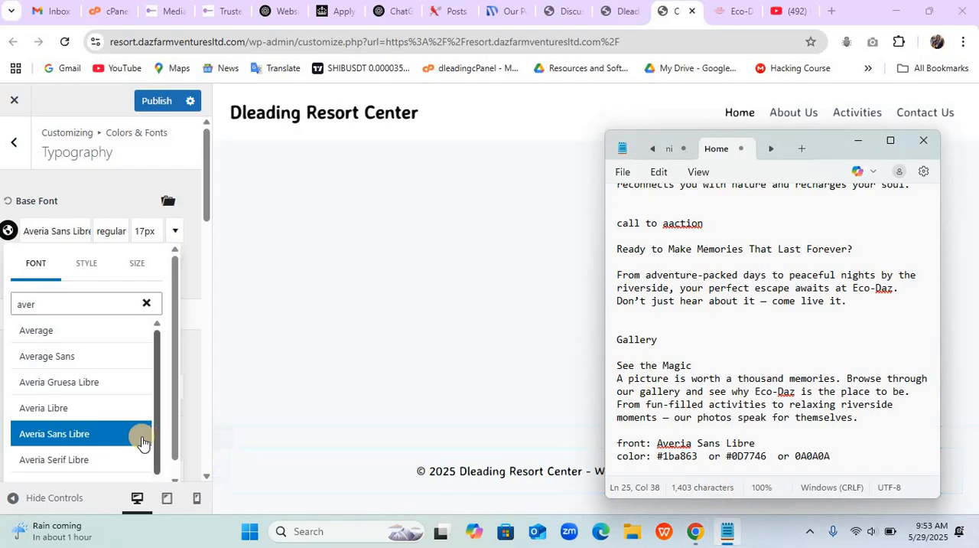
# - Set the base font size to 20 px, publish the typography changes, and return to the Colors & Fonts sections
pyautogui.click(149, 269)
pyautogui.click(149, 269)
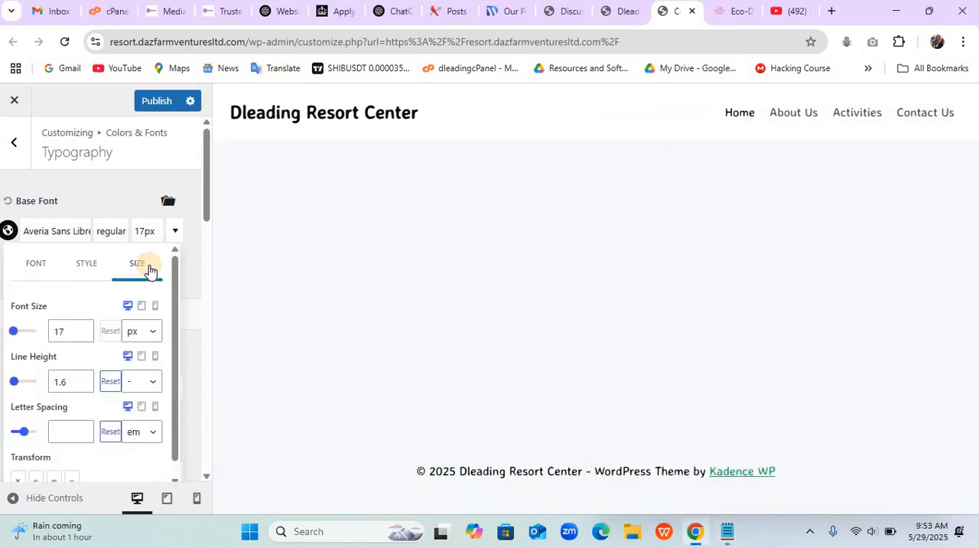
pyautogui.click(58, 334)
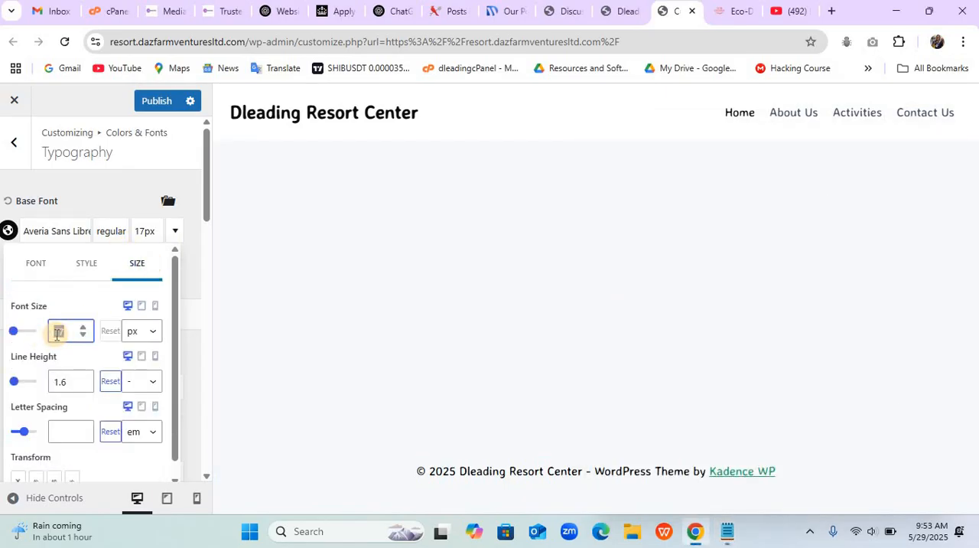
pyautogui.write('20')
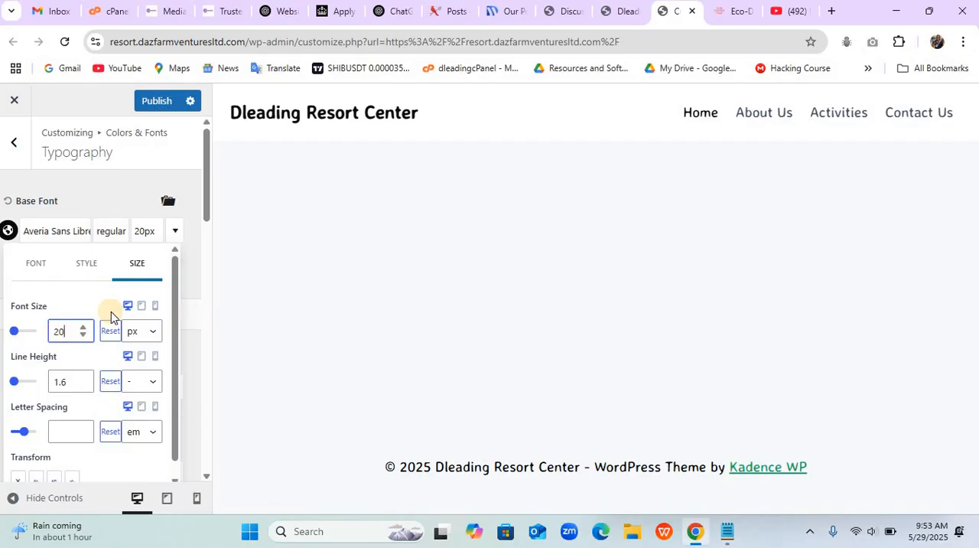
pyautogui.click(90, 198)
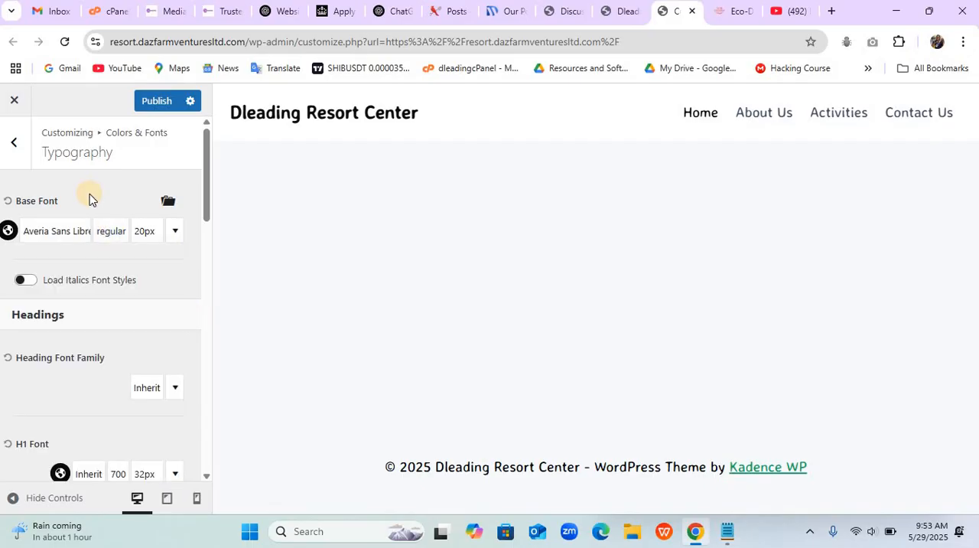
pyautogui.click(151, 108)
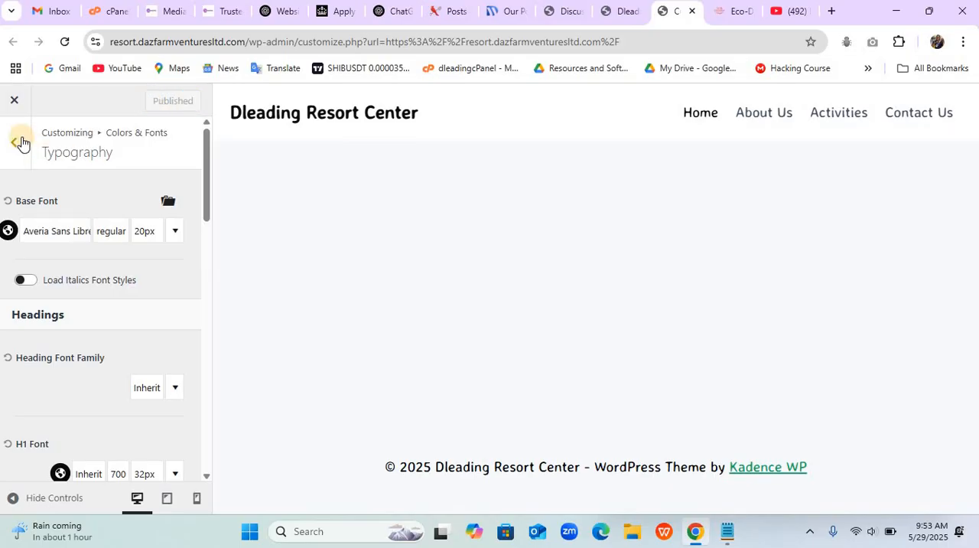
pyautogui.click(17, 141)
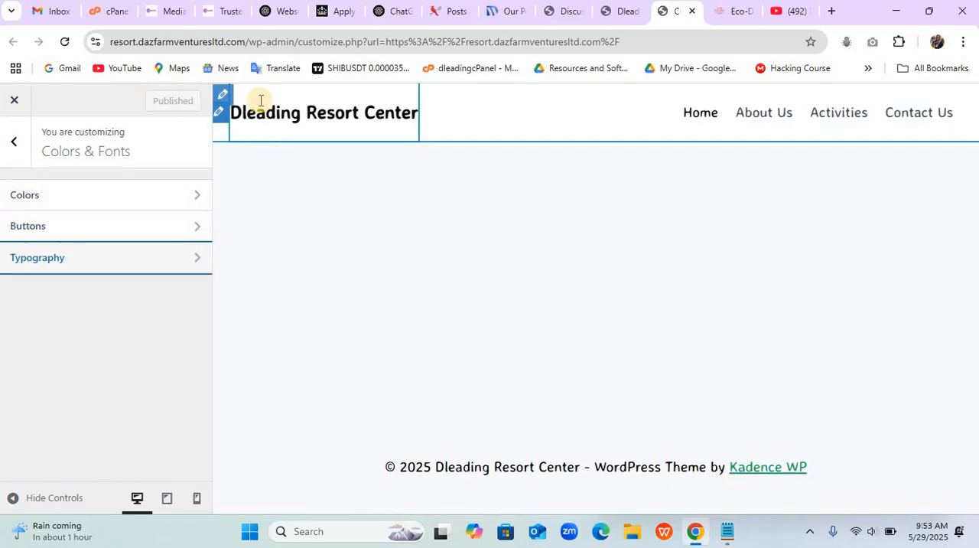
# - Try minimum heights of 100 and 90 px for the header's main row and settle on 85 px
pyautogui.click(221, 95)
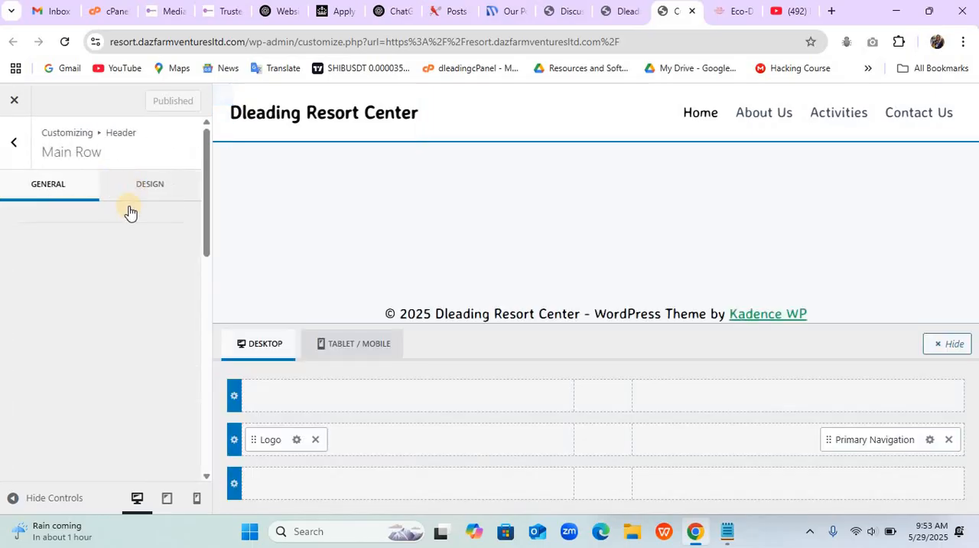
pyautogui.click(145, 182)
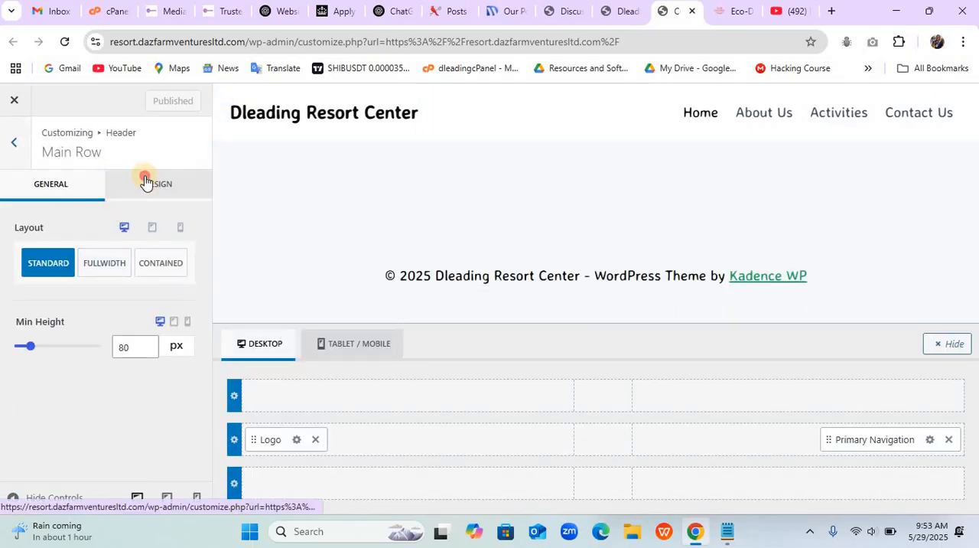
pyautogui.click(66, 184)
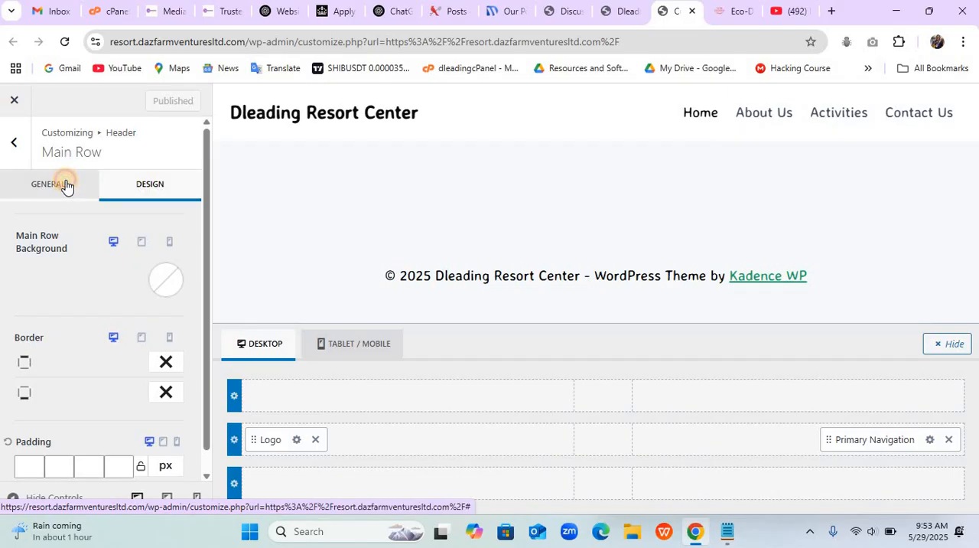
pyautogui.doubleClick(120, 346)
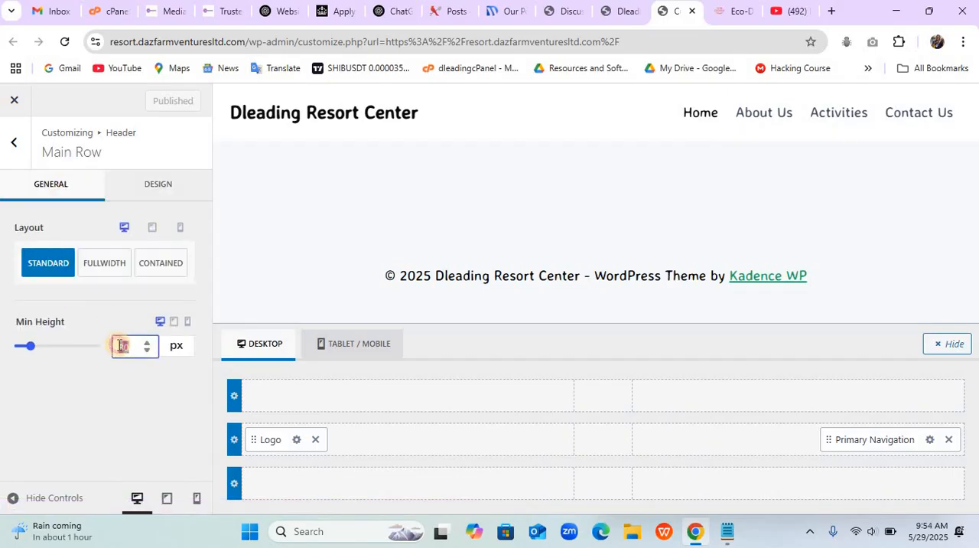
pyautogui.write('100')
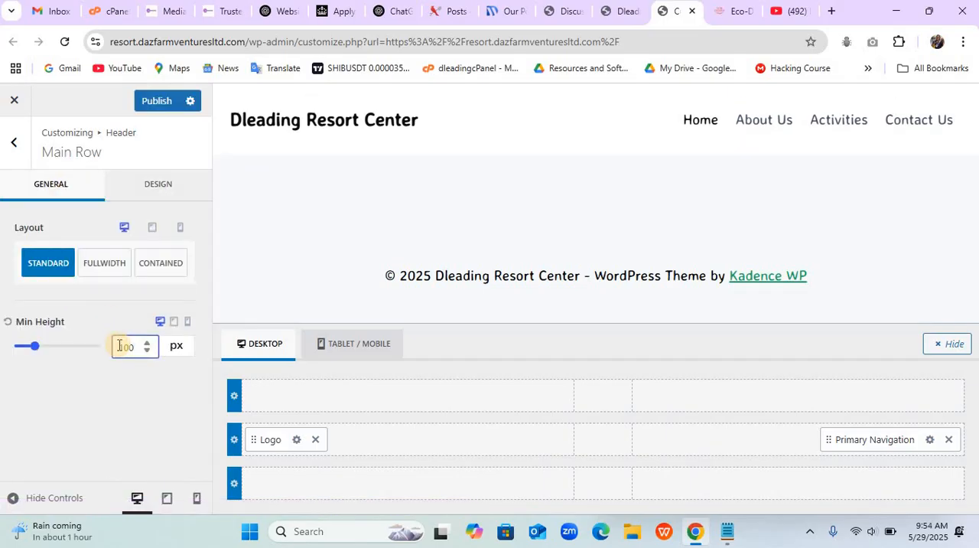
pyautogui.write('90')
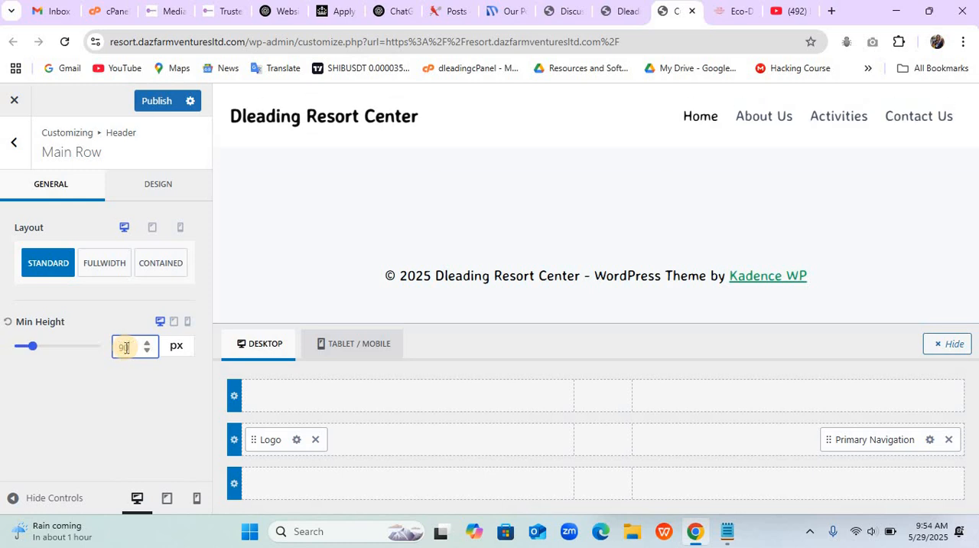
pyautogui.write('85')
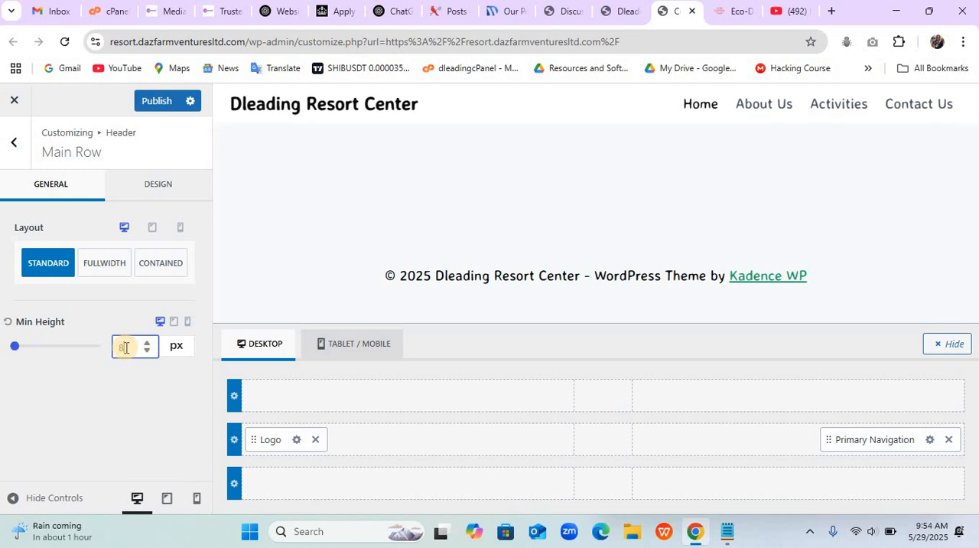
# - Try the palette greens 0D7746 and 1BA863 as the header main row background and settle on white FFFFFF
pyautogui.click(174, 197)
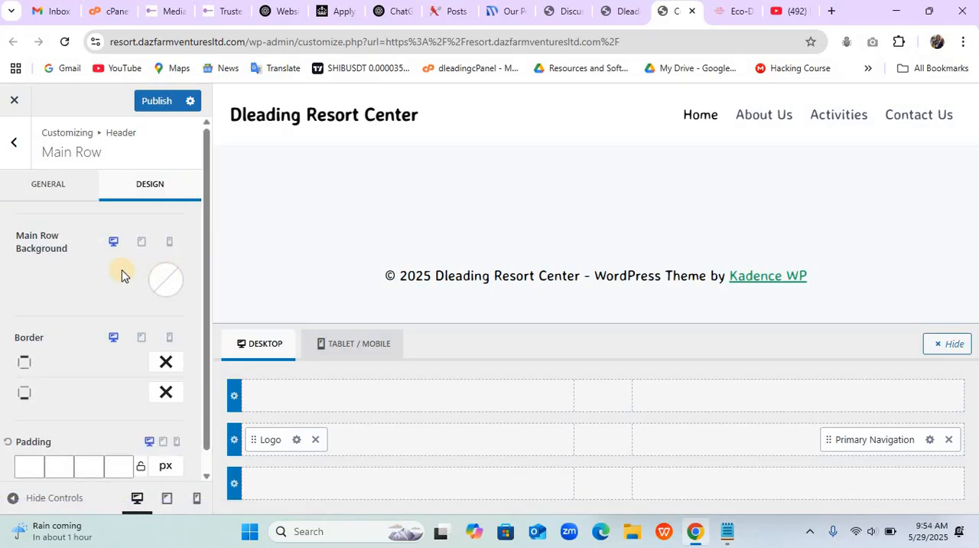
pyautogui.click(151, 283)
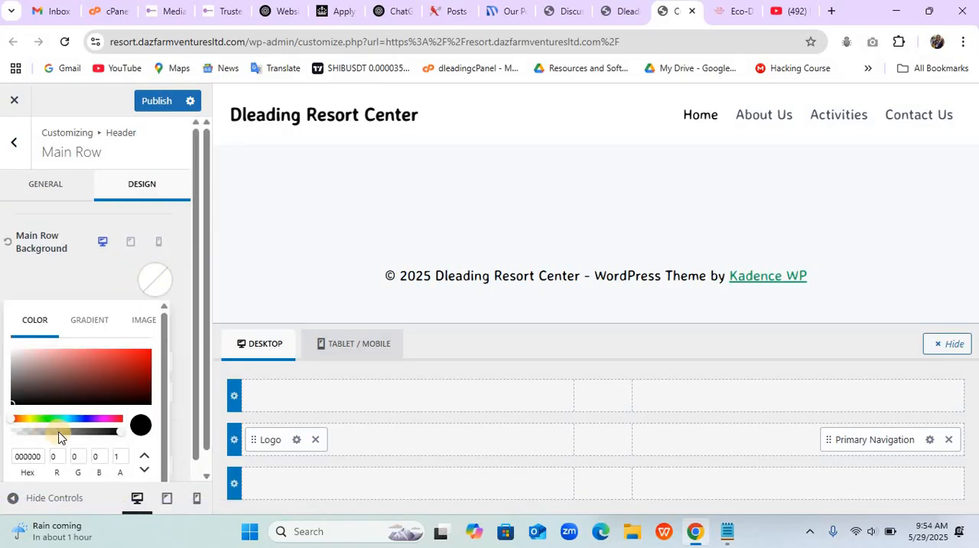
pyautogui.scroll(-2, 57, 436)
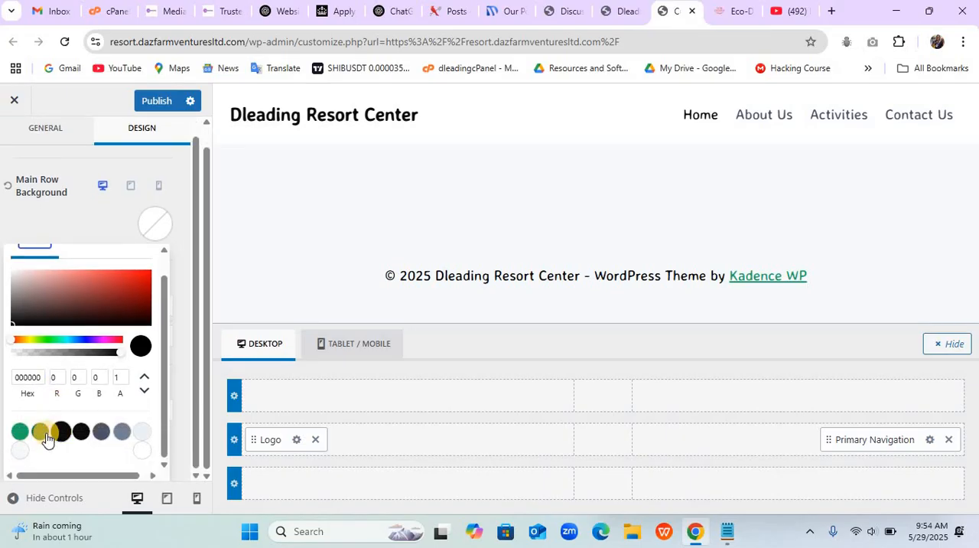
pyautogui.click(42, 433)
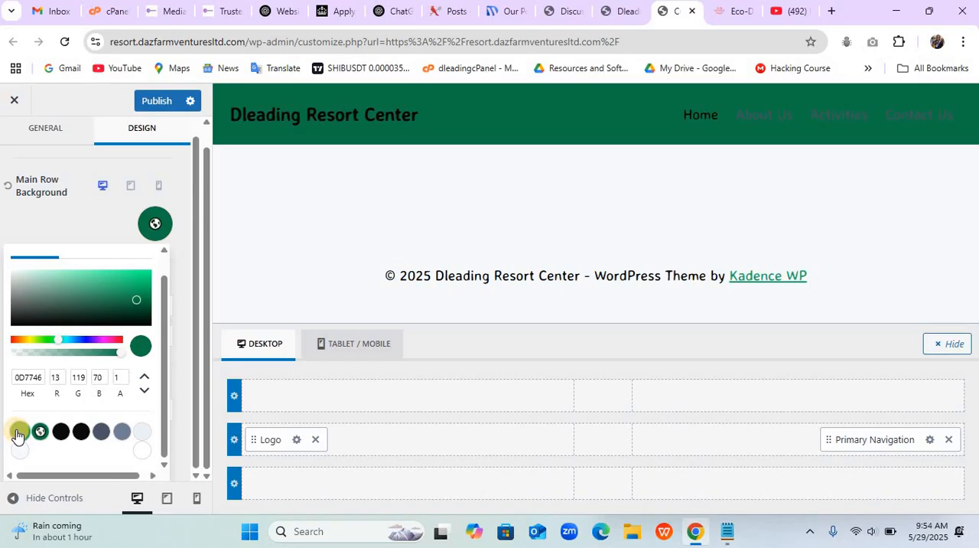
pyautogui.click(19, 432)
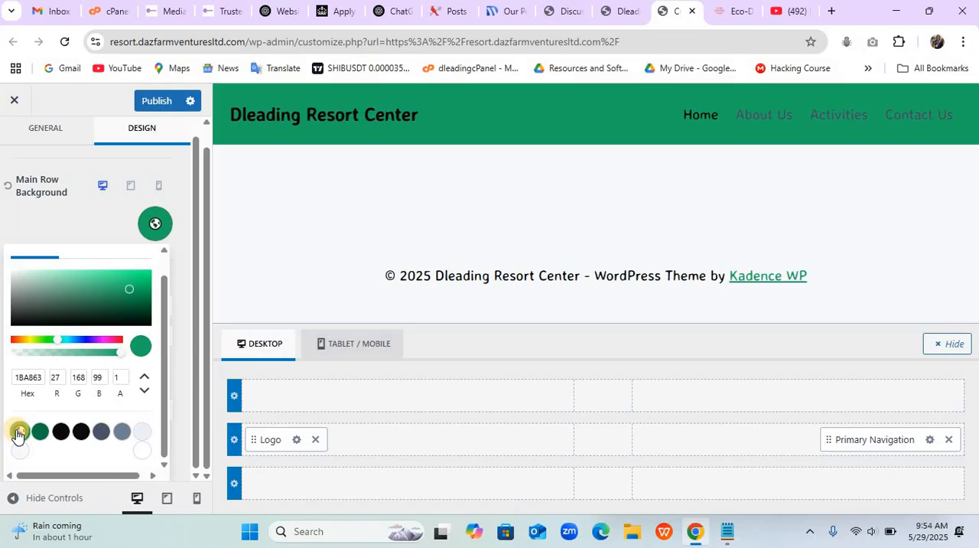
pyautogui.click(142, 453)
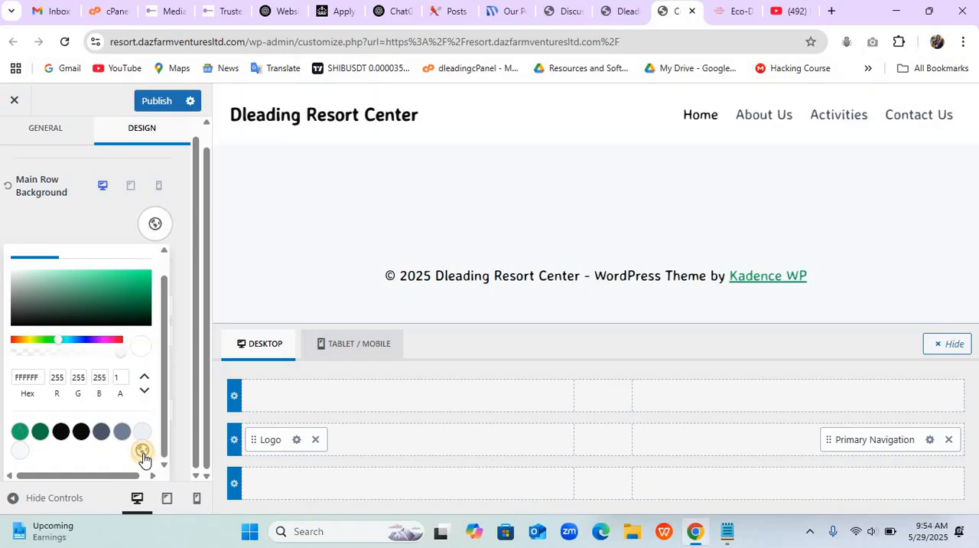
# - Set the primary navigation's initial link color to the dark green palette color 0D7746
pyautogui.click(668, 115)
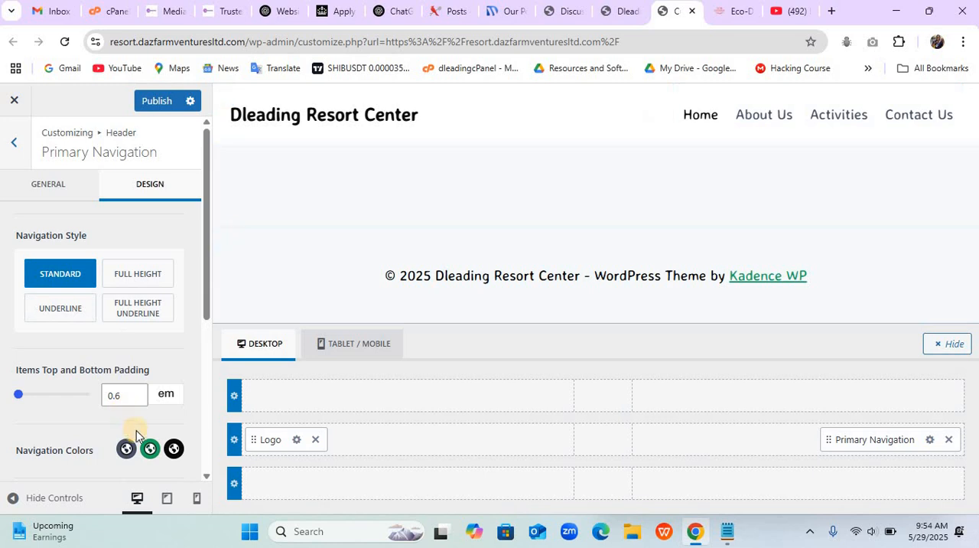
pyautogui.click(127, 450)
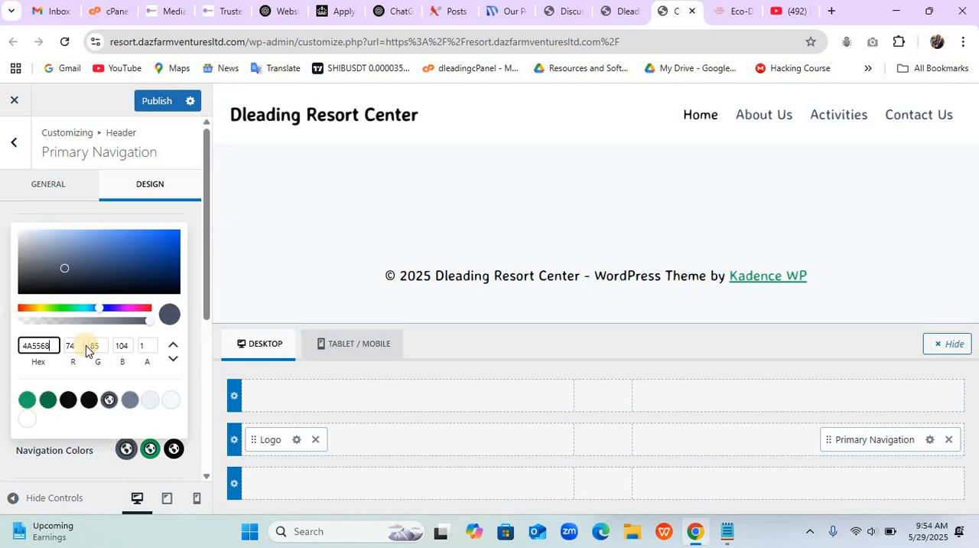
pyautogui.click(49, 400)
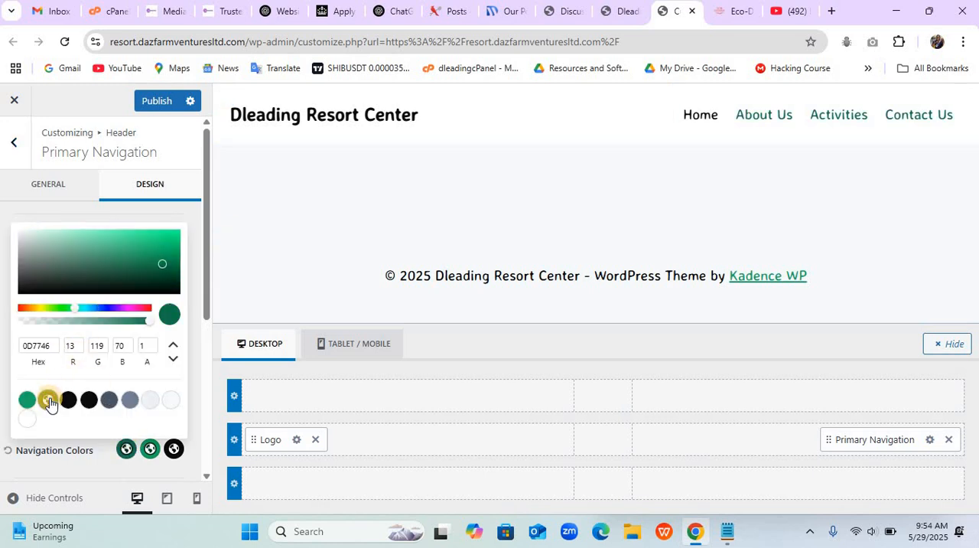
# - Try 0D7746 as the primary navigation's active link color, settle on the palette green 1BA863, and close the color picker
pyautogui.click(174, 451)
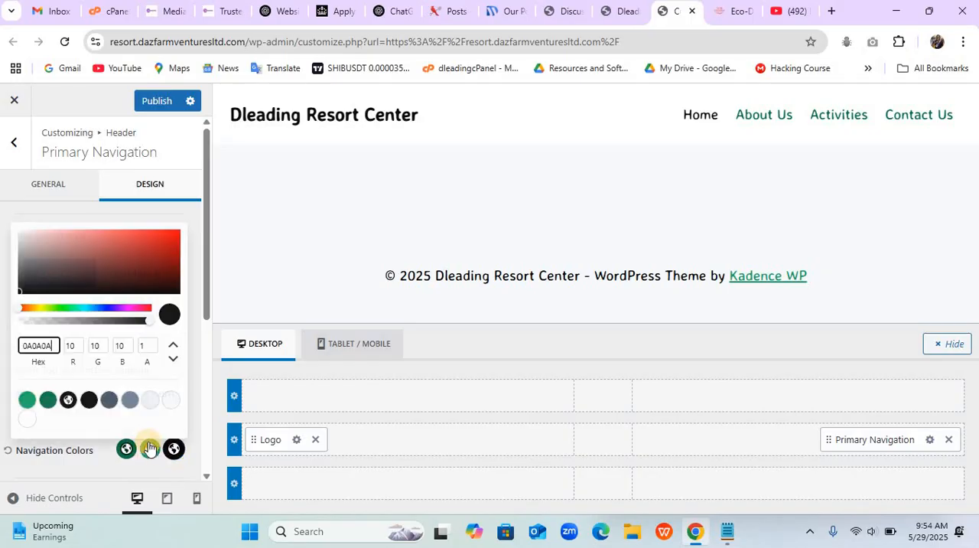
pyautogui.click(48, 400)
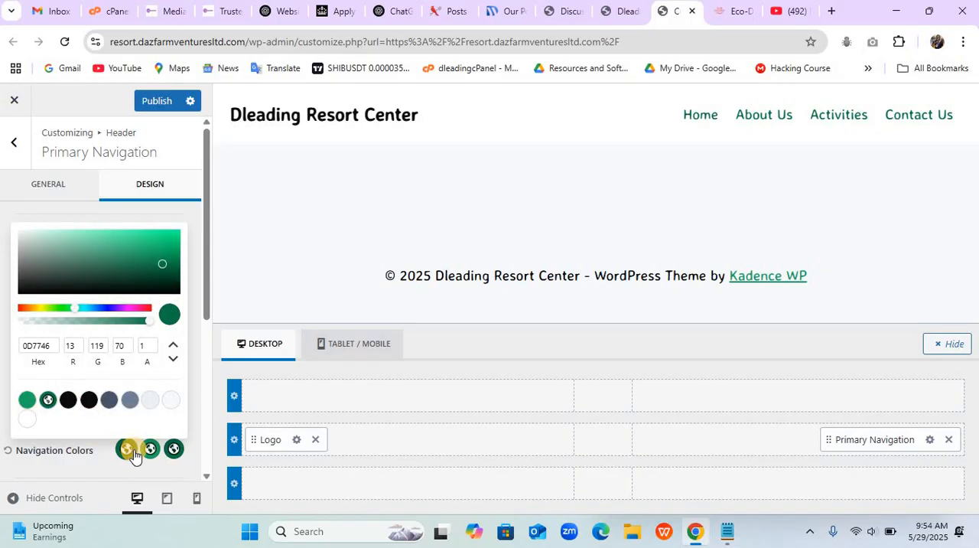
pyautogui.click(174, 451)
pyautogui.click(174, 450)
pyautogui.click(28, 401)
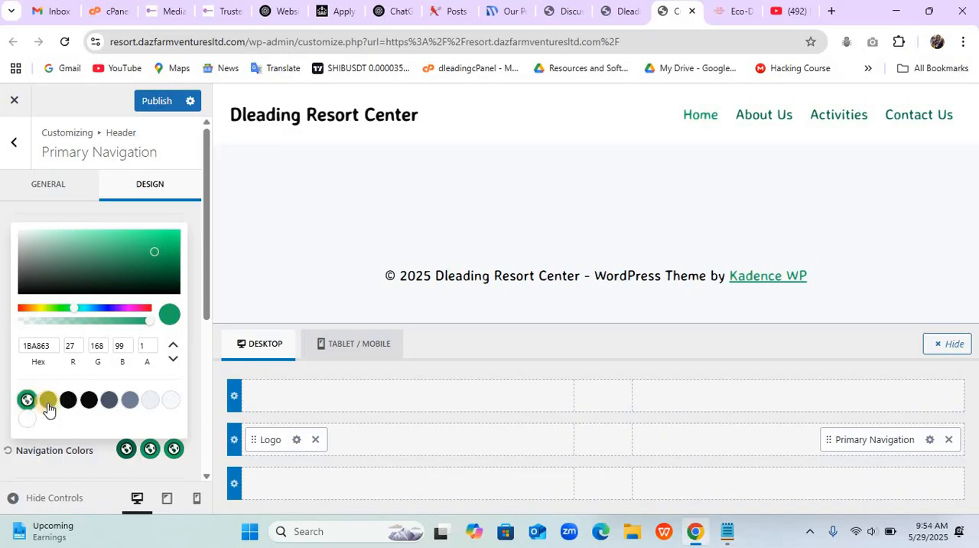
pyautogui.click(127, 451)
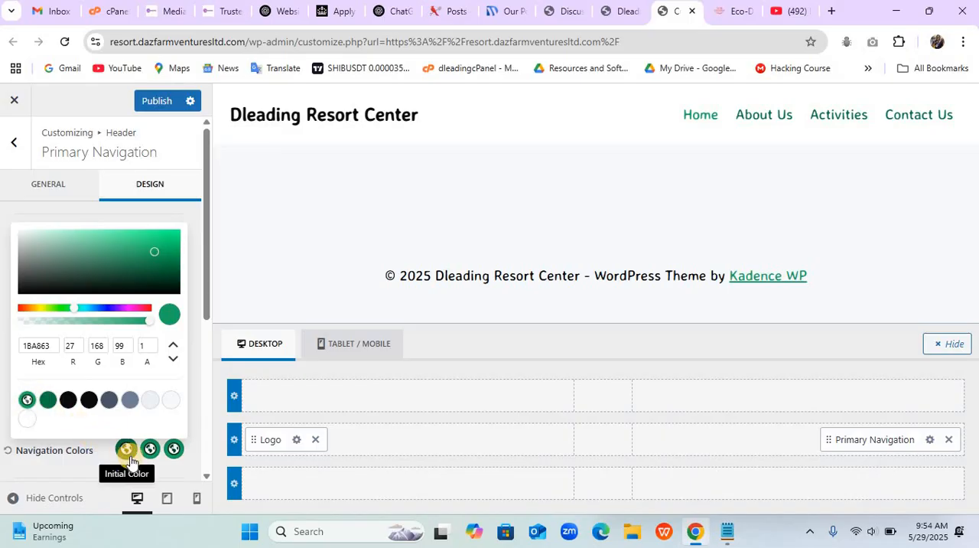
pyautogui.click(111, 457)
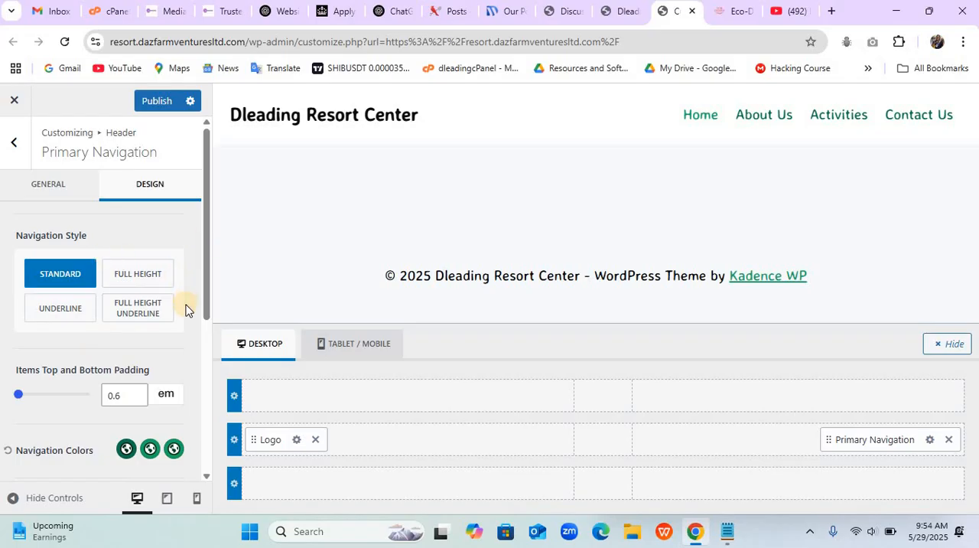
# - Set the primary navigation font to weight 700 and size 20 px
pyautogui.scroll(-4, 185, 308)
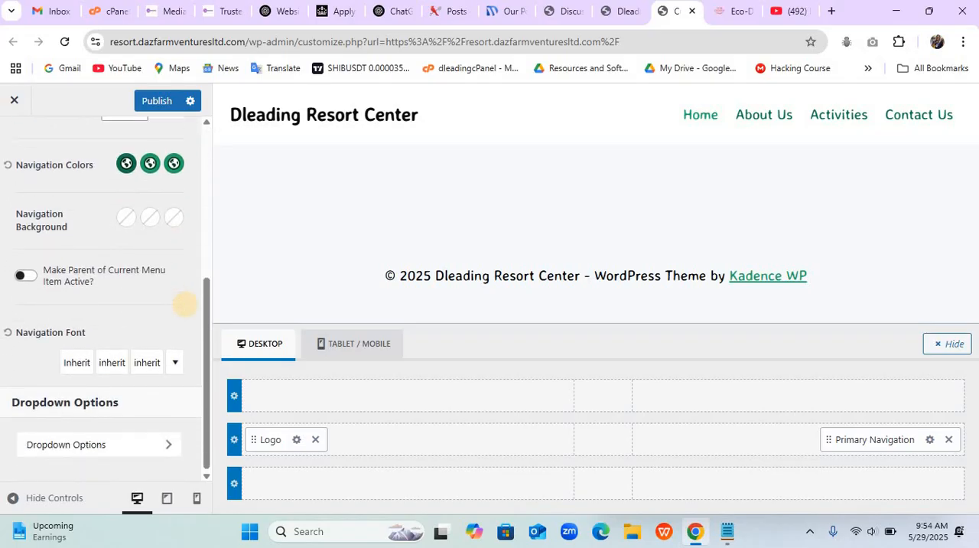
pyautogui.scroll(1, 185, 303)
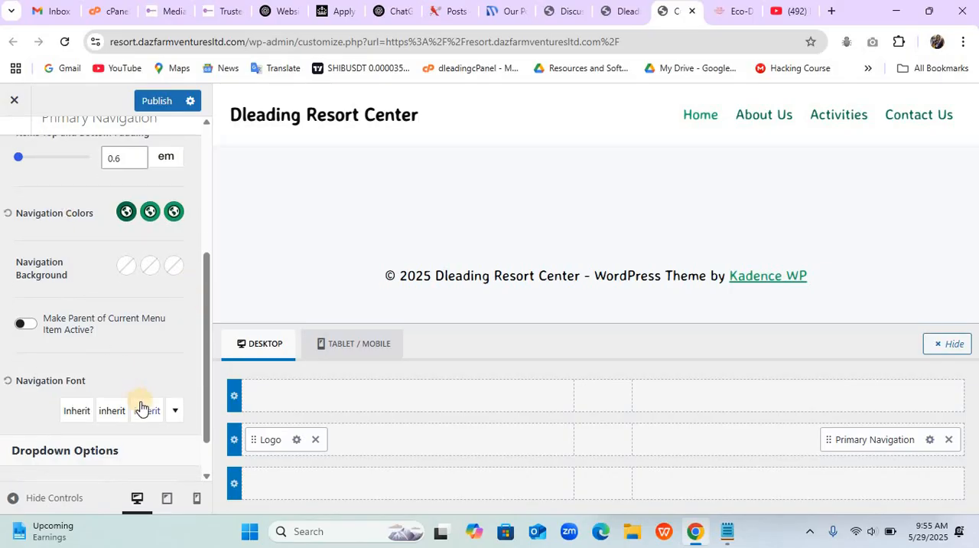
pyautogui.click(119, 411)
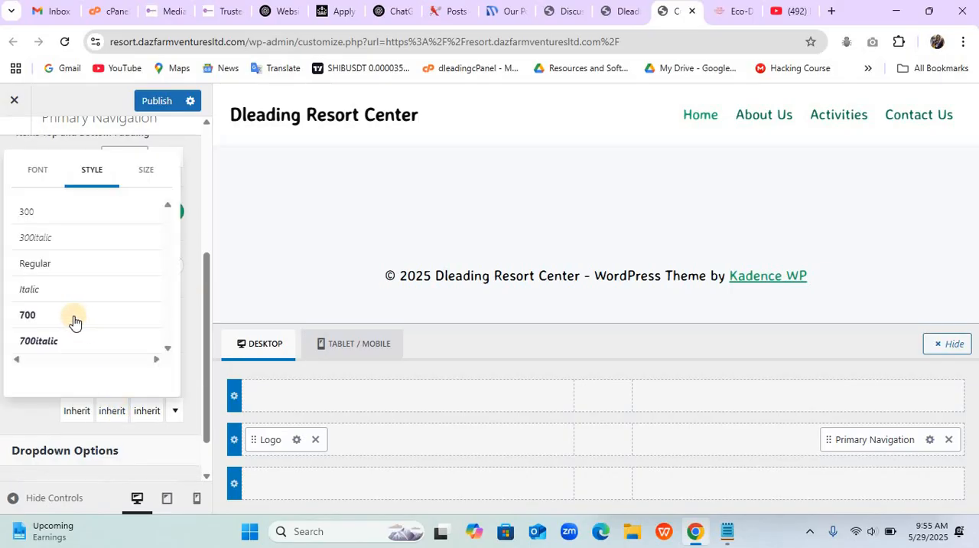
pyautogui.click(74, 317)
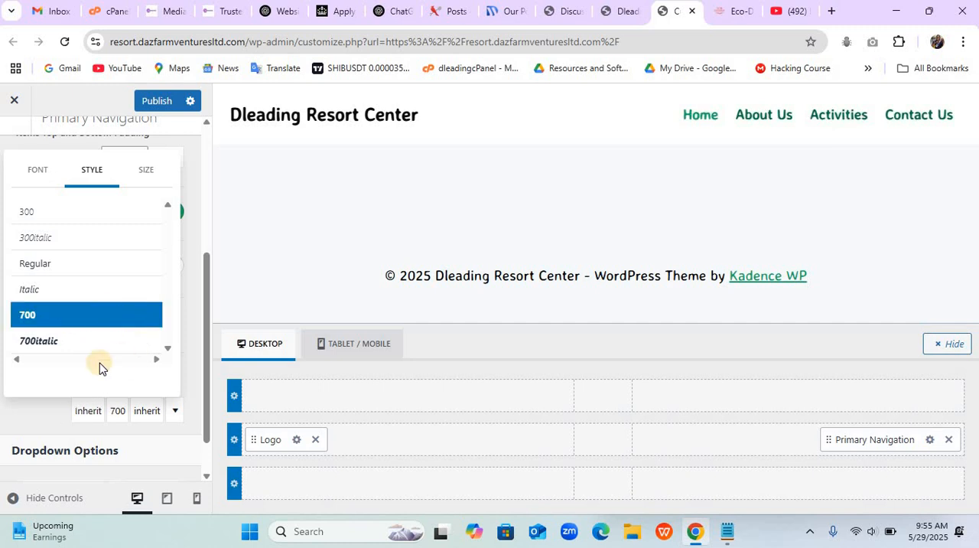
pyautogui.click(143, 181)
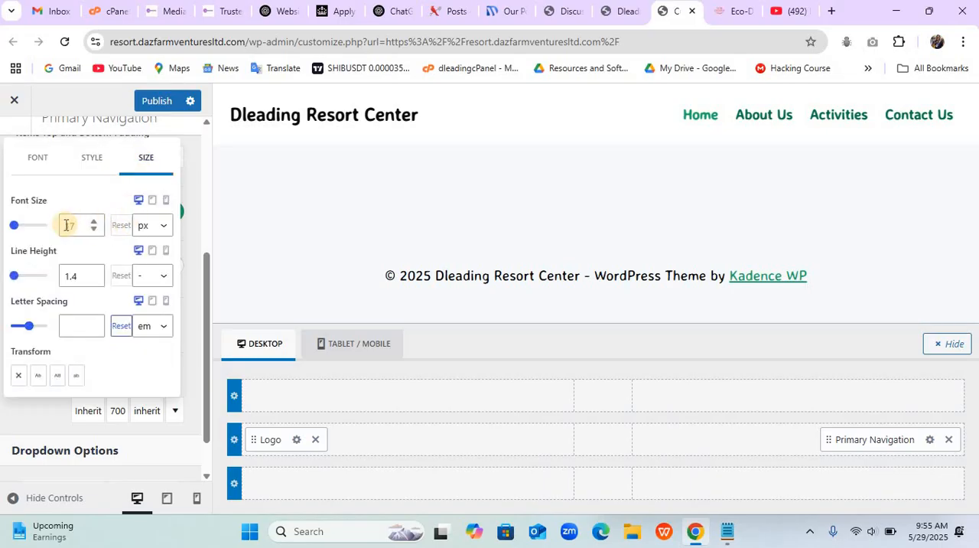
pyautogui.write('20')
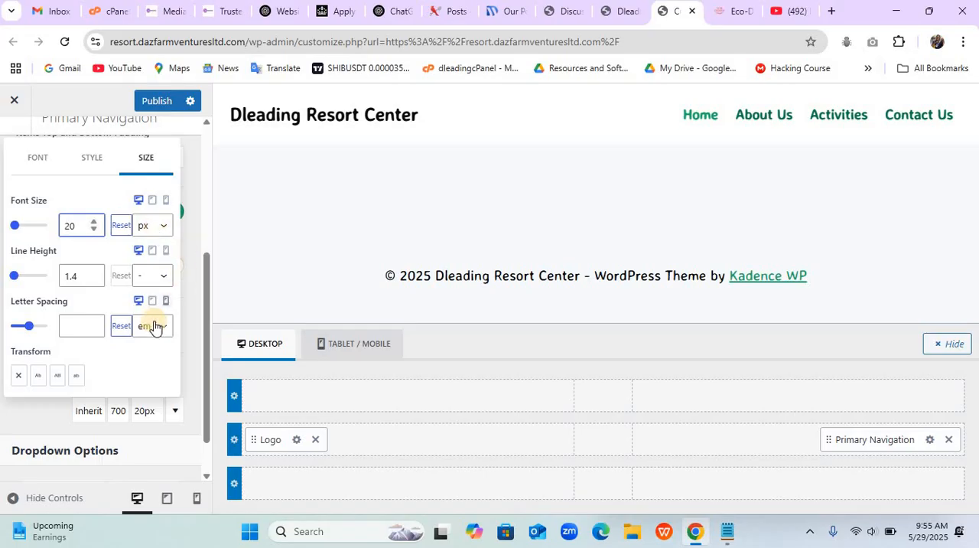
pyautogui.click(195, 347)
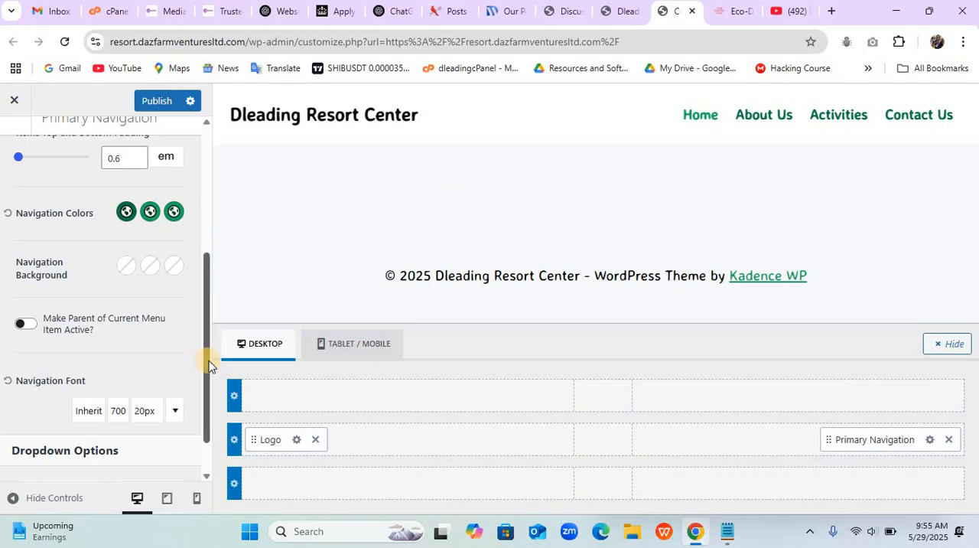
# - Set the site title's font color to the dark green palette color 0D7746 and publish the customizations
pyautogui.moveTo(209, 364); pyautogui.dragTo(201, 271)
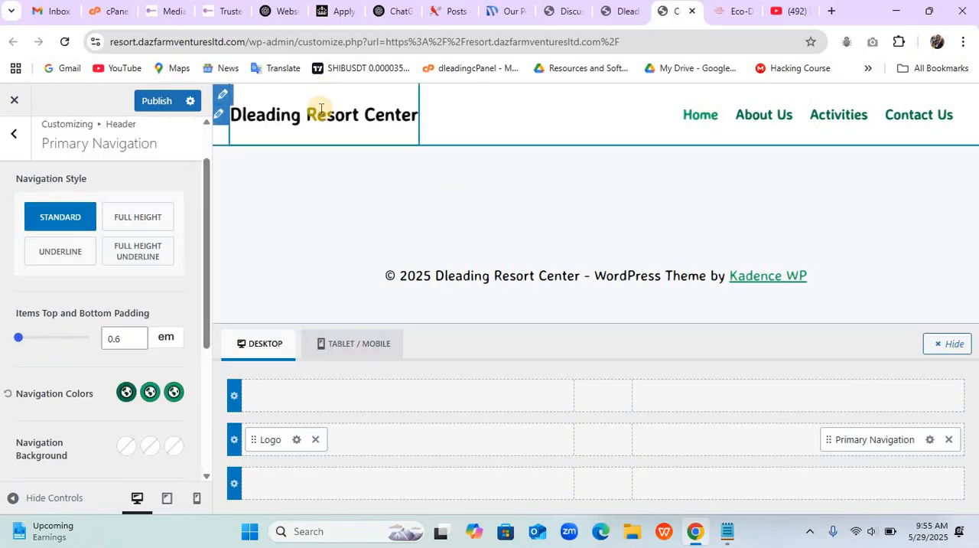
pyautogui.click(219, 116)
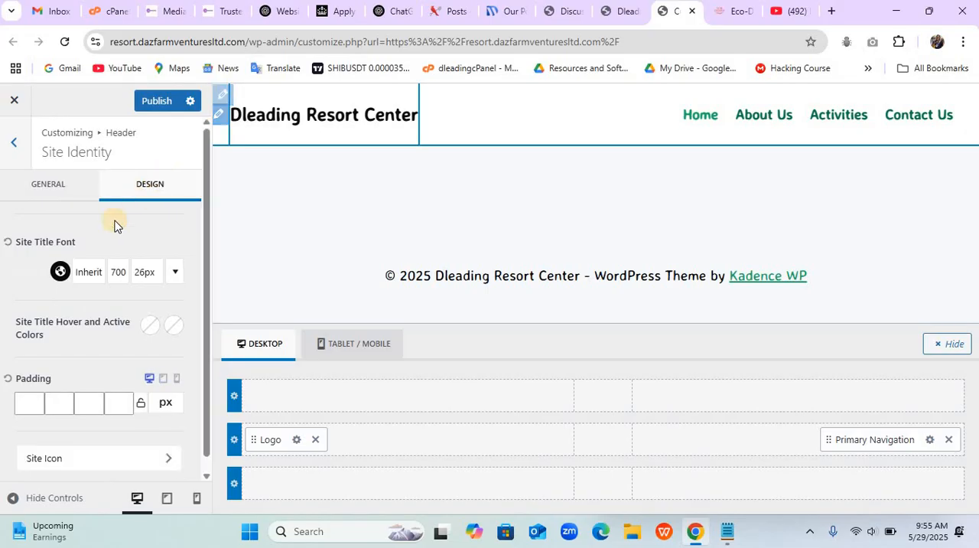
pyautogui.click(61, 274)
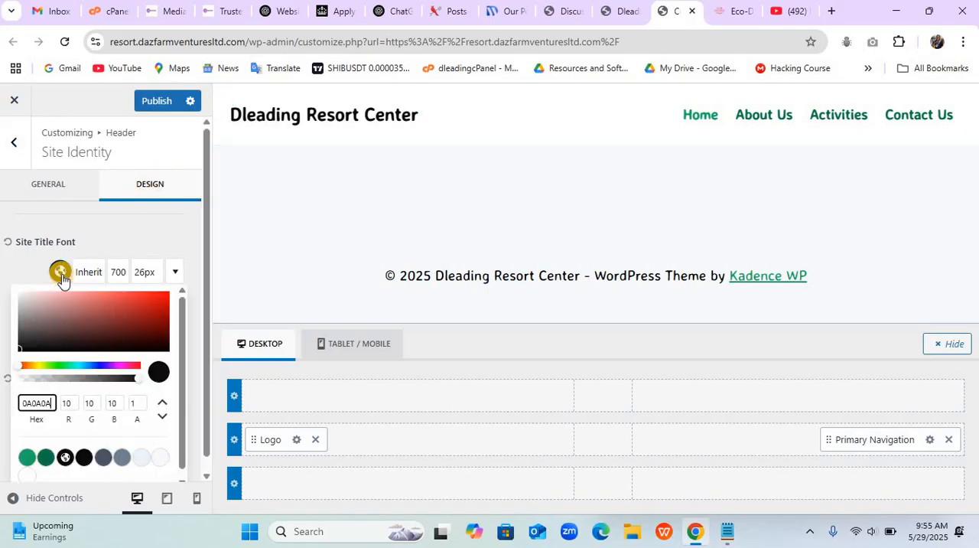
pyautogui.click(44, 458)
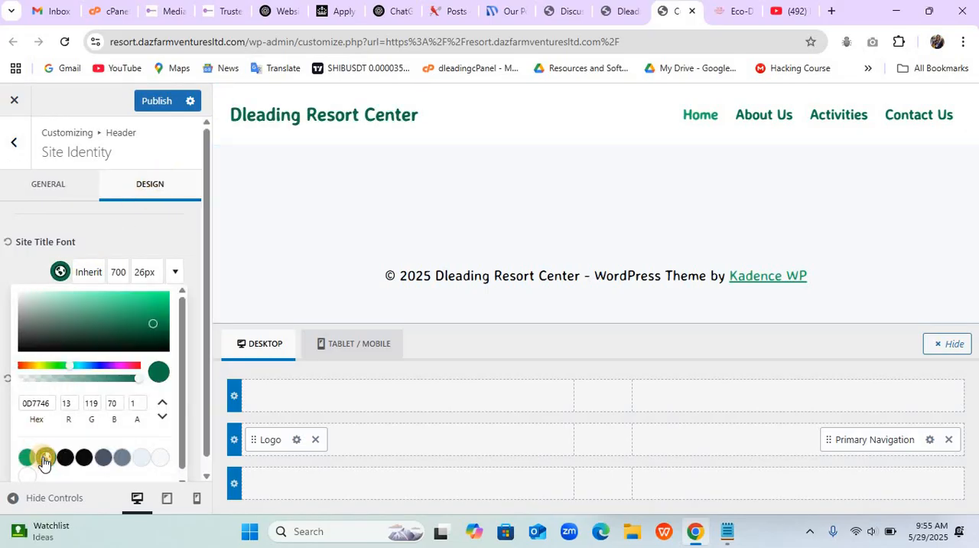
pyautogui.click(161, 246)
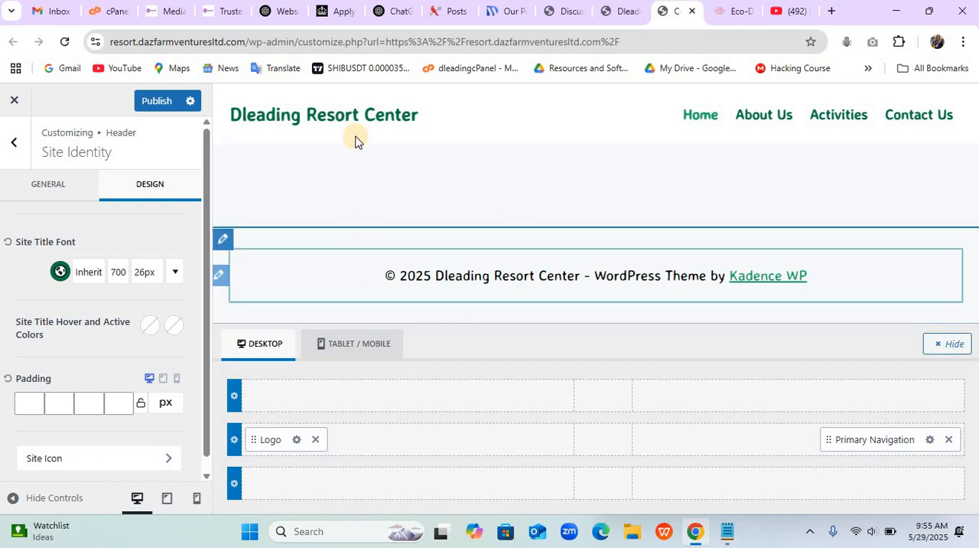
pyautogui.click(161, 102)
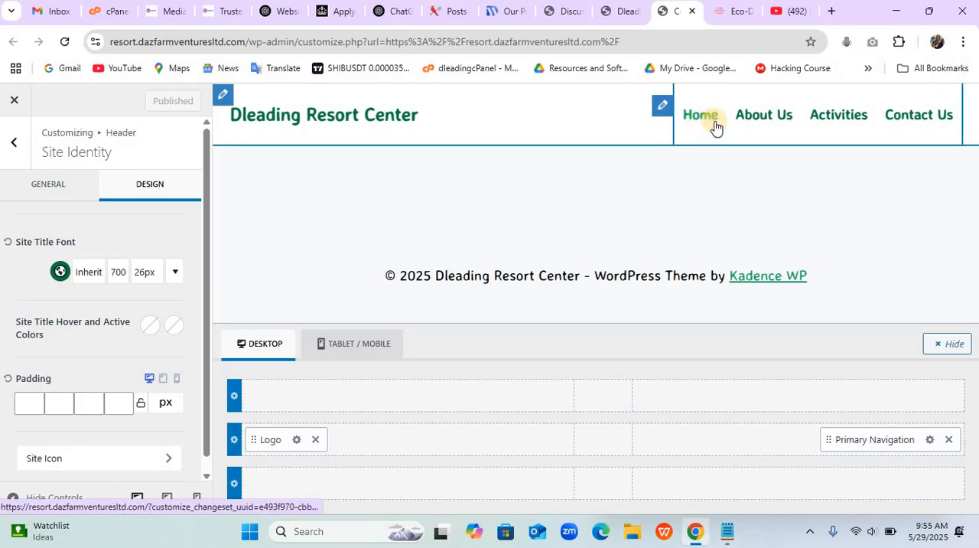
# - Open the settings of the footer's bottom row
pyautogui.click(662, 111)
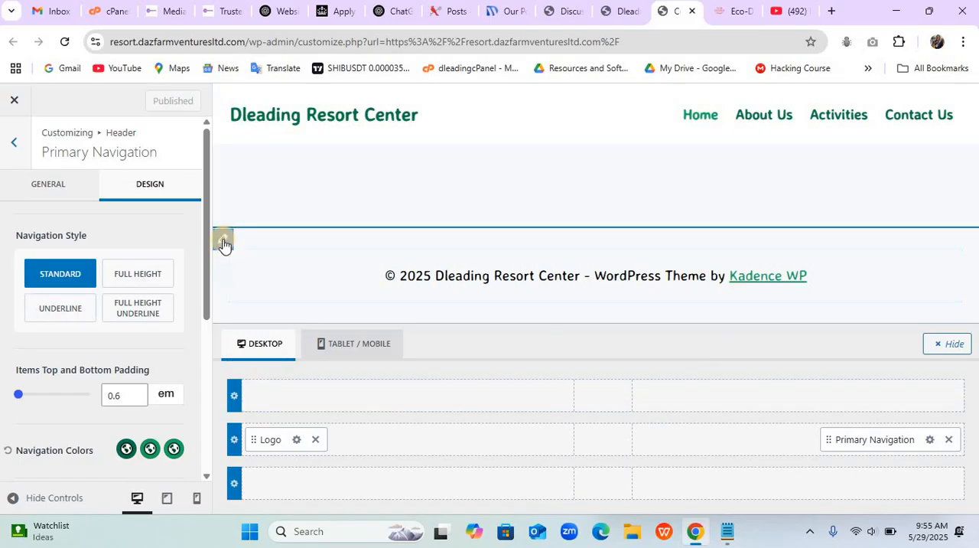
pyautogui.click(223, 241)
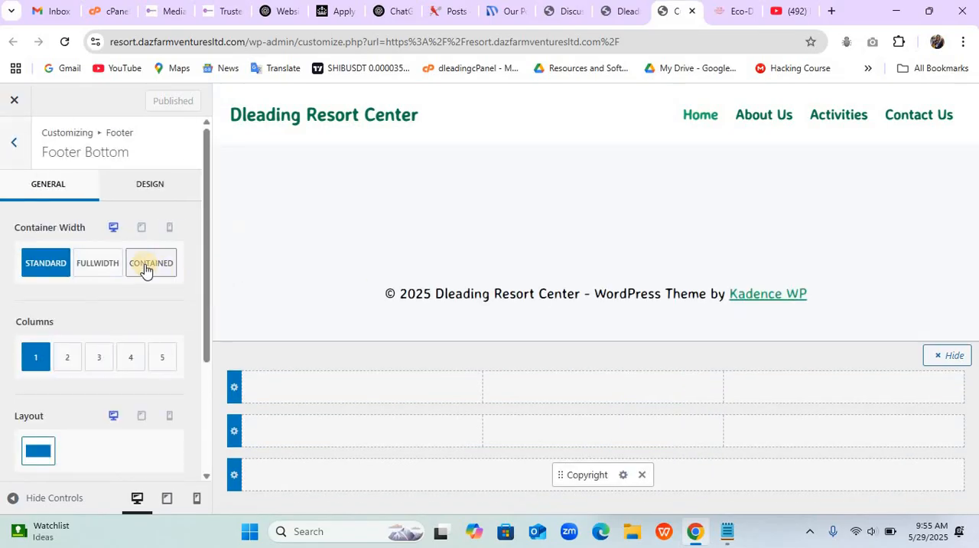
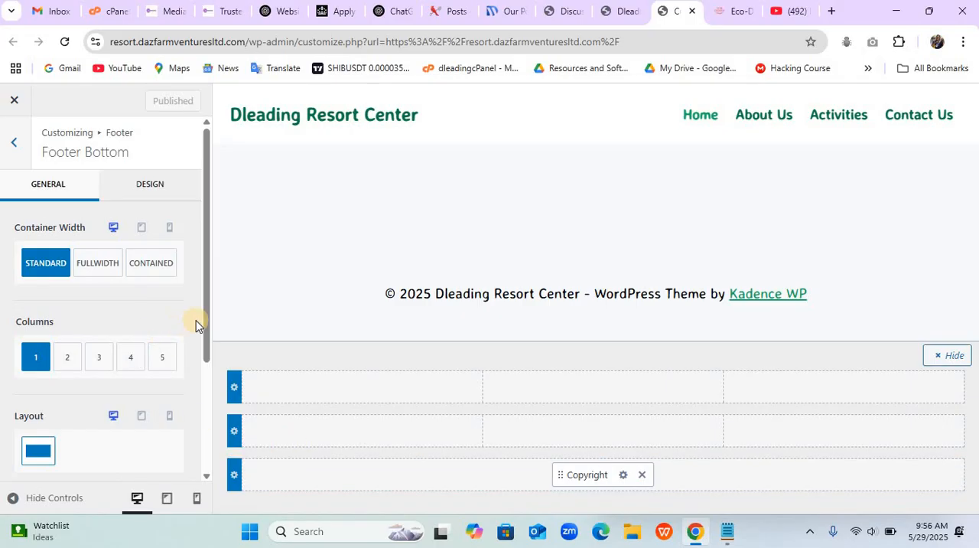
# - Set the footer bottom row's bottom spacing to 0 px and its minimum height to 10 px
pyautogui.scroll(-3, 195, 325)
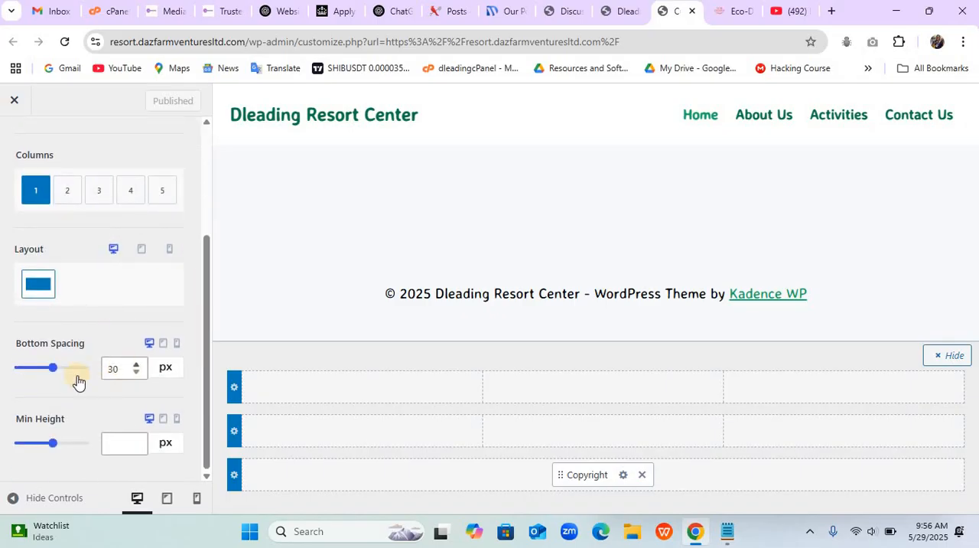
pyautogui.moveTo(53, 376); pyautogui.dragTo(15, 367)
pyautogui.click(51, 443)
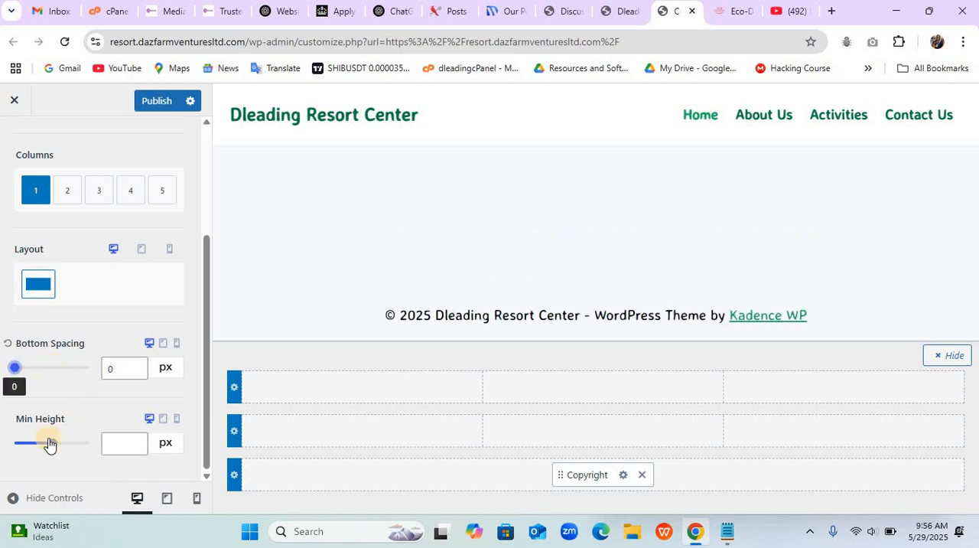
pyautogui.moveTo(48, 444); pyautogui.dragTo(4, 443)
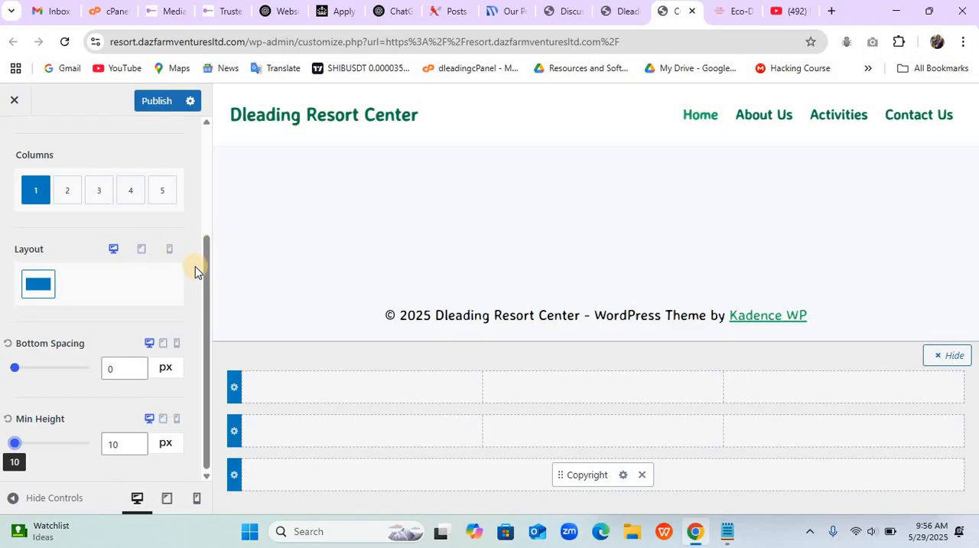
# - Set the footer bottom row's widget title and widget content font colors to white
pyautogui.scroll(3, 195, 266)
pyautogui.click(151, 184)
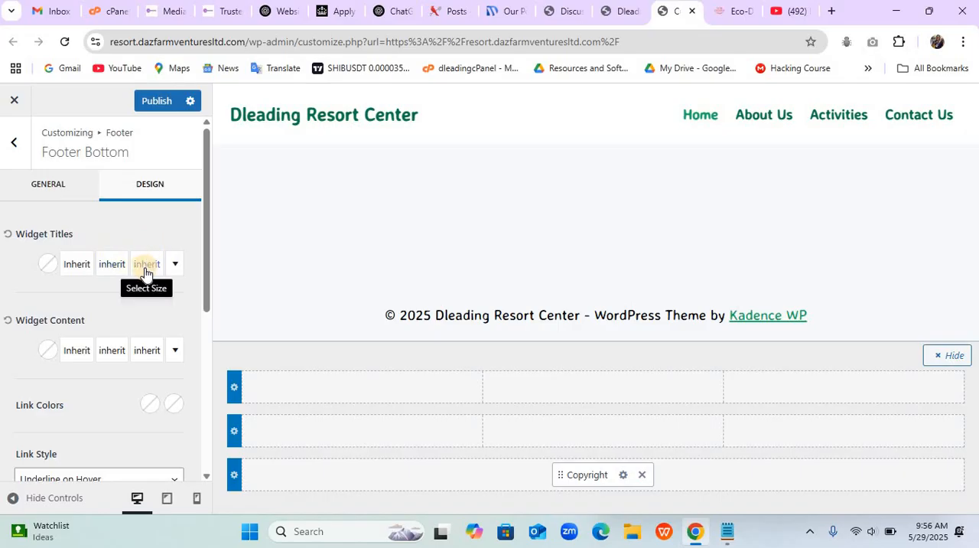
pyautogui.click(48, 263)
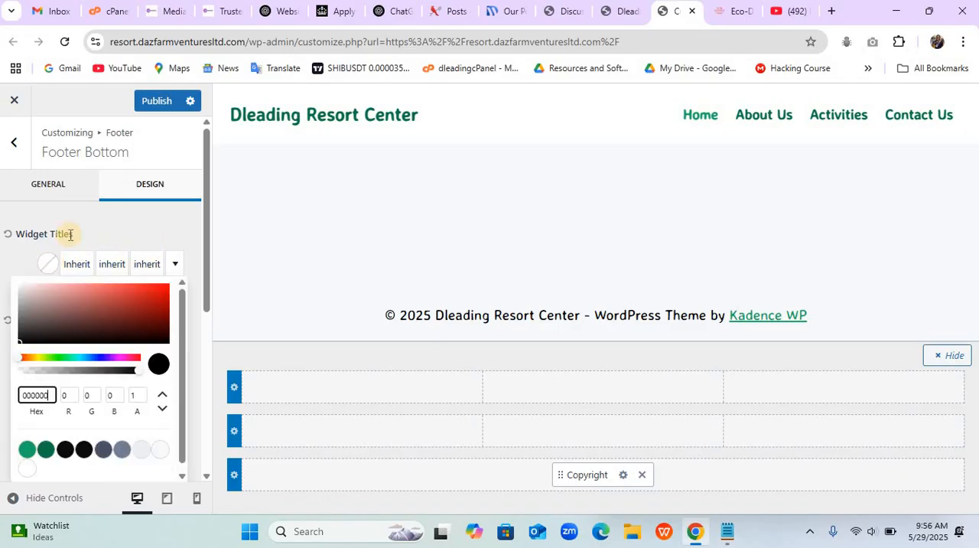
pyautogui.moveTo(39, 294); pyautogui.dragTo(38, 149)
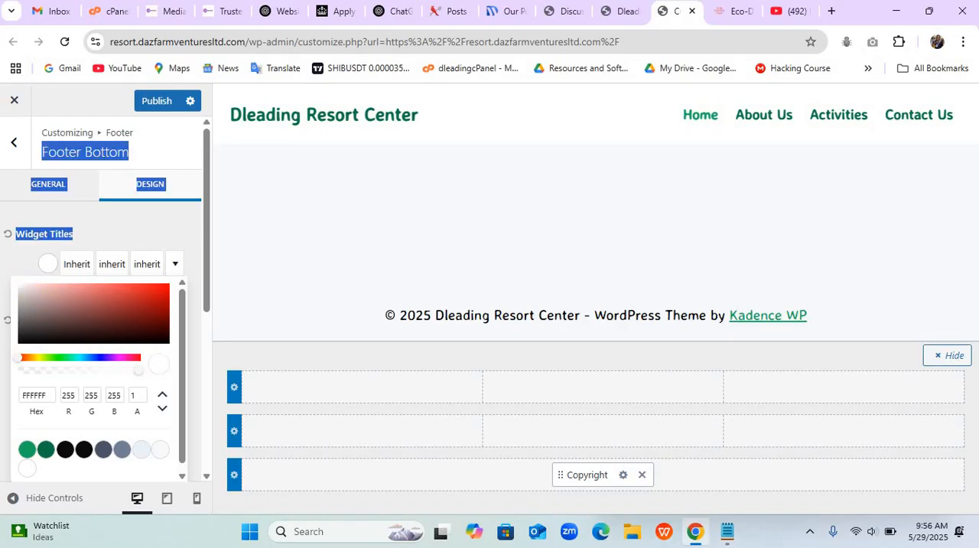
pyautogui.click(9, 266)
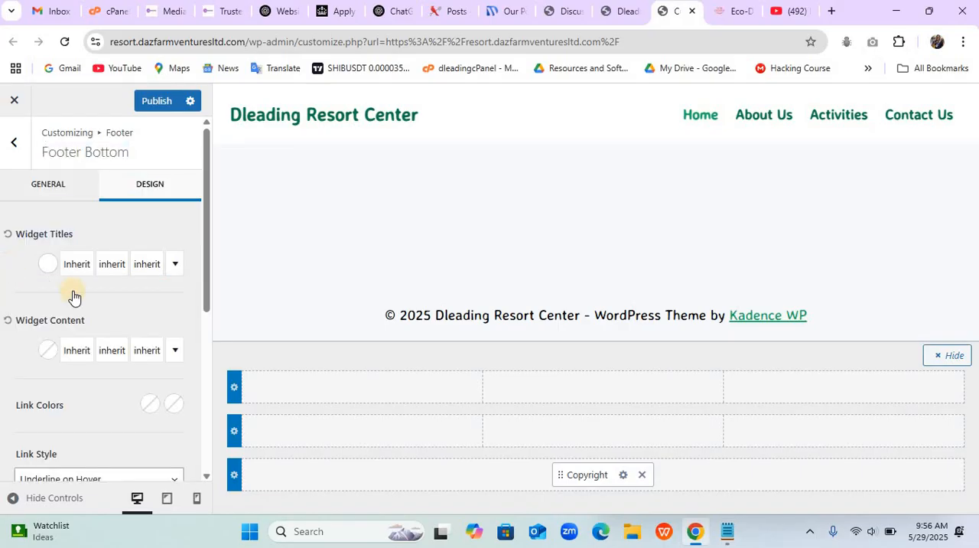
pyautogui.click(47, 352)
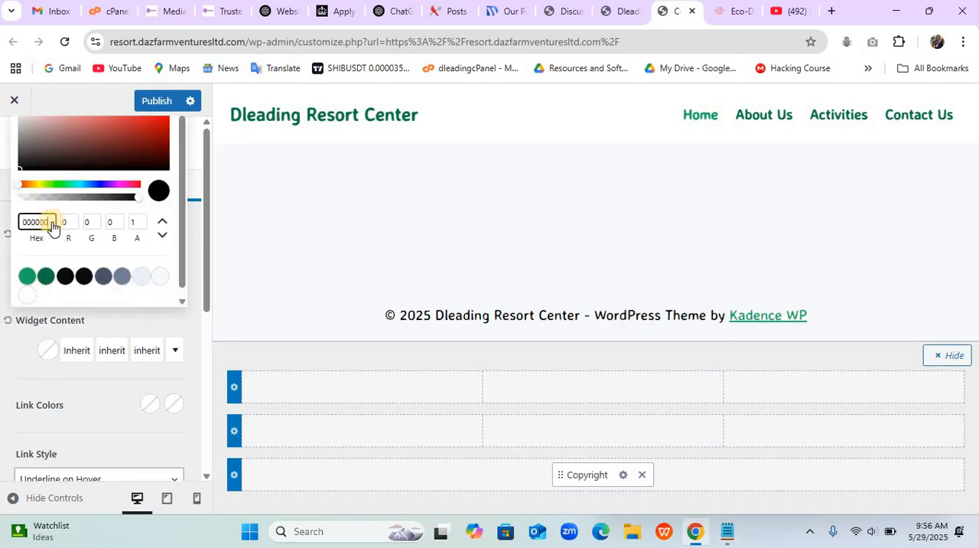
pyautogui.click(24, 297)
# - Set both link colors of the footer bottom row to the white palette color FFFFFF
pyautogui.click(151, 410)
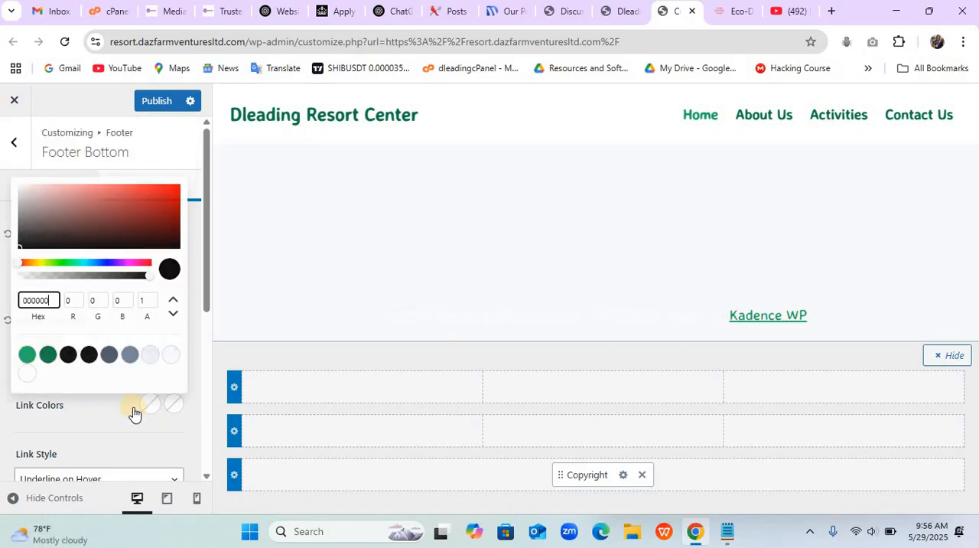
pyautogui.click(27, 374)
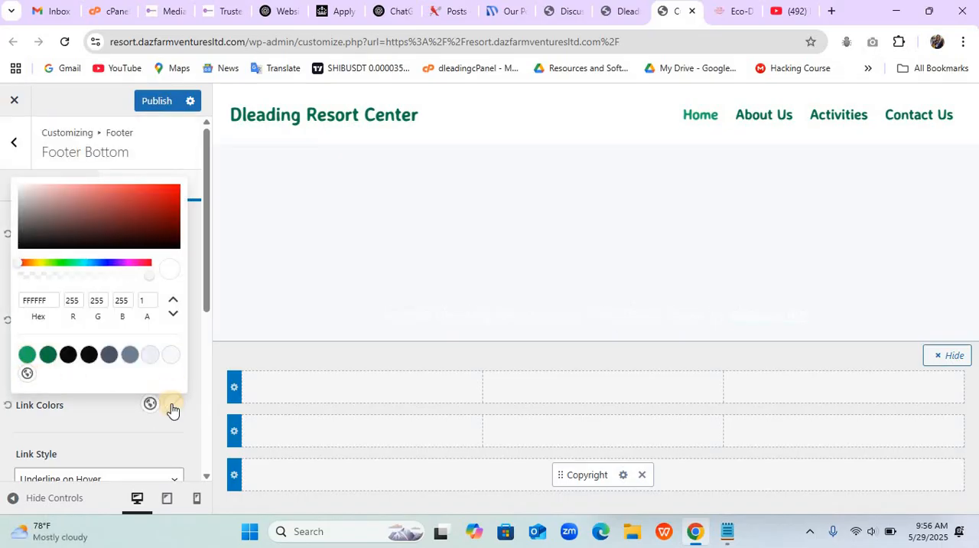
pyautogui.click(173, 406)
pyautogui.click(26, 375)
pyautogui.click(127, 416)
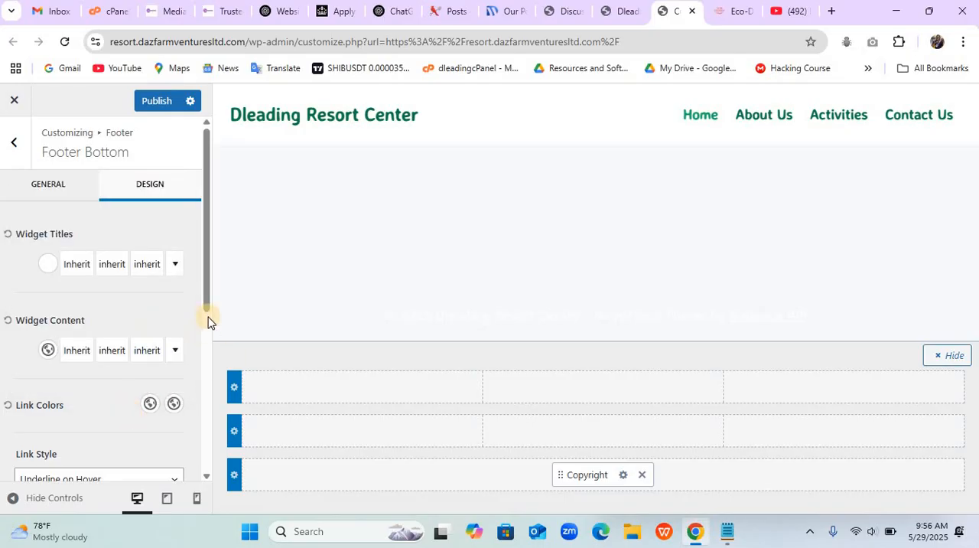
# - Set the footer bottom row's background to the dark green palette color 0D7746
pyautogui.moveTo(206, 306); pyautogui.dragTo(205, 404)
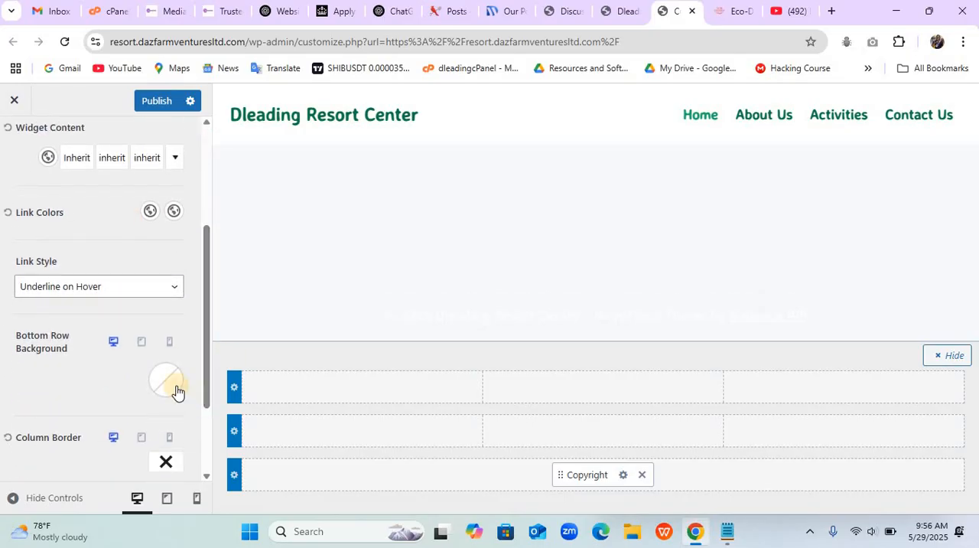
pyautogui.click(176, 391)
pyautogui.click(38, 331)
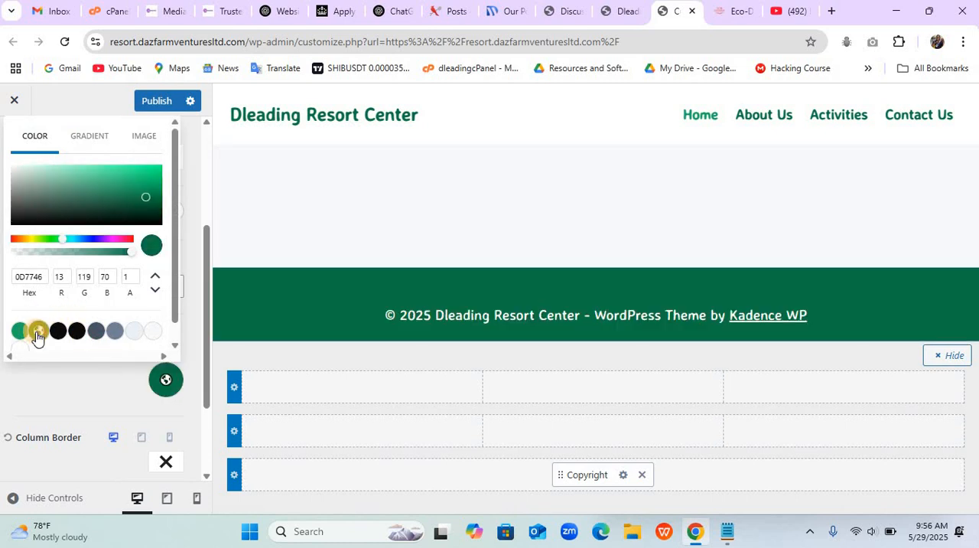
pyautogui.click(64, 394)
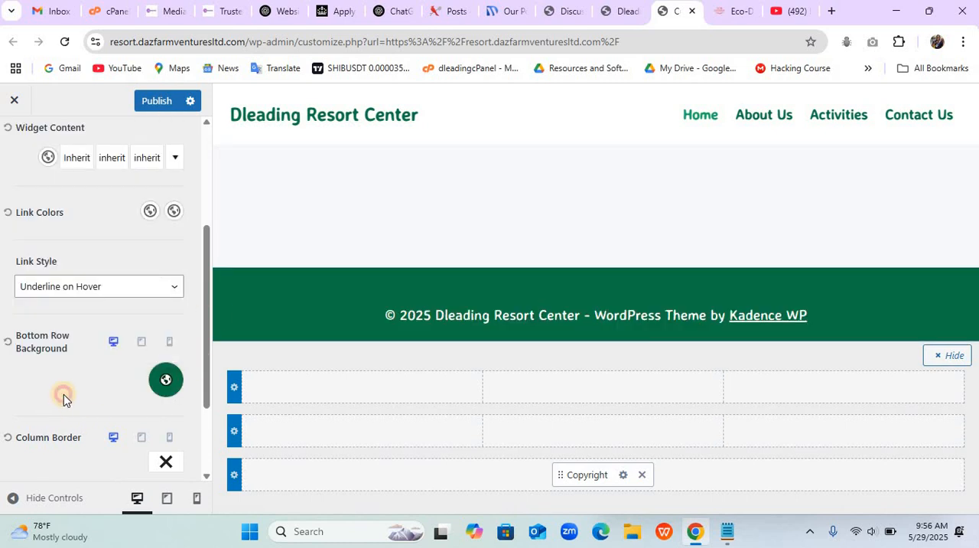
# - Set the font size of the footer bottom row's widget content to 15 px
pyautogui.click(149, 159)
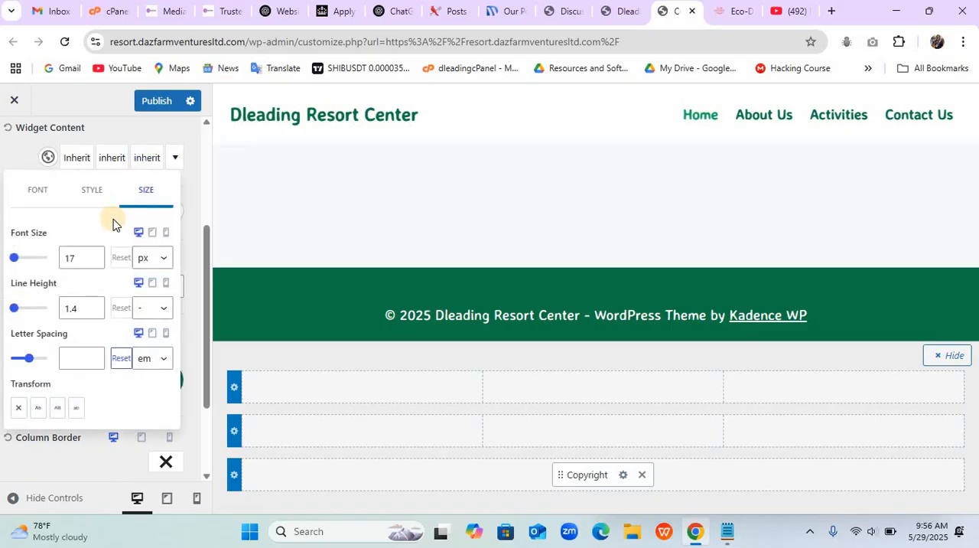
pyautogui.click(93, 261)
pyautogui.click(92, 261)
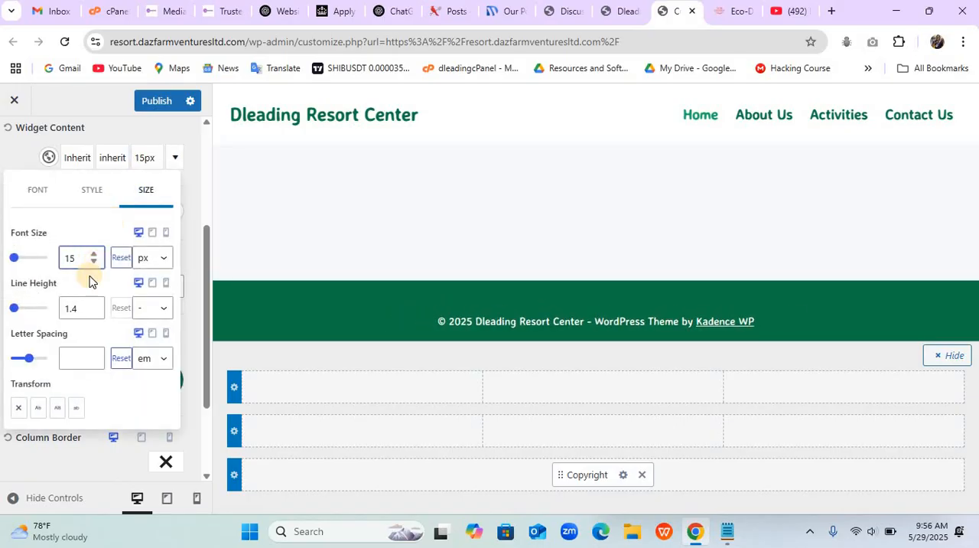
pyautogui.click(150, 135)
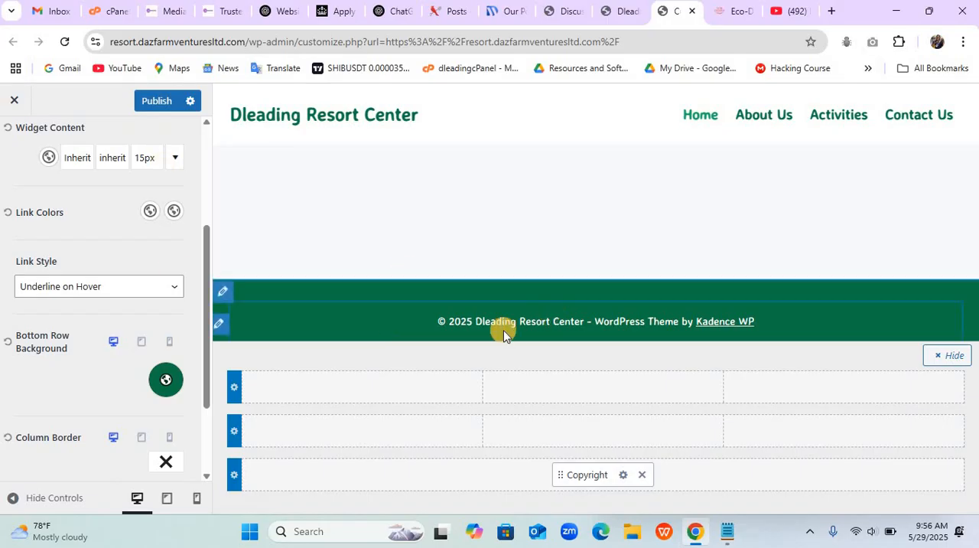
# - Replace the {theme-credit} placeholder in the footer copyright text with "| Designed By Dleading Web Design"
pyautogui.scroll(3, 177, 264)
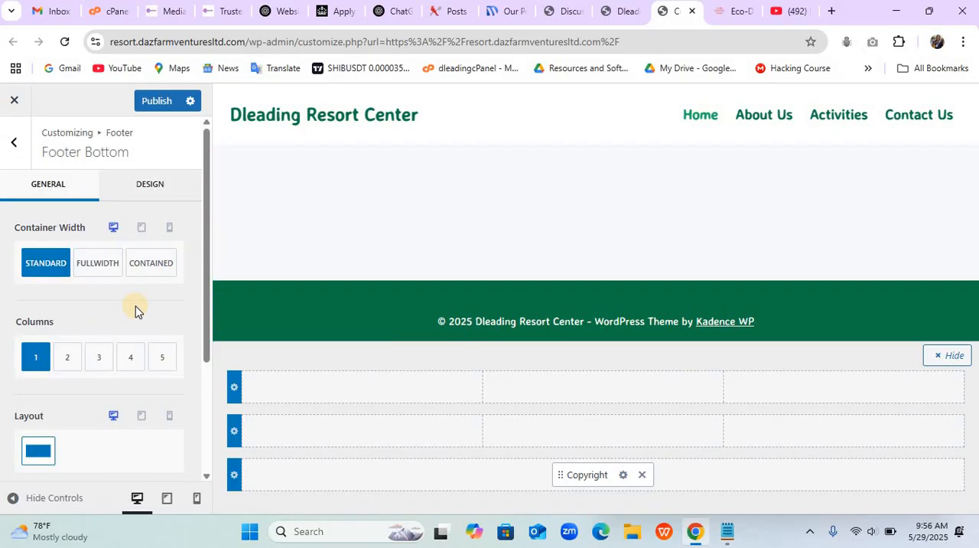
pyautogui.scroll(-3, 134, 310)
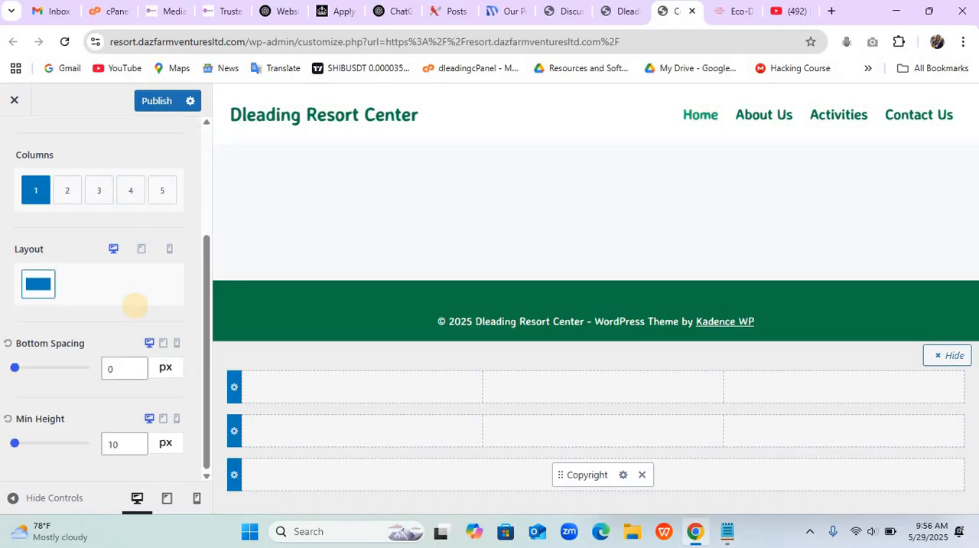
pyautogui.scroll(3, 135, 306)
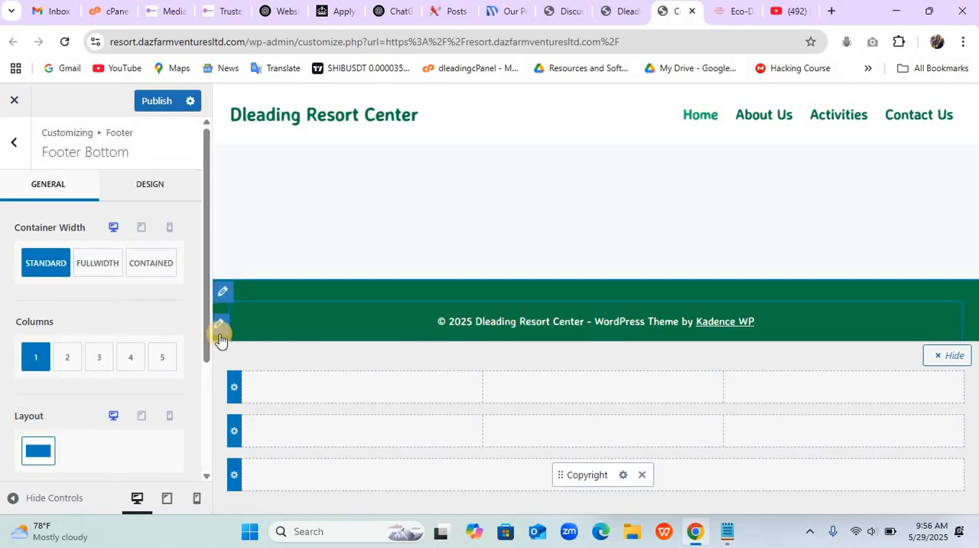
pyautogui.click(220, 326)
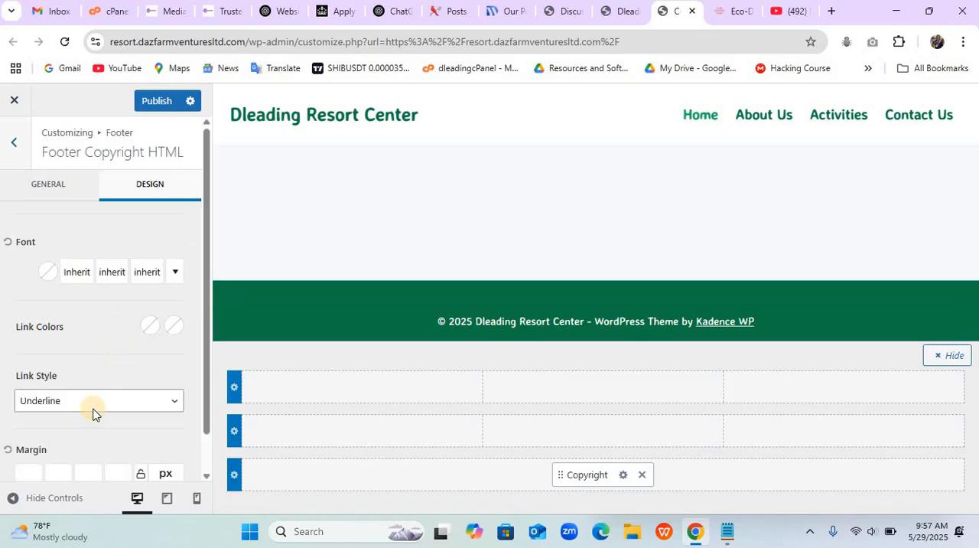
pyautogui.click(58, 191)
pyautogui.moveTo(103, 311); pyautogui.dragTo(4, 311)
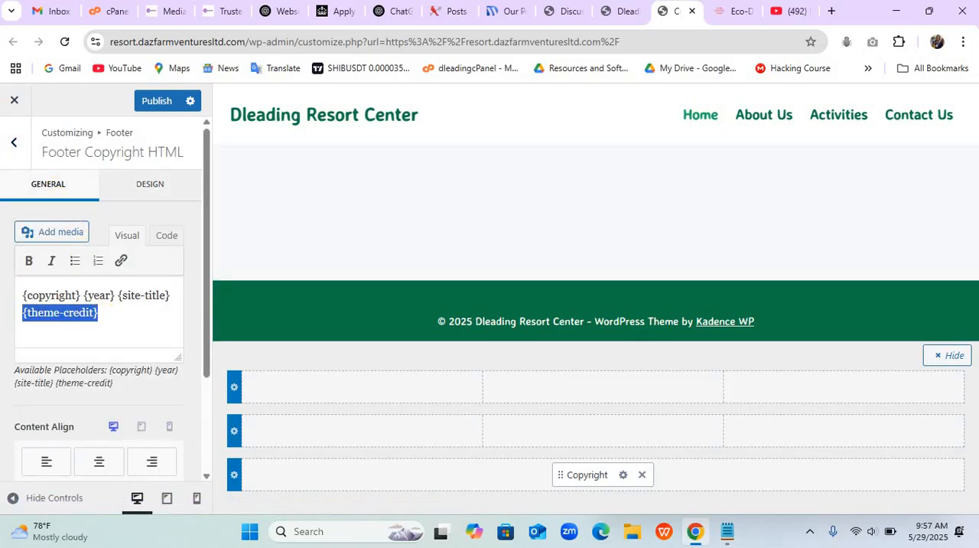
pyautogui.press('BackSpace')
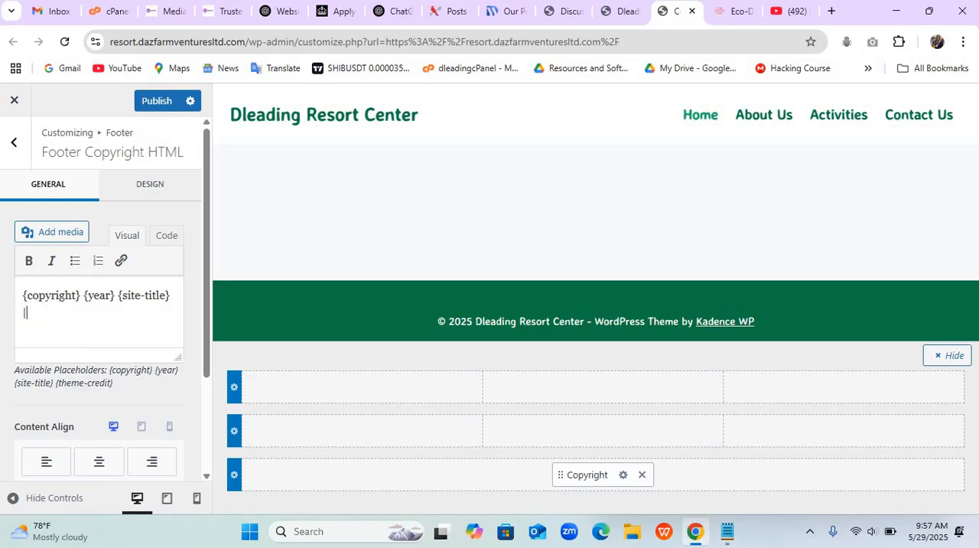
pyautogui.write('| Ds')
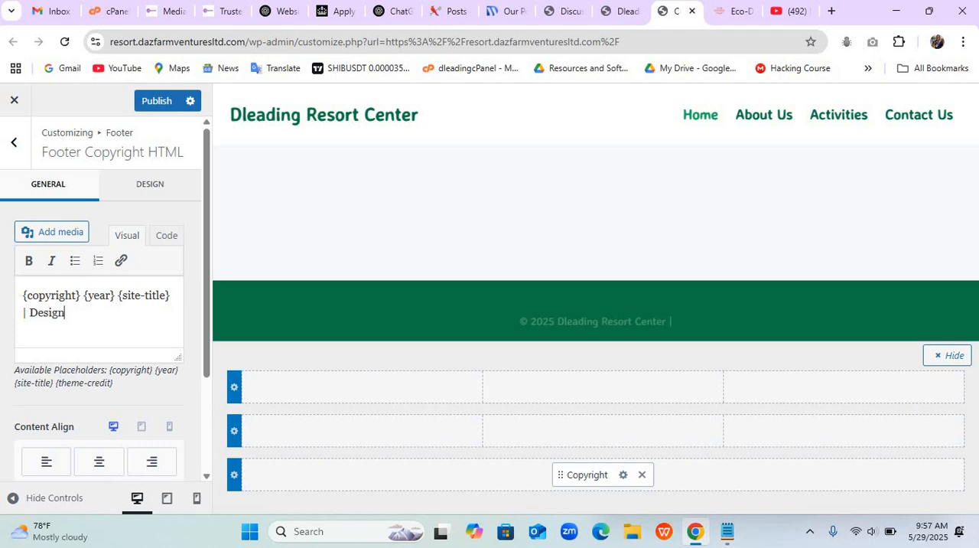
pyautogui.write('signed By Dladii')
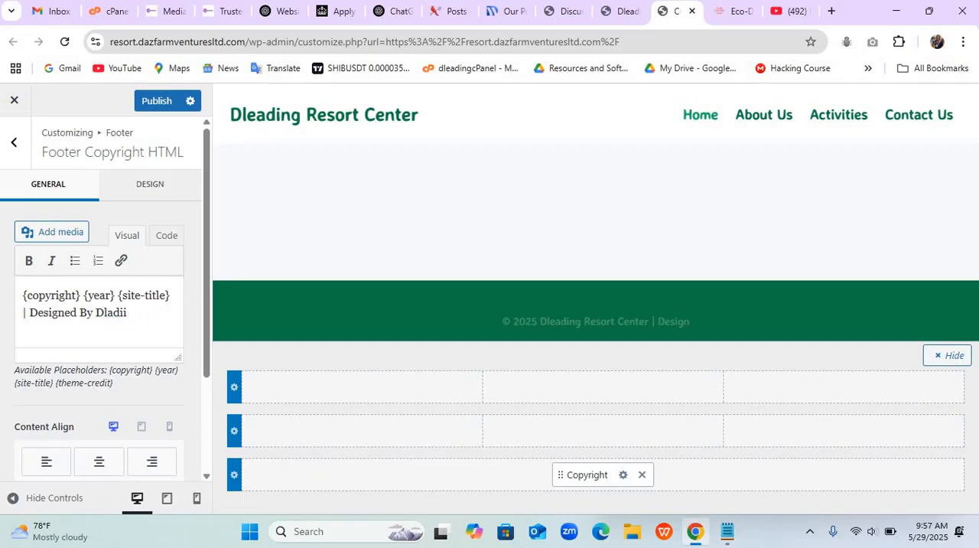
pyautogui.press('BackSpace')
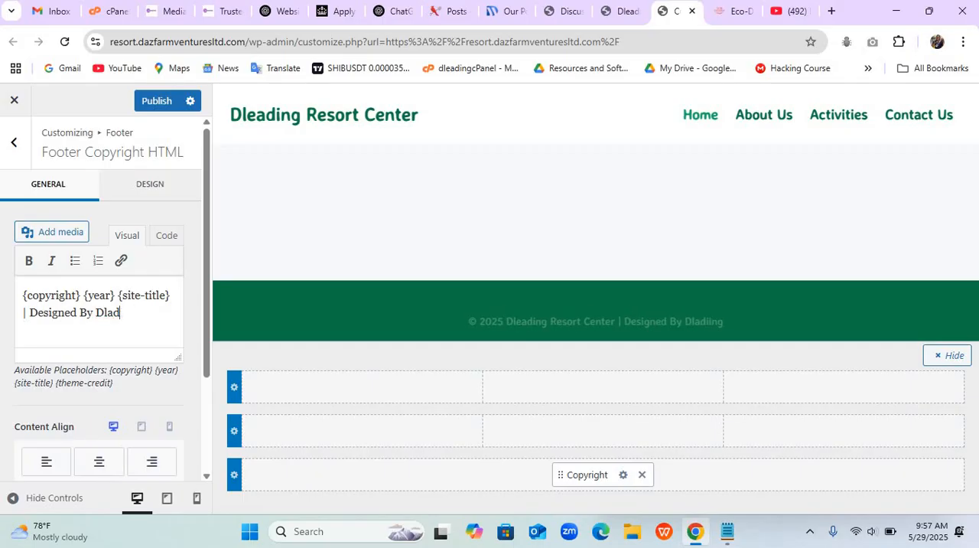
pyautogui.press('BackSpace')
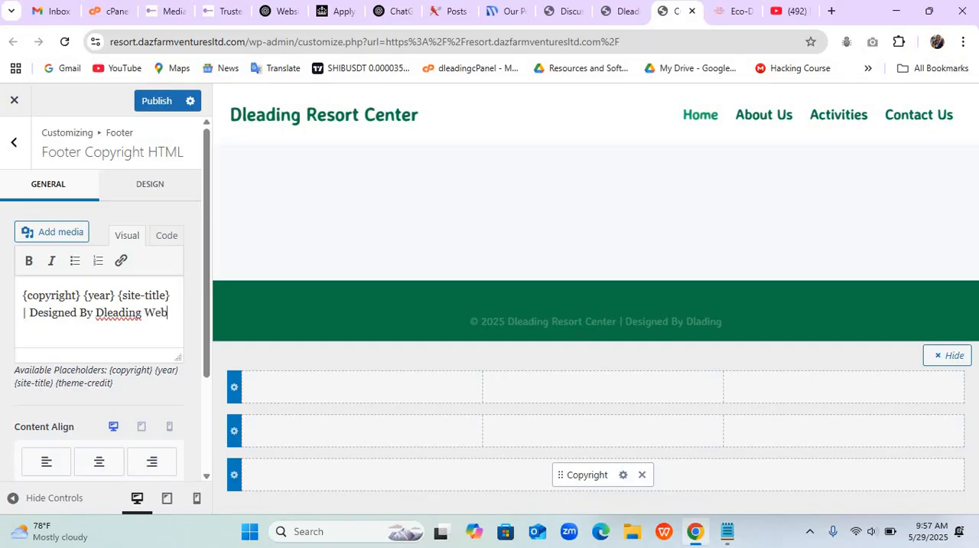
pyautogui.write('Design')
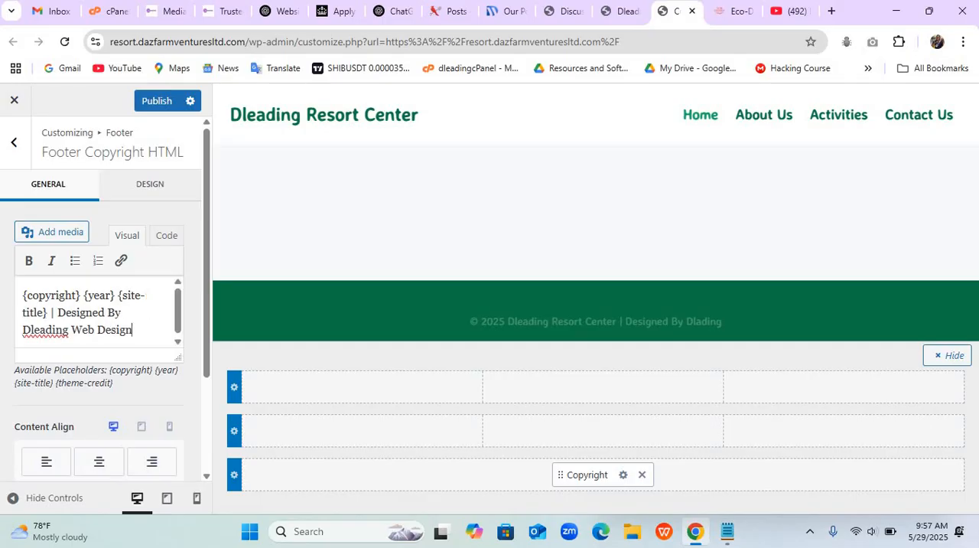
pyautogui.moveTo(134, 329); pyautogui.dragTo(22, 327)
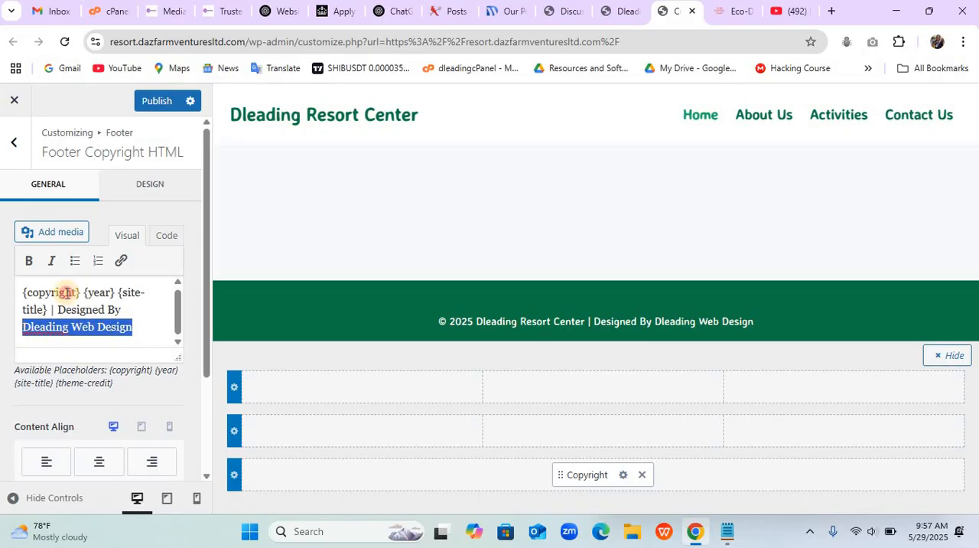
pyautogui.click(121, 260)
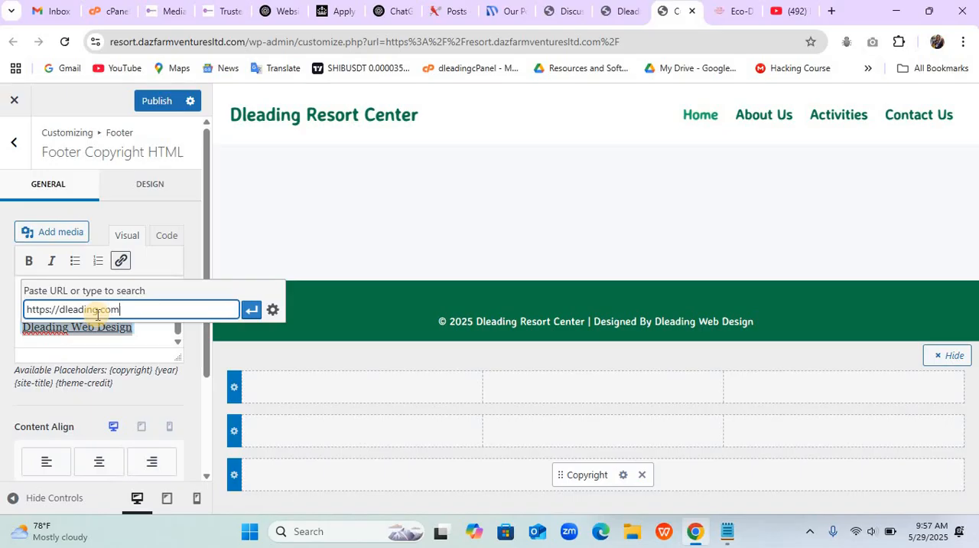
pyautogui.press('Return')
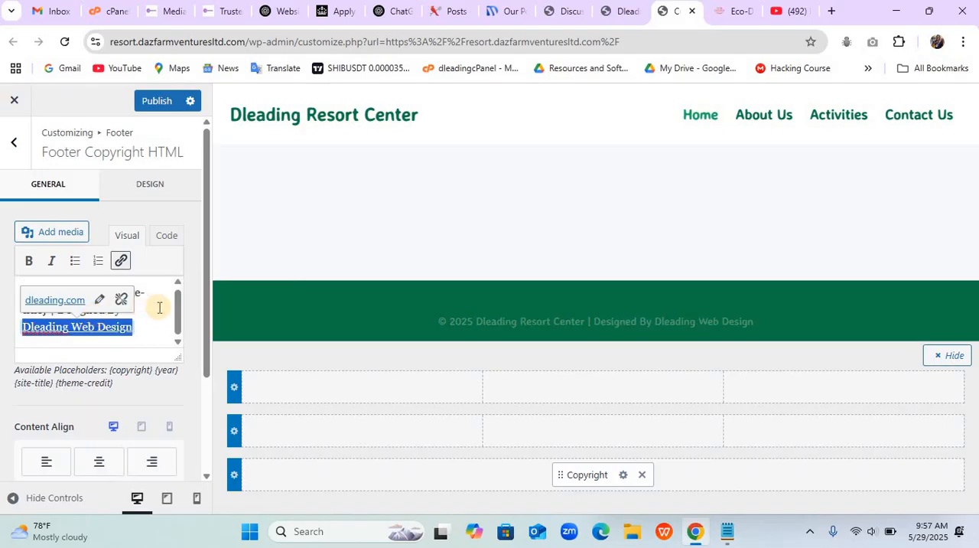
pyautogui.click(151, 101)
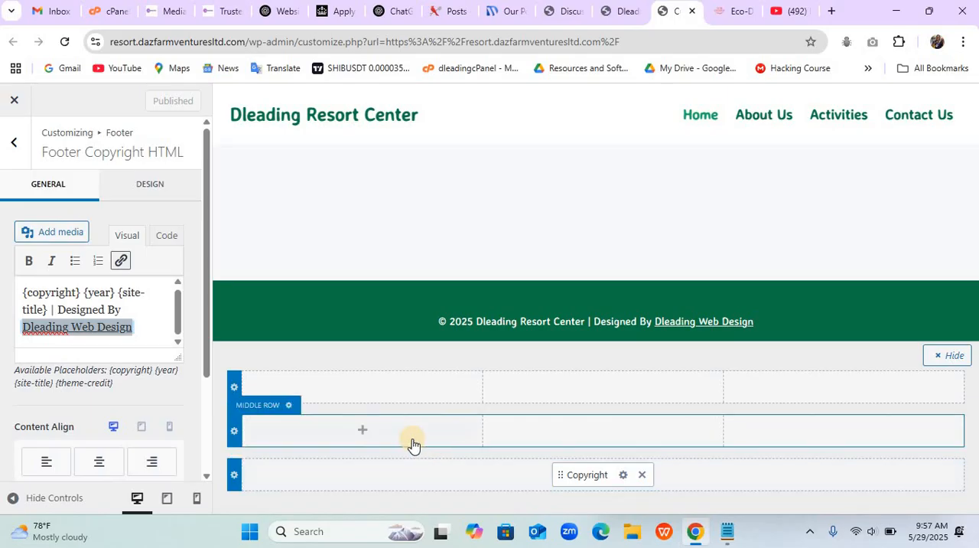
# - Add Widget 1 to the first column and Widget 2 to the second column of the footer's middle row
pyautogui.click(358, 432)
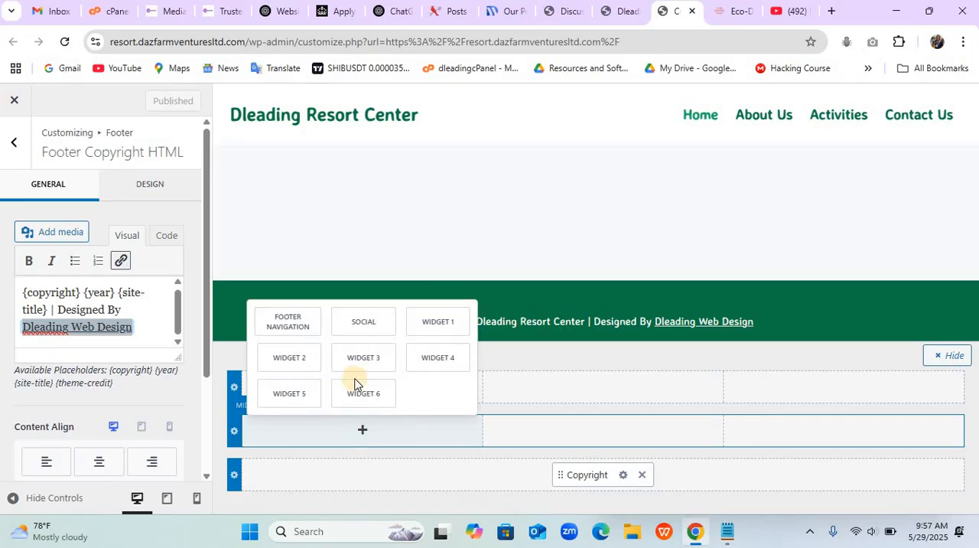
pyautogui.click(434, 328)
pyautogui.click(608, 431)
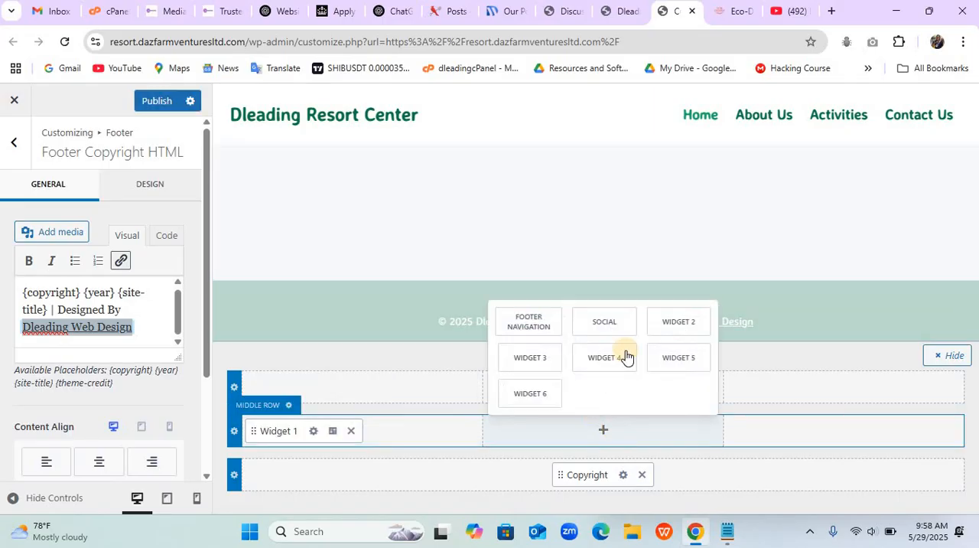
pyautogui.click(685, 328)
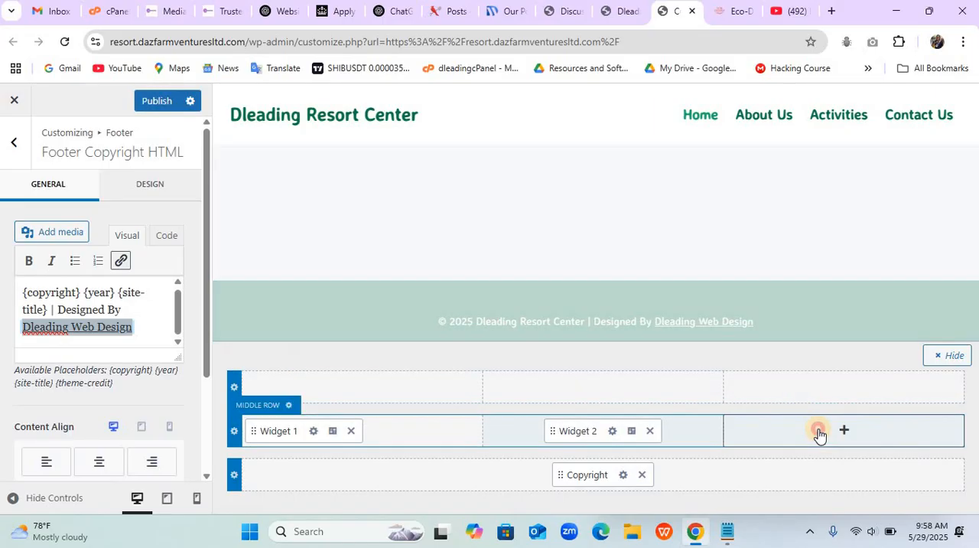
# - Add Widget 3 to the third column of the footer's middle row
pyautogui.click(816, 431)
pyautogui.click(912, 363)
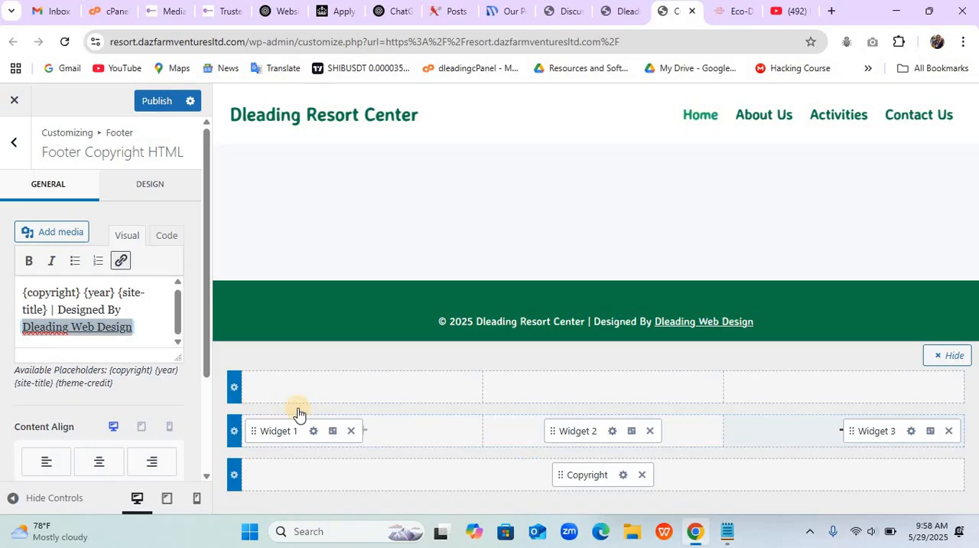
# - Set the footer middle row's top spacing to 45 px and its bottom spacing to 0 px
pyautogui.click(290, 409)
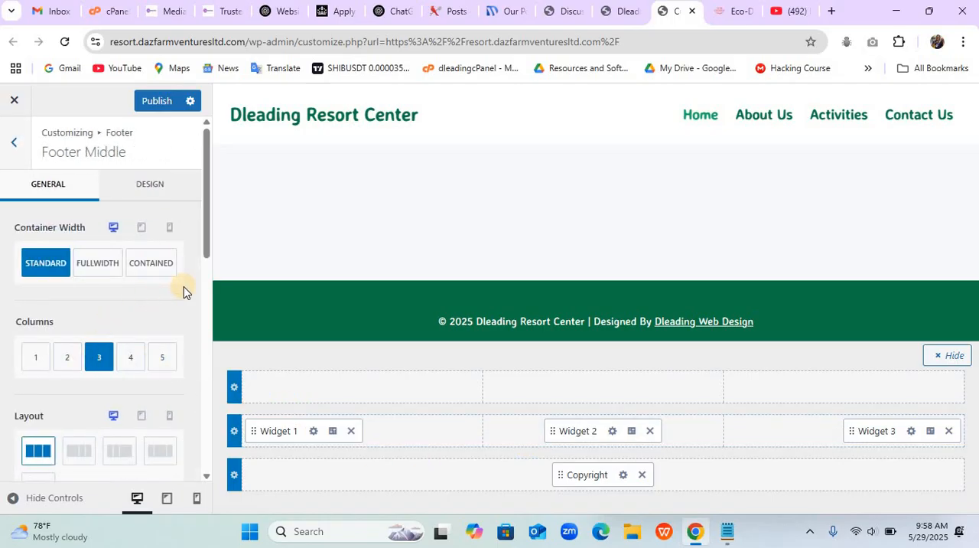
pyautogui.scroll(-5, 183, 289)
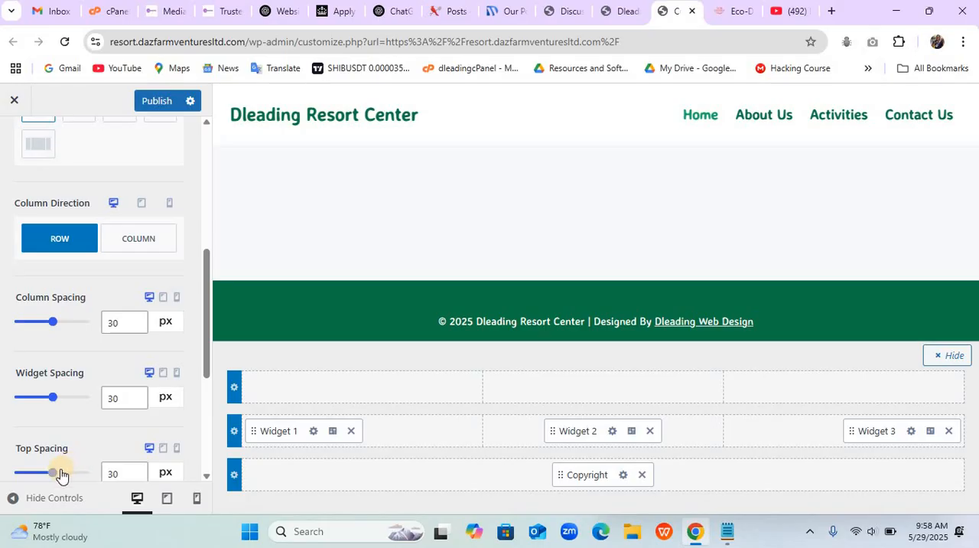
pyautogui.click(109, 471)
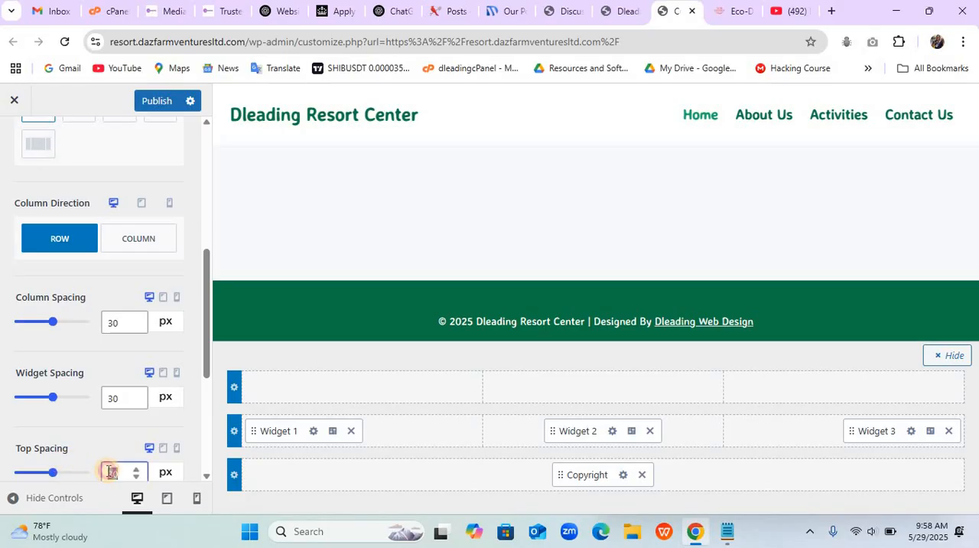
pyautogui.write('15')
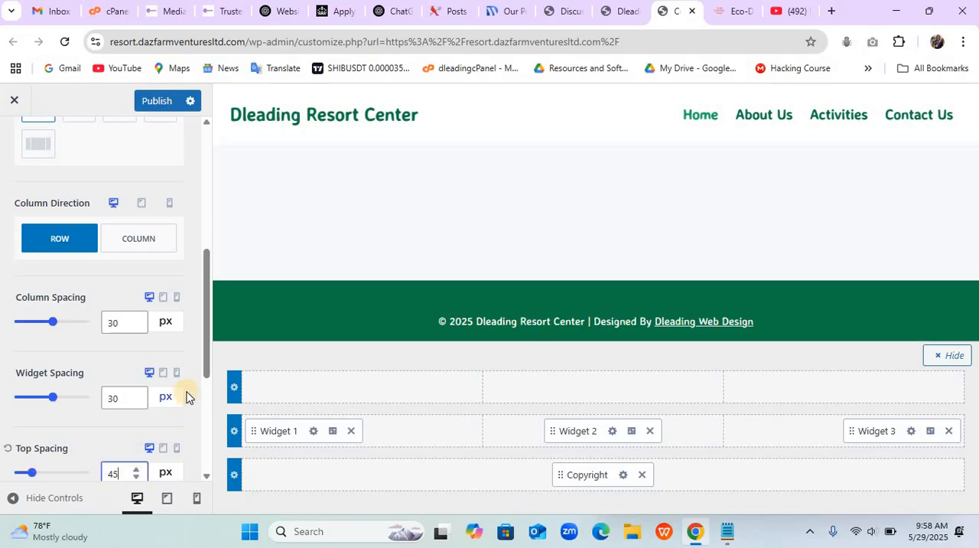
pyautogui.scroll(-1, 205, 356)
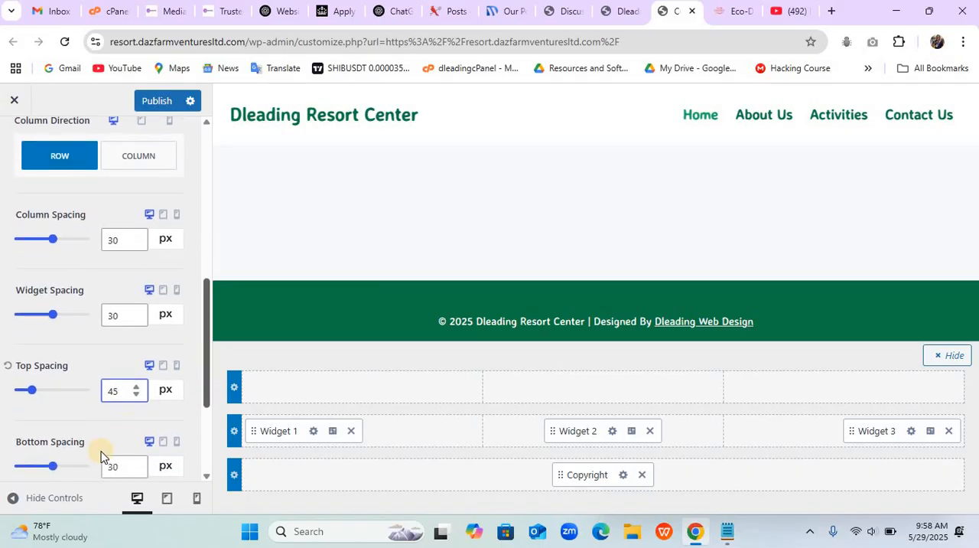
pyautogui.moveTo(73, 468); pyautogui.dragTo(0, 465)
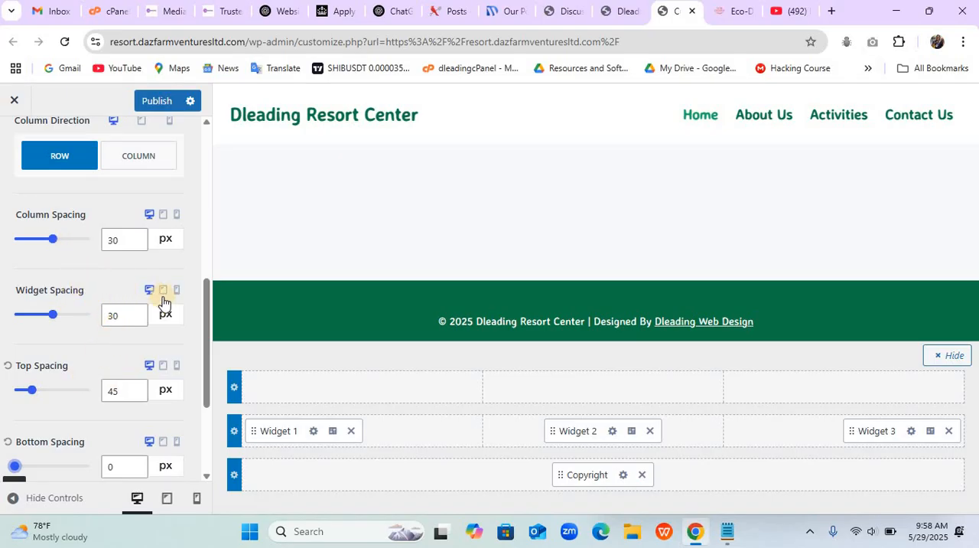
# - Set the widget title and widget content colors of the footer's middle row to the white palette color
pyautogui.moveTo(205, 314); pyautogui.dragTo(204, 164)
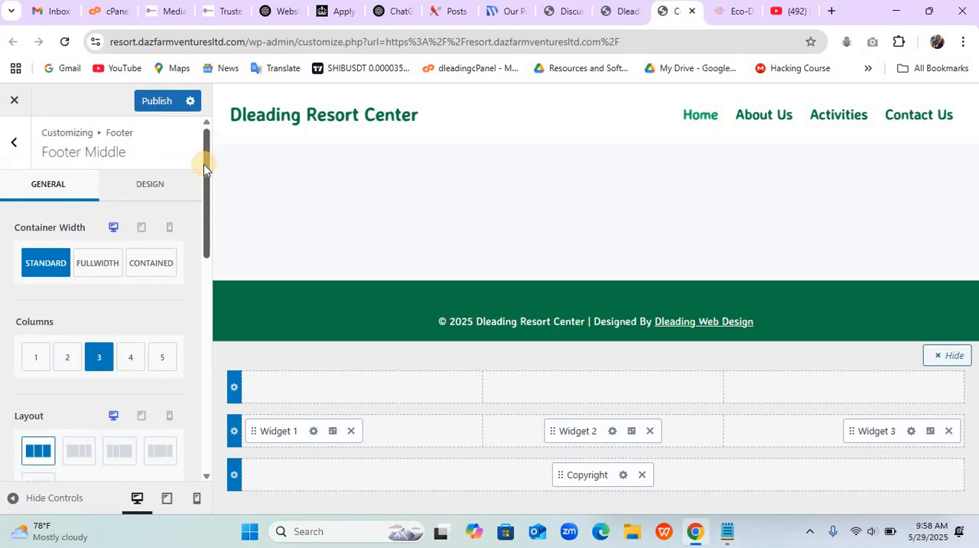
pyautogui.click(123, 186)
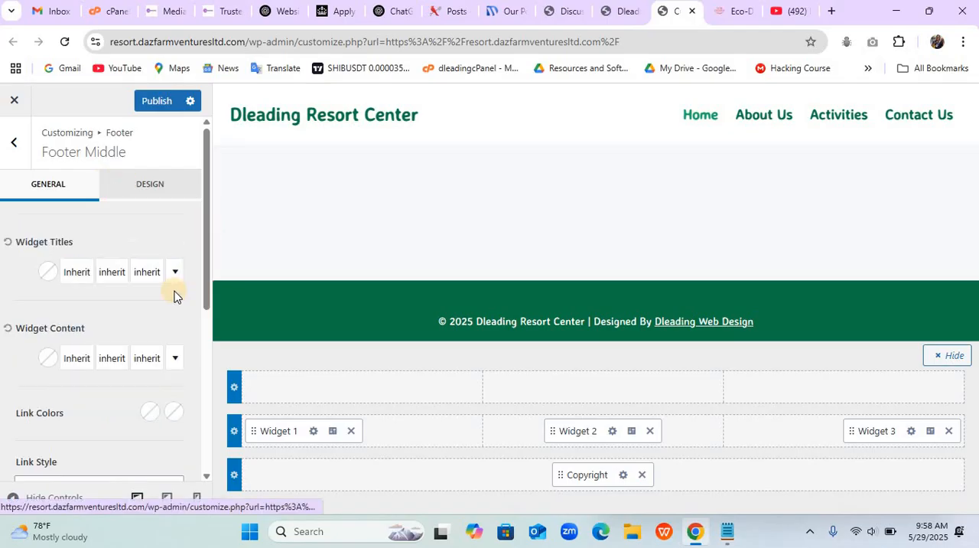
pyautogui.click(49, 280)
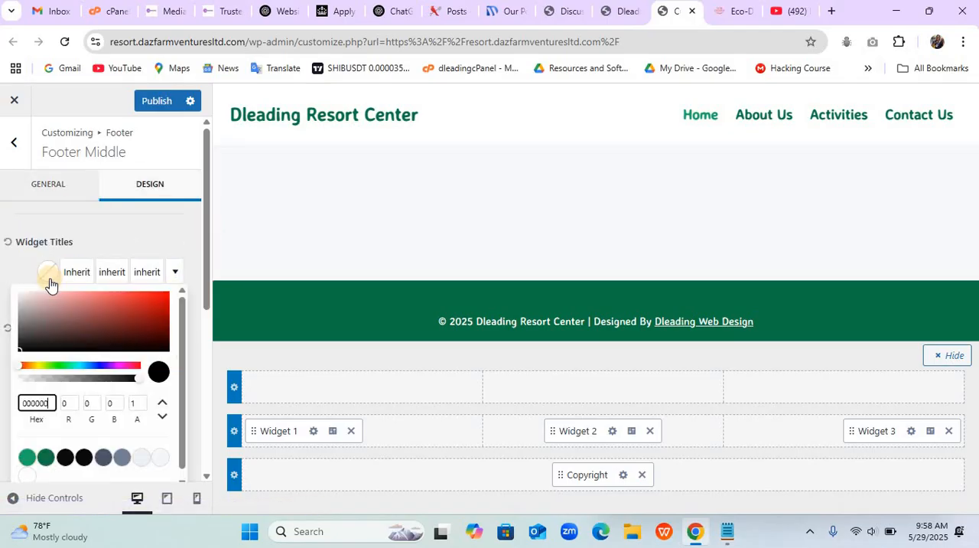
pyautogui.click(27, 462)
pyautogui.click(84, 244)
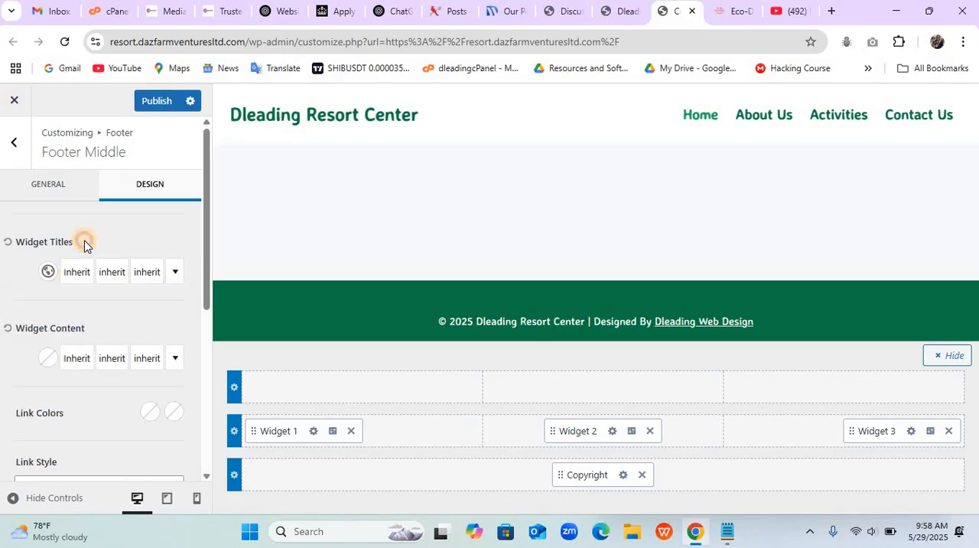
pyautogui.click(47, 359)
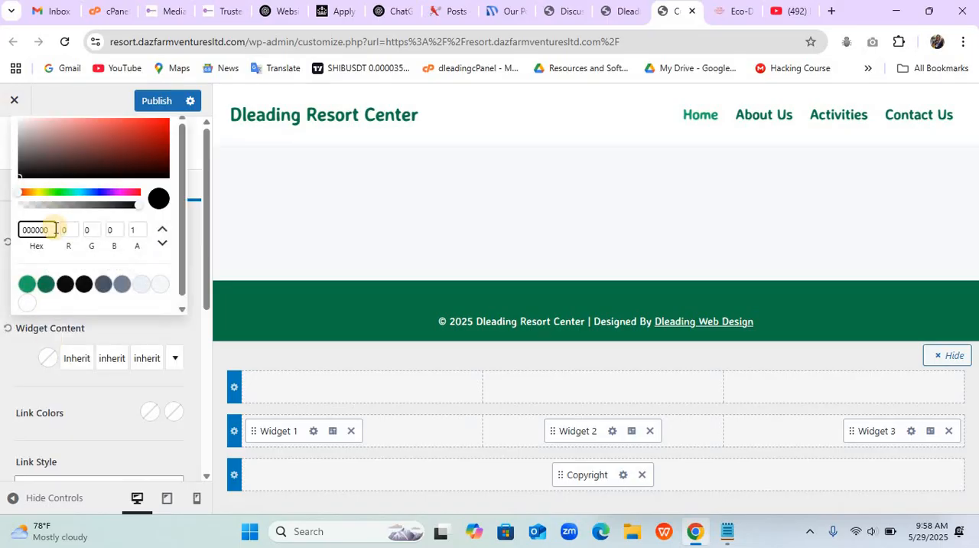
pyautogui.click(27, 303)
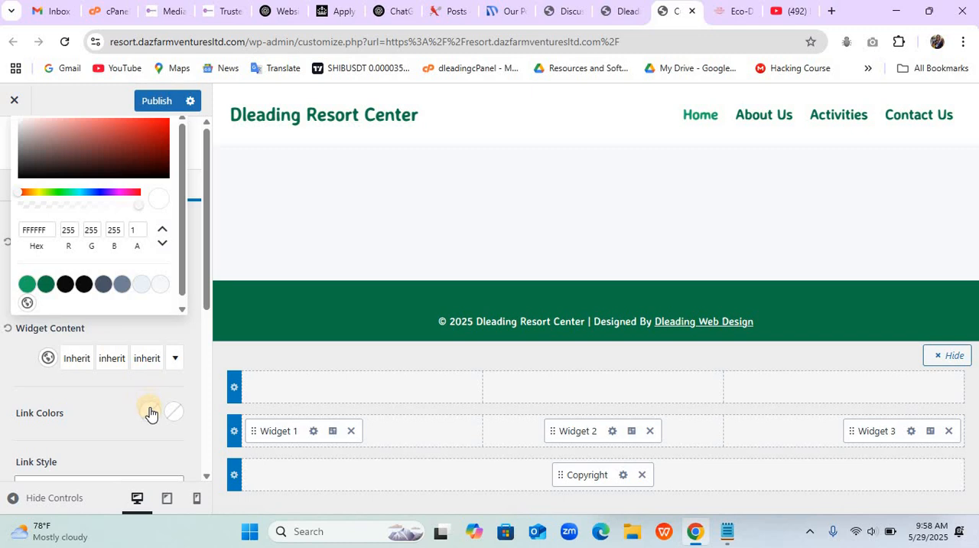
# - Set both link colors of the footer's middle row to white (FFFFFF) and publish the customizations
pyautogui.click(150, 413)
pyautogui.click(27, 382)
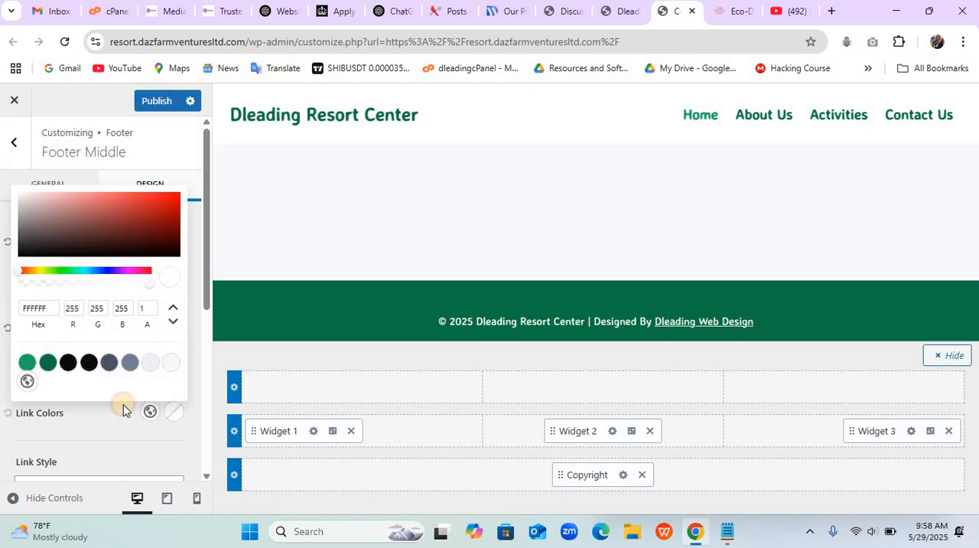
pyautogui.click(173, 411)
pyautogui.click(173, 411)
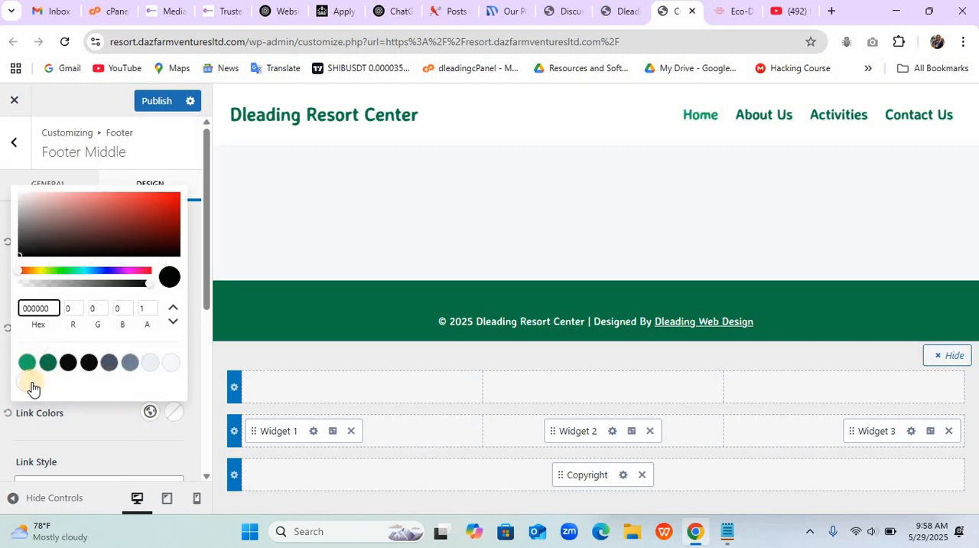
pyautogui.click(28, 383)
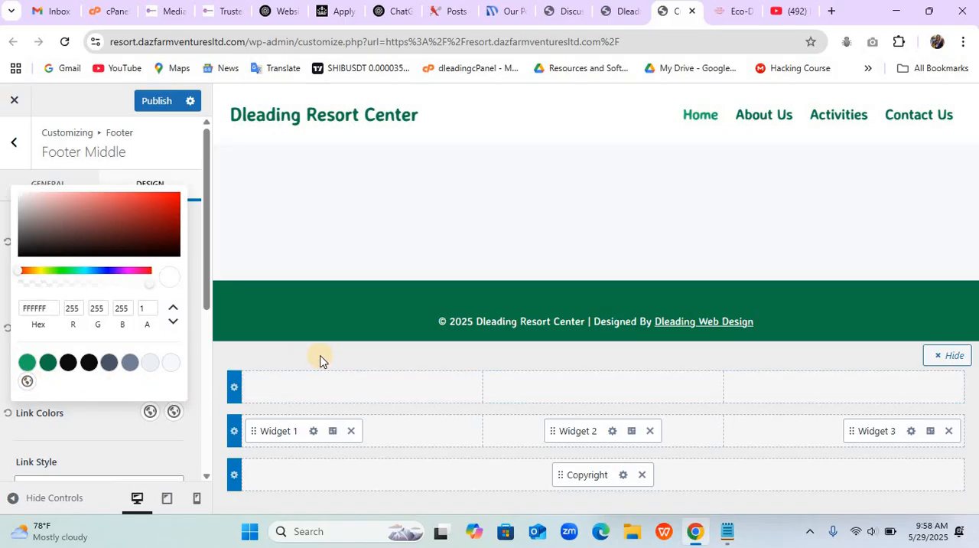
pyautogui.click(159, 102)
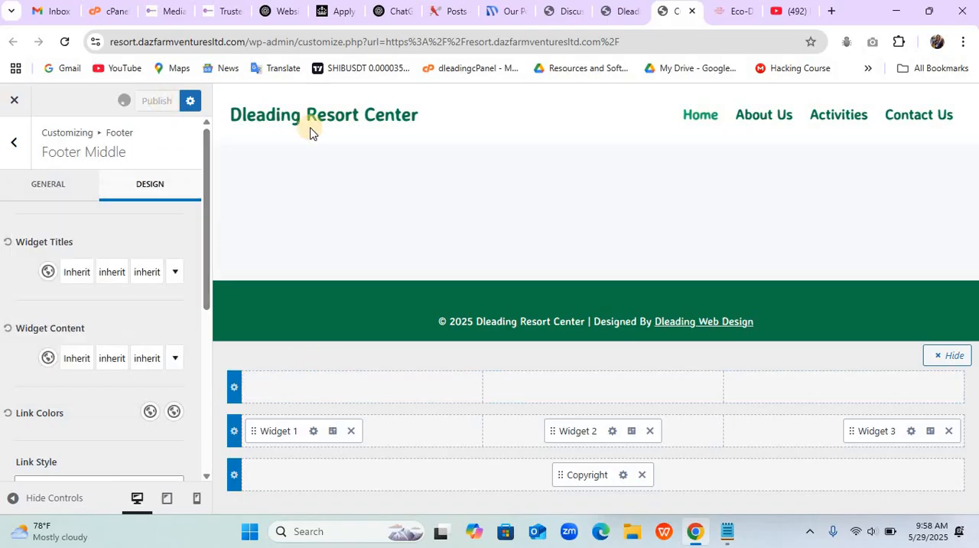
# - Copy the "Who We Are" text from the Eco-Dazfarm site's footer, from its beginning through "breathtaking location."
pyautogui.click(621, 10)
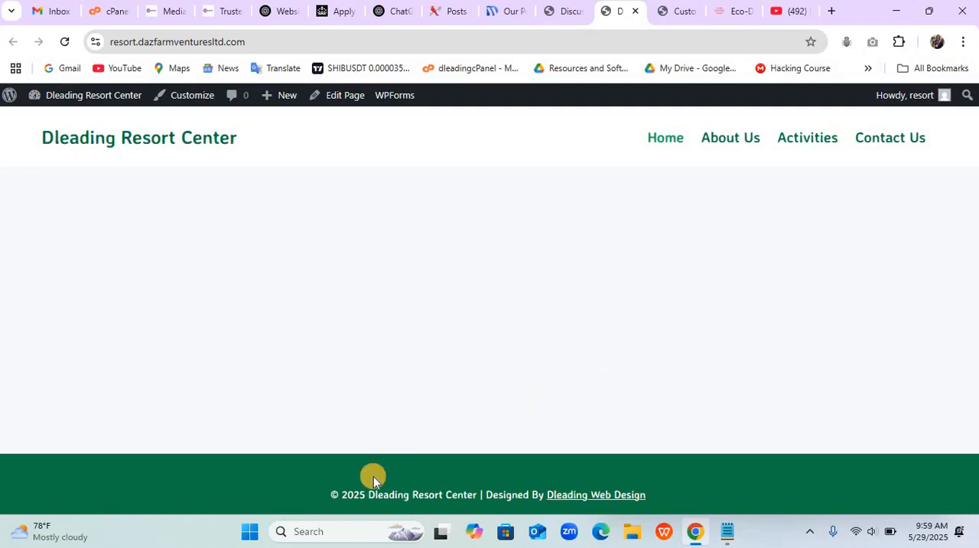
pyautogui.click(719, 15)
pyautogui.scroll(-8, 456, 472)
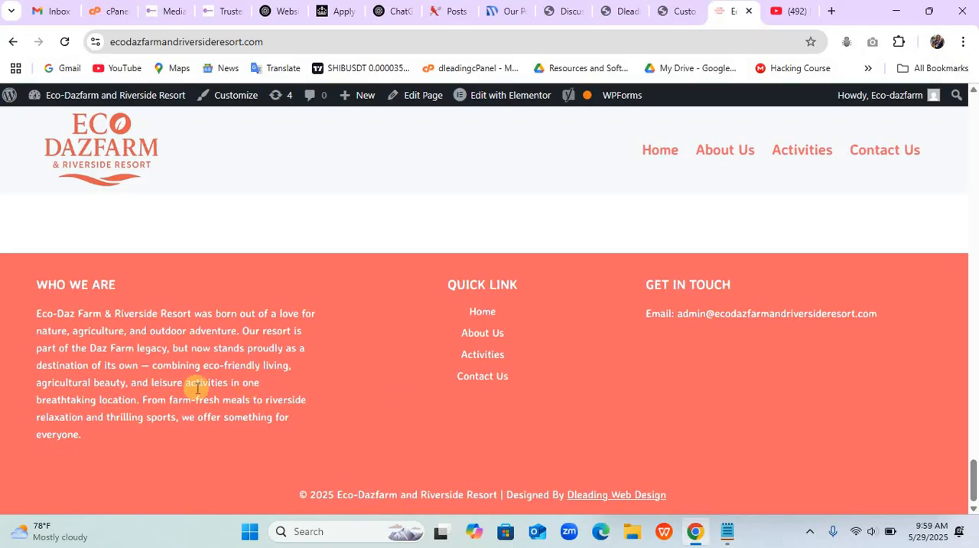
pyautogui.moveTo(36, 313); pyautogui.dragTo(111, 436)
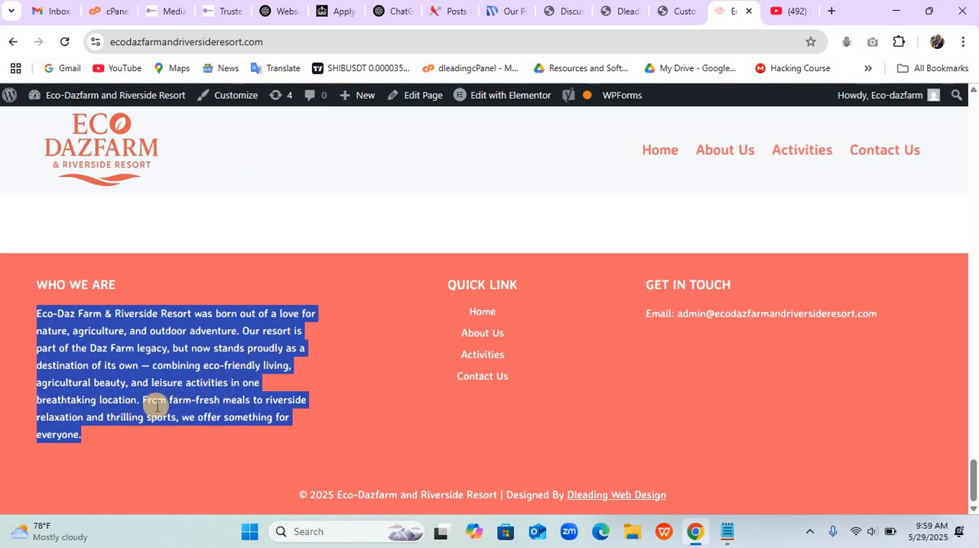
pyautogui.moveTo(142, 399); pyautogui.dragTo(37, 304)
pyautogui.hotkey('ctrl', 'c')
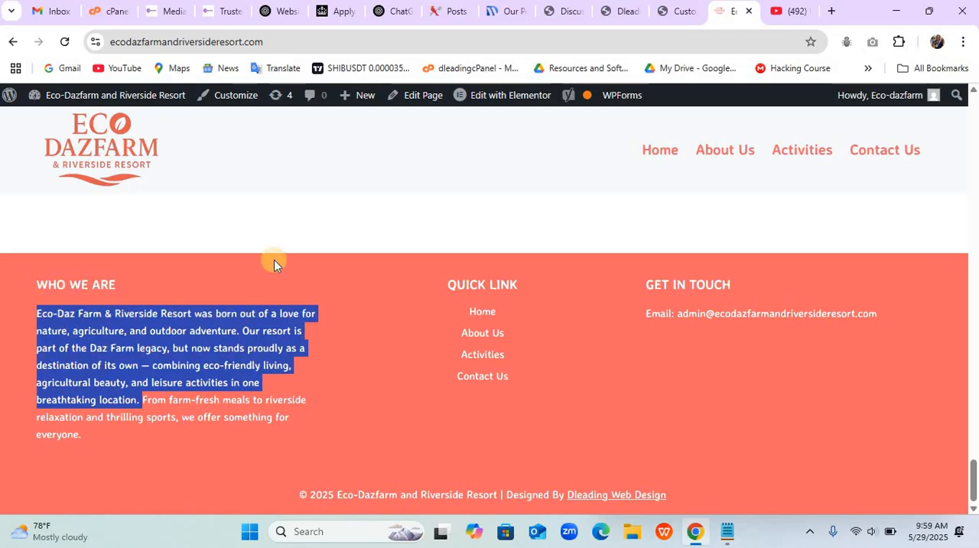
# - Open the Widgets screen in the Dleading Resort Center admin and add a Text widget to Footer 1
pyautogui.click(615, 23)
pyautogui.click(572, 14)
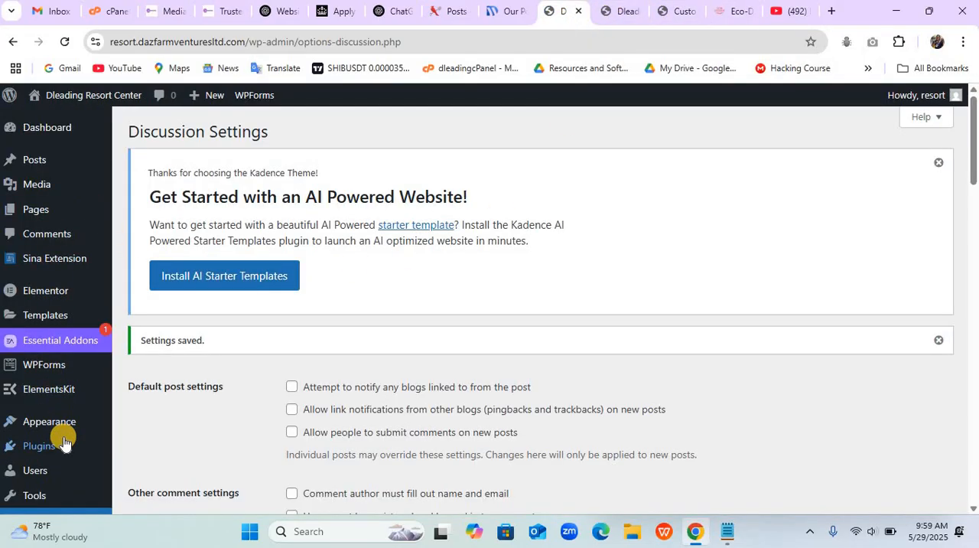
pyautogui.moveTo(66, 425)
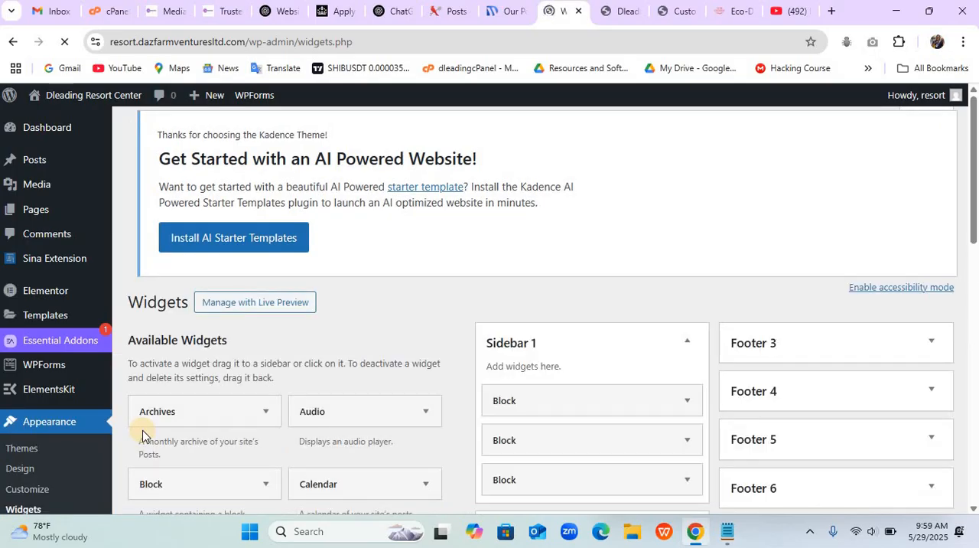
pyautogui.scroll(-5, 143, 435)
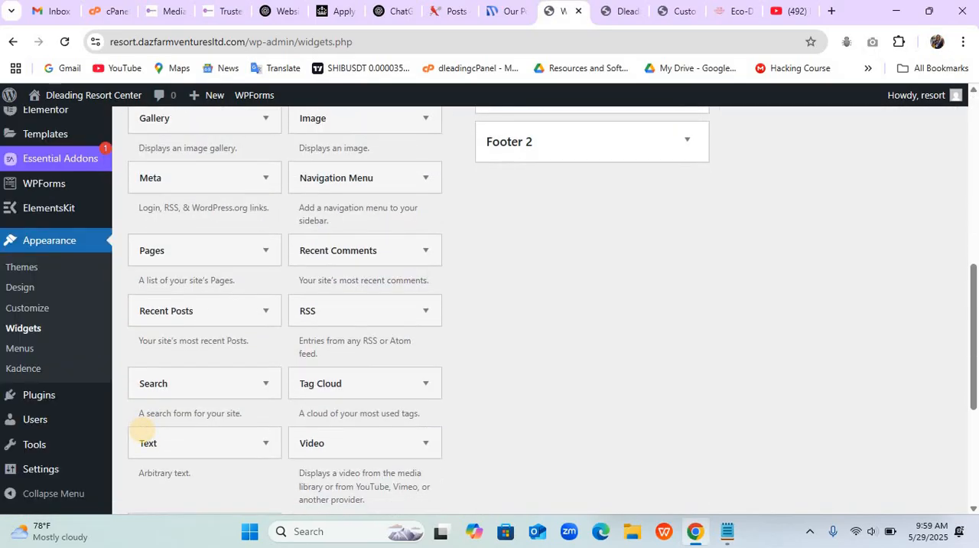
pyautogui.scroll(-2, 143, 435)
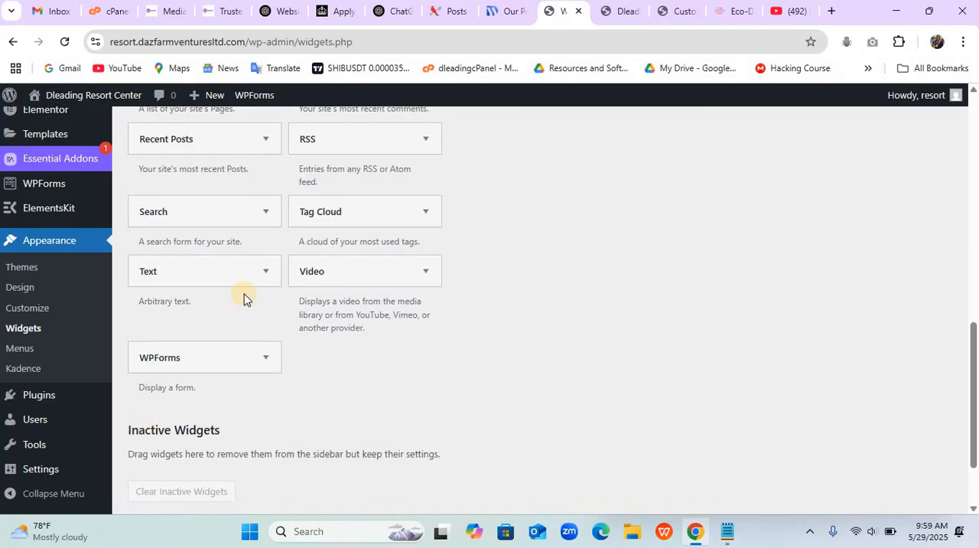
pyautogui.click(228, 281)
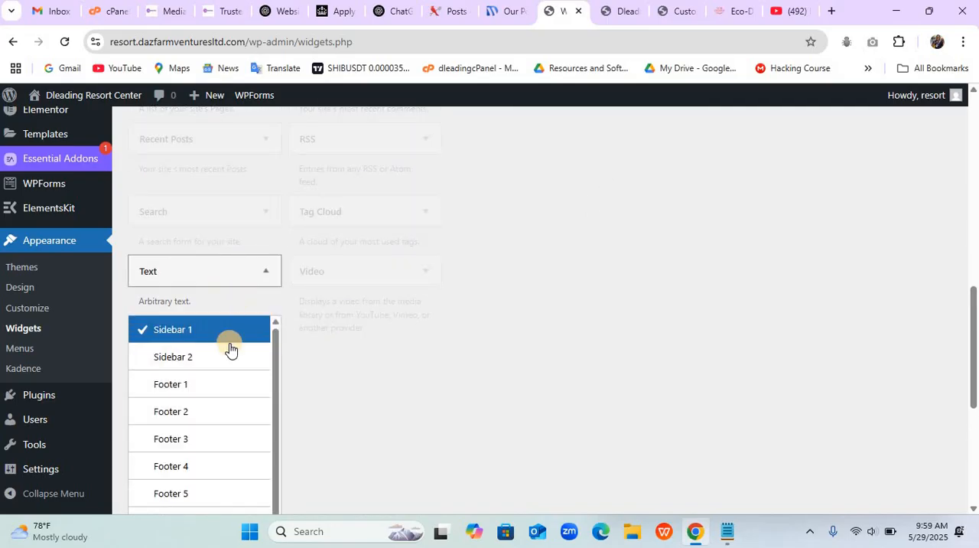
pyautogui.click(178, 385)
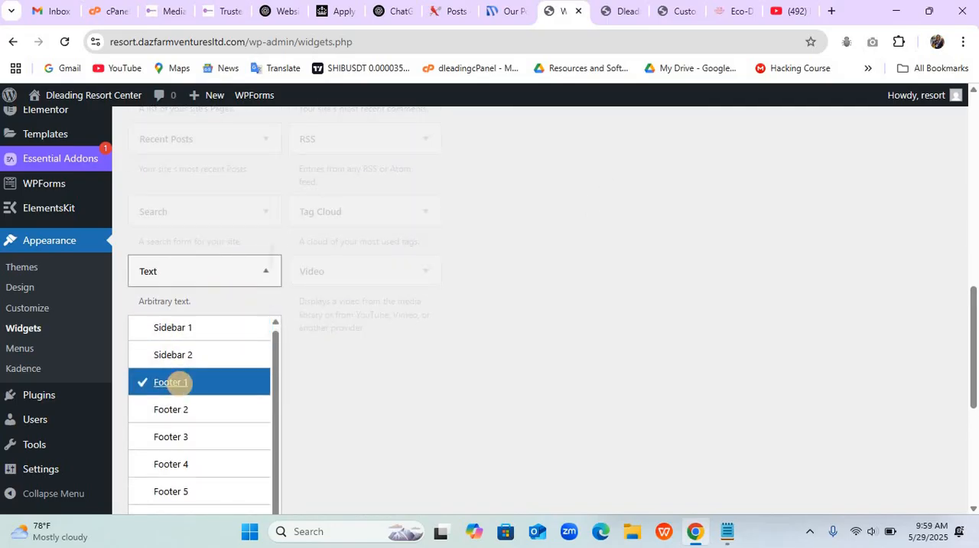
pyautogui.scroll(-2, 173, 383)
pyautogui.click(228, 377)
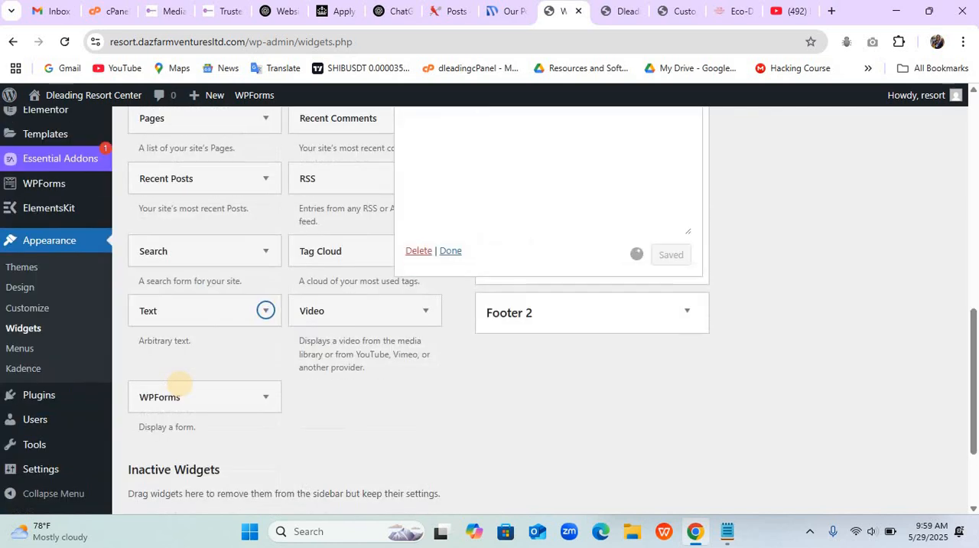
# - Title the Footer 1 Text widget "Who We Are", paste the copied resort description as its content, and save it
pyautogui.scroll(2, 179, 384)
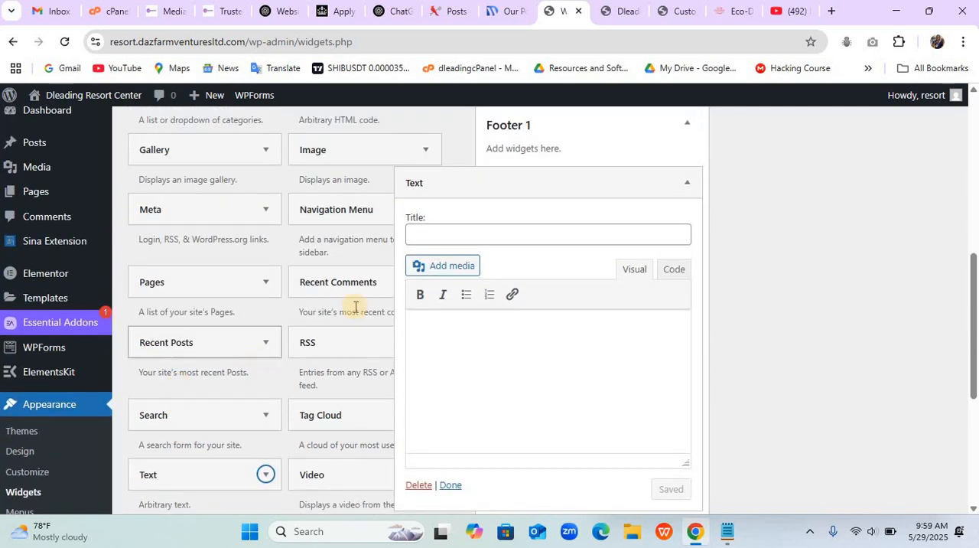
pyautogui.click(483, 236)
pyautogui.write('Who We Are')
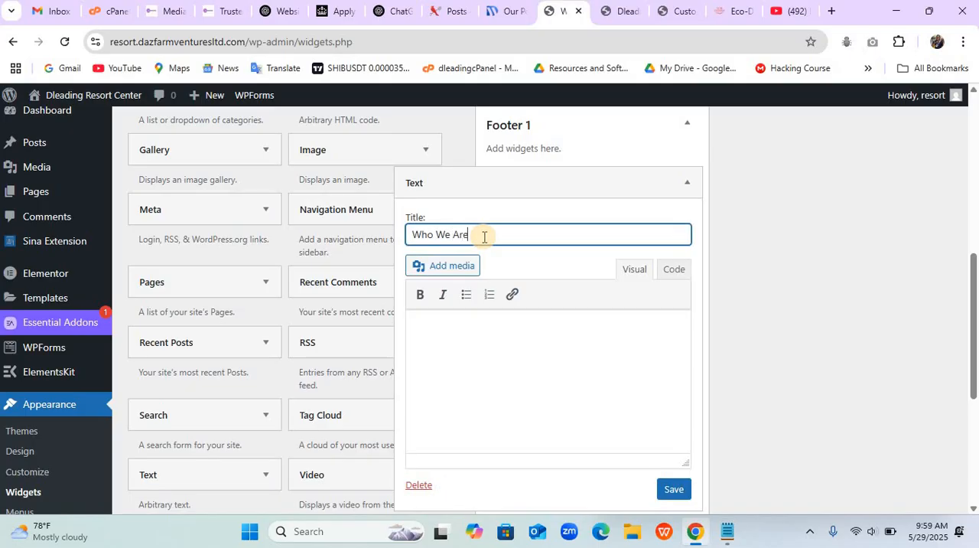
pyautogui.click(480, 335)
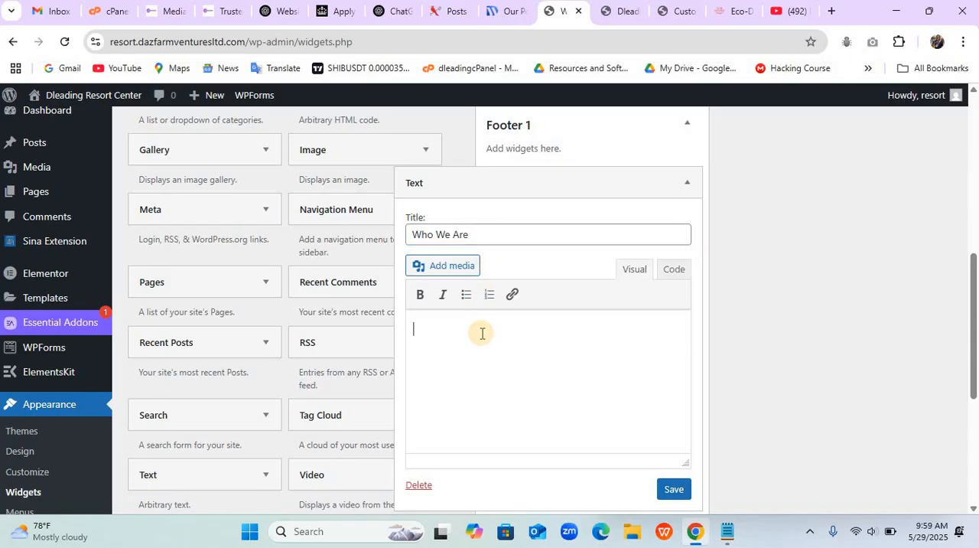
pyautogui.hotkey('ctrl', 'v')
pyautogui.click(672, 491)
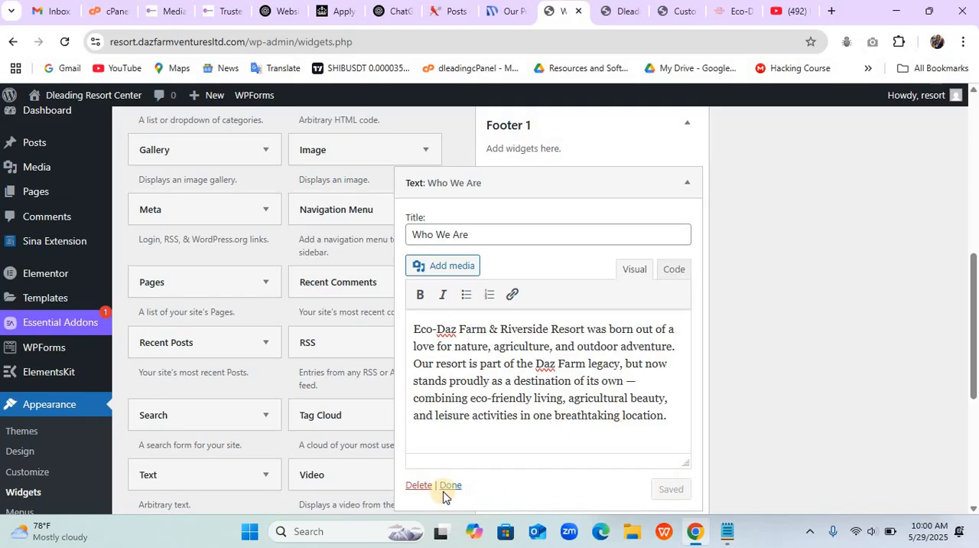
pyautogui.click(451, 486)
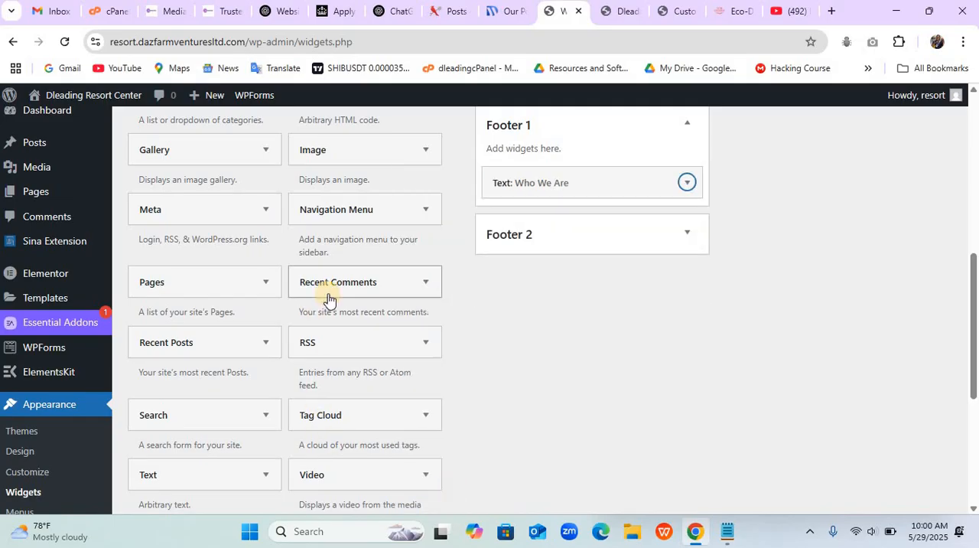
# - Add a Navigation Menu widget to Footer 2
pyautogui.click(348, 212)
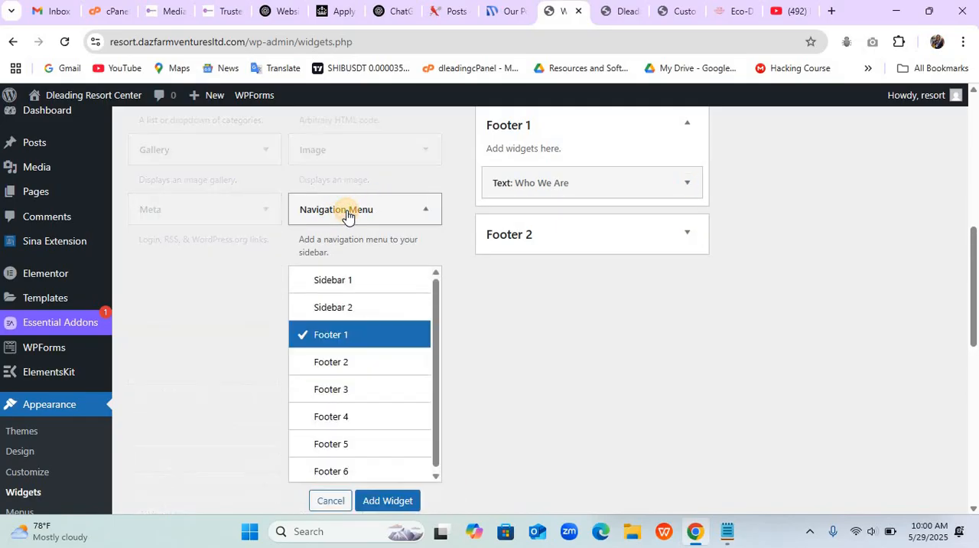
pyautogui.click(333, 364)
pyautogui.click(389, 501)
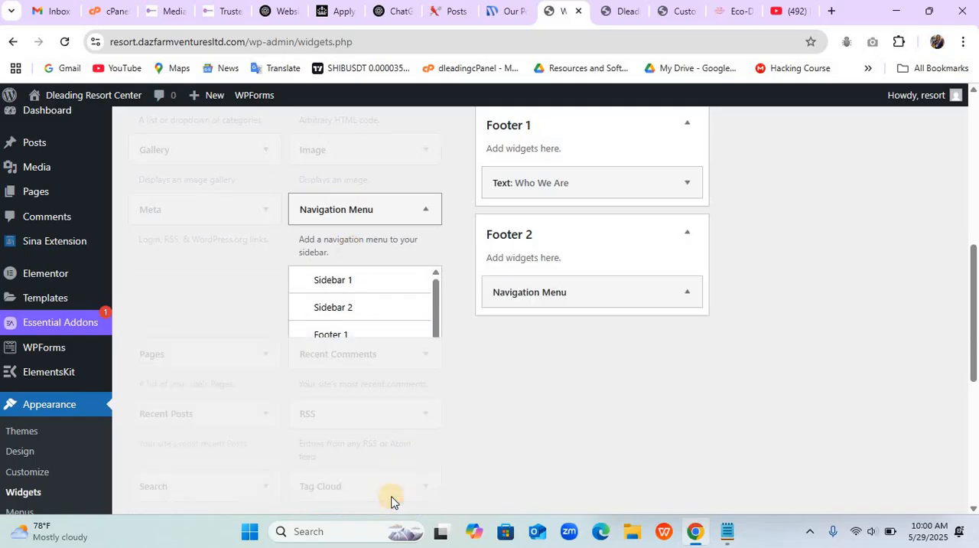
# - Title the Footer 2 Navigation Menu widget "Quick Link", assign it the Main Menu, and save it
pyautogui.click(550, 342)
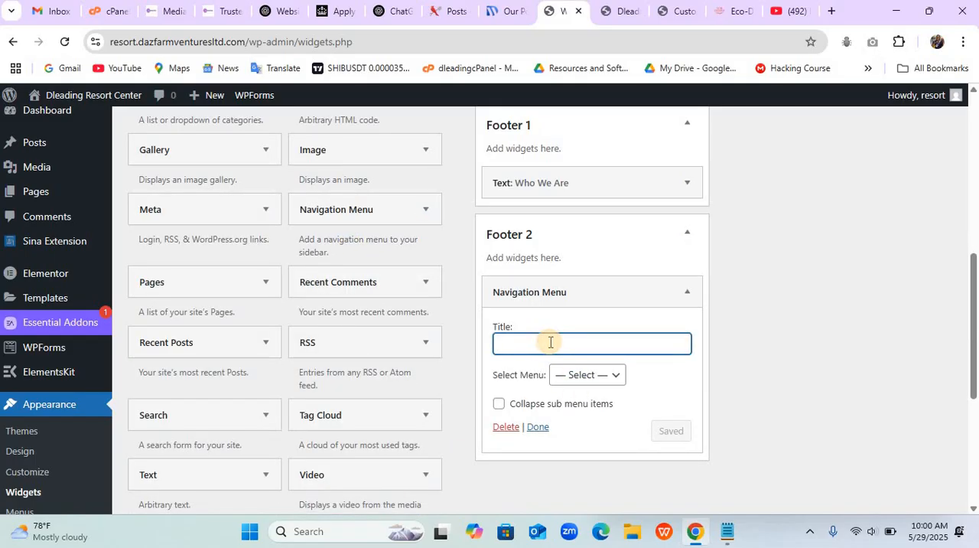
pyautogui.write('Quick Link')
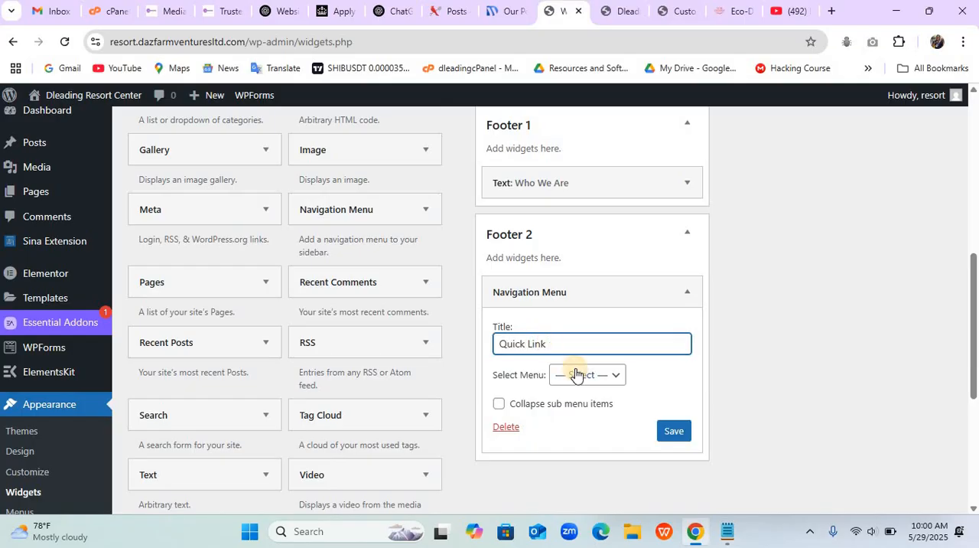
pyautogui.click(579, 374)
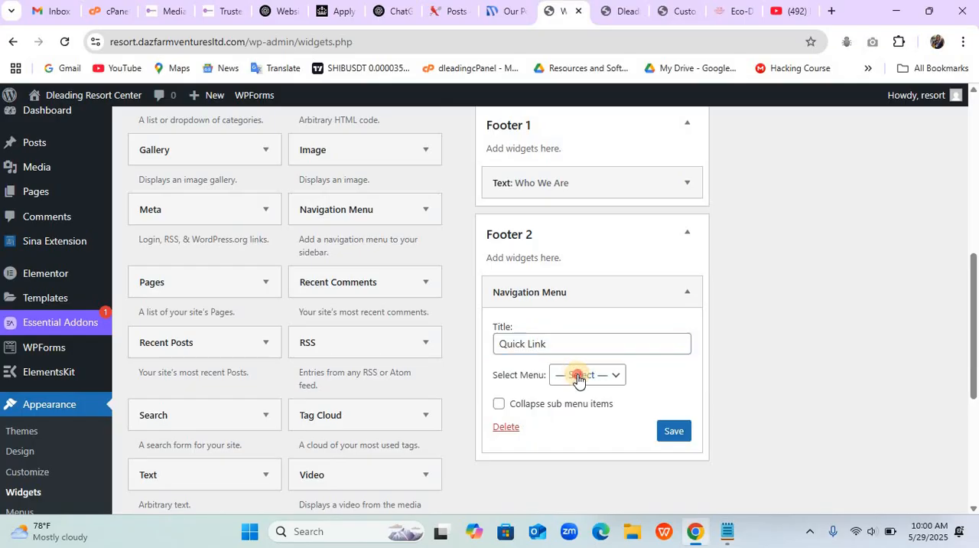
pyautogui.click(584, 415)
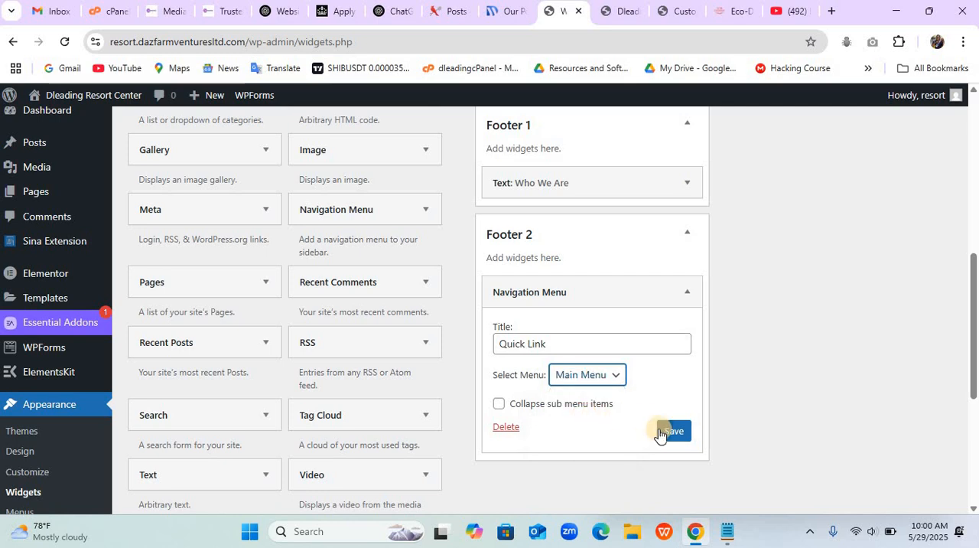
pyautogui.click(667, 433)
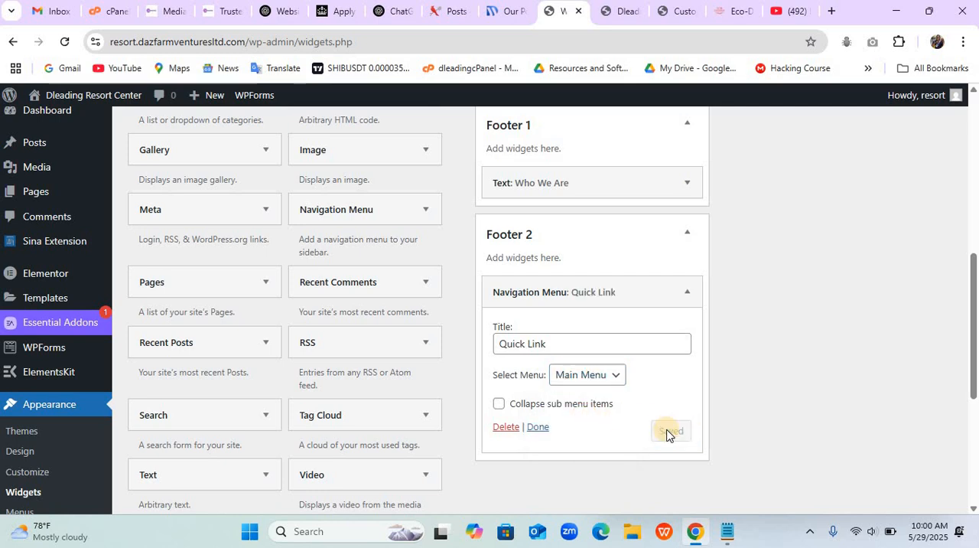
pyautogui.click(540, 428)
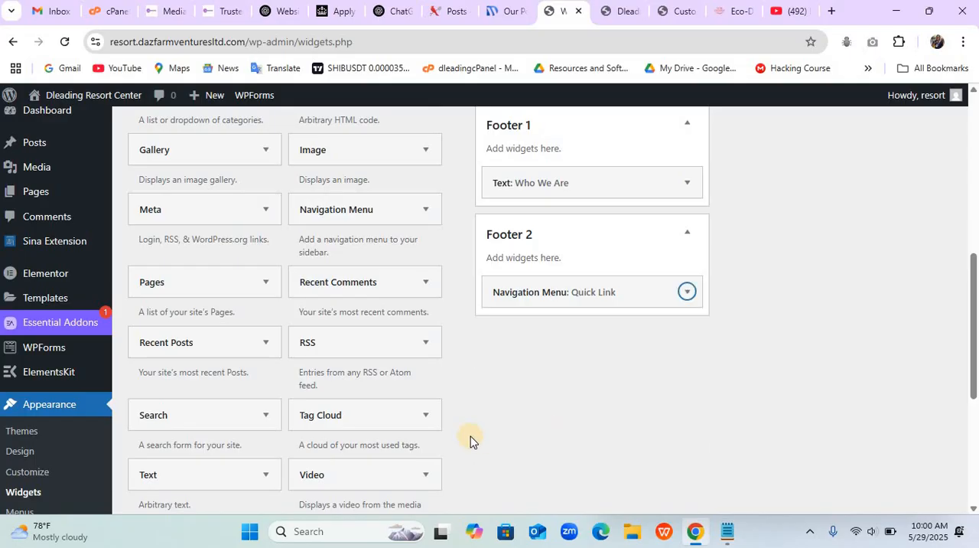
# - Add a Text widget to Footer 3 and title it "Get In Touch"
pyautogui.scroll(-3, 476, 413)
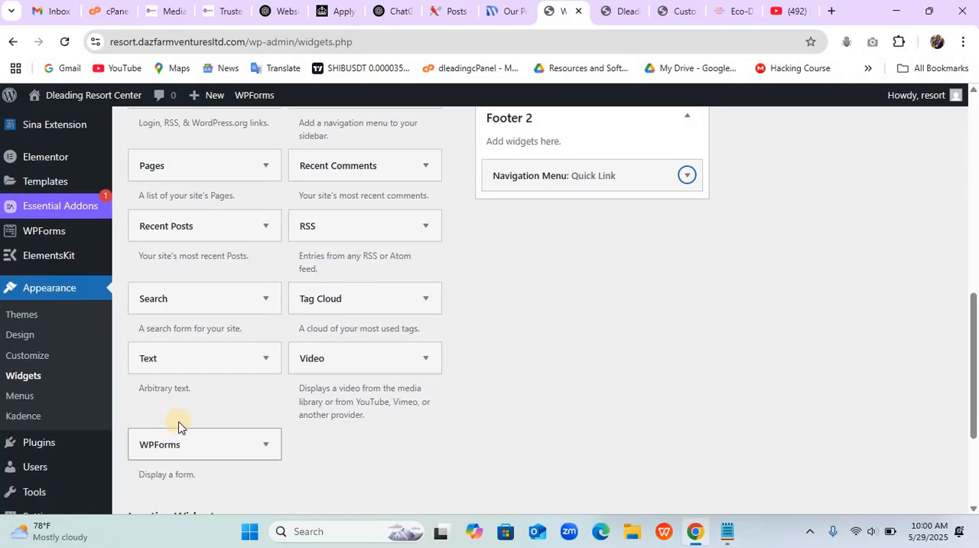
pyautogui.click(176, 369)
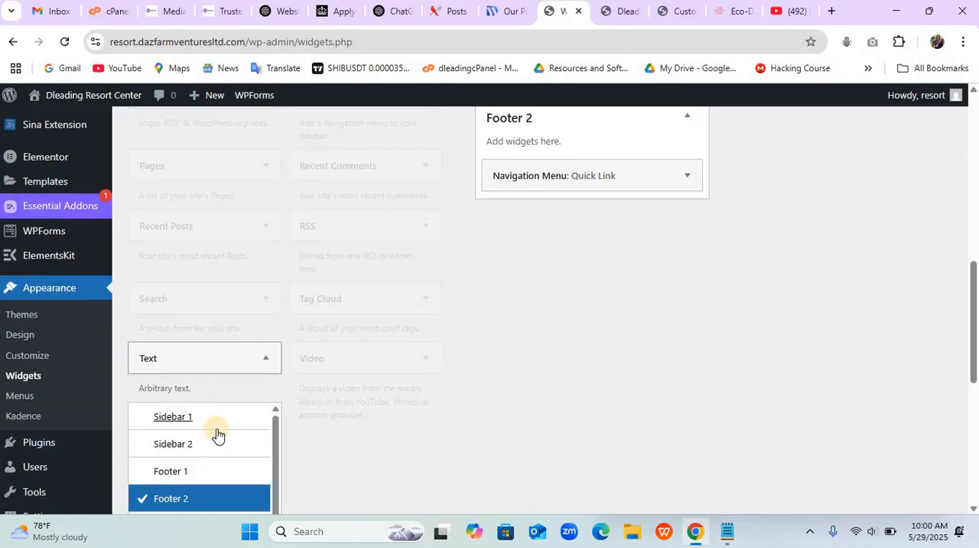
pyautogui.scroll(-3, 216, 428)
pyautogui.click(187, 344)
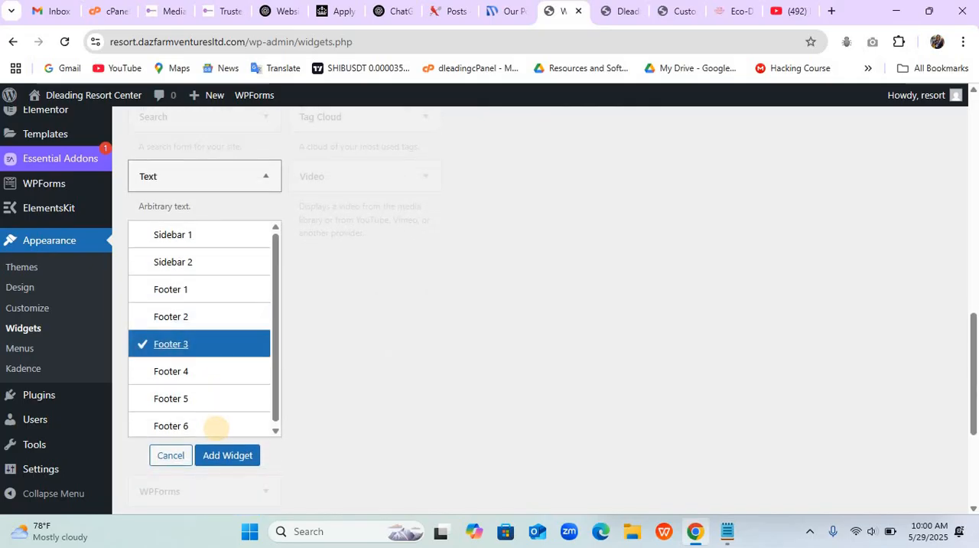
pyautogui.click(222, 453)
pyautogui.scroll(4, 216, 429)
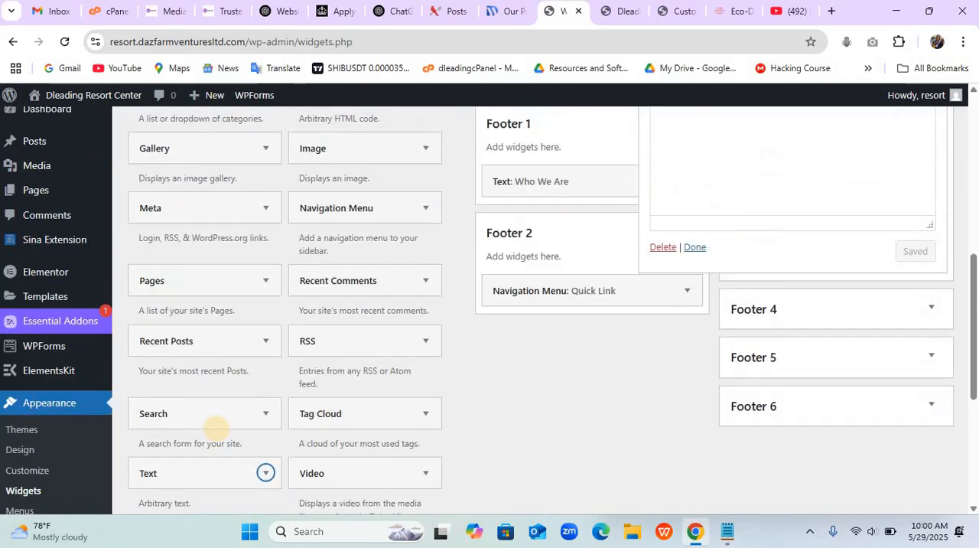
pyautogui.write('Gt')
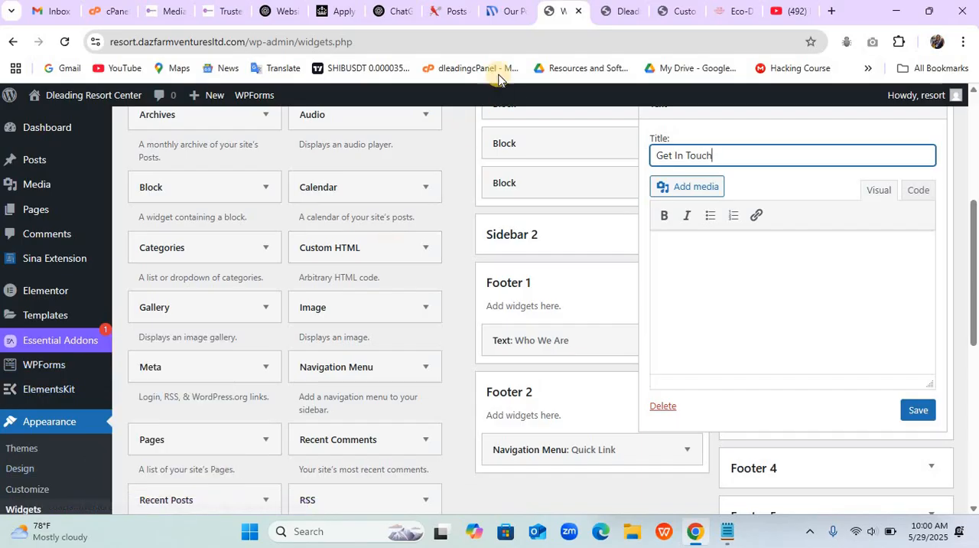
# - Copy the phone, email and address lines under Contact Information in the Dleading portfolio page's footer
pyautogui.click(500, 15)
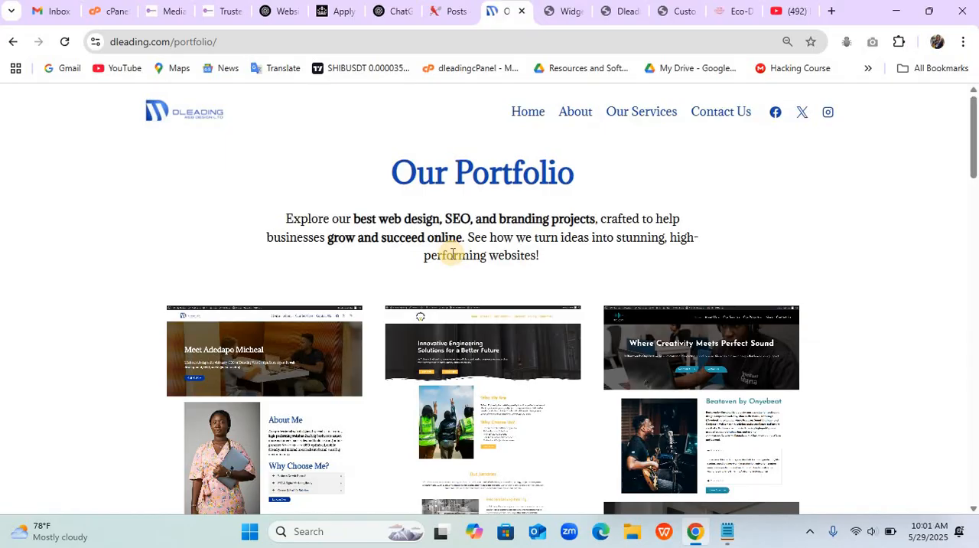
pyautogui.scroll(-7, 452, 253)
pyautogui.scroll(-10, 451, 252)
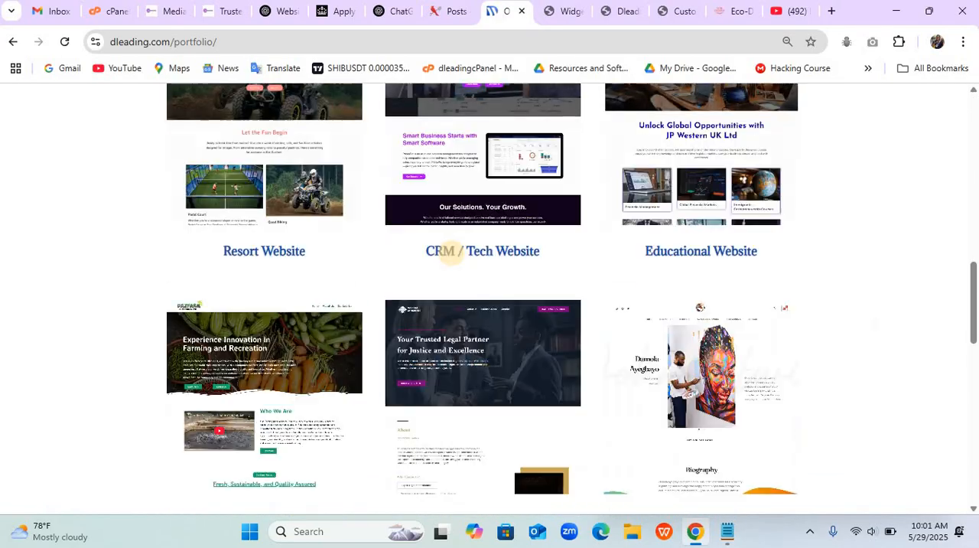
pyautogui.scroll(-10, 451, 252)
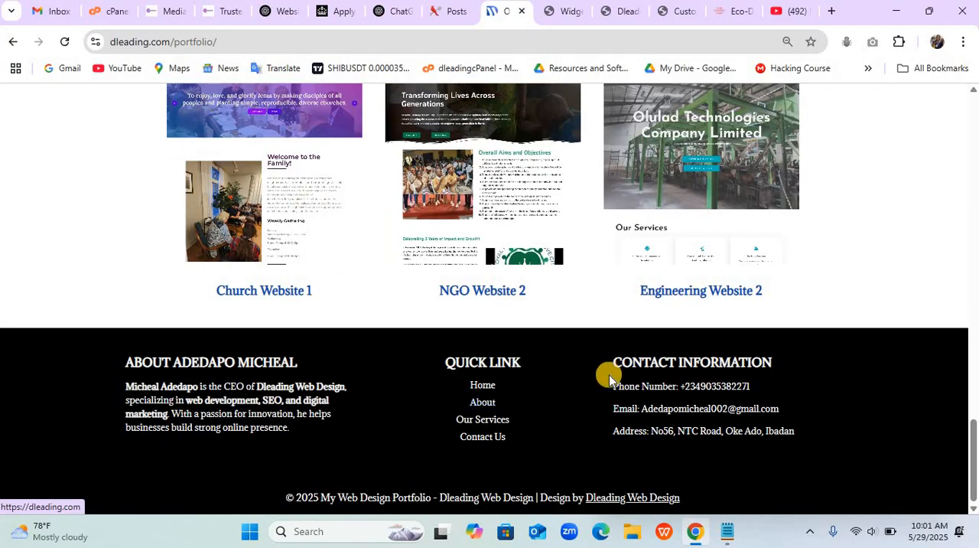
pyautogui.moveTo(606, 380); pyautogui.dragTo(801, 438)
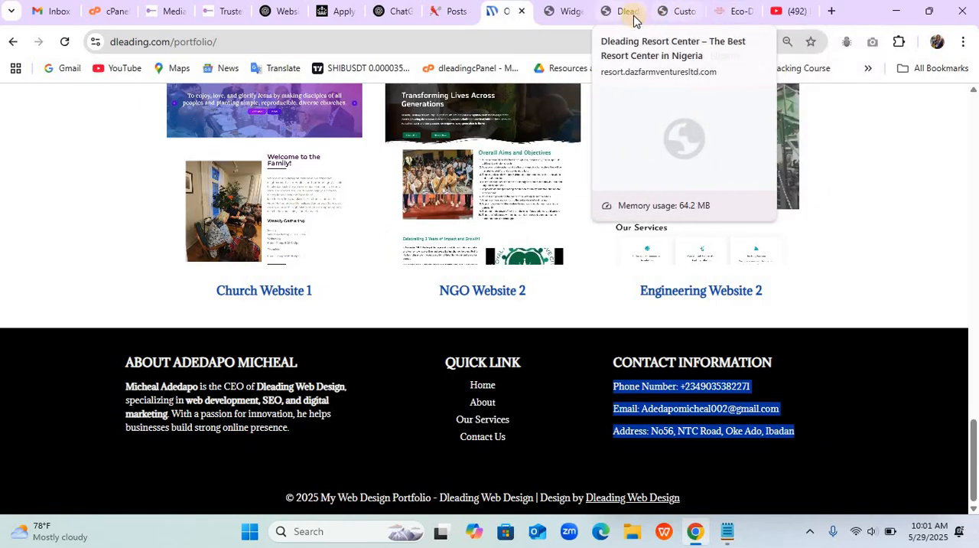
# - Paste the copied contact details into the Footer 3 "Get In Touch" widget on the Widgets screen and save it
pyautogui.click(579, 20)
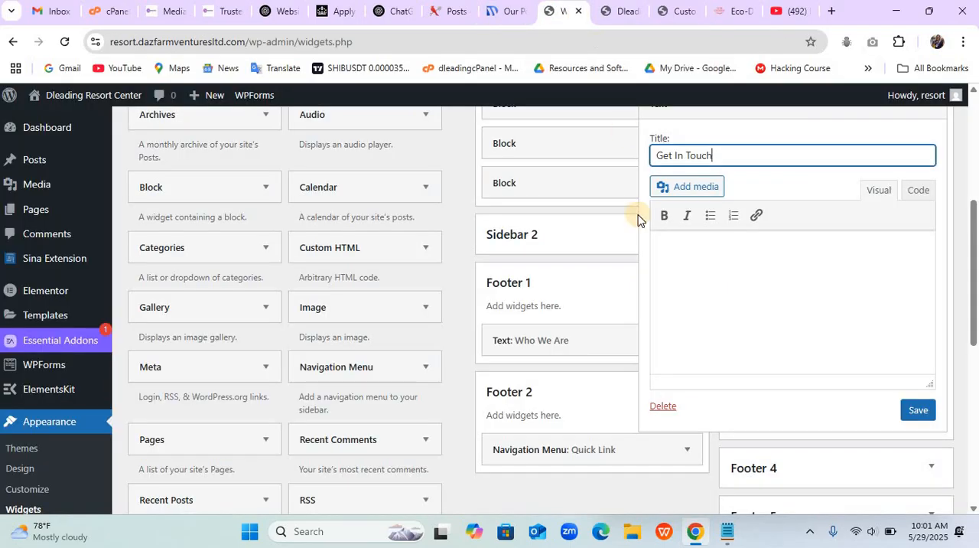
pyautogui.click(758, 262)
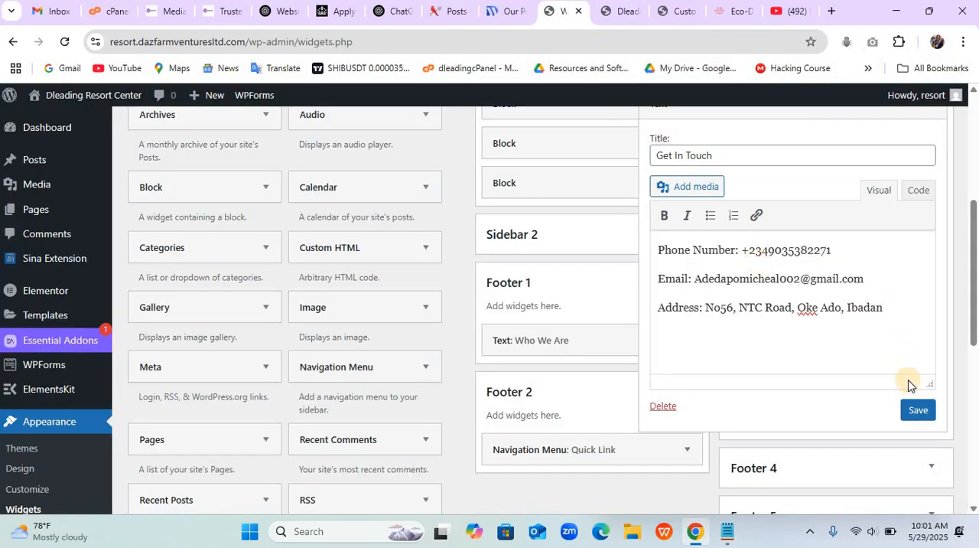
pyautogui.click(919, 407)
pyautogui.click(694, 406)
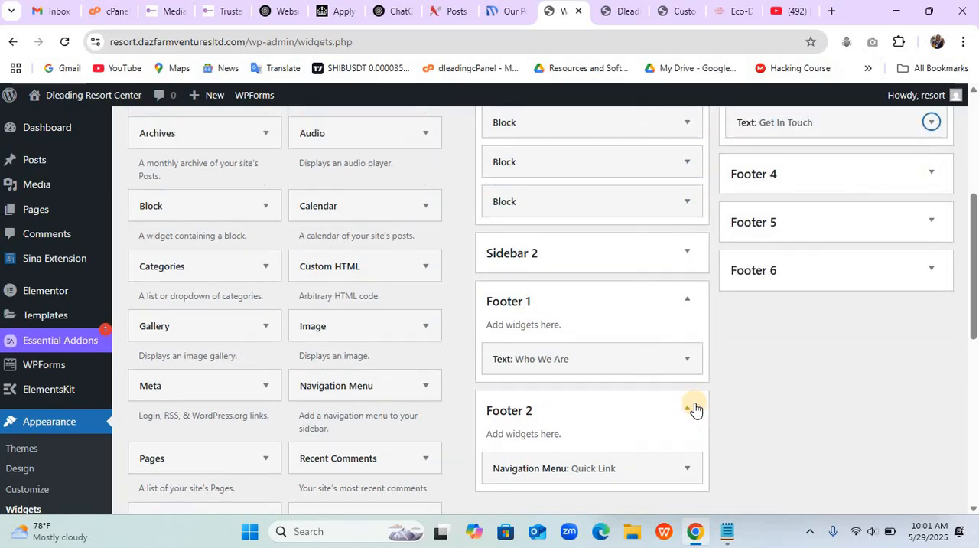
# - Set the footer's Middle Row Background to the dark green palette colour (#0D7746) in the Customizer and publish the change
pyautogui.click(608, 13)
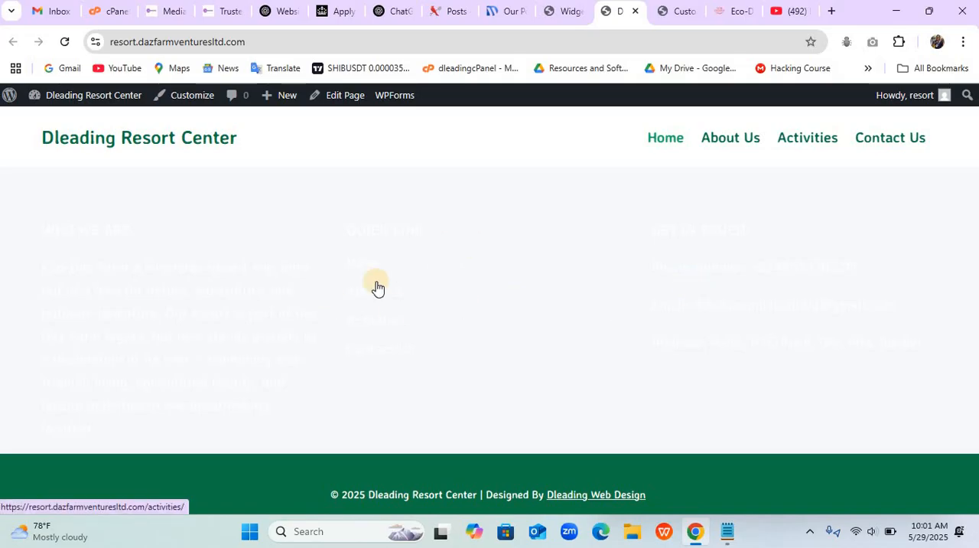
pyautogui.click(676, 12)
pyautogui.moveTo(278, 417)
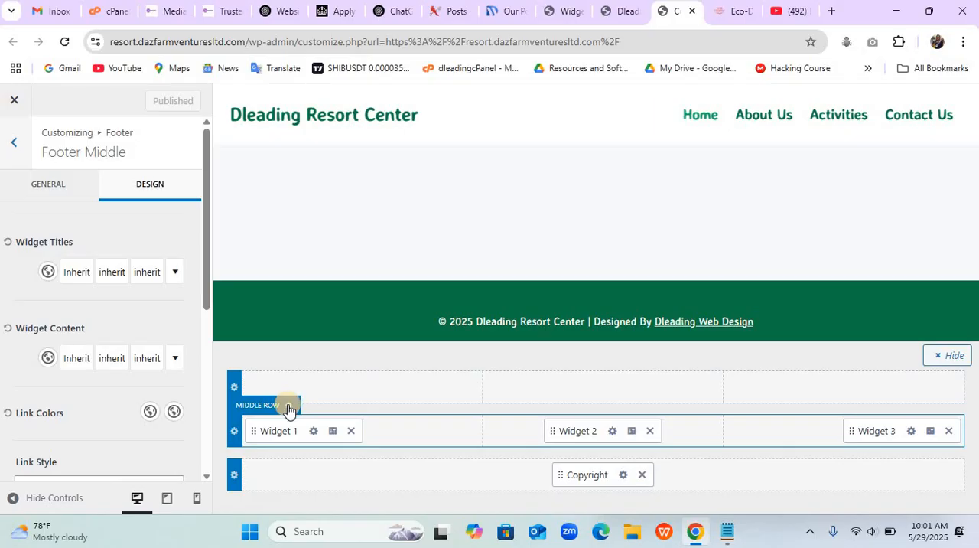
pyautogui.click(289, 411)
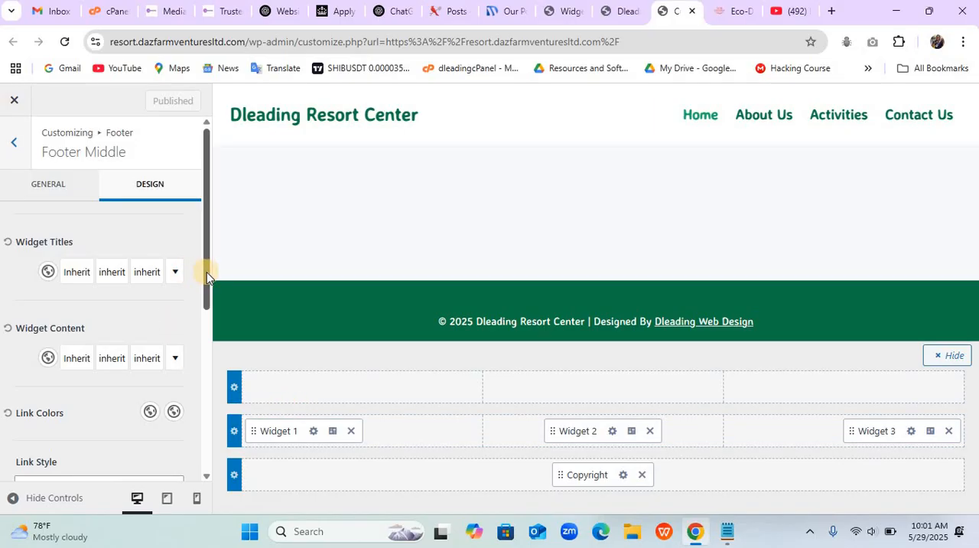
pyautogui.scroll(-2, 203, 323)
pyautogui.scroll(-5, 203, 323)
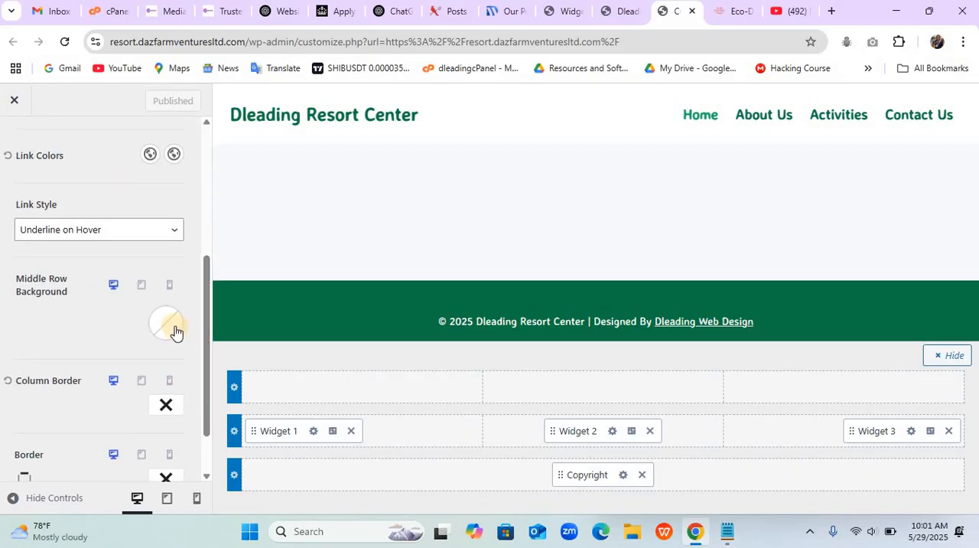
pyautogui.click(174, 331)
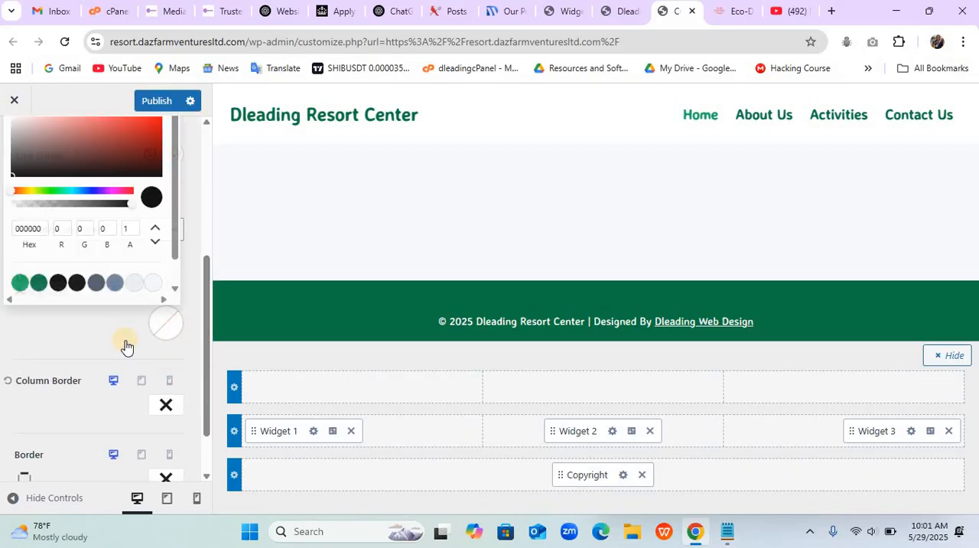
pyautogui.click(36, 283)
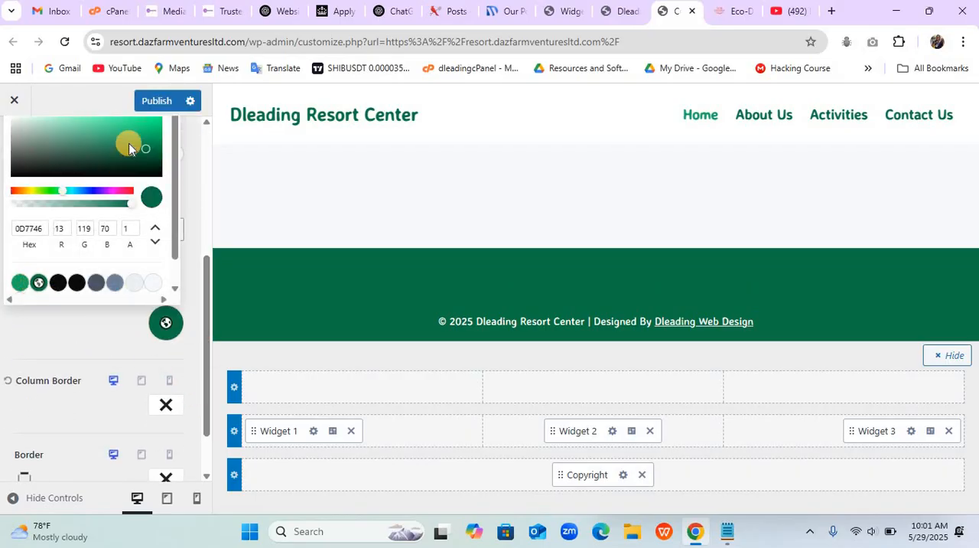
pyautogui.click(146, 102)
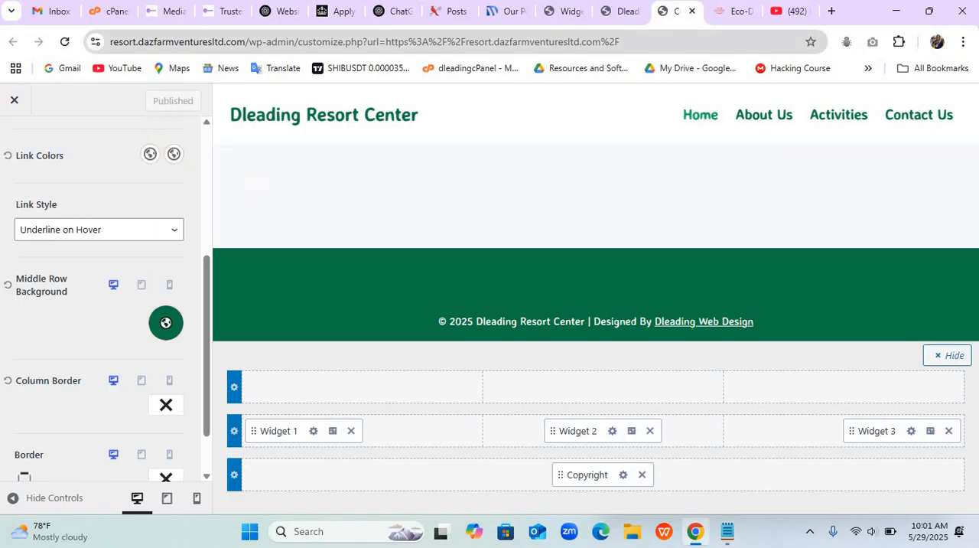
# - Refresh the Customizer and check the footer's three widget columns on the live resort homepage
pyautogui.click(619, 13)
pyautogui.click(677, 12)
pyautogui.click(64, 41)
pyautogui.click(607, 13)
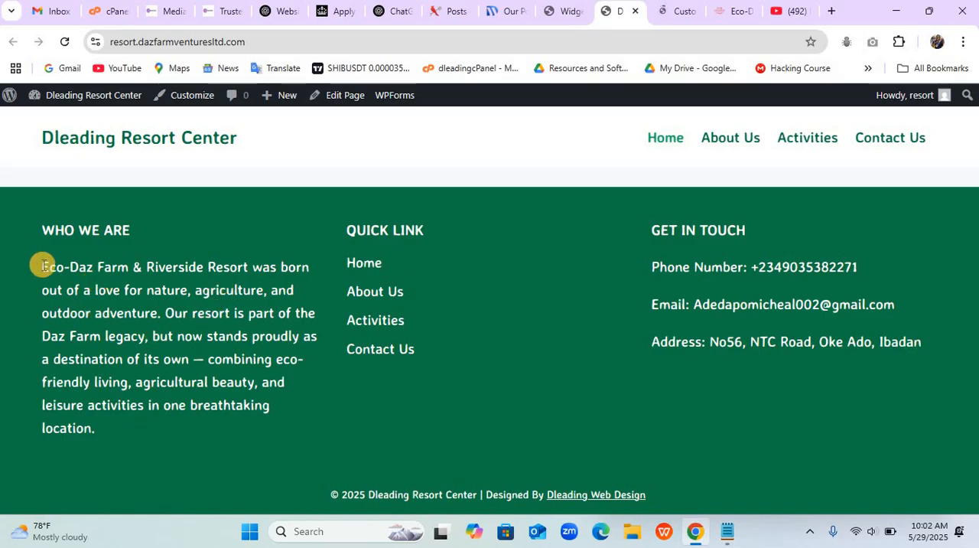
pyautogui.moveTo(42, 266); pyautogui.dragTo(584, 387)
pyautogui.click(589, 383)
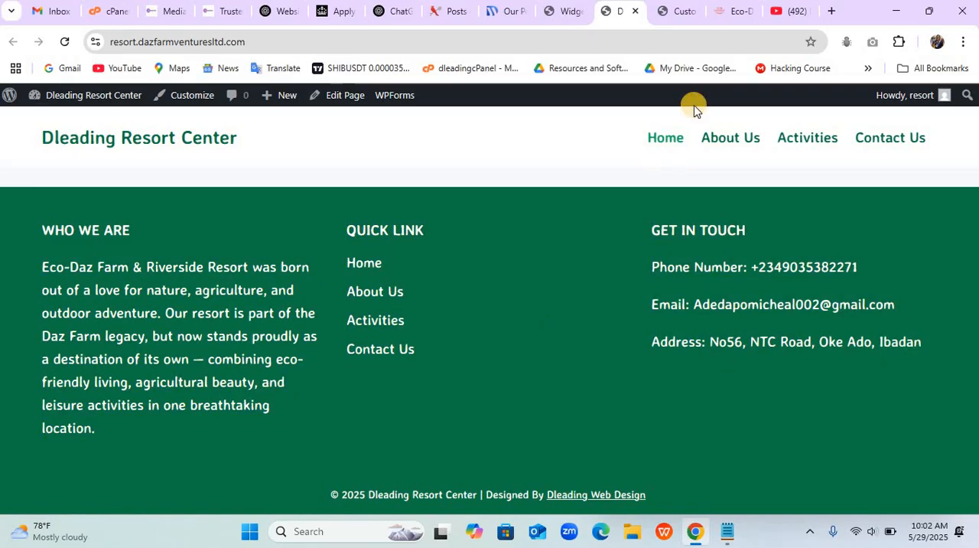
# - Set the footer middle row's Widget Content font size to 15 px in the Customizer
pyautogui.click(669, 20)
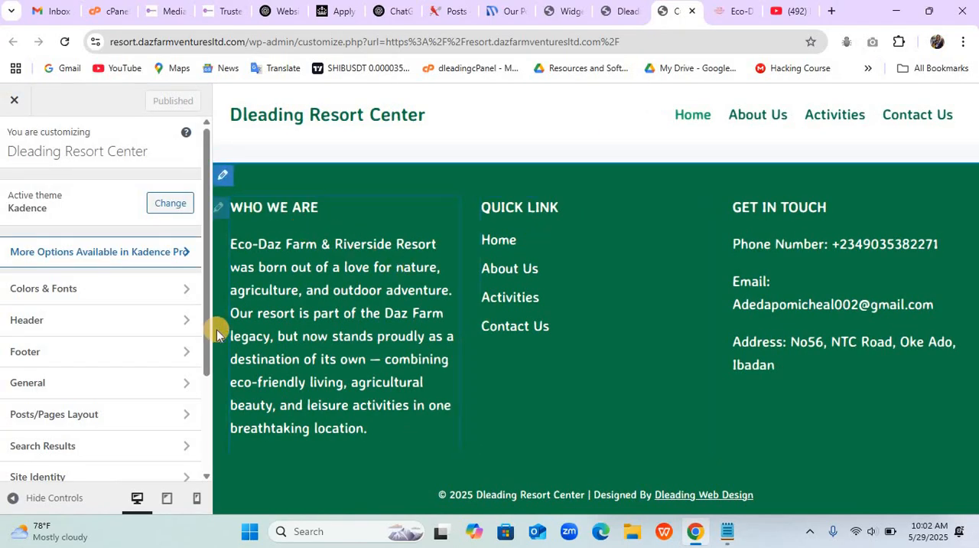
pyautogui.click(135, 356)
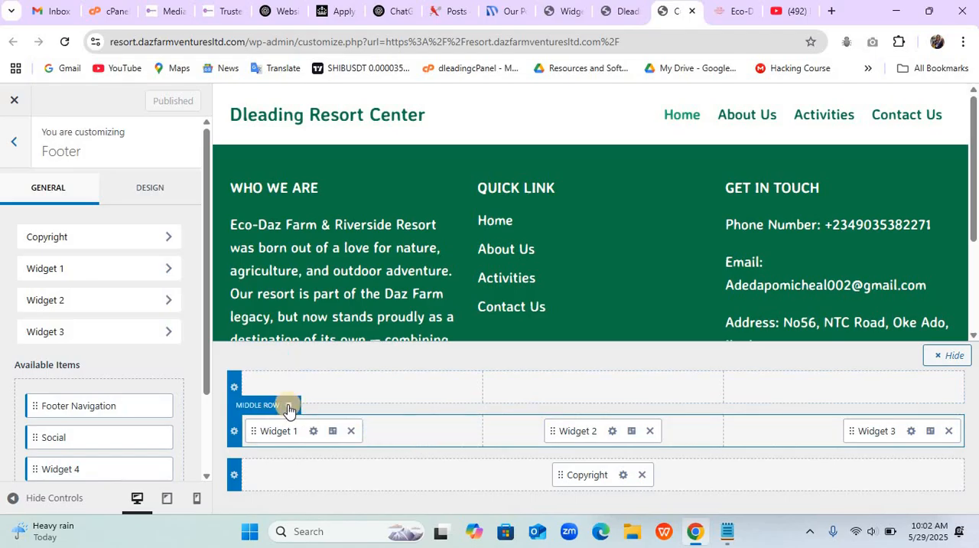
pyautogui.click(289, 411)
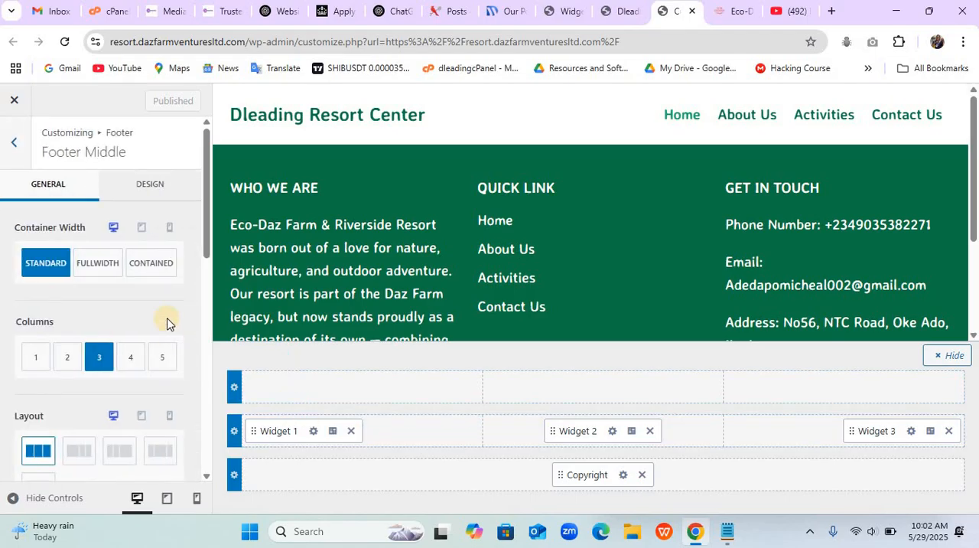
pyautogui.click(163, 187)
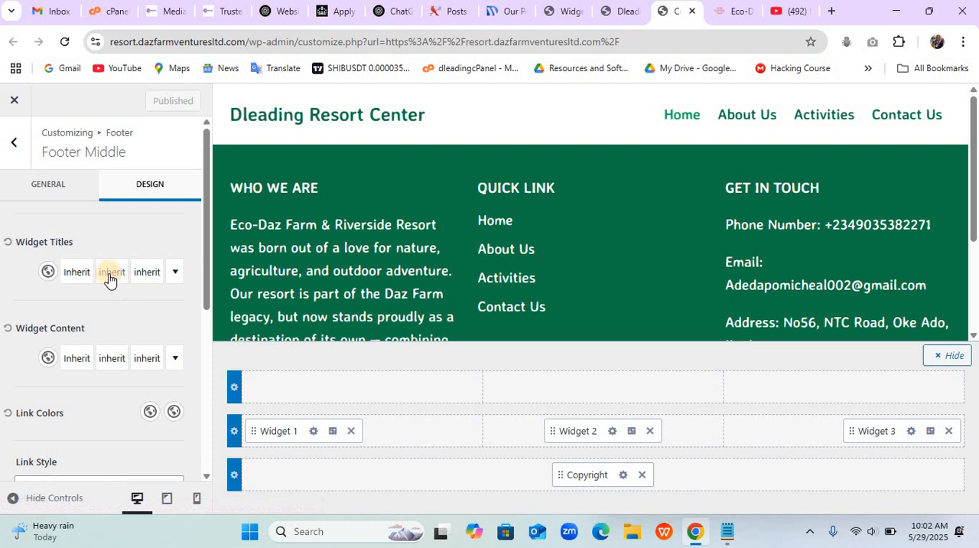
pyautogui.click(142, 359)
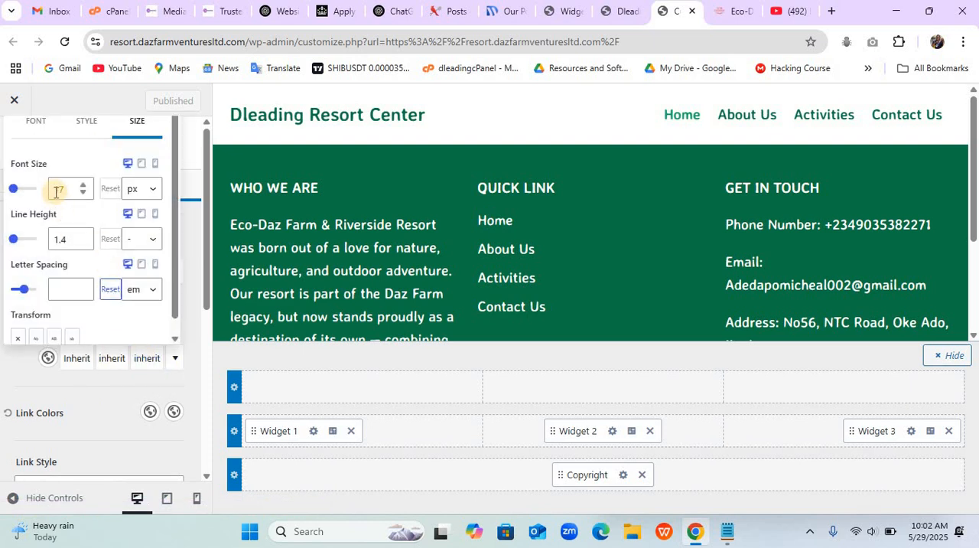
pyautogui.write('15')
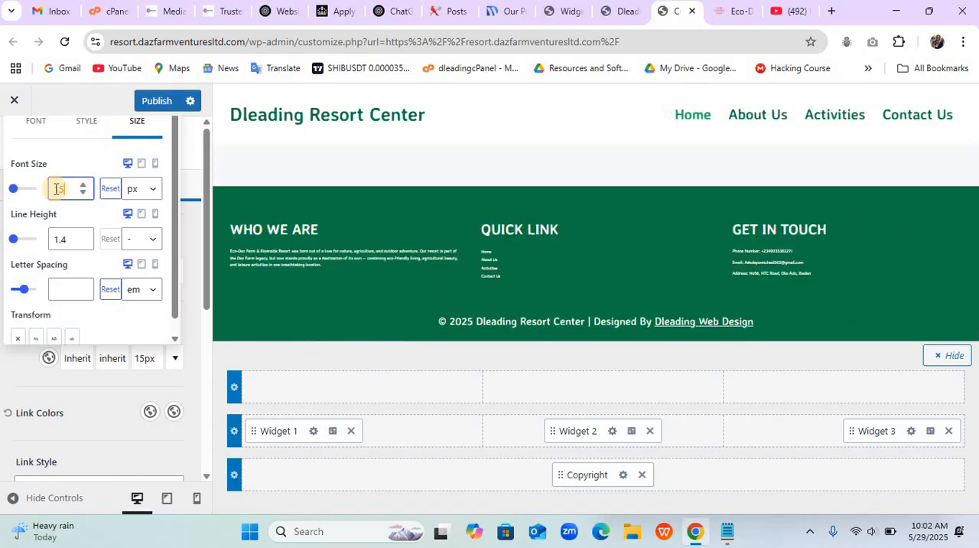
pyautogui.click(101, 389)
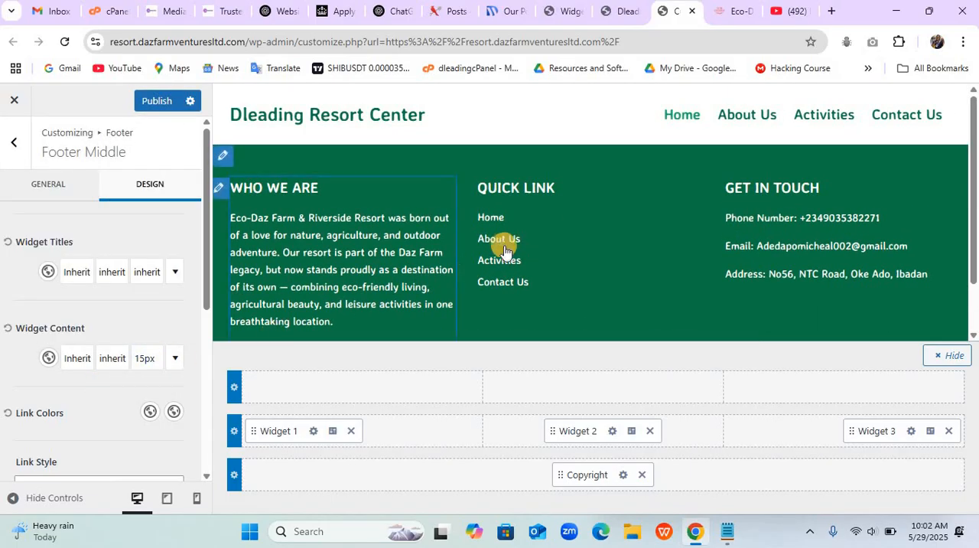
# - Open the footer's Widget 2 settings, publish the pending footer changes, and reload the Customizer
pyautogui.click(631, 432)
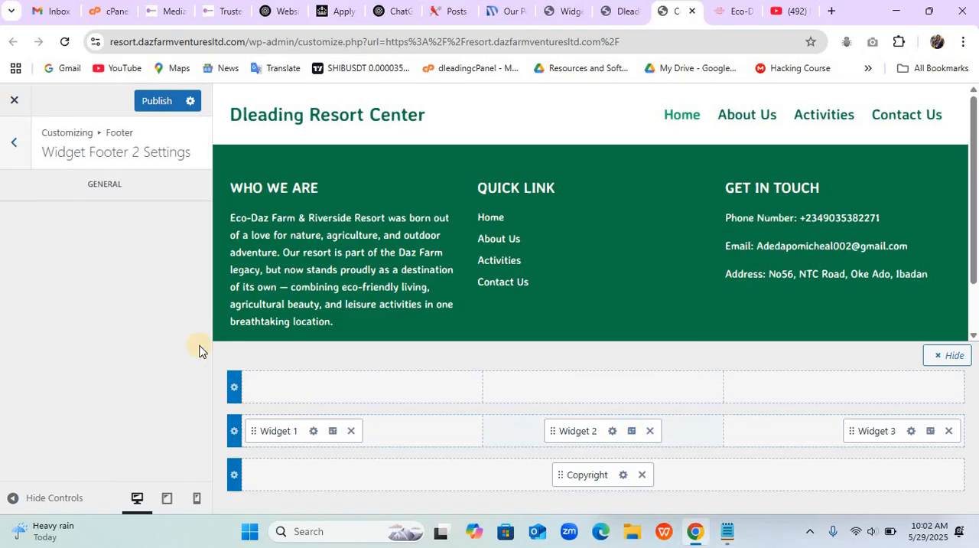
pyautogui.click(611, 434)
pyautogui.click(632, 433)
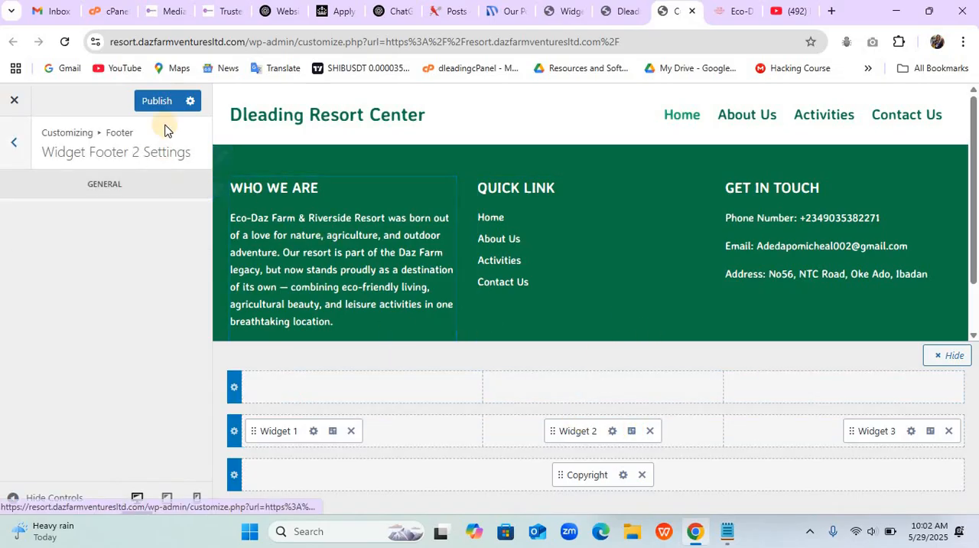
pyautogui.click(156, 103)
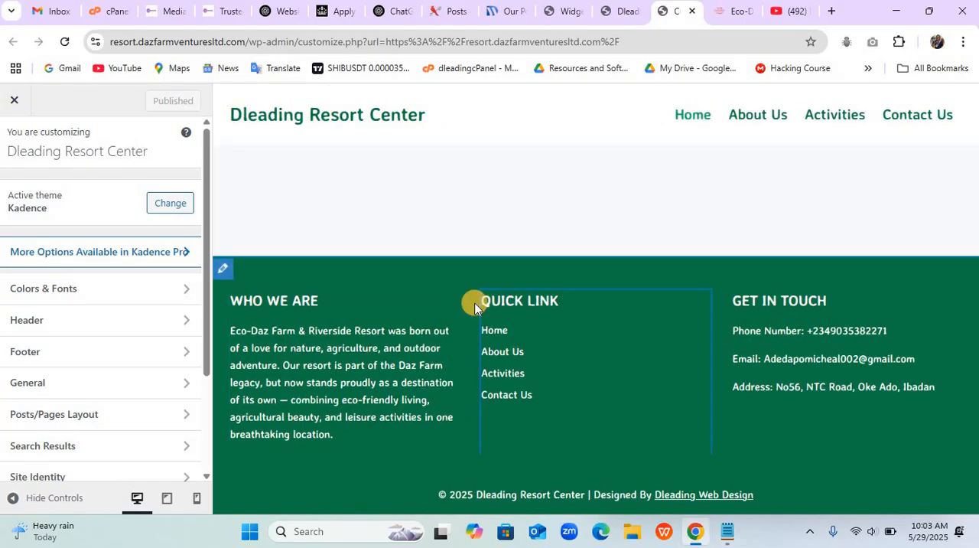
# - Center the content of the footer's Quick Link widget for the desktop layout
pyautogui.click(468, 303)
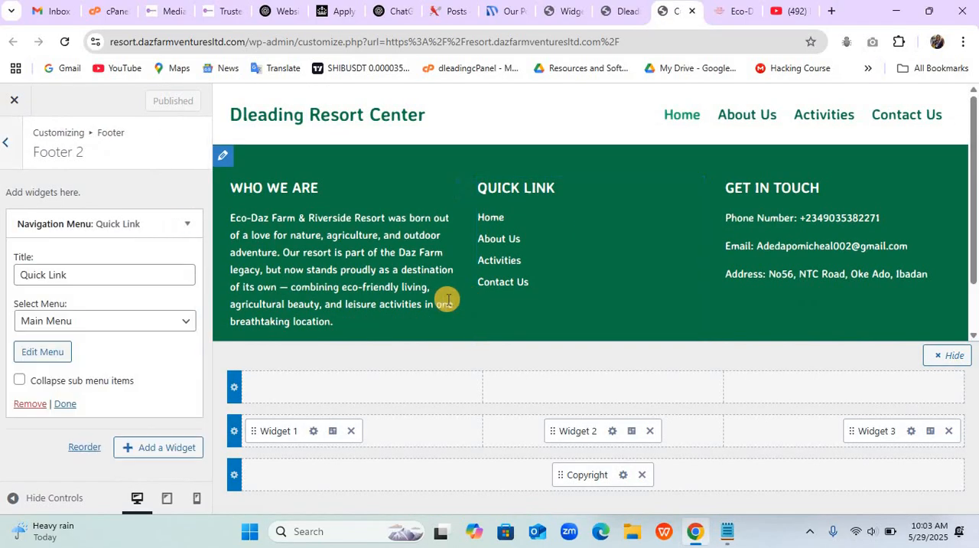
pyautogui.click(631, 433)
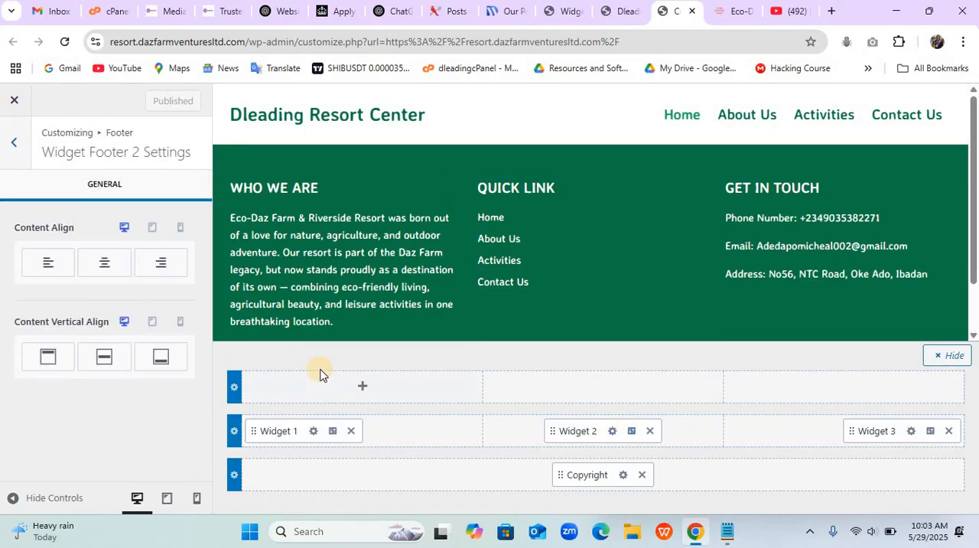
pyautogui.click(105, 268)
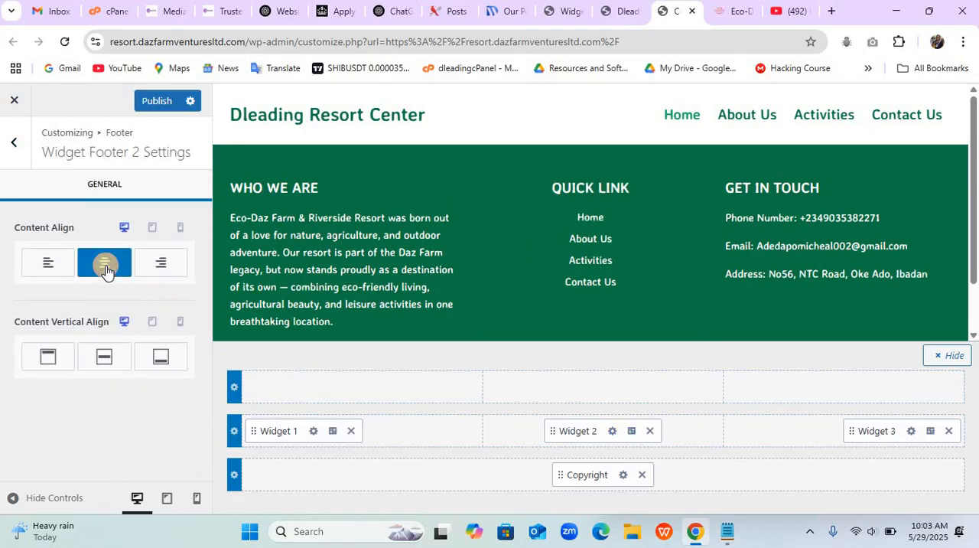
# - Left-align the Quick Link widget's content for mobile, then return to the desktop preview to check the footer
pyautogui.click(180, 231)
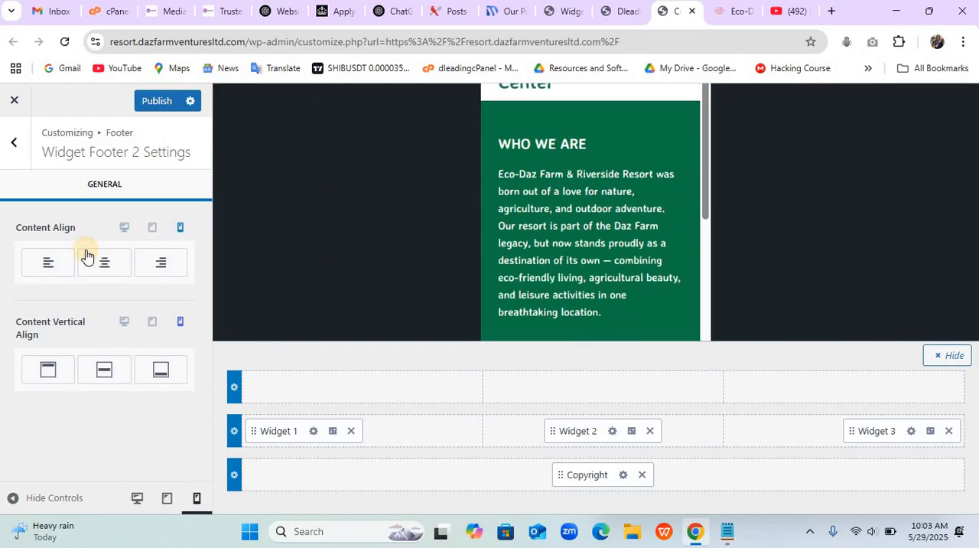
pyautogui.click(46, 264)
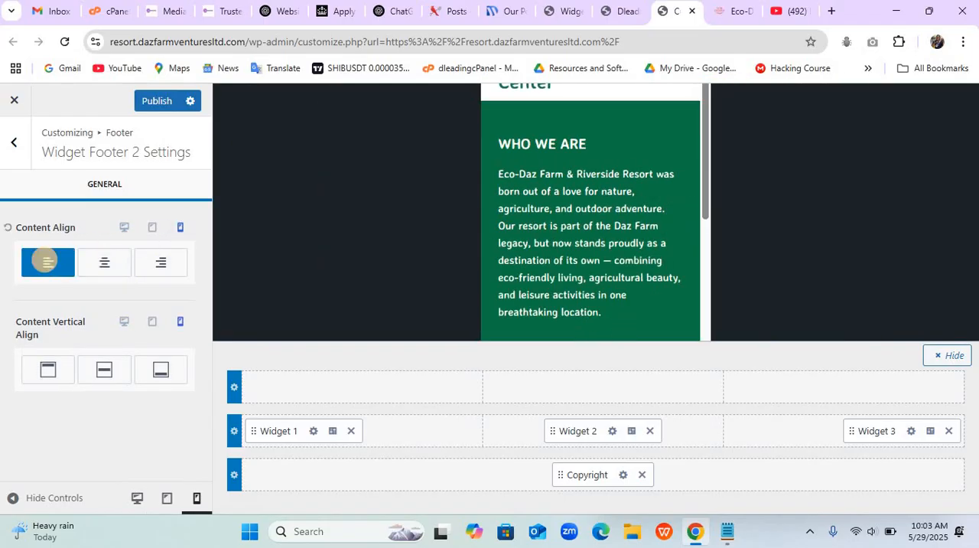
pyautogui.click(105, 268)
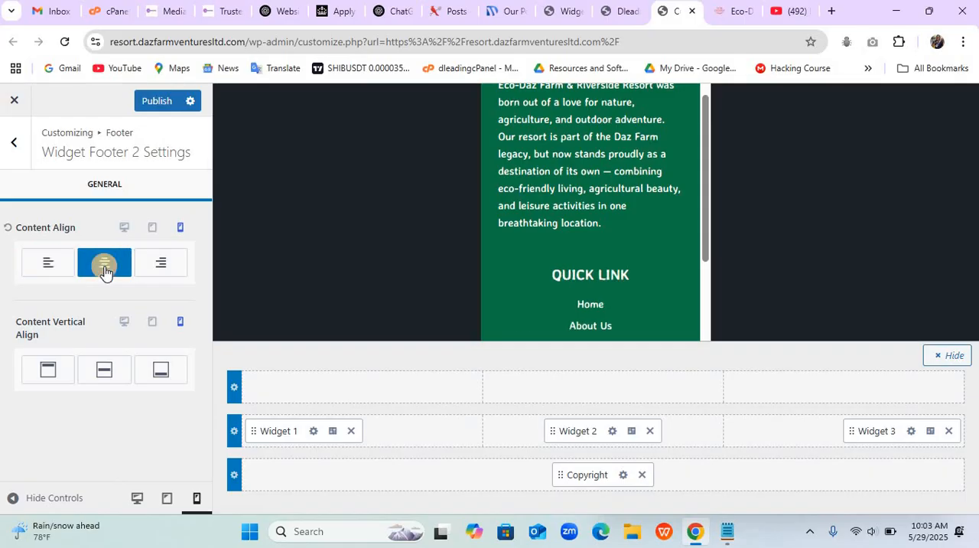
pyautogui.click(51, 262)
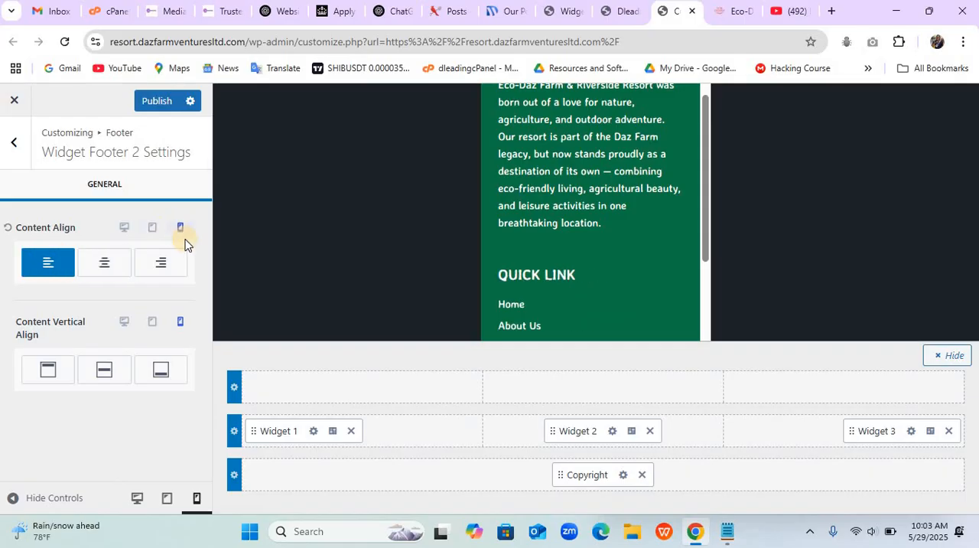
pyautogui.click(126, 227)
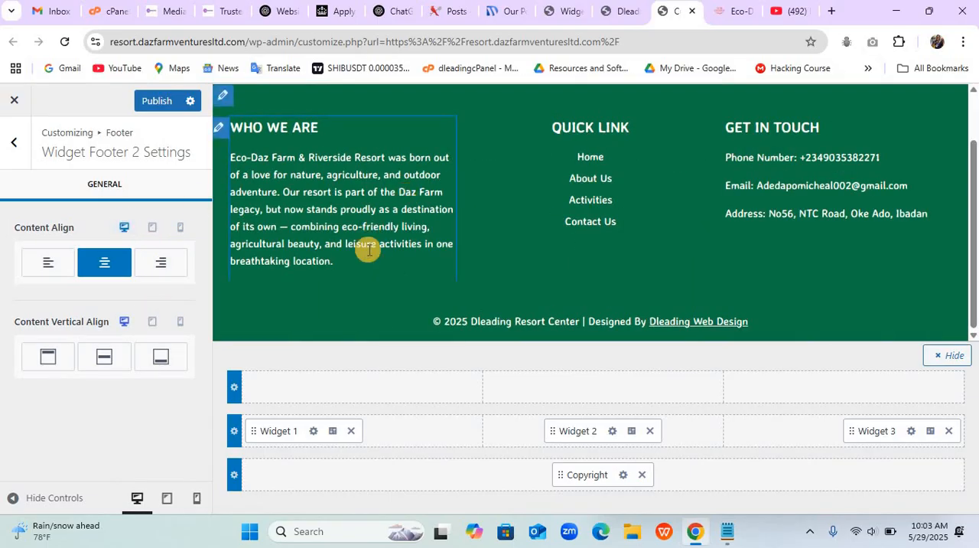
pyautogui.scroll(1, 368, 249)
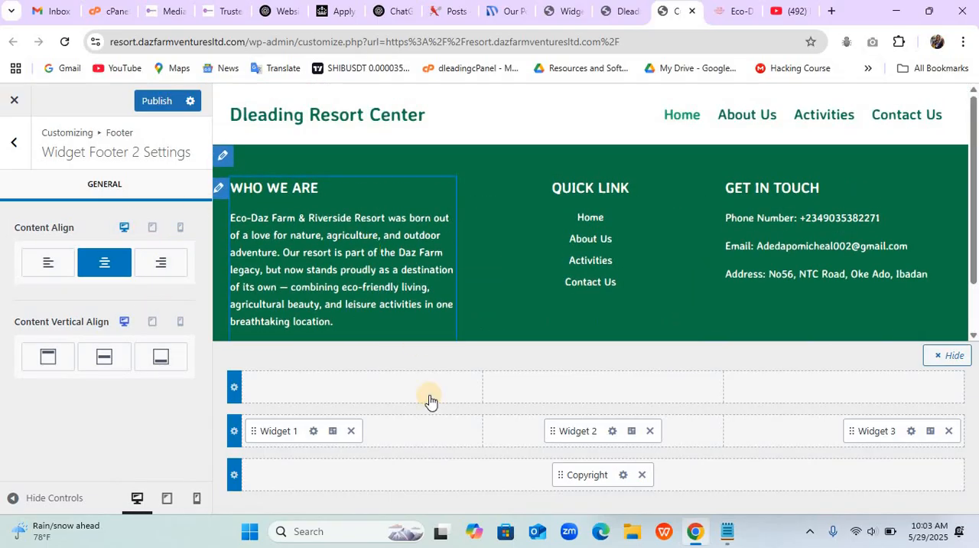
# - Preview the site in the mobile layout, reduce the browser zoom to 80%, and open the site's mobile menu
pyautogui.click(196, 498)
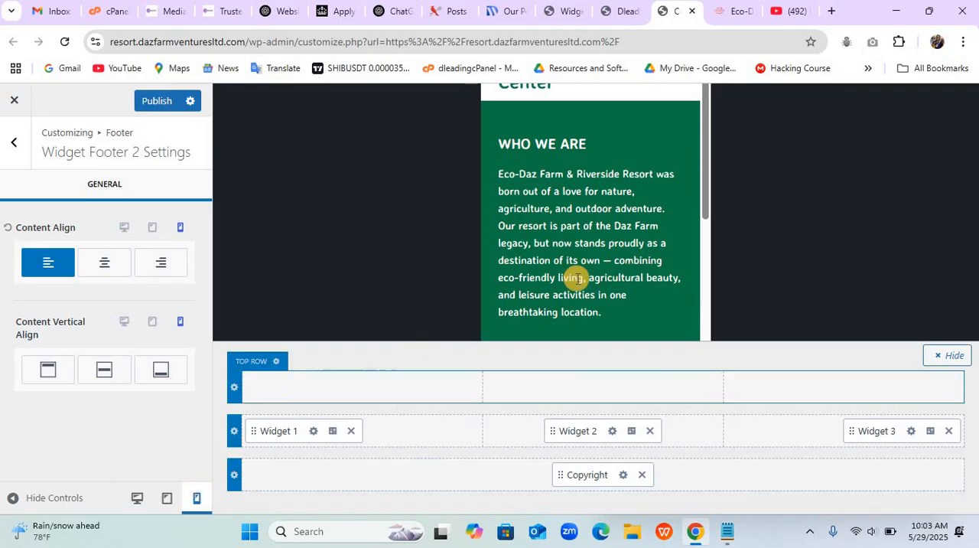
pyautogui.click(963, 41)
pyautogui.click(865, 363)
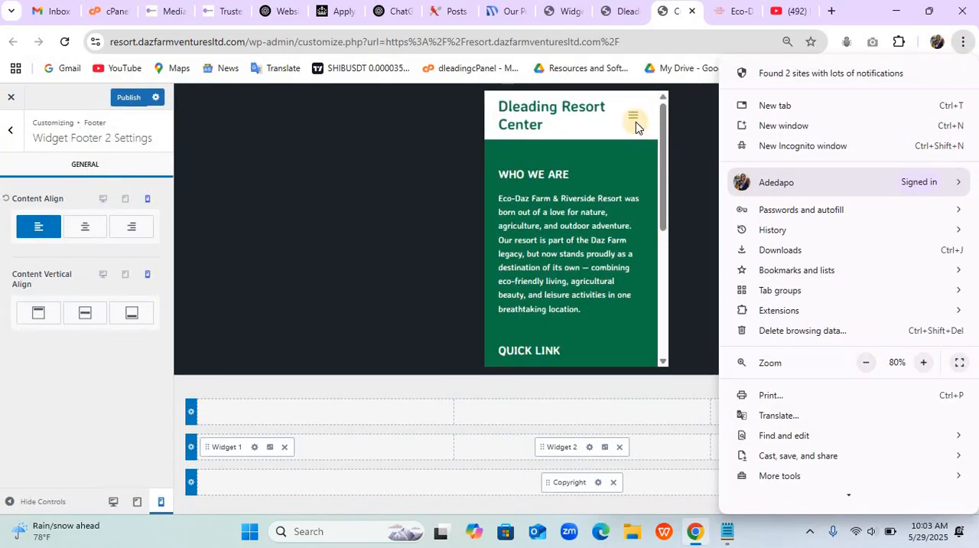
pyautogui.click(626, 117)
pyautogui.click(622, 116)
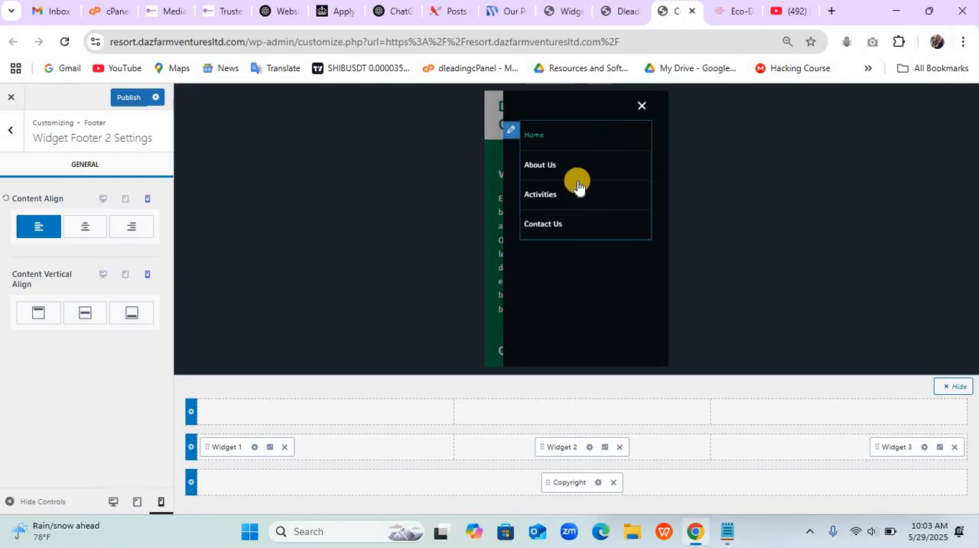
# - Set the Mobile Navigation font size to 16 px and close the off-canvas menu preview
pyautogui.click(511, 130)
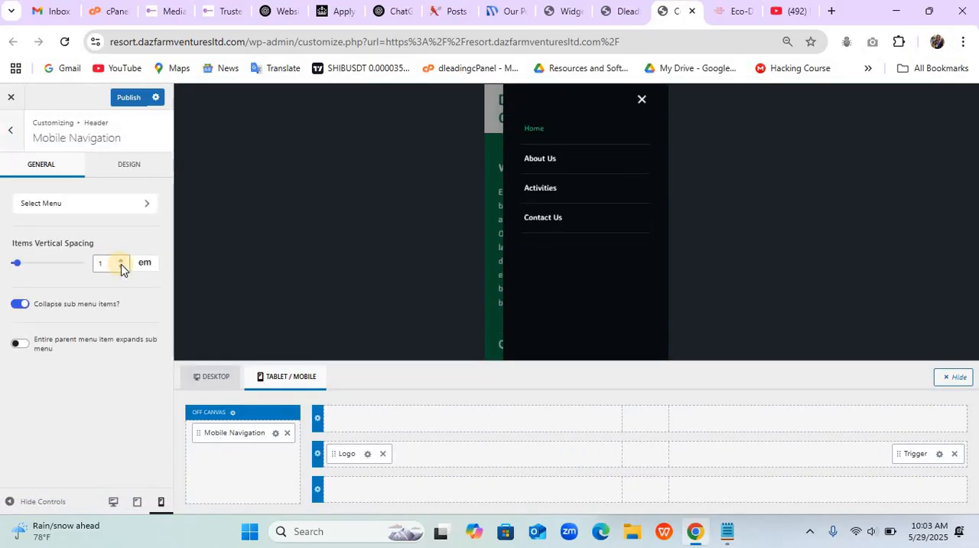
pyautogui.click(128, 172)
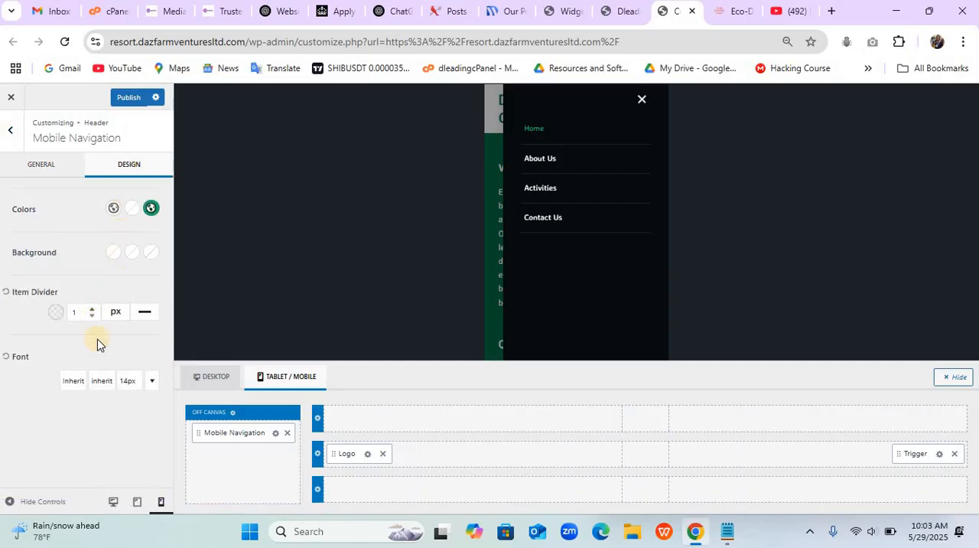
pyautogui.click(128, 382)
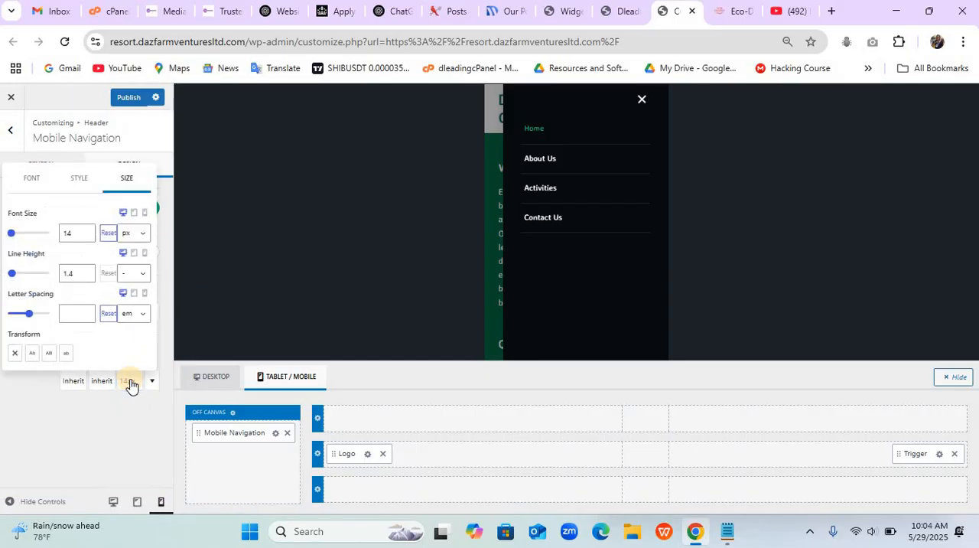
pyautogui.click(85, 236)
pyautogui.click(85, 236)
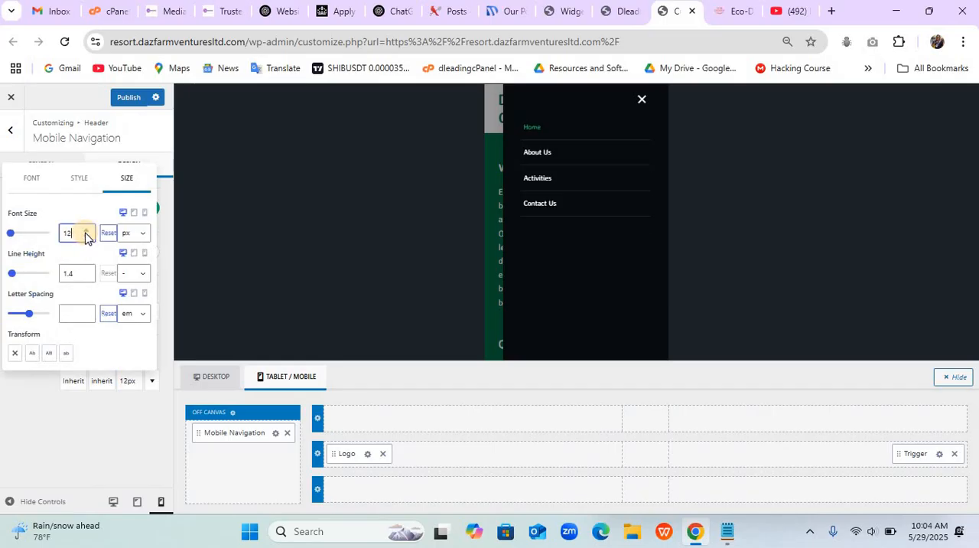
pyautogui.click(85, 229)
pyautogui.click(84, 229)
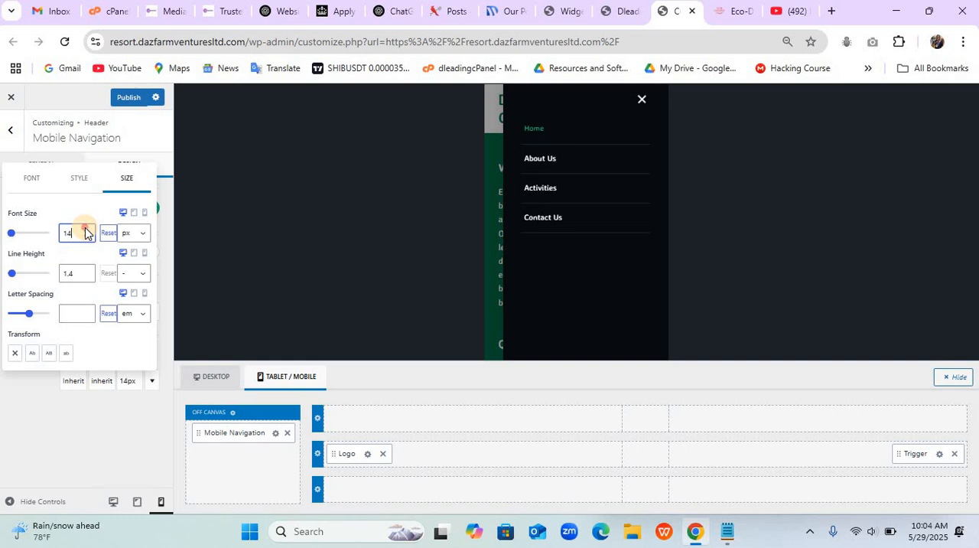
pyautogui.click(85, 229)
pyautogui.click(85, 229)
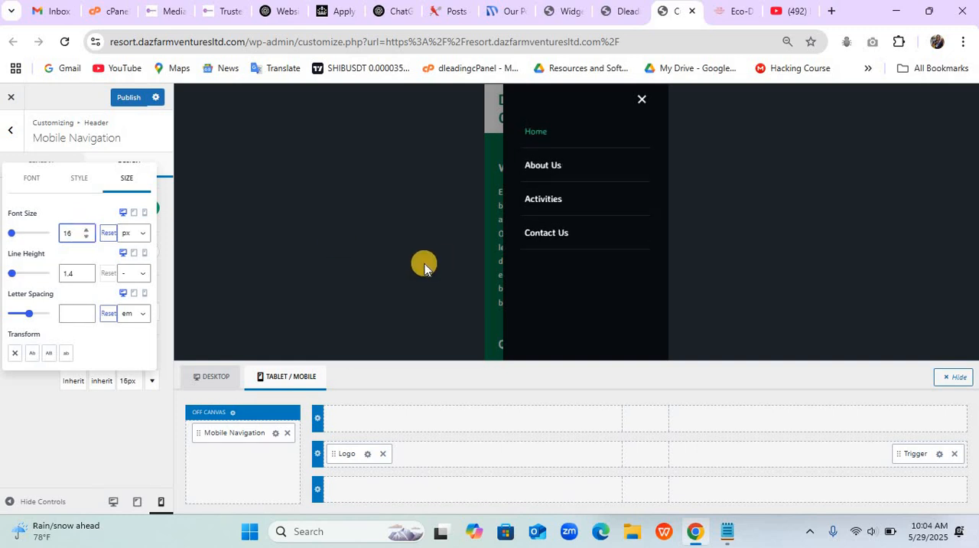
pyautogui.click(494, 283)
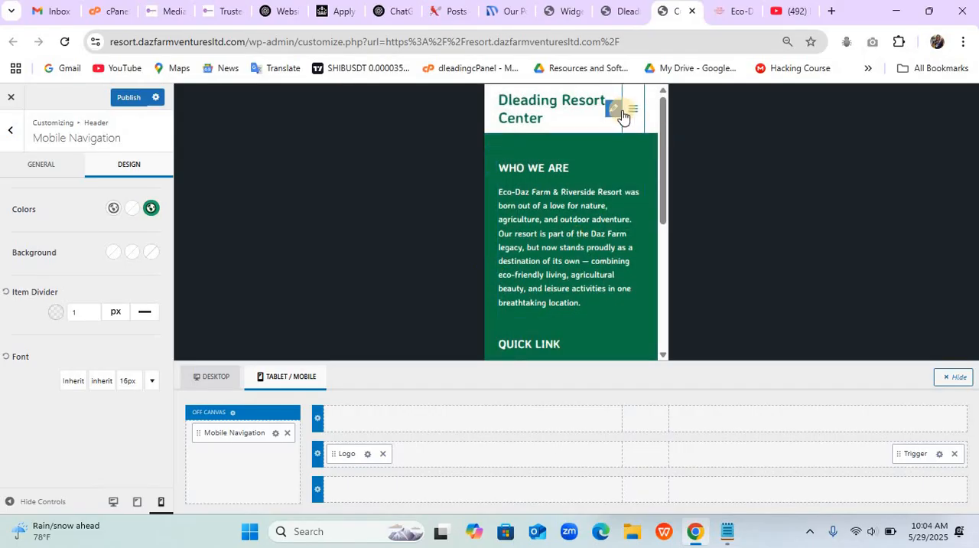
# - Change the Mobile Trigger to the thicker three-bar icon and set its icon size to 45 px
pyautogui.click(613, 114)
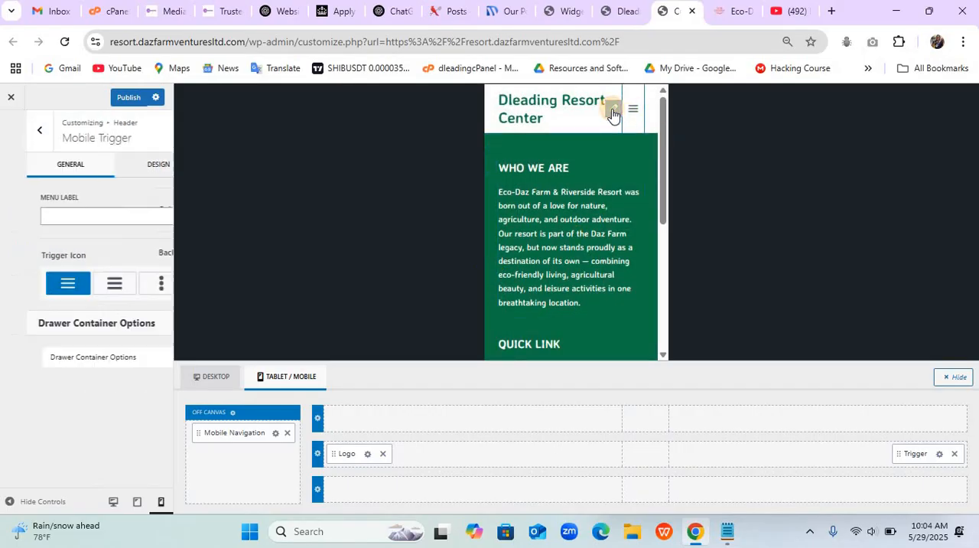
pyautogui.click(87, 287)
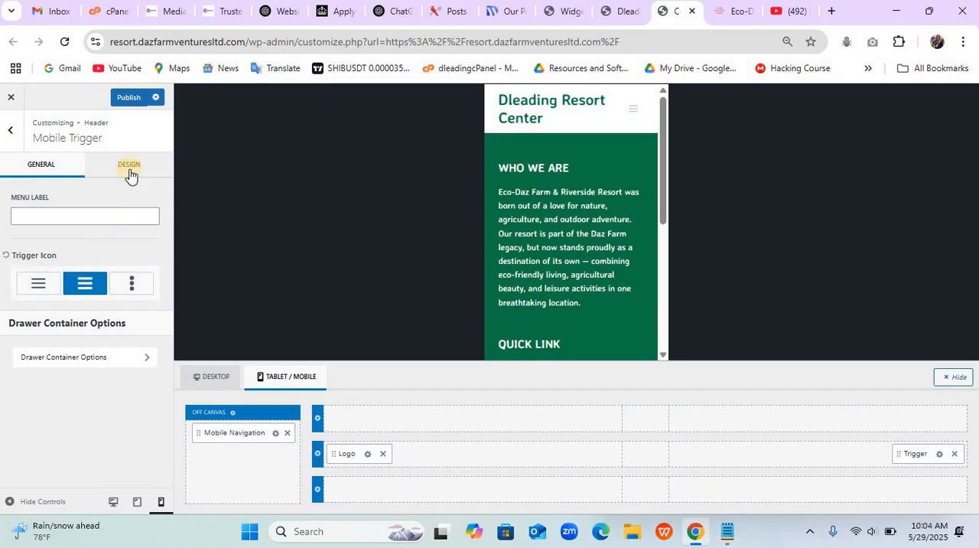
pyautogui.click(130, 163)
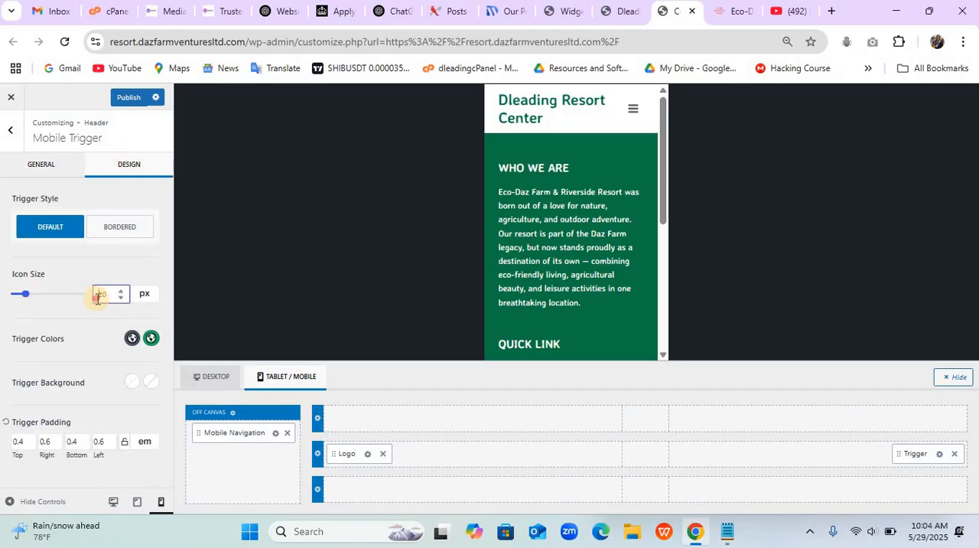
pyautogui.write('45')
# - Set the Mobile Trigger's initial color to the dark green palette colour (#0D7746) and publish the changes
pyautogui.click(133, 339)
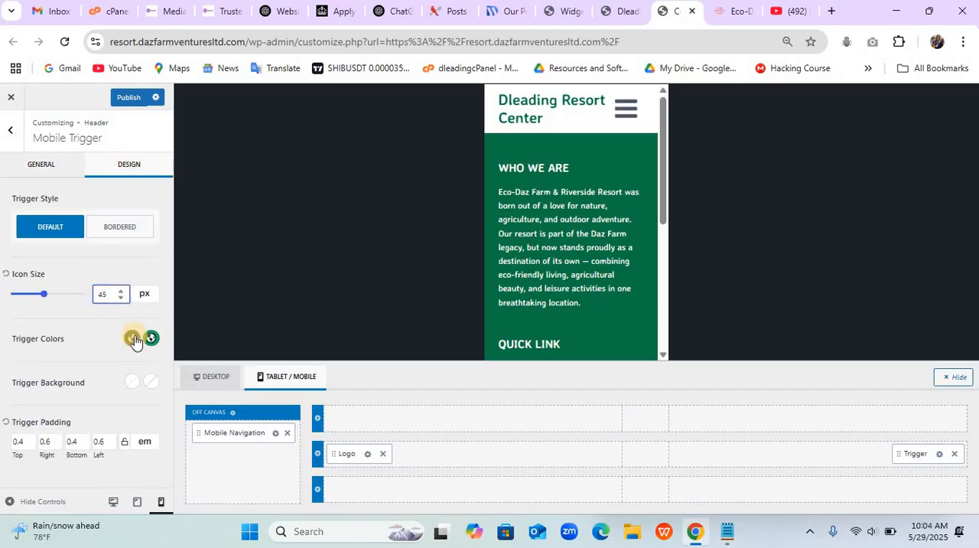
pyautogui.click(133, 339)
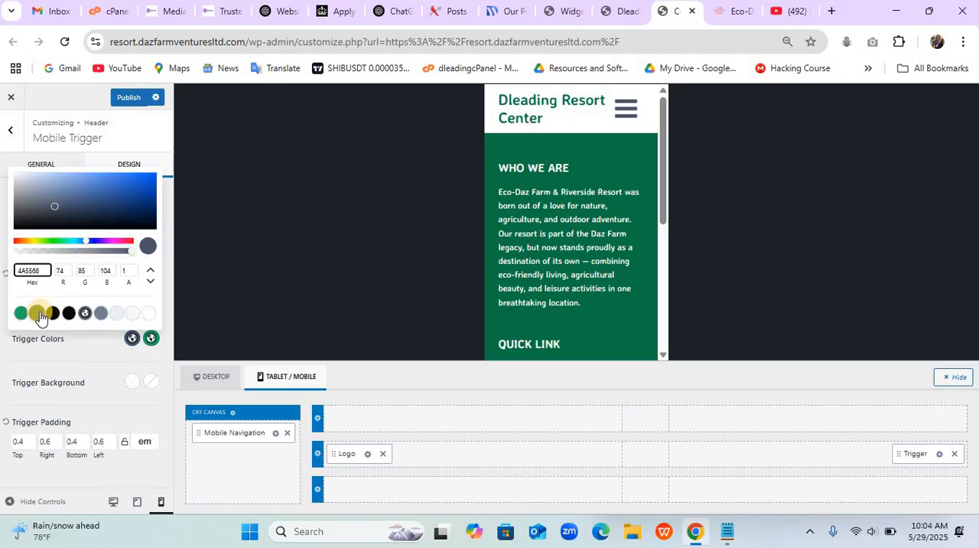
pyautogui.click(38, 314)
pyautogui.click(110, 360)
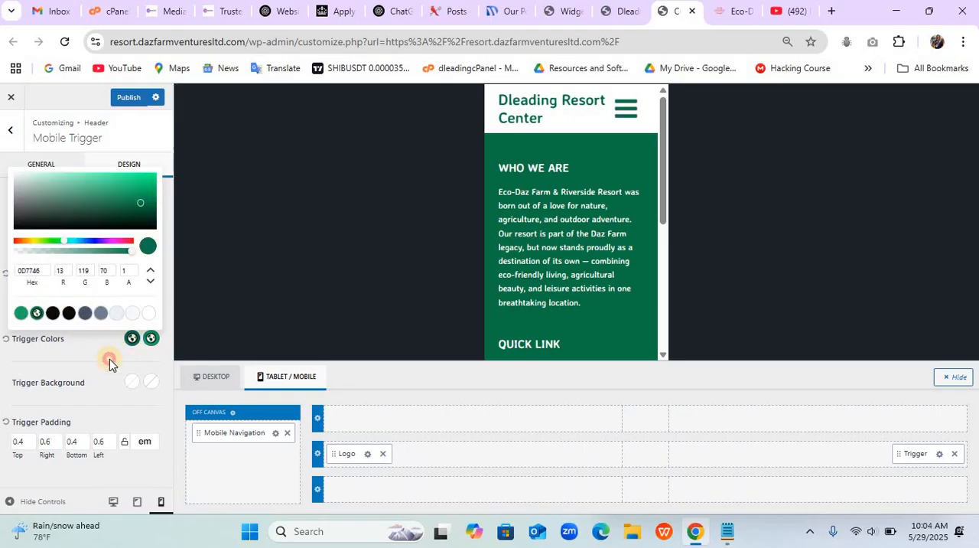
pyautogui.click(132, 100)
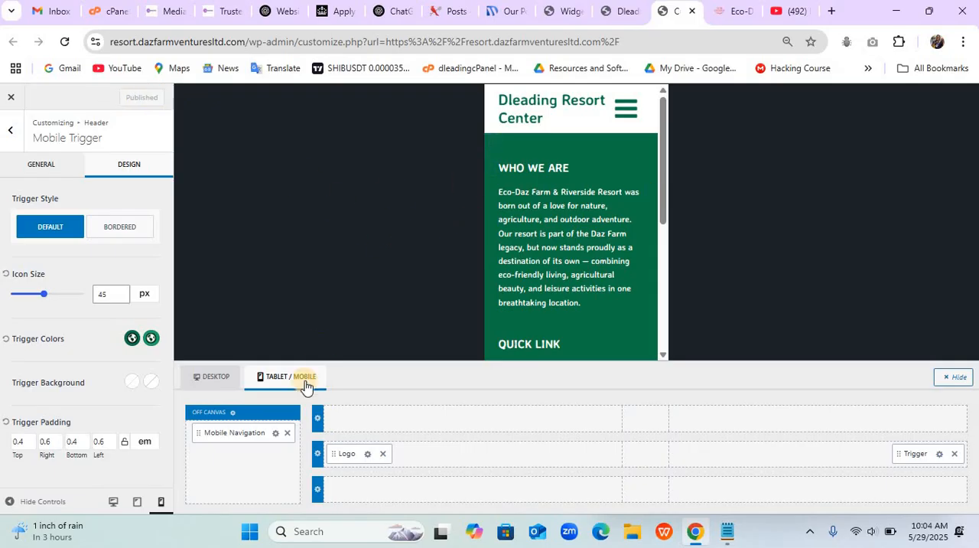
# - Return to the desktop preview and refresh the live resort homepage to check the footer alignment
pyautogui.click(116, 502)
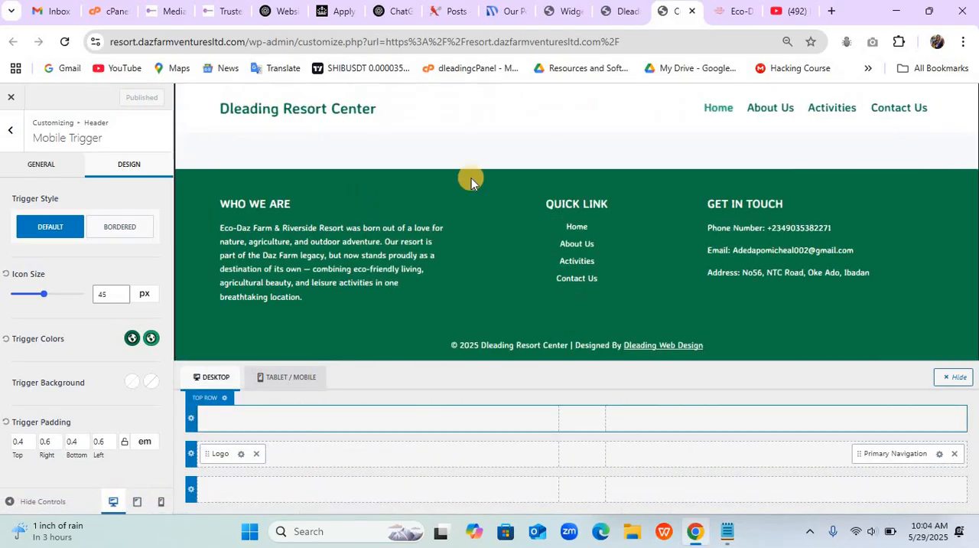
pyautogui.click(609, 13)
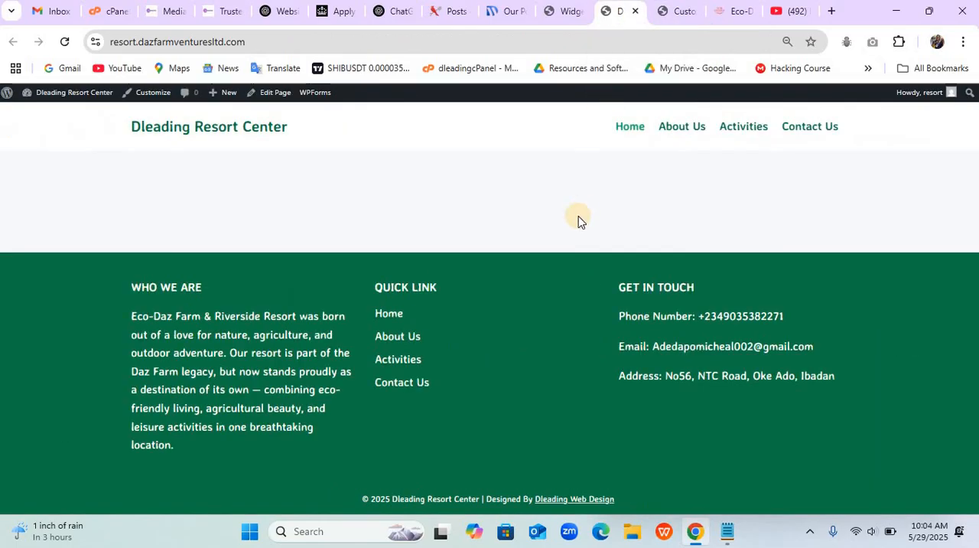
pyautogui.press('F5')
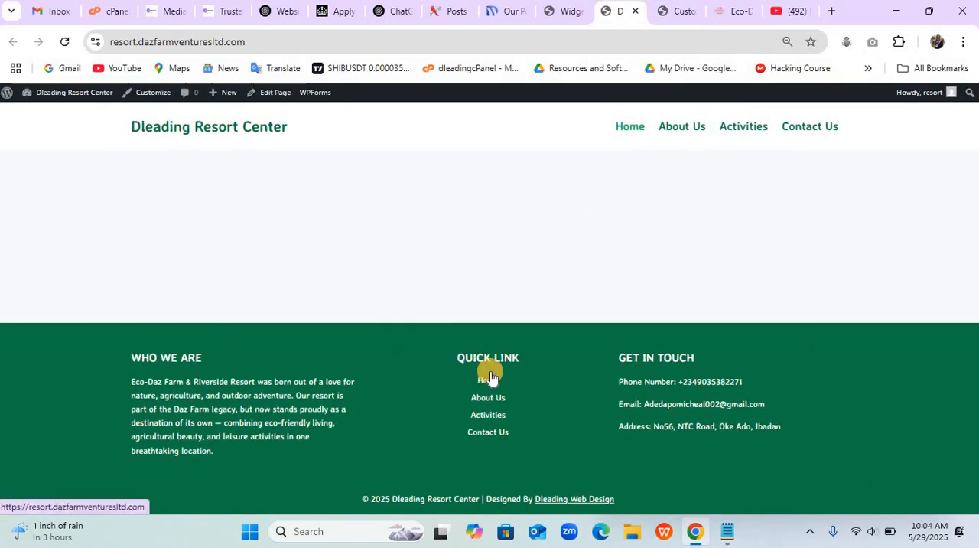
# - Review the activities section on the Eco-Dazfarm example homepage and open the site's Activities page
pyautogui.click(731, 17)
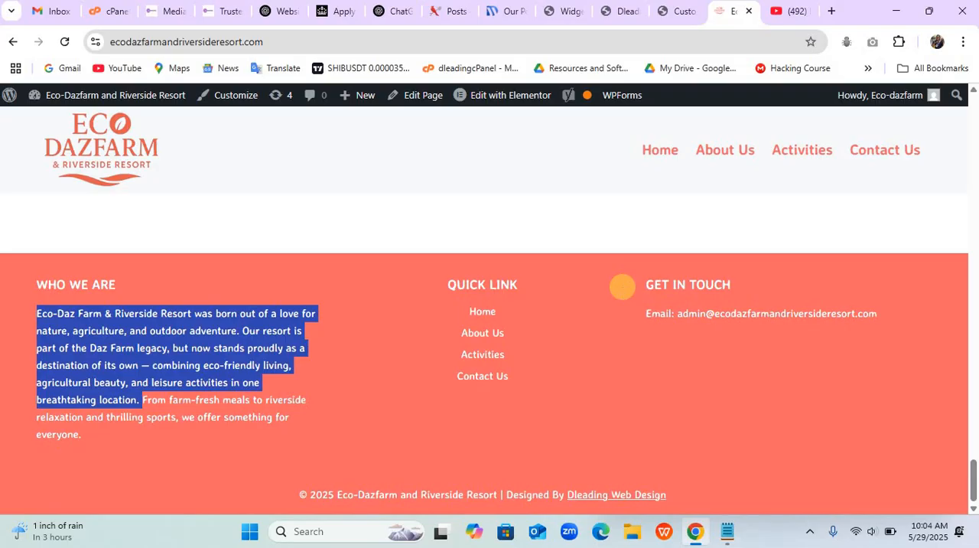
pyautogui.scroll(5, 623, 287)
pyautogui.scroll(10, 623, 287)
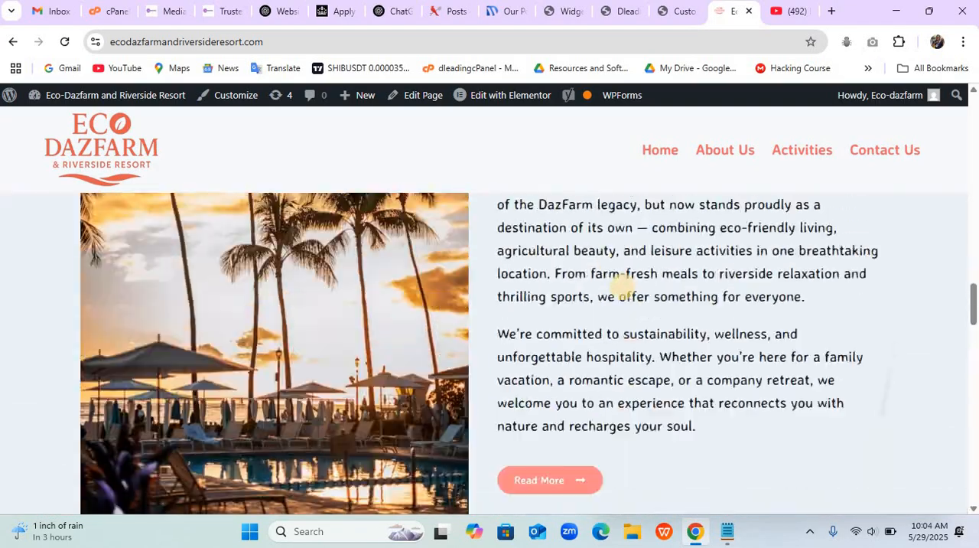
pyautogui.scroll(10, 623, 287)
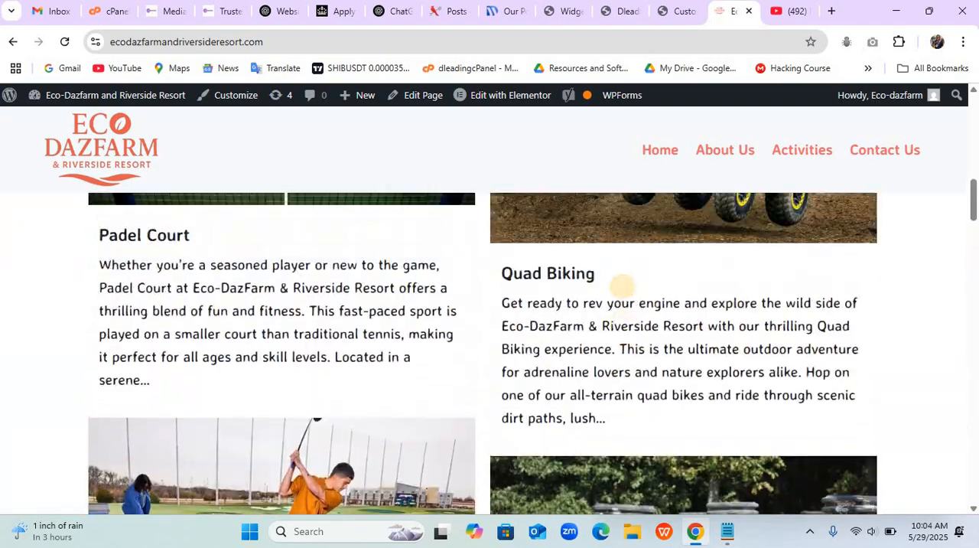
pyautogui.scroll(6, 623, 287)
pyautogui.scroll(-6, 623, 287)
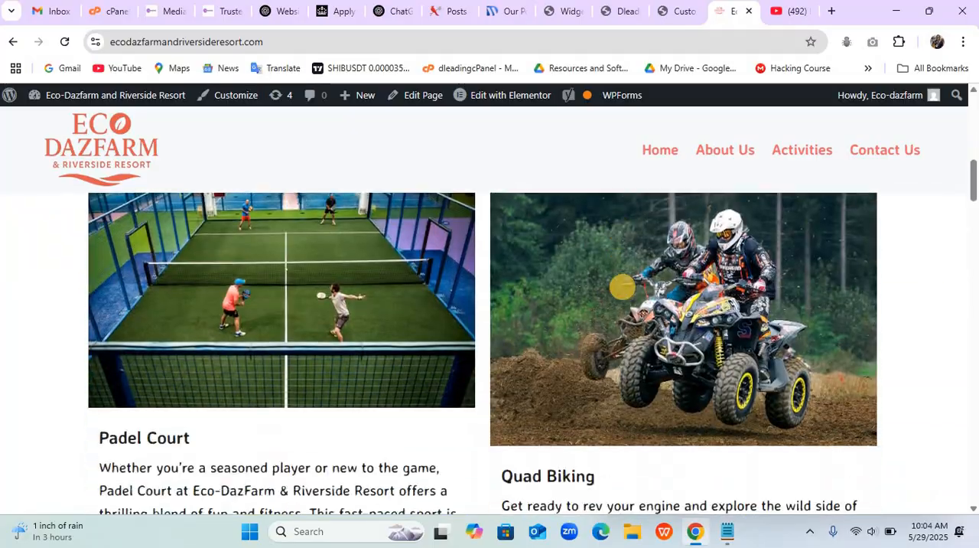
pyautogui.scroll(-1, 622, 286)
pyautogui.scroll(1, 623, 287)
pyautogui.scroll(-2, 623, 287)
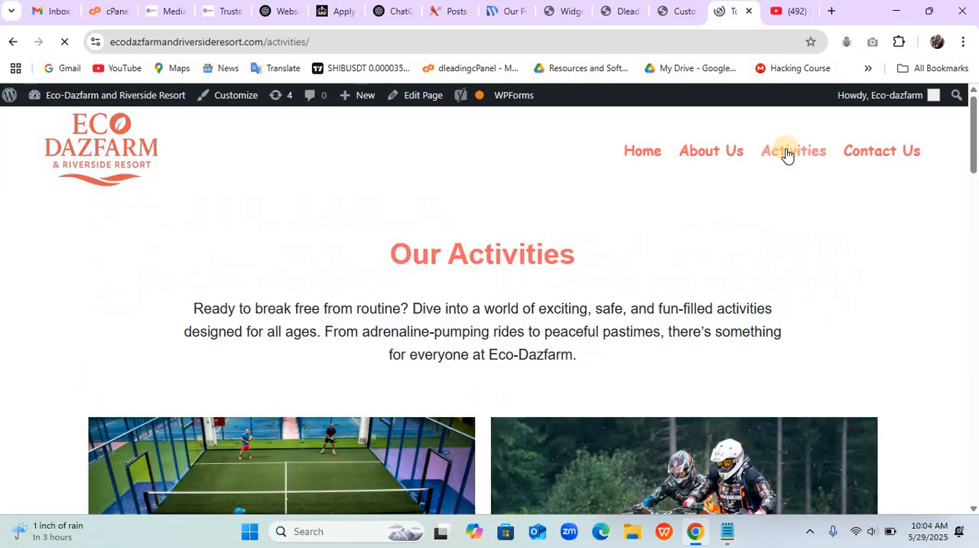
# - Open the Padel Court and Quad Biking posts from the example Activities page in separate new tabs
pyautogui.scroll(-5, 788, 149)
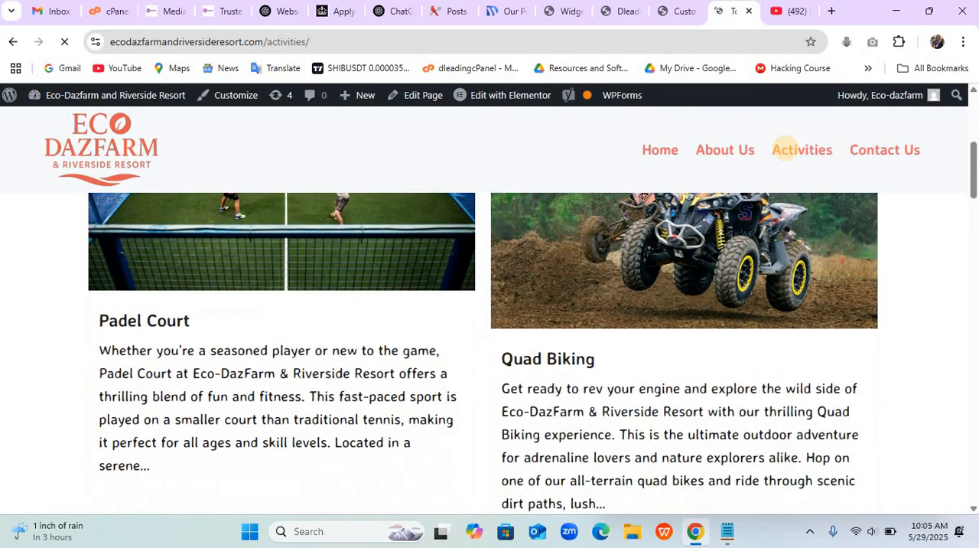
pyautogui.scroll(2, 785, 150)
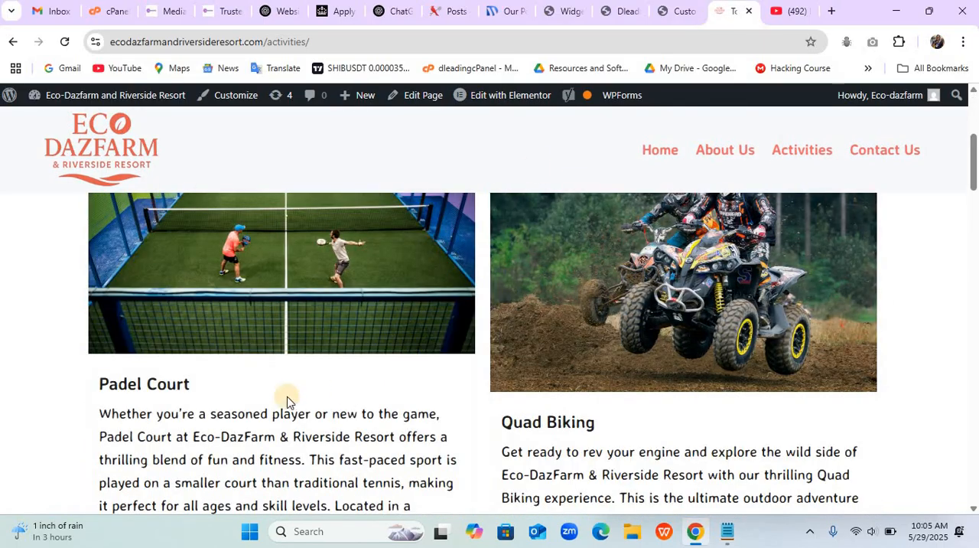
pyautogui.rightClick(152, 385)
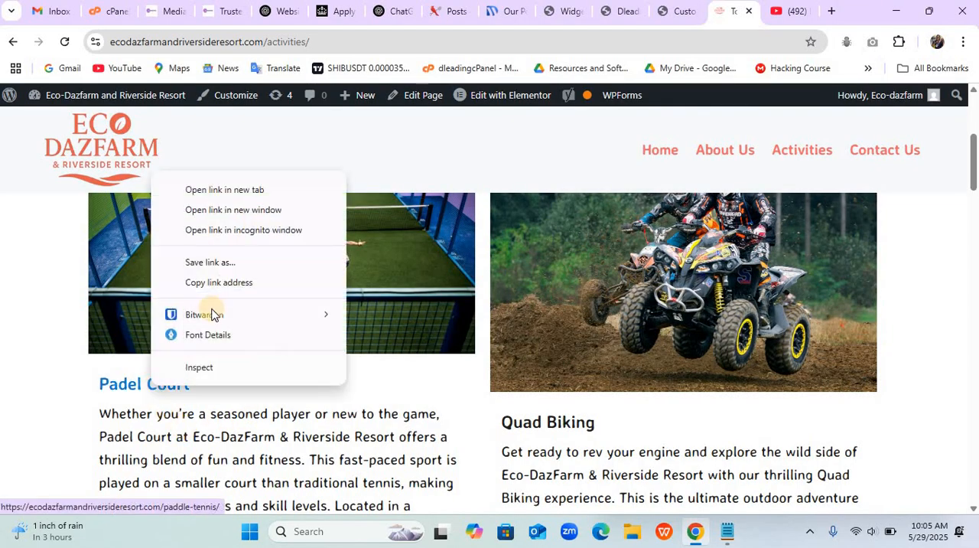
pyautogui.click(255, 190)
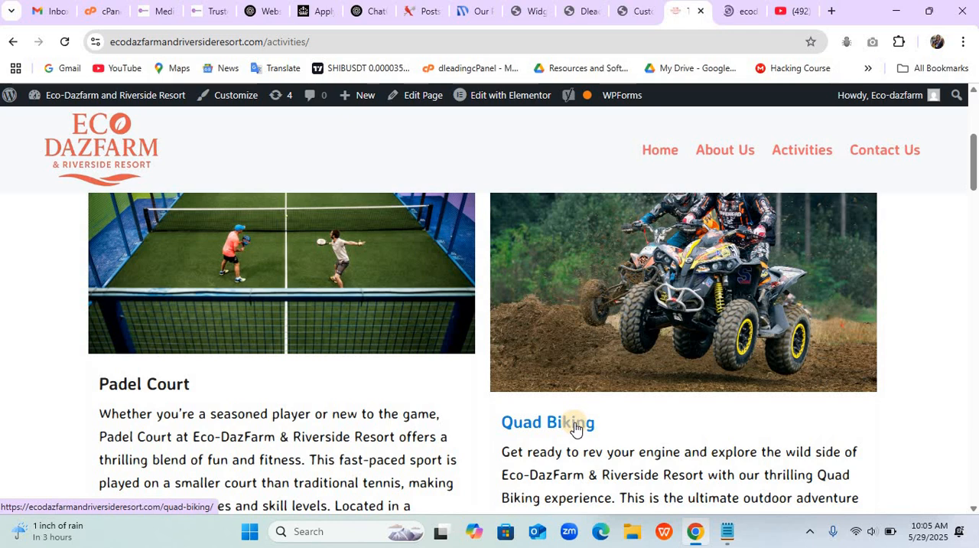
pyautogui.rightClick(575, 427)
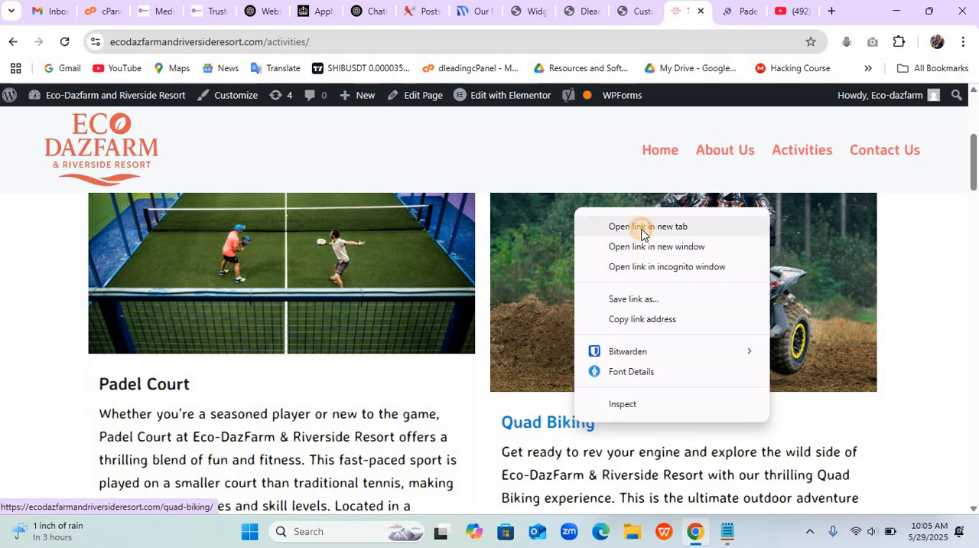
pyautogui.click(642, 226)
# - Examine the layout and content of the example Padel Court and Quad Biking posts
pyautogui.click(702, 12)
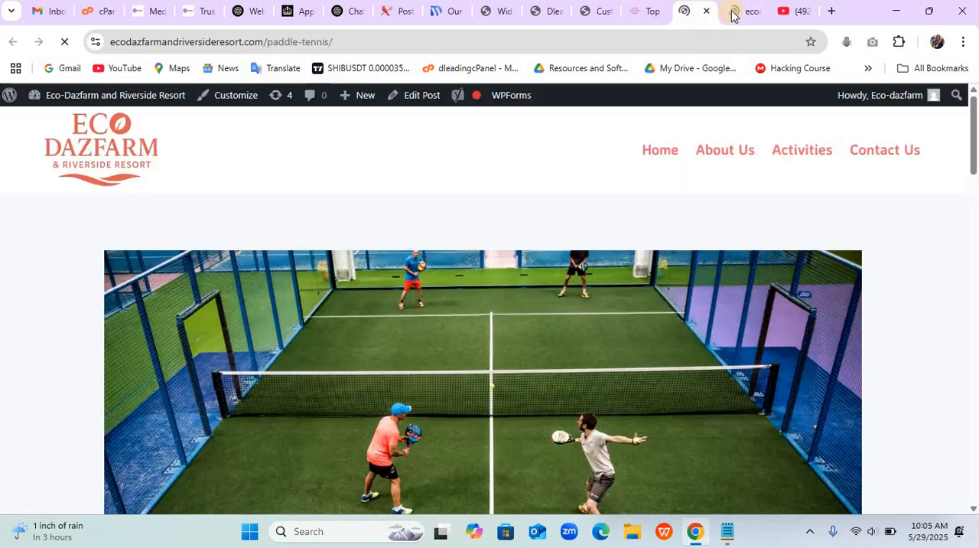
pyautogui.click(732, 11)
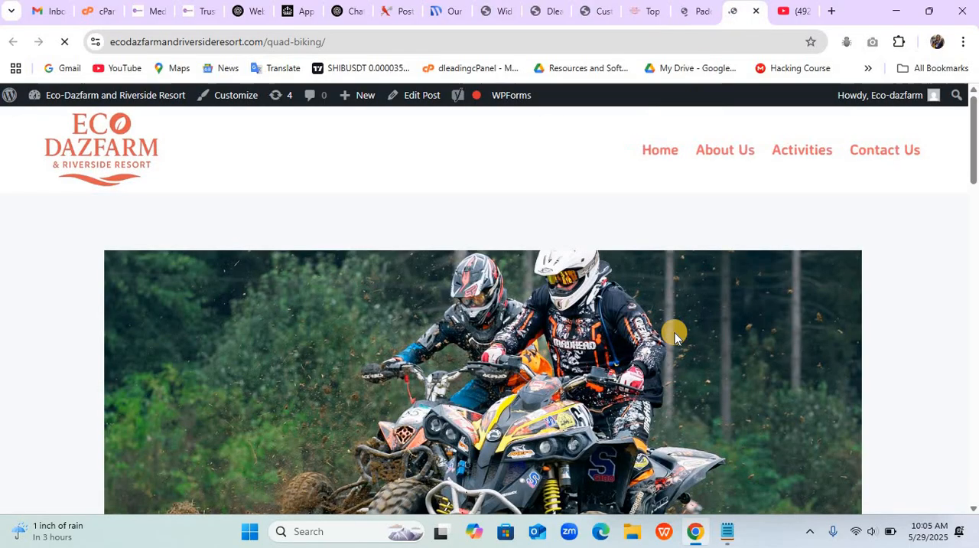
pyautogui.scroll(-15, 674, 331)
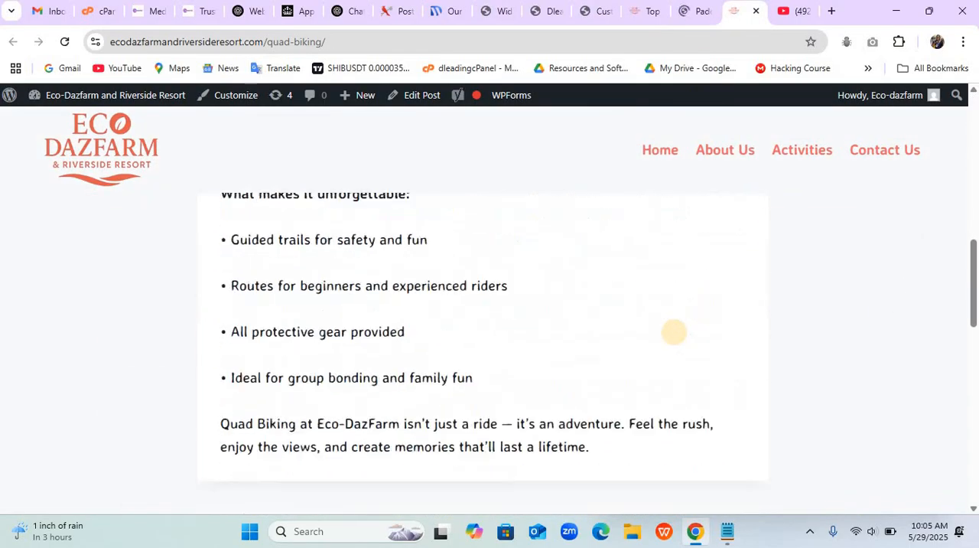
pyautogui.scroll(15, 674, 331)
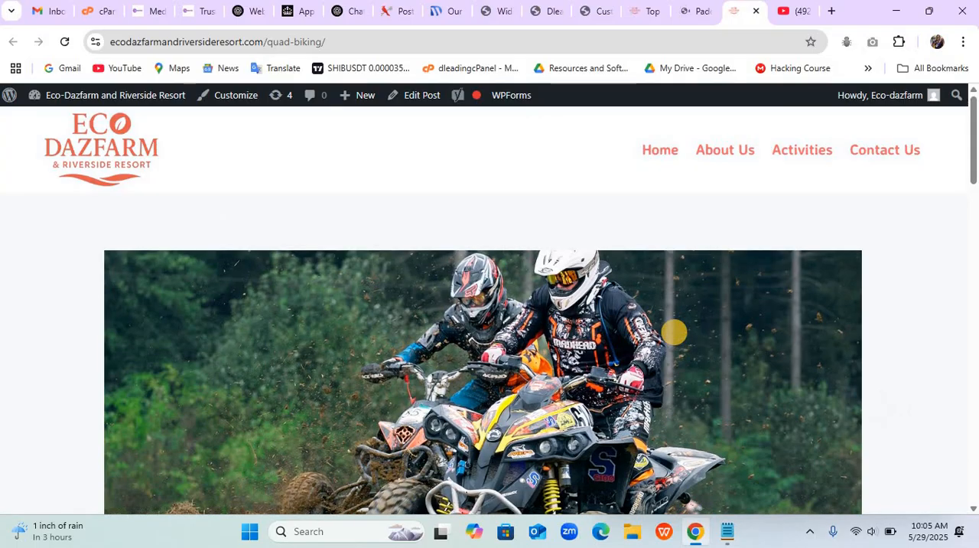
# - Copy the title "Padel Court" from the example Padel Court post
pyautogui.click(691, 20)
pyautogui.scroll(-4, 583, 281)
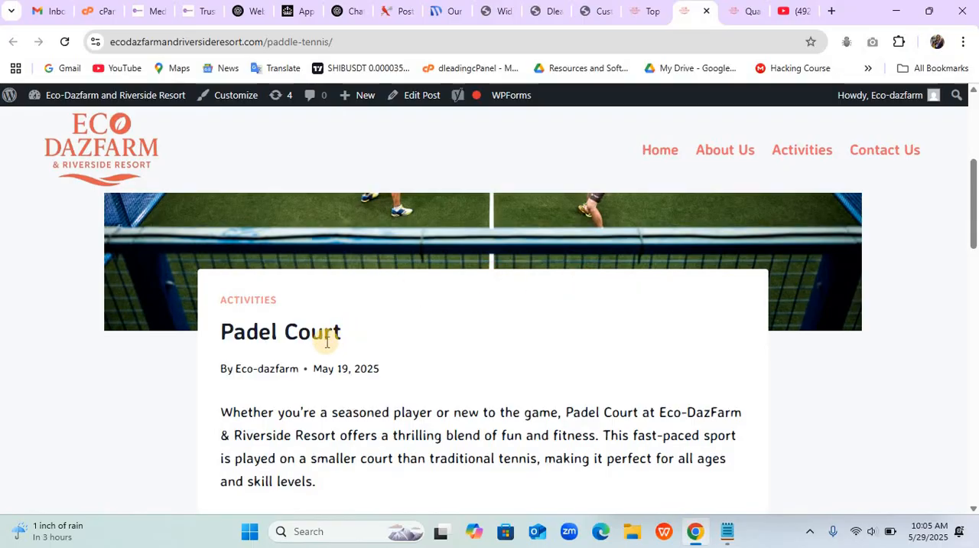
pyautogui.moveTo(341, 335); pyautogui.dragTo(229, 338)
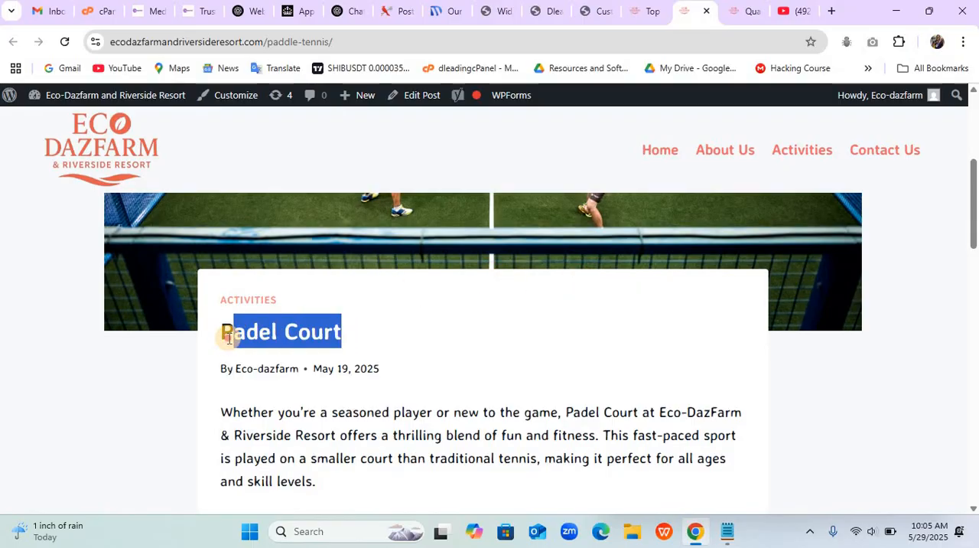
# - Close the resort site's Customizer and open the list of all posts in its WordPress dashboard
pyautogui.click(577, 22)
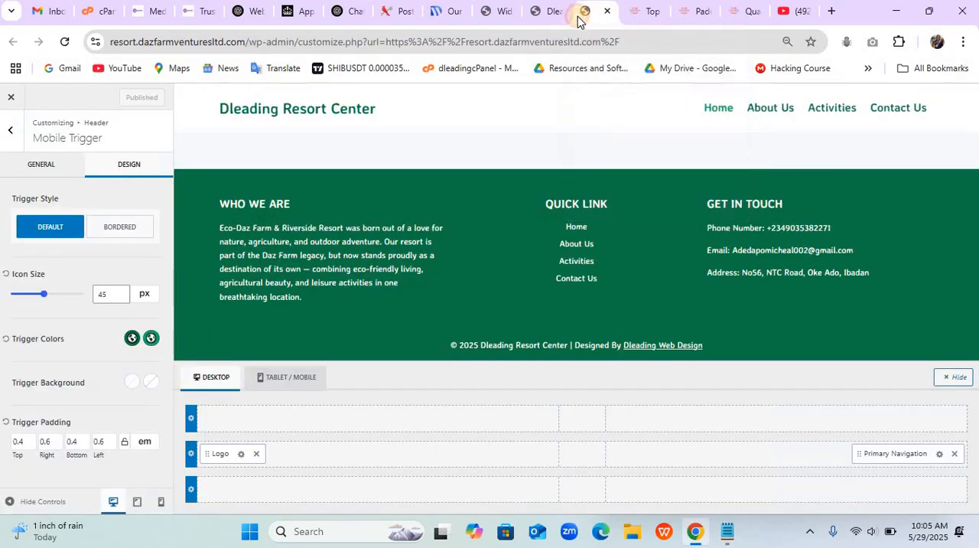
pyautogui.hotkey('ctrl', 'w')
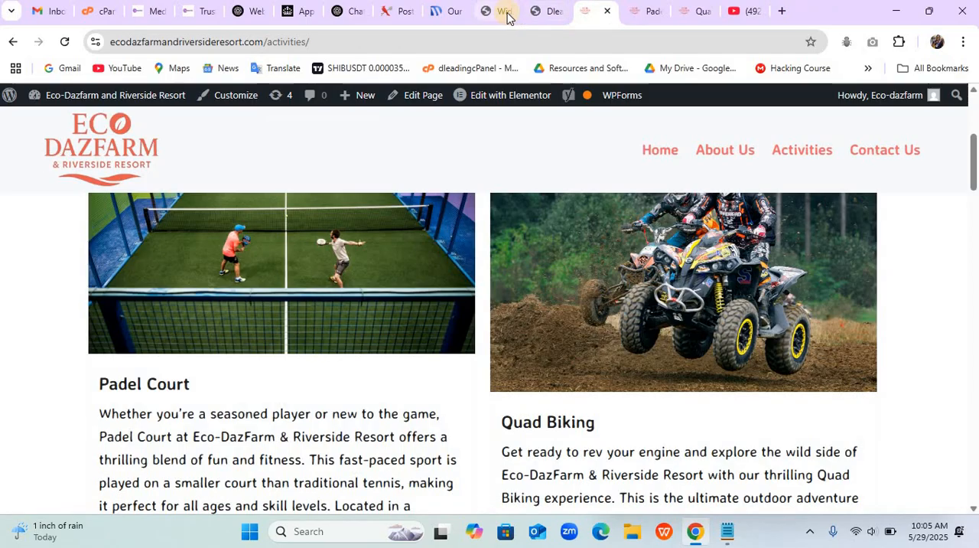
pyautogui.click(504, 12)
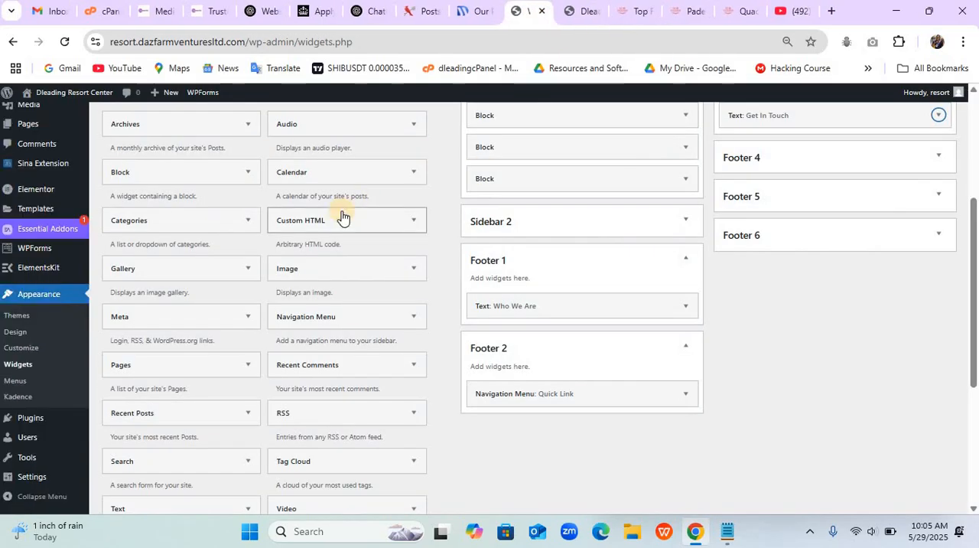
pyautogui.scroll(3, 340, 207)
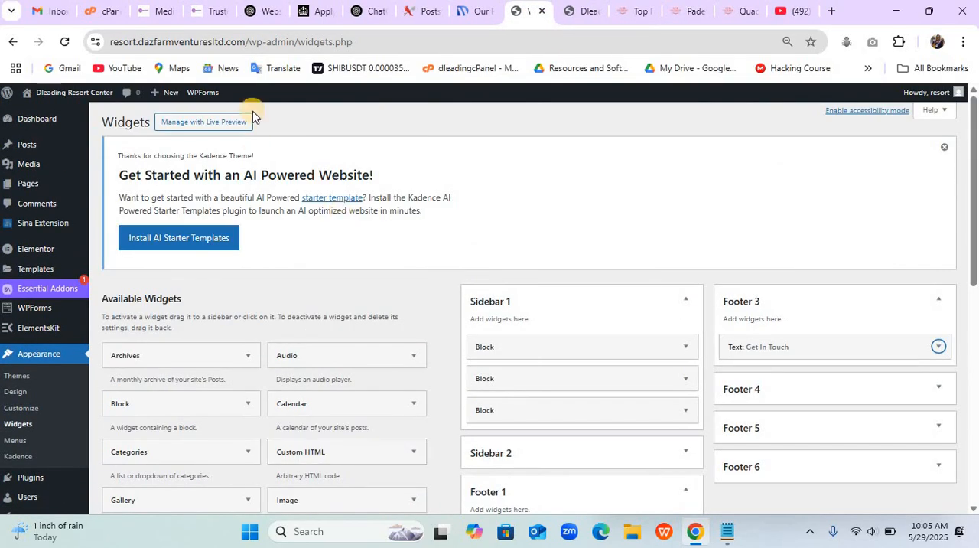
pyautogui.moveTo(39, 144)
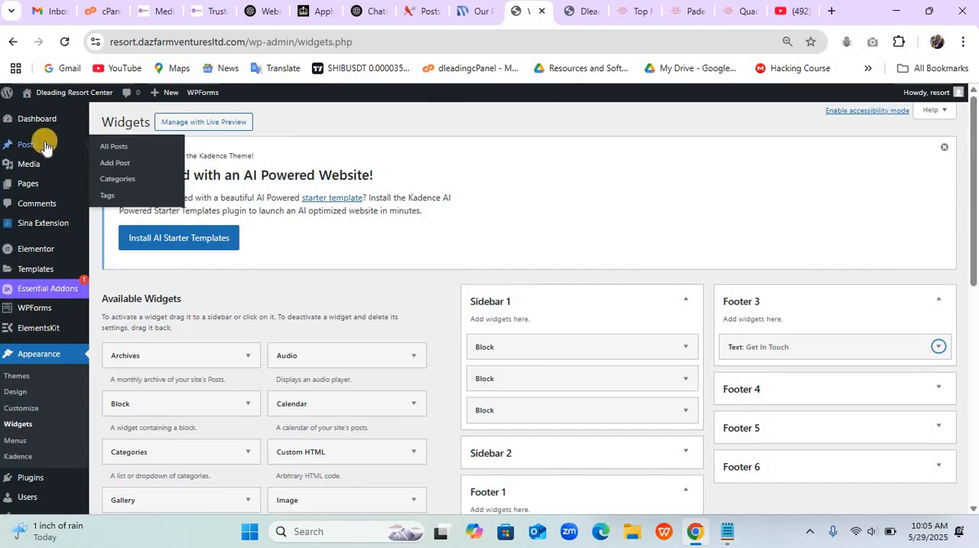
pyautogui.click(104, 149)
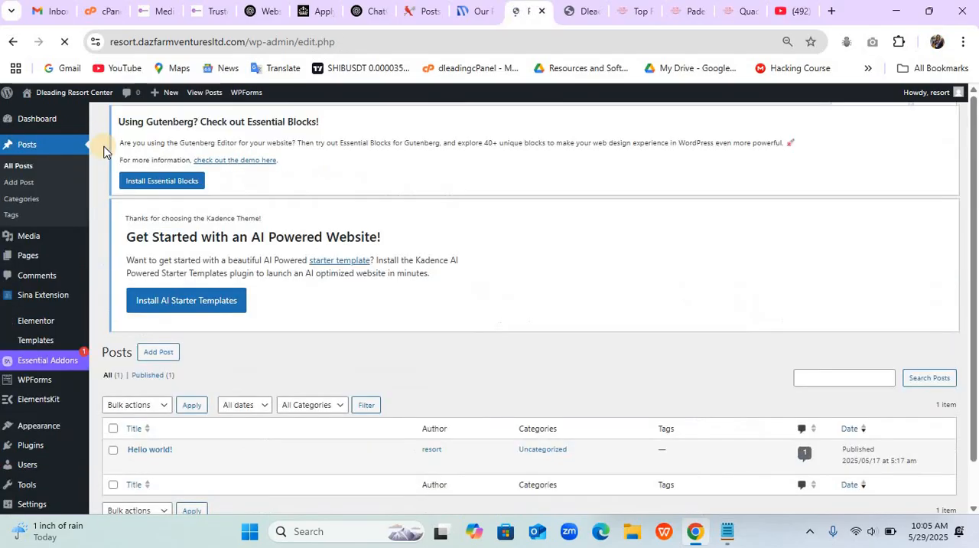
# - Move the default "Hello world!" post to the Trash with a bulk action
pyautogui.scroll(-2, 103, 151)
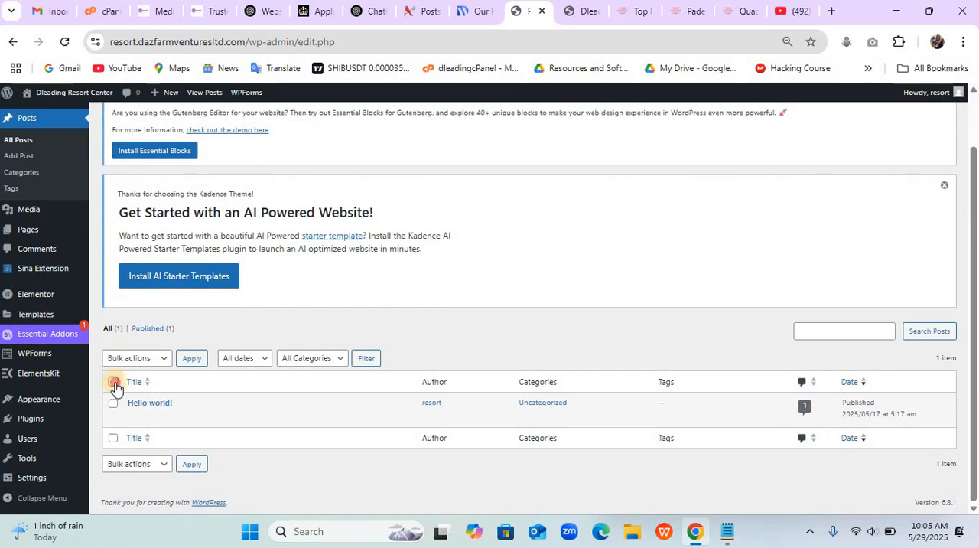
pyautogui.click(114, 382)
pyautogui.click(131, 464)
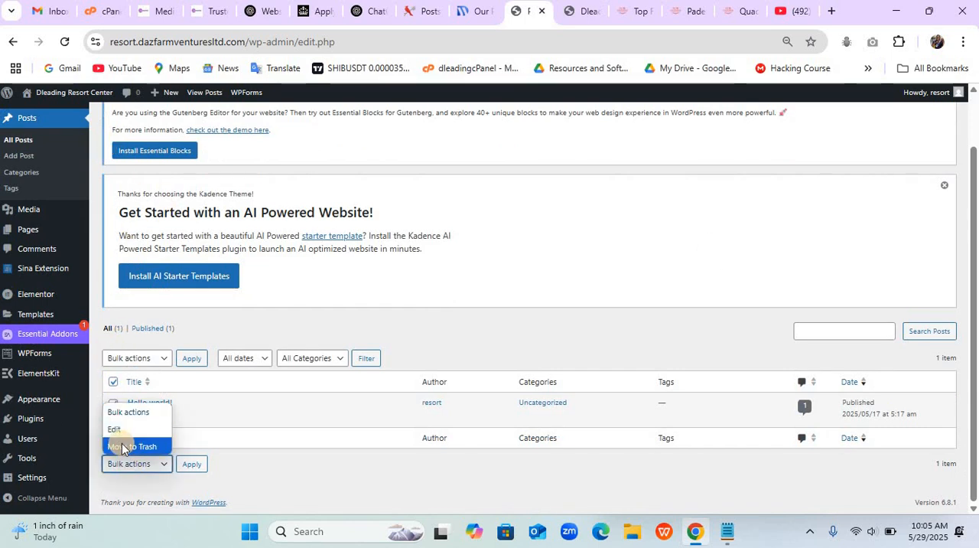
pyautogui.click(124, 448)
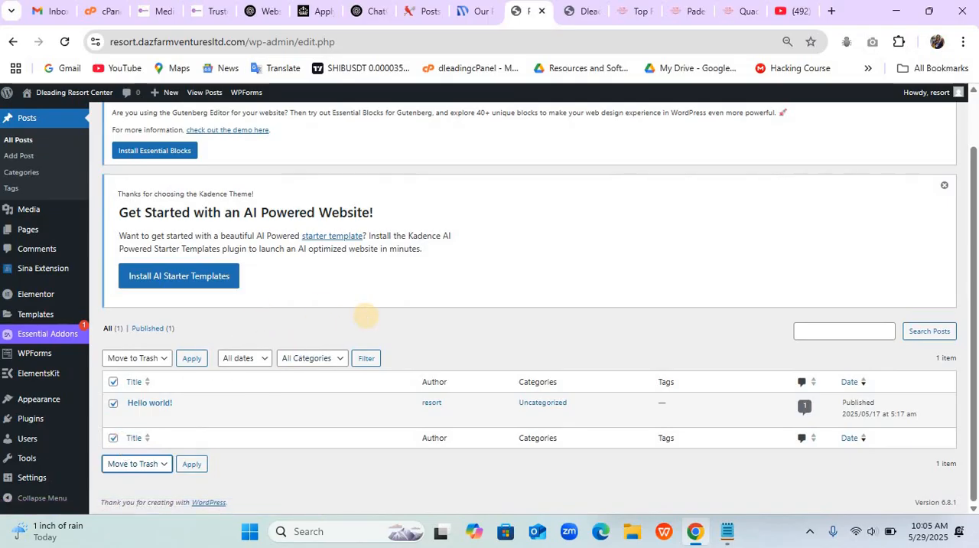
pyautogui.scroll(1, 365, 315)
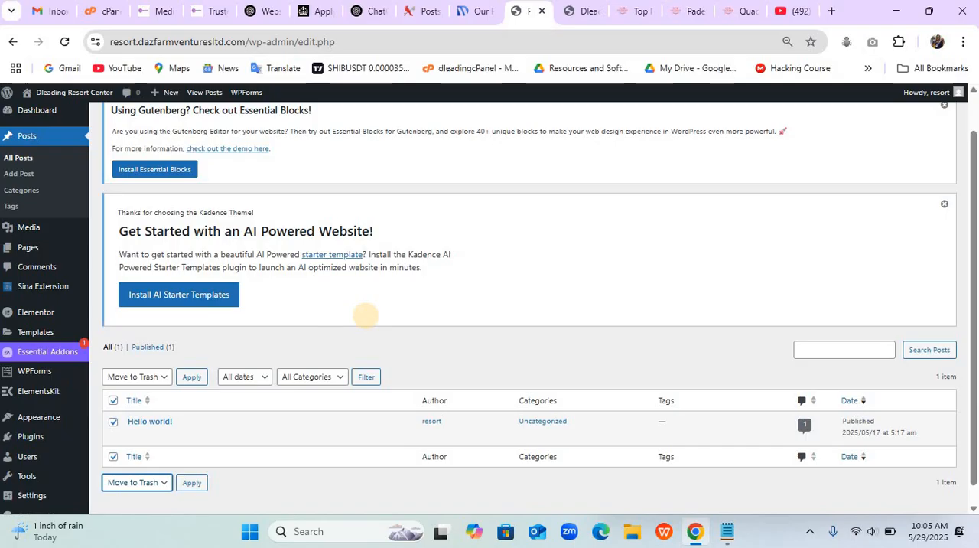
pyautogui.scroll(2, 365, 314)
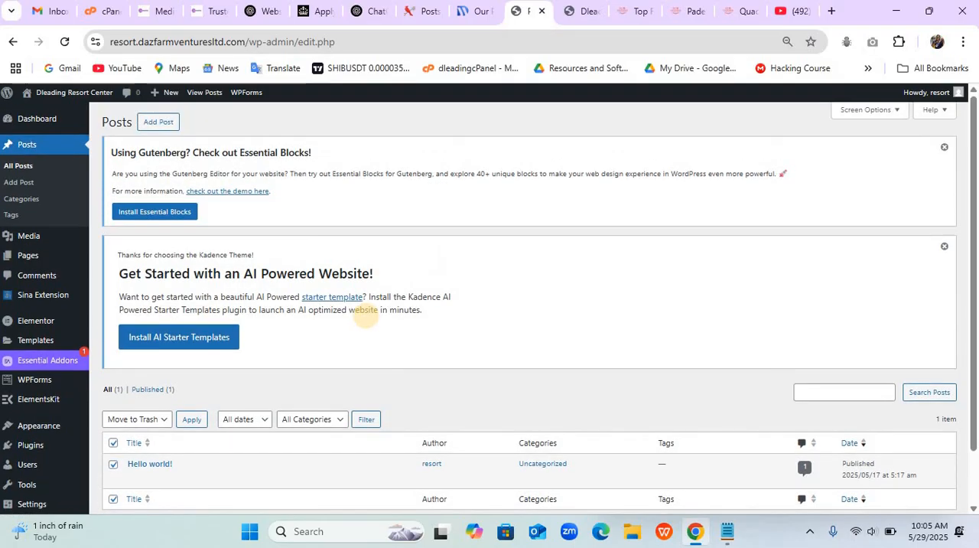
pyautogui.scroll(-2, 366, 314)
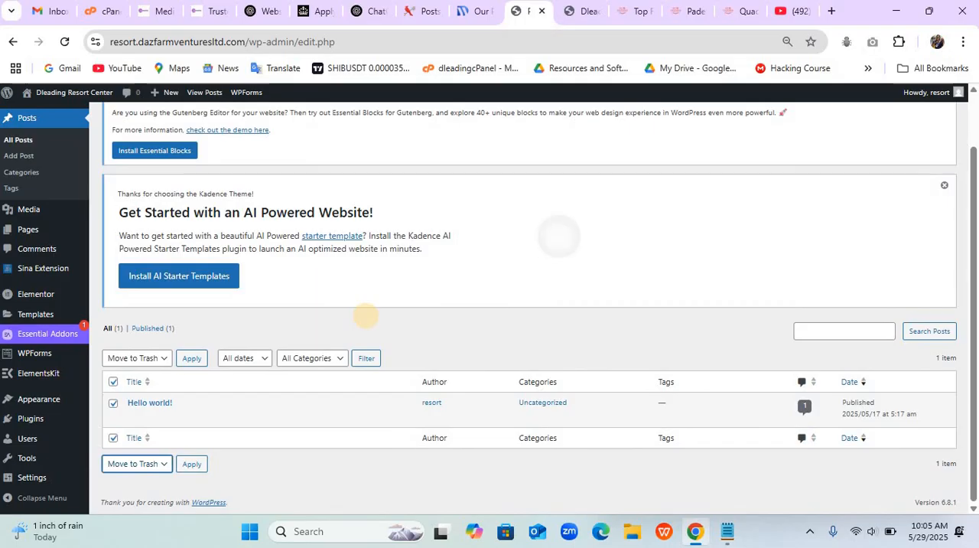
pyautogui.click(192, 463)
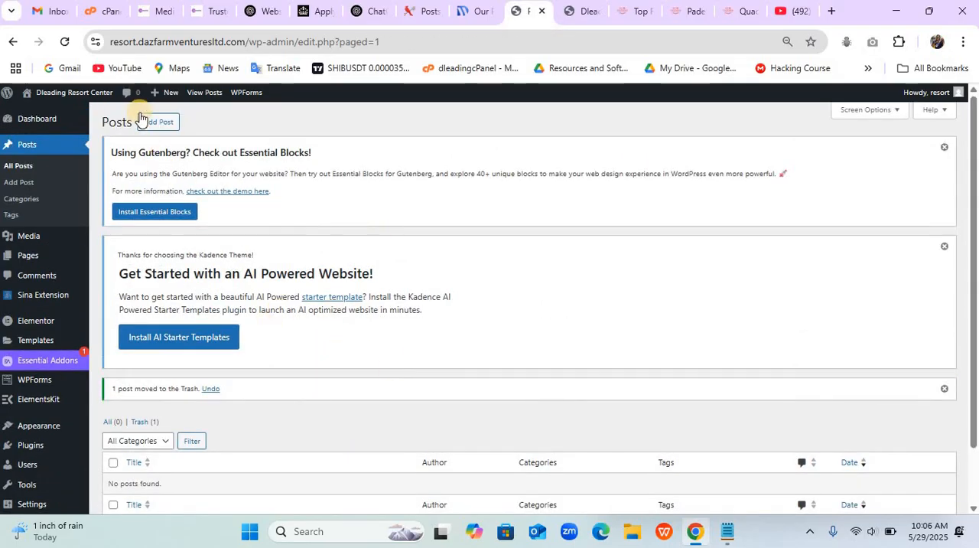
# - Add a new post on the resort site and paste "Padel Court" as its title
pyautogui.click(148, 123)
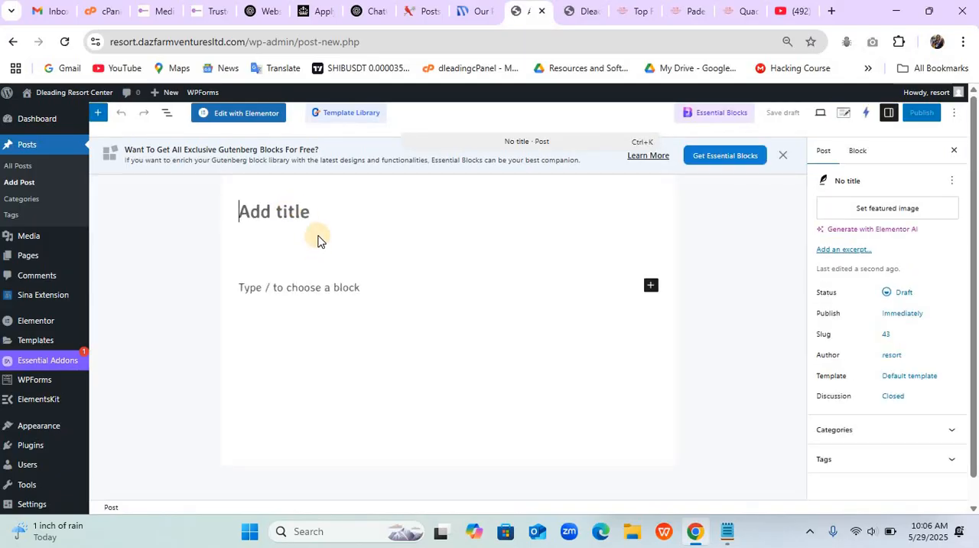
pyautogui.write('Padel Court')
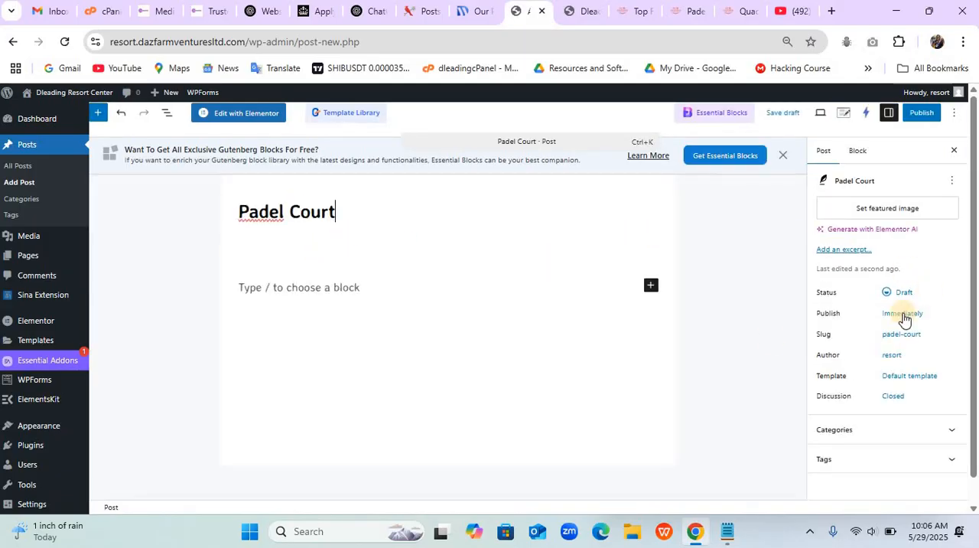
# - Reduce the browser zoom on the example Padel Court post and copy its whole body text, from the opening paragraph through the closing one
pyautogui.click(674, 10)
pyautogui.scroll(-3, 512, 259)
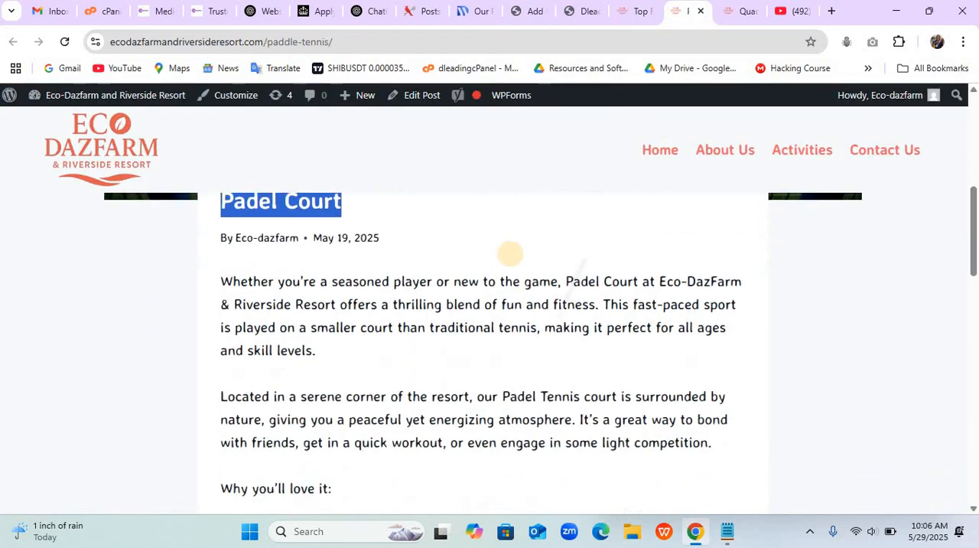
pyautogui.moveTo(217, 222); pyautogui.dragTo(449, 153)
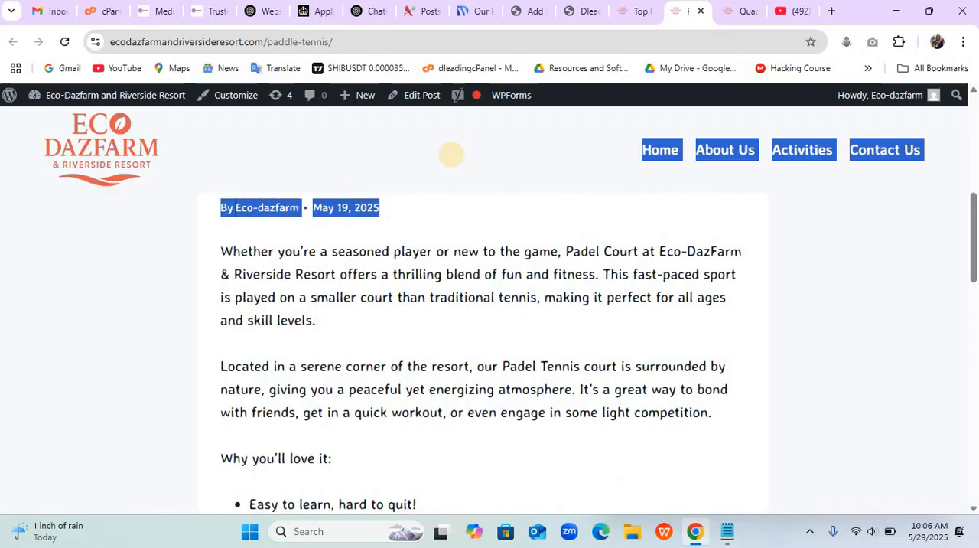
pyautogui.click(239, 274)
pyautogui.scroll(1, 238, 269)
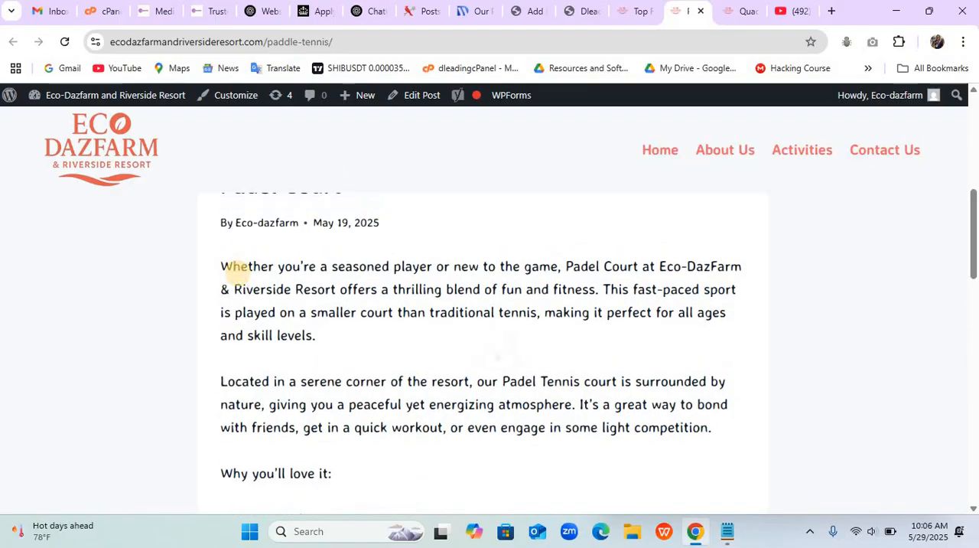
pyautogui.scroll(-1, 239, 274)
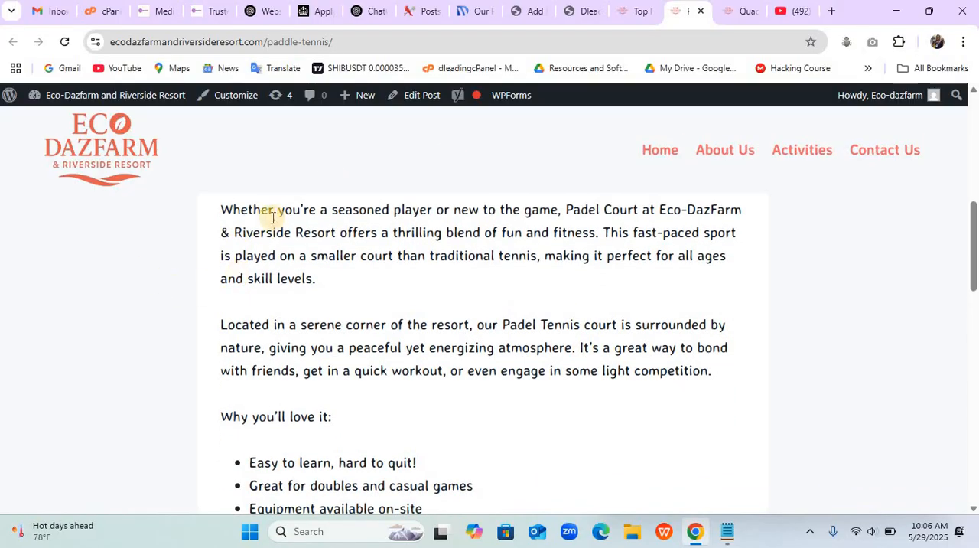
pyautogui.click(965, 42)
pyautogui.click(869, 364)
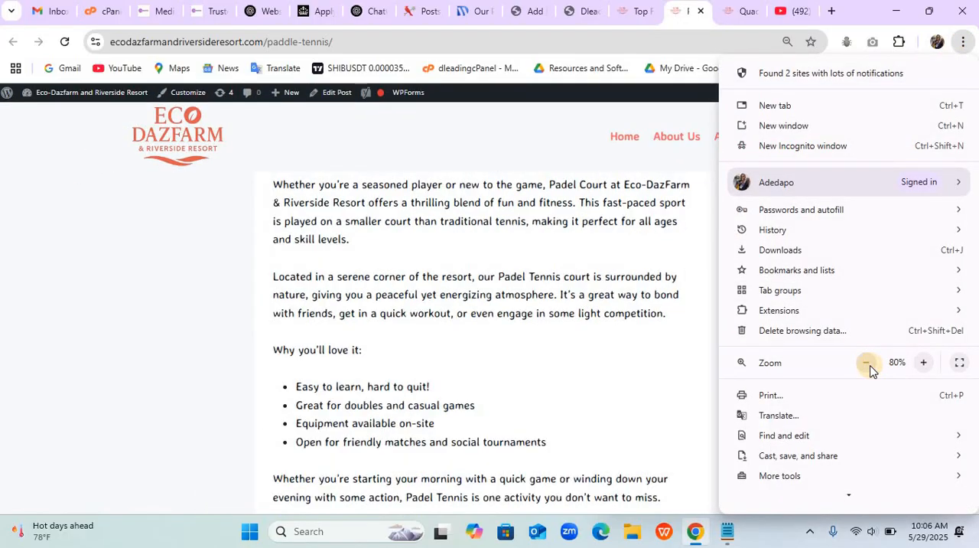
pyautogui.click(868, 364)
pyautogui.click(615, 355)
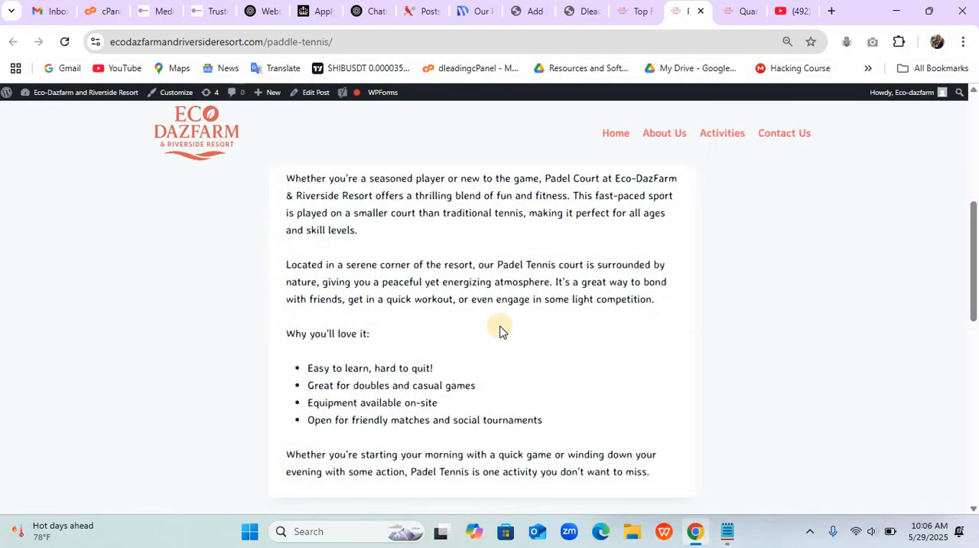
pyautogui.moveTo(288, 177); pyautogui.dragTo(662, 480)
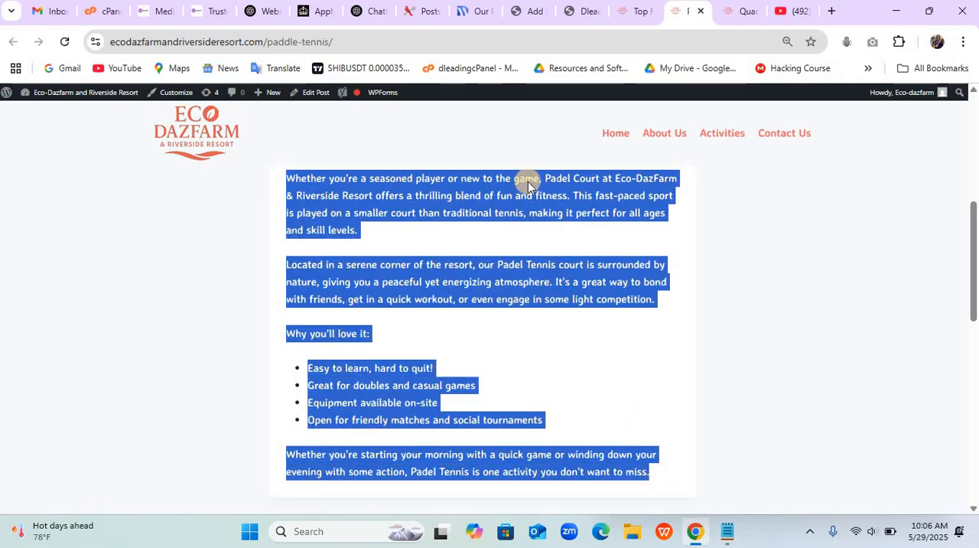
# - Paste the copied body text into the content area of the resort site's new Padel Court post
pyautogui.moveTo(524, 13)
pyautogui.mouseDown()
pyautogui.moveTo(531, 69)
pyautogui.moveTo(352, 308)
pyautogui.moveTo(507, 11)
pyautogui.moveTo(528, 10)
pyautogui.mouseUp()
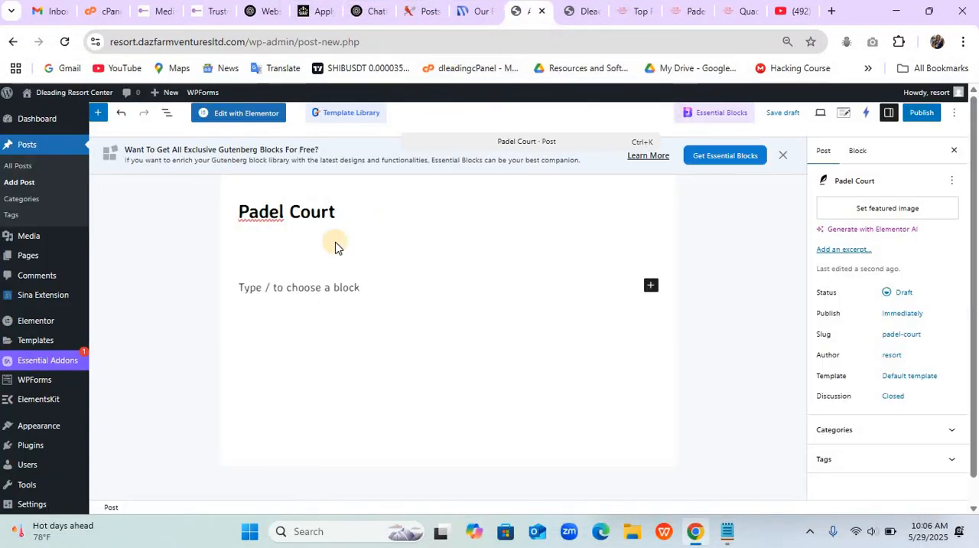
pyautogui.click(316, 288)
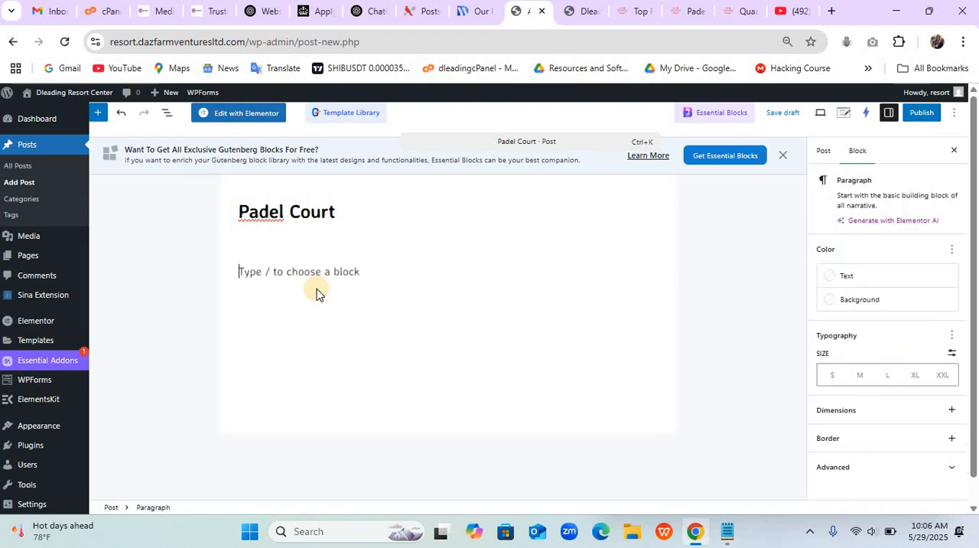
pyautogui.hotkey('ctrl', 'v')
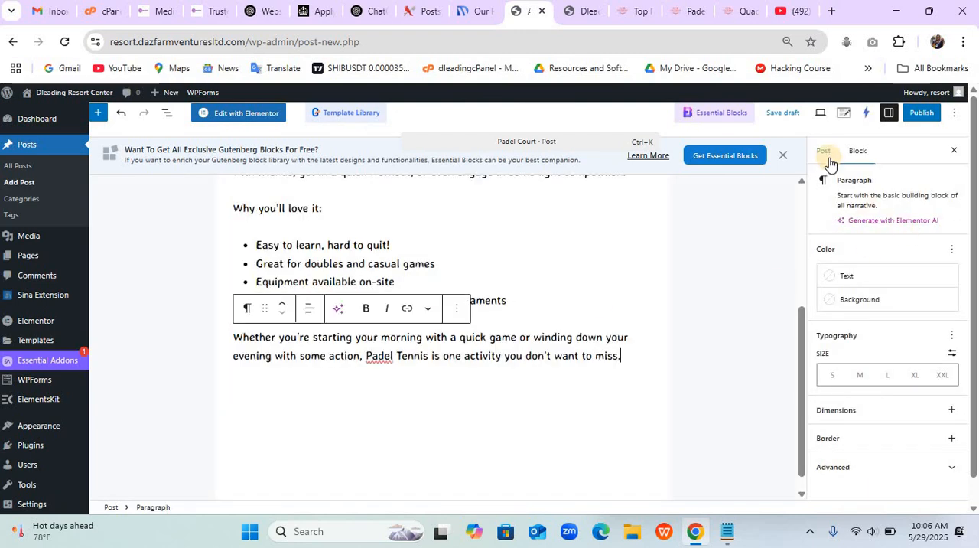
# - Create a new post category named "activitties" without a parent and assign it to the Padel Court post
pyautogui.click(826, 153)
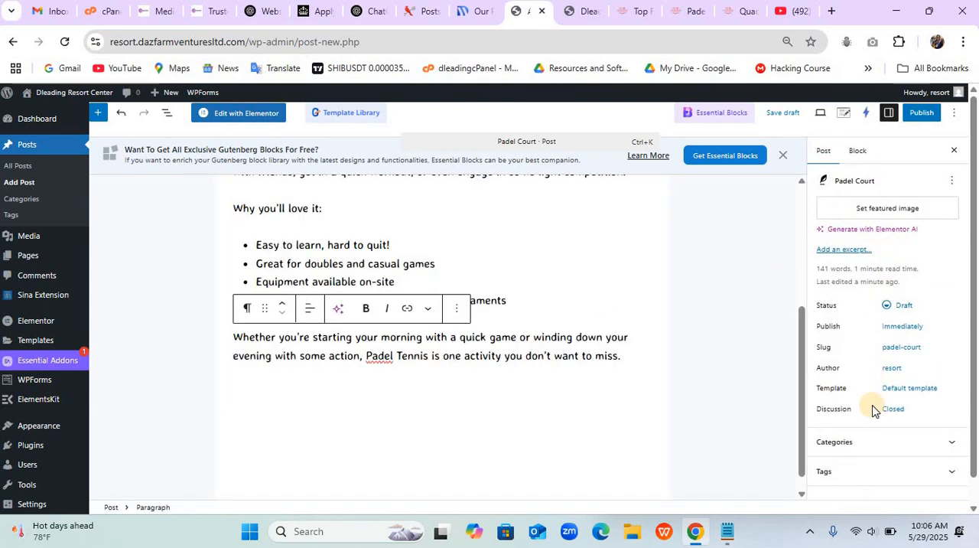
pyautogui.click(870, 442)
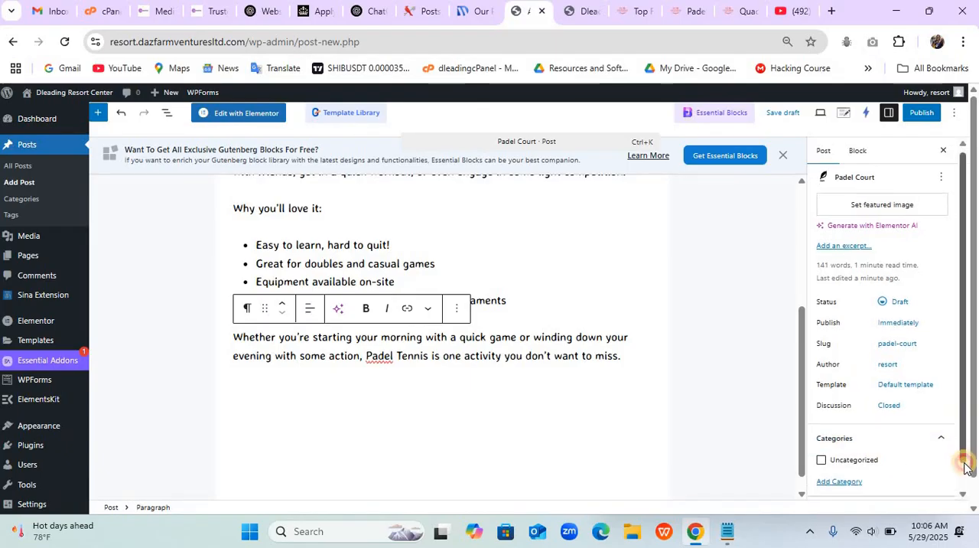
pyautogui.scroll(-1, 963, 459)
pyautogui.click(855, 457)
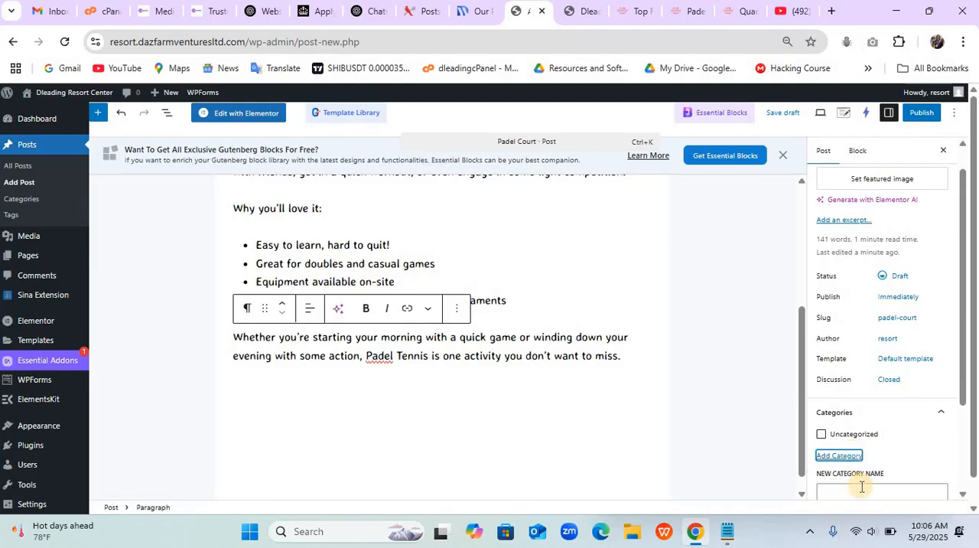
pyautogui.click(862, 490)
pyautogui.write('activities')
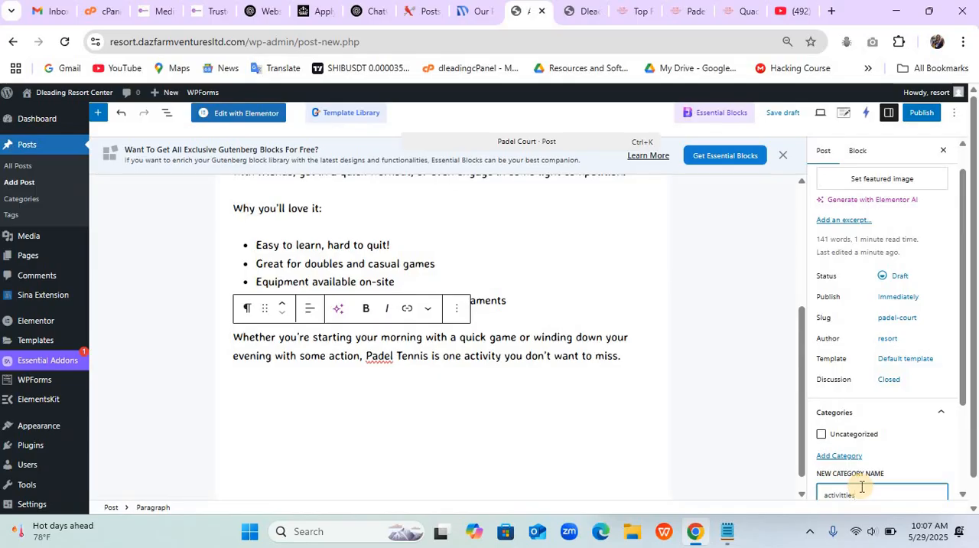
pyautogui.scroll(-3, 861, 487)
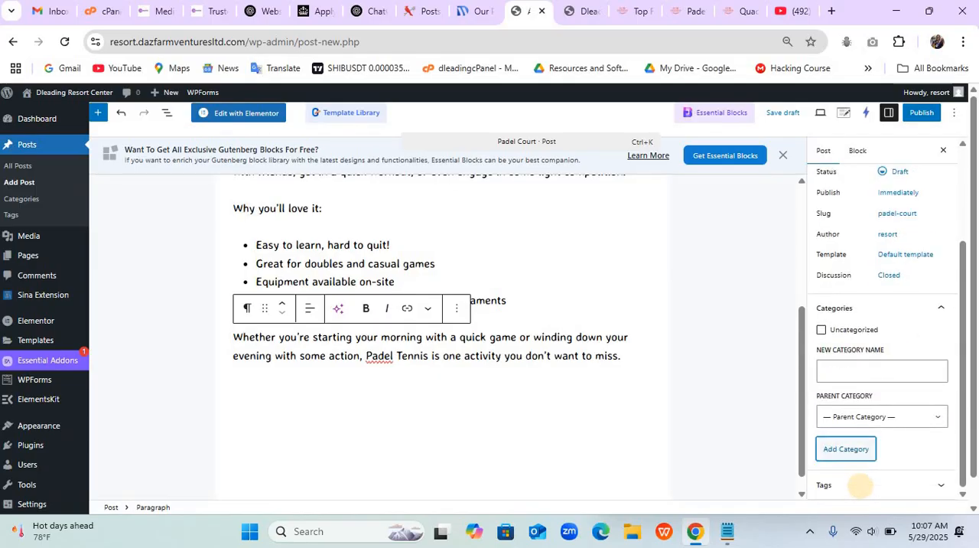
pyautogui.click(853, 432)
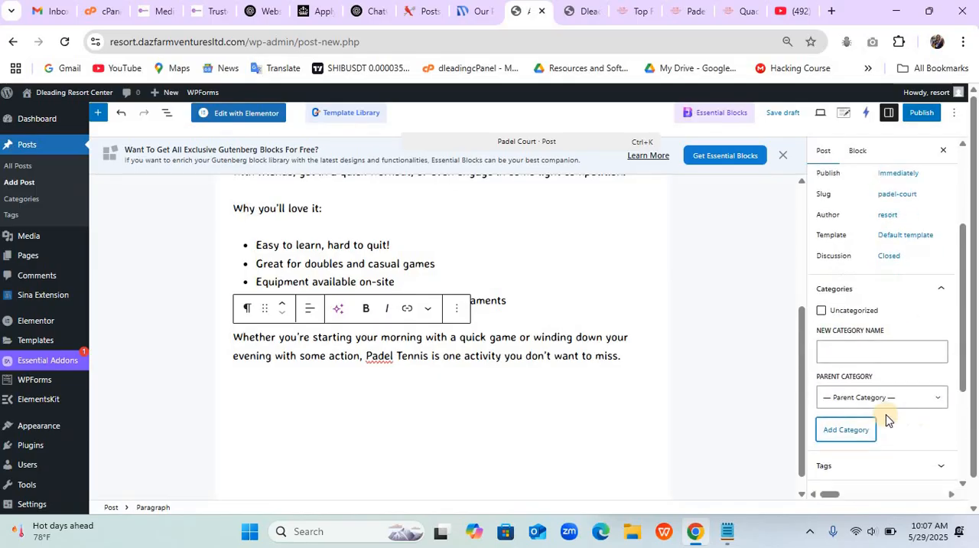
# - Start setting the post's featured image and upload all files from the Desktop folder "Resort picture" to the media library
pyautogui.scroll(4, 881, 306)
pyautogui.click(881, 303)
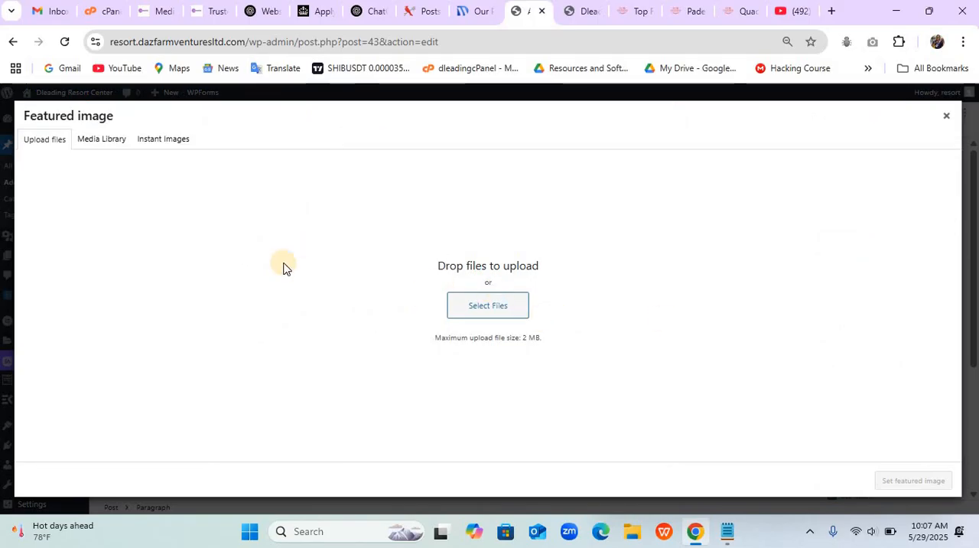
pyautogui.click(504, 313)
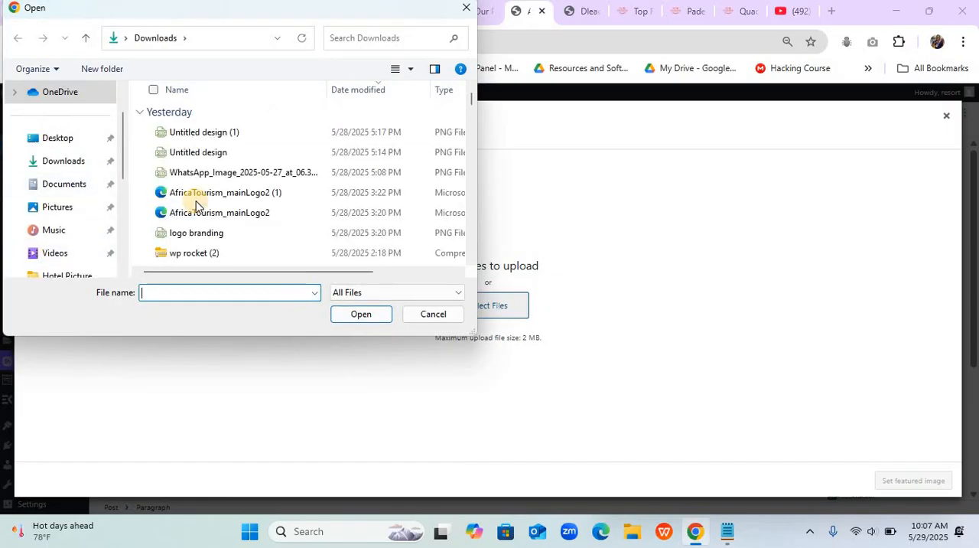
pyautogui.click(75, 140)
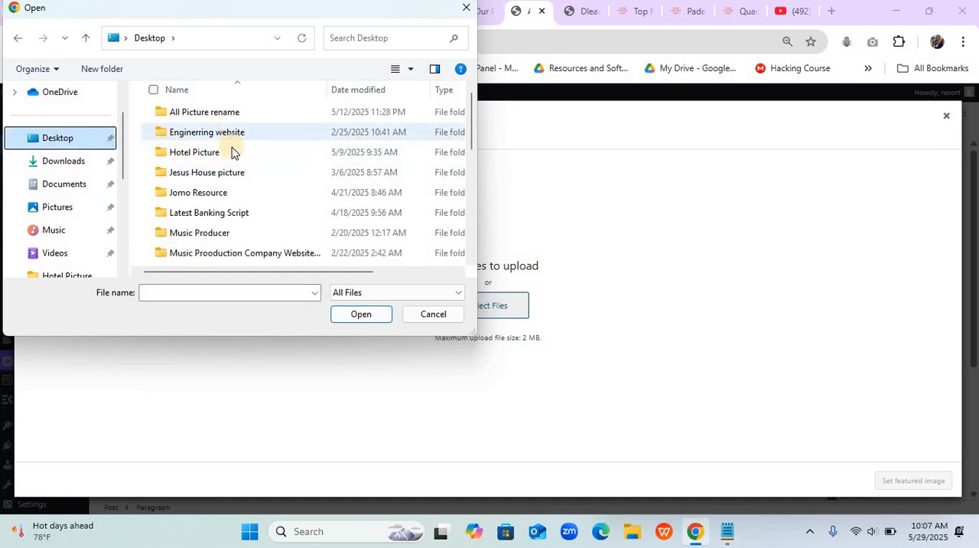
pyautogui.scroll(-3, 235, 207)
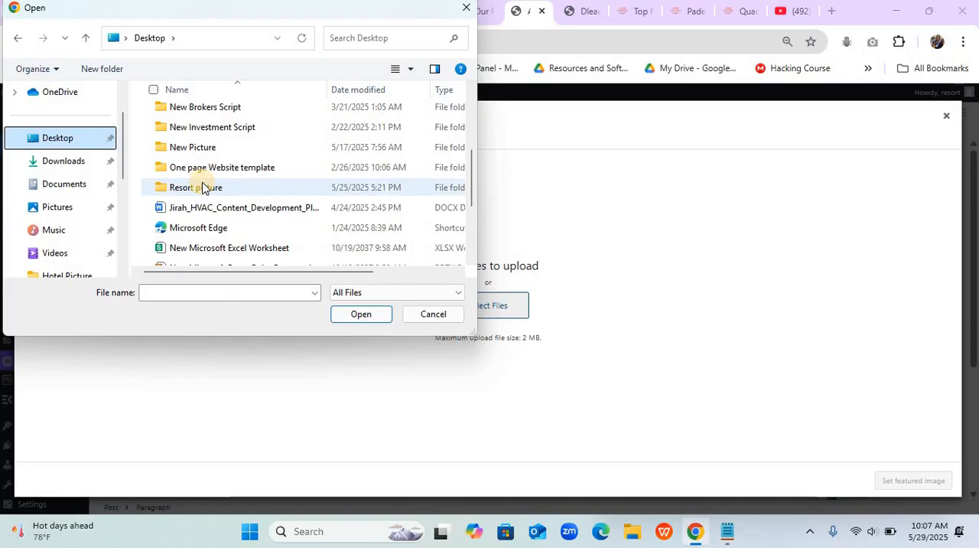
pyautogui.click(202, 187)
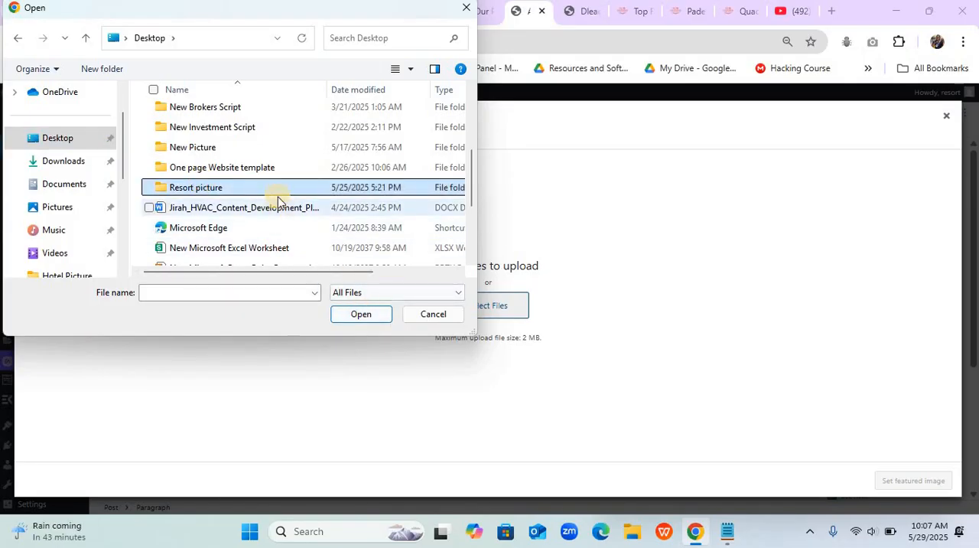
pyautogui.doubleClick(277, 190)
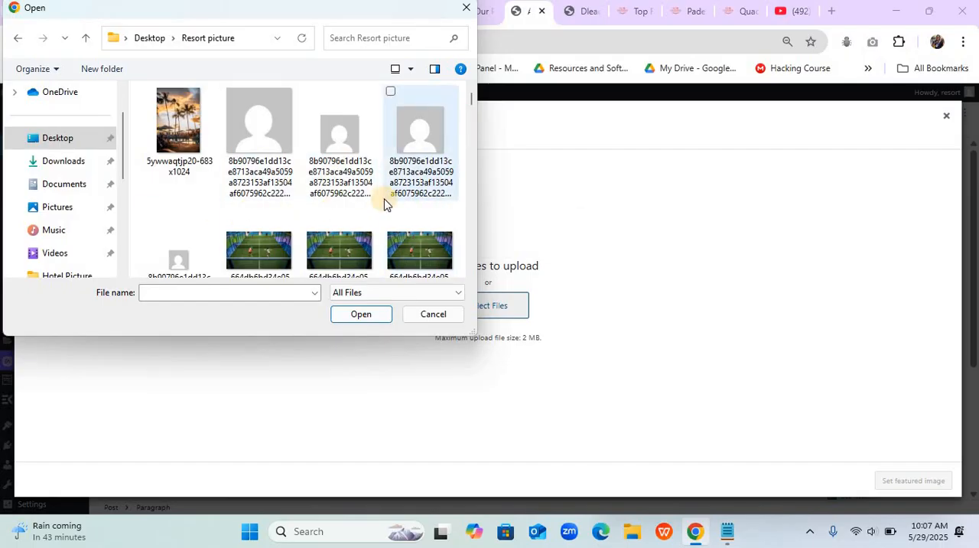
pyautogui.scroll(-1, 385, 204)
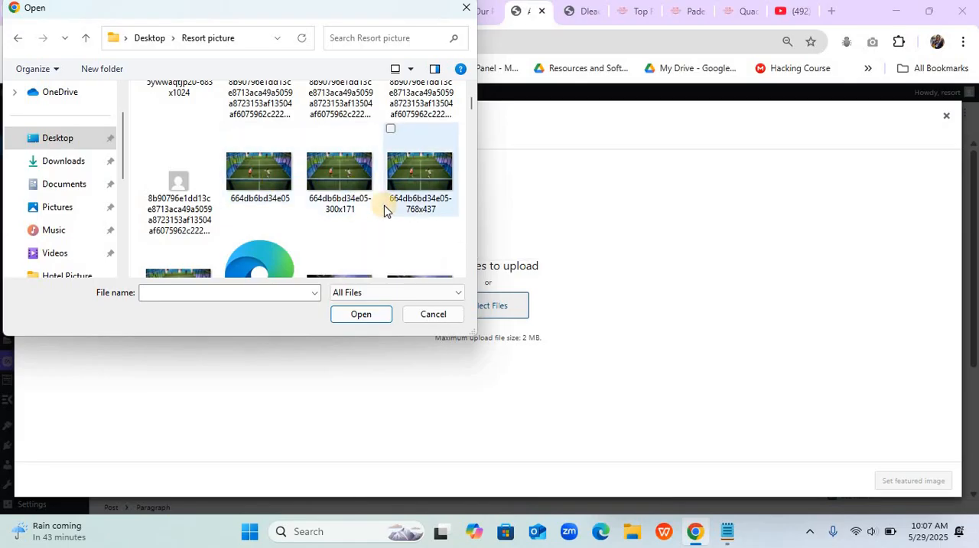
pyautogui.hotkey('ctrl', 'a')
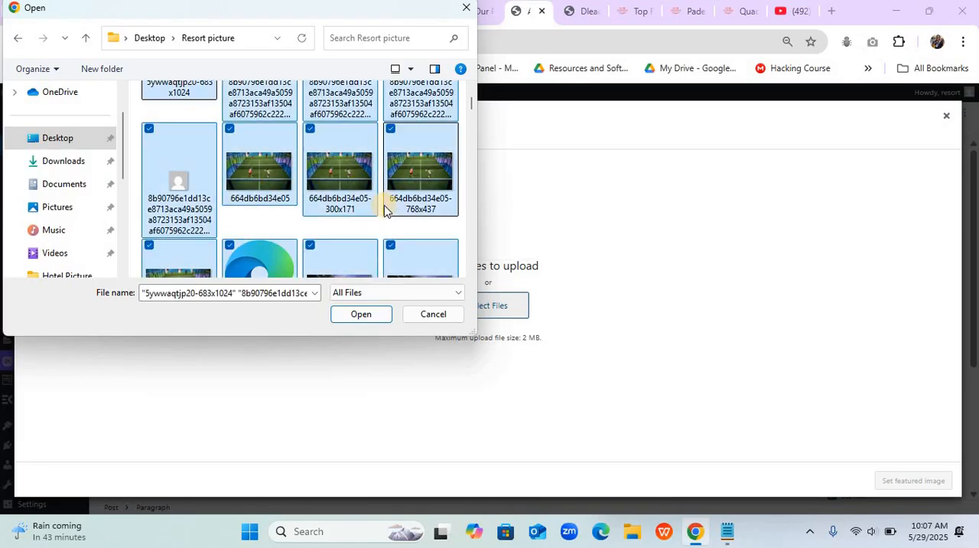
pyautogui.click(364, 316)
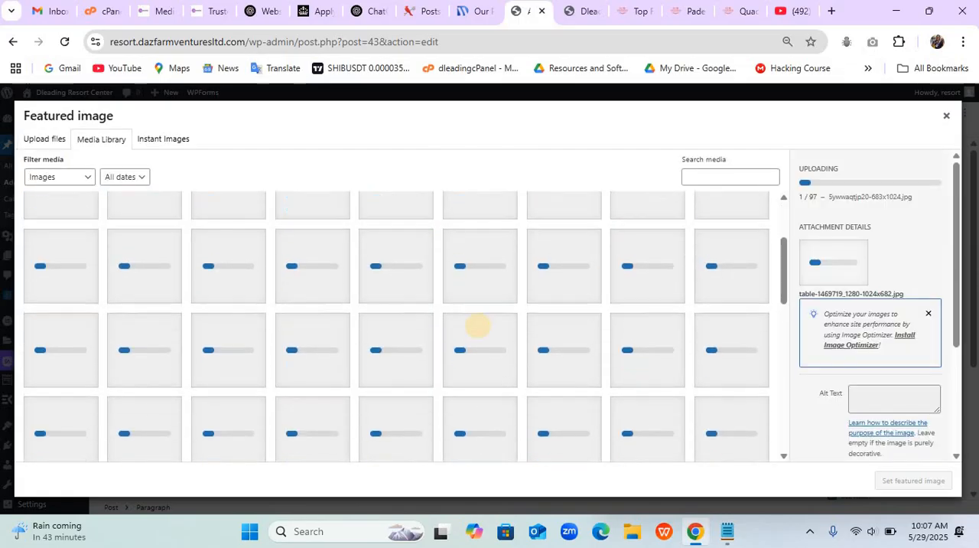
# - Compare the uploaded padel court pictures and set the full-size 664db6bd34e05.jpg as the post's featured image
pyautogui.scroll(-1, 476, 326)
pyautogui.scroll(-5, 477, 326)
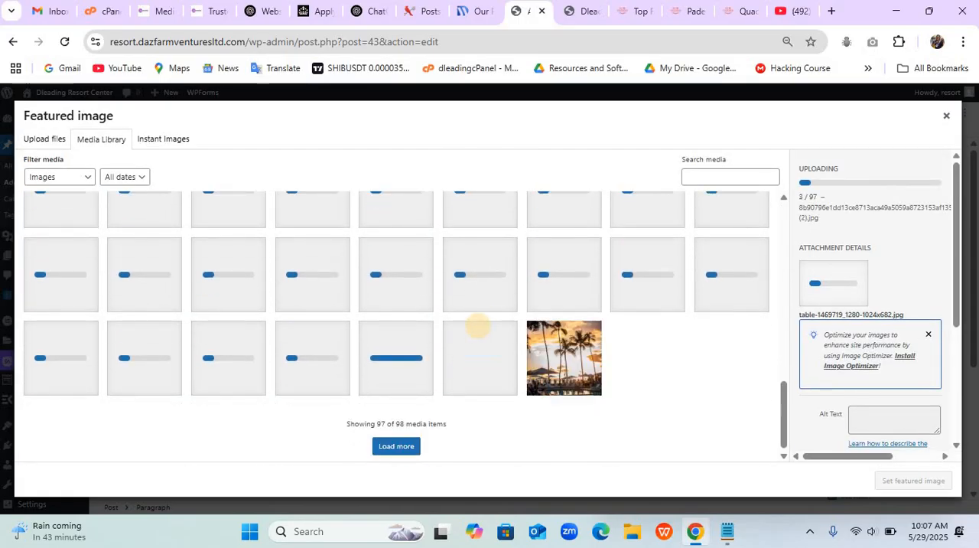
pyautogui.scroll(-1, 477, 326)
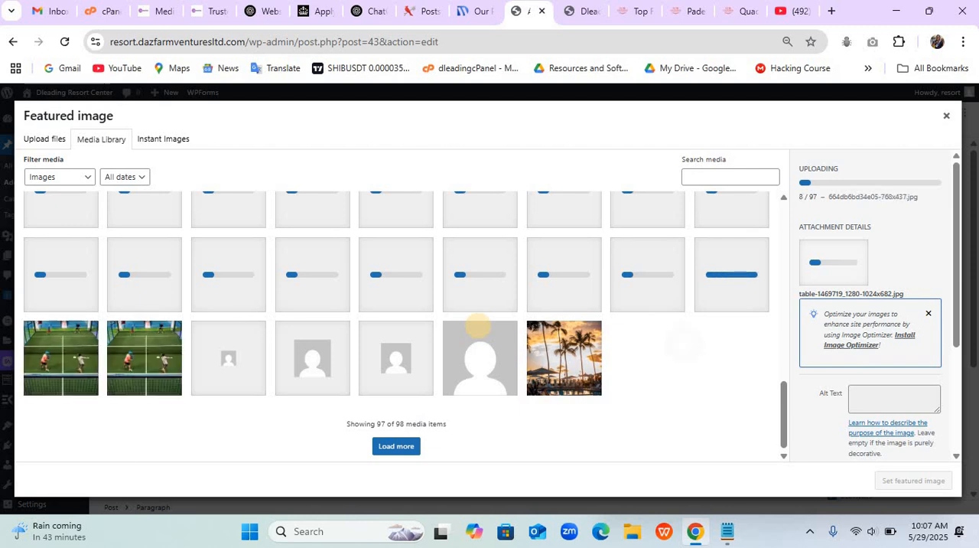
pyautogui.scroll(2, 478, 326)
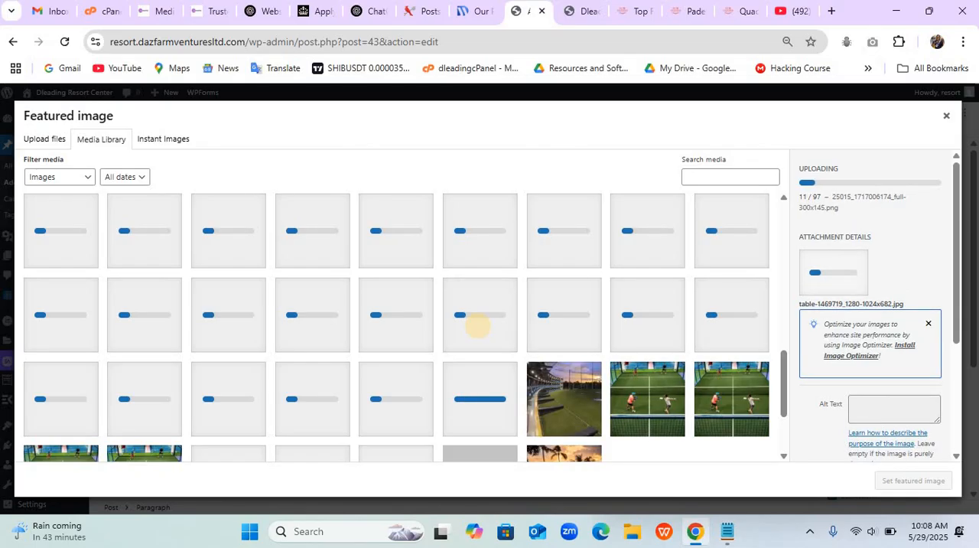
pyautogui.scroll(-2, 476, 326)
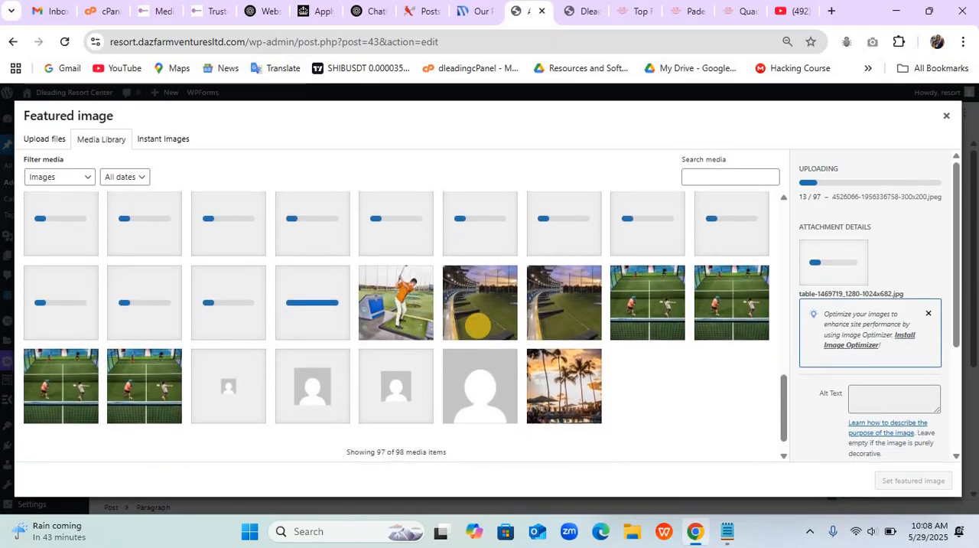
pyautogui.click(632, 290)
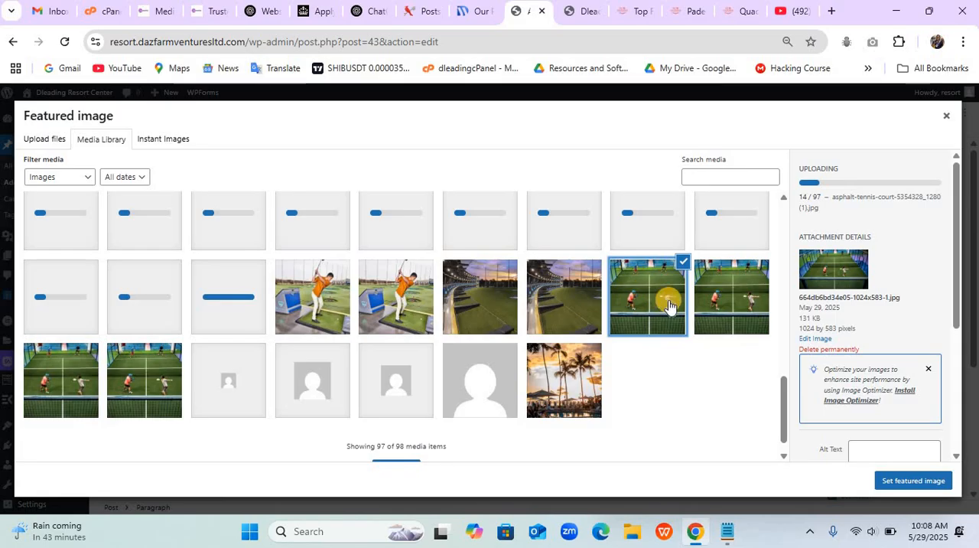
pyautogui.click(709, 306)
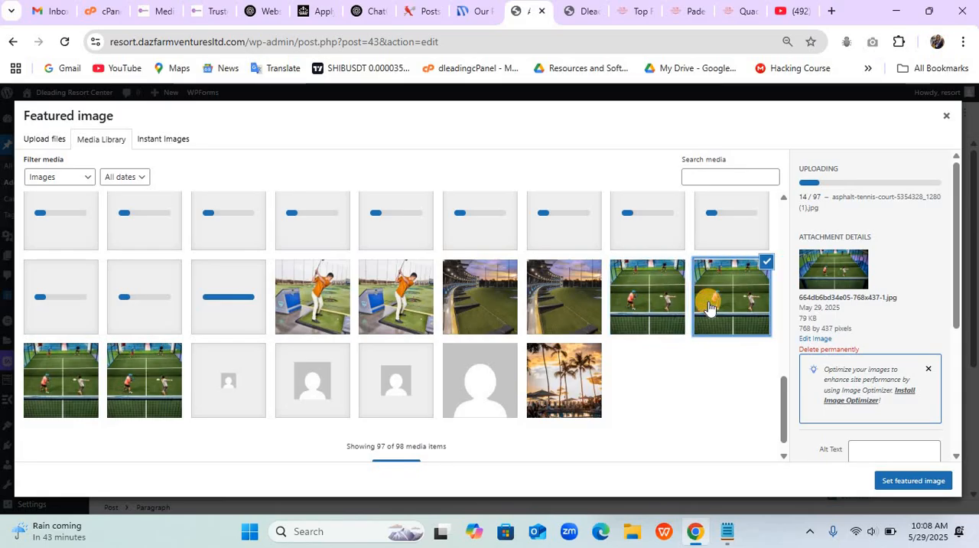
pyautogui.click(141, 406)
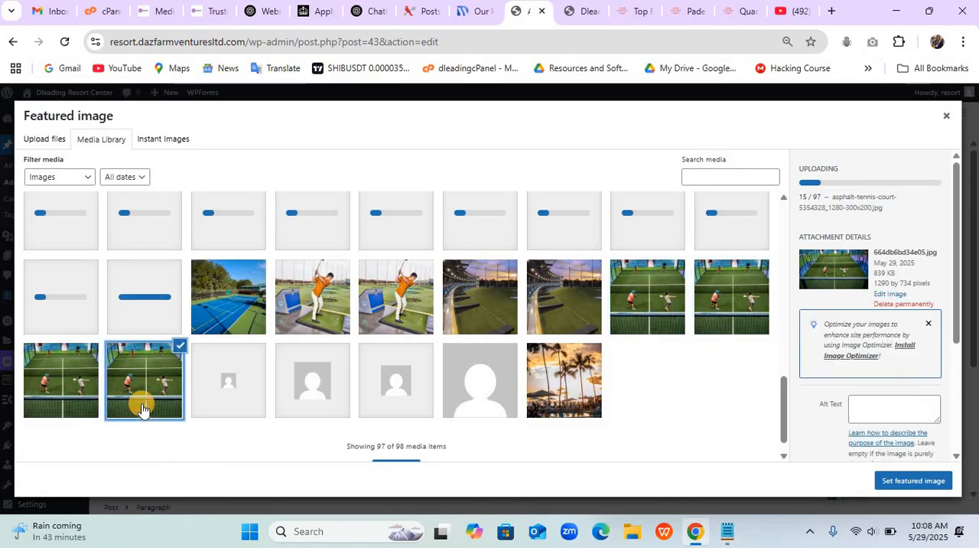
pyautogui.click(82, 394)
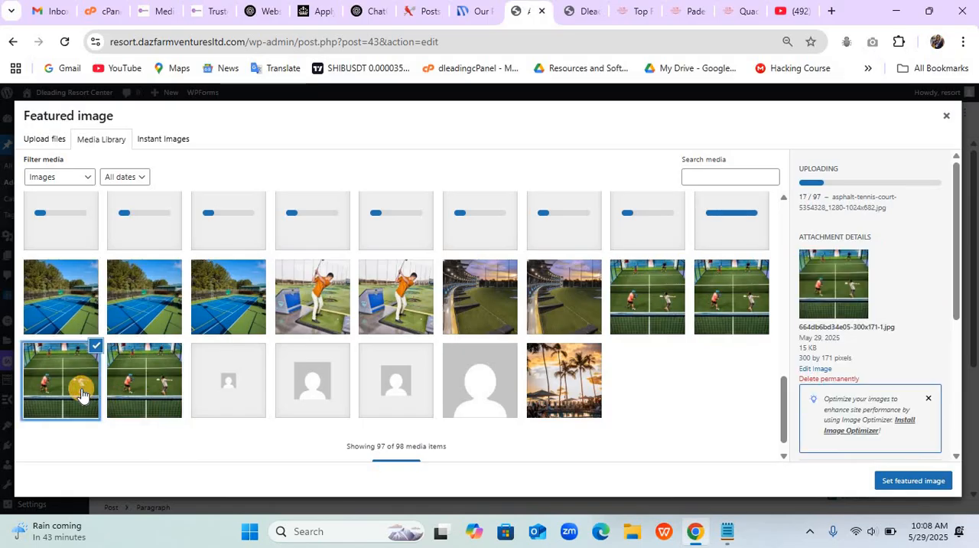
pyautogui.click(131, 396)
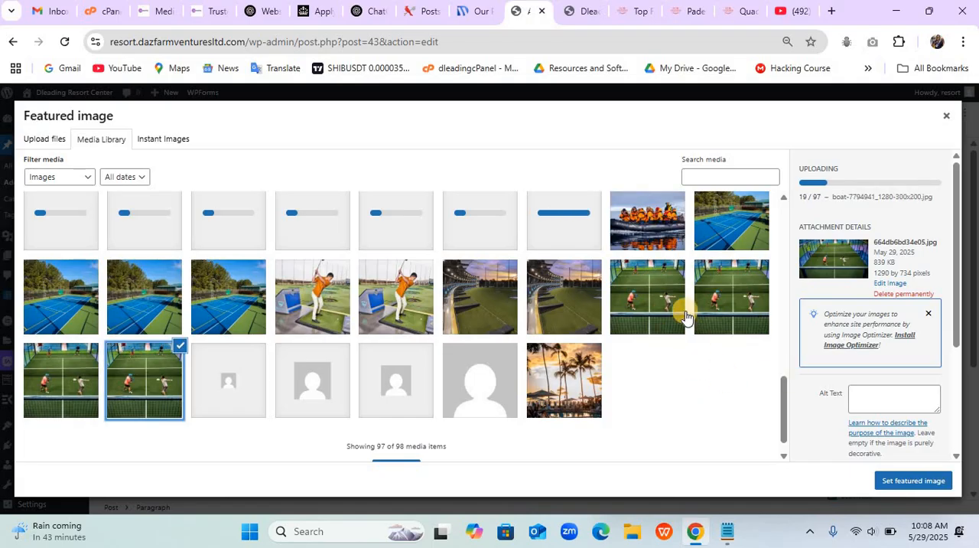
pyautogui.click(916, 482)
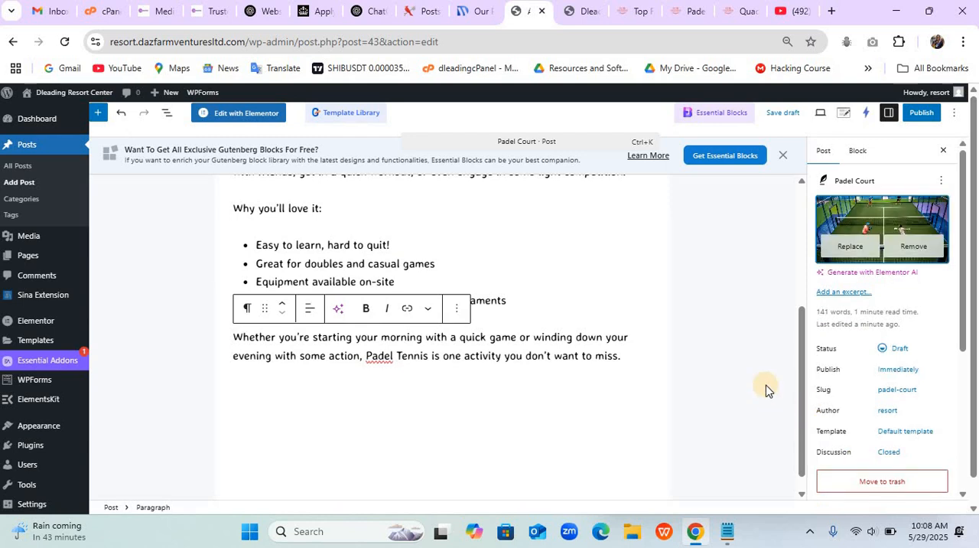
# - Publish the Padel Court post and start another new post
pyautogui.click(919, 115)
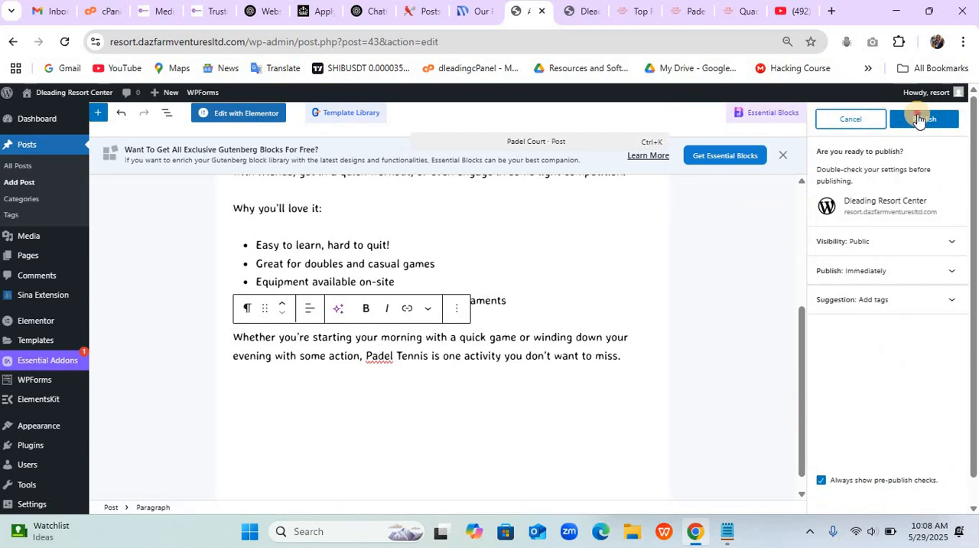
pyautogui.click(916, 119)
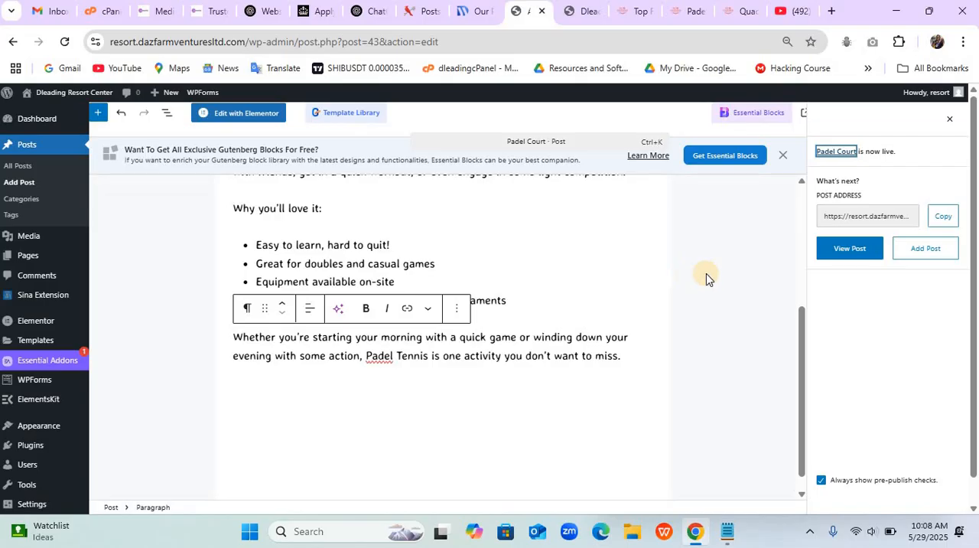
pyautogui.click(928, 259)
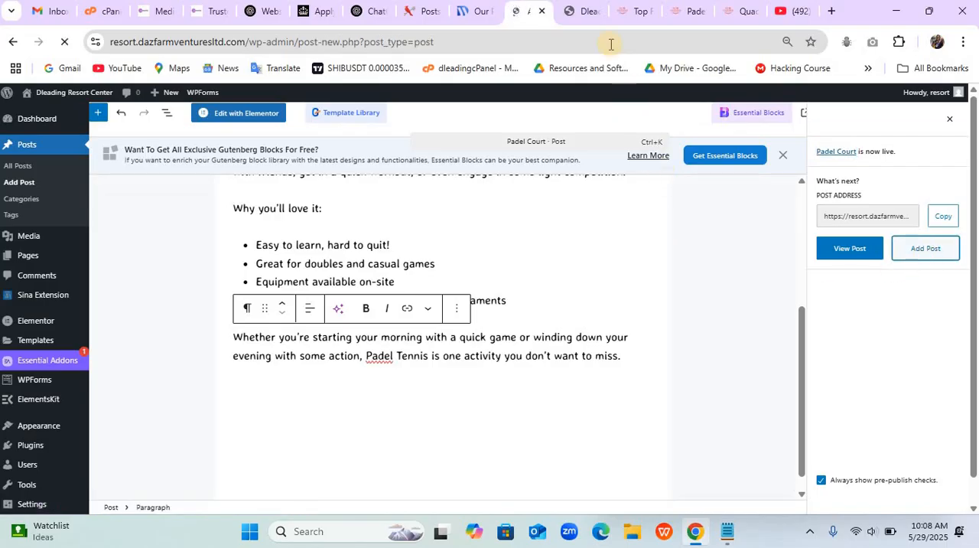
# - Close the example's Padel Court page and copy the title "Quad Biking" from its Quad Biking page into the new post's title
pyautogui.click(680, 13)
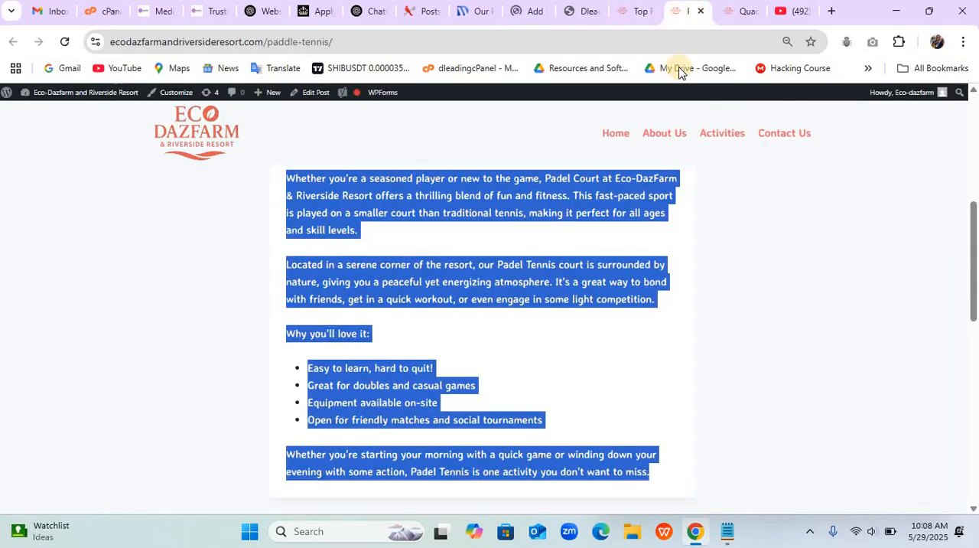
pyautogui.click(702, 12)
pyautogui.scroll(-2, 644, 228)
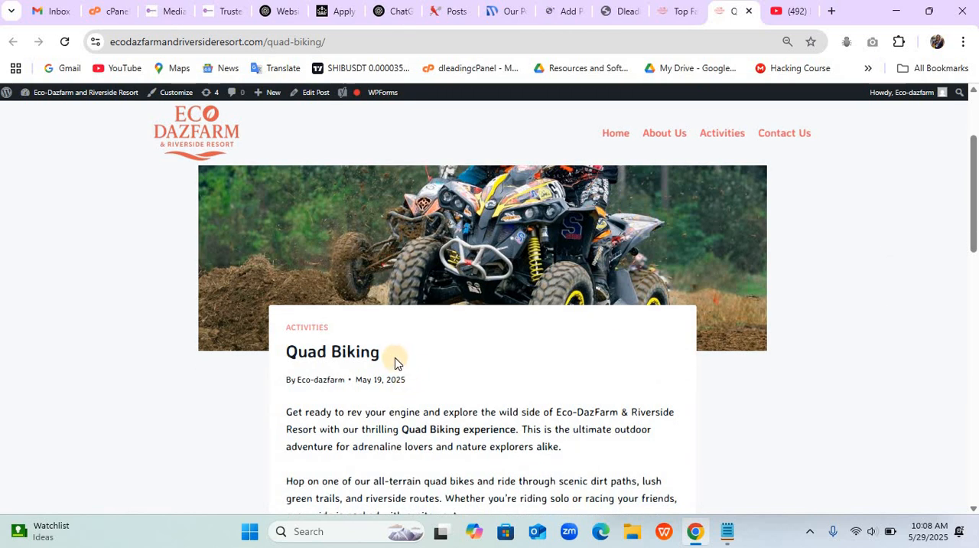
pyautogui.moveTo(387, 353); pyautogui.dragTo(292, 356)
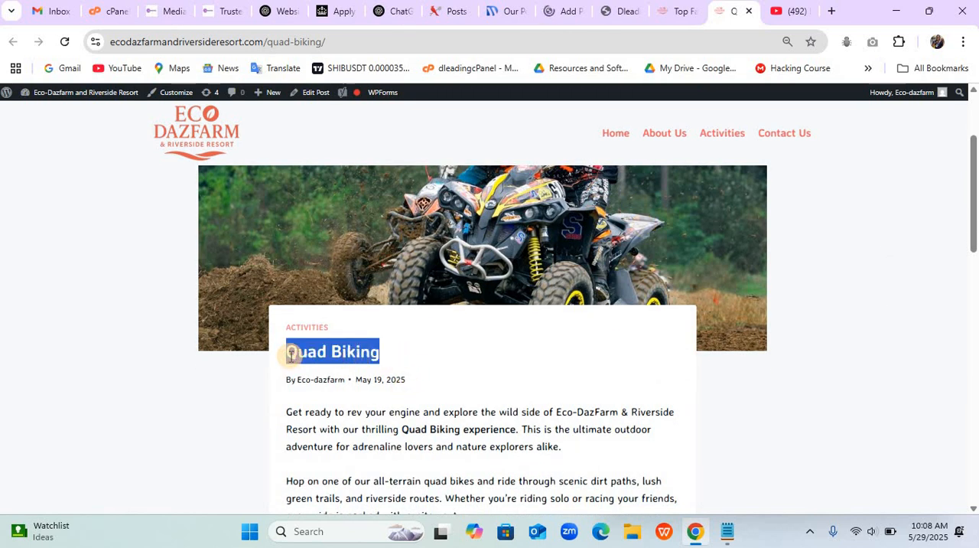
pyautogui.click(569, 14)
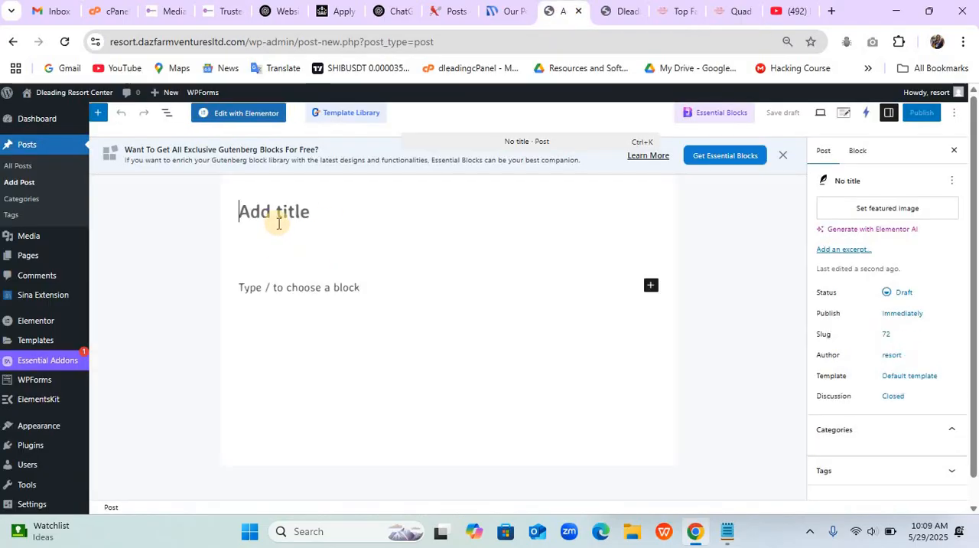
pyautogui.write('Quad Biking')
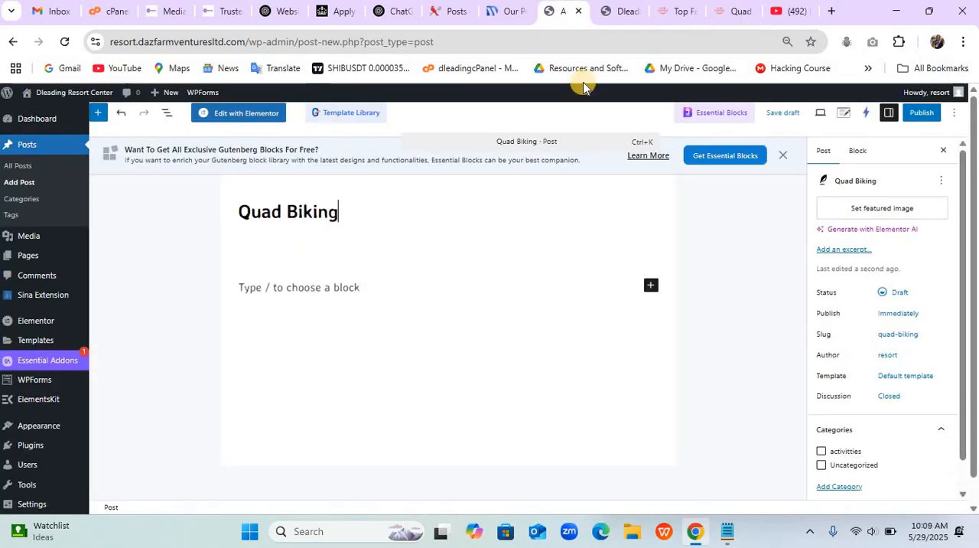
# - Copy the example's Quad Biking body text into the new post's content area, advancing the example page to the Top Golf post
pyautogui.click(723, 10)
pyautogui.scroll(-3, 495, 348)
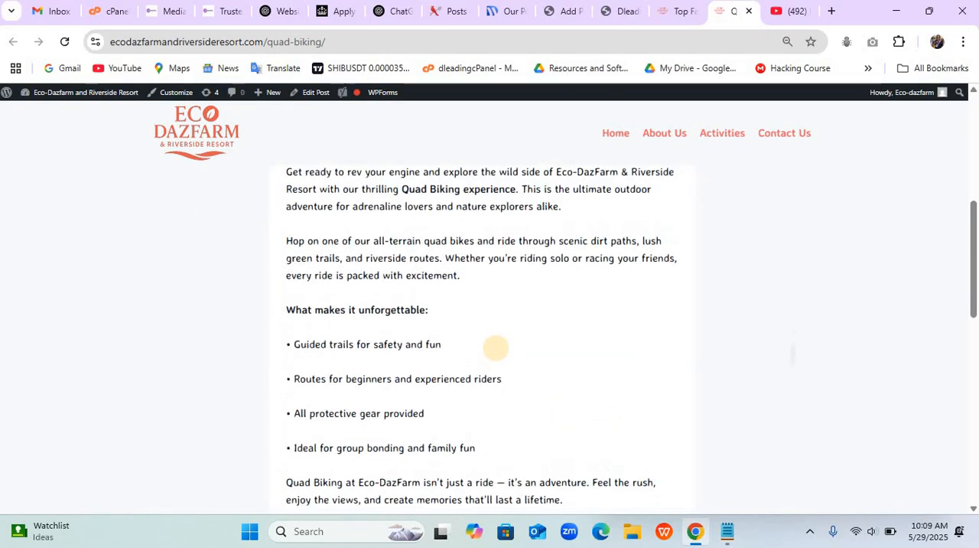
pyautogui.scroll(1, 496, 348)
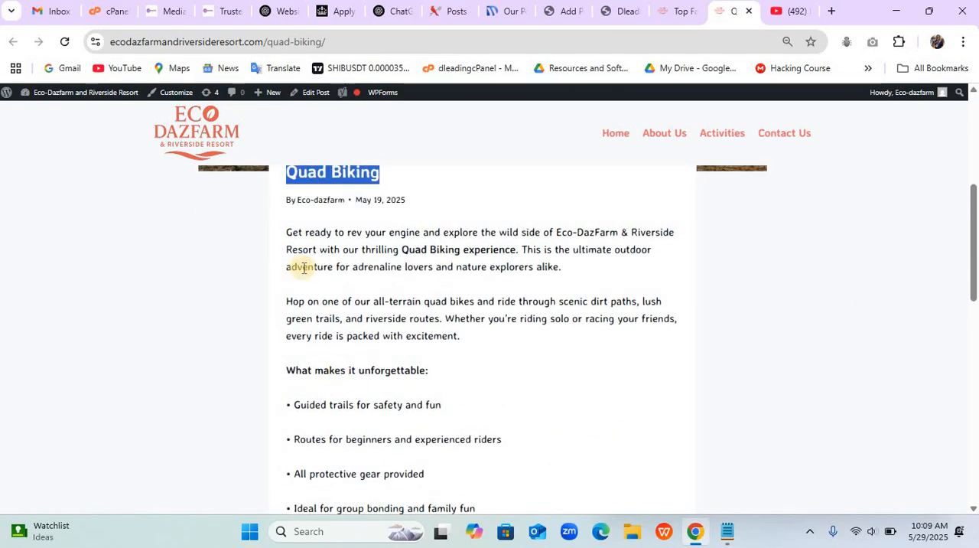
pyautogui.moveTo(288, 233); pyautogui.dragTo(579, 399)
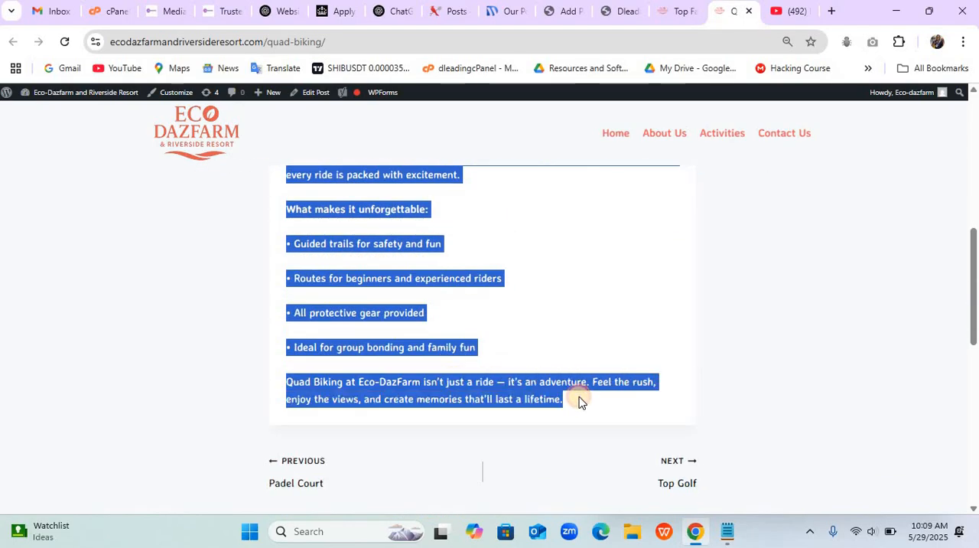
pyautogui.click(682, 469)
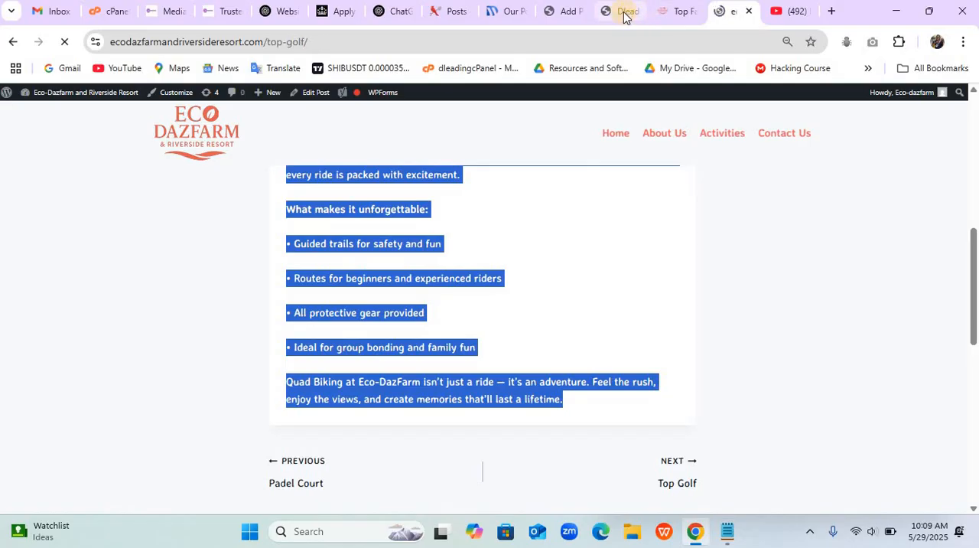
pyautogui.click(570, 12)
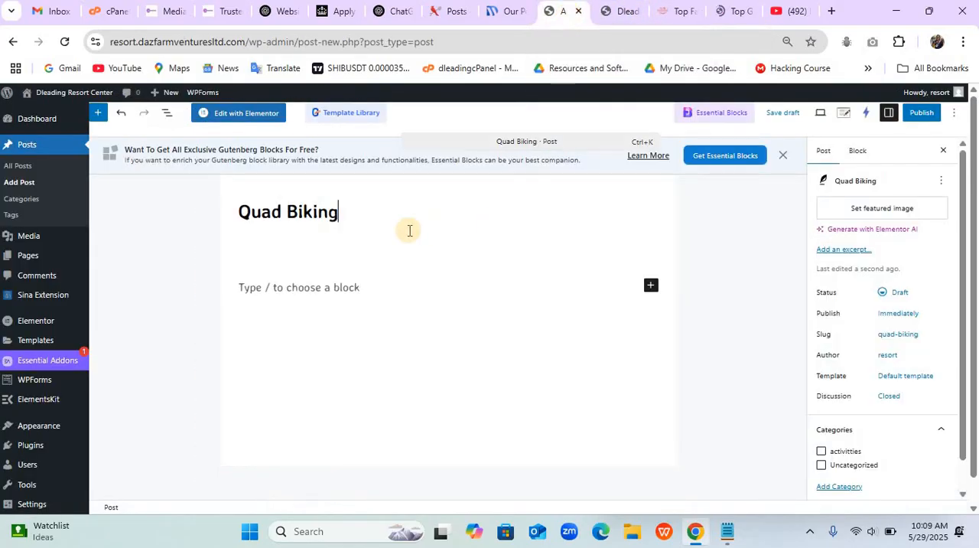
pyautogui.click(328, 281)
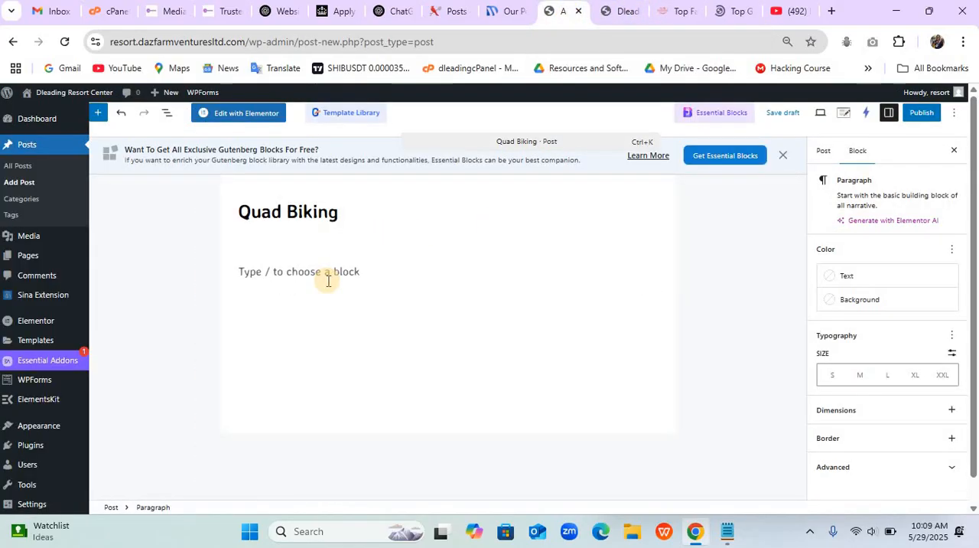
pyautogui.hotkey('ctrl', 'v')
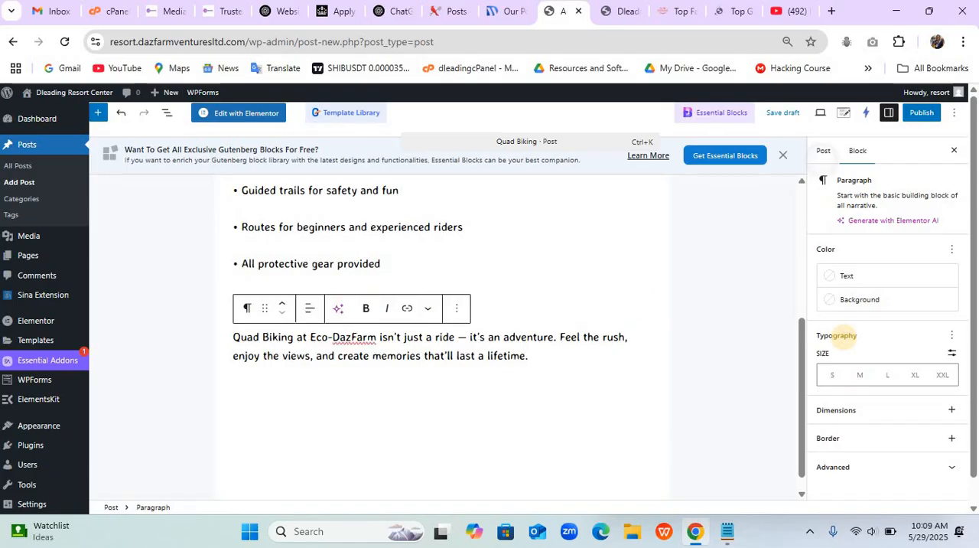
# - Assign the Quad Biking post to the "activitties" category and look through the media library for a quad bike featured image
pyautogui.click(824, 153)
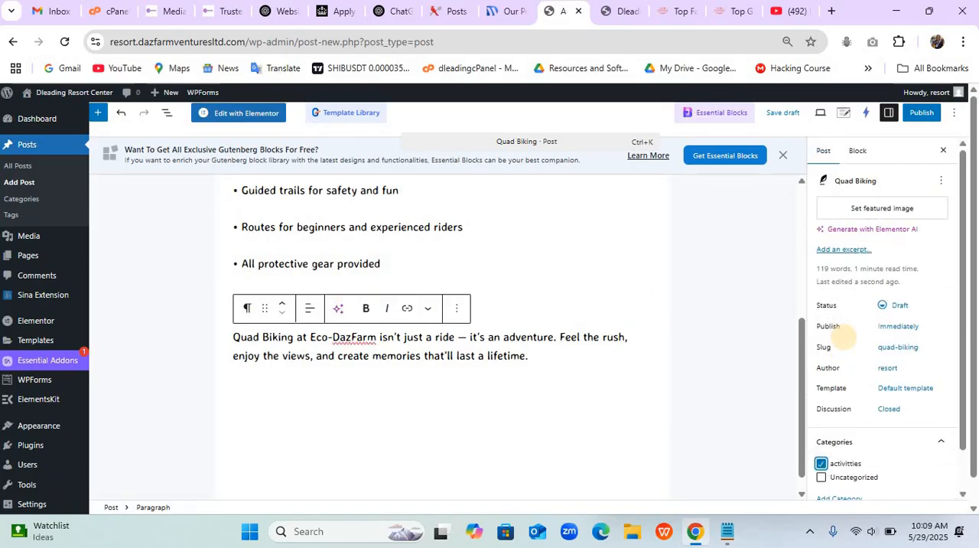
pyautogui.click(894, 207)
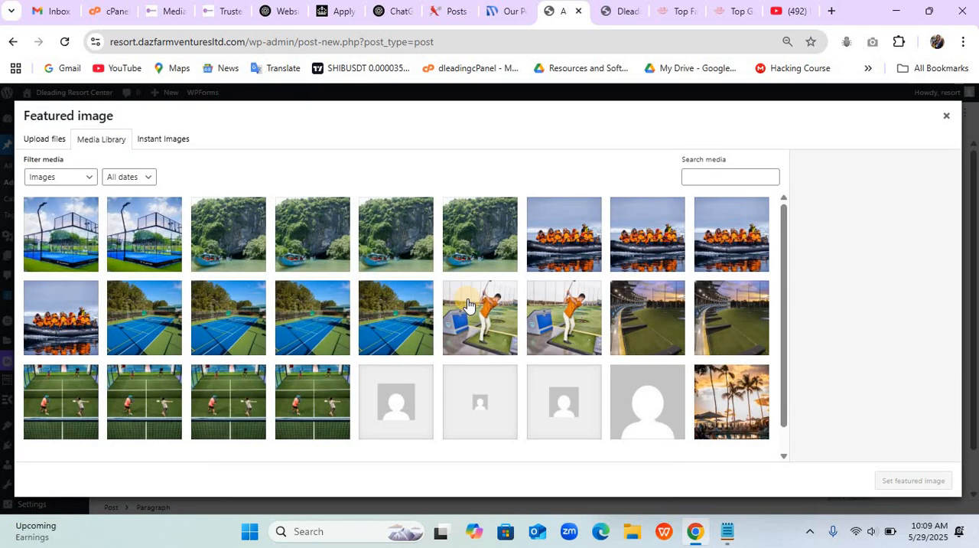
pyautogui.scroll(-1, 468, 297)
pyautogui.scroll(1, 463, 296)
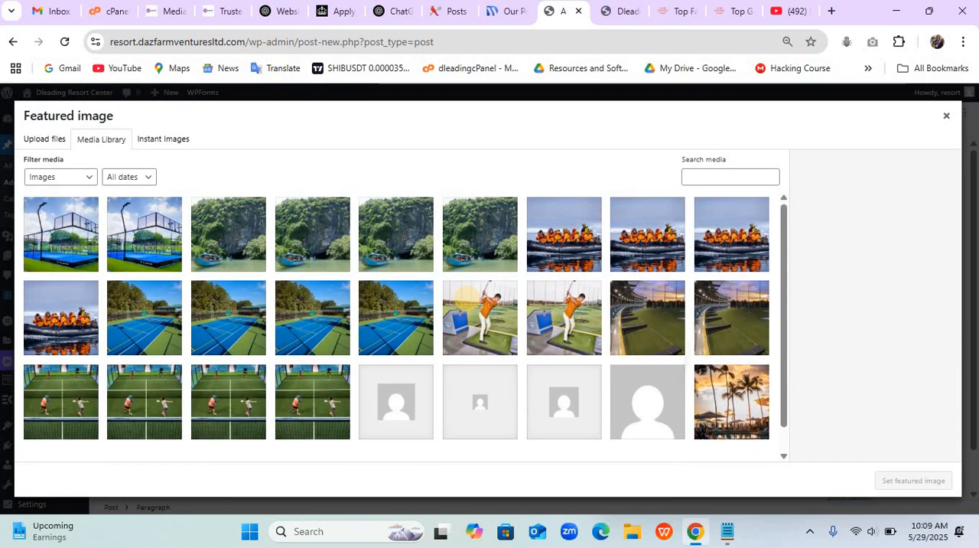
pyautogui.scroll(-1, 465, 297)
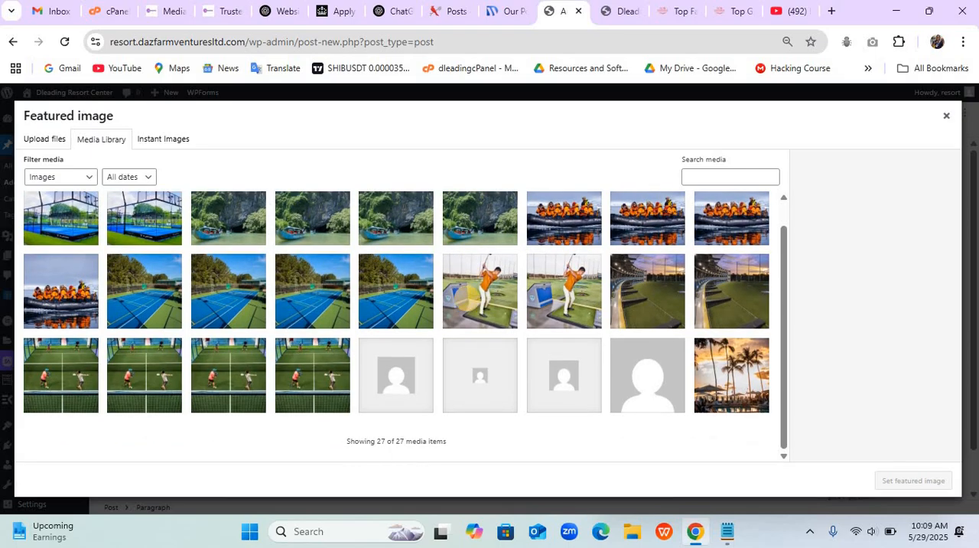
pyautogui.scroll(1, 465, 297)
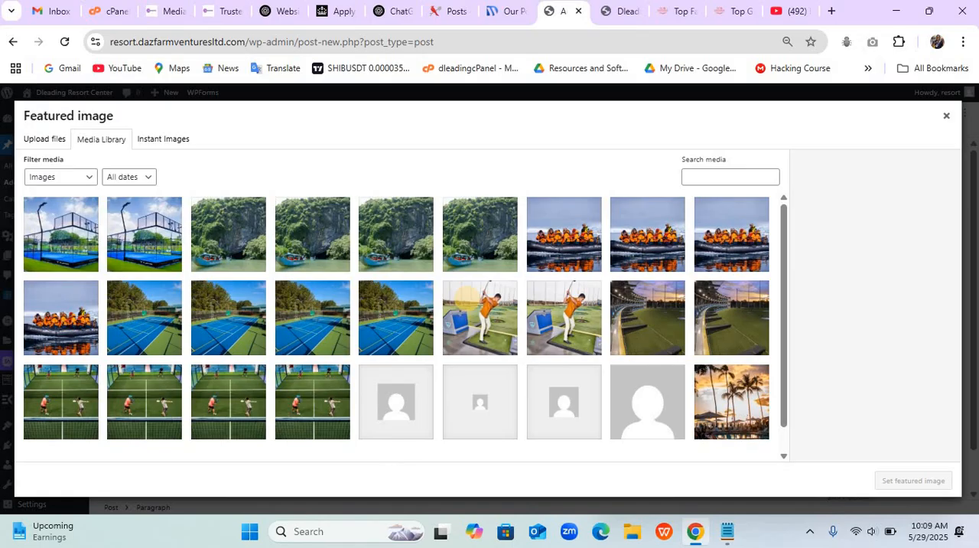
pyautogui.scroll(-1, 464, 297)
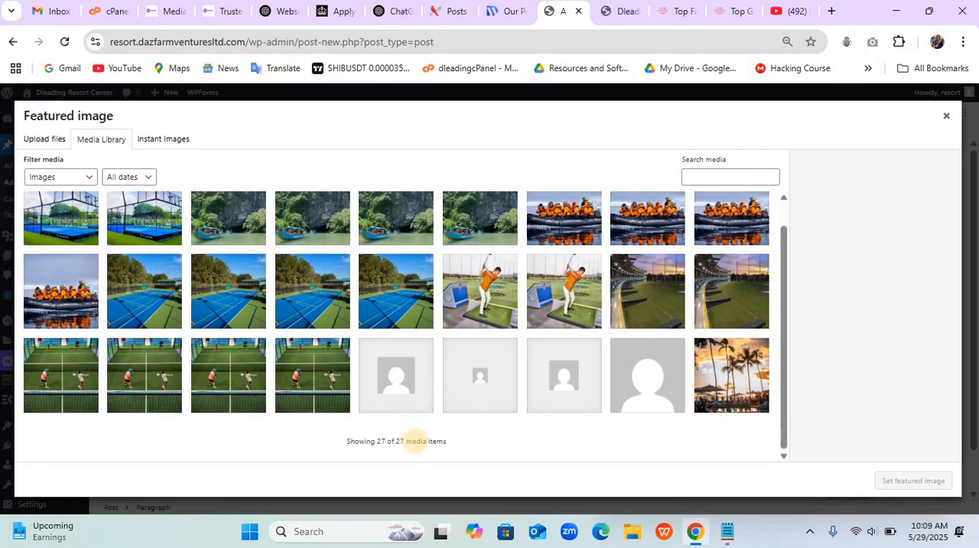
pyautogui.scroll(1, 416, 441)
pyautogui.scroll(-1, 514, 372)
pyautogui.scroll(1, 517, 368)
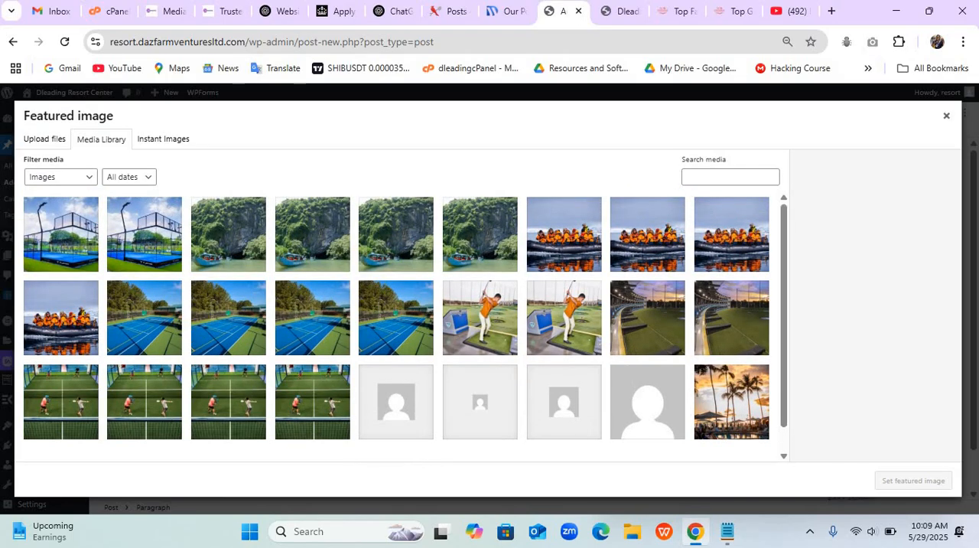
# - Upload quad-3784728_1280-768x512 from the Desktop folder "Resort picture" and set it as the Quad Biking post's featured image
pyautogui.click(47, 141)
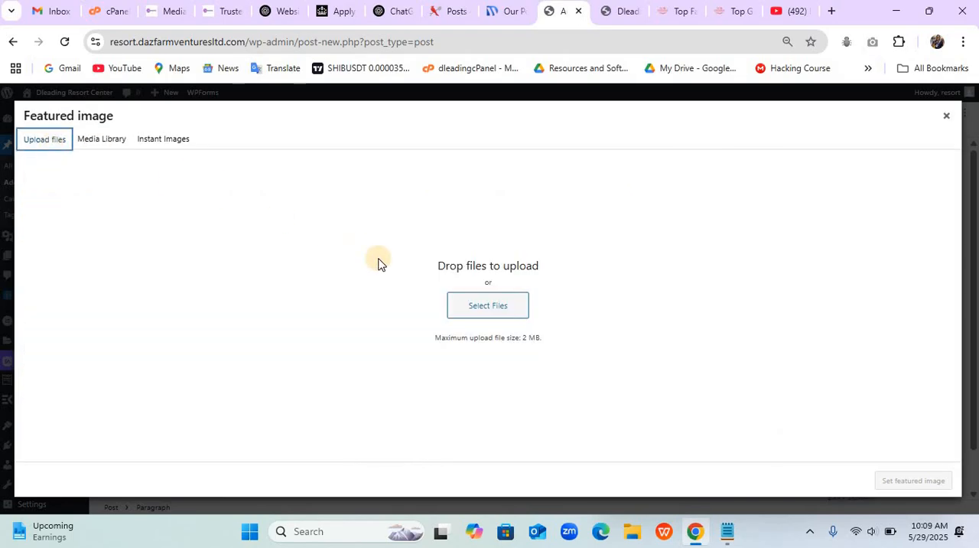
pyautogui.click(470, 303)
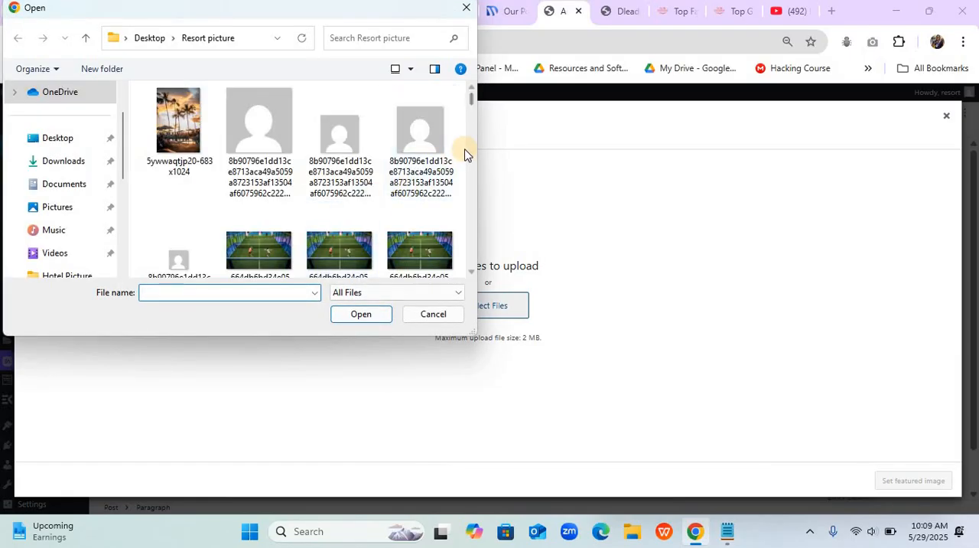
pyautogui.moveTo(474, 102); pyautogui.dragTo(471, 216)
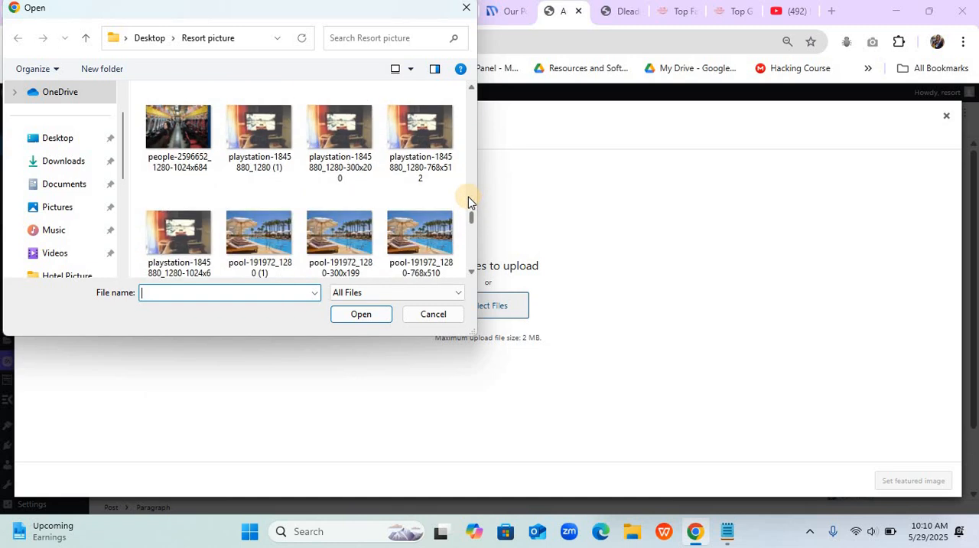
pyautogui.scroll(3, 468, 202)
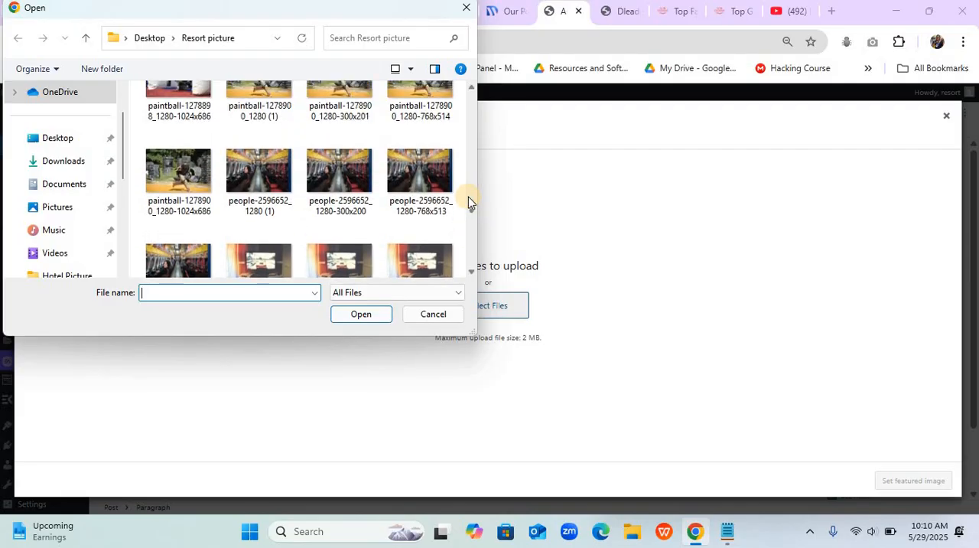
pyautogui.scroll(3, 469, 202)
pyautogui.scroll(-4, 468, 199)
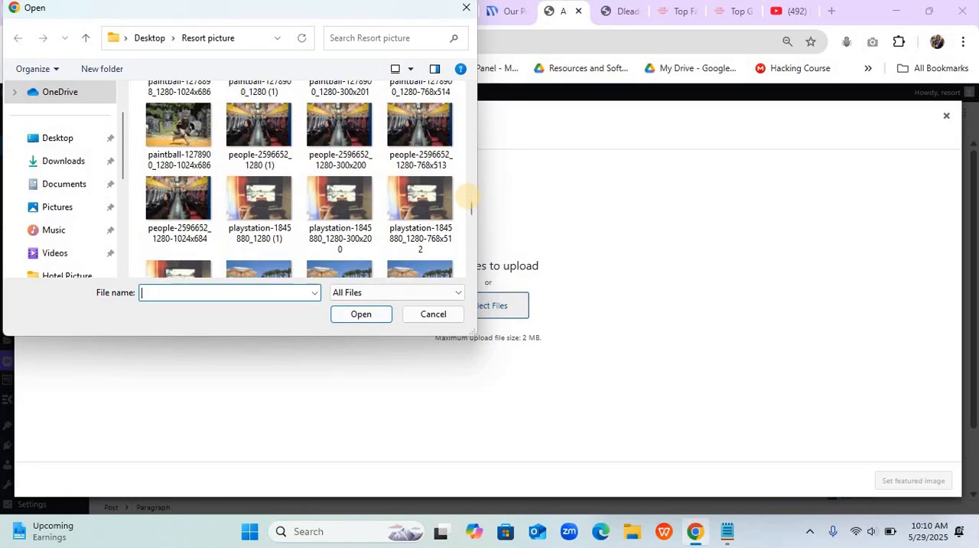
pyautogui.scroll(-5, 468, 201)
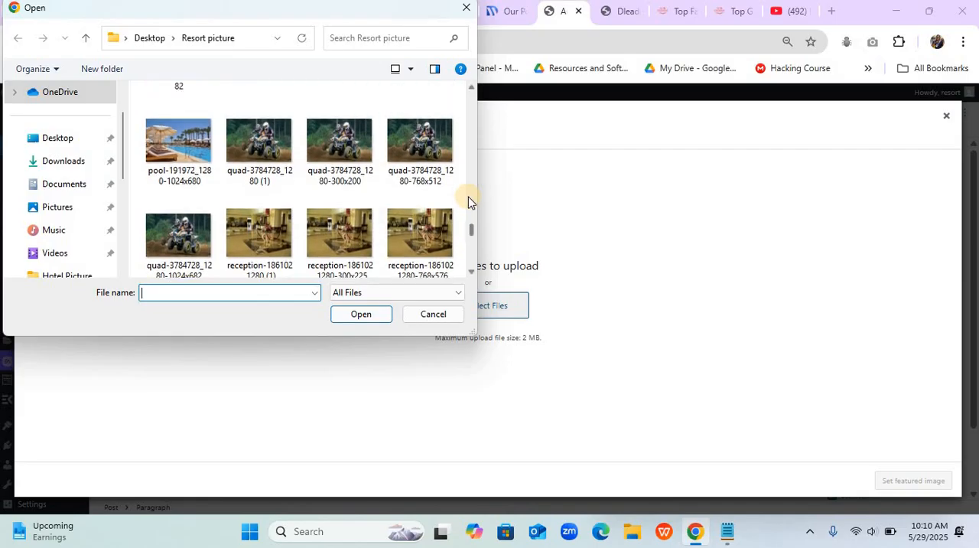
pyautogui.click(421, 158)
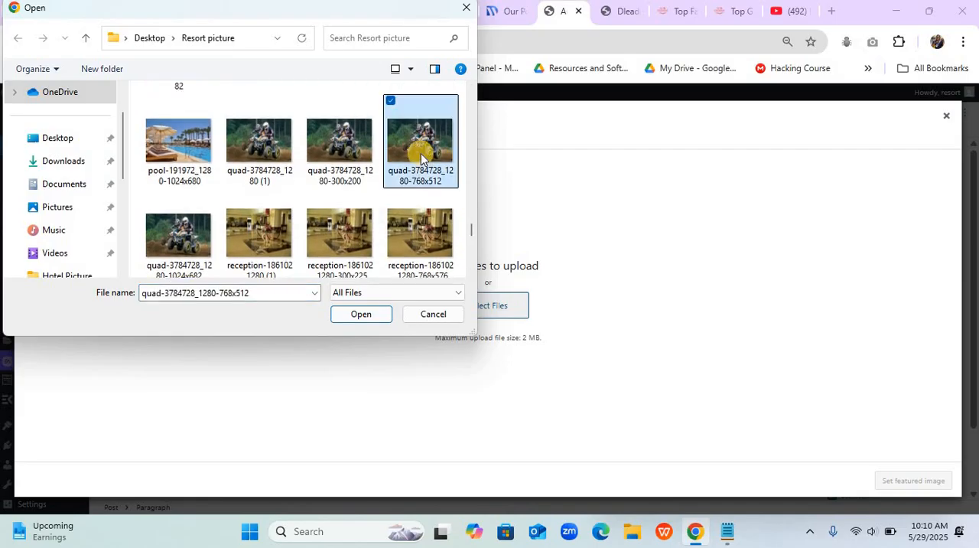
pyautogui.click(350, 153)
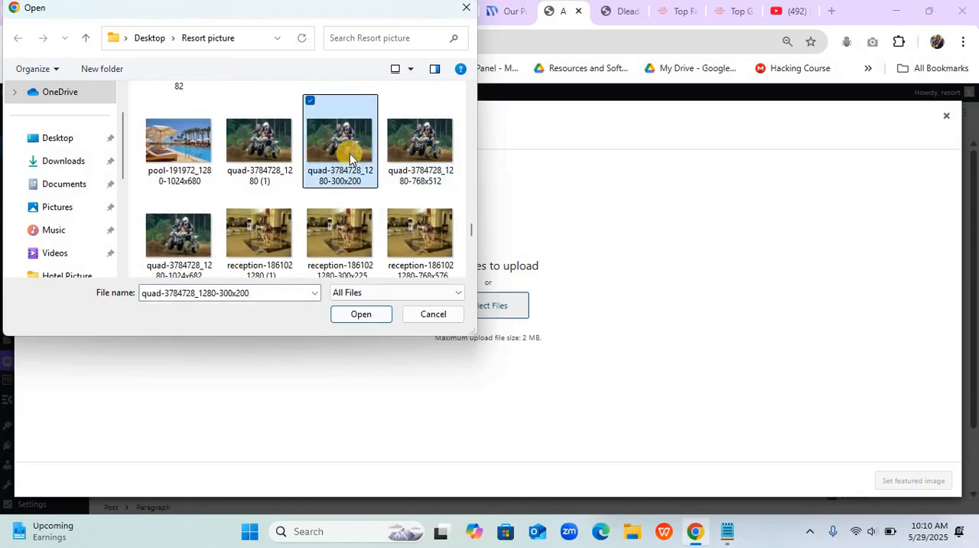
pyautogui.click(263, 147)
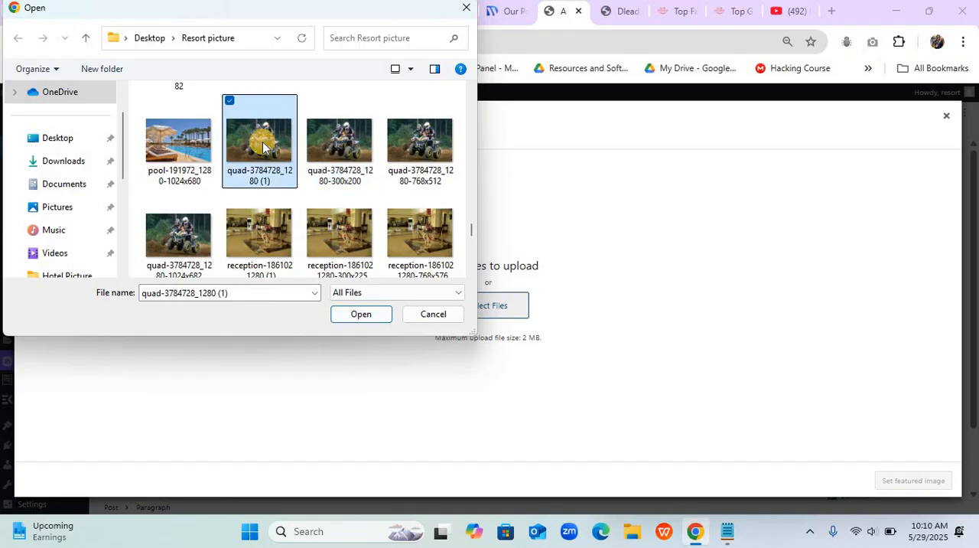
pyautogui.click(419, 149)
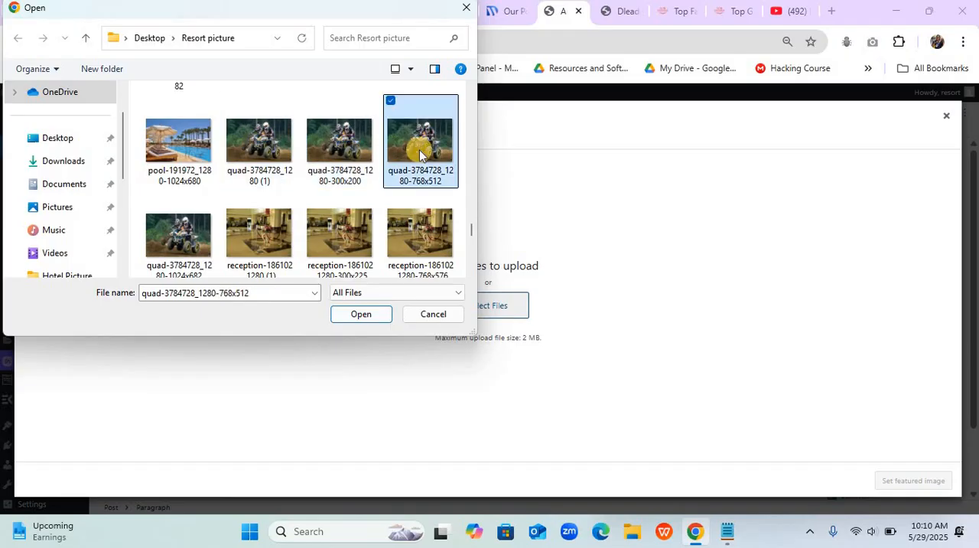
pyautogui.click(361, 313)
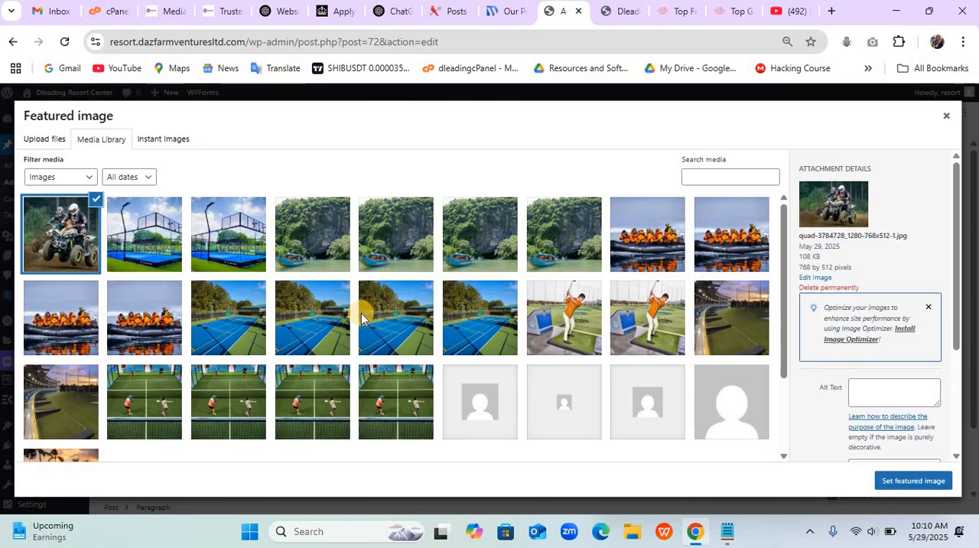
pyautogui.click(911, 482)
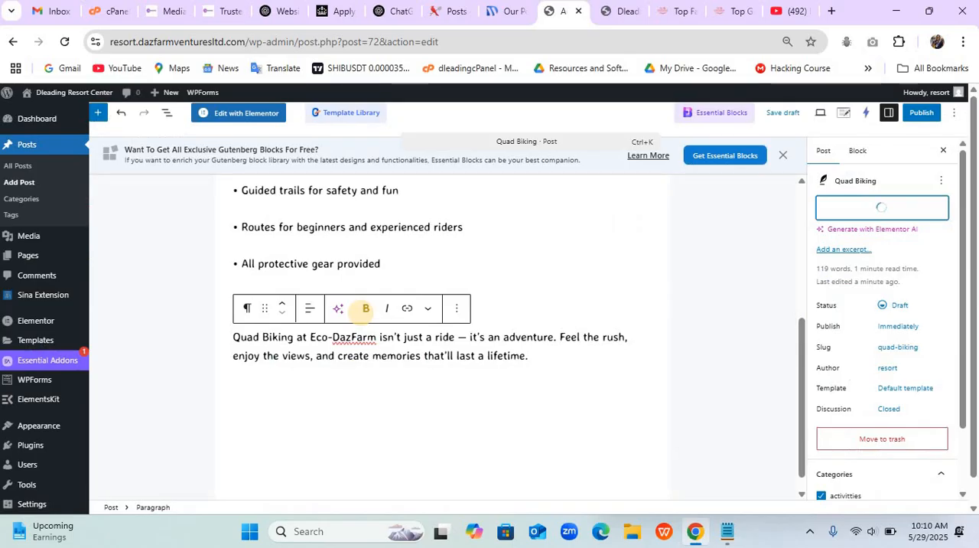
# - Publish the Quad Biking post and start another new post
pyautogui.click(921, 113)
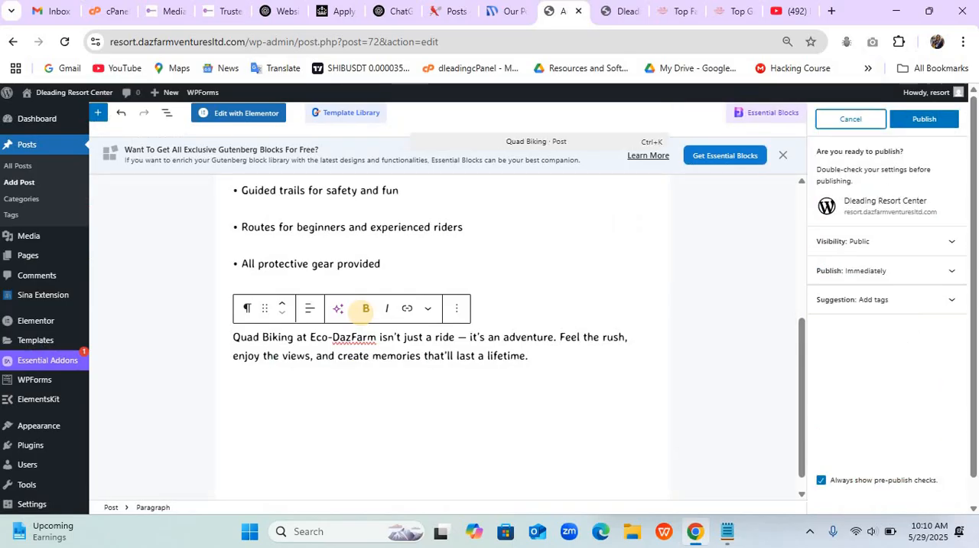
pyautogui.click(917, 119)
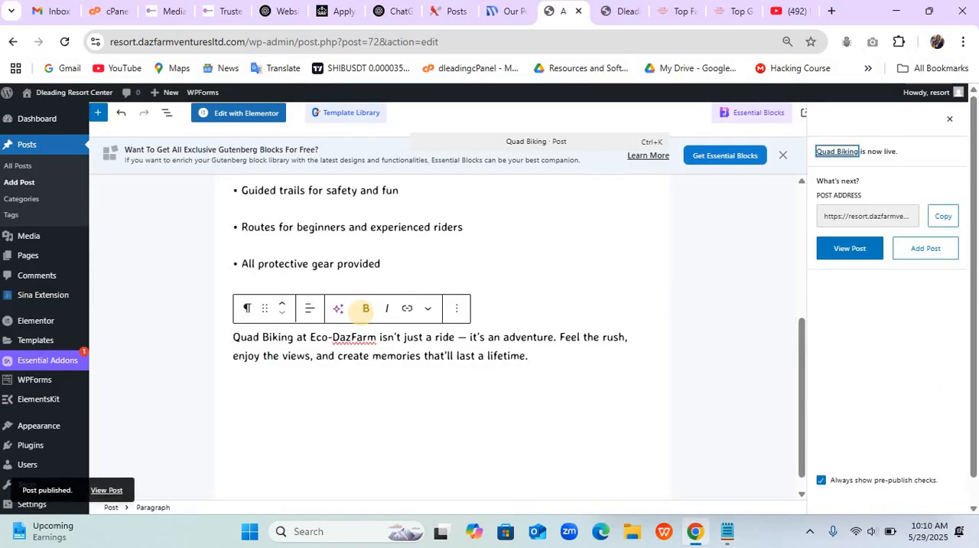
pyautogui.click(926, 248)
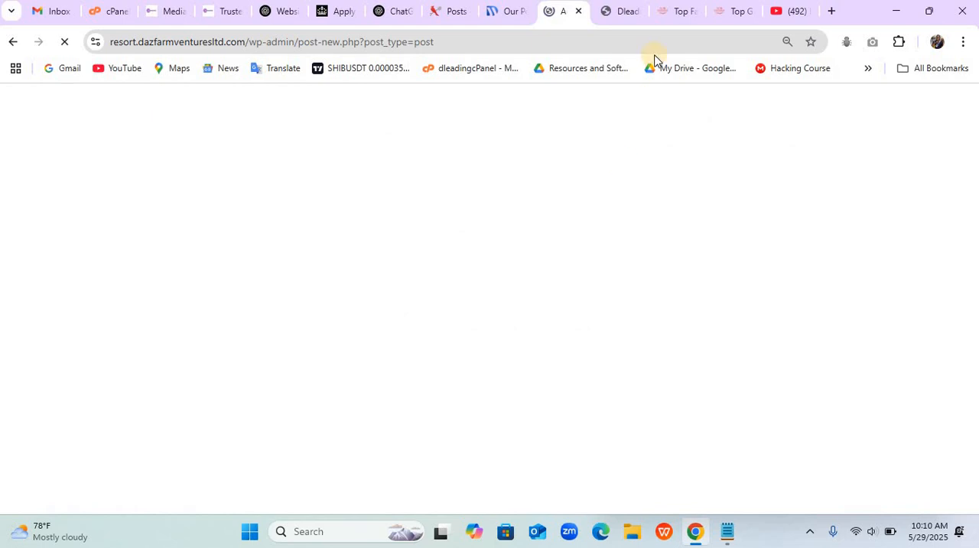
# - Copy the title "Top Golf" from the example's Top Golf page into the new post's title
pyautogui.click(720, 17)
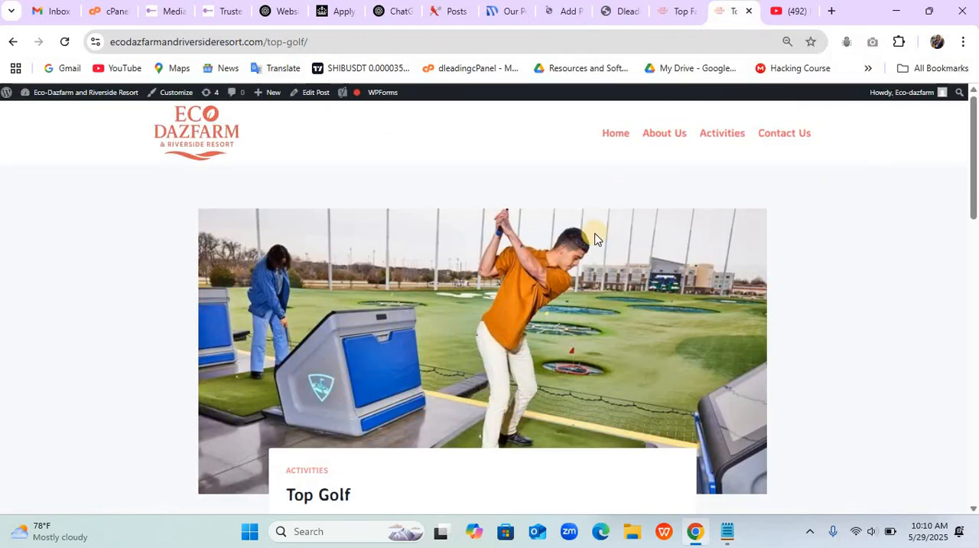
pyautogui.scroll(-3, 595, 239)
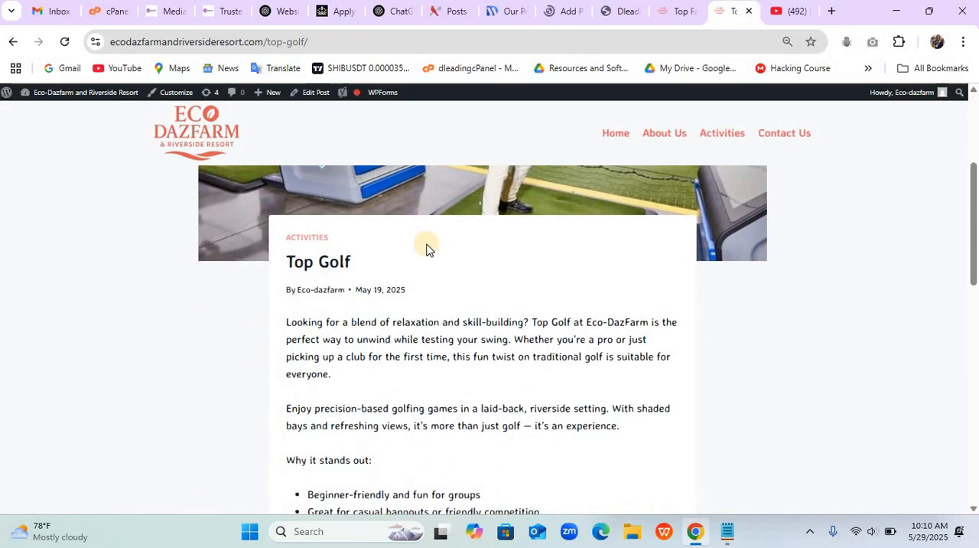
pyautogui.moveTo(291, 262); pyautogui.dragTo(363, 269)
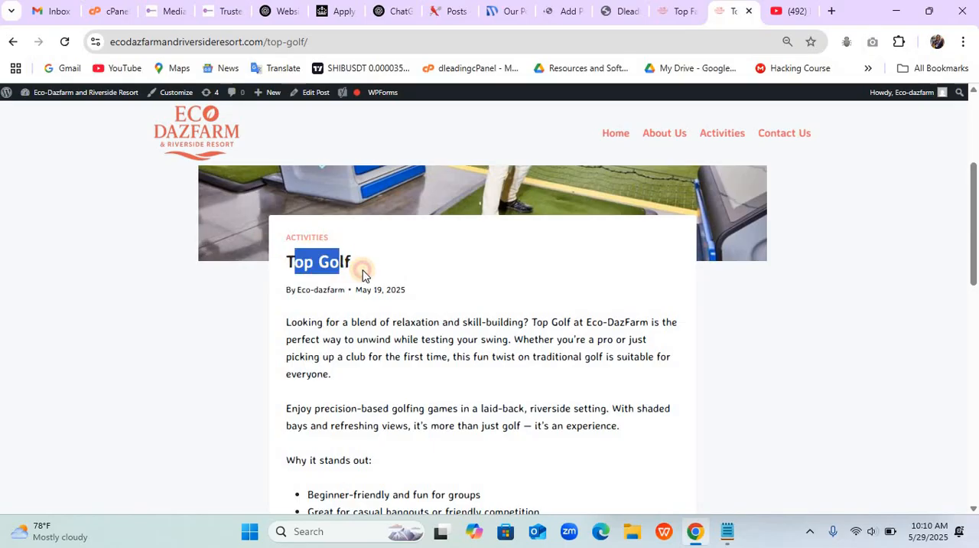
pyautogui.click(295, 261)
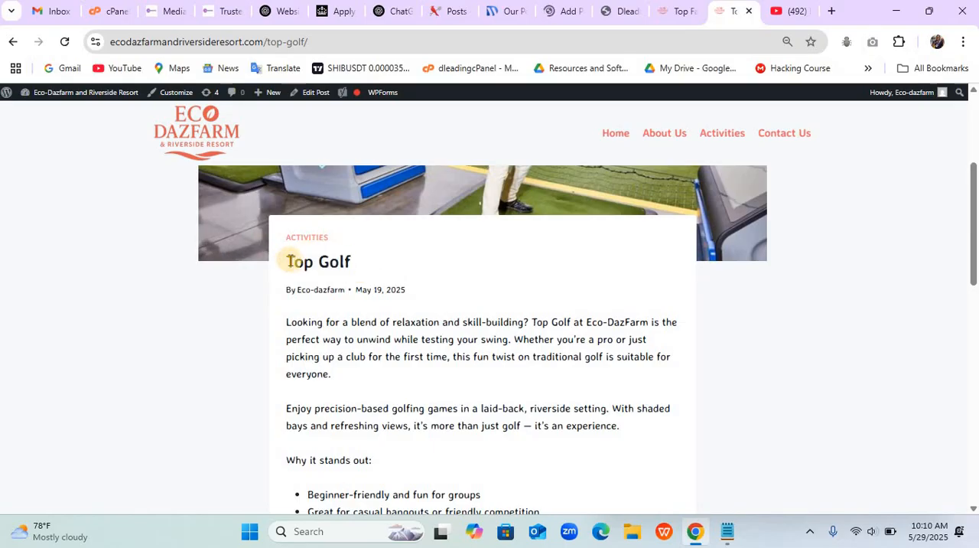
pyautogui.moveTo(288, 261); pyautogui.dragTo(356, 265)
pyautogui.hotkey('ctrl', 'c')
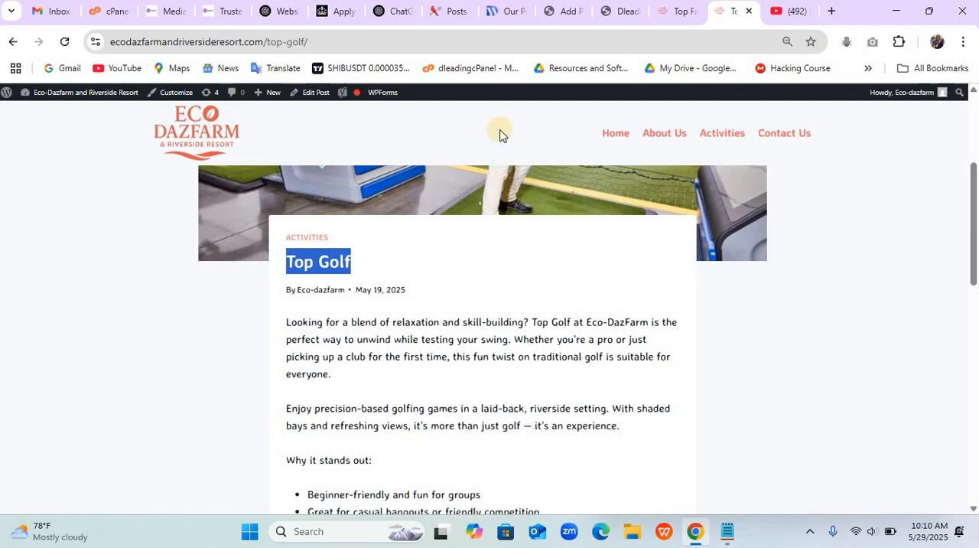
pyautogui.click(570, 12)
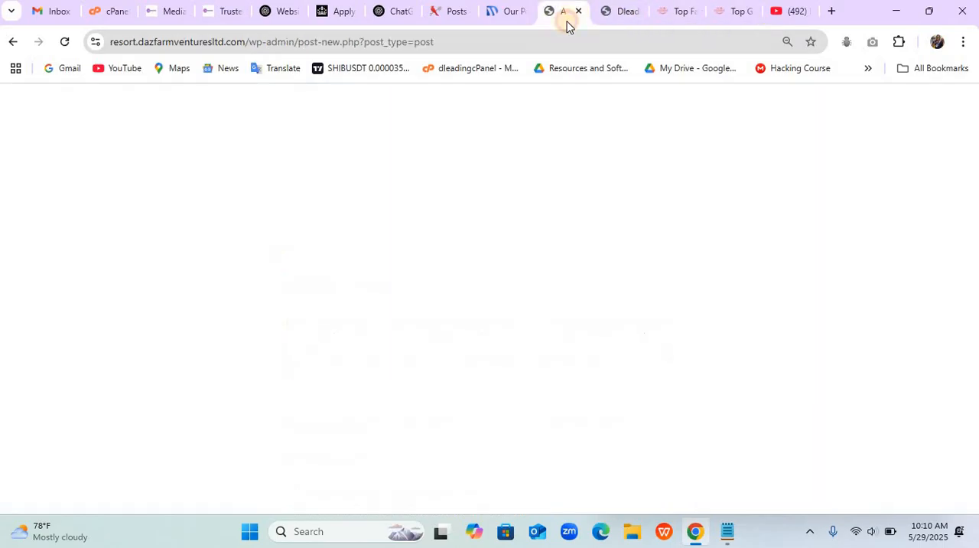
pyautogui.click(313, 195)
pyautogui.hotkey('ctrl', 'v')
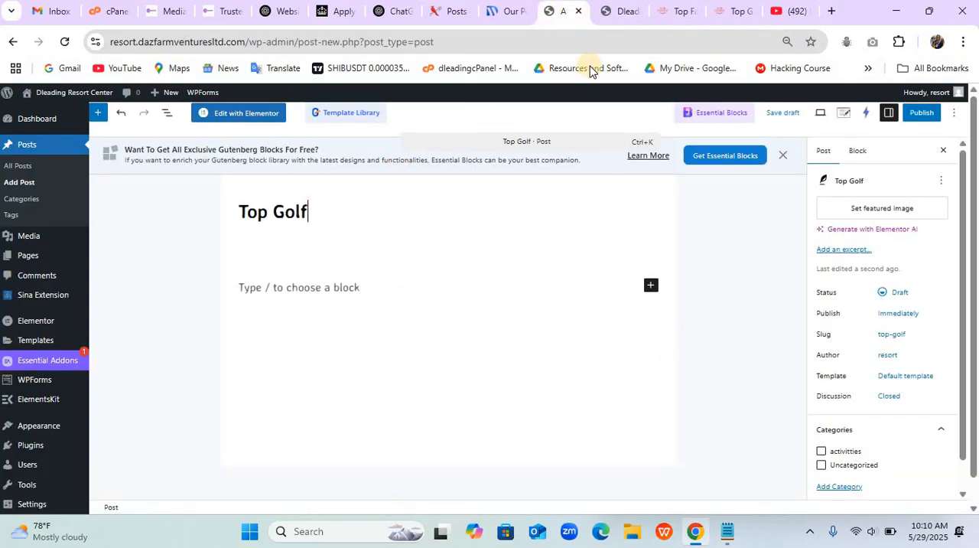
# - Copy the example's Top Golf body text into the new post's content area, advancing the example page to the PaintBall post
pyautogui.click(727, 12)
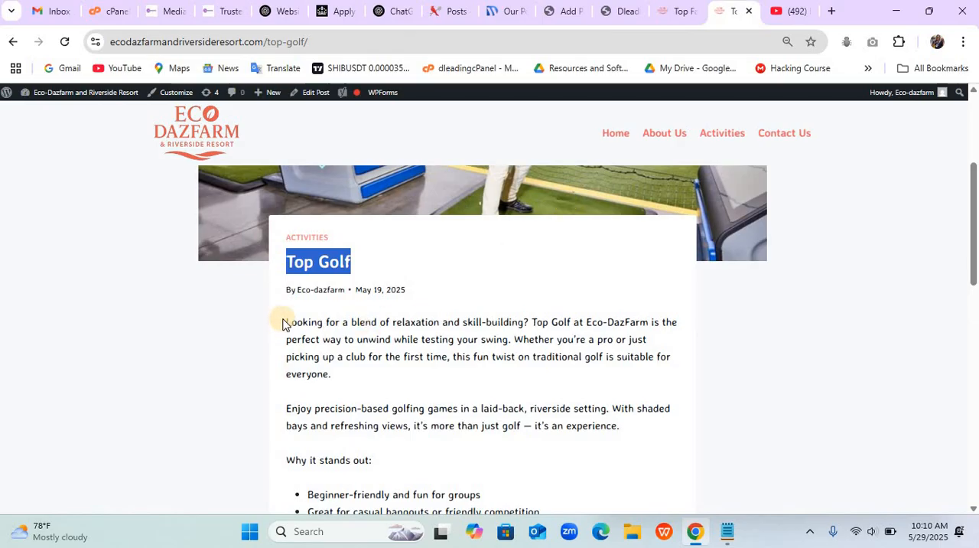
pyautogui.moveTo(284, 321); pyautogui.dragTo(653, 212)
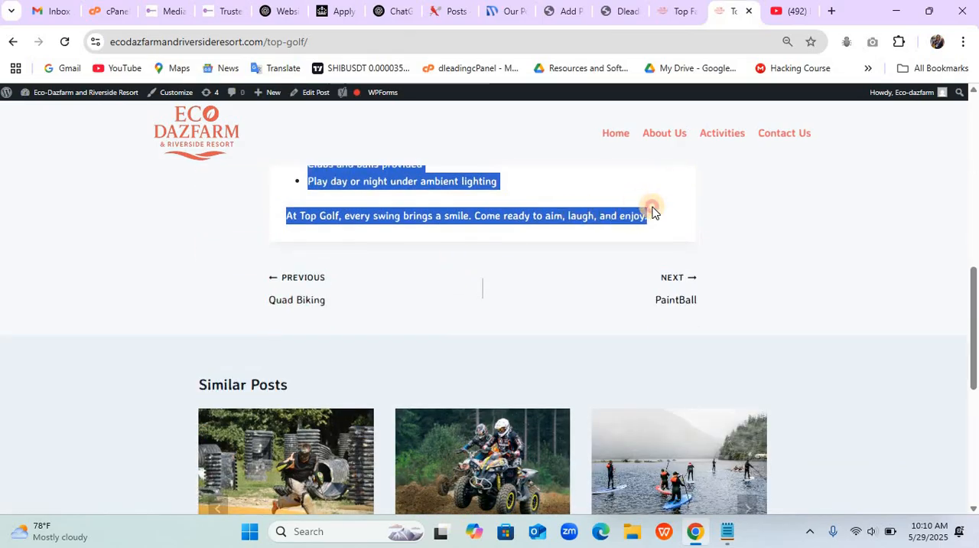
pyautogui.click(680, 300)
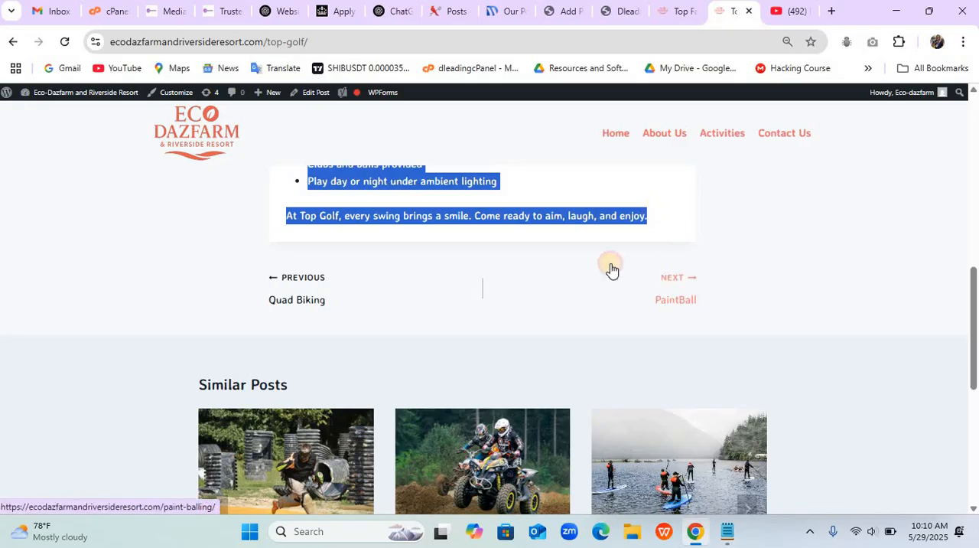
pyautogui.click(557, 11)
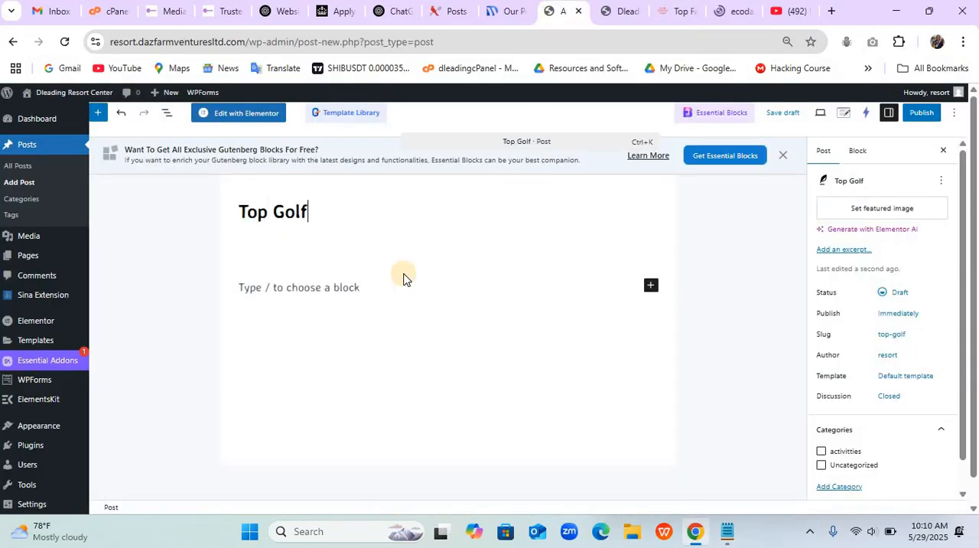
pyautogui.click(318, 282)
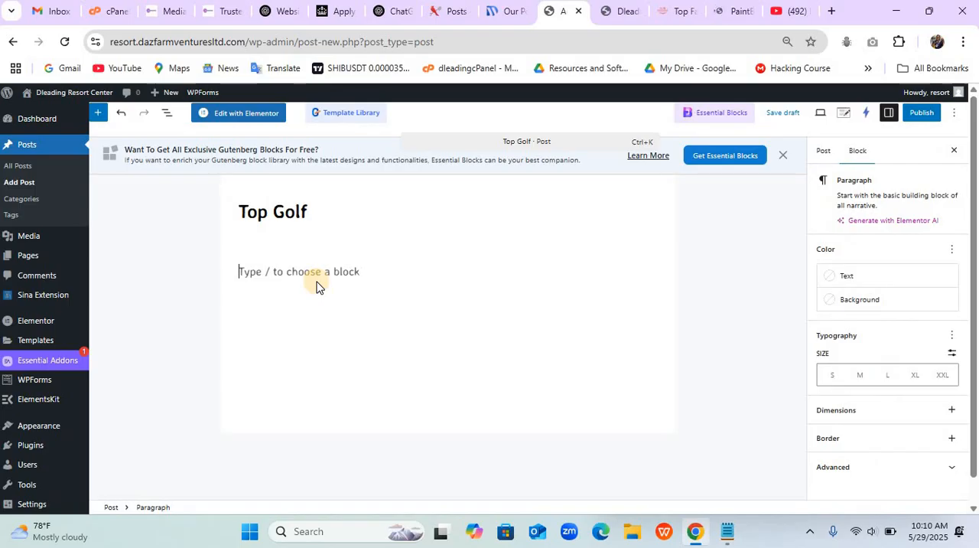
pyautogui.hotkey('ctrl', 'v')
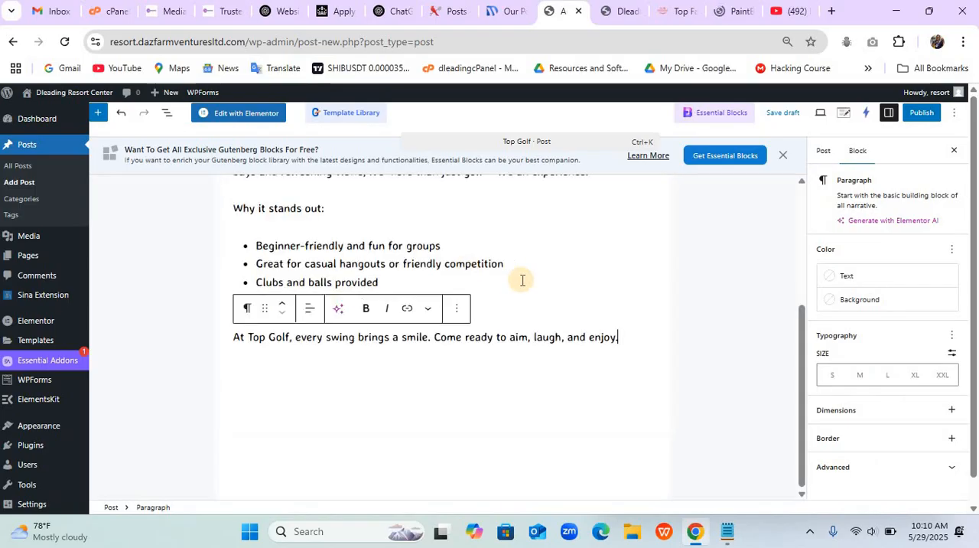
pyautogui.click(825, 157)
pyautogui.click(848, 464)
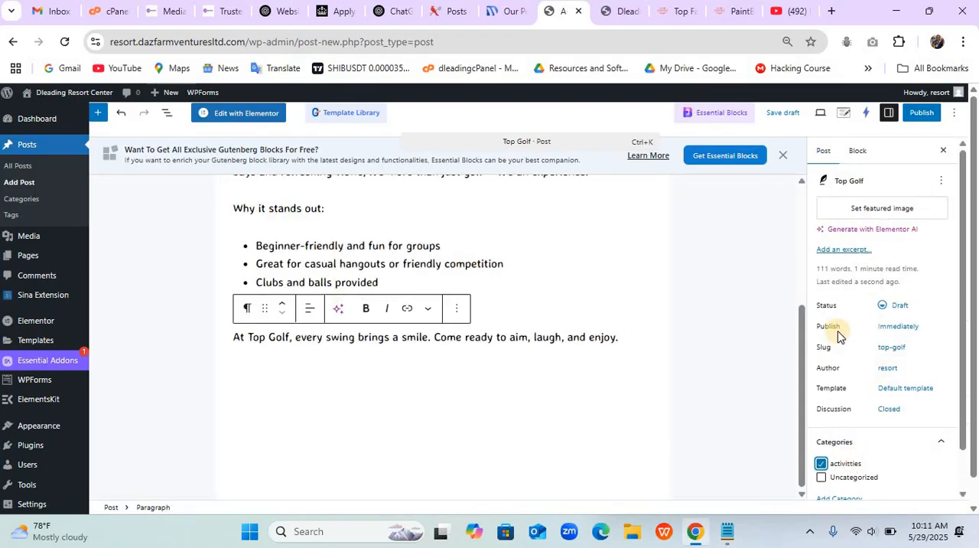
pyautogui.click(857, 208)
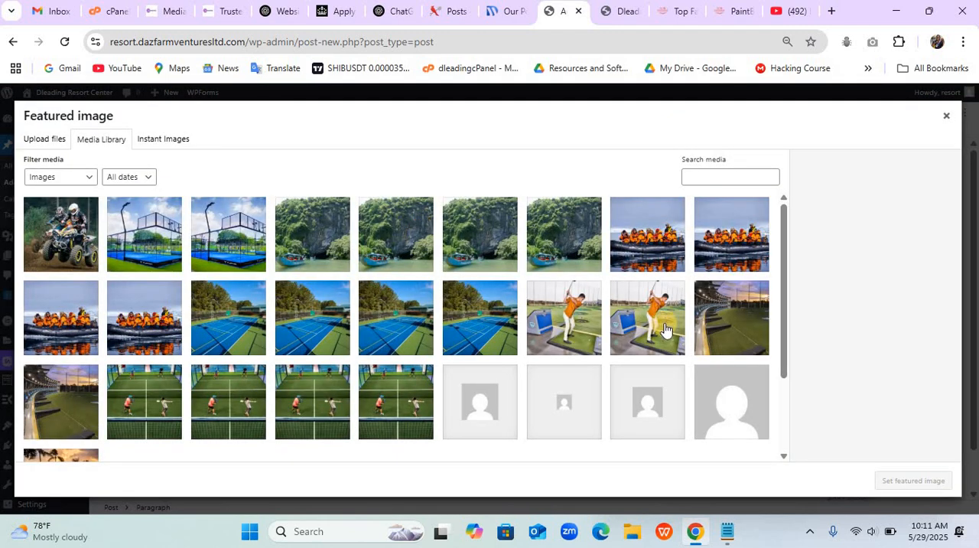
pyautogui.click(664, 329)
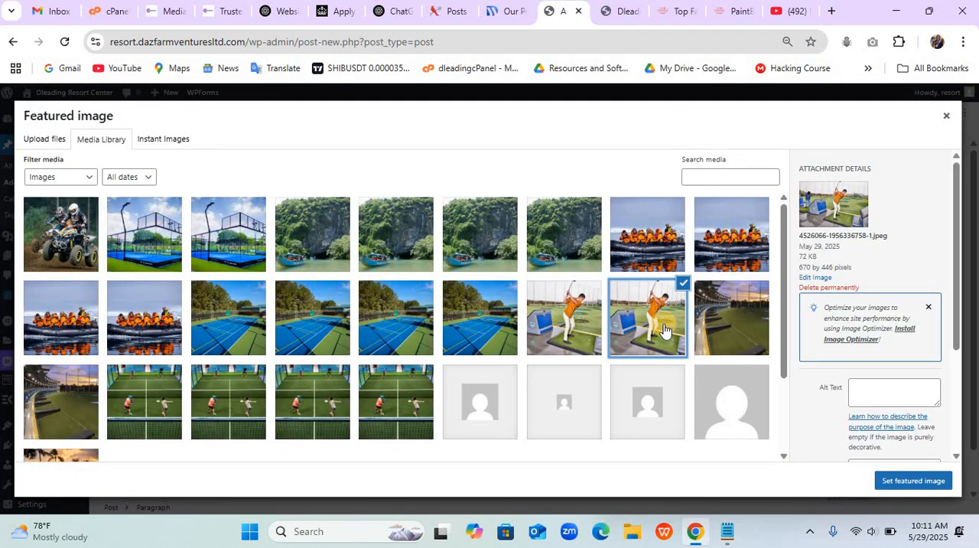
pyautogui.click(555, 324)
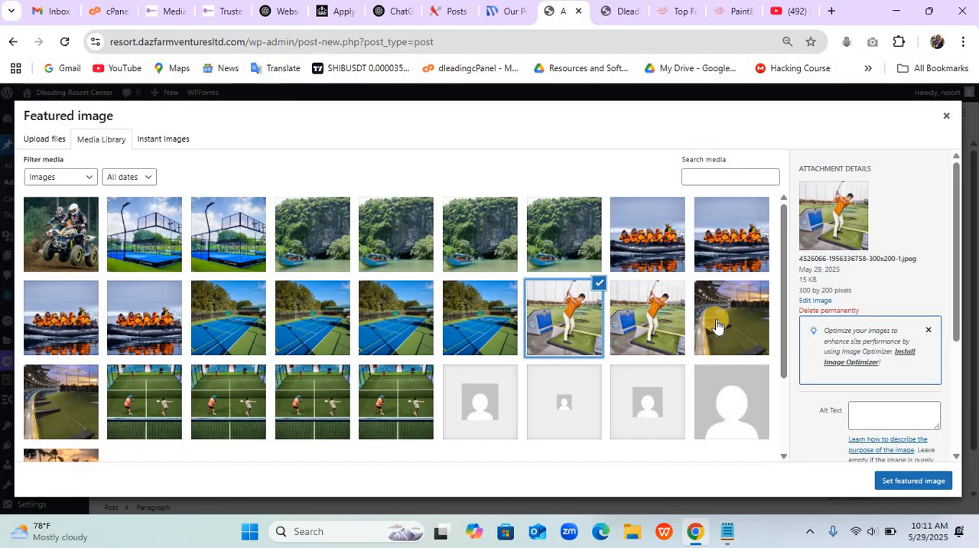
pyautogui.click(922, 480)
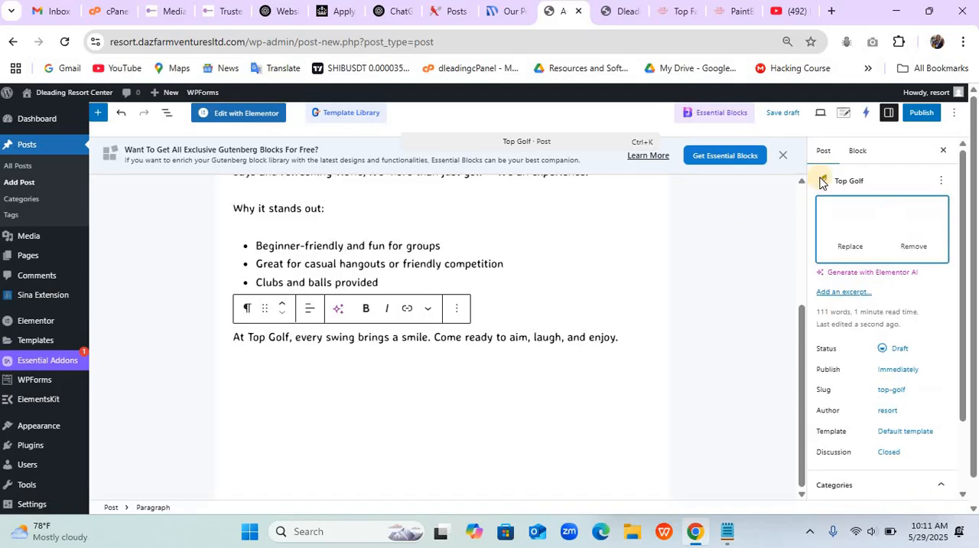
# - Publish the Top Golf post and open a blank post for the next activity
pyautogui.click(920, 115)
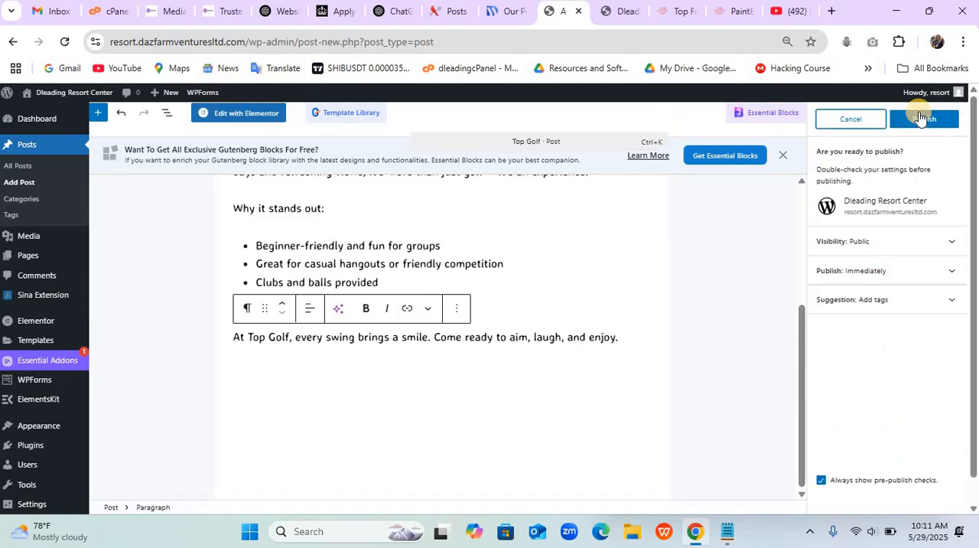
pyautogui.click(918, 117)
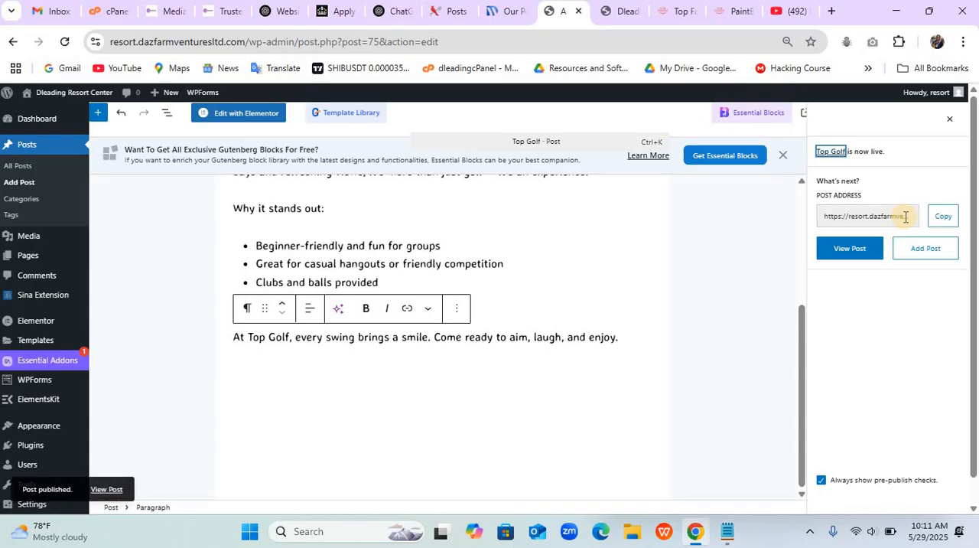
pyautogui.click(906, 256)
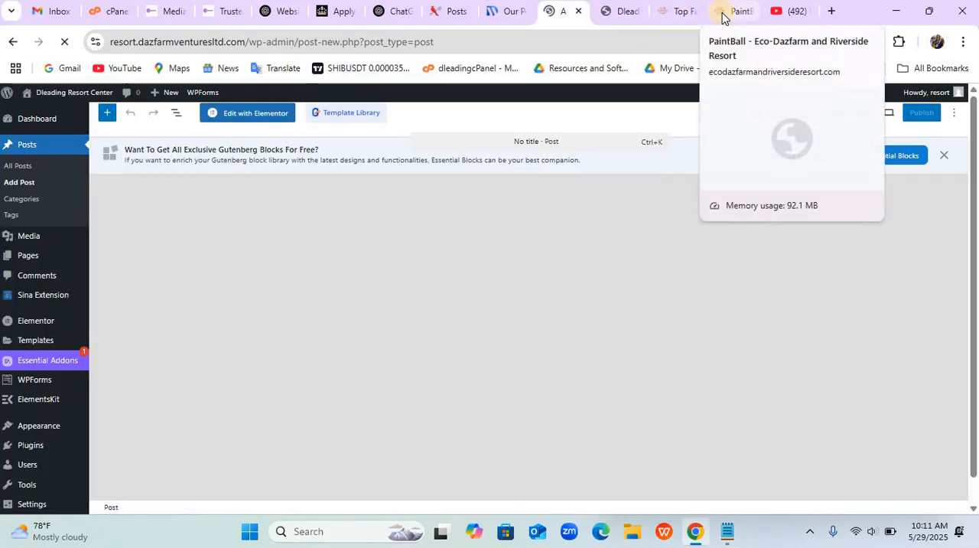
# - Copy the title "PaintBall" from the example's PaintBall page into the new post's title
pyautogui.click(724, 11)
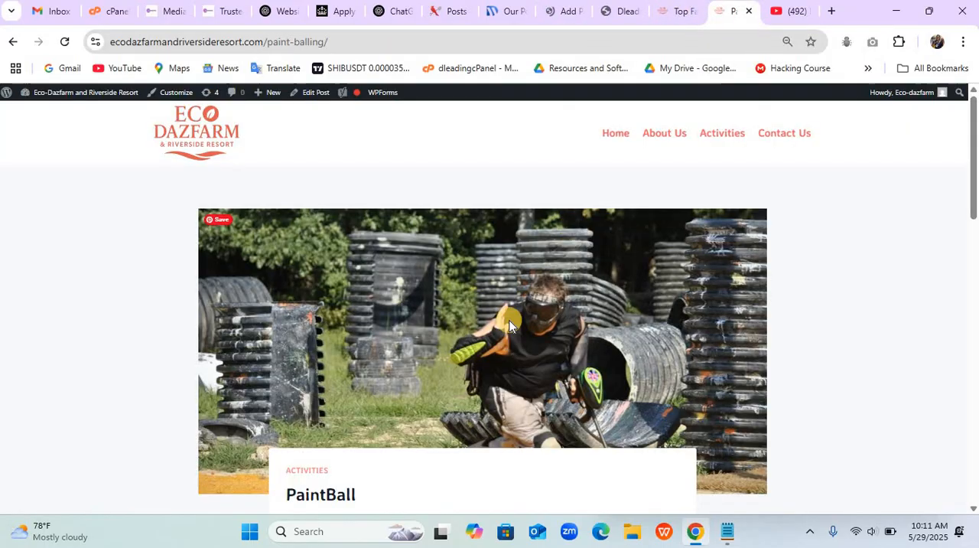
pyautogui.scroll(-2, 508, 322)
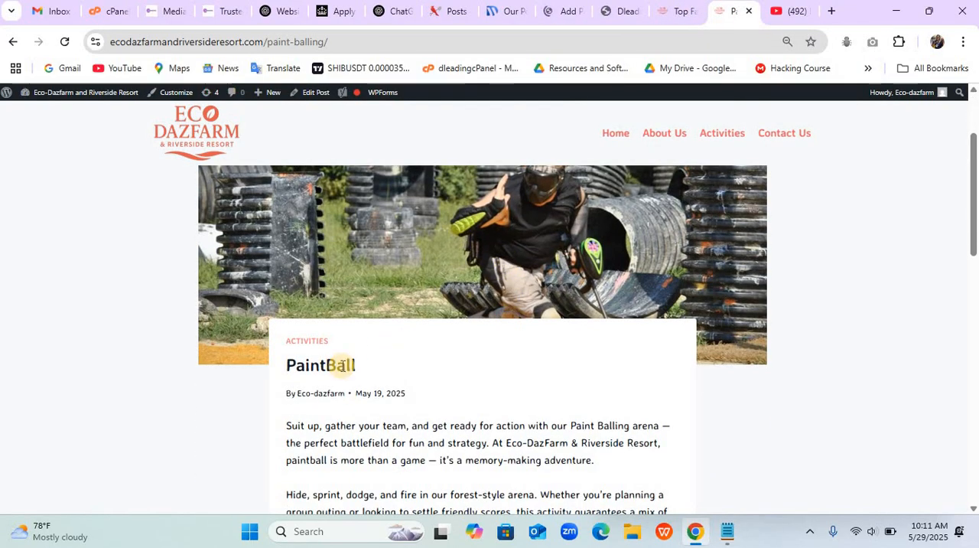
pyautogui.moveTo(357, 365); pyautogui.dragTo(288, 364)
pyautogui.hotkey('ctrl', 'c')
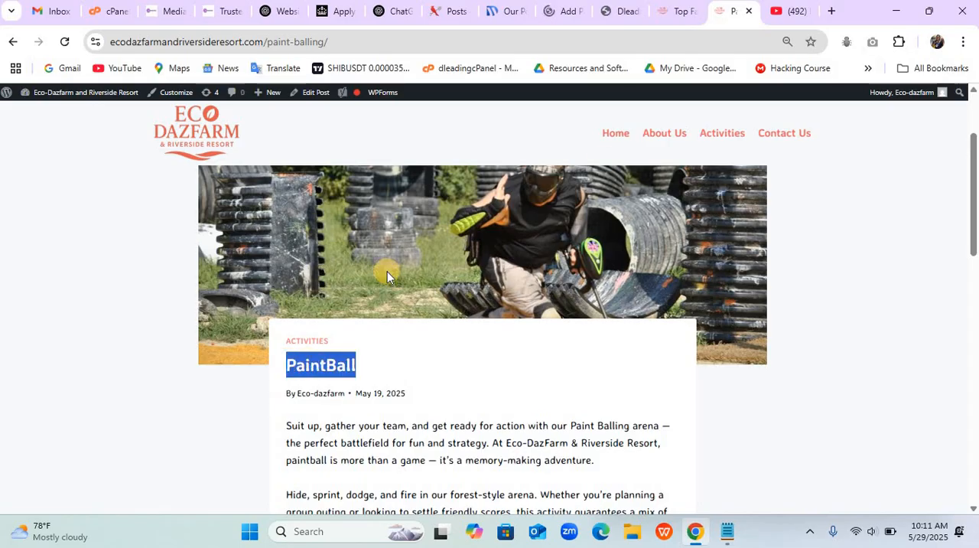
pyautogui.click(564, 11)
pyautogui.click(376, 212)
pyautogui.hotkey('ctrl', 'v')
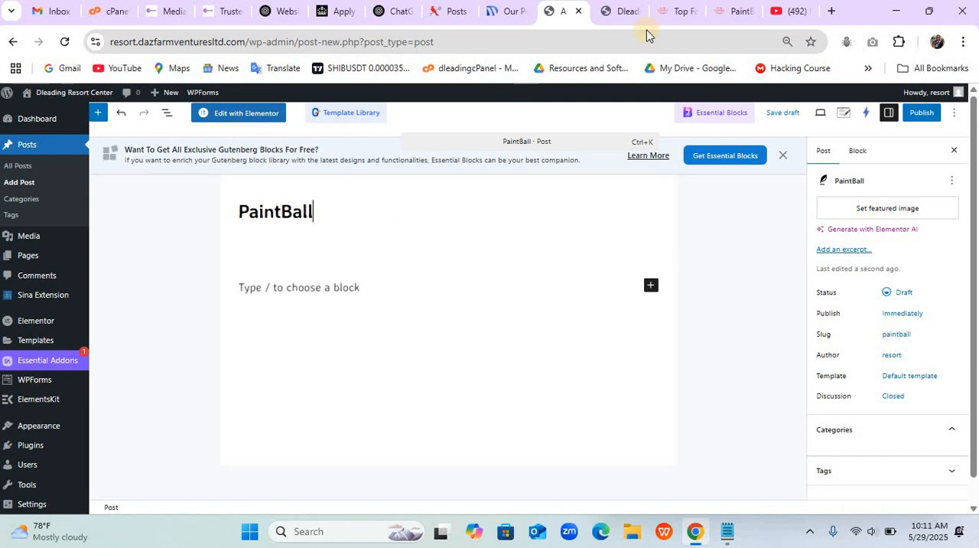
# - Copy the full body text of the example's PaintBall page into the new post's content area
pyautogui.click(719, 13)
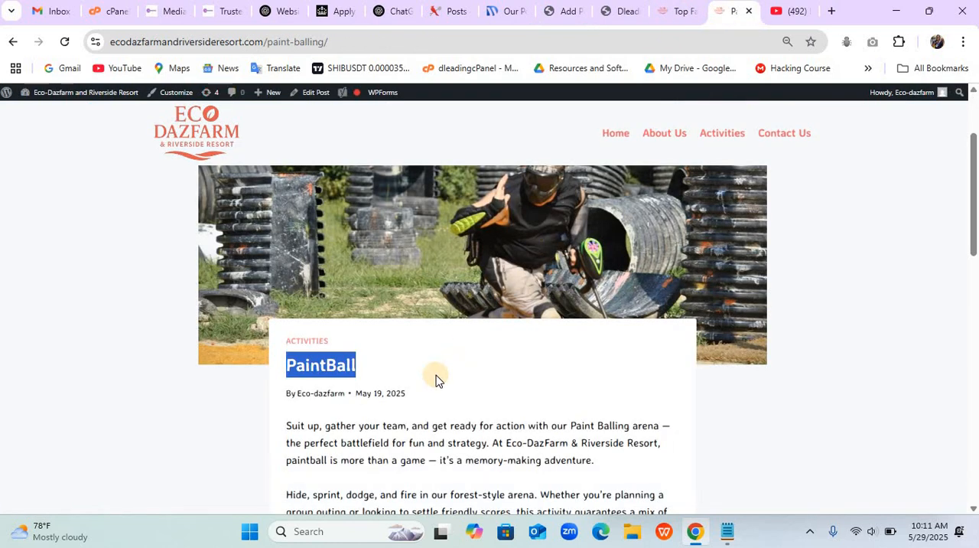
pyautogui.scroll(-3, 435, 374)
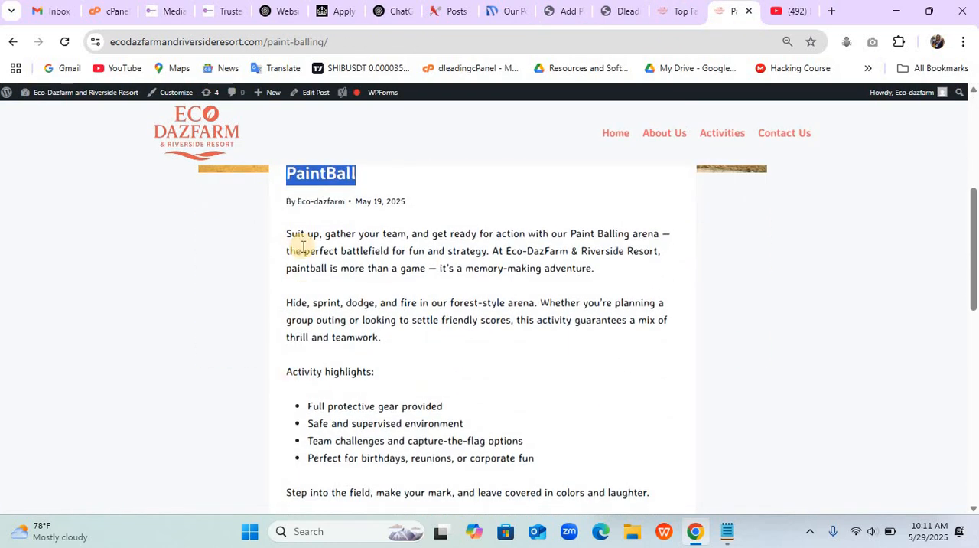
pyautogui.moveTo(286, 234)
pyautogui.mouseDown()
pyautogui.moveTo(444, 396)
pyautogui.moveTo(476, 444)
pyautogui.moveTo(649, 483)
pyautogui.mouseUp()
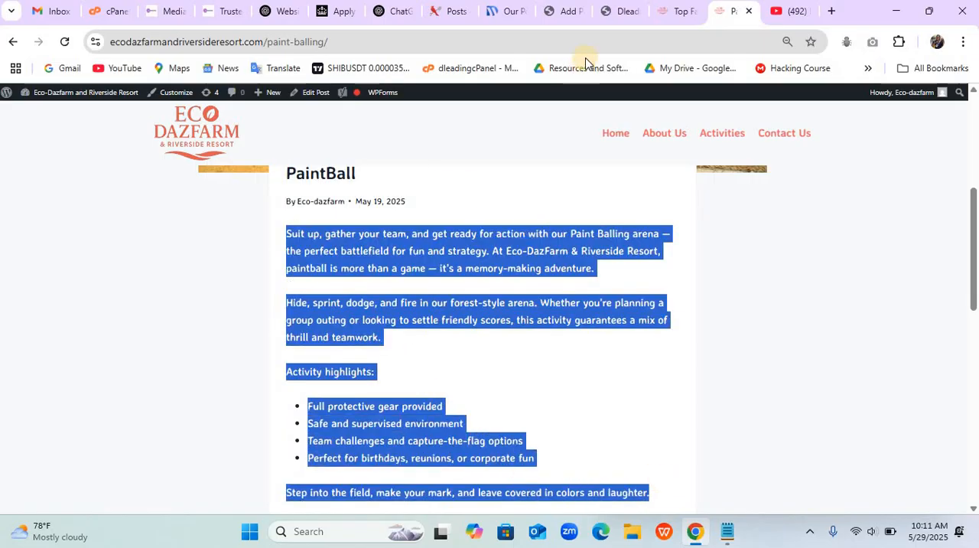
pyautogui.click(562, 12)
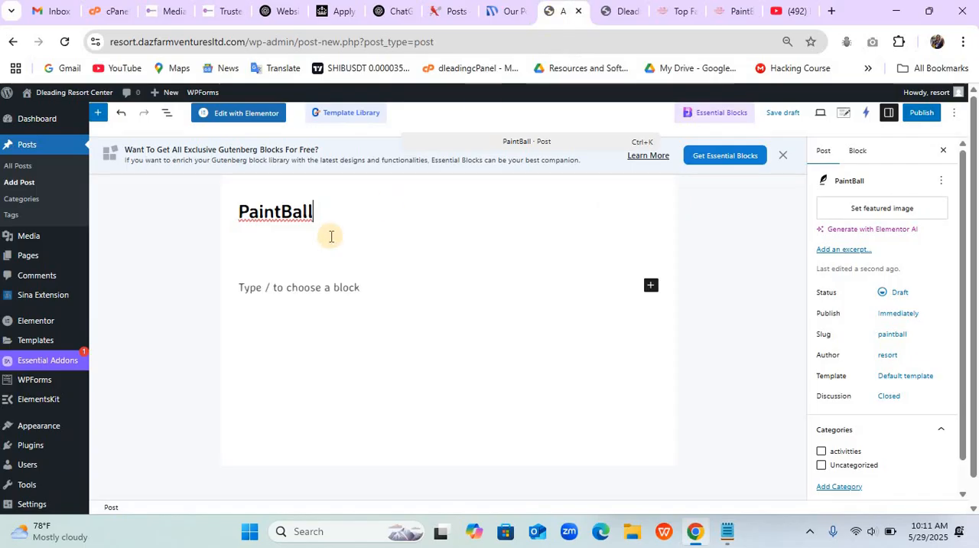
pyautogui.click(306, 288)
pyautogui.hotkey('ctrl', 'v')
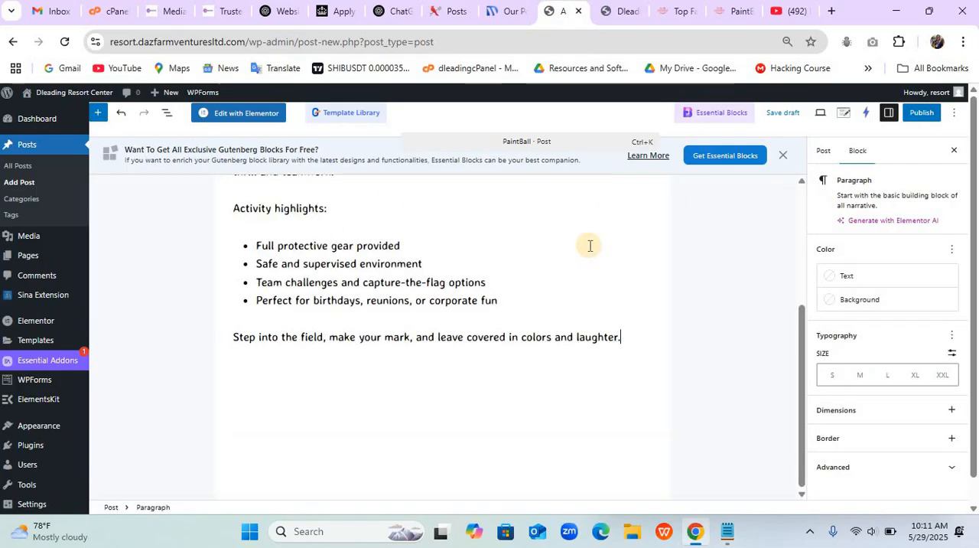
# - Assign the PaintBall post to the "activitties" category
pyautogui.click(826, 151)
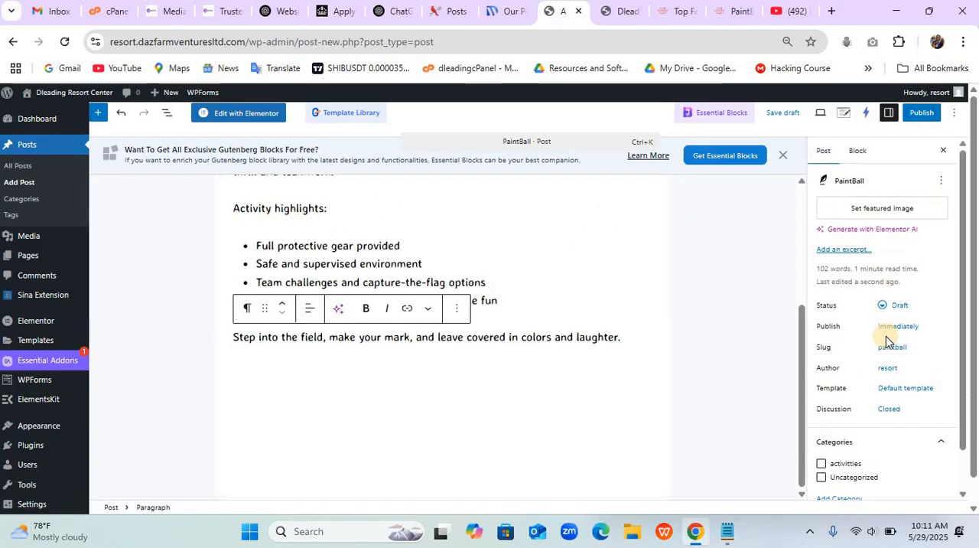
pyautogui.click(855, 464)
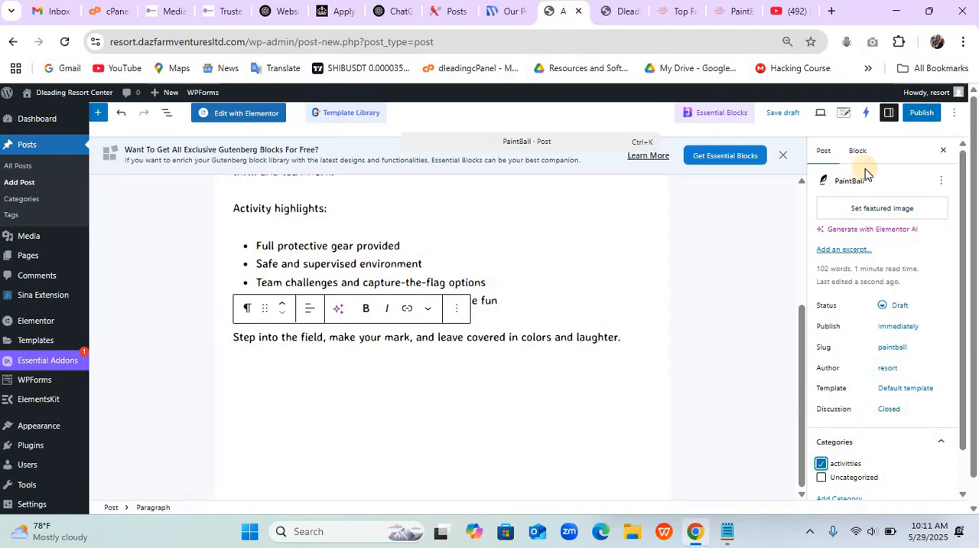
# - Upload paintball-1278900_1280 (1), paintball-1278900_1280-300x201 and paintball-1278900_1280-768x514 from the Resort picture folder as featured image candidates for the PaintBall post
pyautogui.click(857, 208)
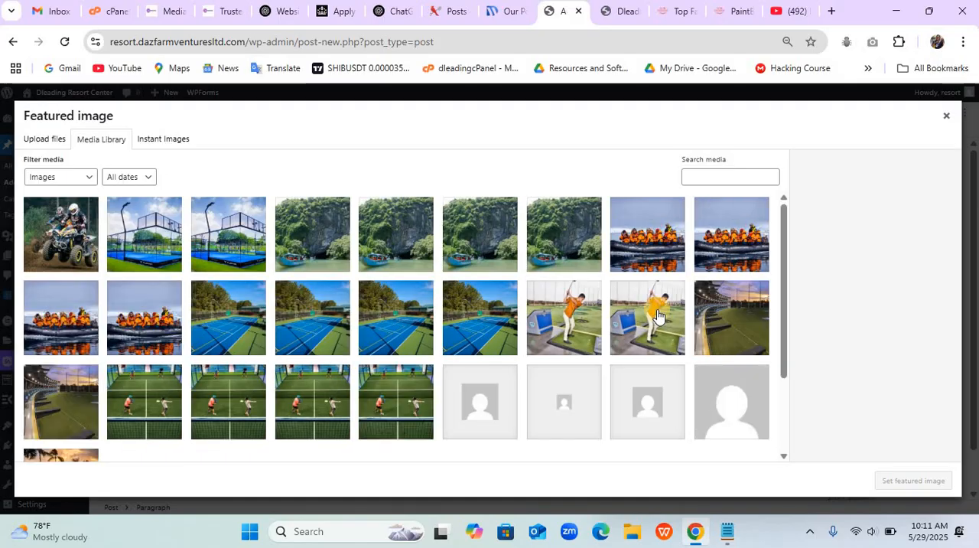
pyautogui.click(48, 138)
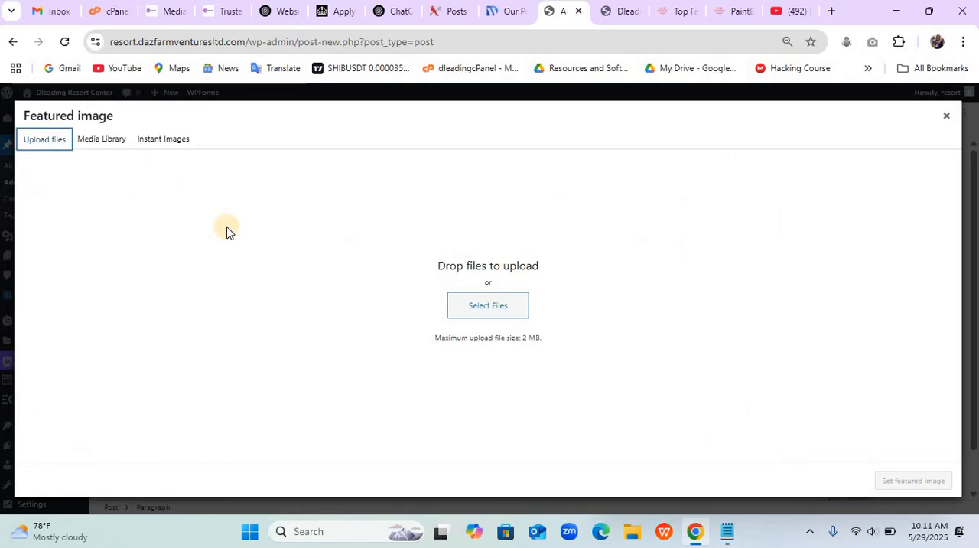
pyautogui.click(472, 301)
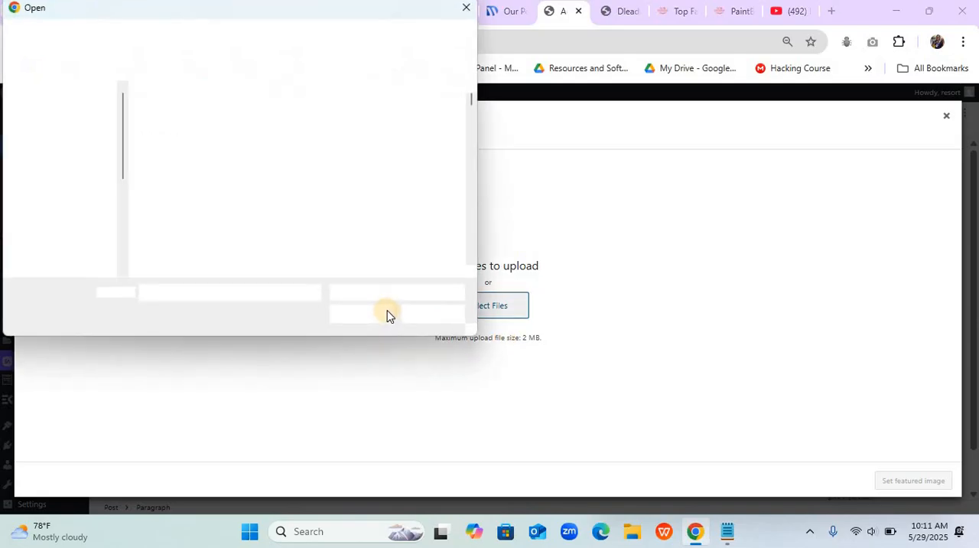
pyautogui.click(355, 202)
pyautogui.scroll(-10, 355, 201)
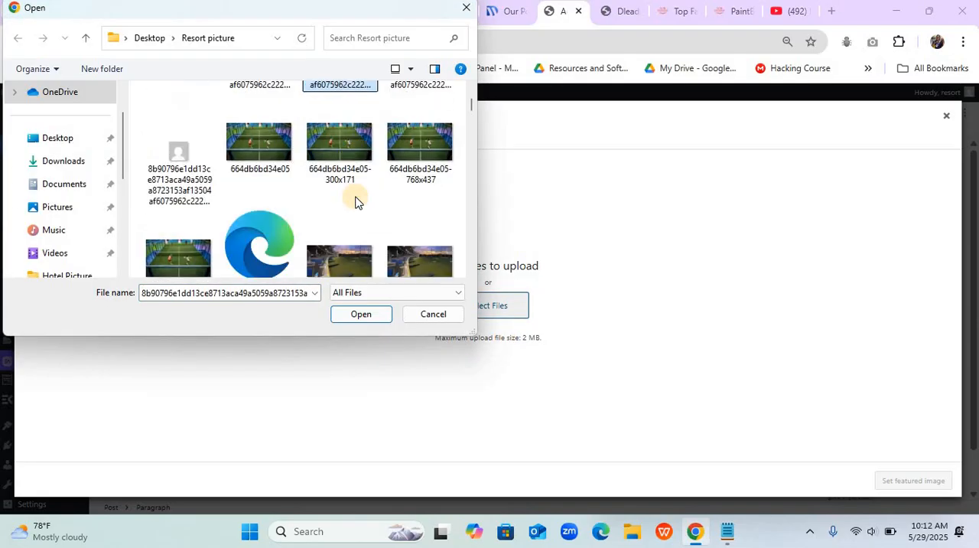
pyautogui.scroll(-10, 355, 202)
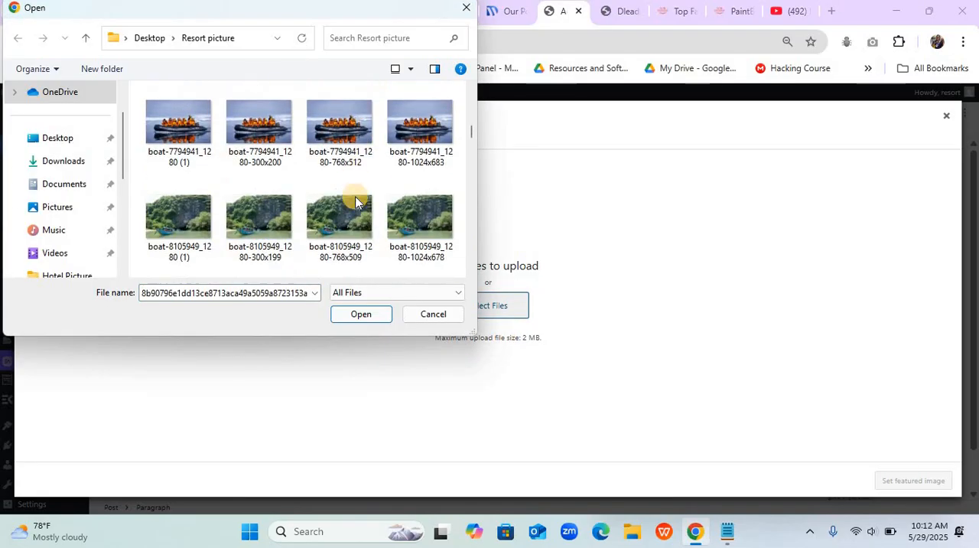
pyautogui.scroll(-8, 355, 201)
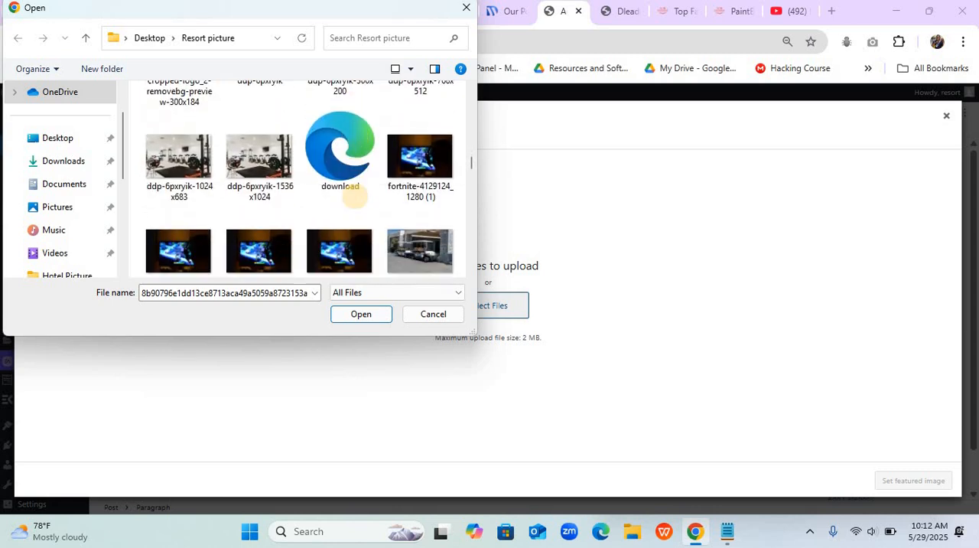
pyautogui.scroll(-10, 355, 202)
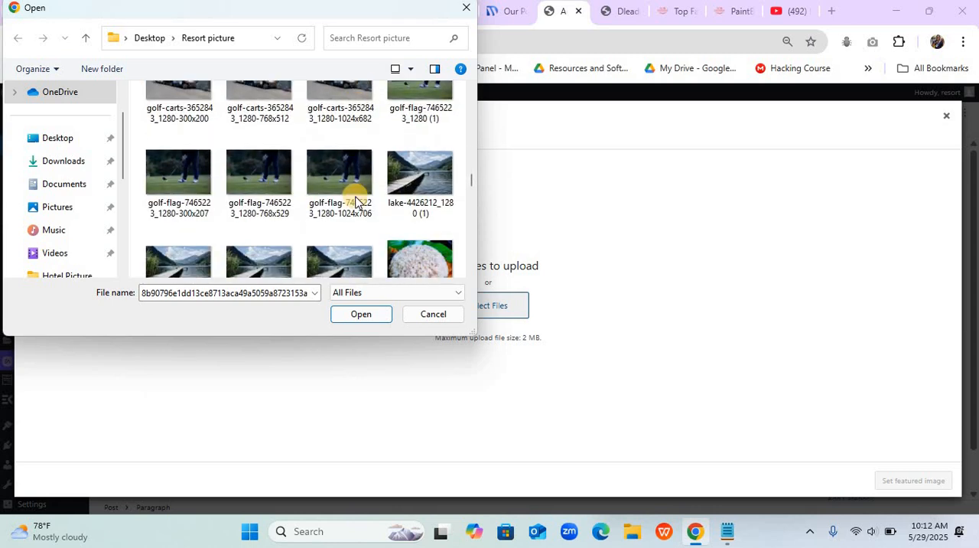
pyautogui.scroll(-4, 355, 201)
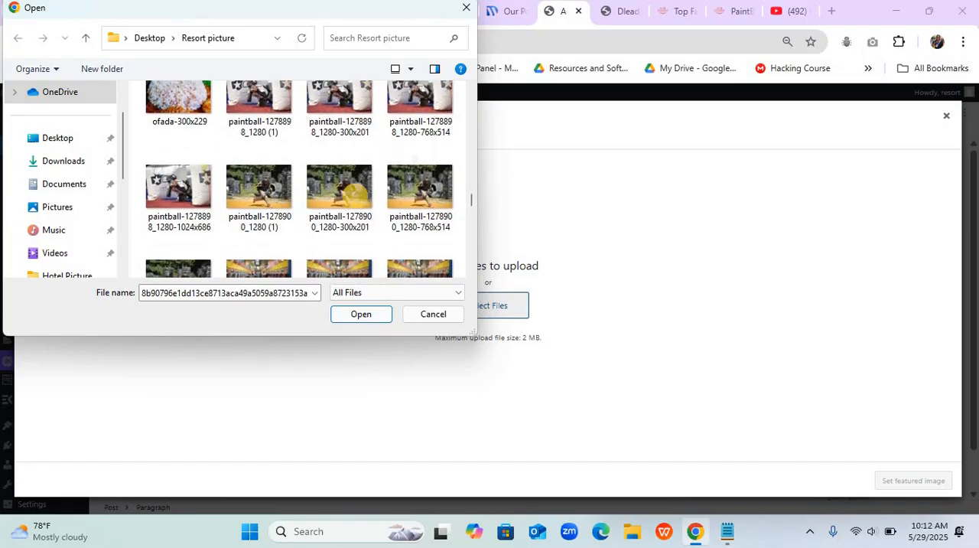
pyautogui.scroll(-2, 355, 201)
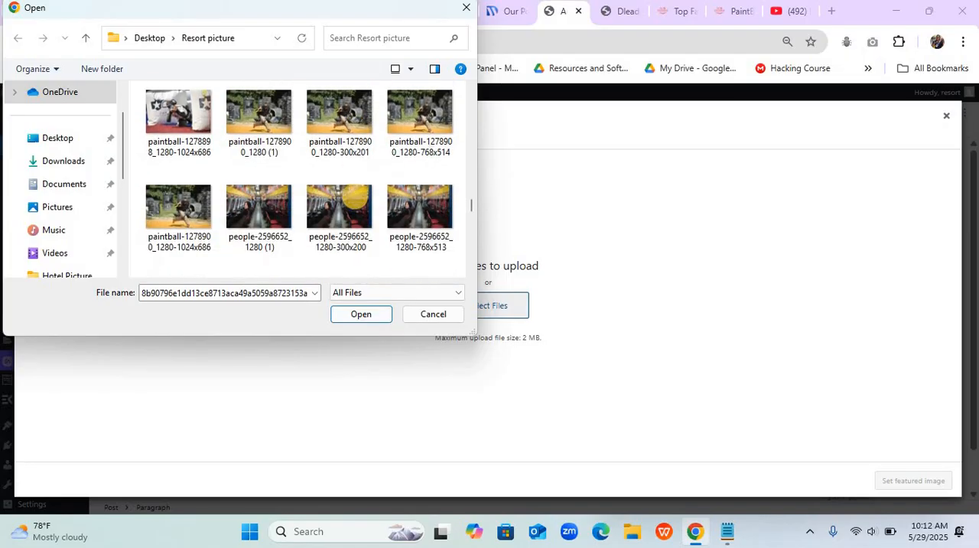
pyautogui.click(430, 150)
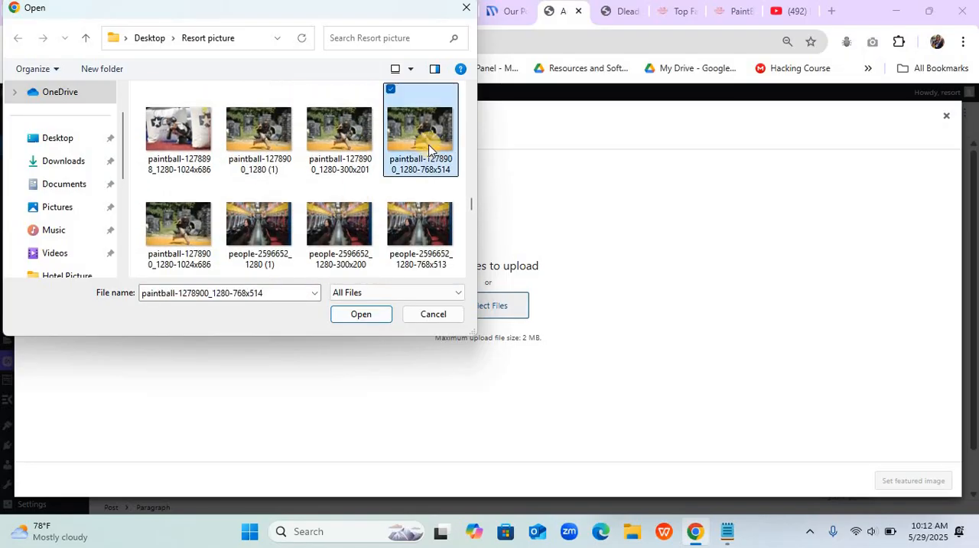
pyautogui.keyDown('ctrl'); pyautogui.click(347, 121); pyautogui.keyUp('ctrl')
pyautogui.keyDown('ctrl'); pyautogui.click(289, 131); pyautogui.keyUp('ctrl')
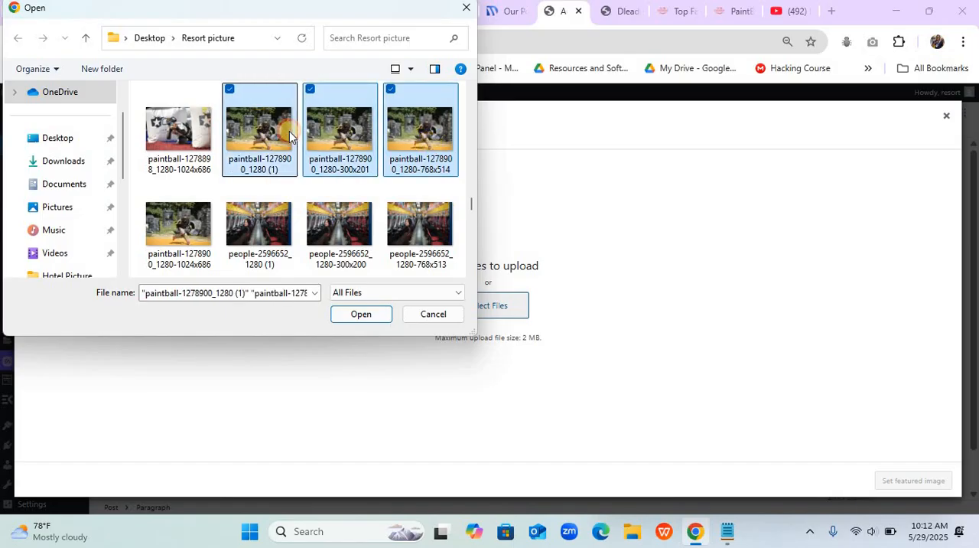
pyautogui.click(358, 318)
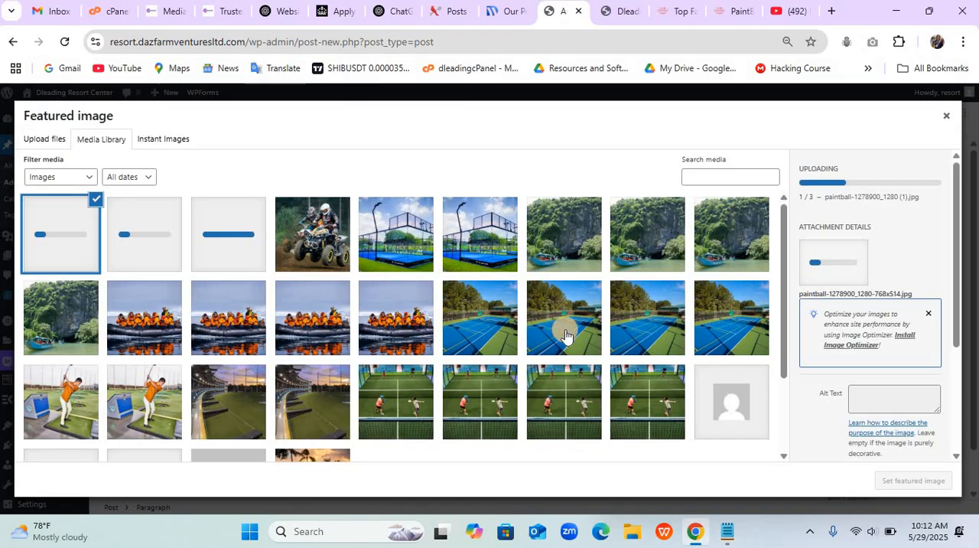
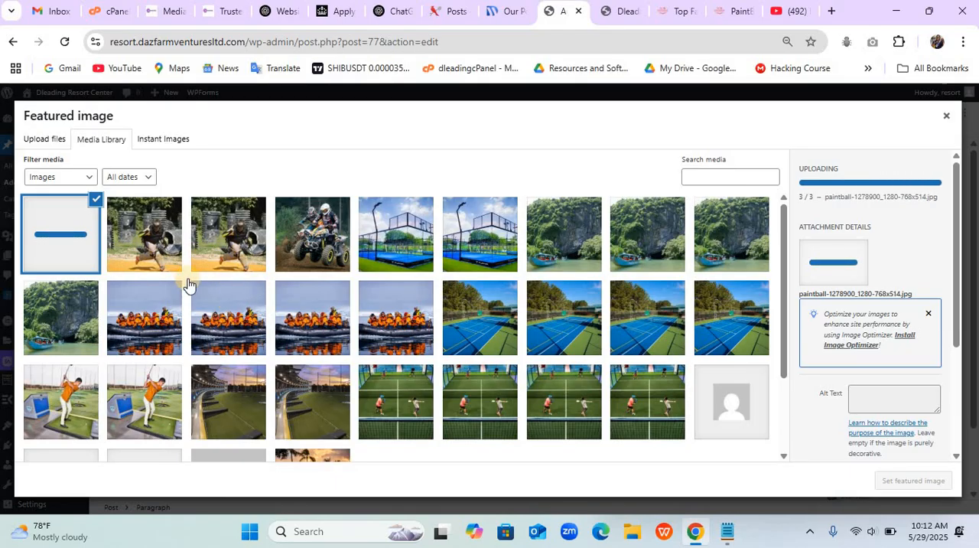
# - Set the uploaded paintball-1278900_1280-1.jpg as the PaintBall post's featured image and publish the post
pyautogui.click(250, 253)
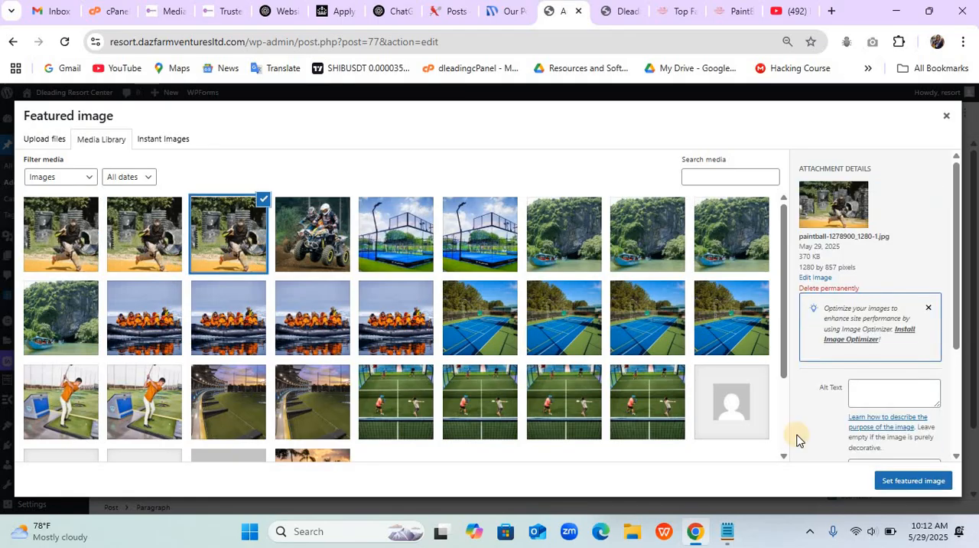
pyautogui.click(891, 482)
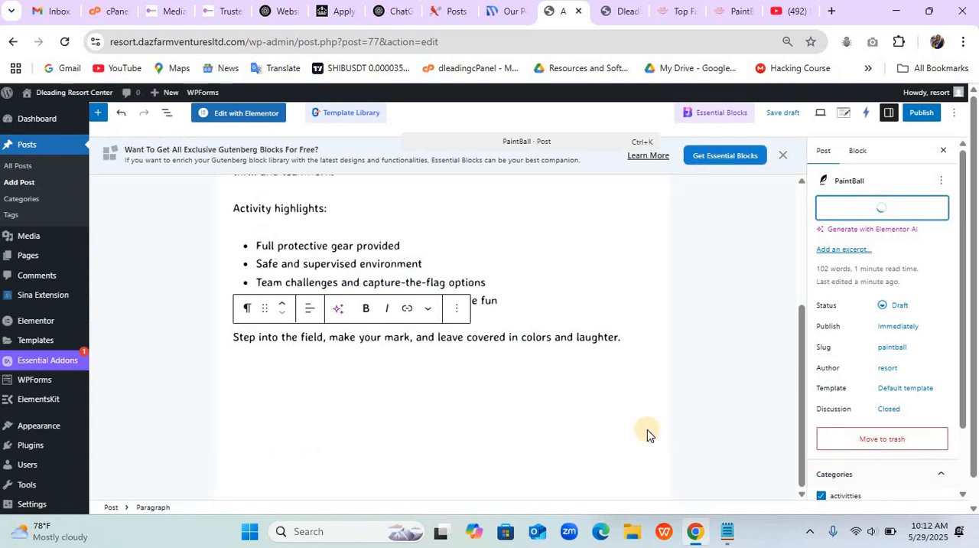
pyautogui.click(918, 115)
pyautogui.click(916, 120)
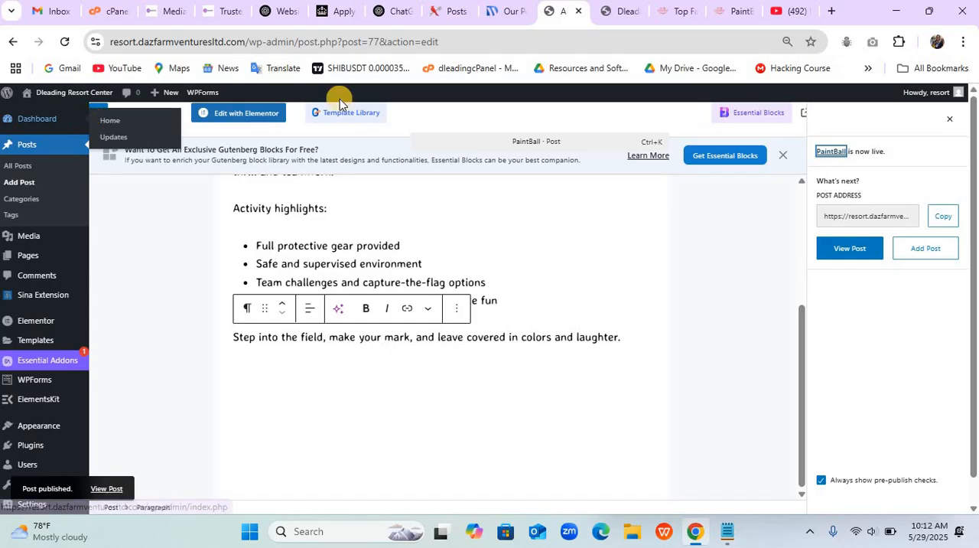
pyautogui.moveTo(614, 17); pyautogui.dragTo(597, 46)
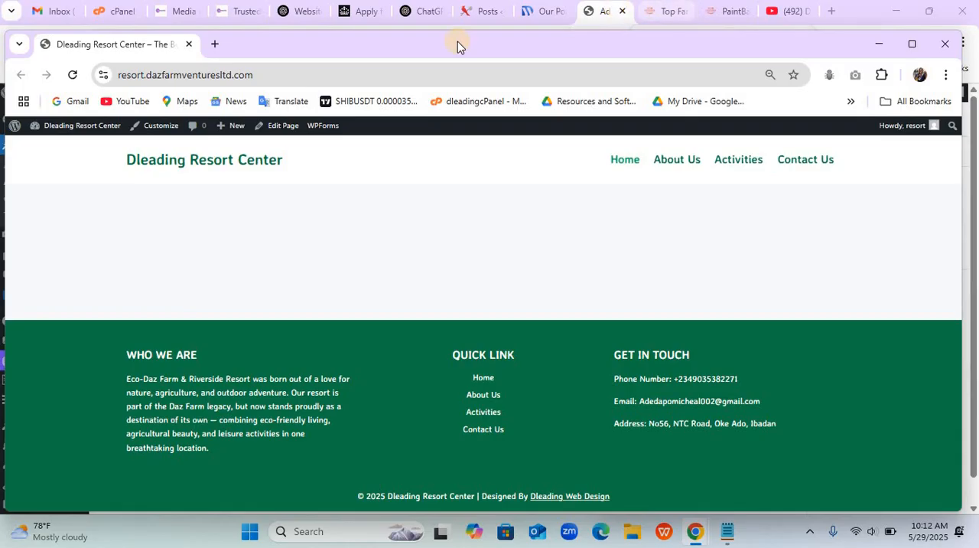
pyautogui.moveTo(166, 45); pyautogui.dragTo(582, 10)
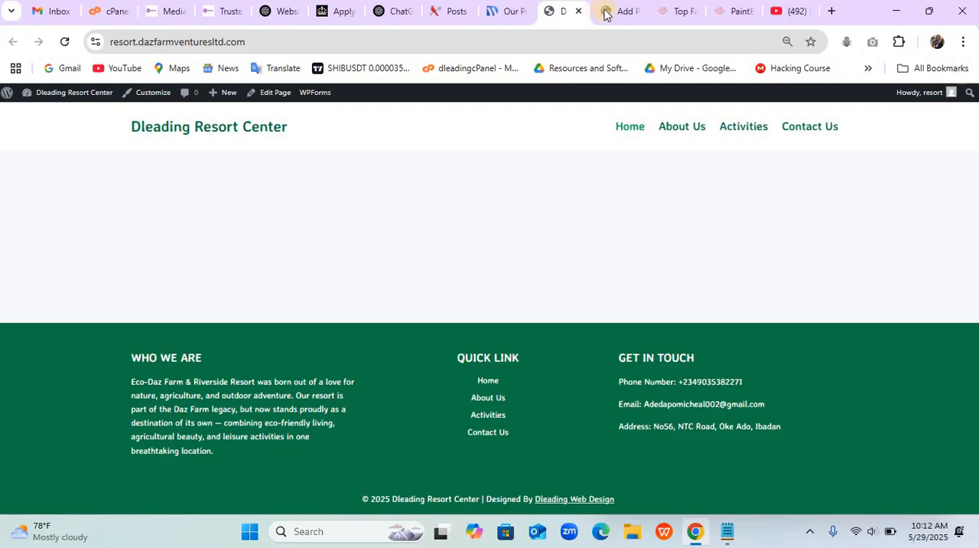
pyautogui.moveTo(611, 14)
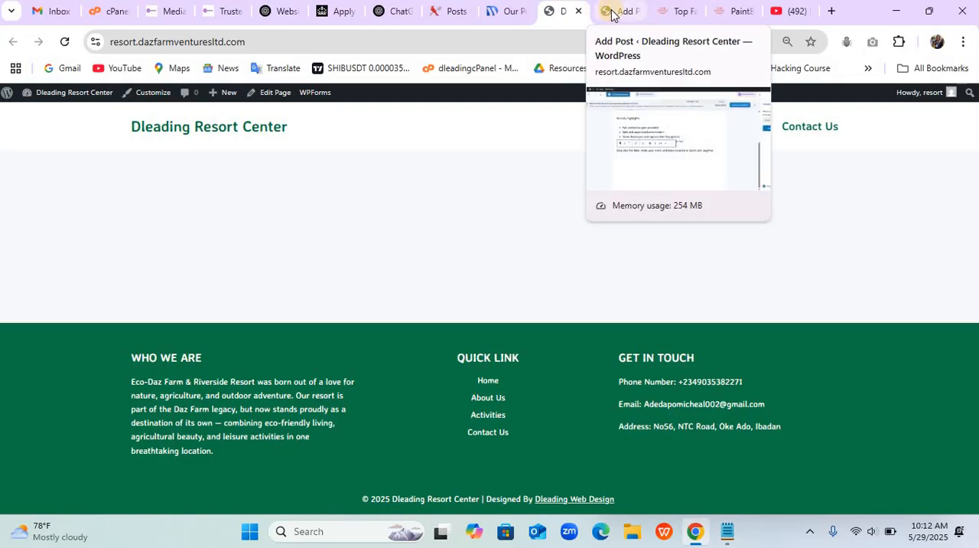
pyautogui.moveTo(611, 10); pyautogui.dragTo(569, 11)
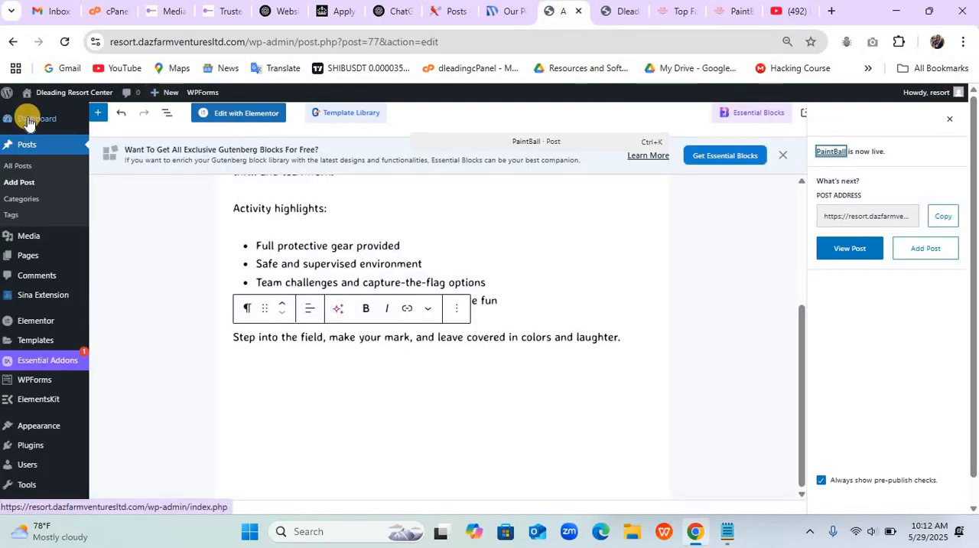
# - Return from the PaintBall post to the WordPress dashboard, and open the resort site's Home page for editing in a new tab
pyautogui.click(29, 121)
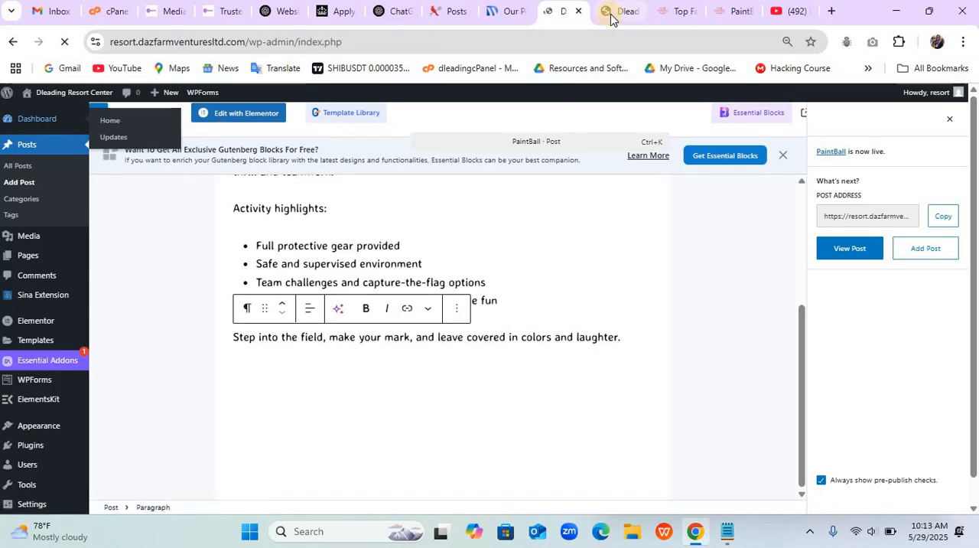
pyautogui.click(611, 13)
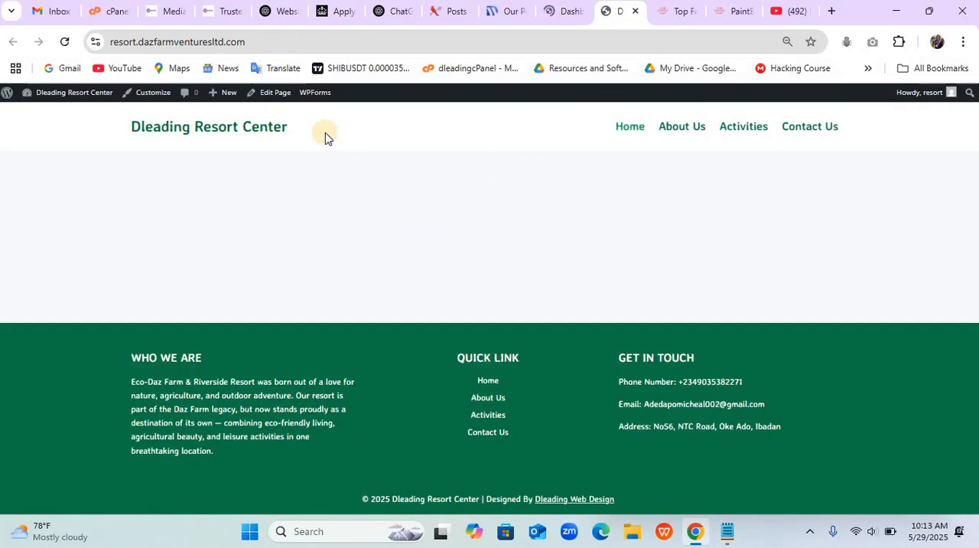
pyautogui.rightClick(277, 93)
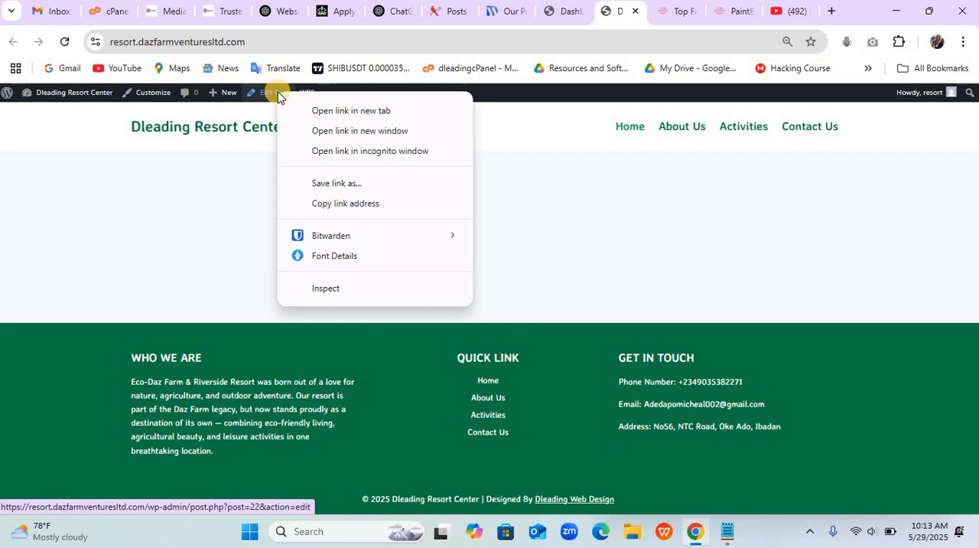
pyautogui.click(331, 111)
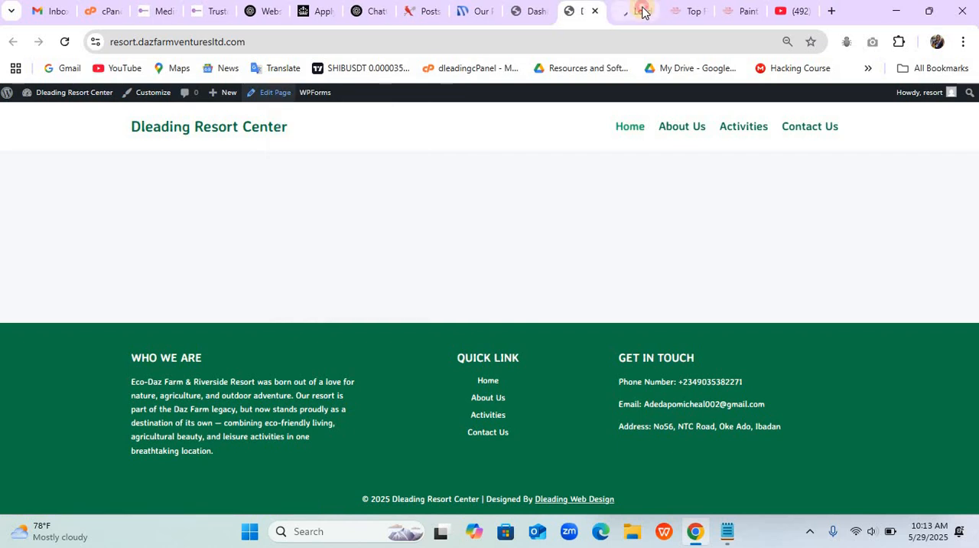
pyautogui.click(643, 11)
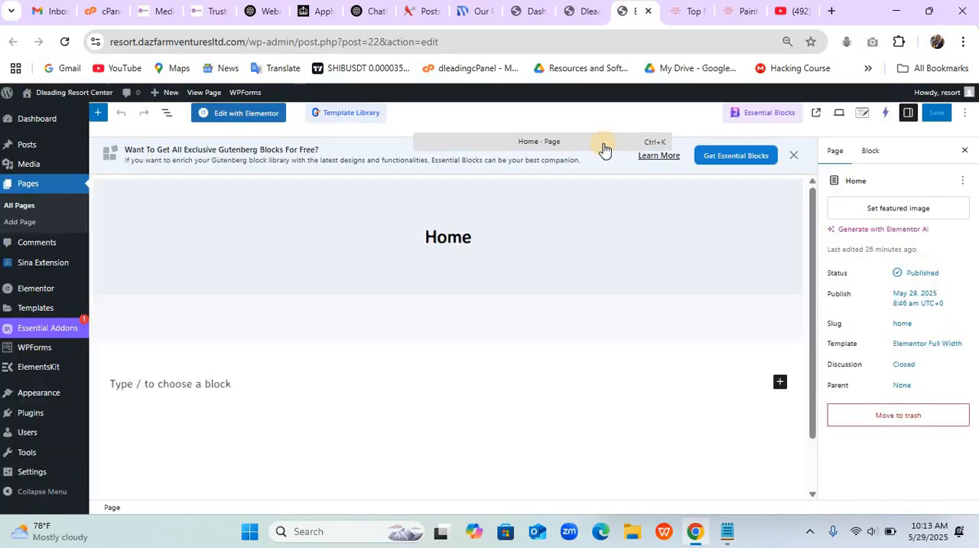
# - Open the Home page in the Elementor editor, skipping the notification and closing the Structure overview
pyautogui.click(262, 117)
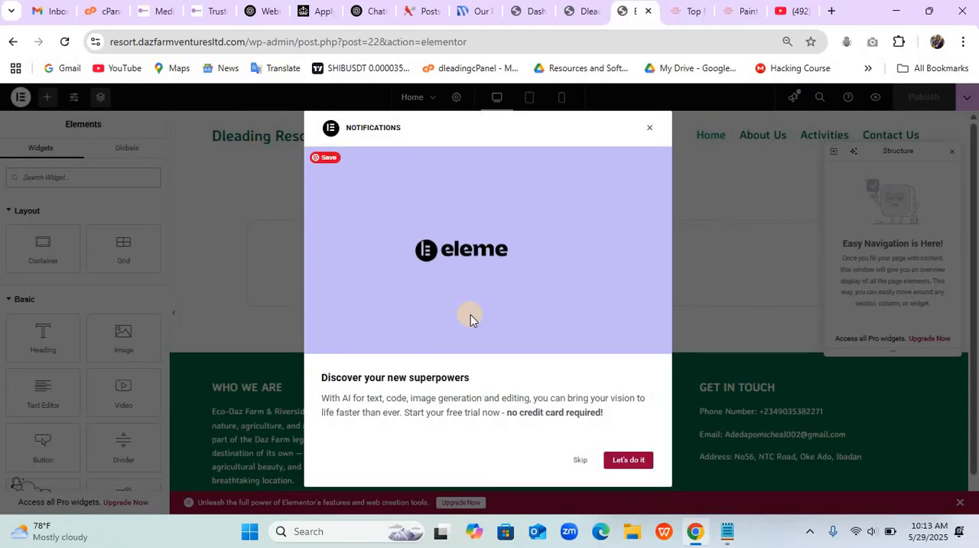
pyautogui.click(580, 459)
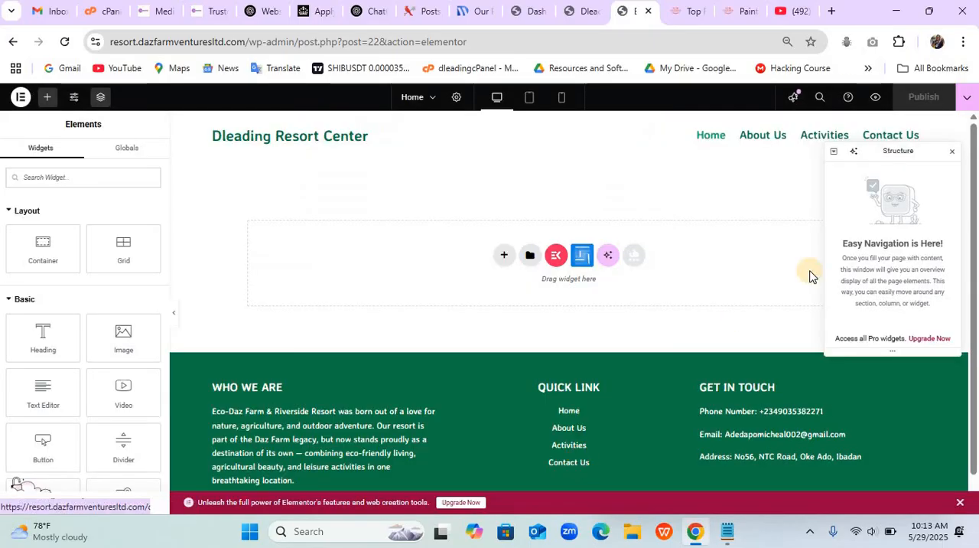
pyautogui.click(950, 153)
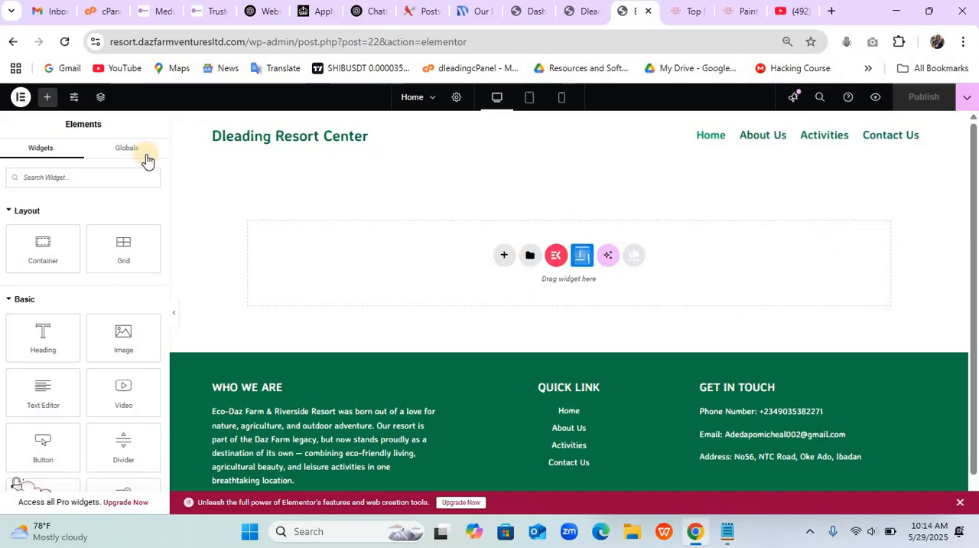
# - In Elementor's global colors, set the Accent color to #1BA863, copied from the Home notes in Notepad
pyautogui.click(73, 102)
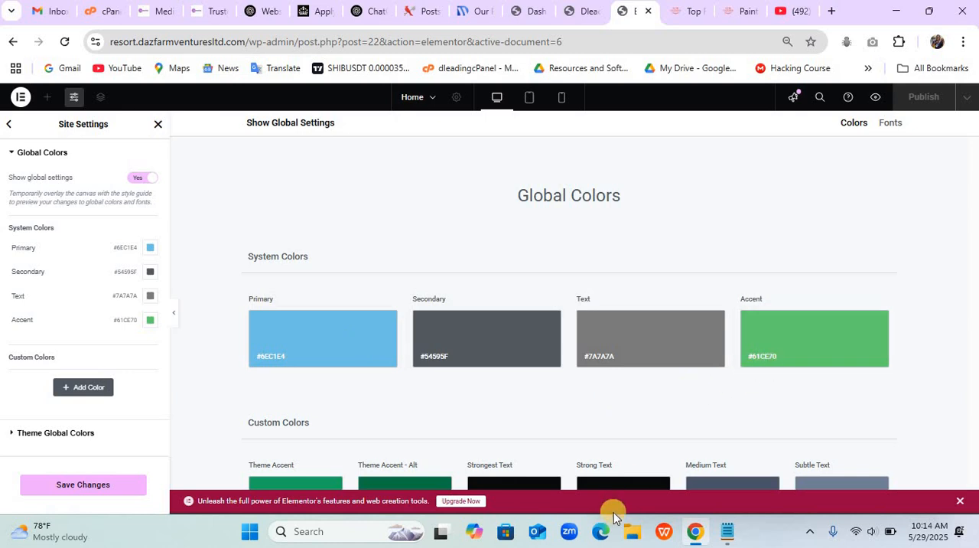
pyautogui.click(726, 536)
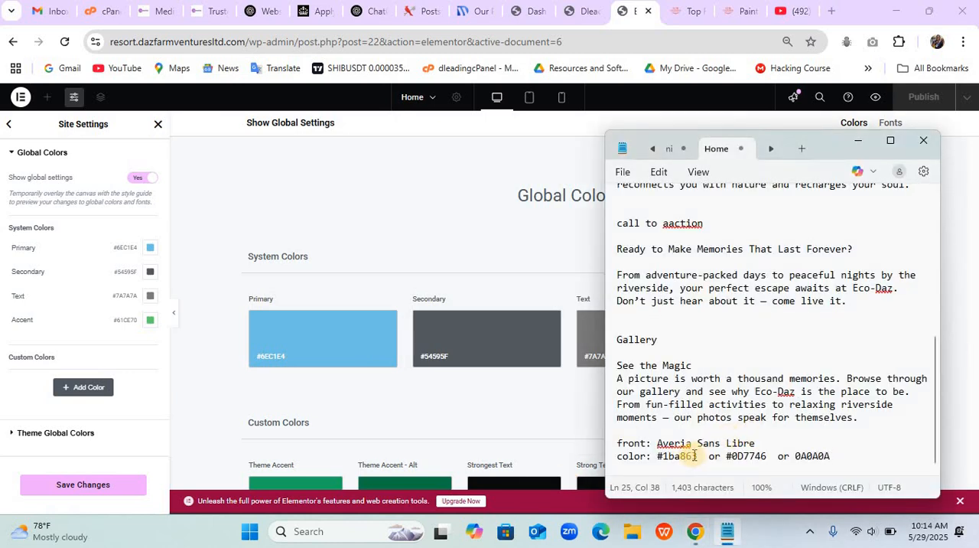
pyautogui.moveTo(698, 457); pyautogui.dragTo(652, 460)
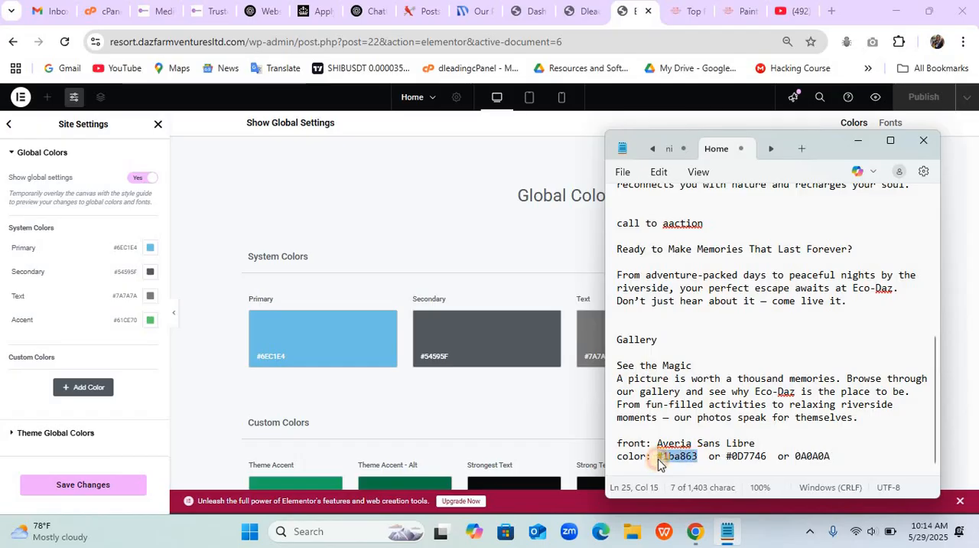
pyautogui.click(349, 349)
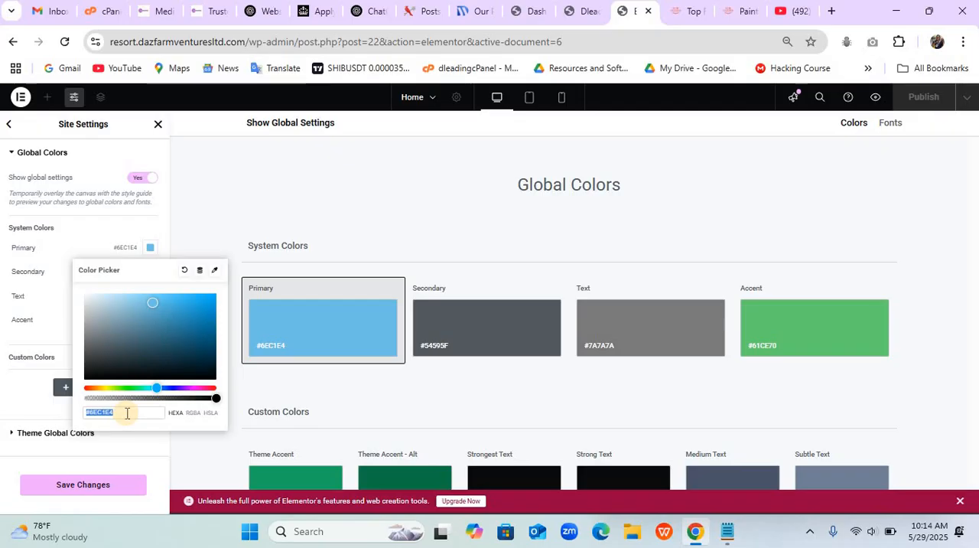
pyautogui.click(773, 349)
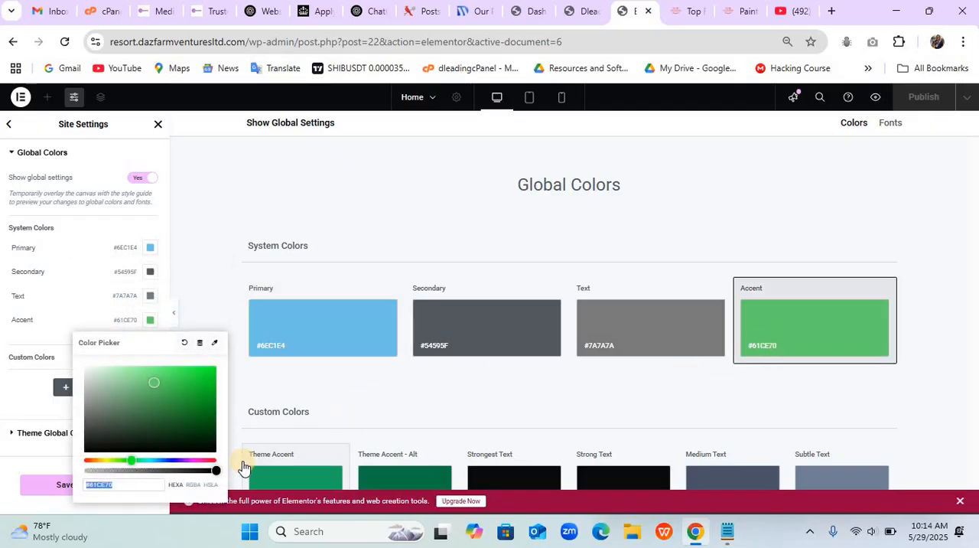
pyautogui.write('#1BA863')
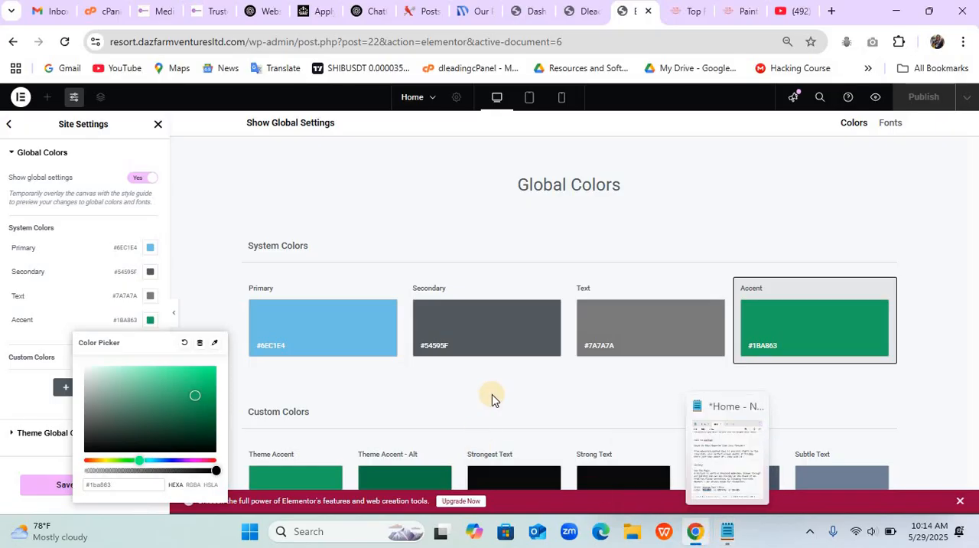
# - Set the Primary global color to #0D7746, copied from the Home notes in Notepad
pyautogui.click(371, 343)
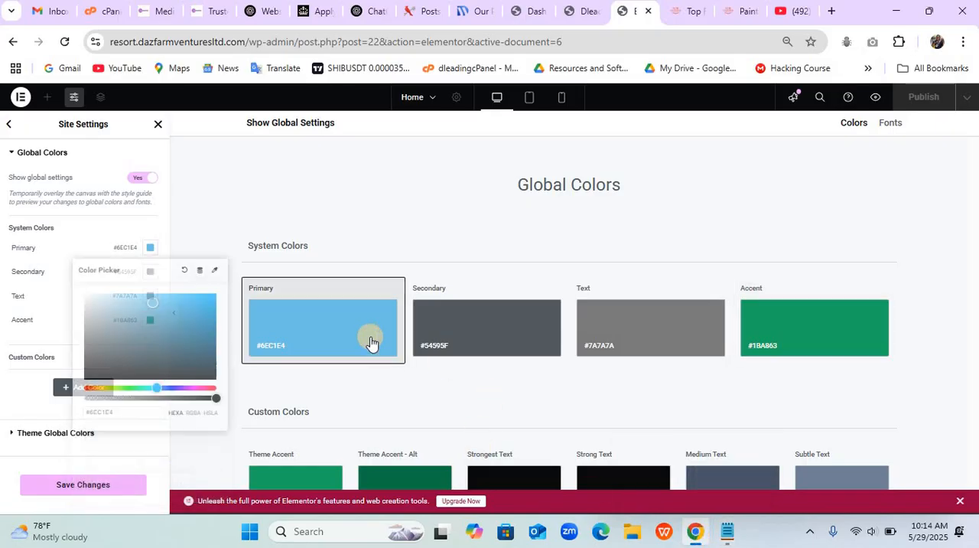
pyautogui.click(145, 411)
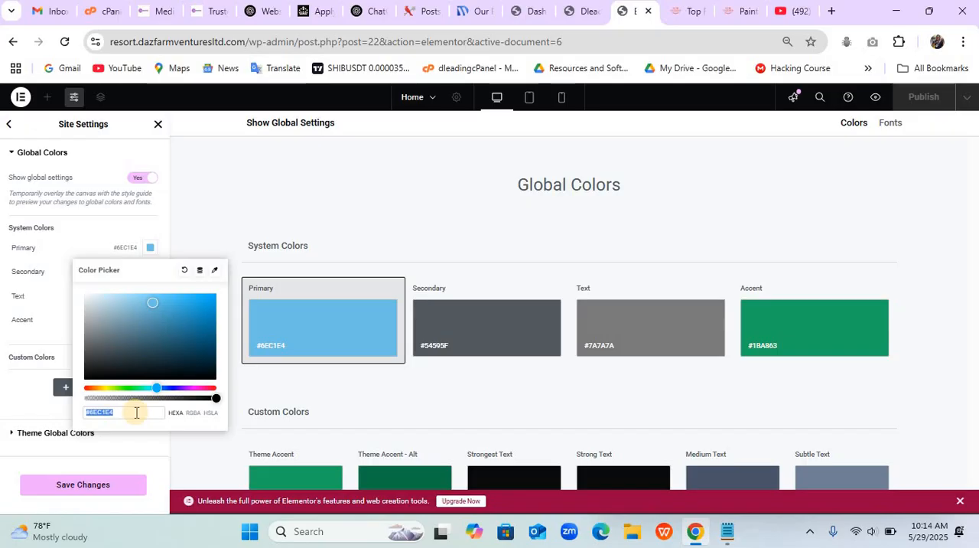
pyautogui.click(737, 540)
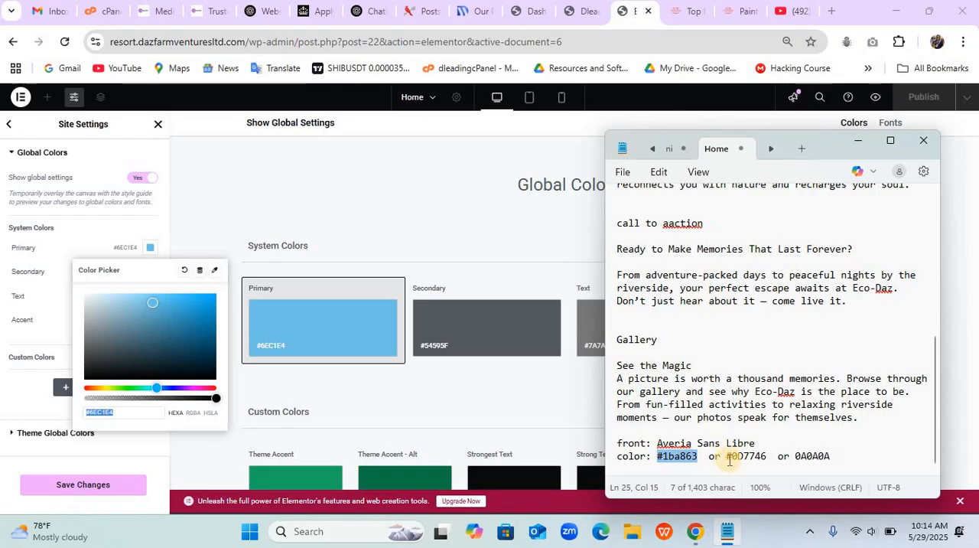
pyautogui.moveTo(727, 457); pyautogui.dragTo(766, 463)
pyautogui.hotkey('ctrl', 'c')
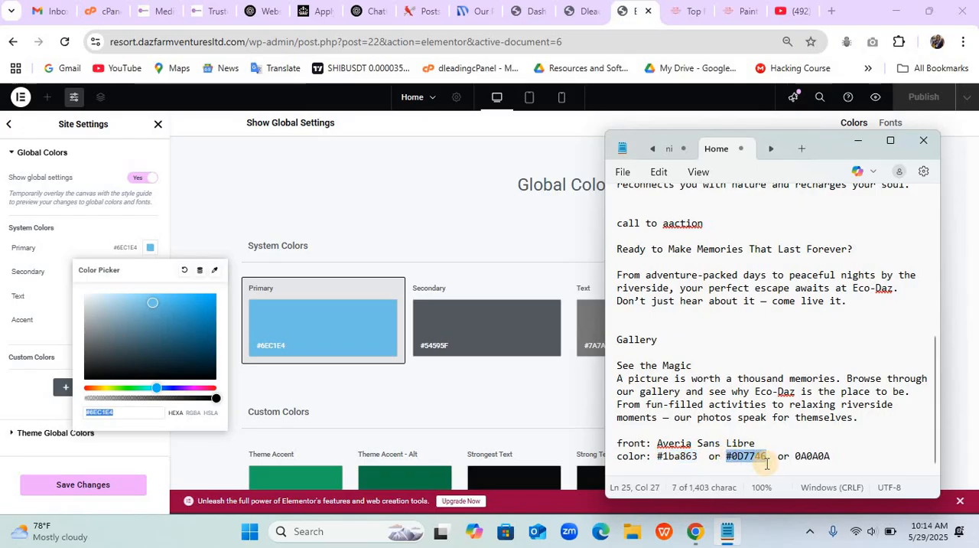
pyautogui.click(309, 359)
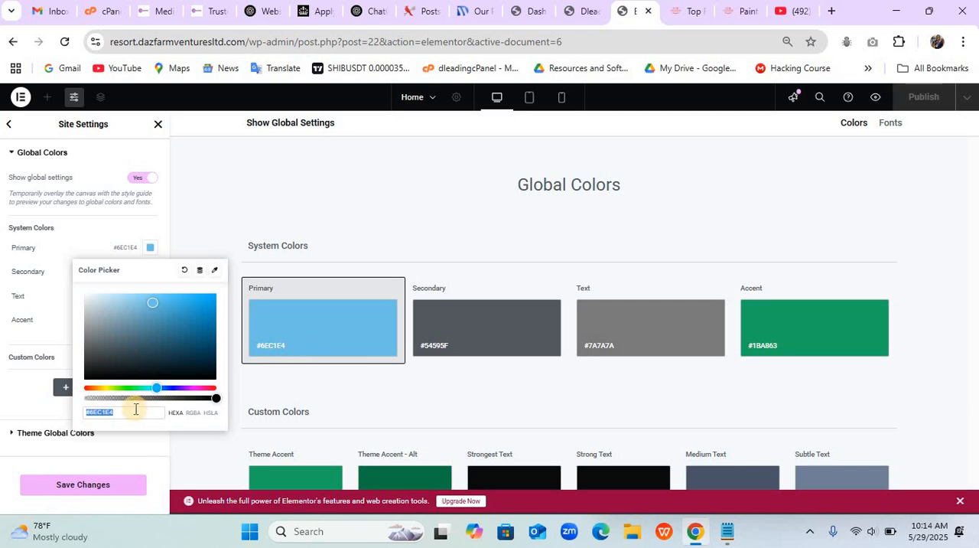
pyautogui.hotkey('ctrl', 'v')
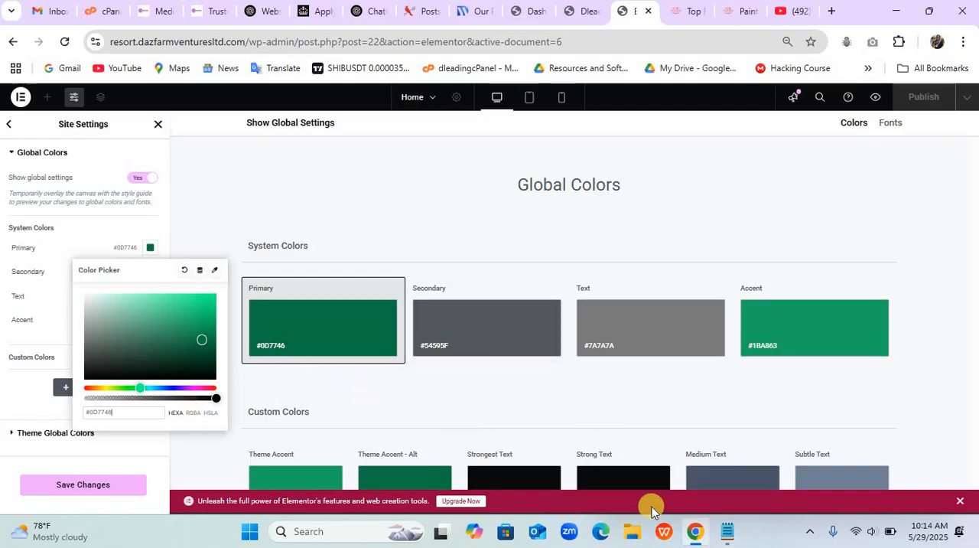
# - Set both the Secondary and Text global colors to 0A0A0A from the Home notes and save the site settings
pyautogui.click(731, 534)
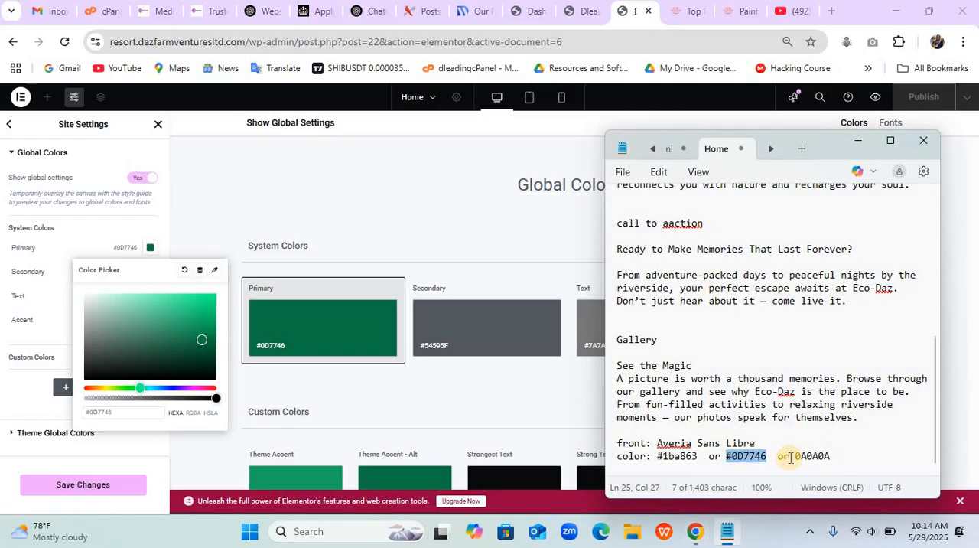
pyautogui.moveTo(797, 455); pyautogui.dragTo(833, 454)
pyautogui.hotkey('ctrl', 'c')
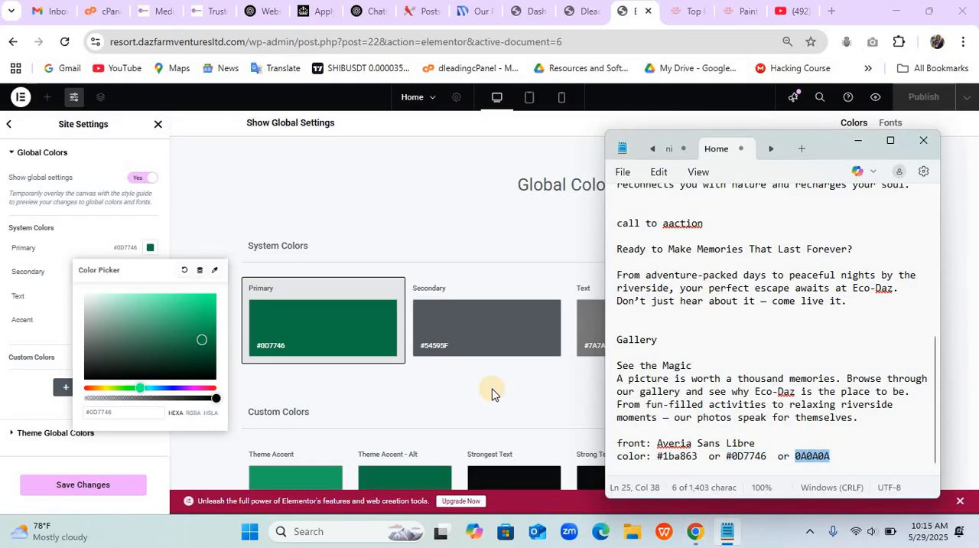
pyautogui.click(492, 328)
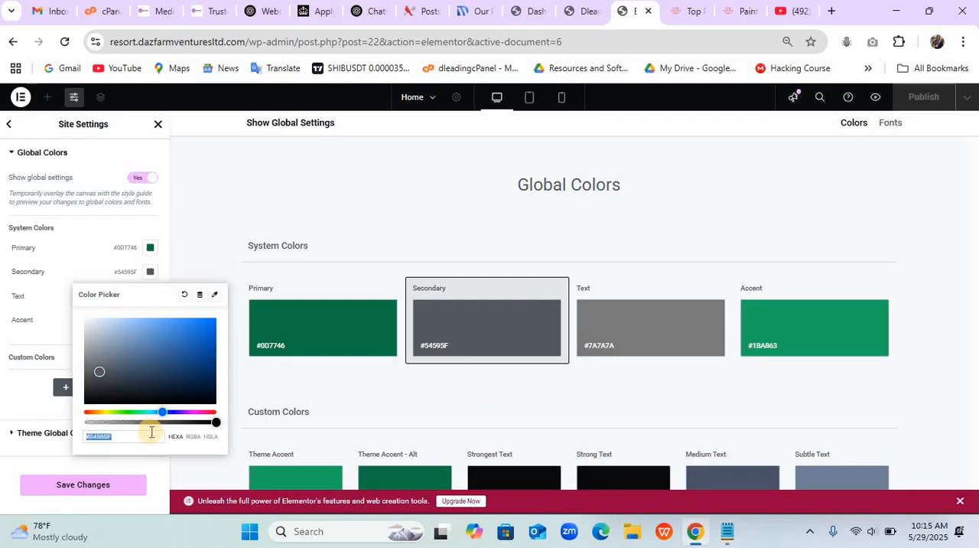
pyautogui.hotkey('ctrl', 'v')
pyautogui.click(633, 346)
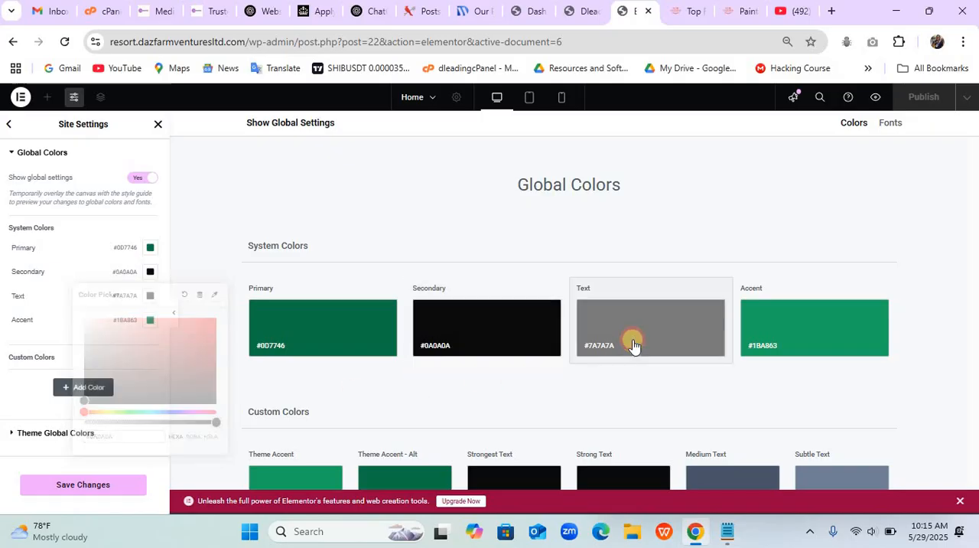
pyautogui.hotkey('ctrl', 'v')
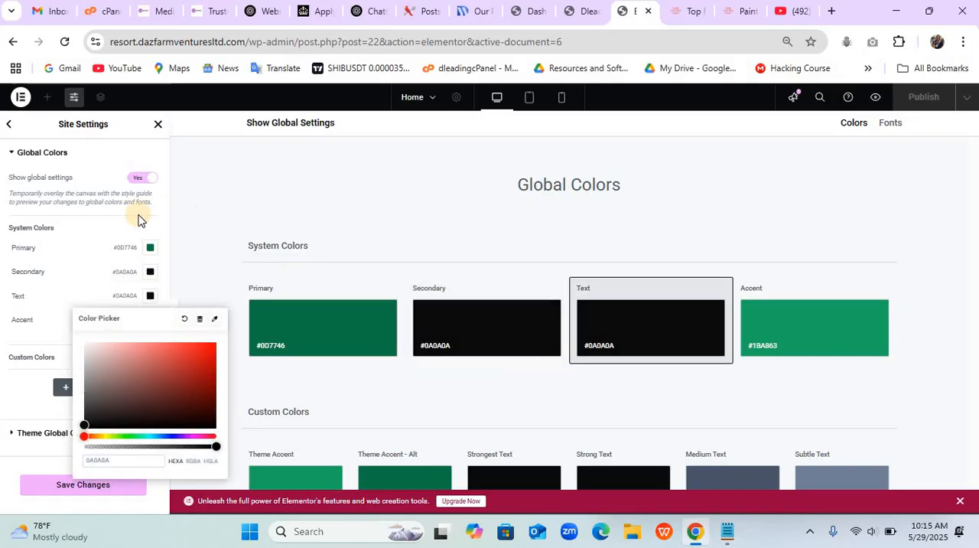
pyautogui.click(65, 491)
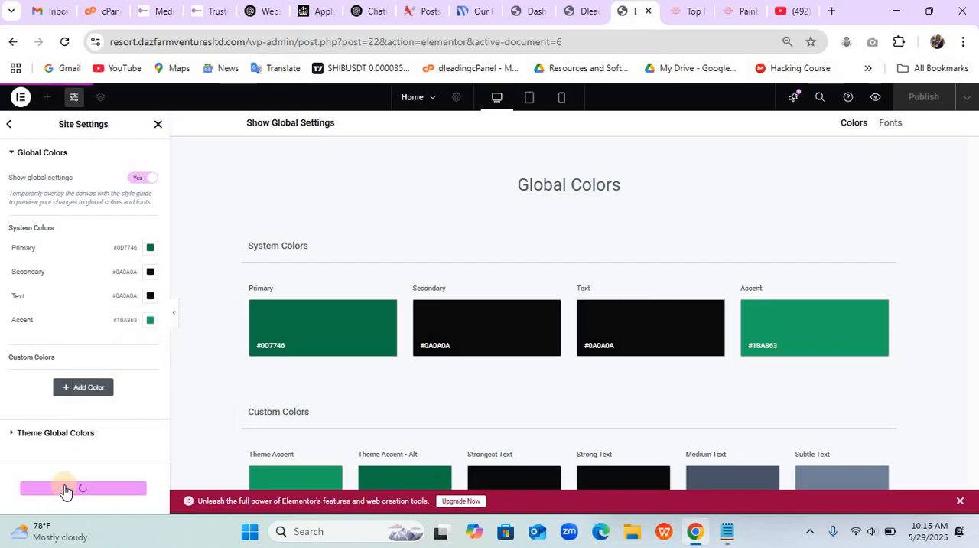
# - In the site's Global Fonts, set the Primary font family to Averia Sans Libre
pyautogui.click(14, 125)
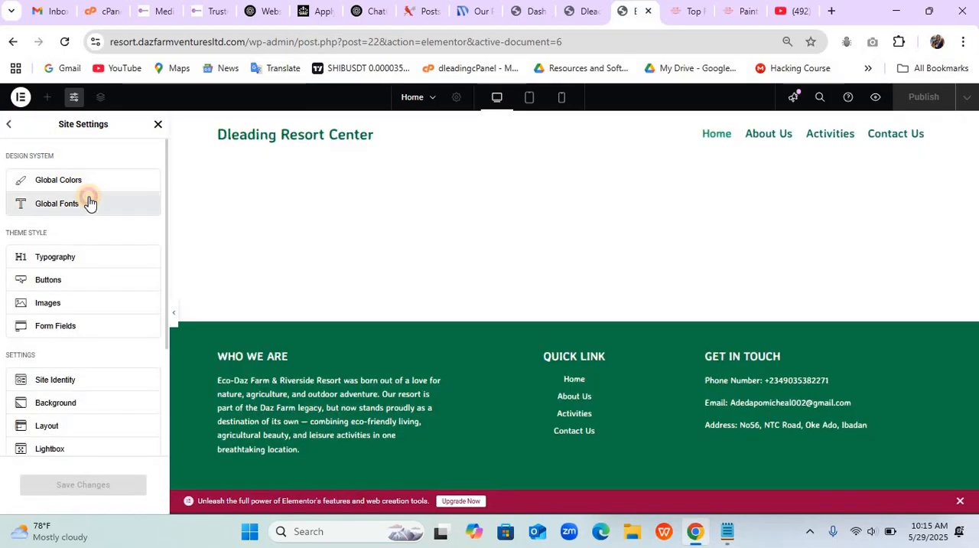
pyautogui.click(129, 212)
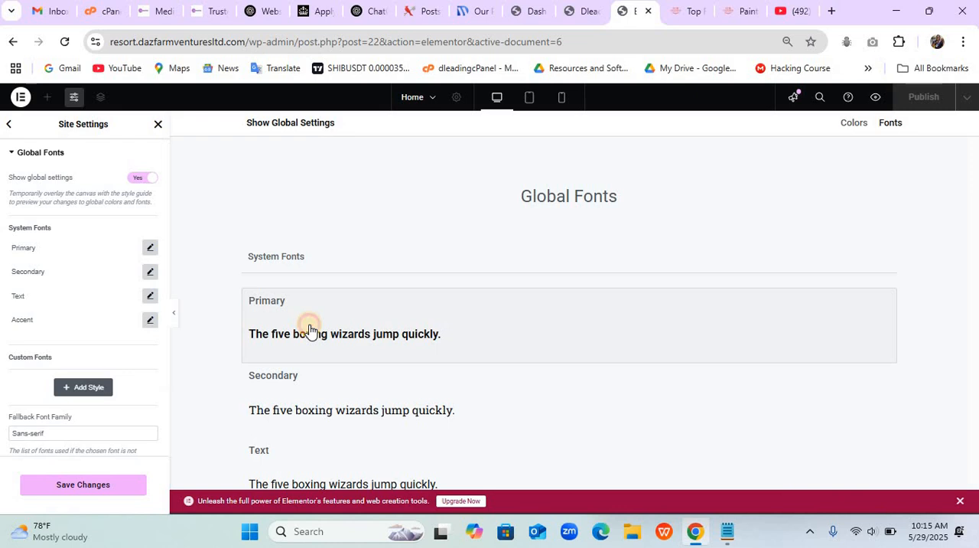
pyautogui.click(310, 331)
pyautogui.click(105, 306)
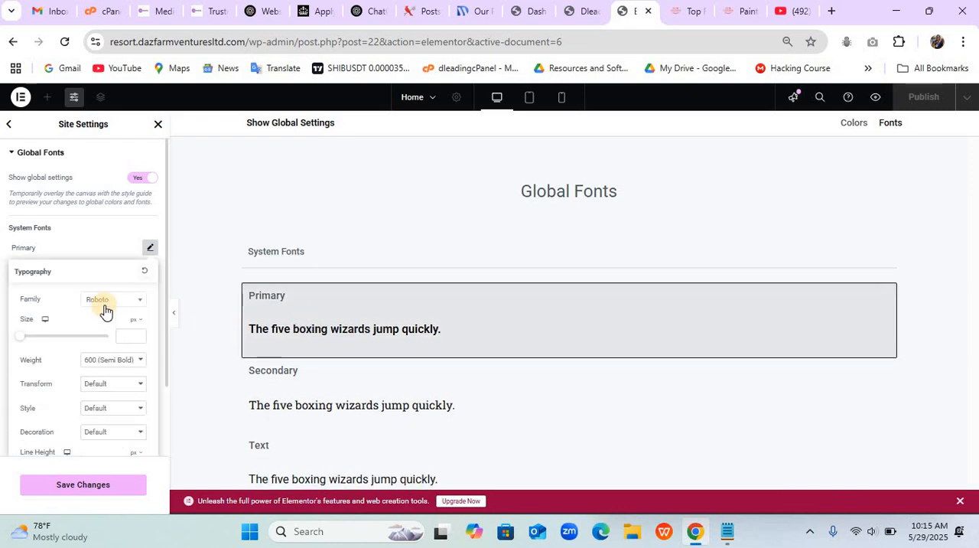
pyautogui.write('aver')
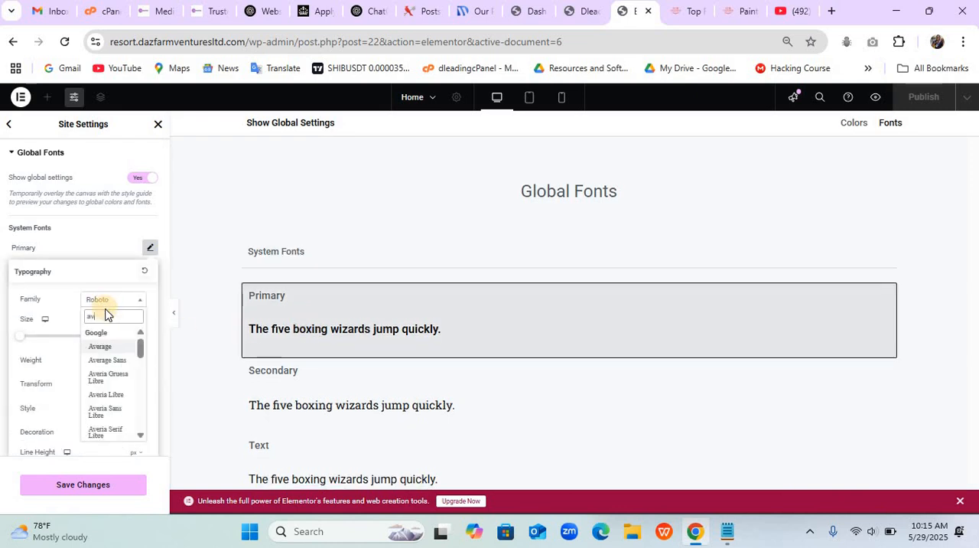
pyautogui.write('ia')
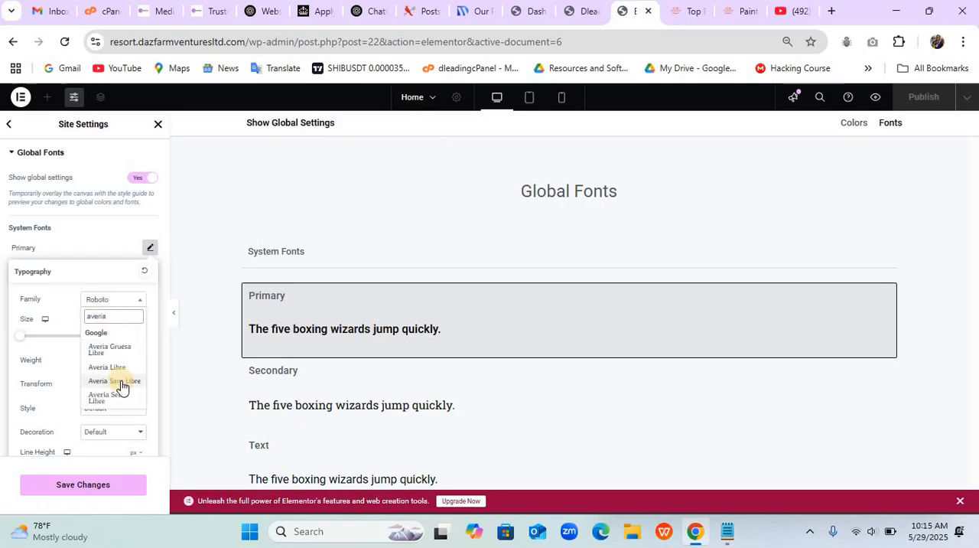
pyautogui.click(121, 381)
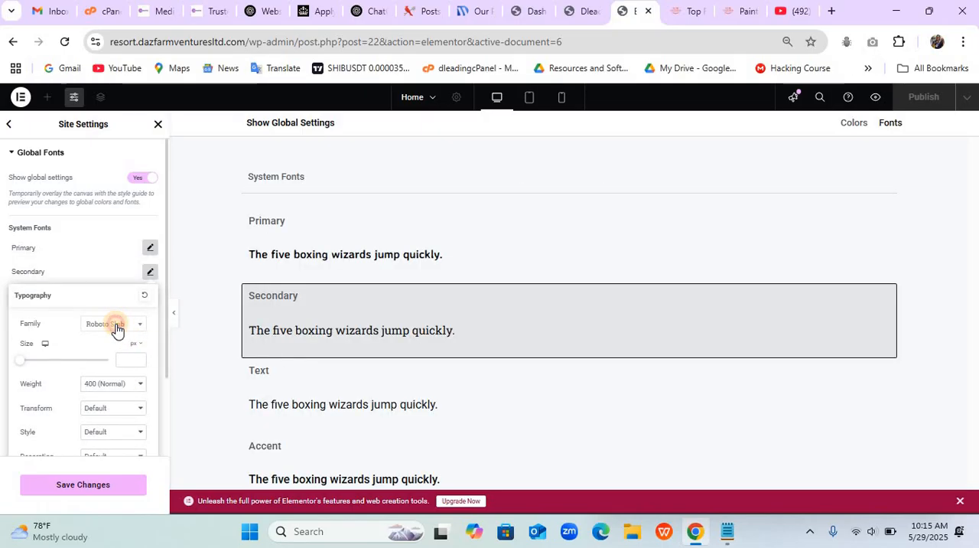
# - Set the Secondary global font family to Averia Sans Libre
pyautogui.click(116, 328)
pyautogui.write('averia')
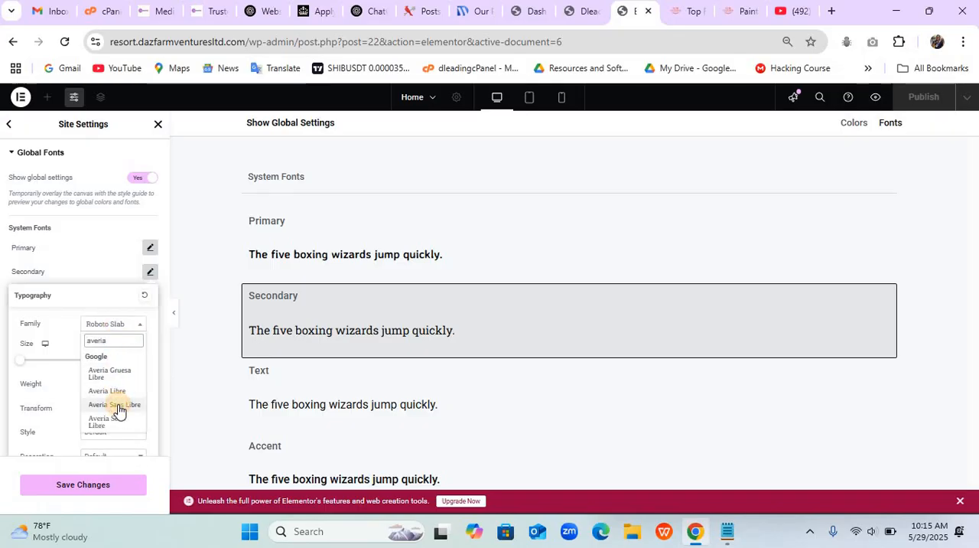
pyautogui.click(118, 406)
# - Set the Text global font family to Averia Sans Libre
pyautogui.click(322, 400)
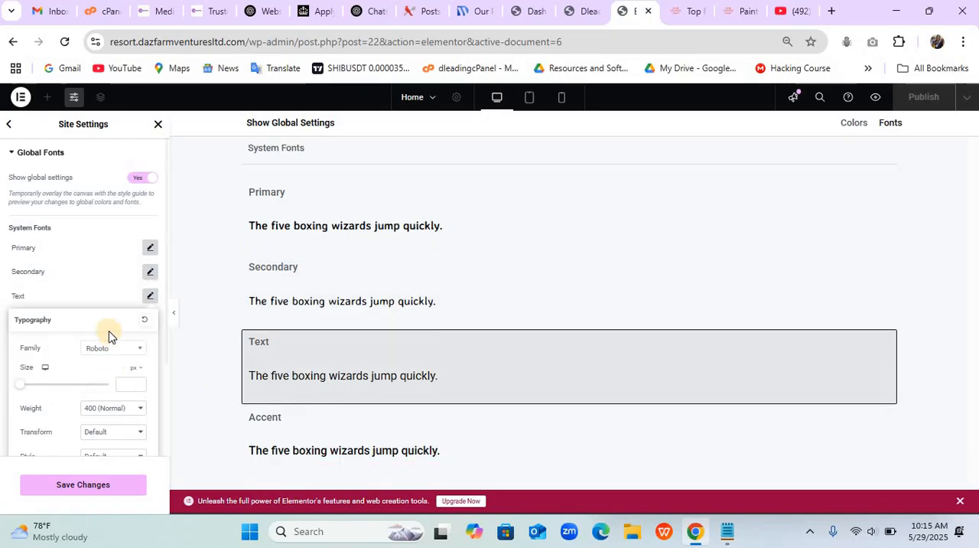
pyautogui.click(118, 358)
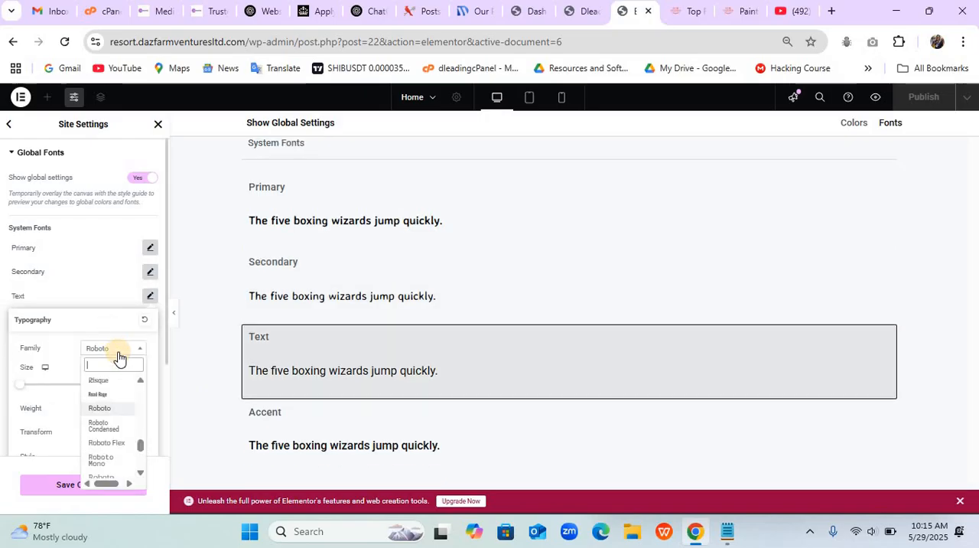
pyautogui.write('ave')
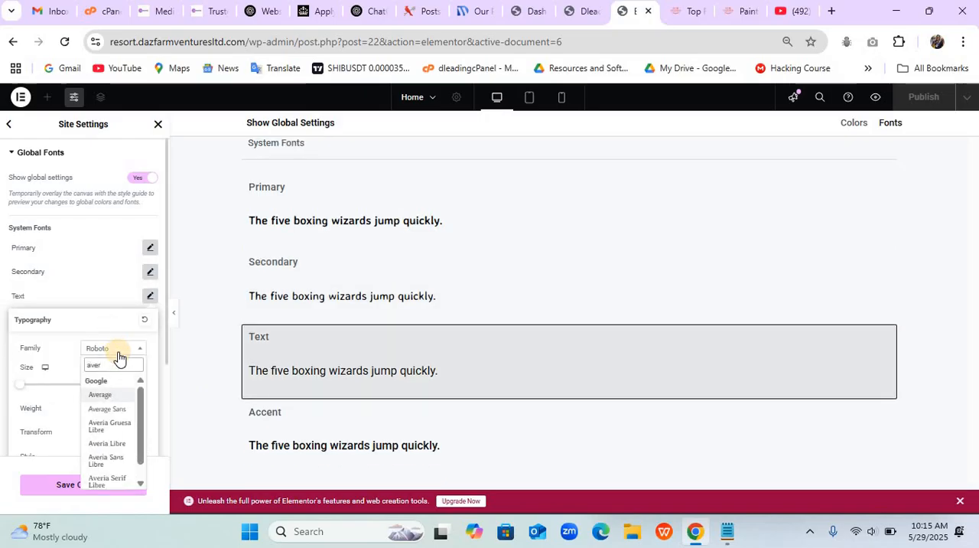
pyautogui.write('ri')
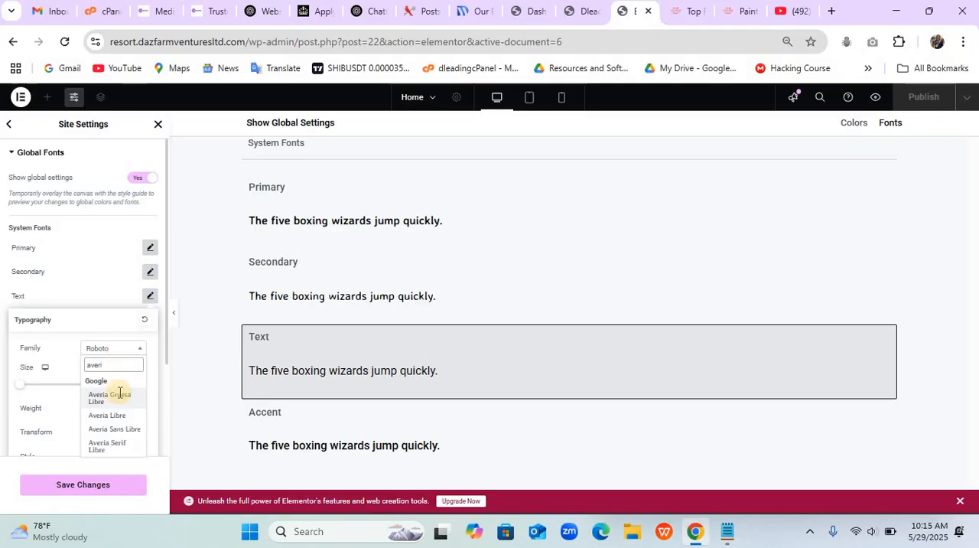
pyautogui.click(119, 433)
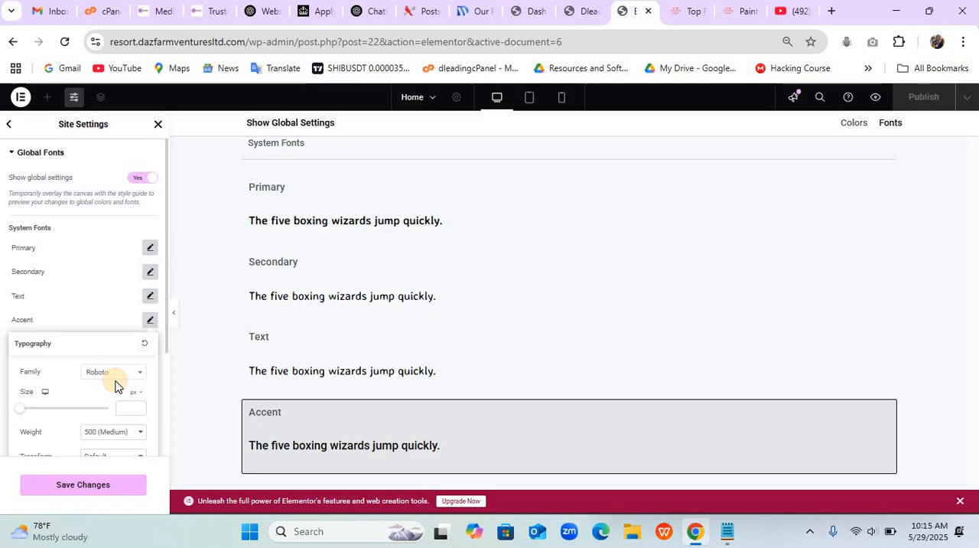
# - Set the Accent global font family to Averia Sans Libre, save the changes and leave the site settings
pyautogui.click(113, 372)
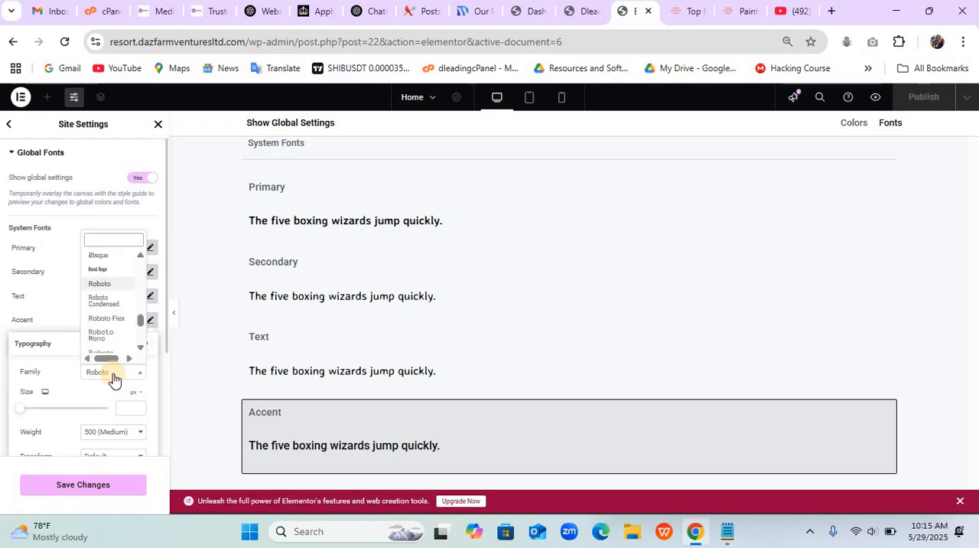
pyautogui.write('averia')
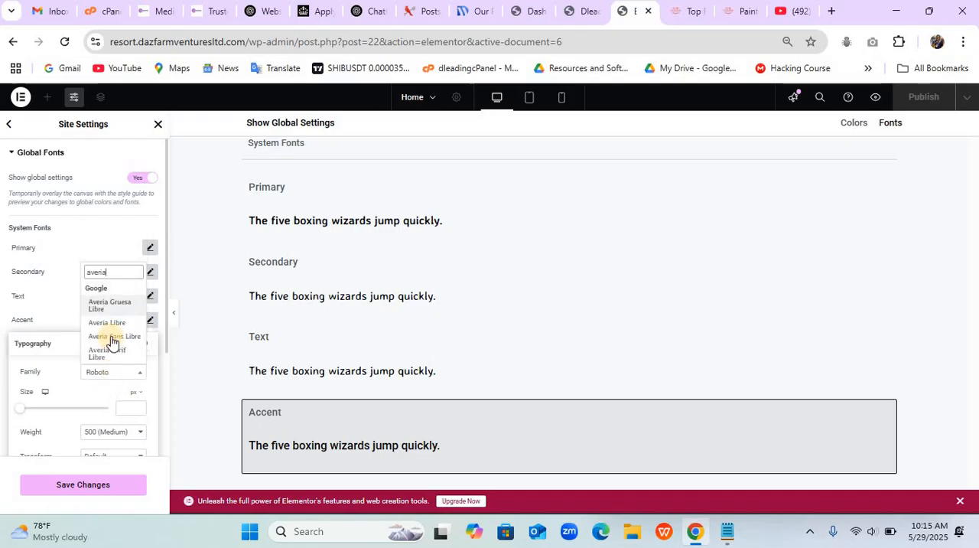
pyautogui.click(113, 336)
pyautogui.click(105, 487)
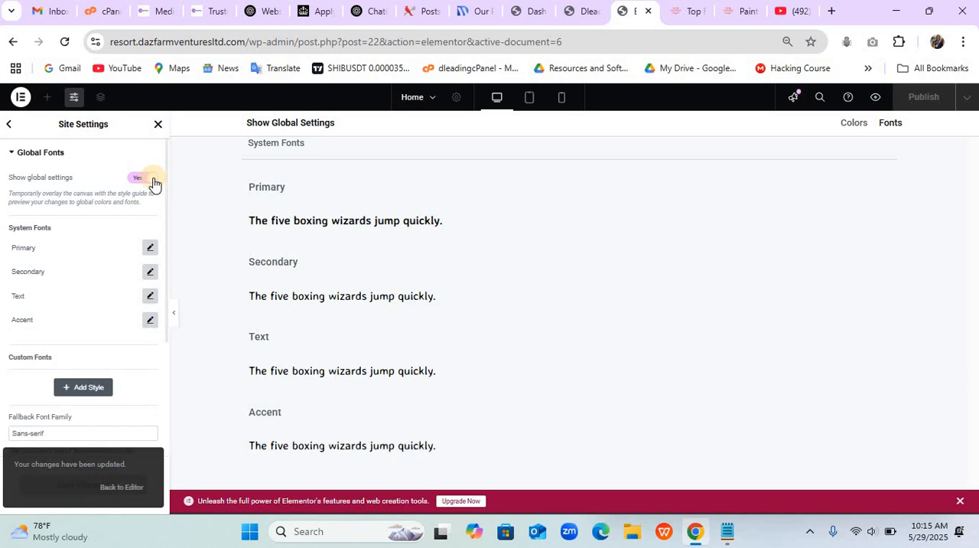
pyautogui.click(158, 125)
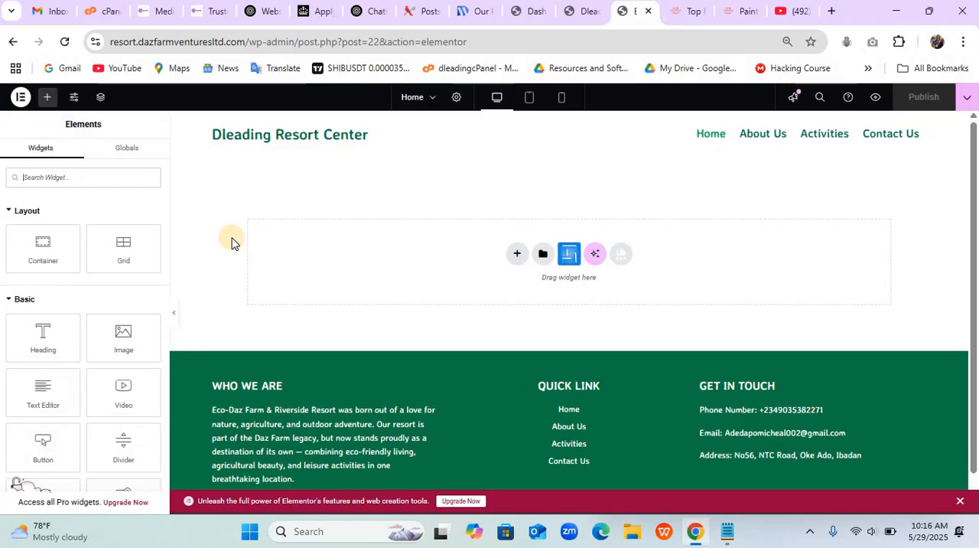
# - Check the Eco-Dazfarm home page banner and add a single-column Flexbox container with Full Width content to the Home page being edited
pyautogui.click(686, 15)
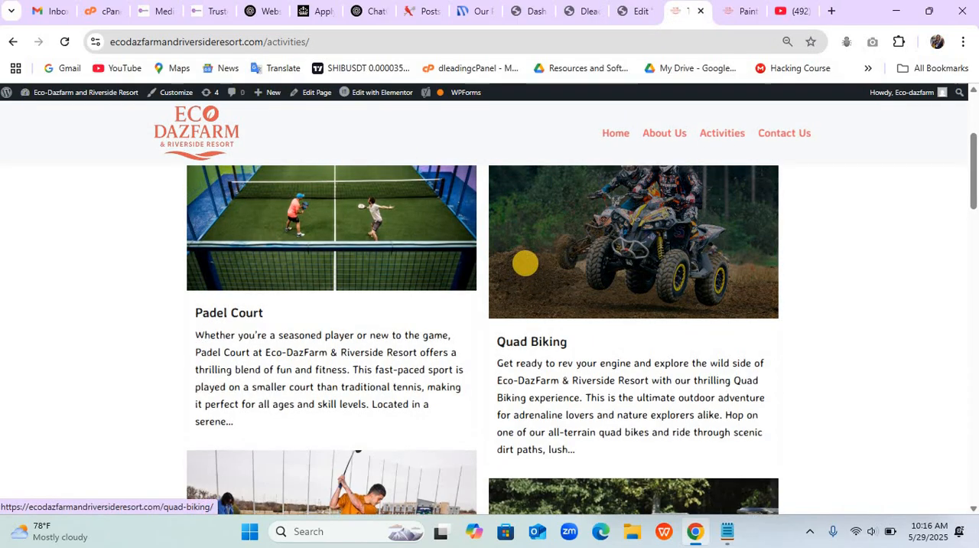
pyautogui.scroll(3, 525, 263)
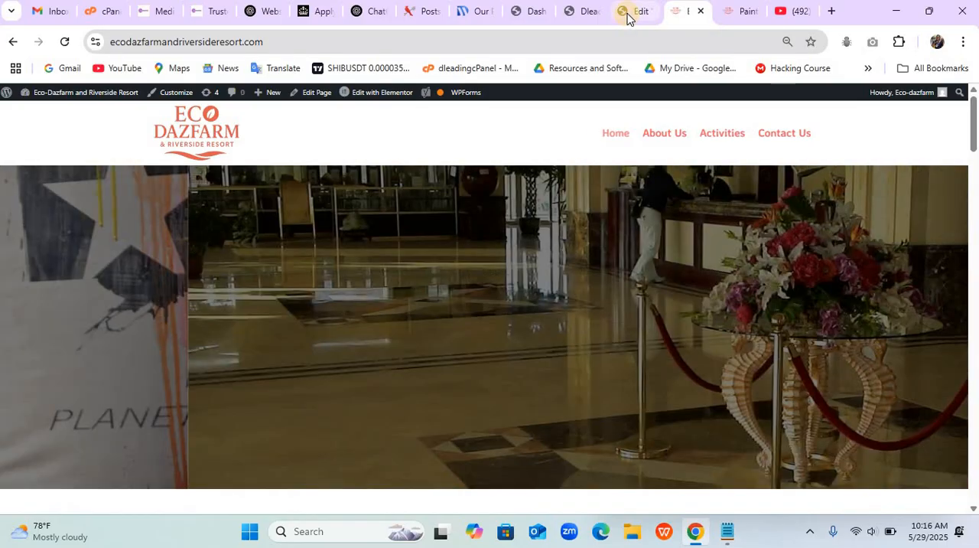
pyautogui.click(627, 13)
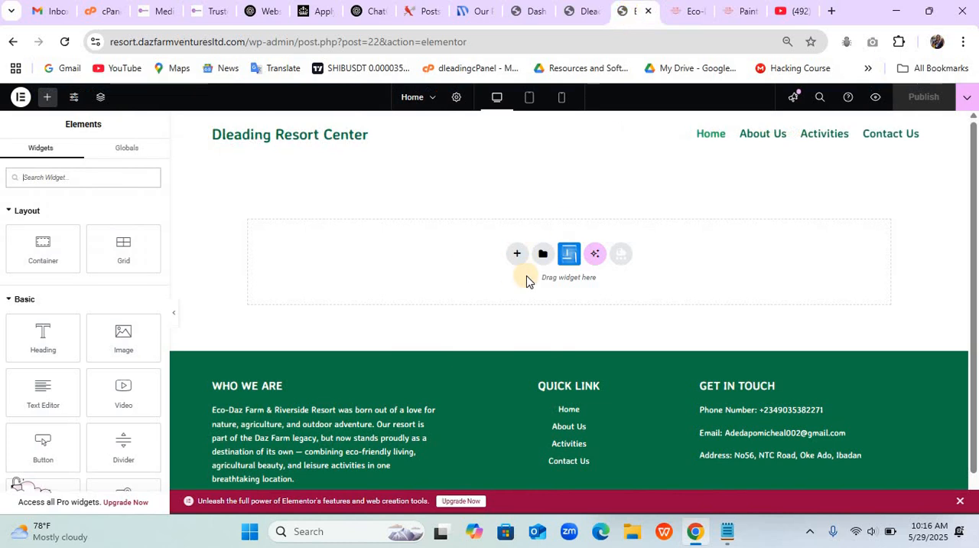
pyautogui.click(514, 258)
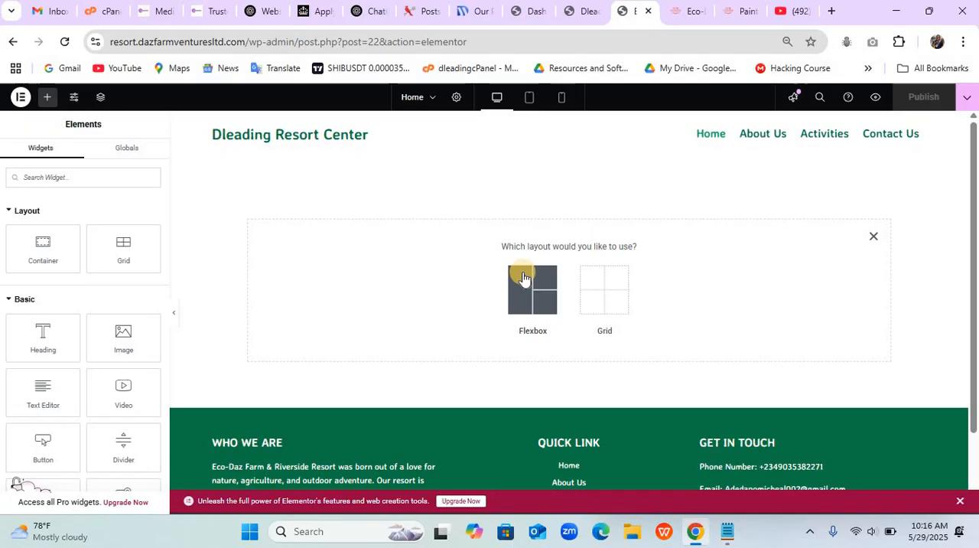
pyautogui.click(524, 278)
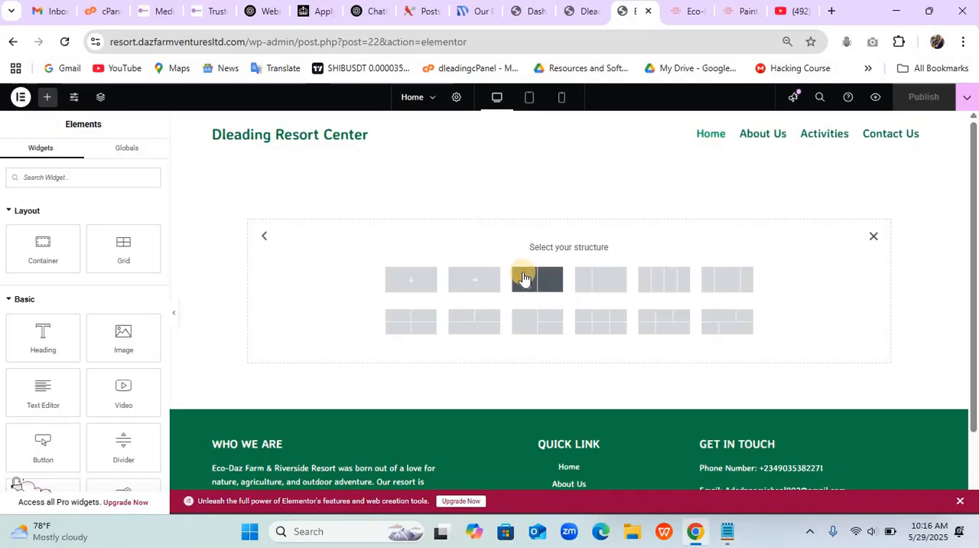
pyautogui.click(417, 274)
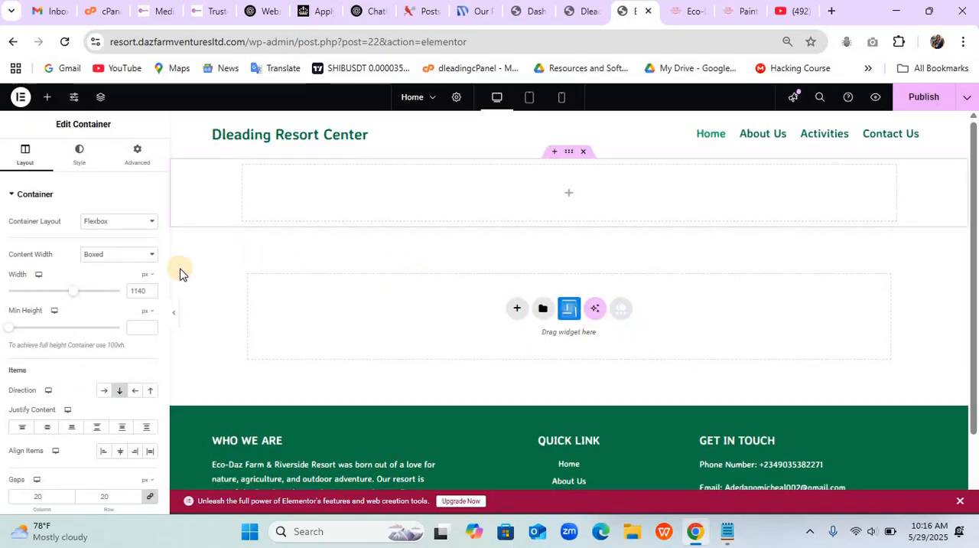
pyautogui.click(146, 255)
pyautogui.click(132, 289)
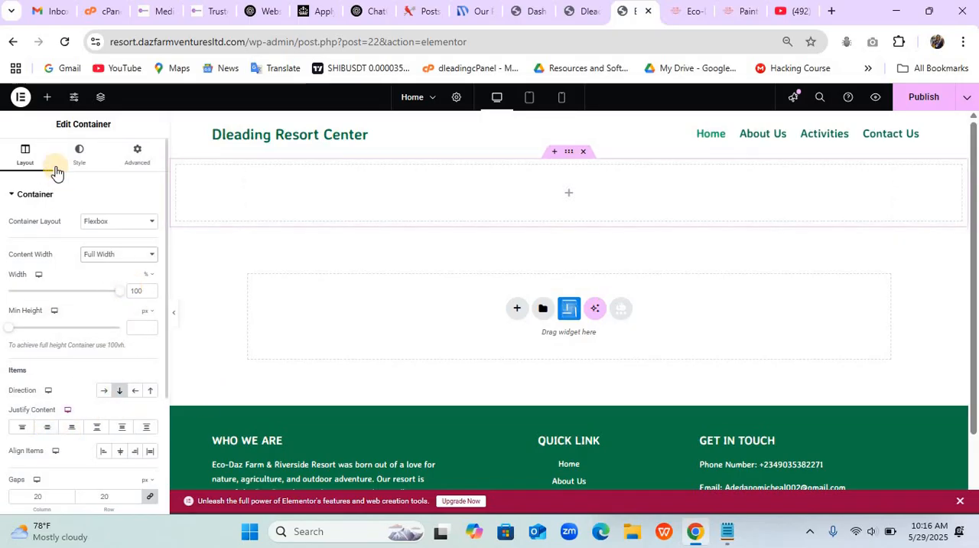
# - Search the widgets for "sina", place a Sina Banner Slider in the new container and preview it across the full page width
pyautogui.click(47, 96)
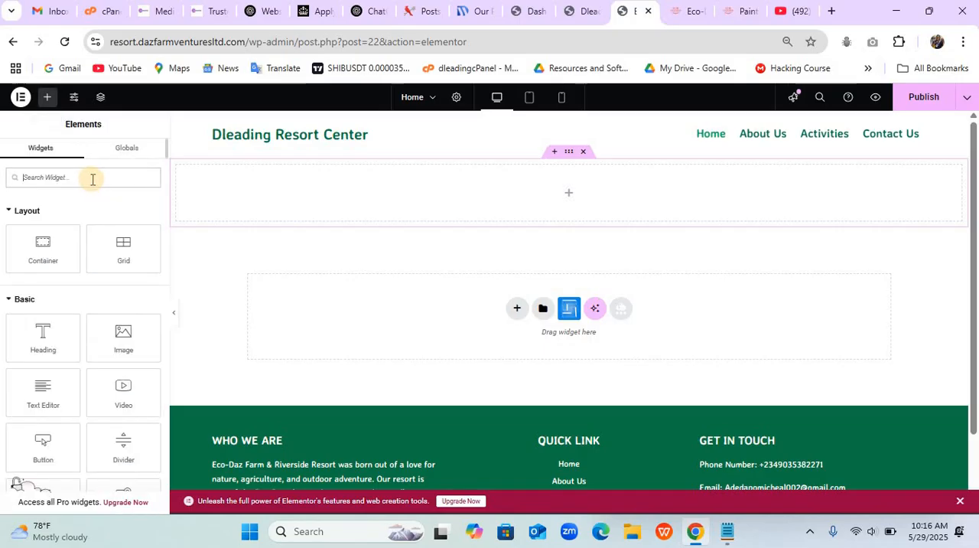
pyautogui.write('sina')
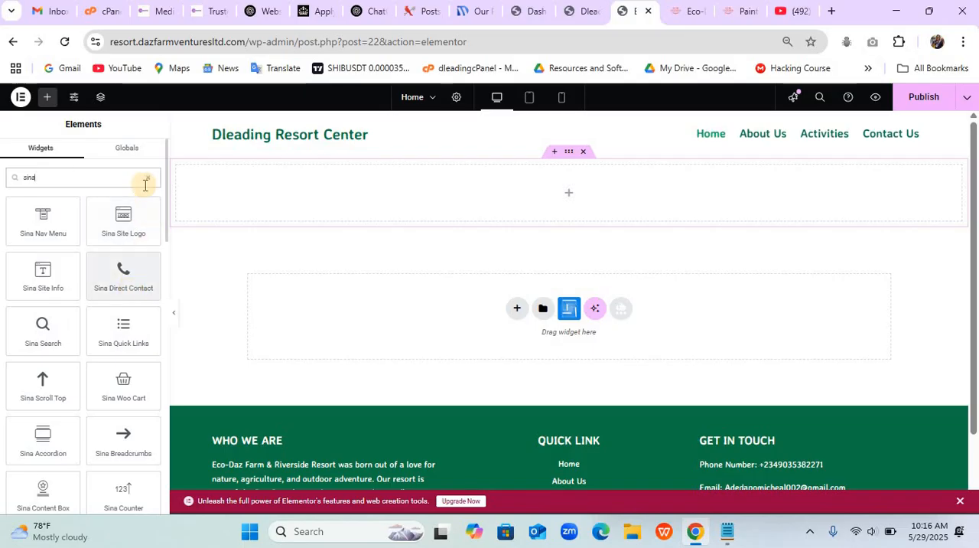
pyautogui.moveTo(167, 199); pyautogui.dragTo(159, 373)
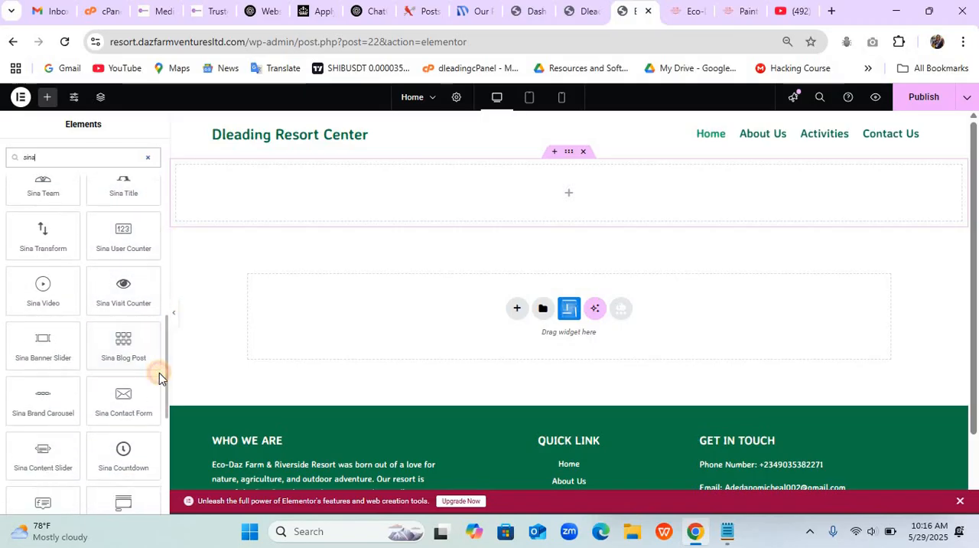
pyautogui.moveTo(49, 350); pyautogui.dragTo(347, 206)
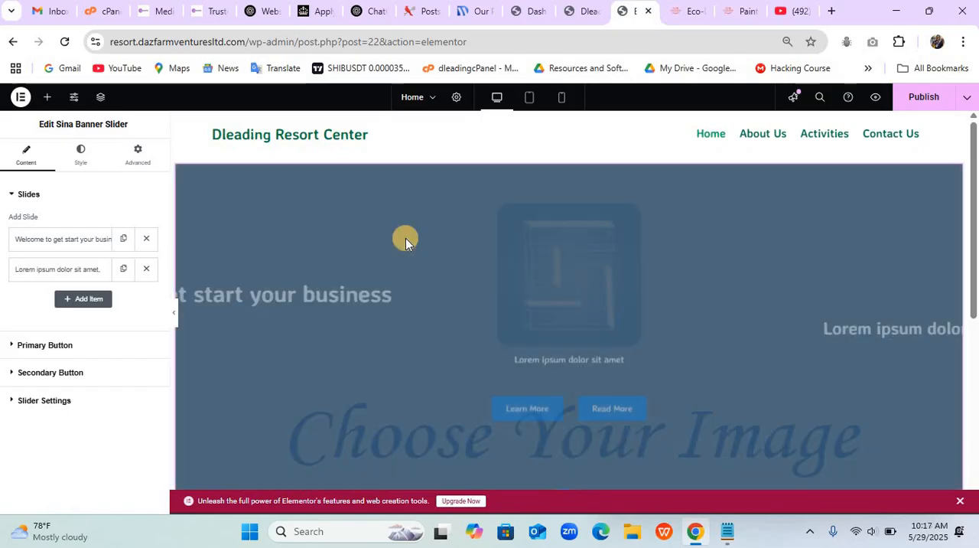
pyautogui.click(175, 315)
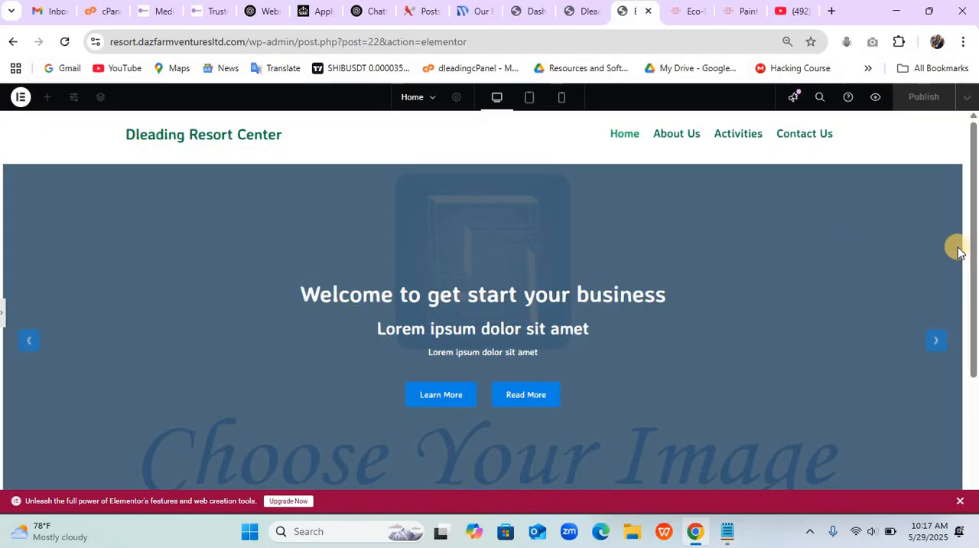
pyautogui.click(4, 318)
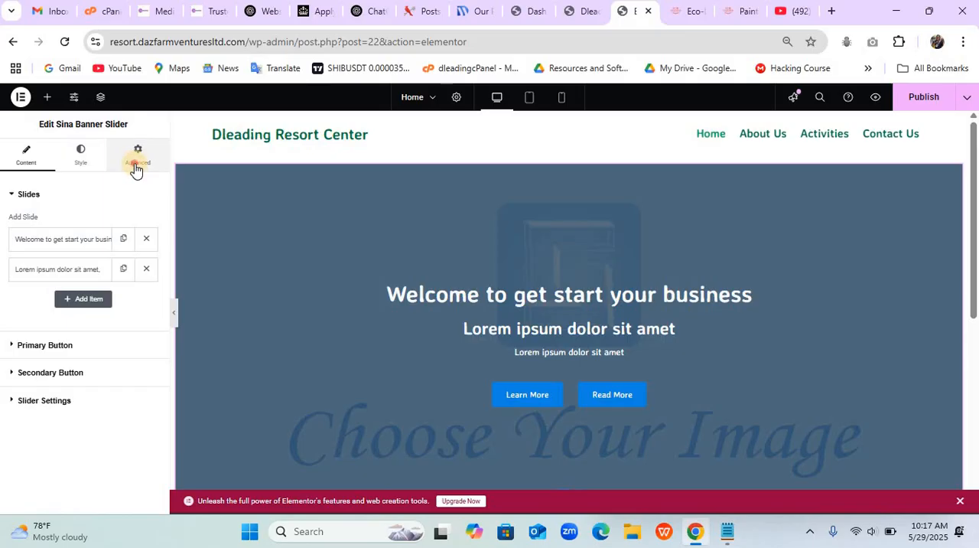
# - Set all margins and padding of the Sina Banner Slider to 0 px
pyautogui.click(136, 169)
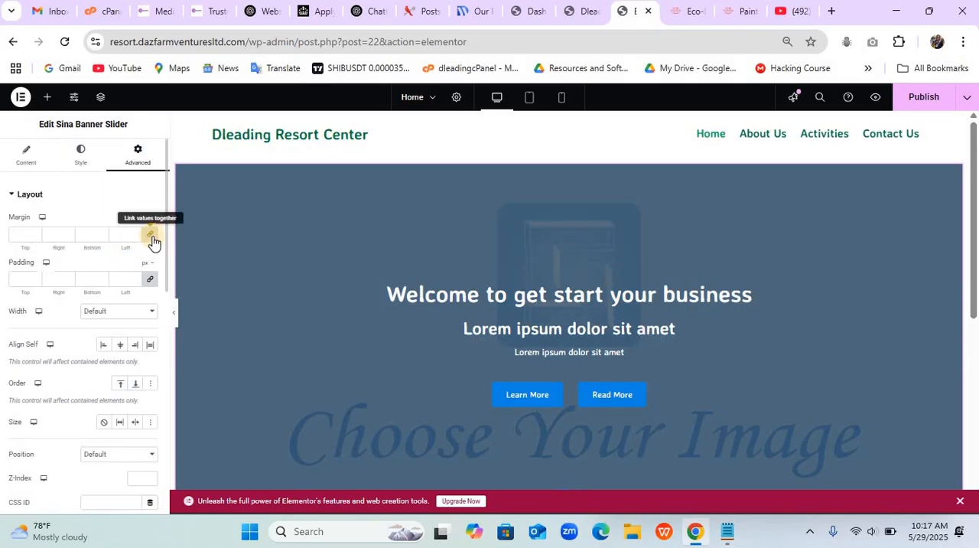
pyautogui.click(151, 236)
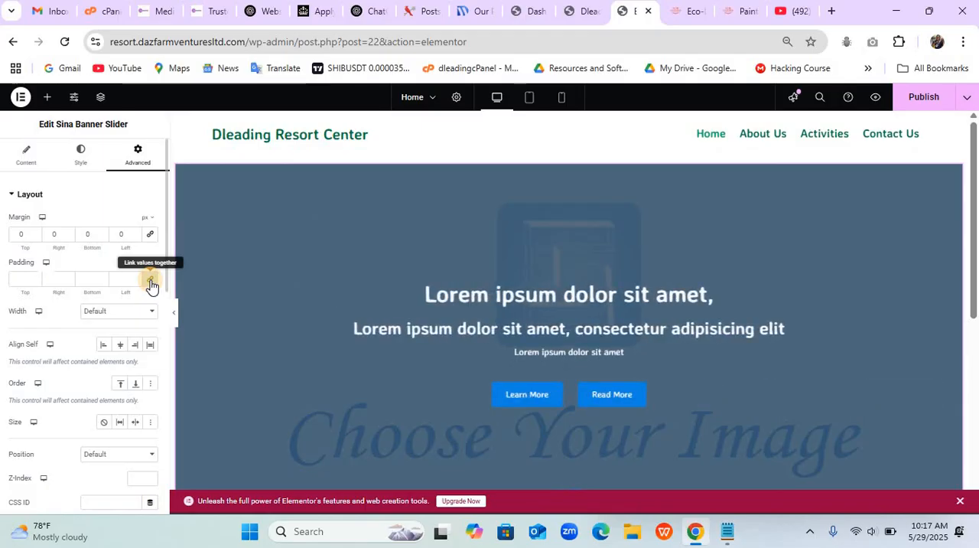
pyautogui.click(151, 283)
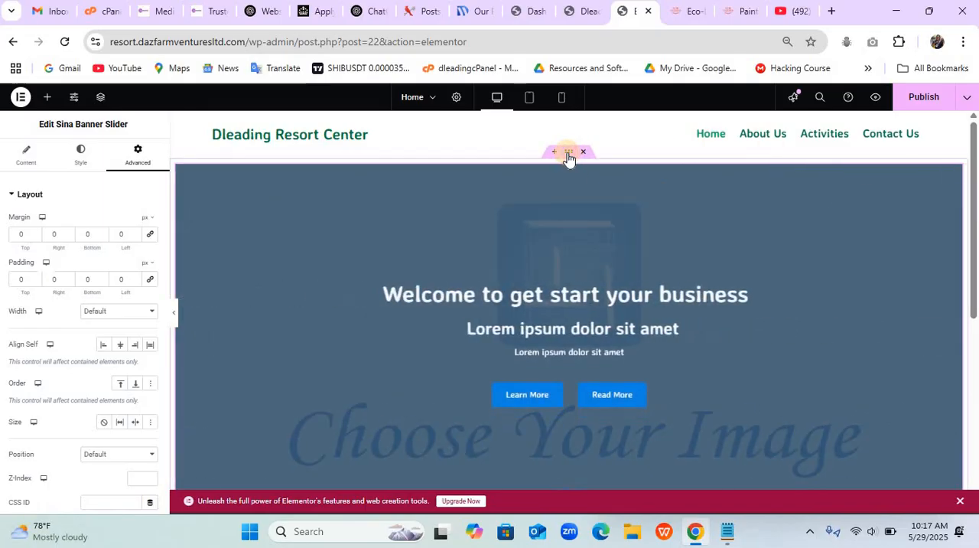
# - Set all margins and padding of the container around the banner slider to 0 px
pyautogui.click(568, 156)
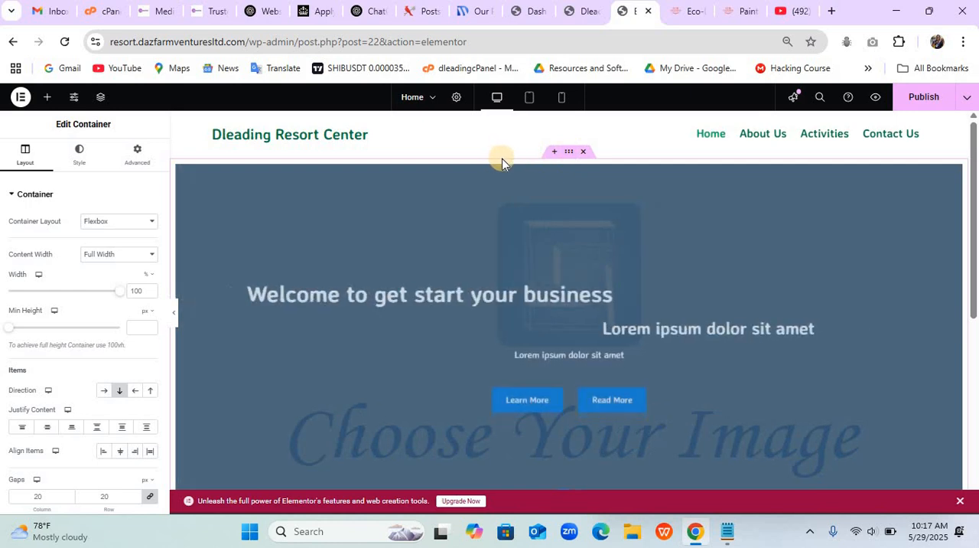
pyautogui.click(134, 165)
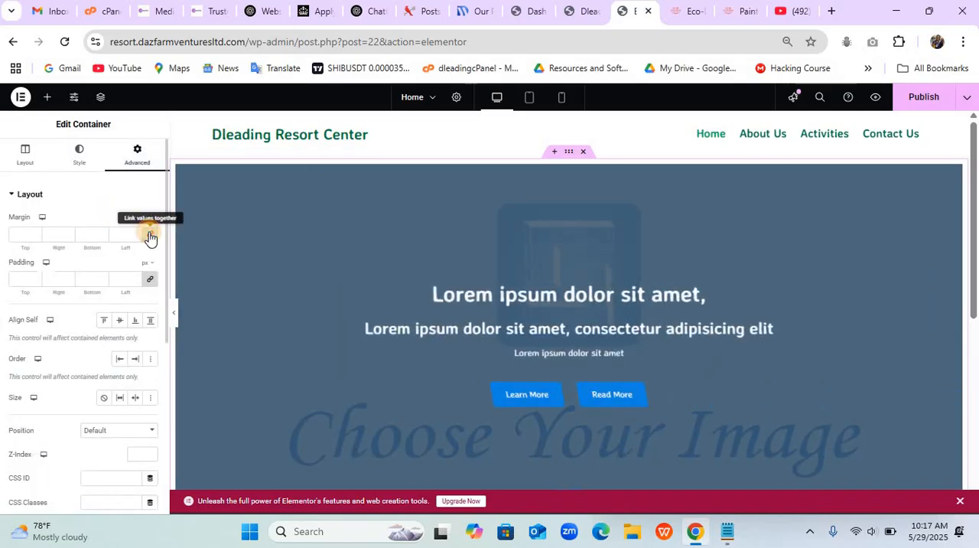
pyautogui.click(150, 236)
pyautogui.click(150, 281)
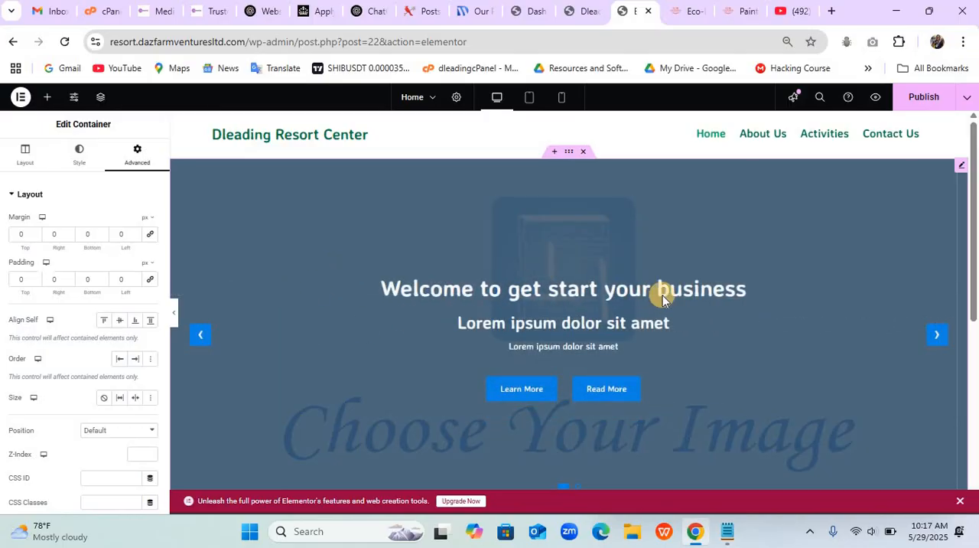
# - Open the image selection for the Sina Banner Slider's first slide and start uploading files from the computer
pyautogui.click(960, 175)
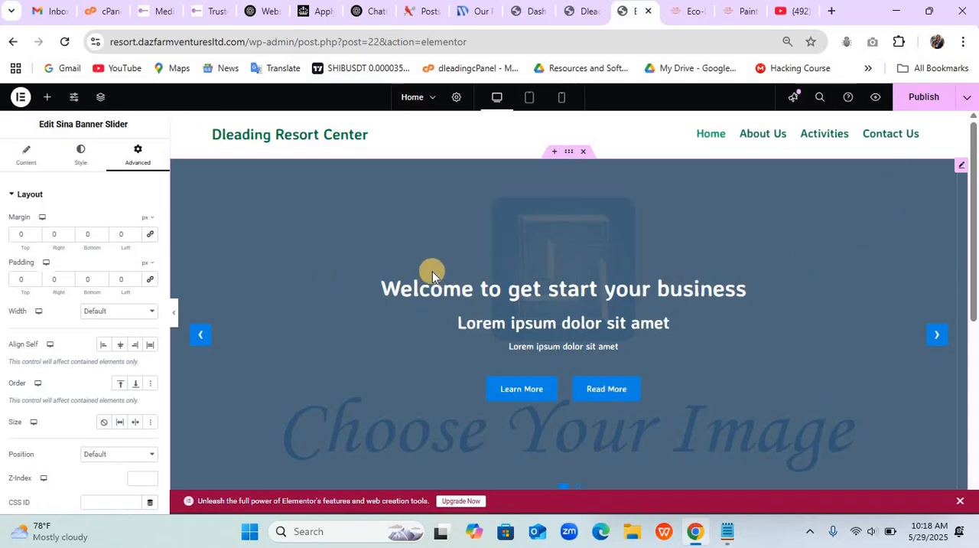
pyautogui.click(28, 166)
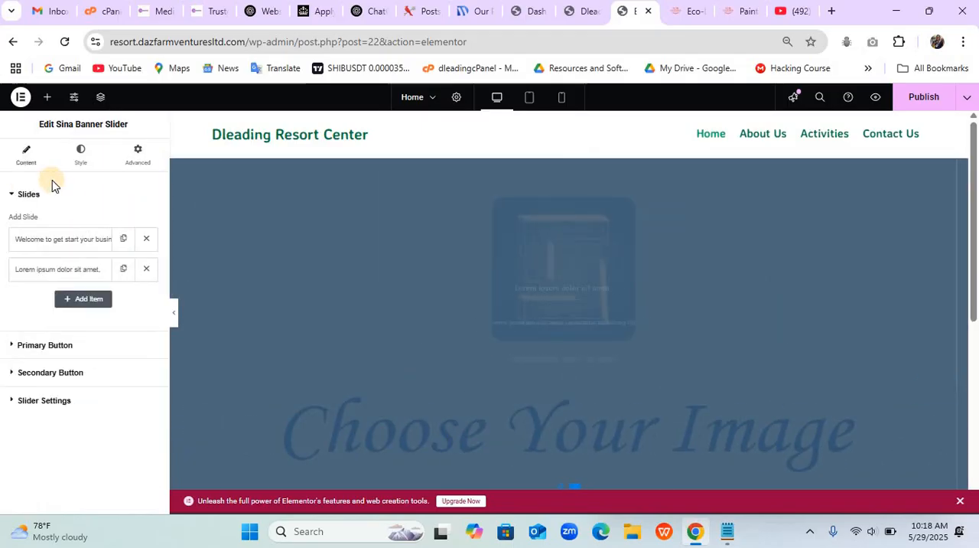
pyautogui.click(90, 240)
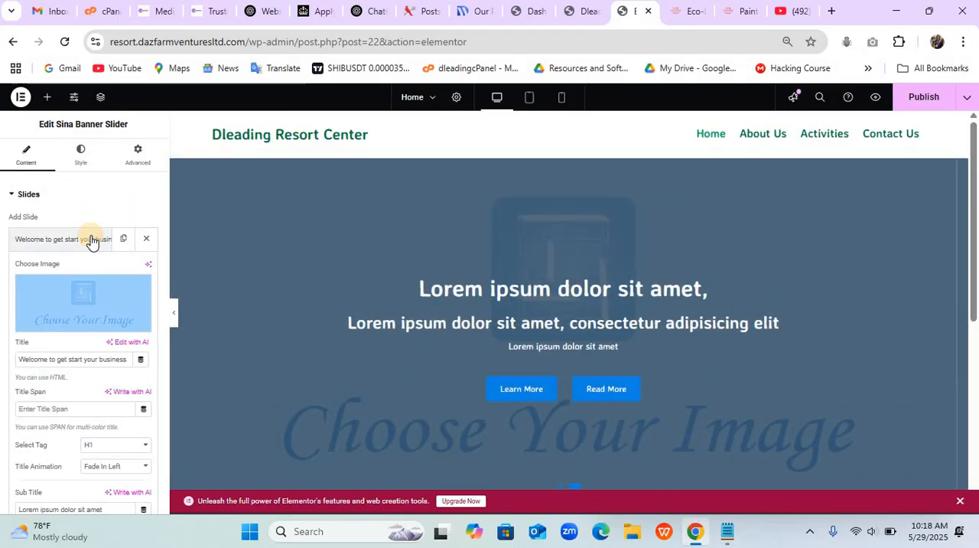
pyautogui.click(117, 293)
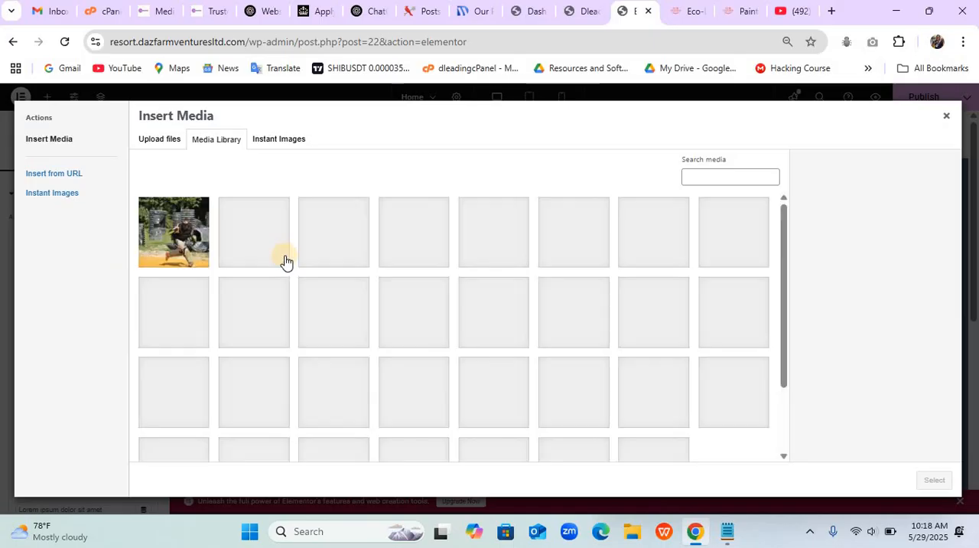
pyautogui.scroll(-1, 285, 263)
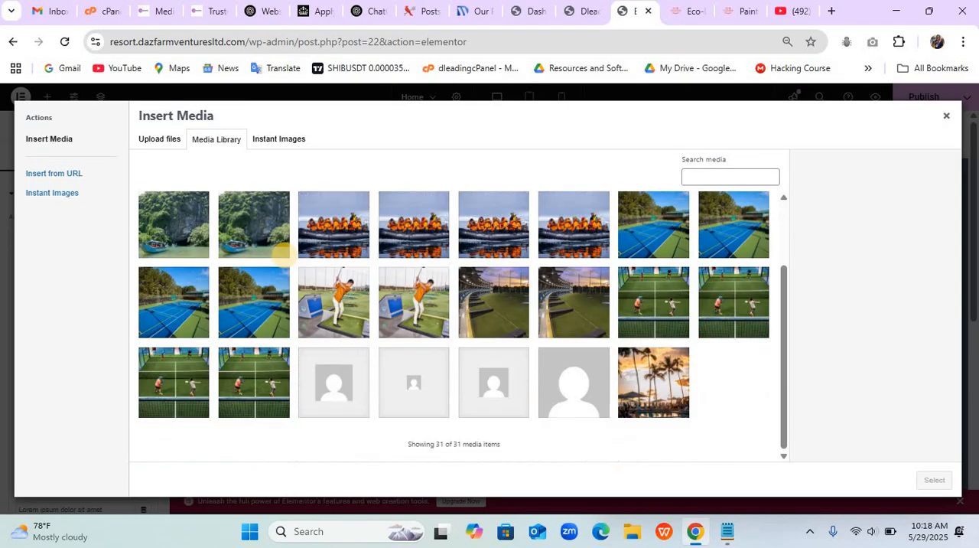
pyautogui.scroll(1, 284, 257)
pyautogui.click(160, 139)
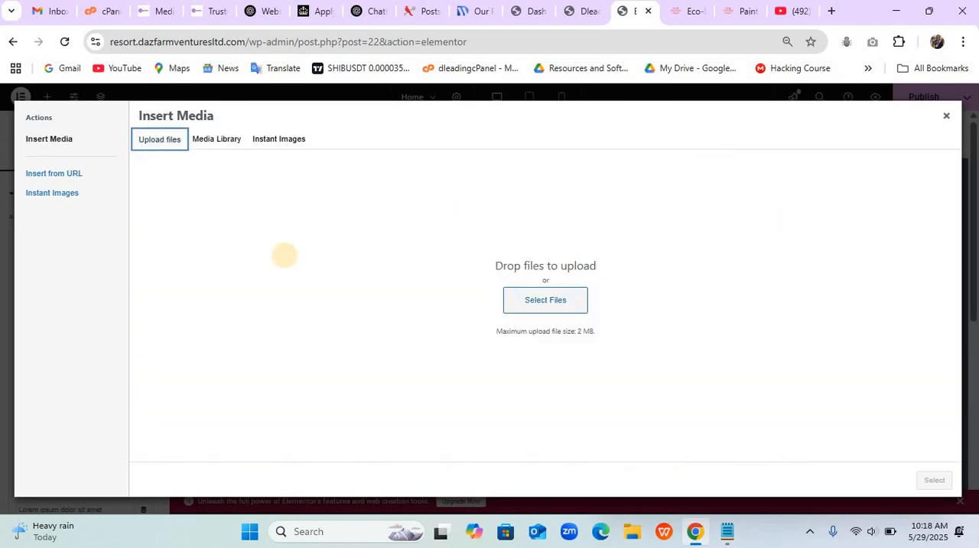
pyautogui.click(546, 300)
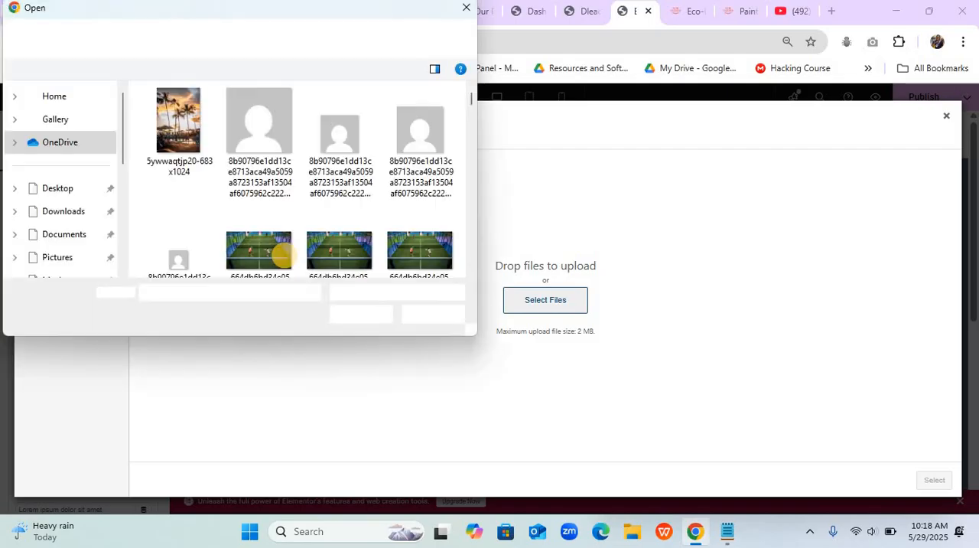
# - Upload golf-carts-3652843_1280 (1) and reception-186102_1280-768x576 from the Resort picture folder to the media library
pyautogui.scroll(-3, 284, 256)
pyautogui.scroll(-10, 284, 255)
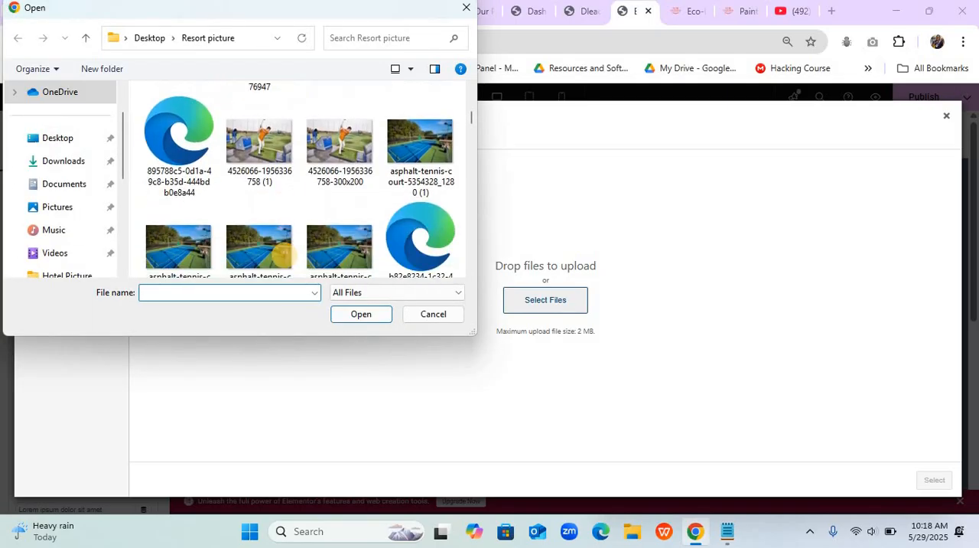
pyautogui.scroll(-5, 284, 255)
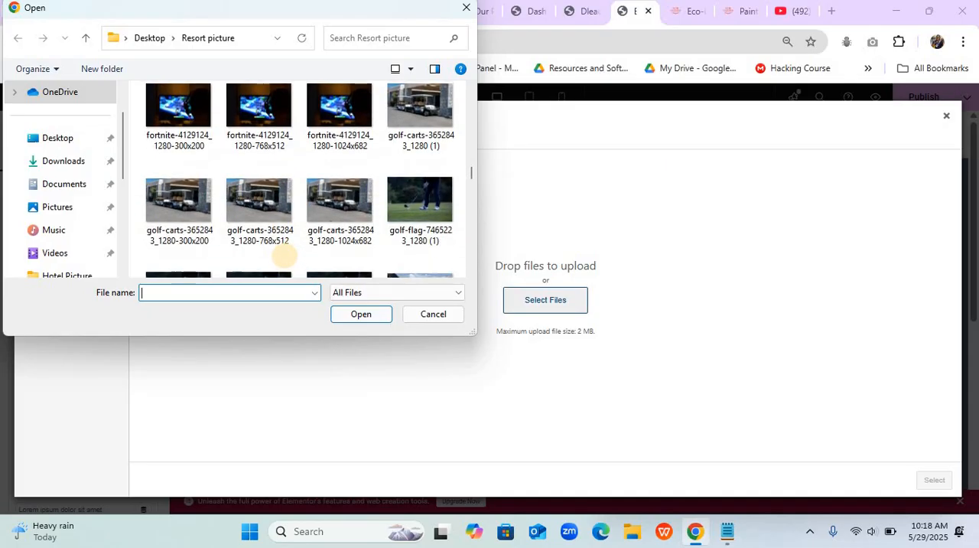
pyautogui.scroll(1, 284, 256)
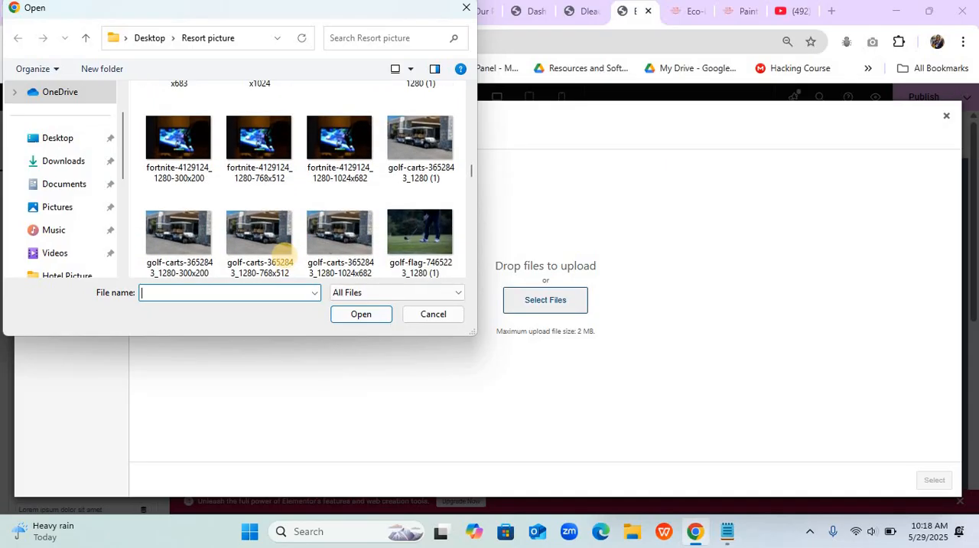
pyautogui.click(420, 140)
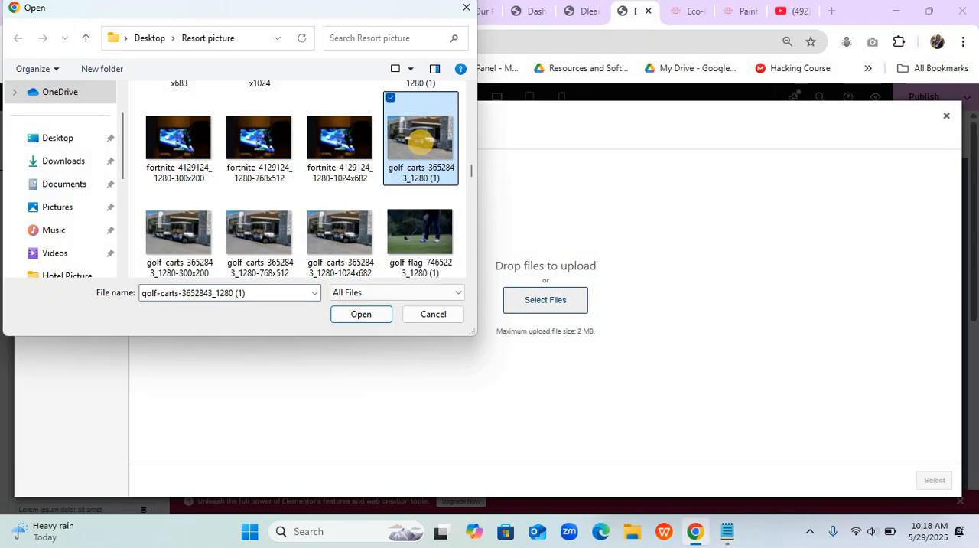
pyautogui.scroll(-4, 421, 140)
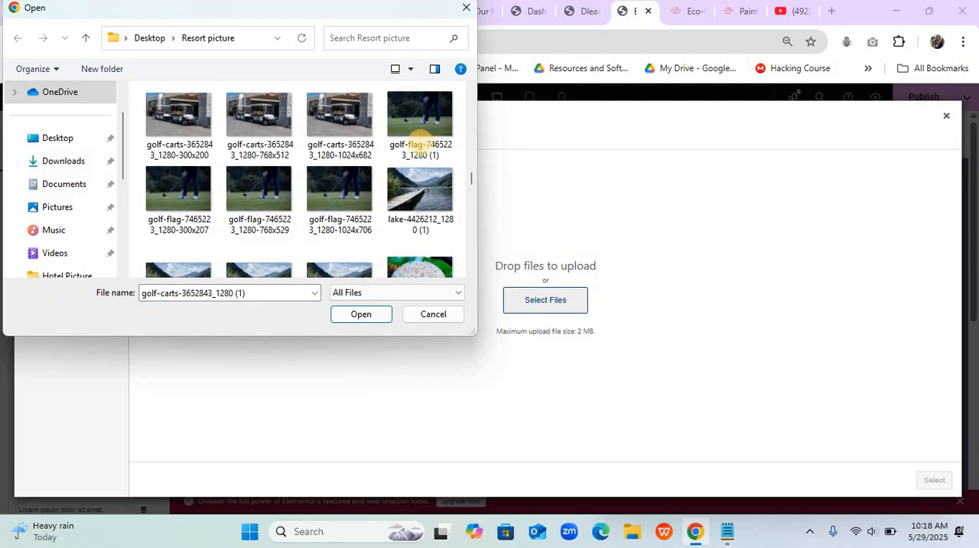
pyautogui.scroll(-3, 420, 140)
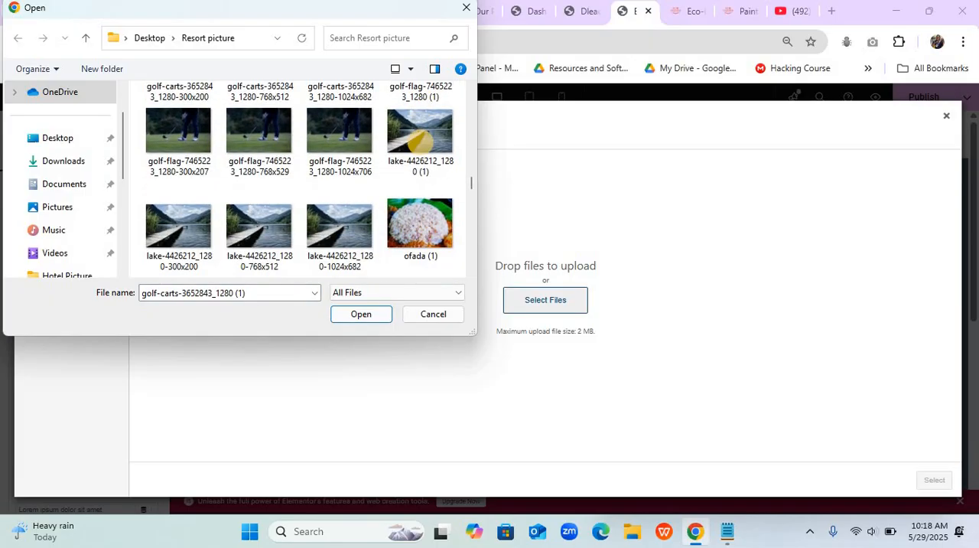
pyautogui.scroll(-5, 420, 140)
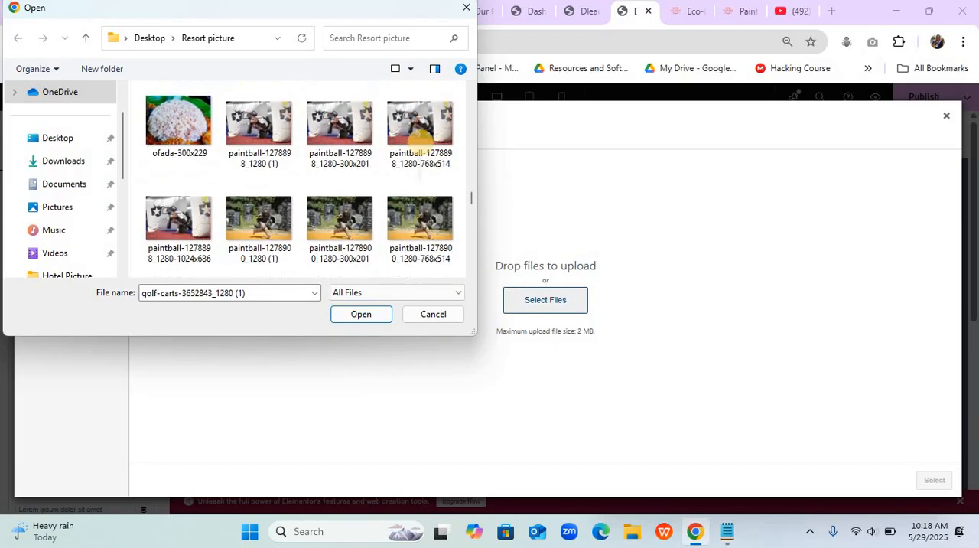
pyautogui.scroll(-8, 420, 140)
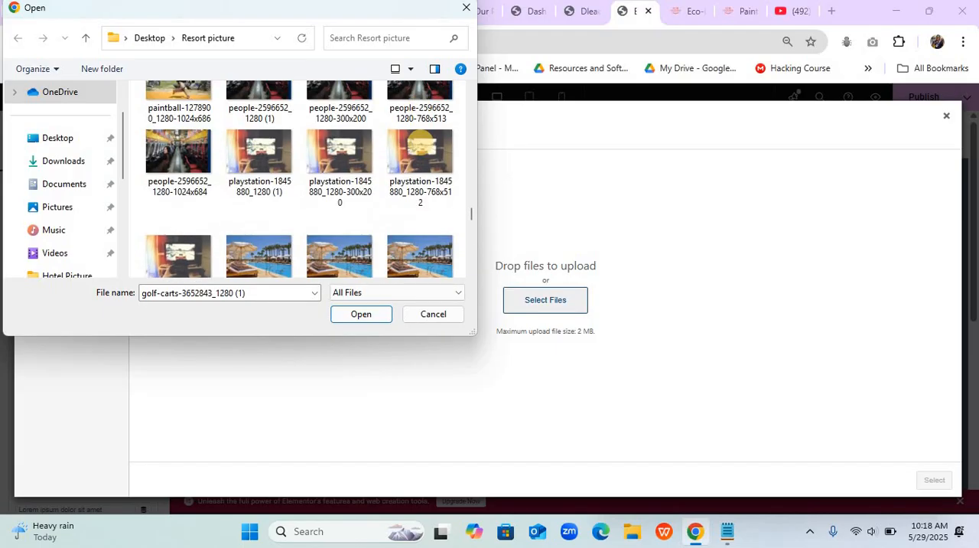
pyautogui.scroll(-5, 420, 140)
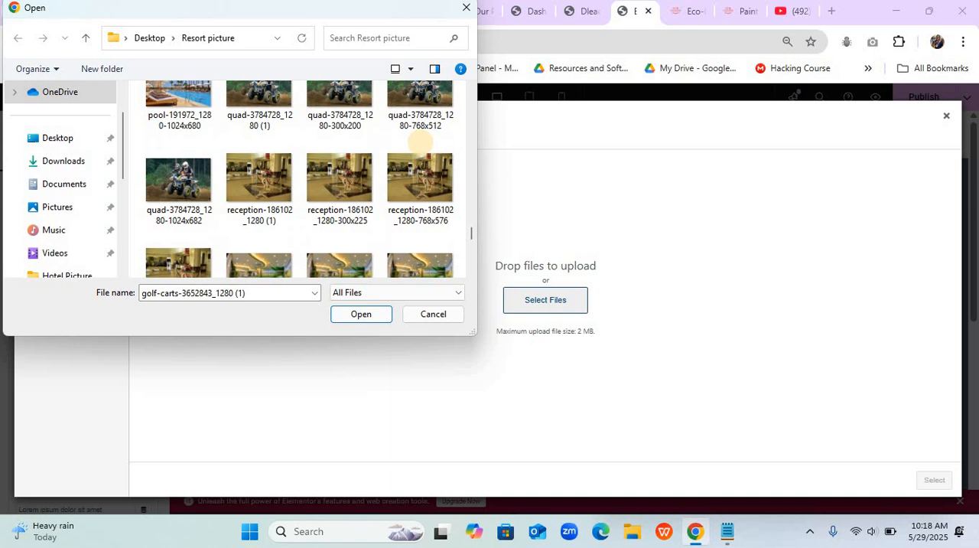
pyautogui.keyDown('ctrl'); pyautogui.click(429, 184); pyautogui.keyUp('ctrl')
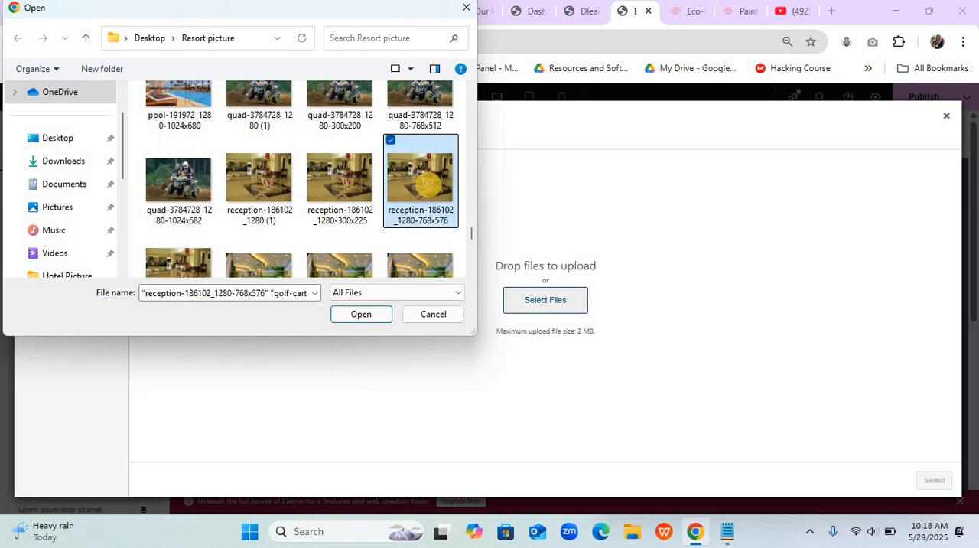
pyautogui.scroll(-2, 428, 183)
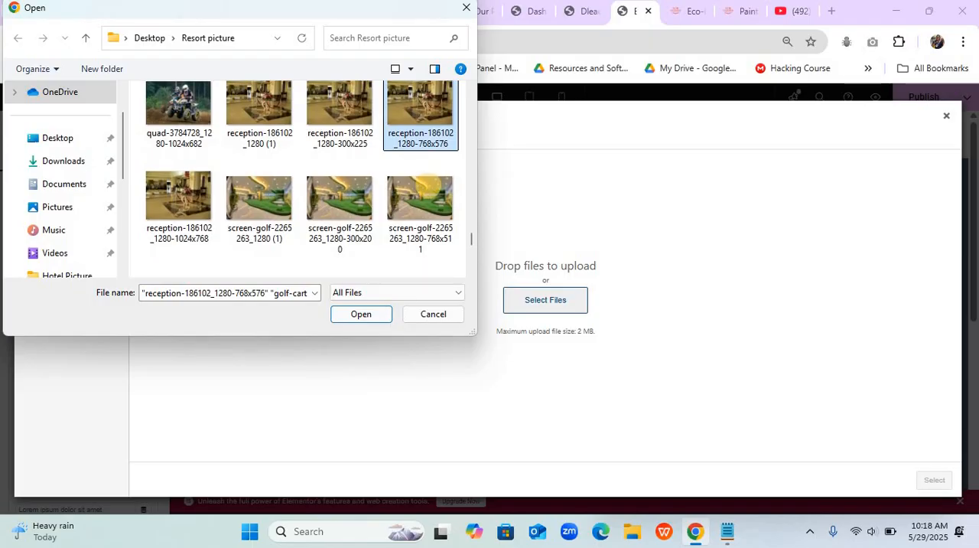
pyautogui.click(365, 310)
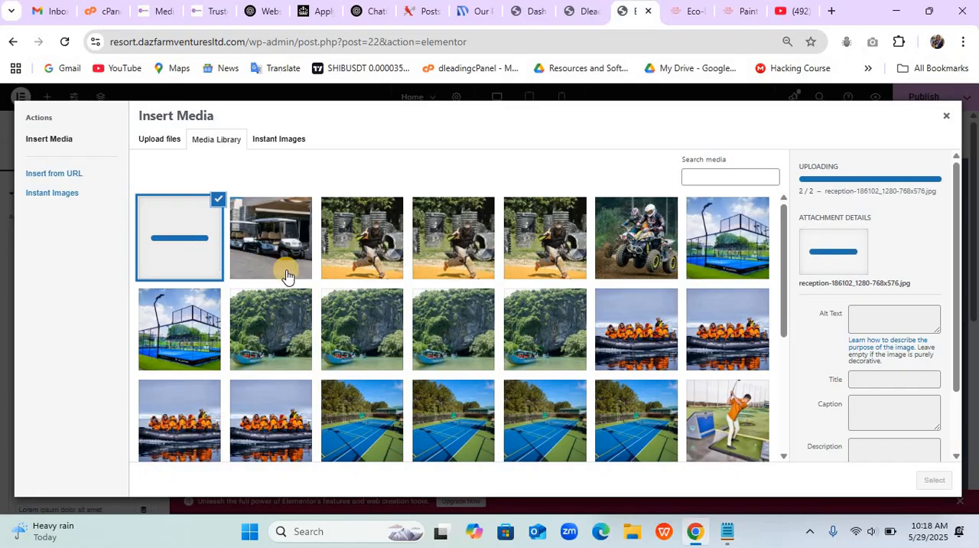
# - Use the uploaded reception picture as the first slide's image
pyautogui.click(196, 262)
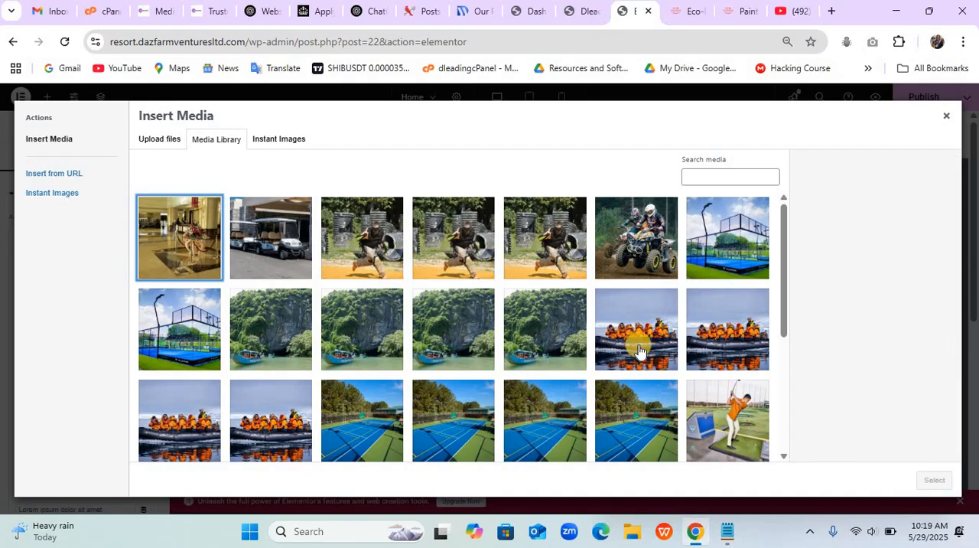
pyautogui.click(216, 241)
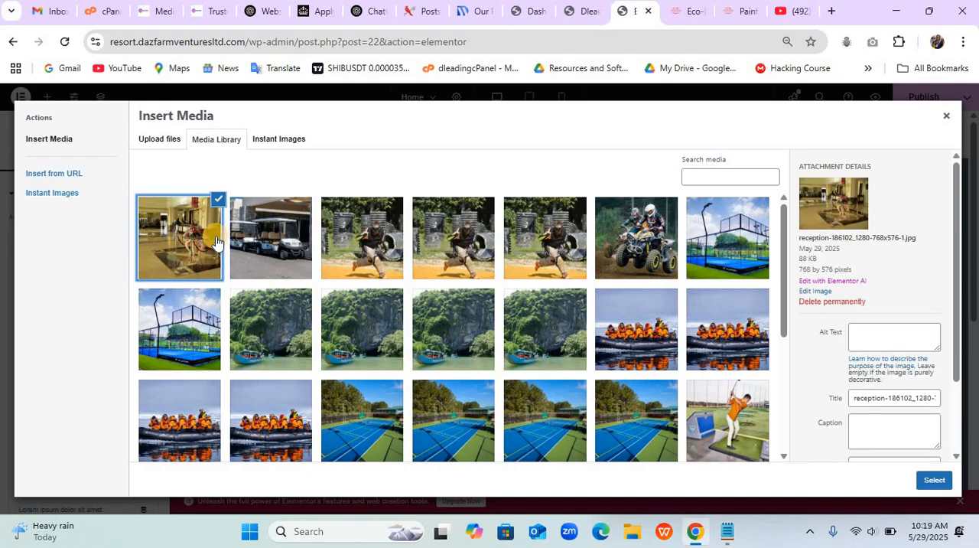
pyautogui.click(935, 481)
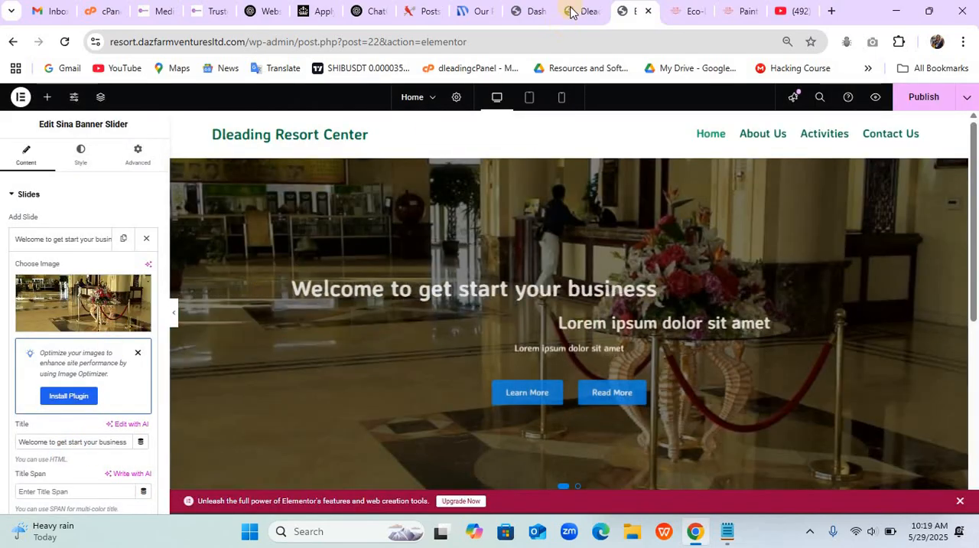
# - Check the Eco-Dazfarm banner text and set the first slide's title to "Dleading Resort Center"
pyautogui.click(684, 11)
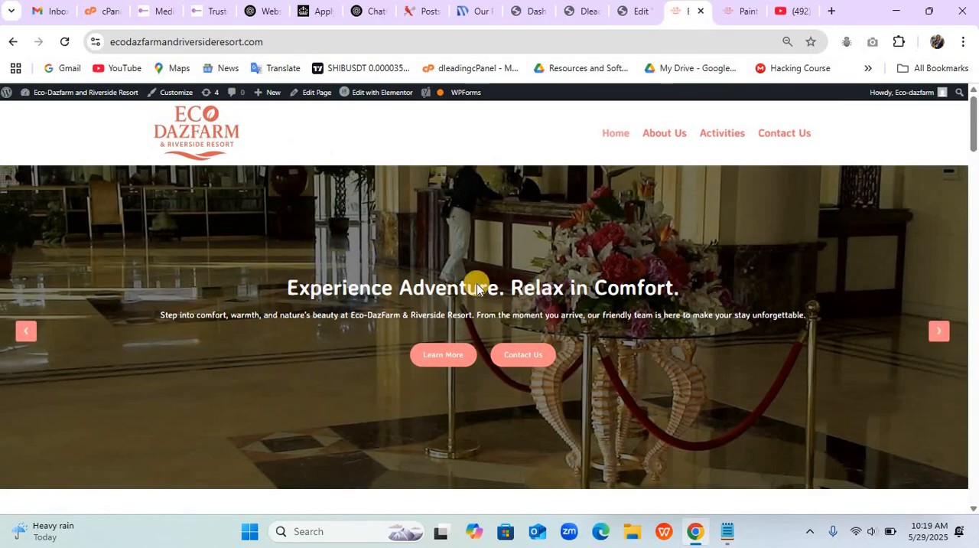
pyautogui.click(632, 23)
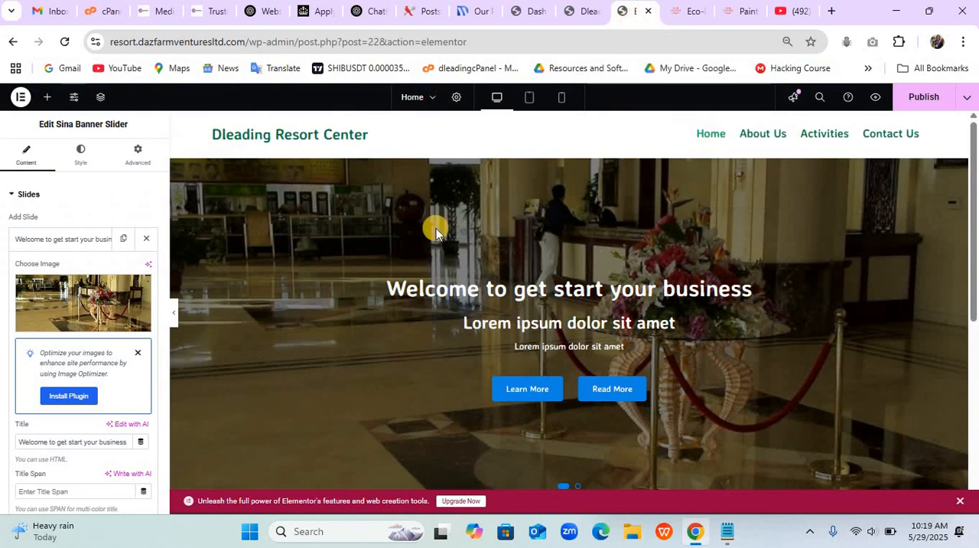
pyautogui.tripleClick(65, 443)
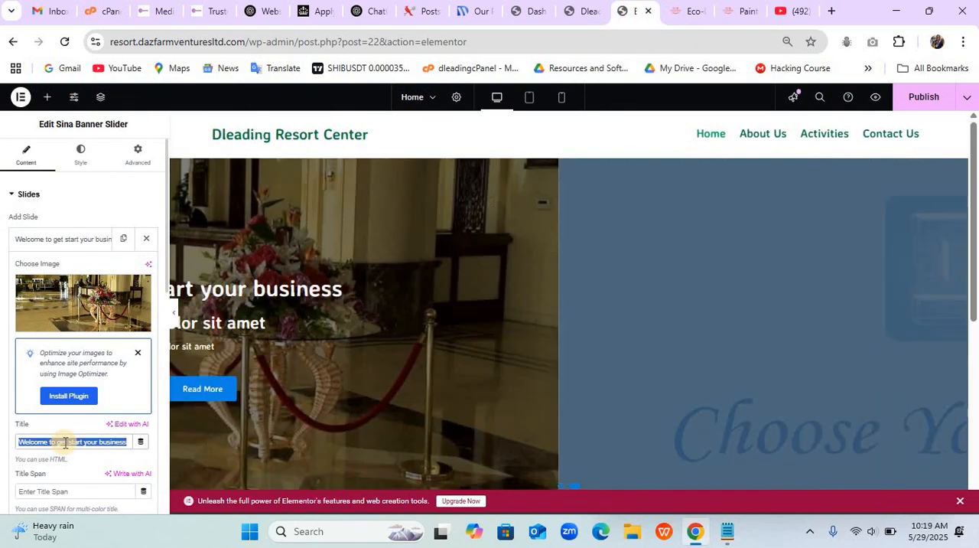
pyautogui.write('Dleadi')
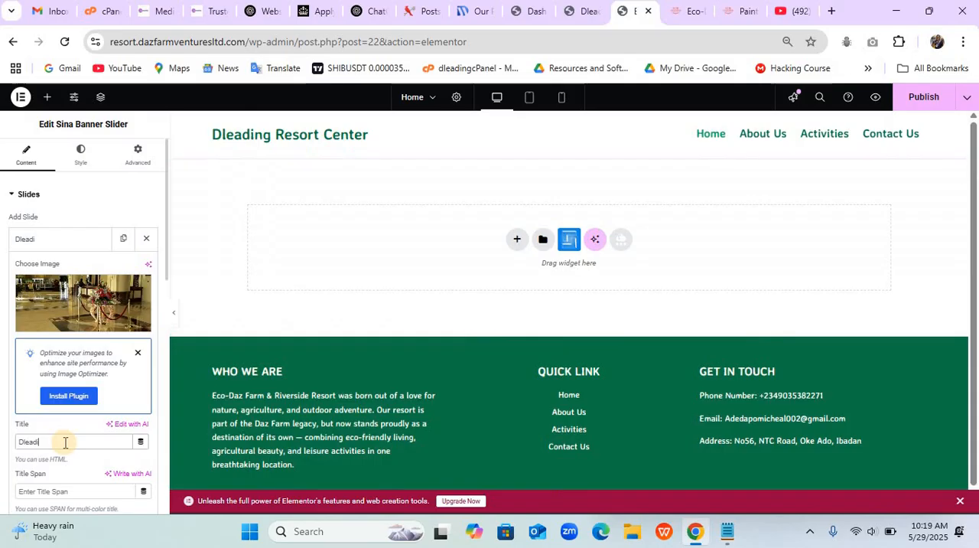
pyautogui.write('ng Reso')
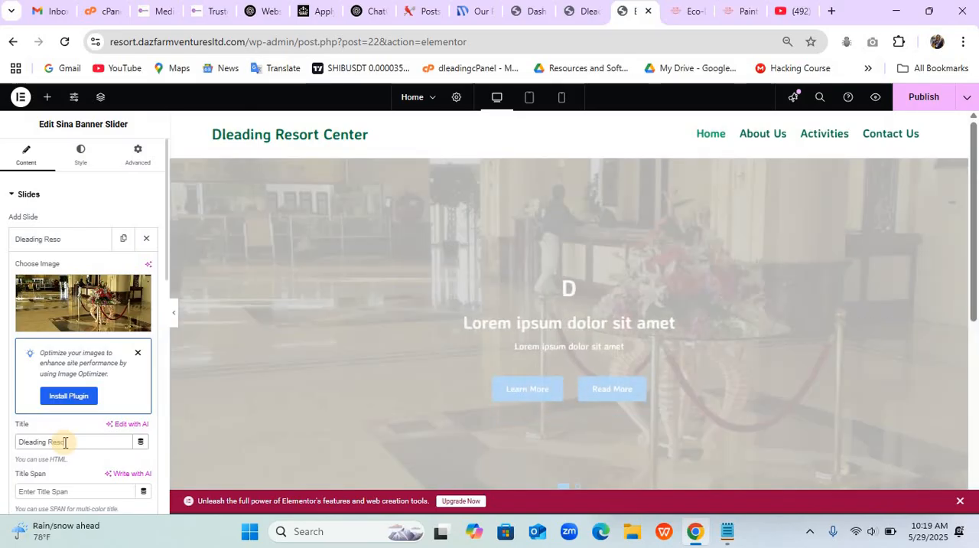
pyautogui.write('rt Cn')
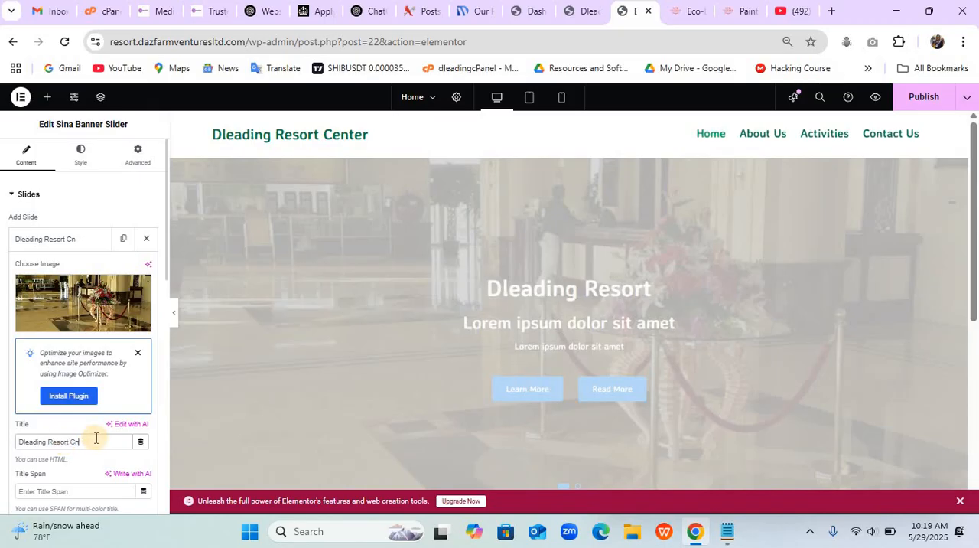
pyautogui.press('BackSpace')
pyautogui.write('en')
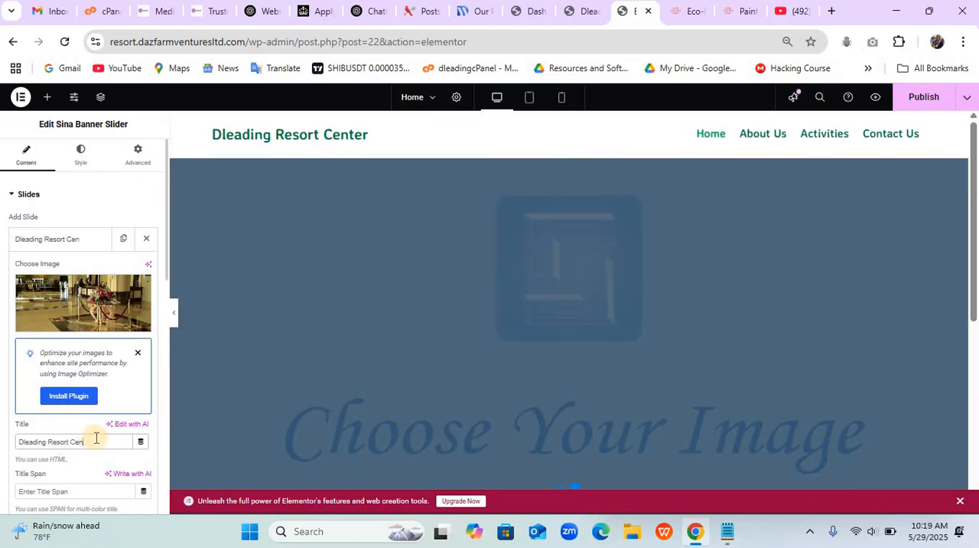
pyautogui.write('ter')
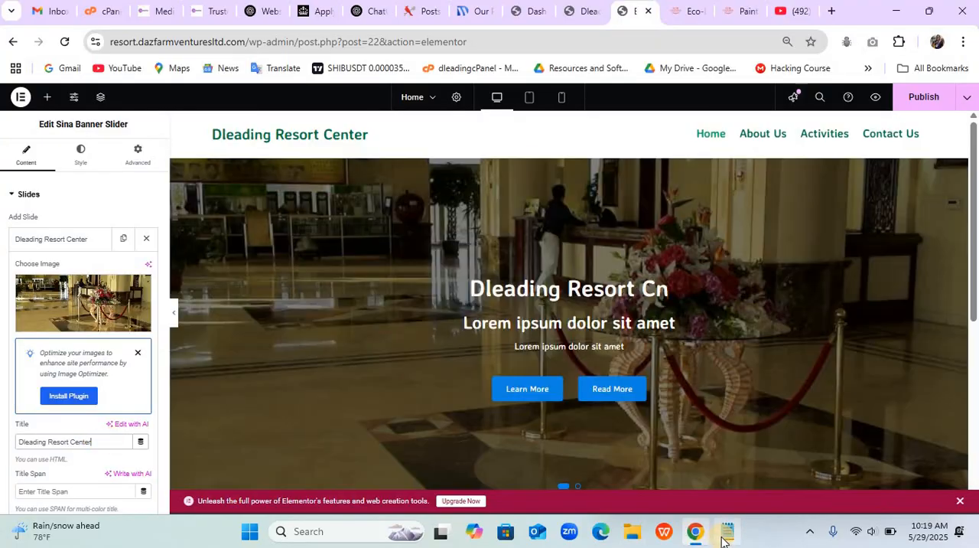
# - Copy the "We're committed to sustainability, wellness, and unforgettable hospitality" paragraph from the Home notes in Notepad and return to the Elementor editor in Chrome
pyautogui.click(725, 532)
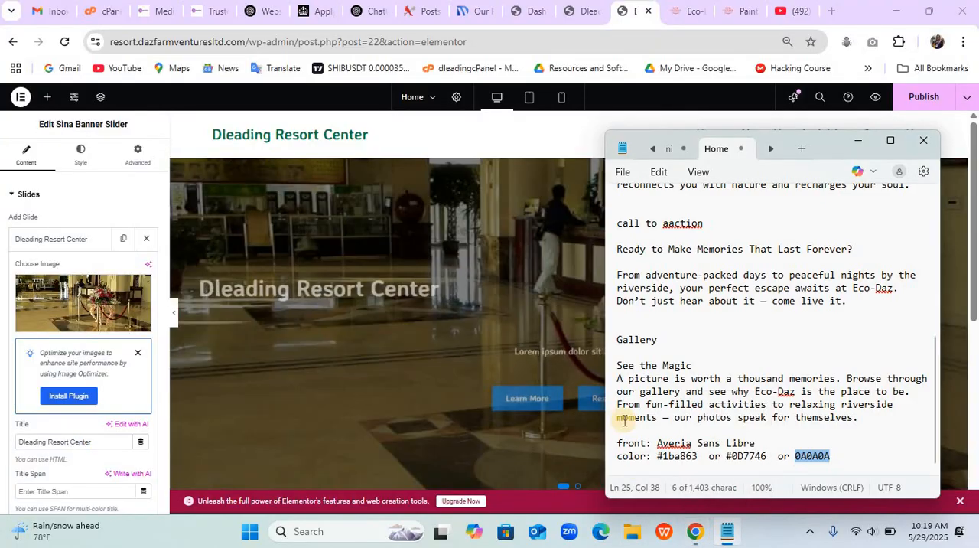
pyautogui.click(888, 142)
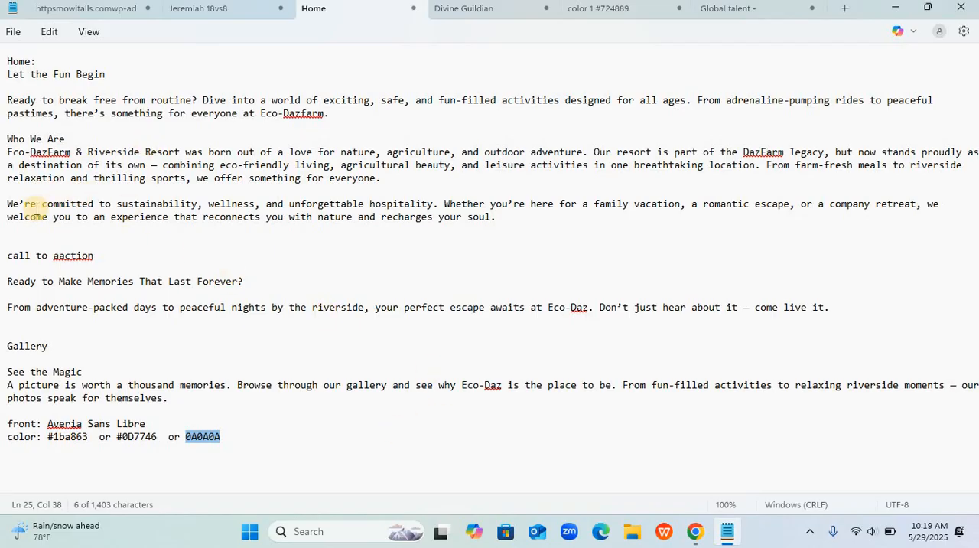
pyautogui.moveTo(8, 202); pyautogui.dragTo(482, 224)
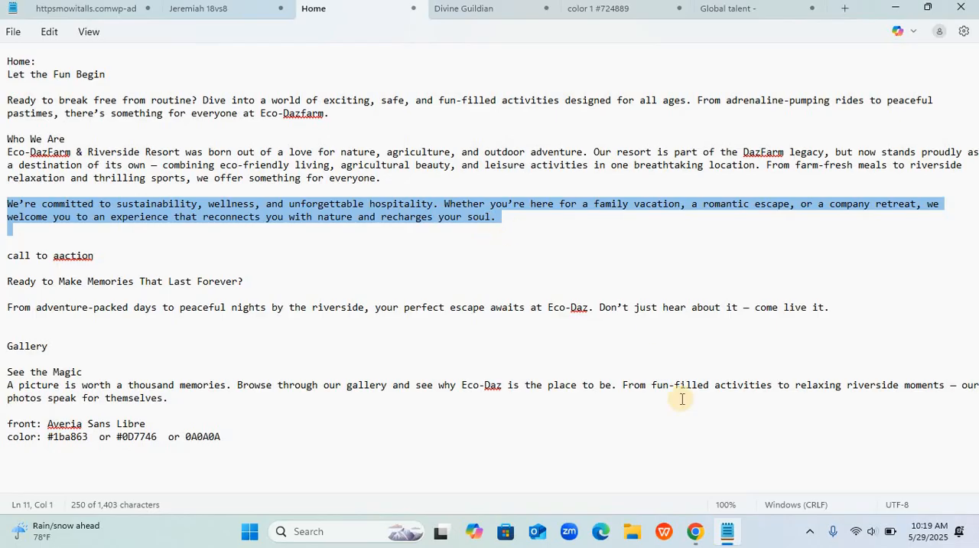
pyautogui.click(694, 529)
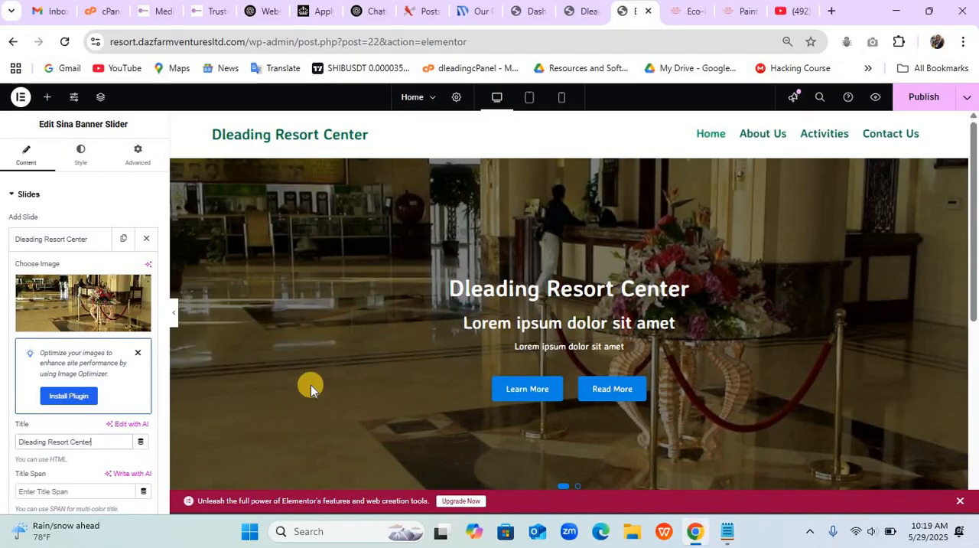
# - Clear the first slide's subtitle text so that it is empty
pyautogui.click(99, 440)
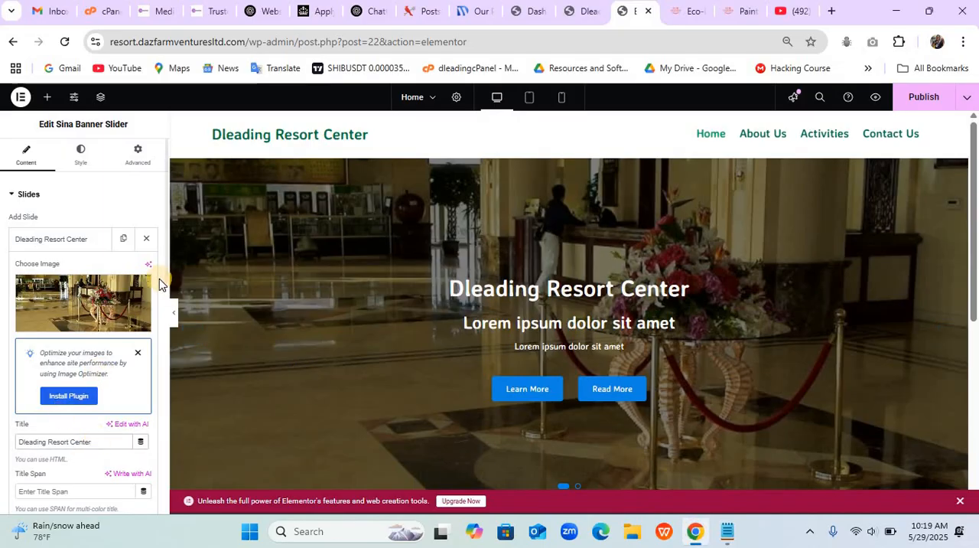
pyautogui.moveTo(166, 277); pyautogui.dragTo(171, 348)
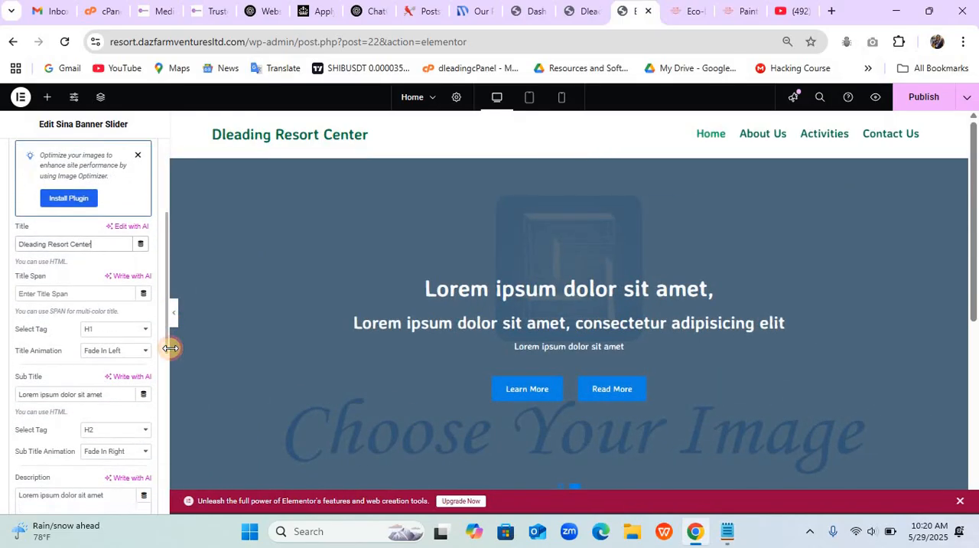
pyautogui.tripleClick(103, 394)
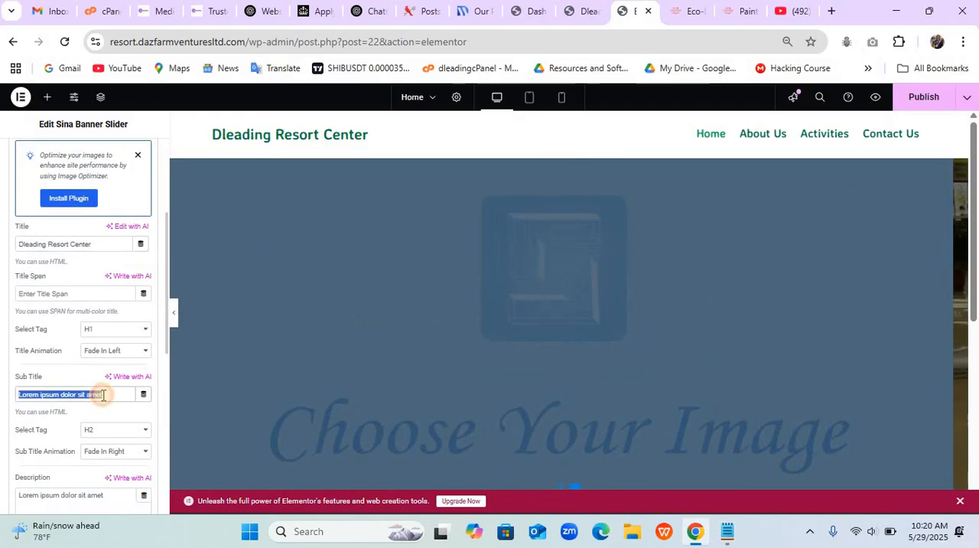
pyautogui.press('BackSpace')
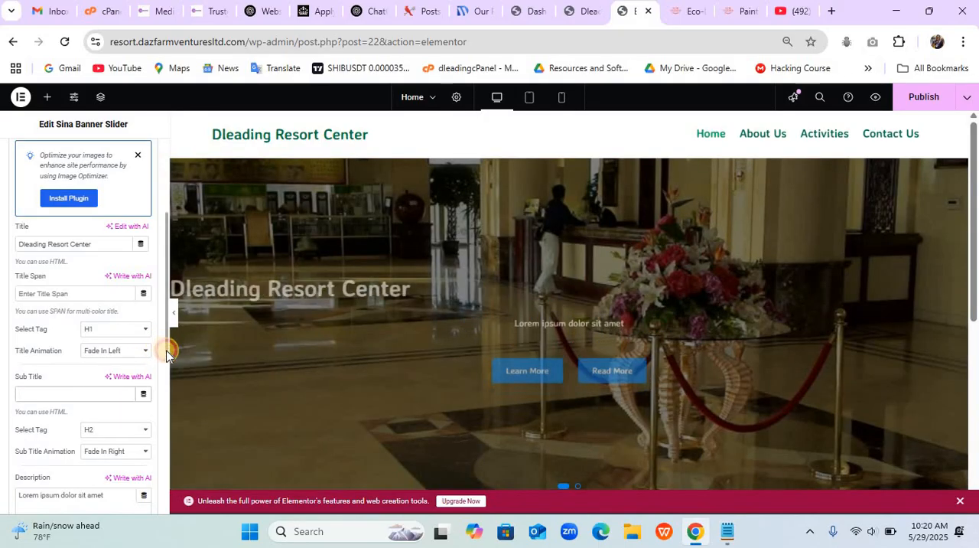
# - Replace the first slide's description with the copied paragraph, remove its trailing blank lines, and check both slides in the preview
pyautogui.moveTo(168, 346); pyautogui.dragTo(164, 389)
pyautogui.click(85, 386)
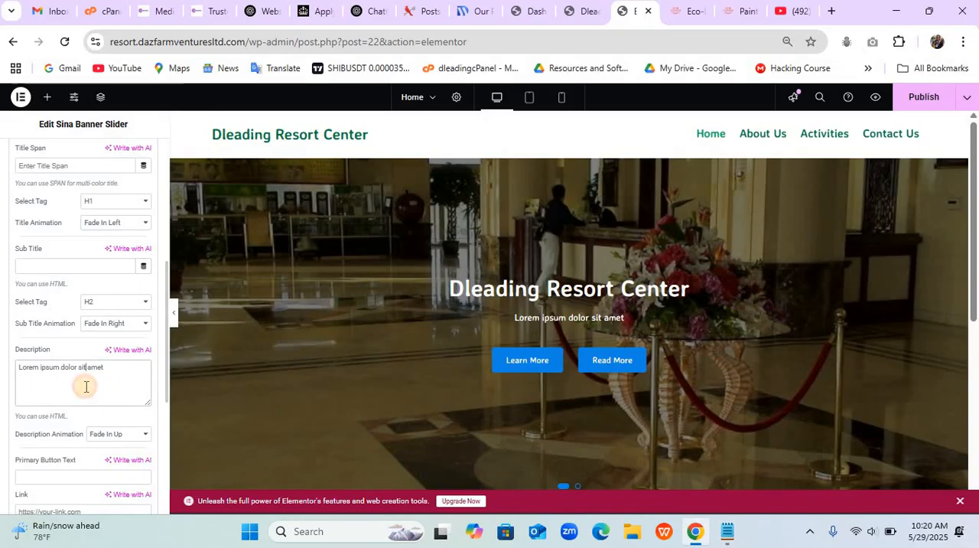
pyautogui.hotkey('ctrl', 'v')
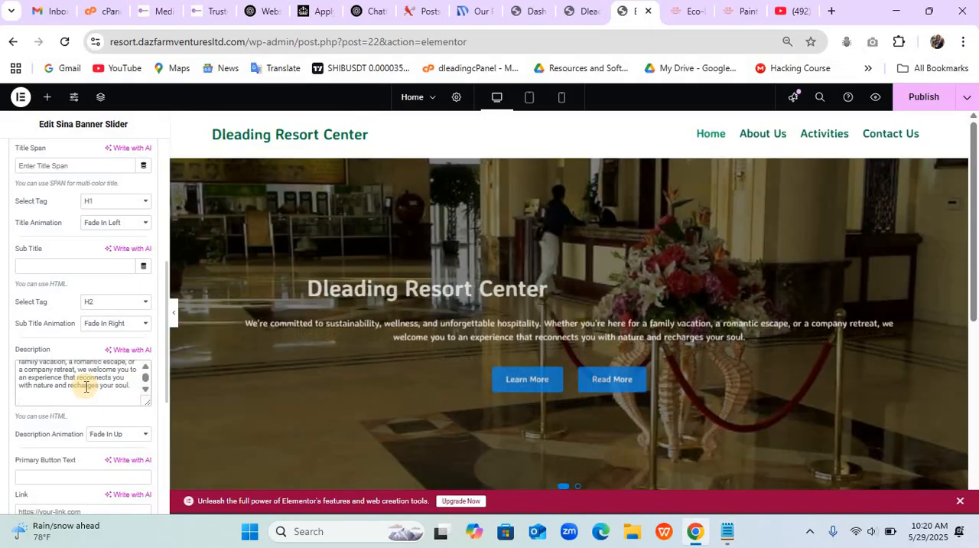
pyautogui.press('Return')
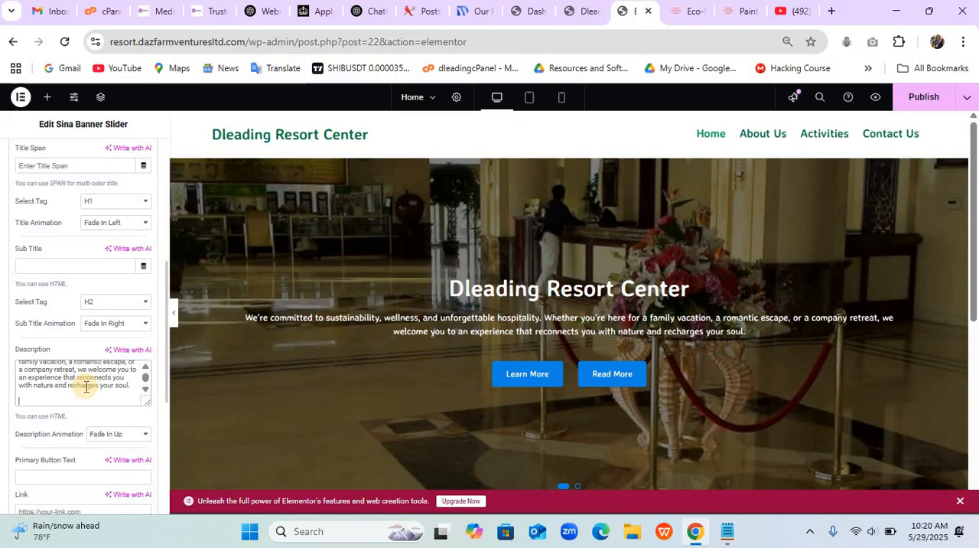
pyautogui.press('BackSpace')
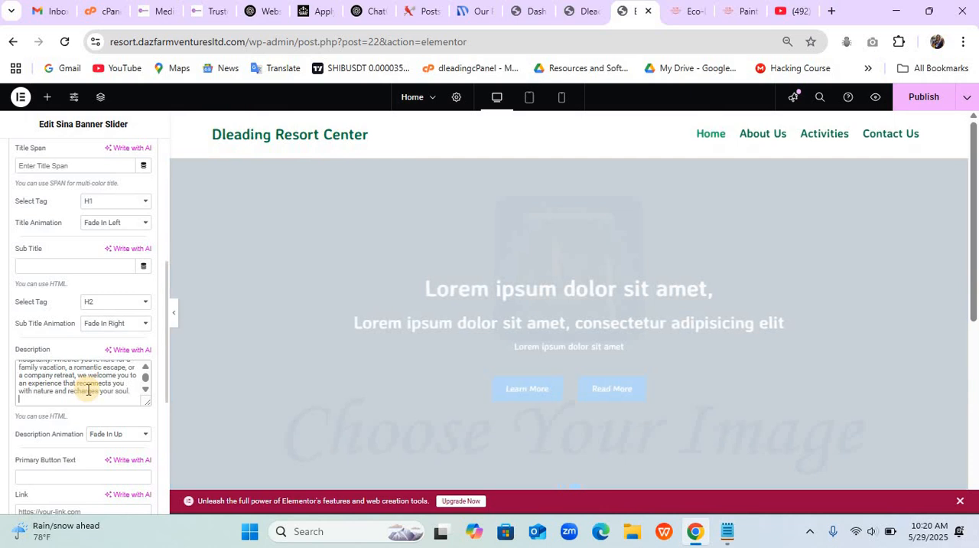
pyautogui.press('BackSpace')
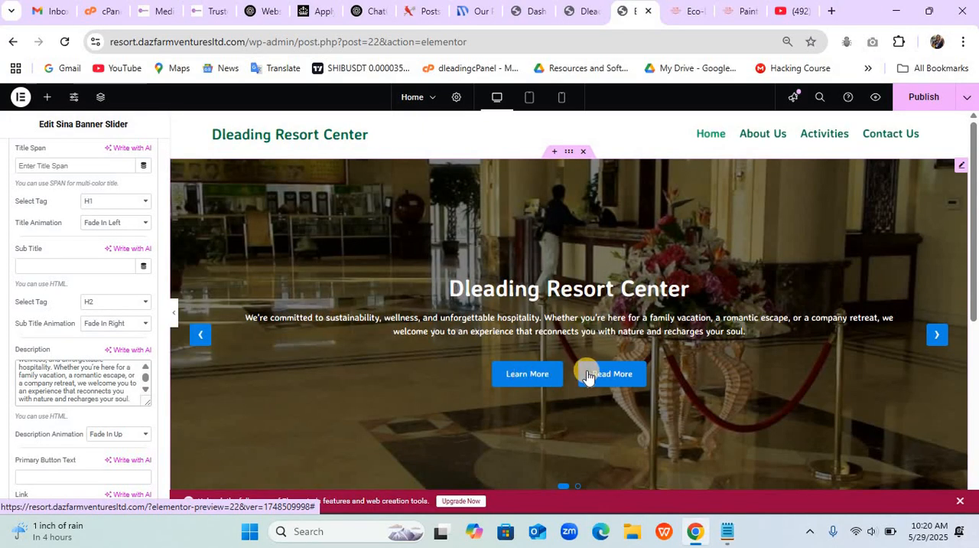
pyautogui.click(929, 332)
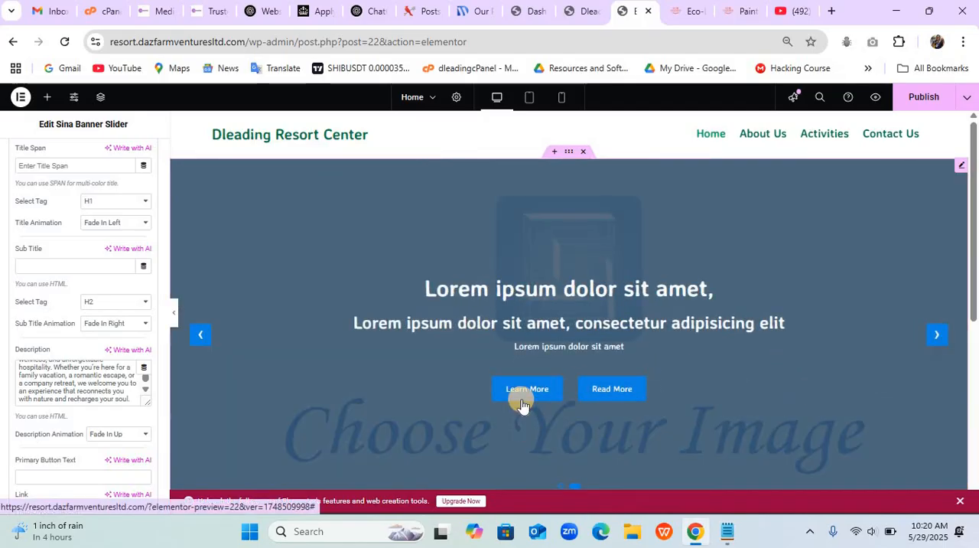
pyautogui.click(200, 337)
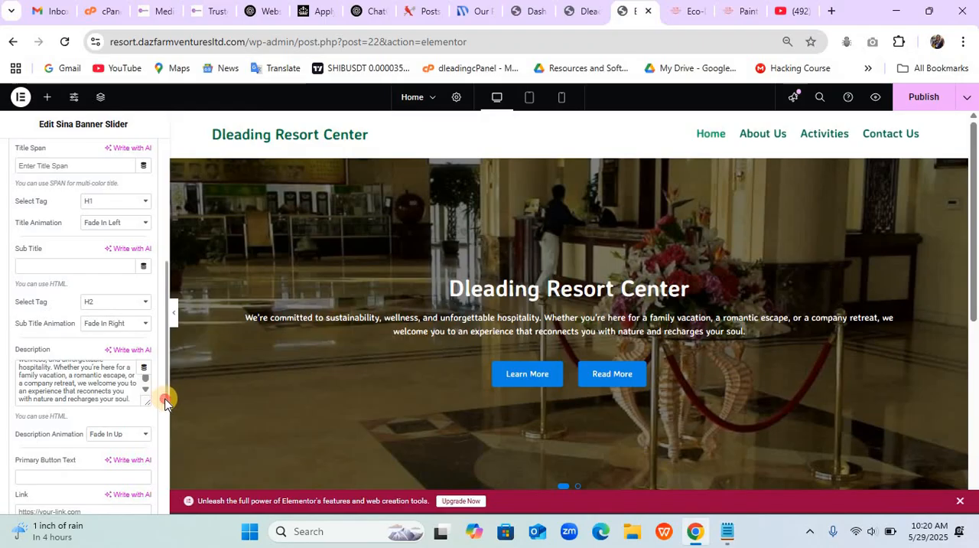
# - Set the first slide's primary button text to "About Us"
pyautogui.moveTo(165, 402); pyautogui.dragTo(165, 468)
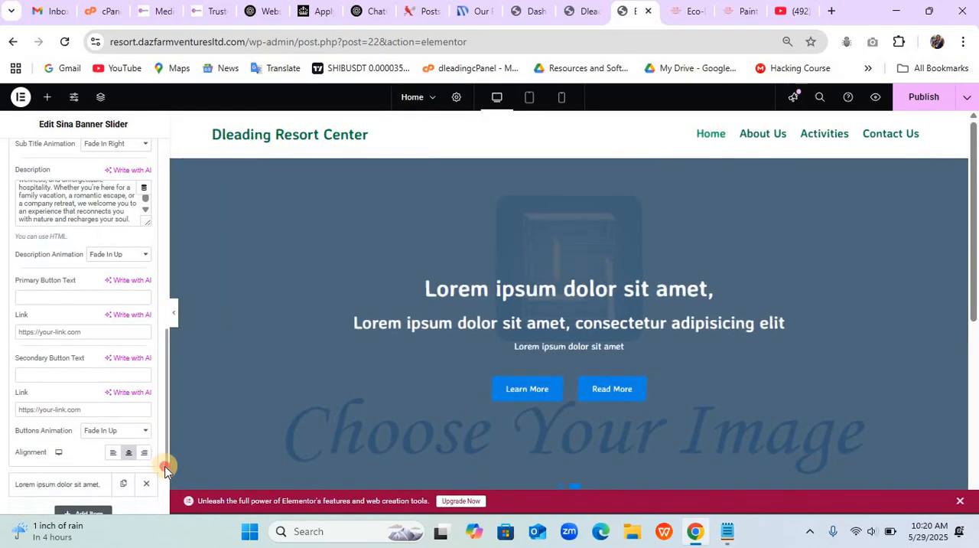
pyautogui.click(85, 295)
pyautogui.write('About')
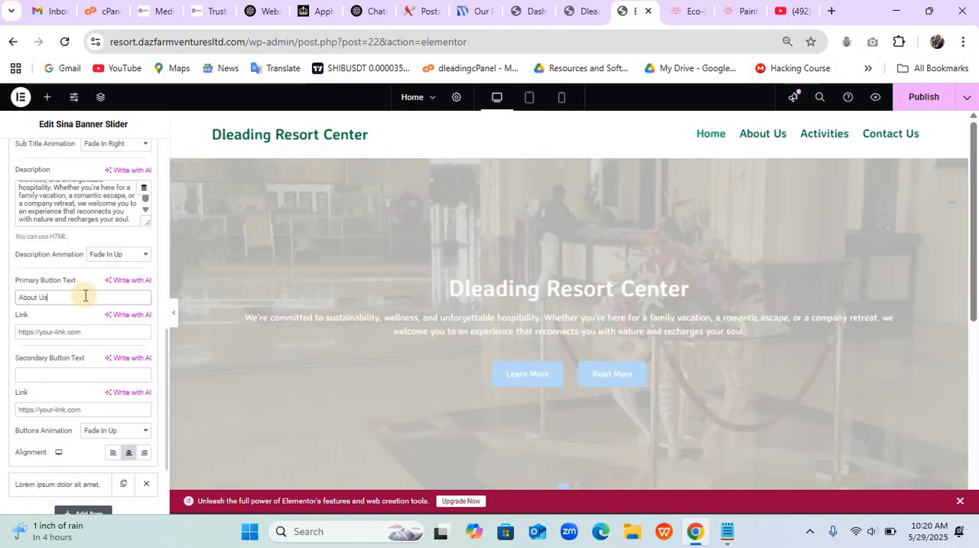
pyautogui.write(' Us')
# - Copy the About Us page address from the live site's navigation and use it as the first slide's primary button link
pyautogui.click(85, 332)
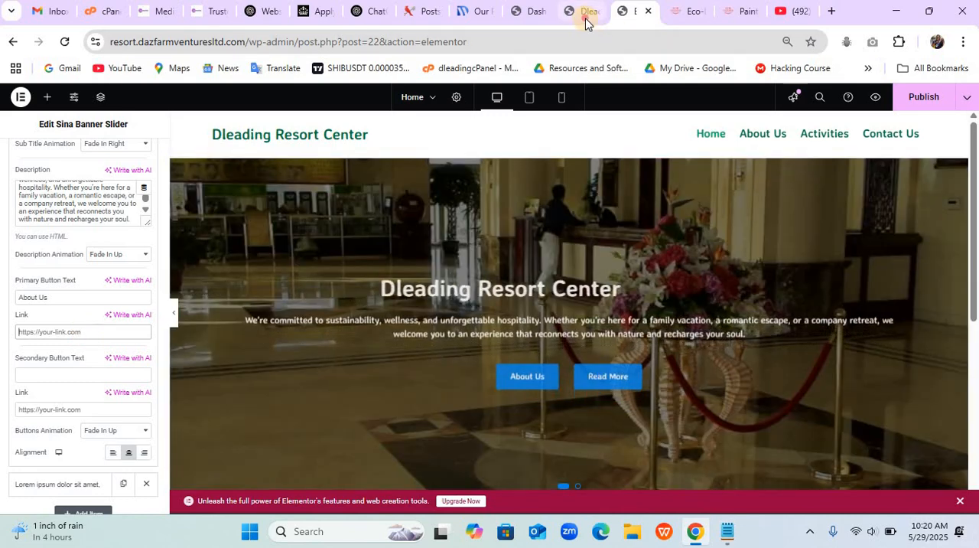
pyautogui.click(588, 12)
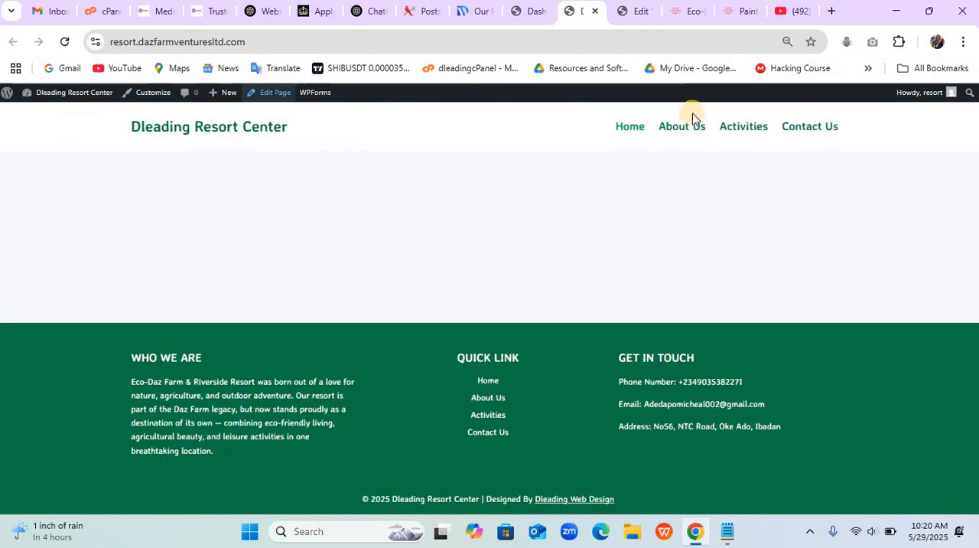
pyautogui.rightClick(693, 130)
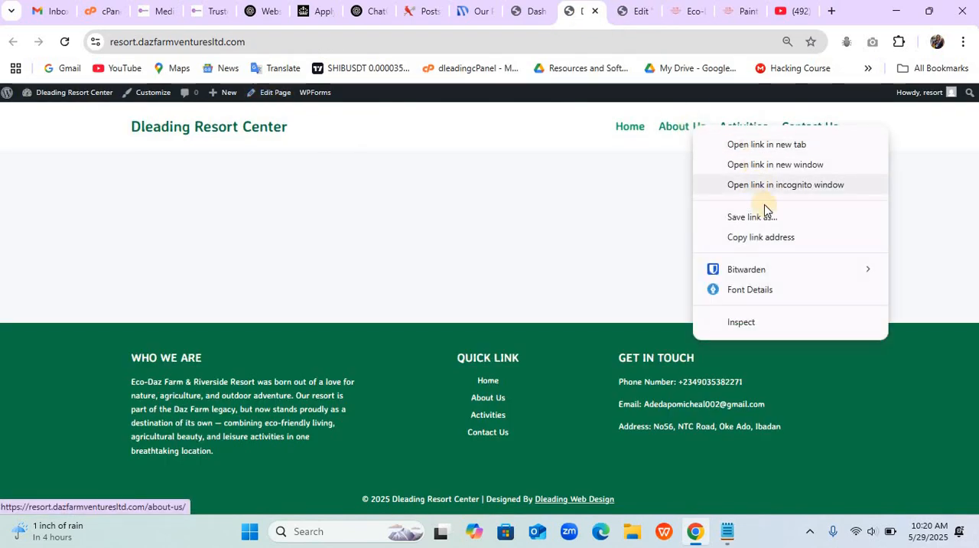
pyautogui.click(768, 239)
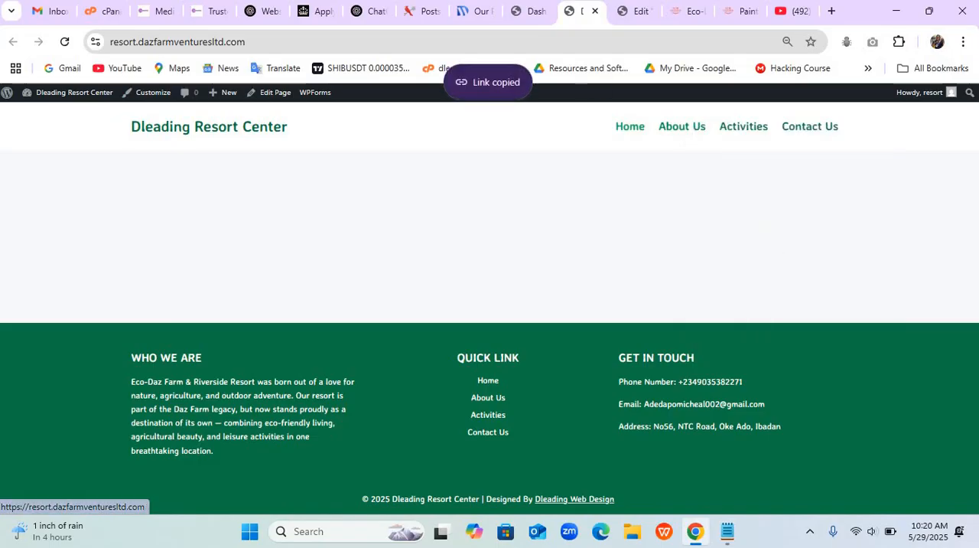
pyautogui.click(624, 12)
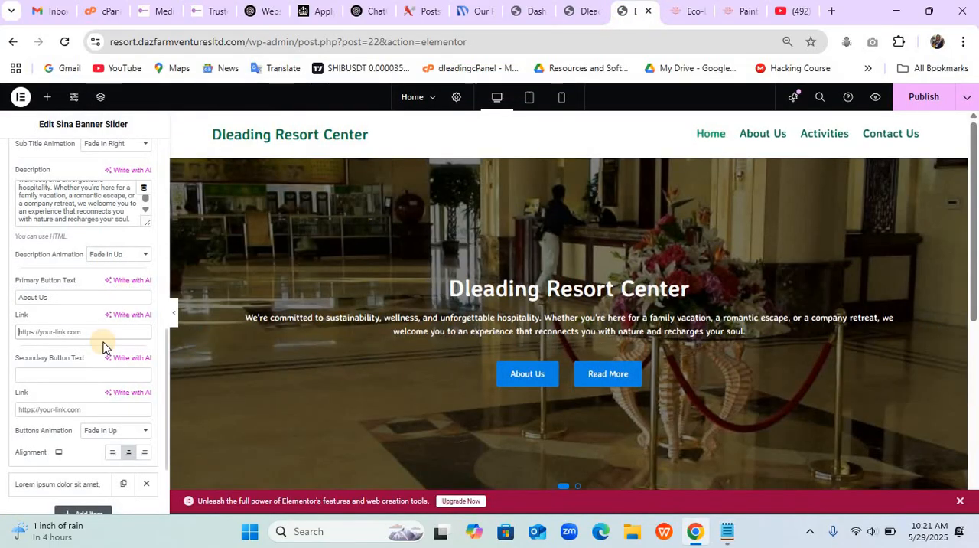
pyautogui.hotkey('ctrl', 'v')
# - Set the first slide's secondary button text to "Contact Us"
pyautogui.click(73, 375)
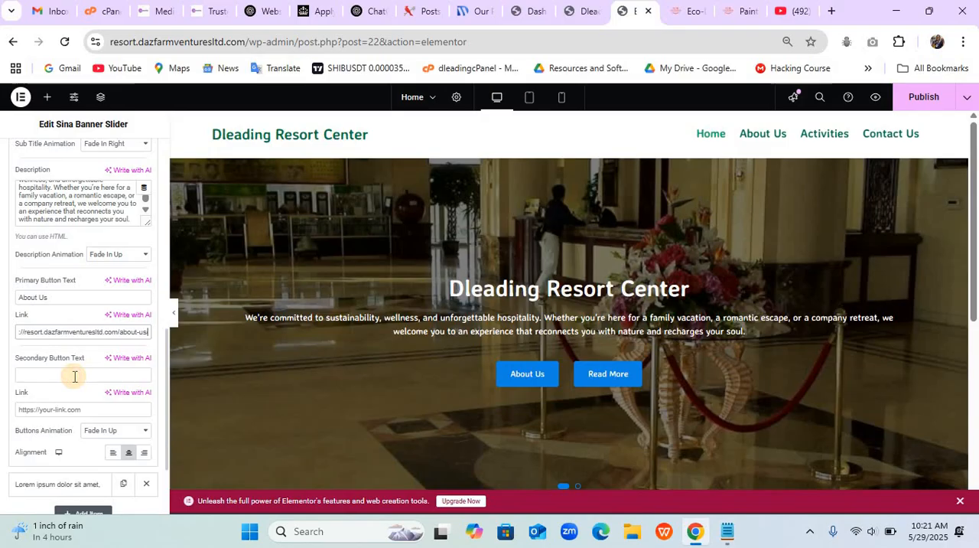
pyautogui.write('C')
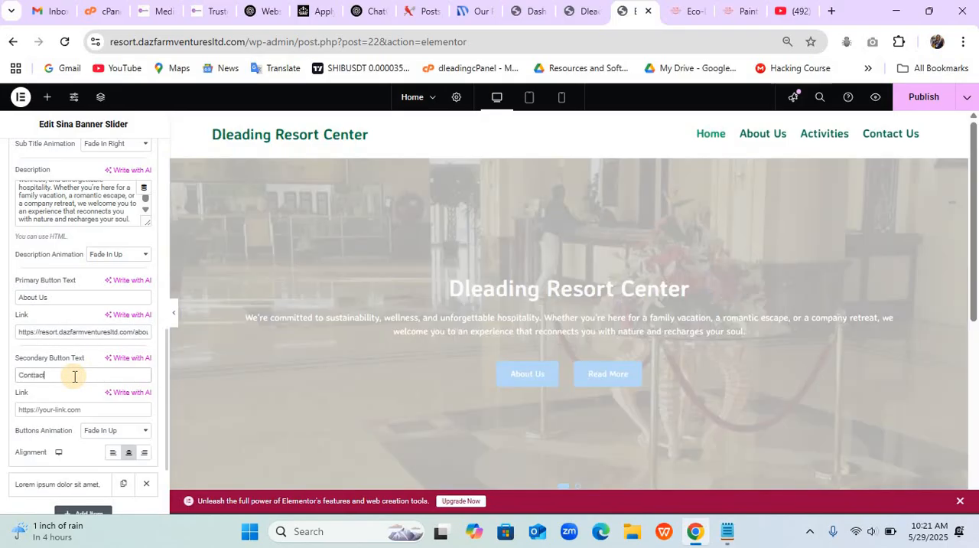
pyautogui.write('ontta')
pyautogui.press('BackSpace')
pyautogui.press('BackSpace')
pyautogui.press('BackSpace')
pyautogui.press('BackSpace')
pyautogui.press('BackSpace')
pyautogui.press('BackSpace')
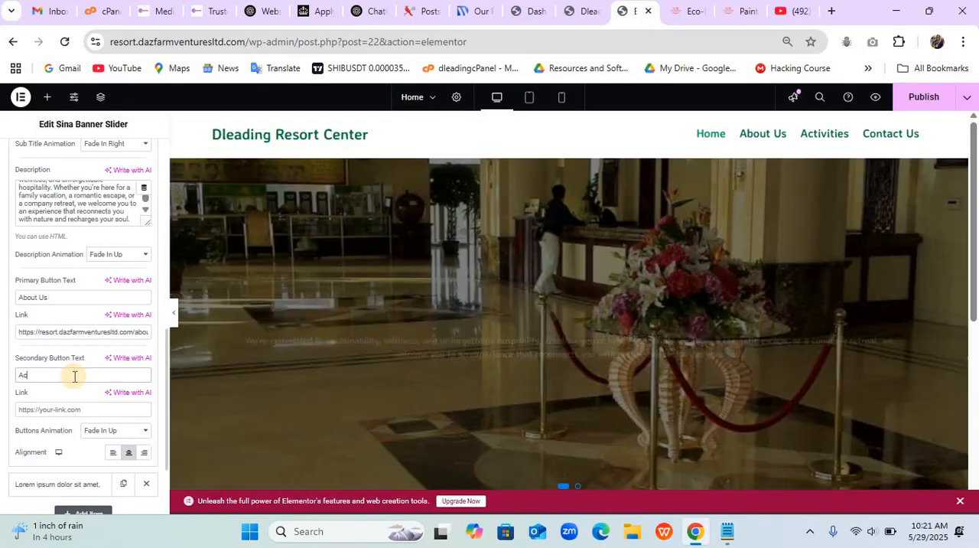
pyautogui.press('BackSpace')
pyautogui.press('BackSpace')
pyautogui.write('con')
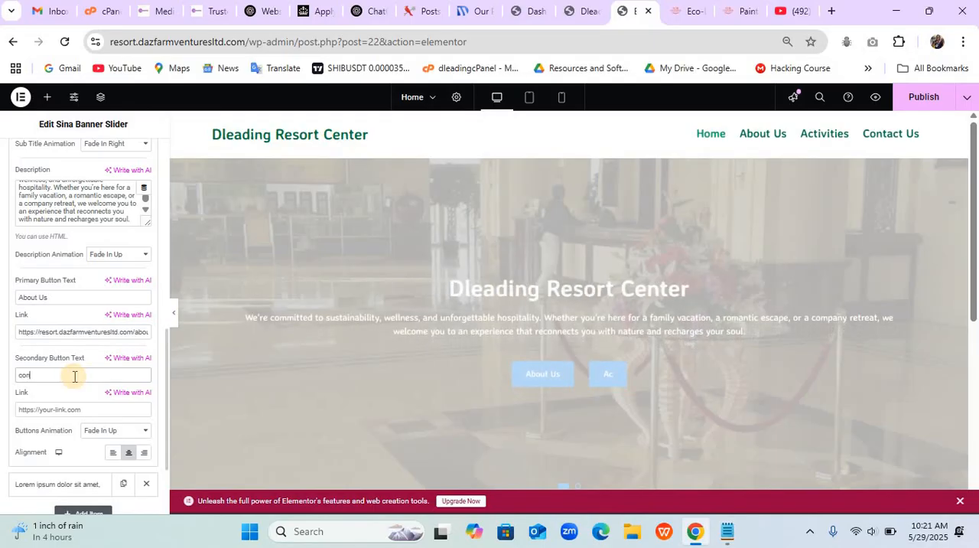
pyautogui.write('CContact Us')
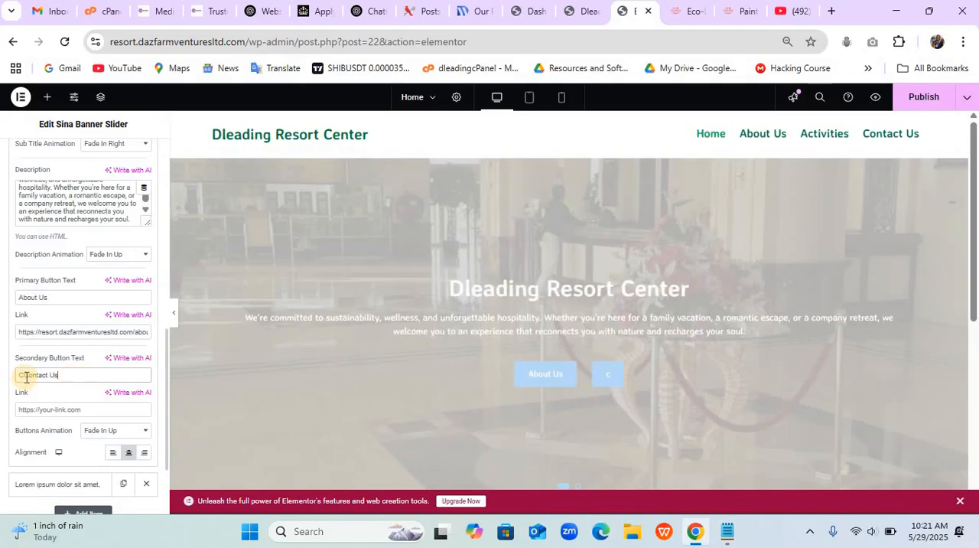
pyautogui.press('BackSpace')
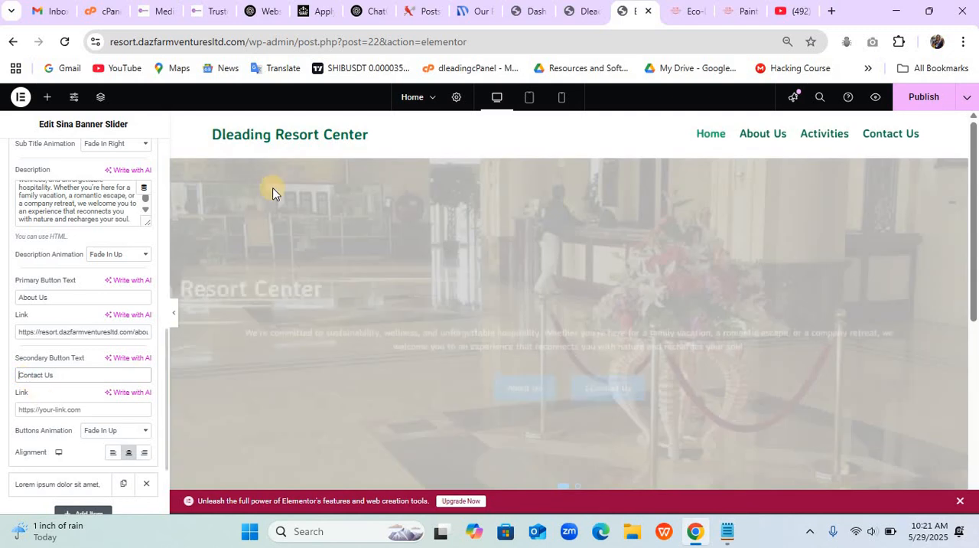
# - Copy the Contact Us page address from the live site's navigation and use it as the first slide's secondary button link
pyautogui.click(586, 14)
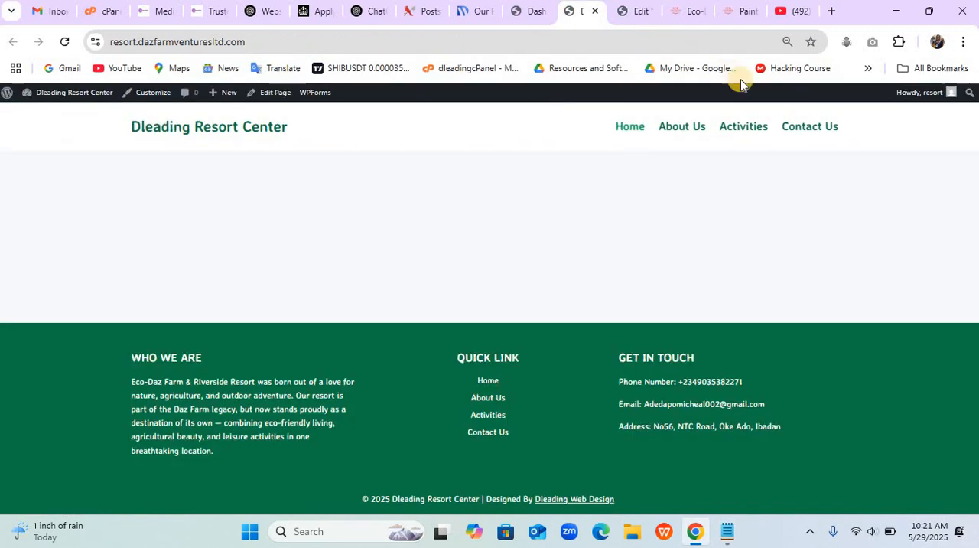
pyautogui.rightClick(815, 126)
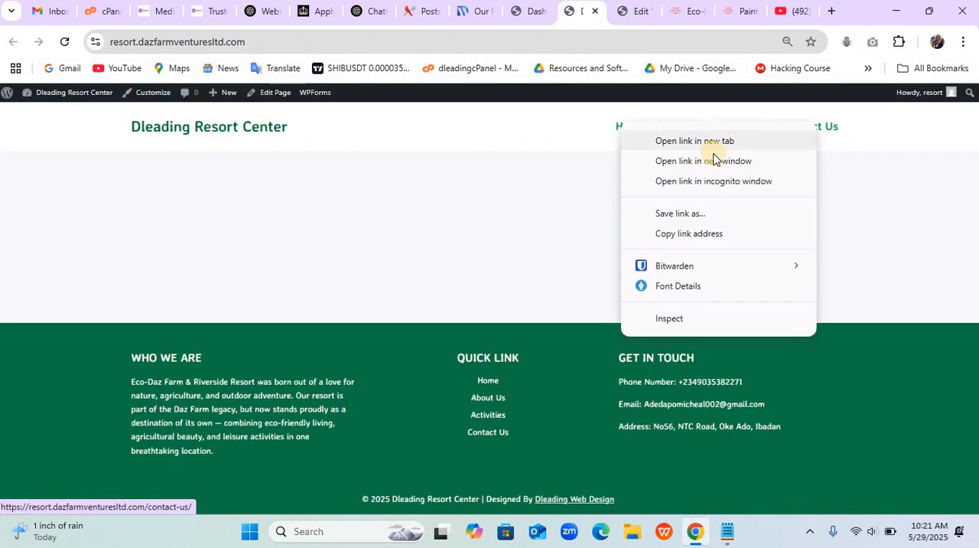
pyautogui.click(703, 232)
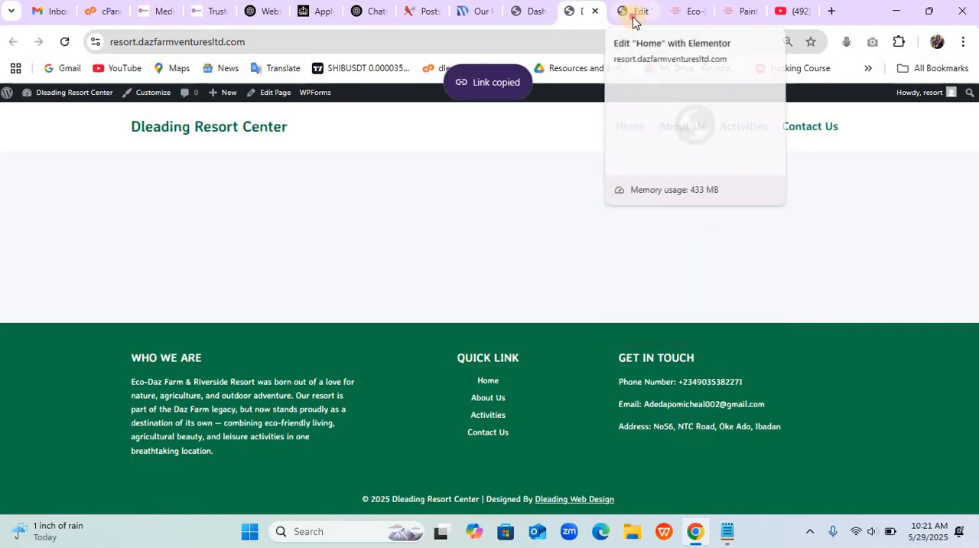
pyautogui.click(632, 17)
pyautogui.click(104, 409)
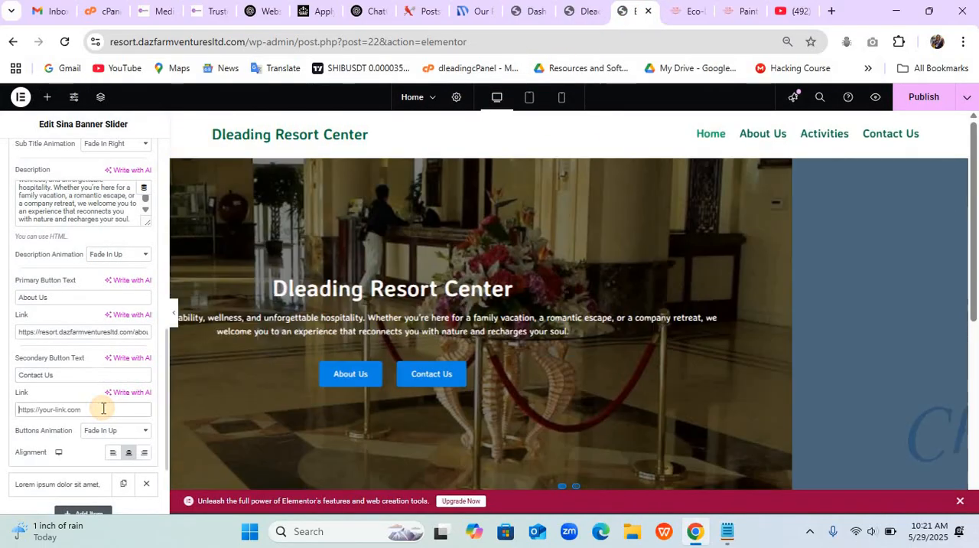
pyautogui.hotkey('ctrl', 'v')
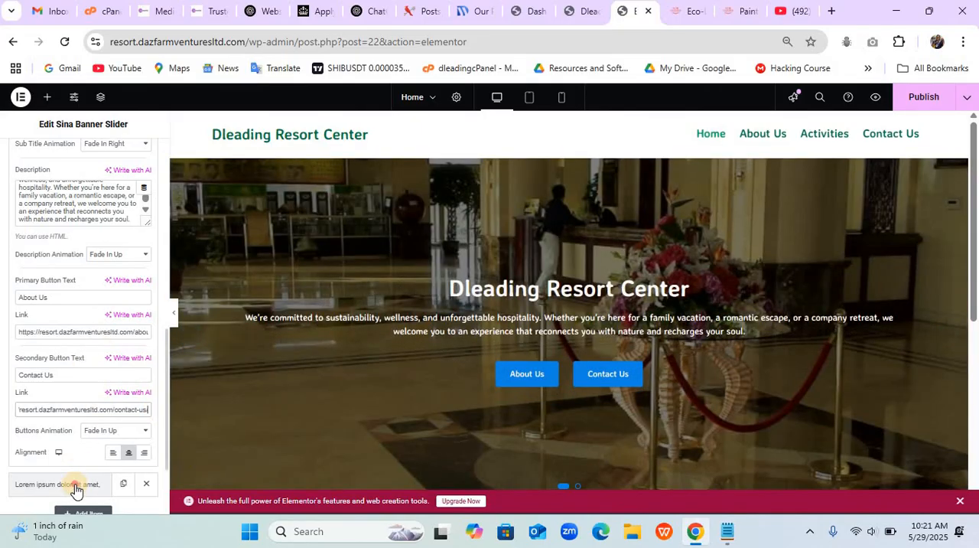
# - Open the second slide's settings and set its image to the quad bike photo from the media library
pyautogui.click(74, 485)
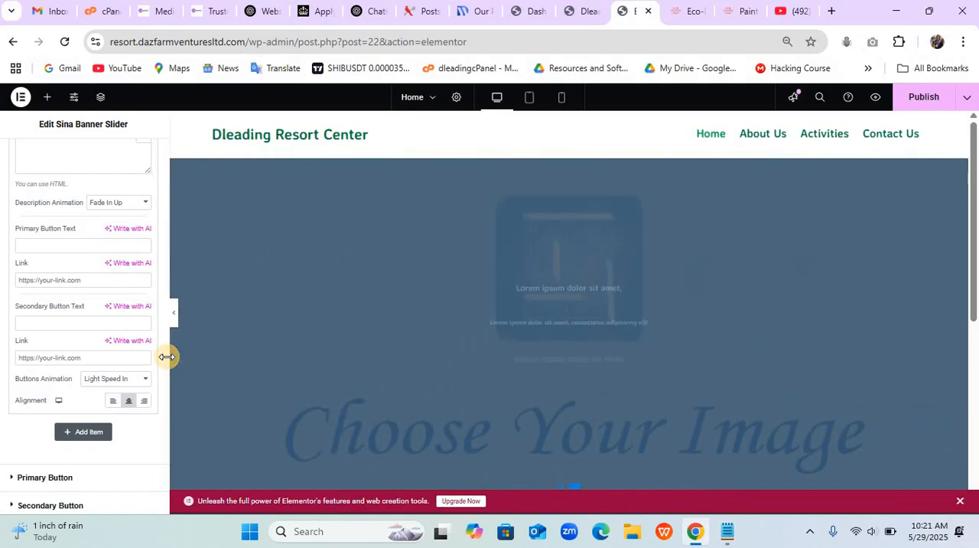
pyautogui.scroll(2, 163, 285)
pyautogui.moveTo(163, 285); pyautogui.dragTo(166, 210)
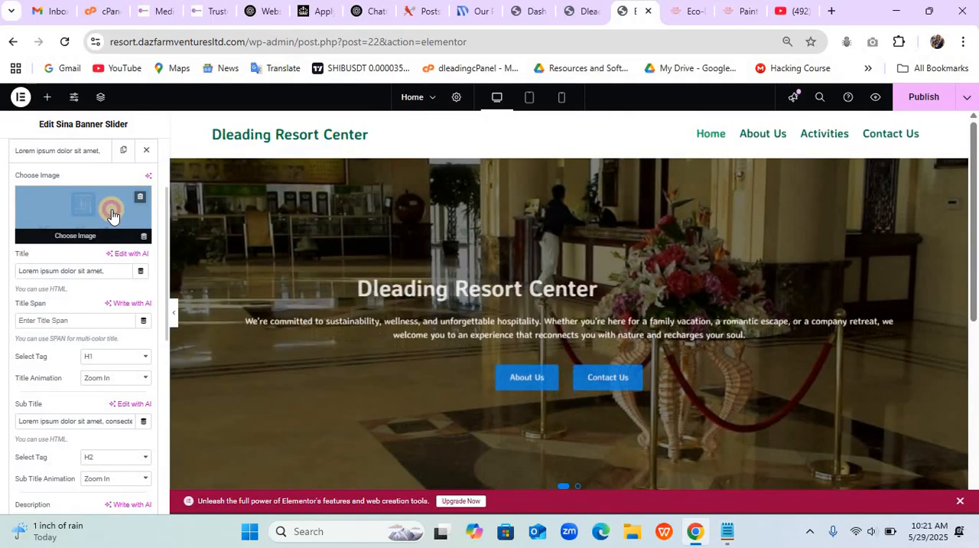
pyautogui.click(112, 215)
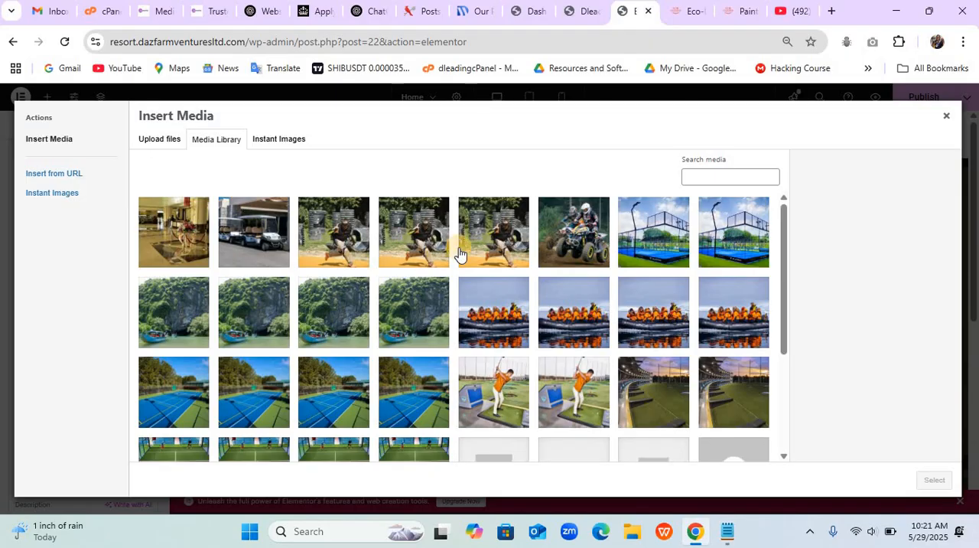
pyautogui.click(573, 245)
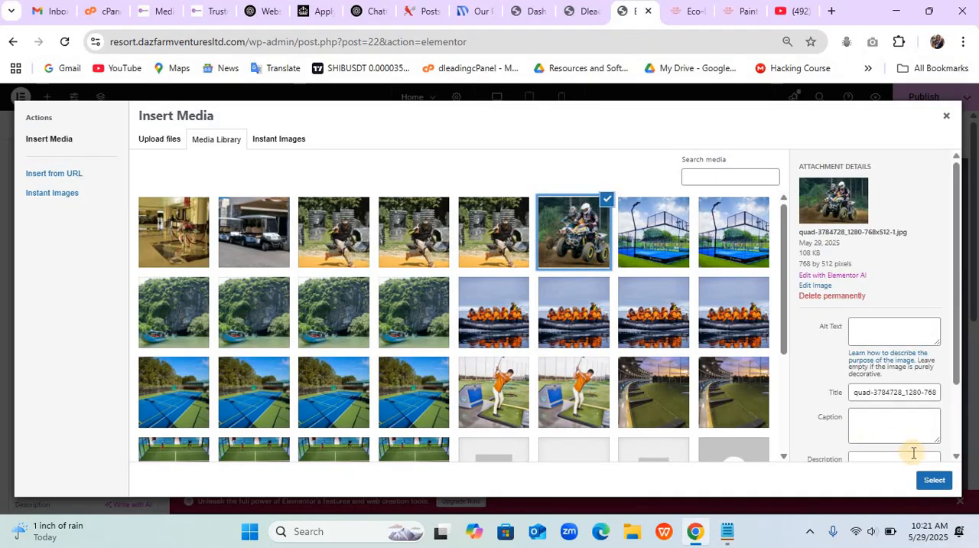
pyautogui.click(934, 483)
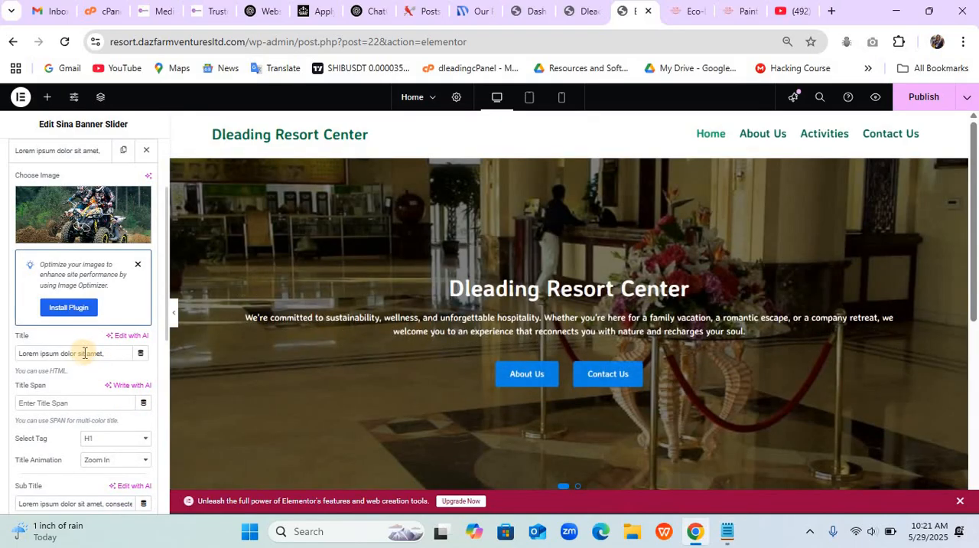
pyautogui.click(720, 540)
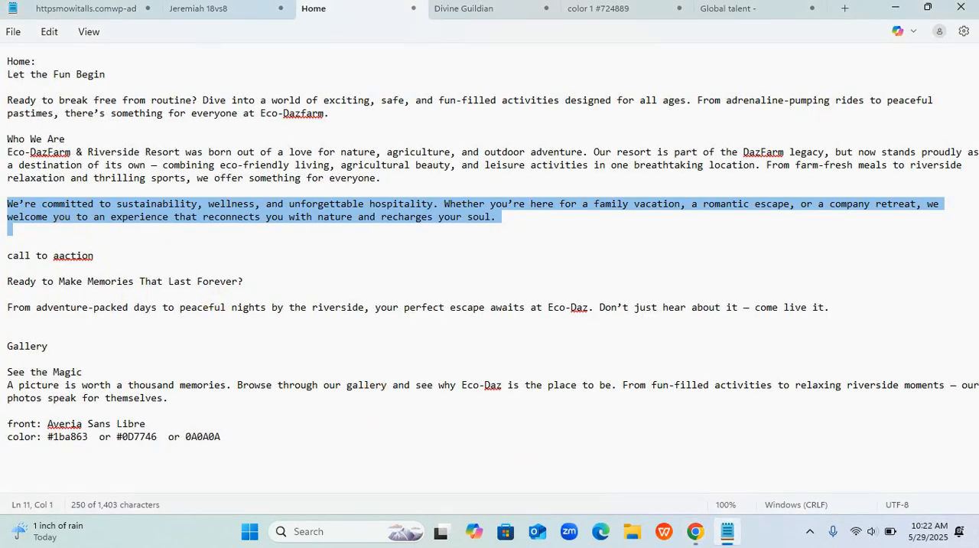
pyautogui.click(696, 534)
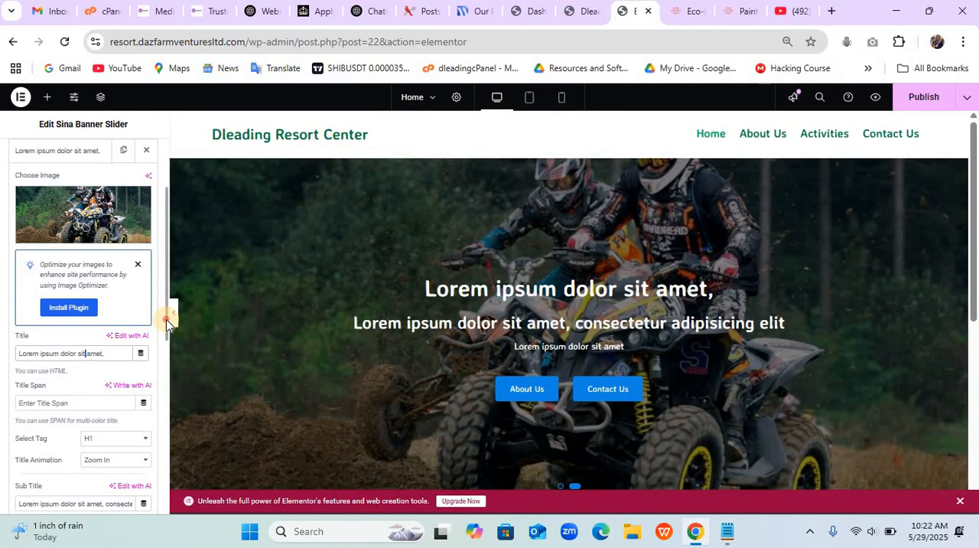
pyautogui.moveTo(167, 323); pyautogui.dragTo(164, 411)
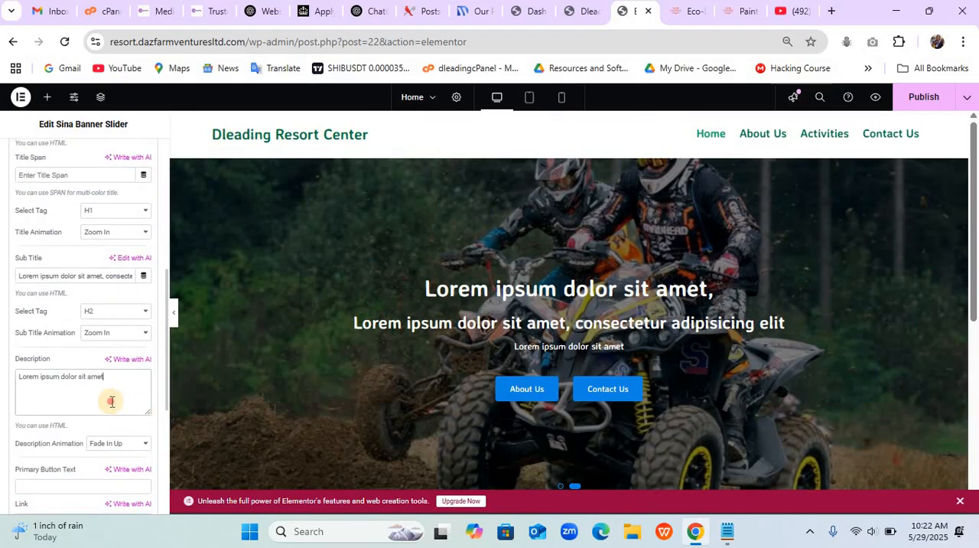
pyautogui.hotkey('ctrl', 'a')
pyautogui.hotkey('ctrl', 'v')
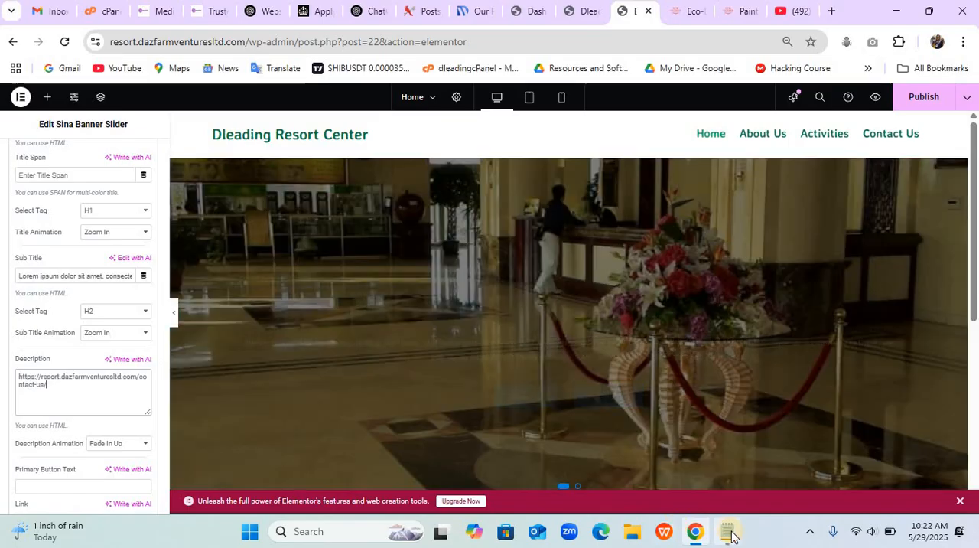
# - Replace the second slide's description with the "We're committed to sustainability" paragraph from the Notepad notes, without trailing blank lines, and clear its sub title
pyautogui.click(731, 535)
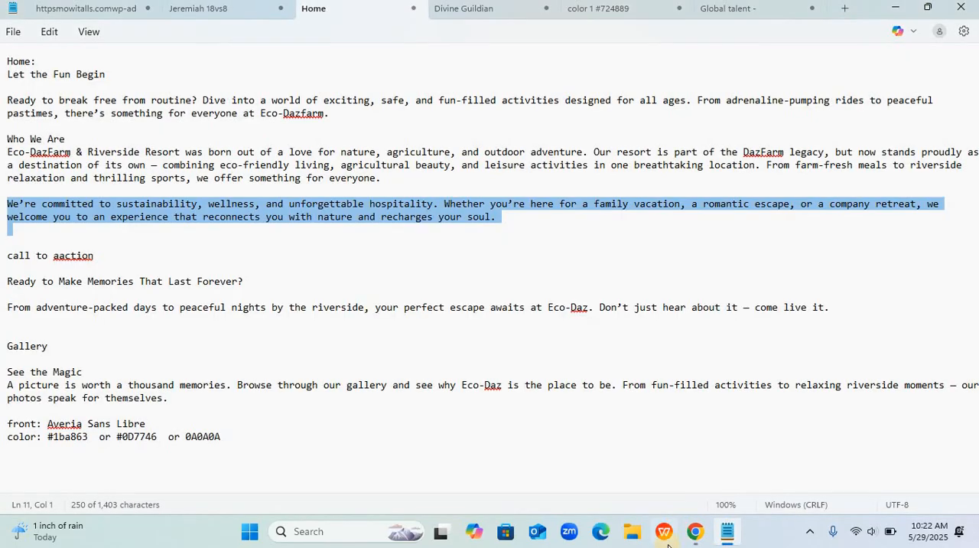
pyautogui.click(692, 535)
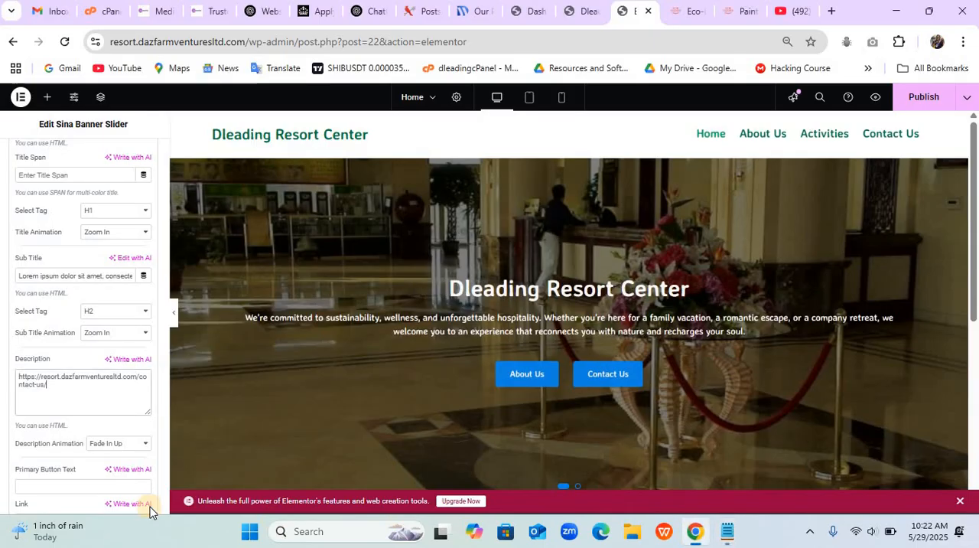
pyautogui.hotkey('ctrl', 'a')
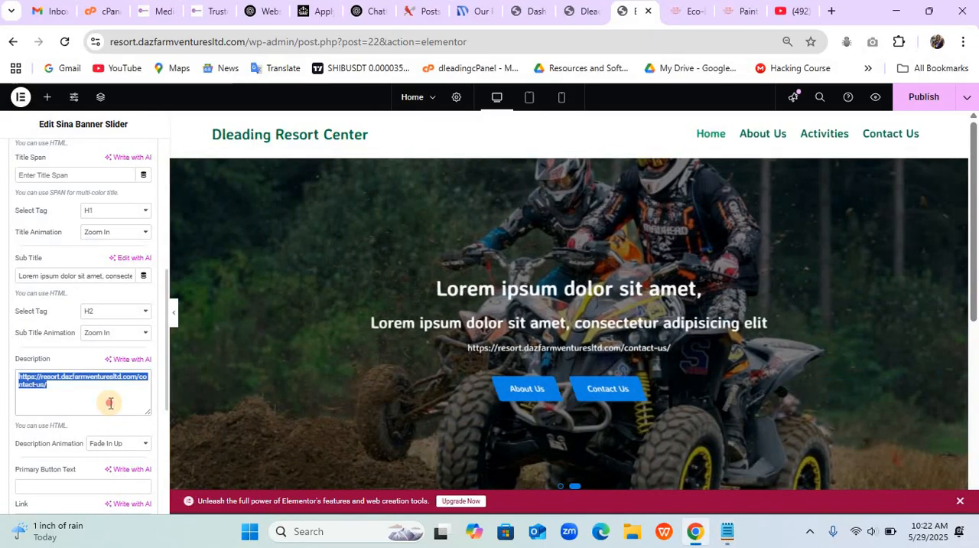
pyautogui.hotkey('ctrl', 'v')
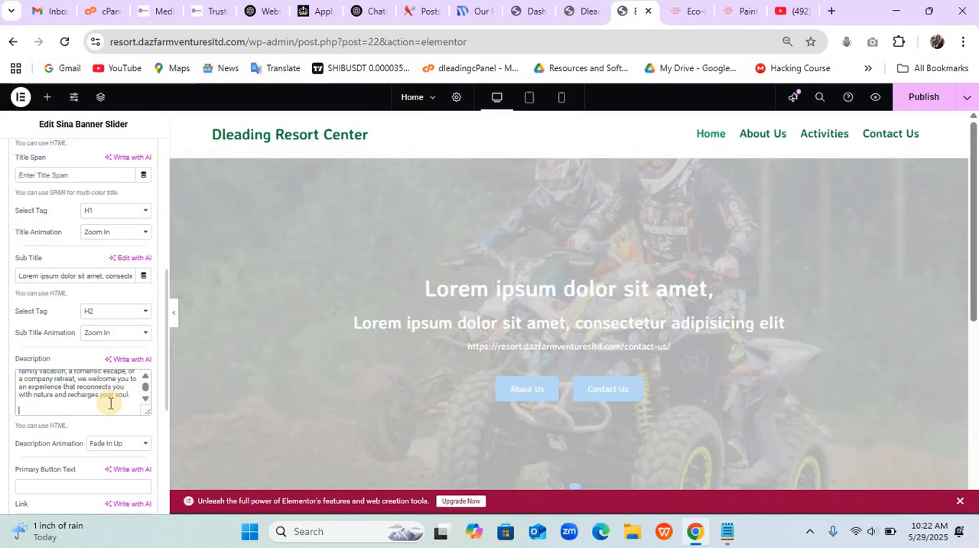
pyautogui.press('BackSpace')
pyautogui.press('BackSpace')
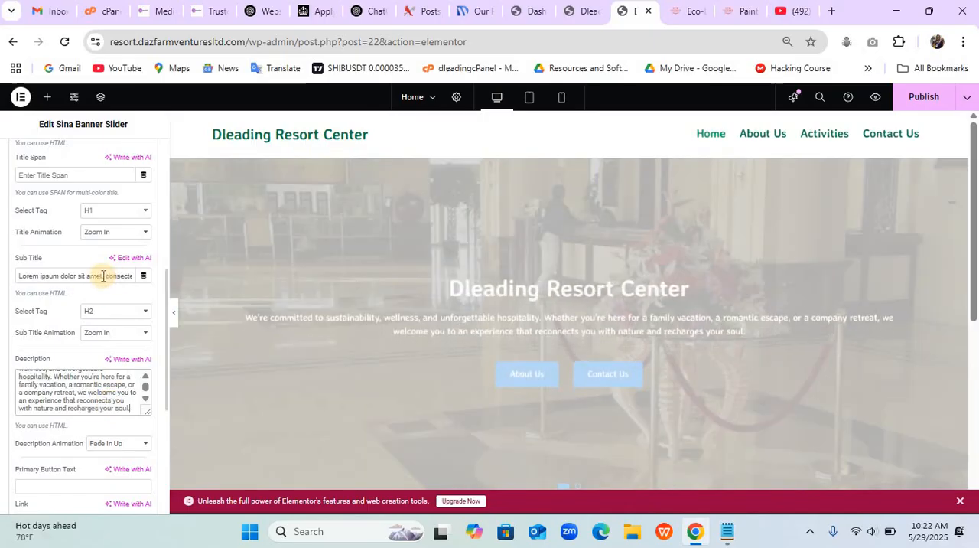
pyautogui.press('BackSpace')
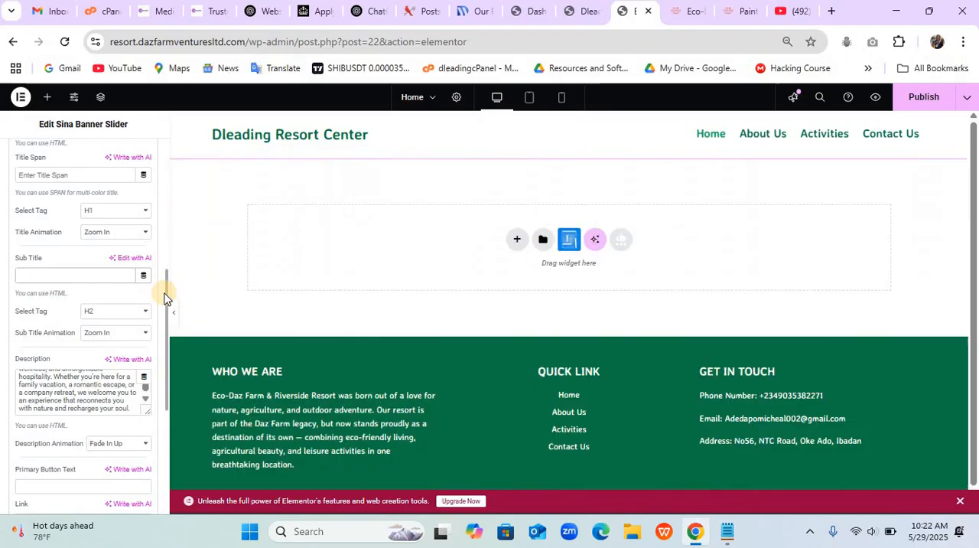
# - Copy "Let the Fun Begin" from the Notepad notes and use it as the second slide's title
pyautogui.scroll(-4, 162, 294)
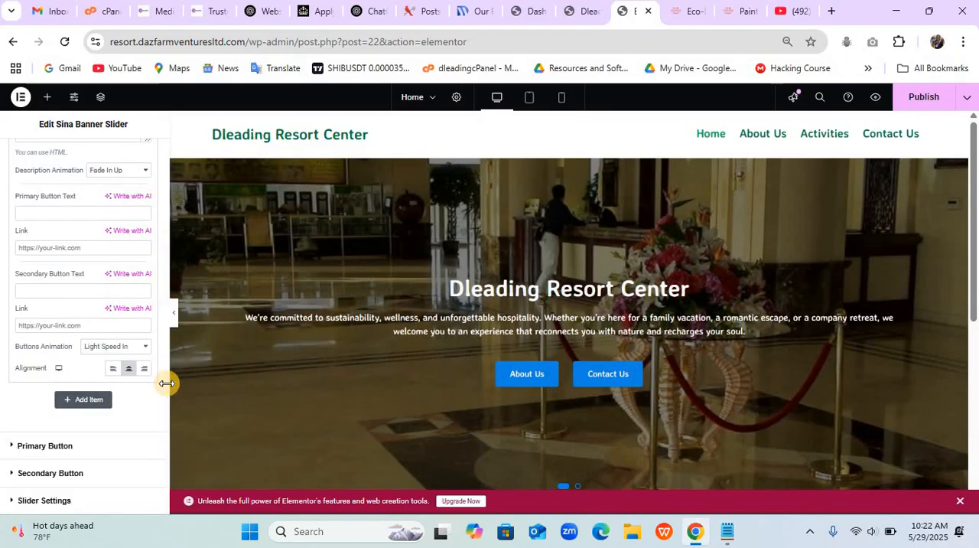
pyautogui.moveTo(163, 387); pyautogui.dragTo(160, 192)
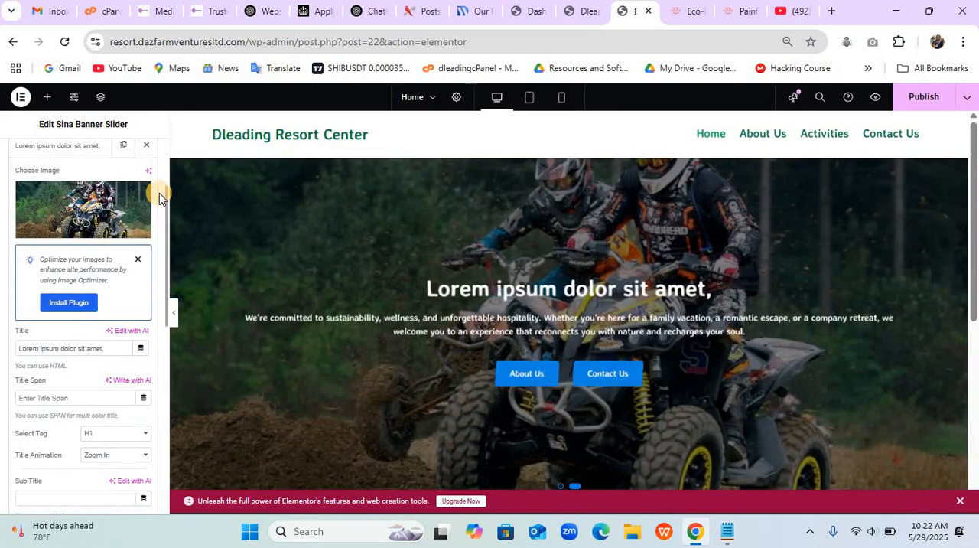
pyautogui.click(727, 531)
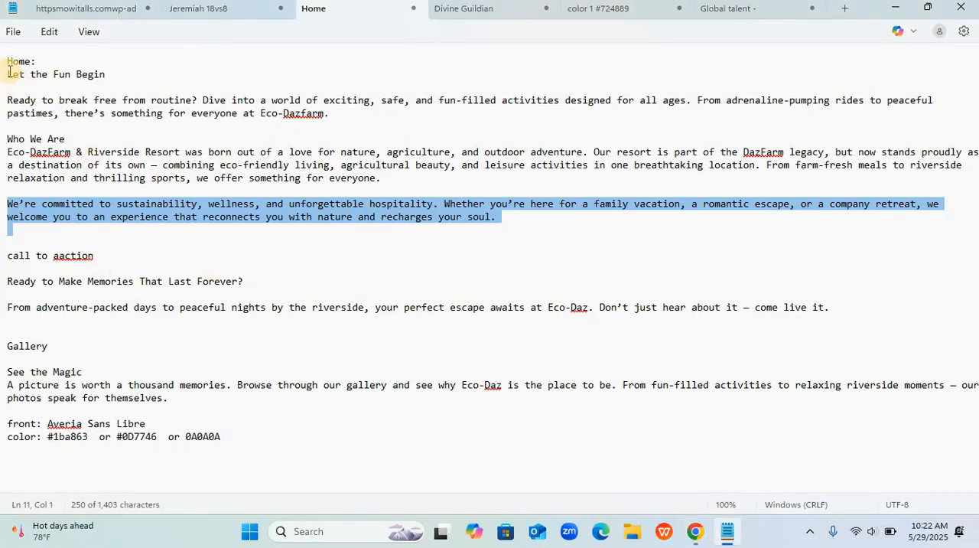
pyautogui.moveTo(9, 73); pyautogui.dragTo(94, 73)
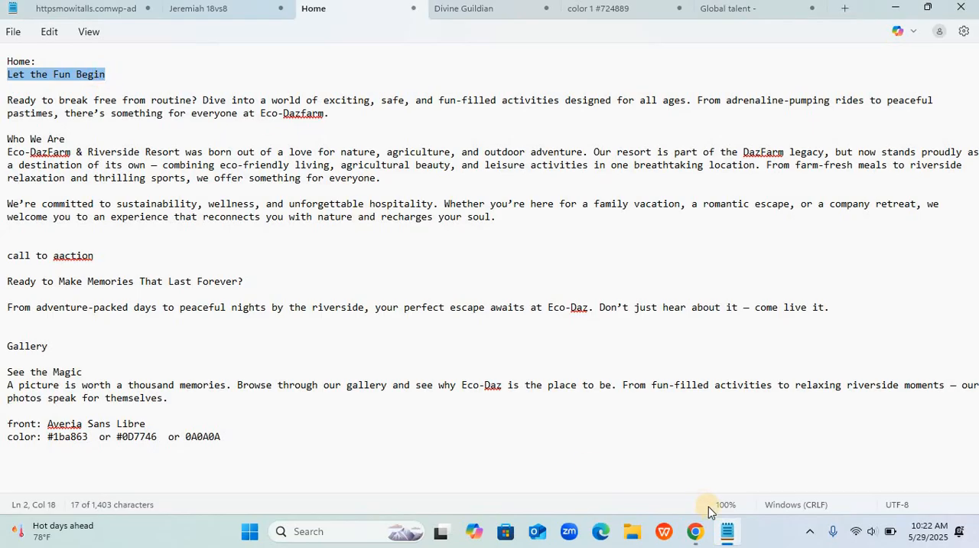
pyautogui.click(696, 531)
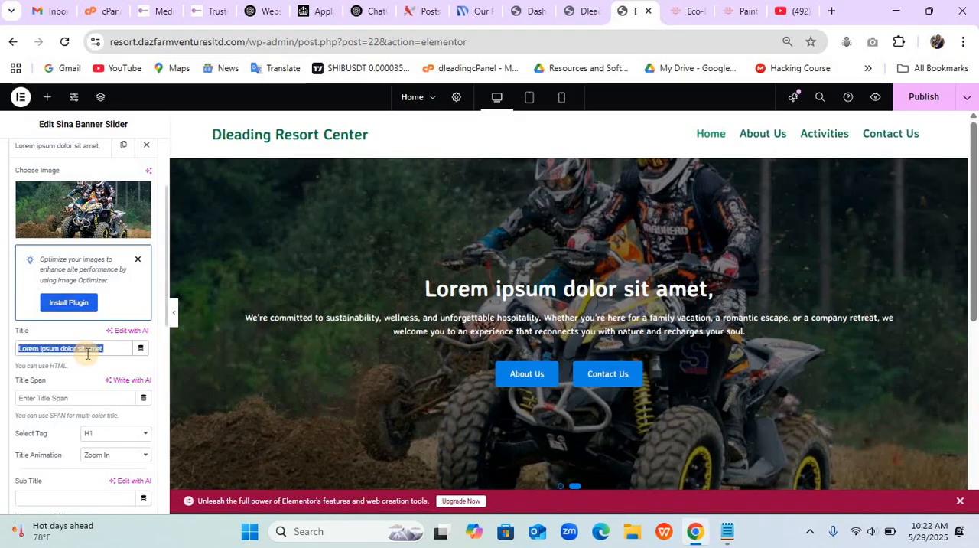
pyautogui.write('Let the Fun Begin')
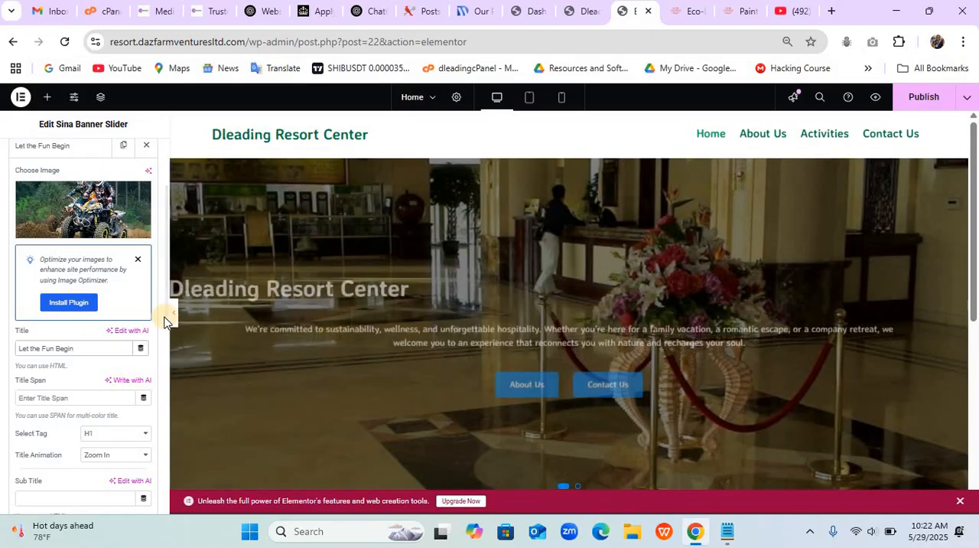
# - Set the second slide's primary button text to "Read More"
pyautogui.moveTo(166, 315); pyautogui.dragTo(163, 446)
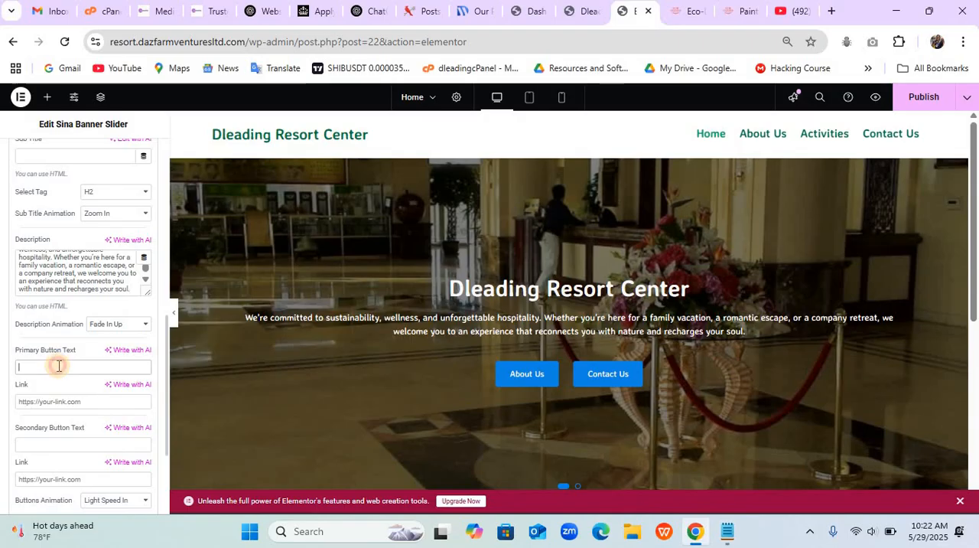
pyautogui.click(59, 365)
pyautogui.write('Read More')
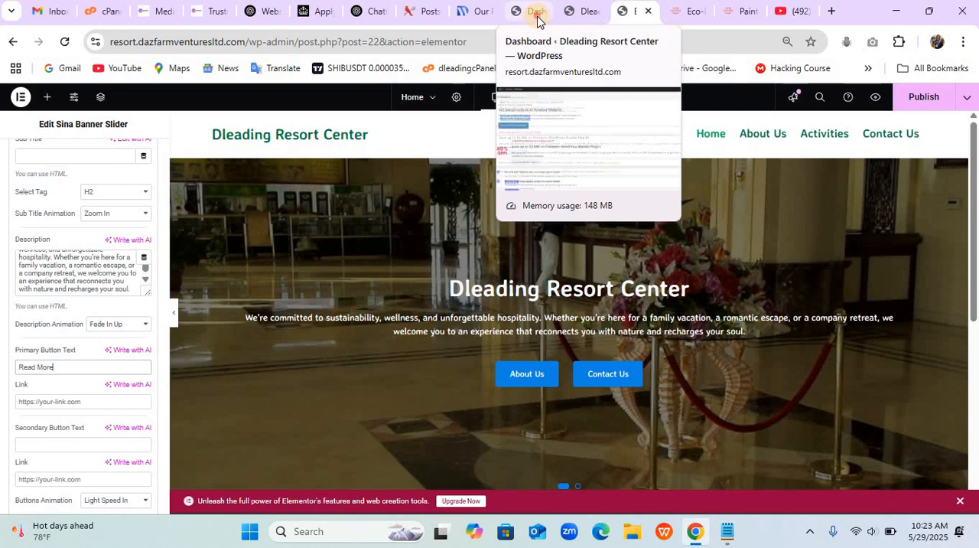
# - Copy the Quad Biking post's address from the WordPress posts list and use it as the second slide's primary button link
pyautogui.click(537, 19)
pyautogui.moveTo(30, 184)
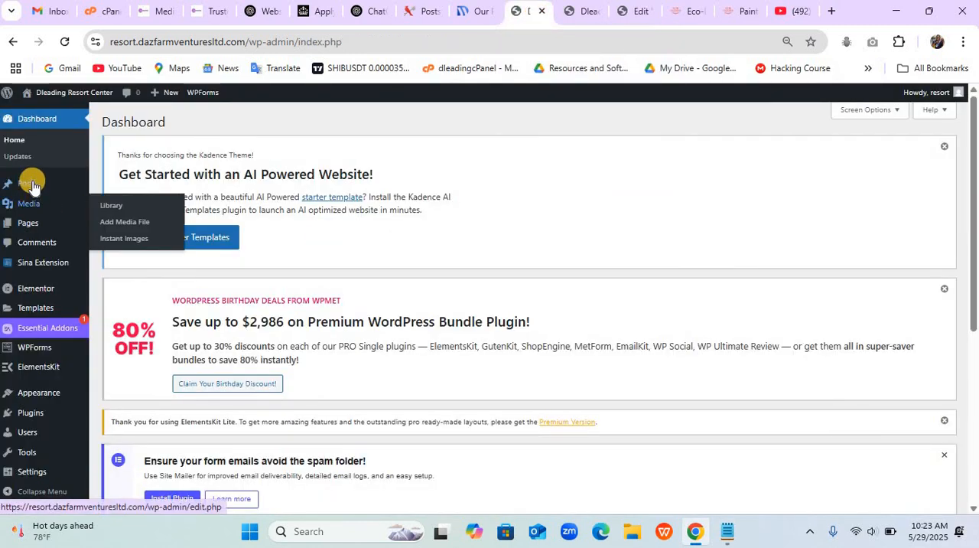
pyautogui.click(113, 189)
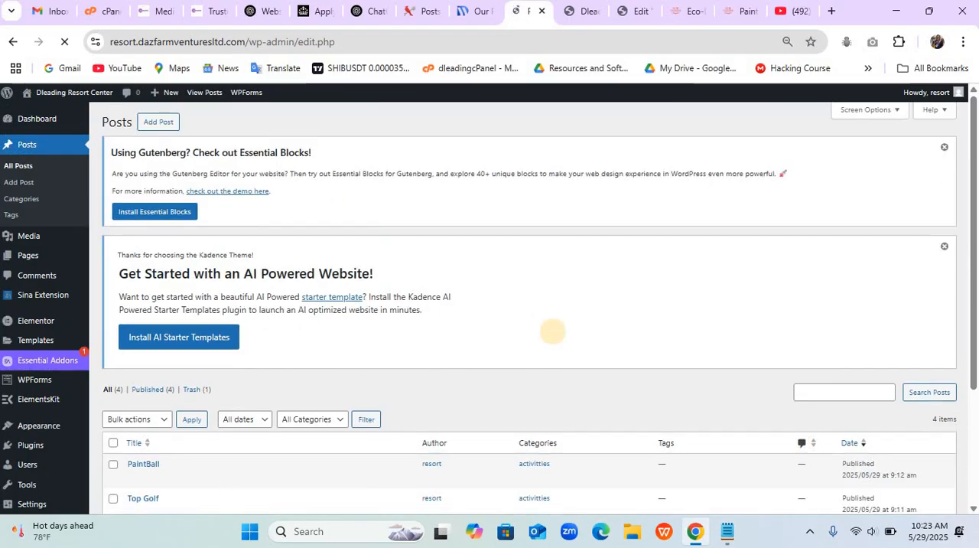
pyautogui.scroll(-3, 553, 334)
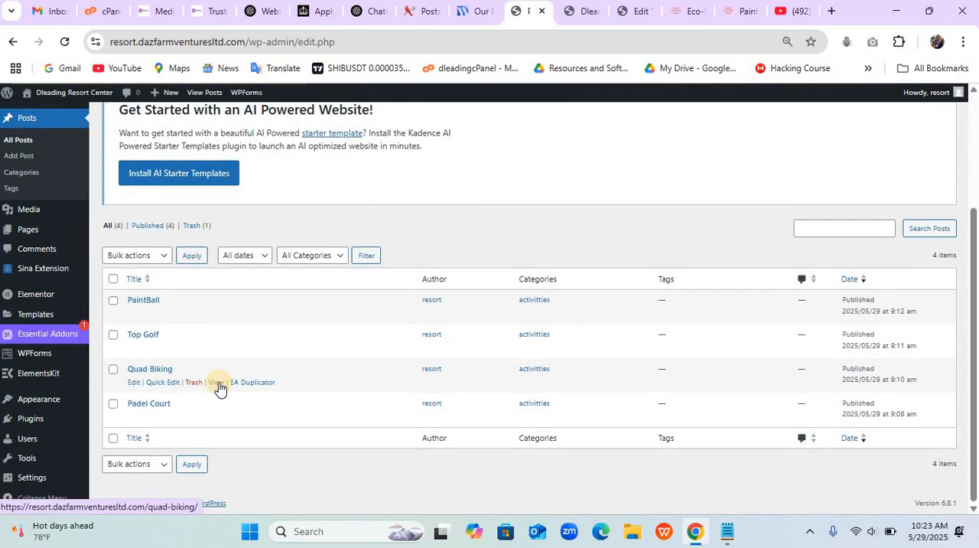
pyautogui.rightClick(218, 384)
pyautogui.click(294, 280)
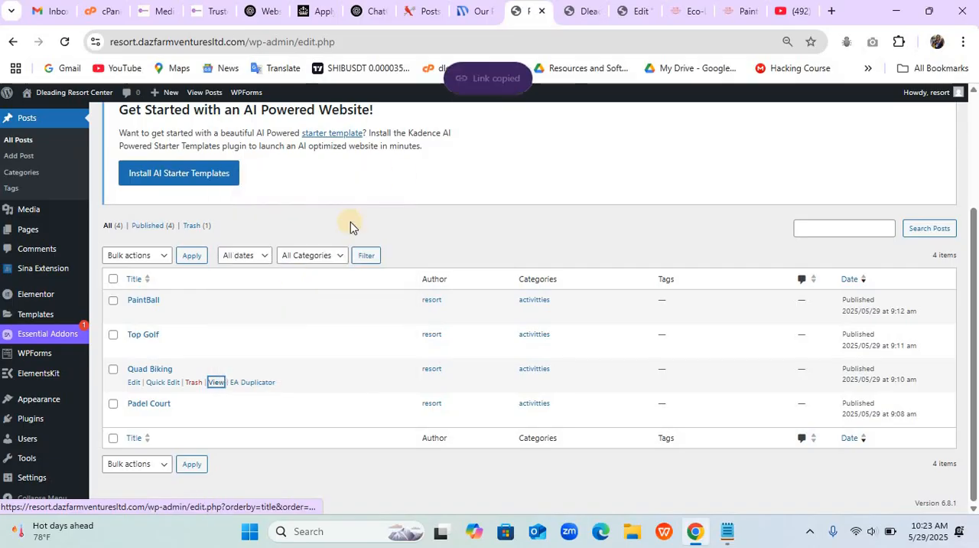
pyautogui.click(635, 12)
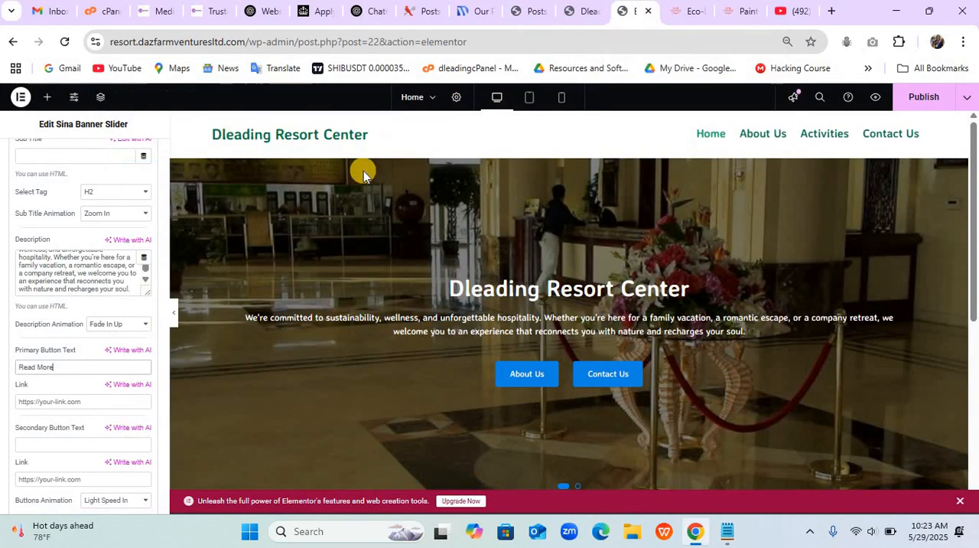
pyautogui.click(50, 402)
pyautogui.hotkey('ctrl', 'v')
# - Set the second slide's secondary button text to "Our Activities"
pyautogui.click(88, 444)
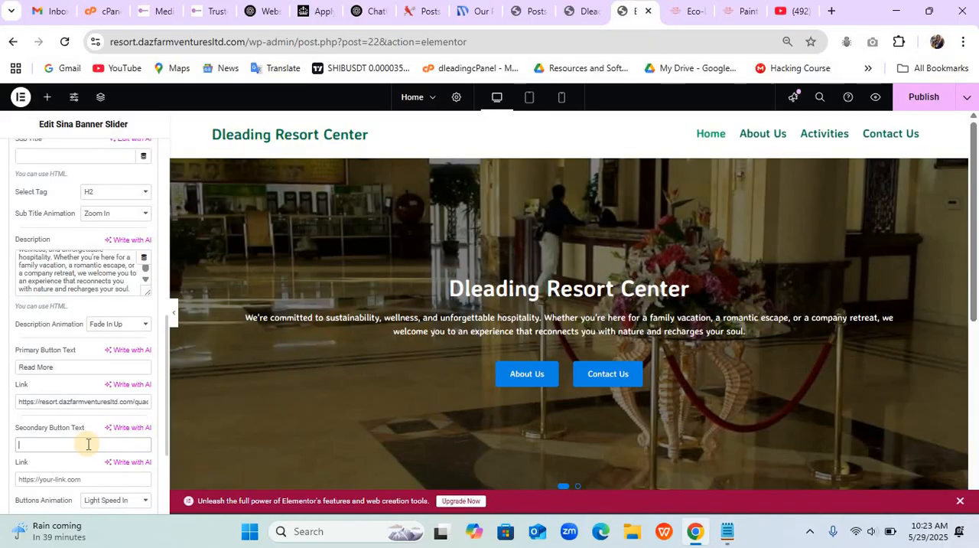
pyautogui.write('Vi')
pyautogui.write('Our')
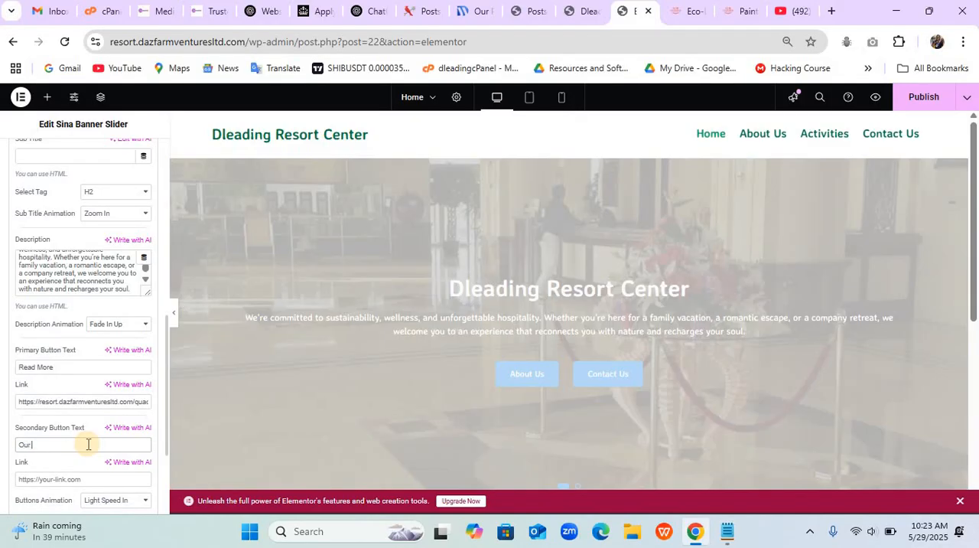
pyautogui.write(' Activities')
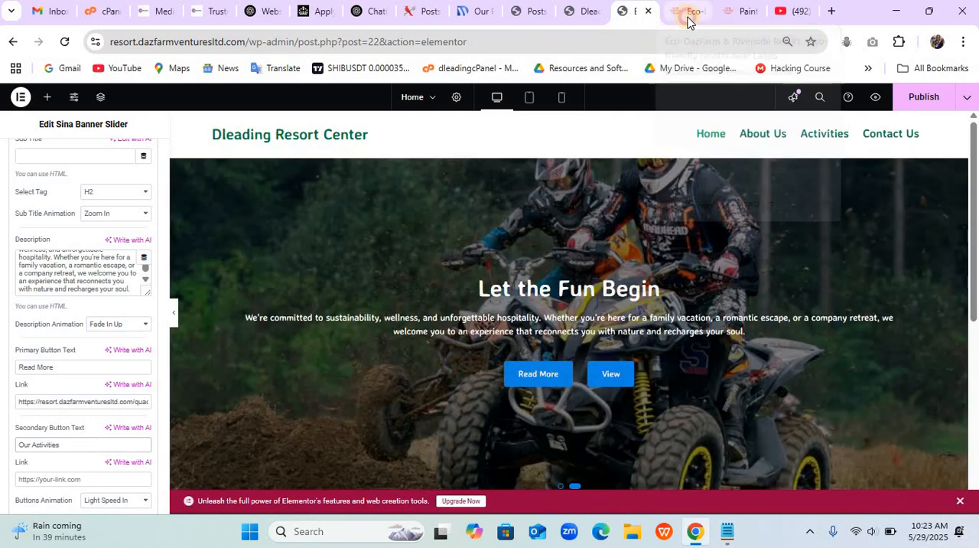
# - Copy the Activities page address from the resort site's navigation and use it as the second slide's secondary button link
pyautogui.click(684, 15)
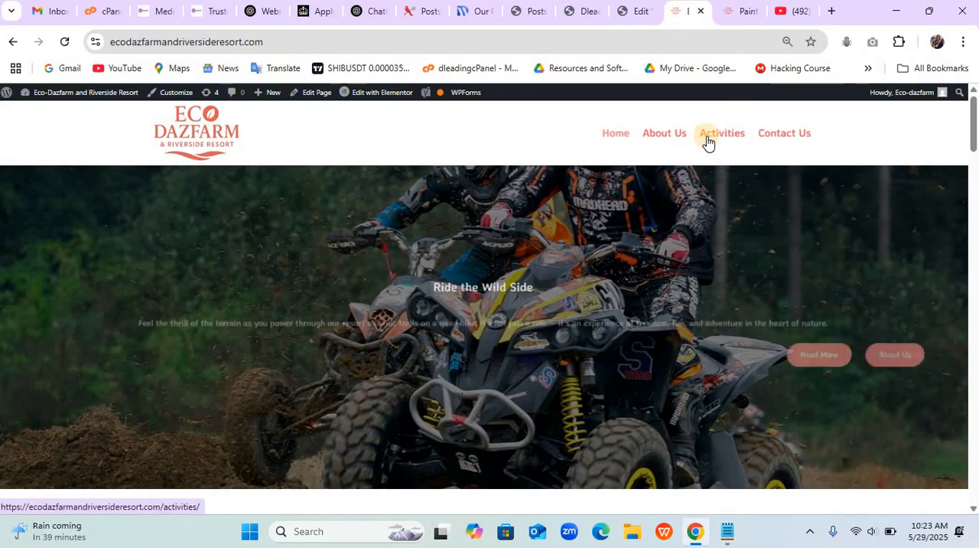
pyautogui.click(583, 16)
pyautogui.rightClick(757, 130)
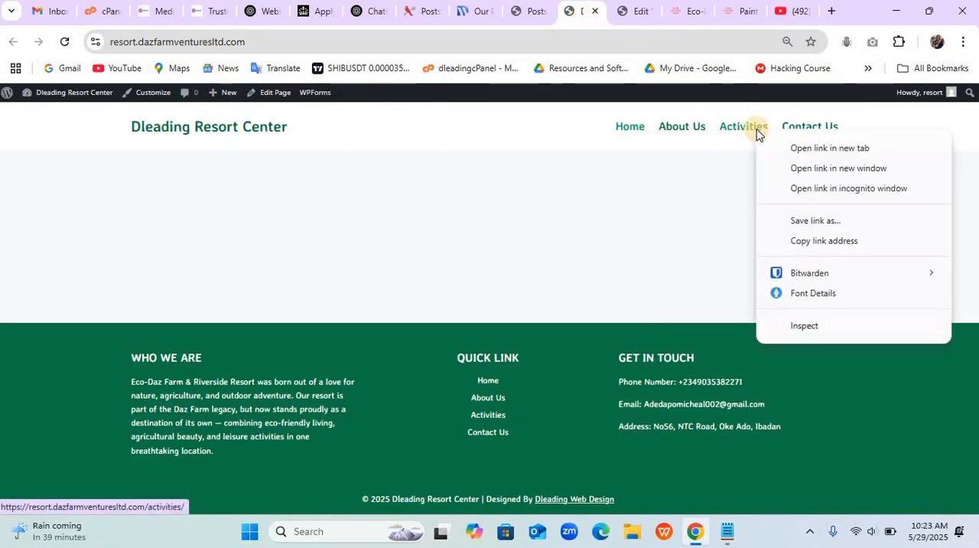
pyautogui.click(833, 241)
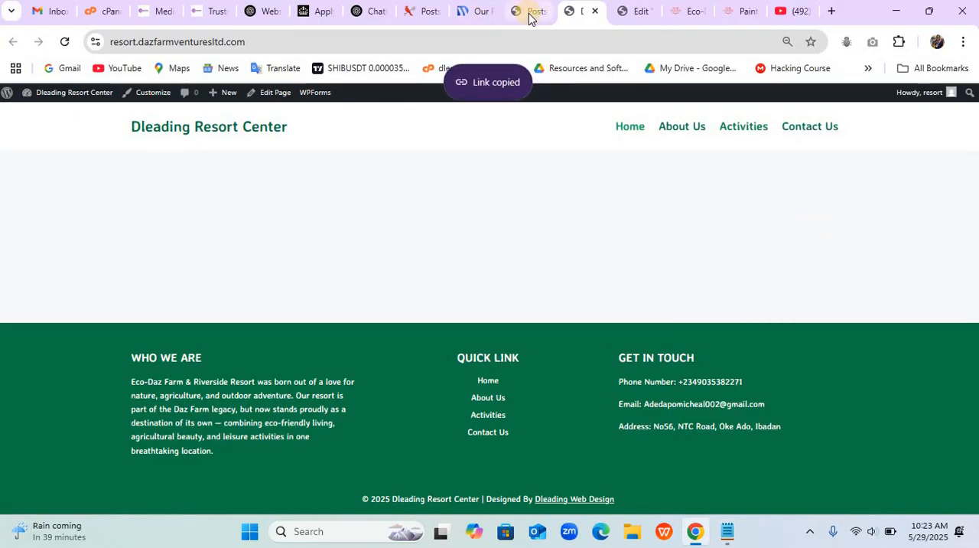
pyautogui.click(629, 15)
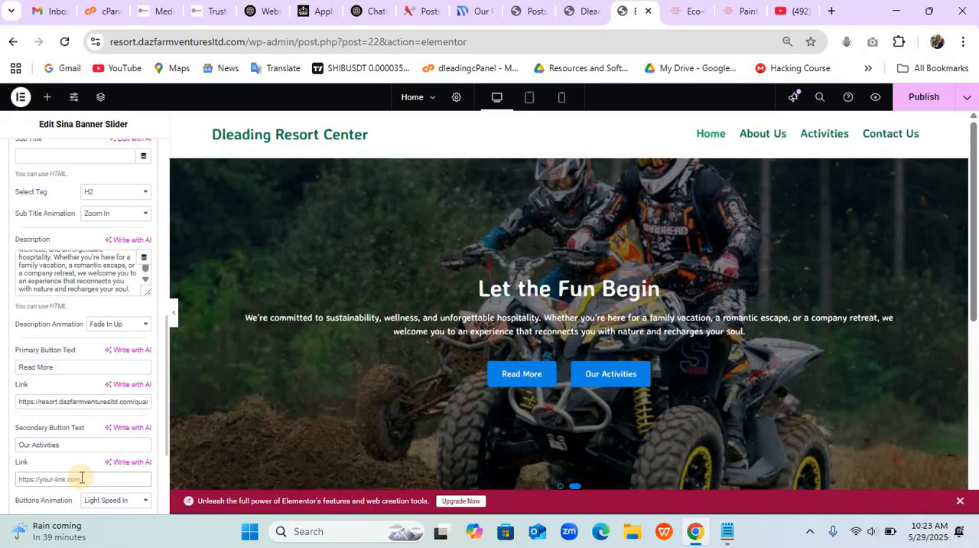
pyautogui.click(82, 477)
pyautogui.hotkey('ctrl', 'v')
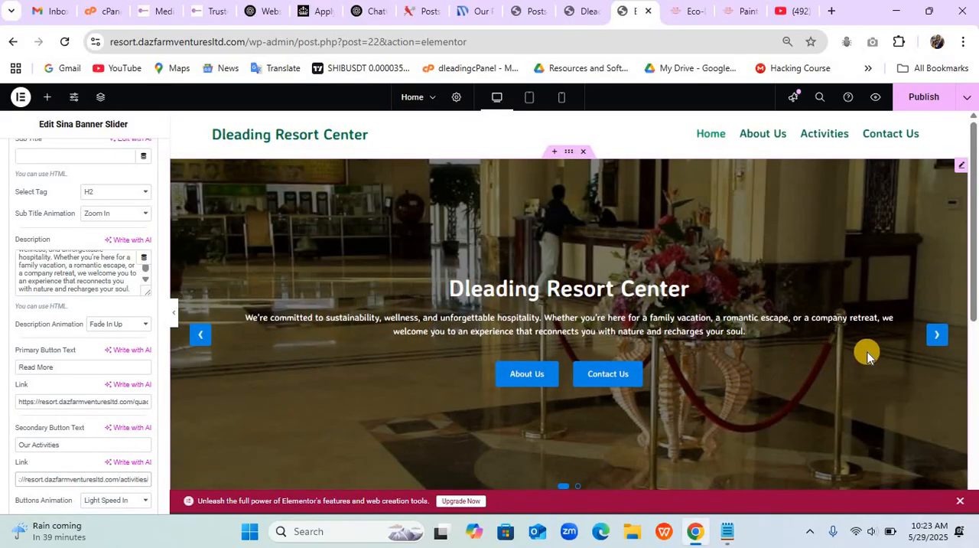
# - Preview the banner's second slide, check the slider in the mobile layout, and return to the desktop layout
pyautogui.click(935, 336)
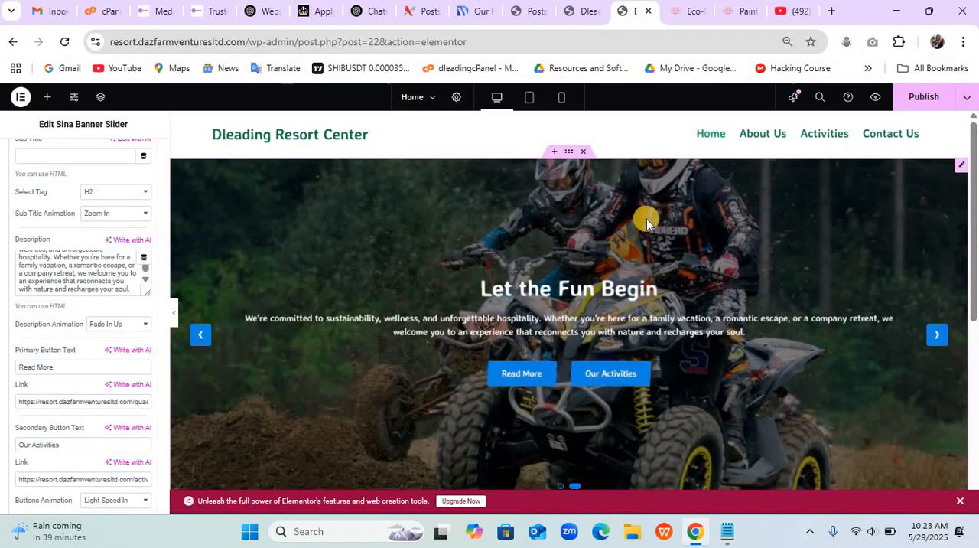
pyautogui.click(561, 98)
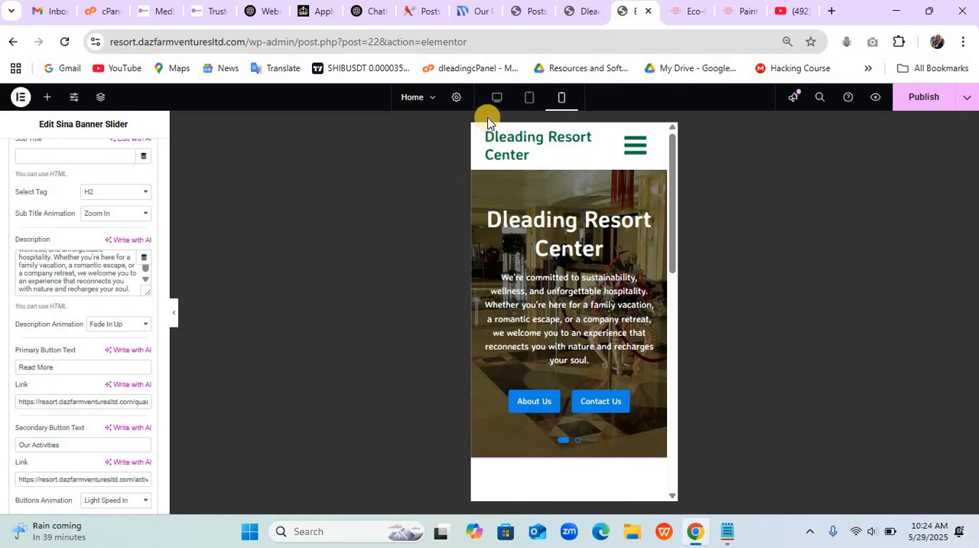
pyautogui.click(496, 98)
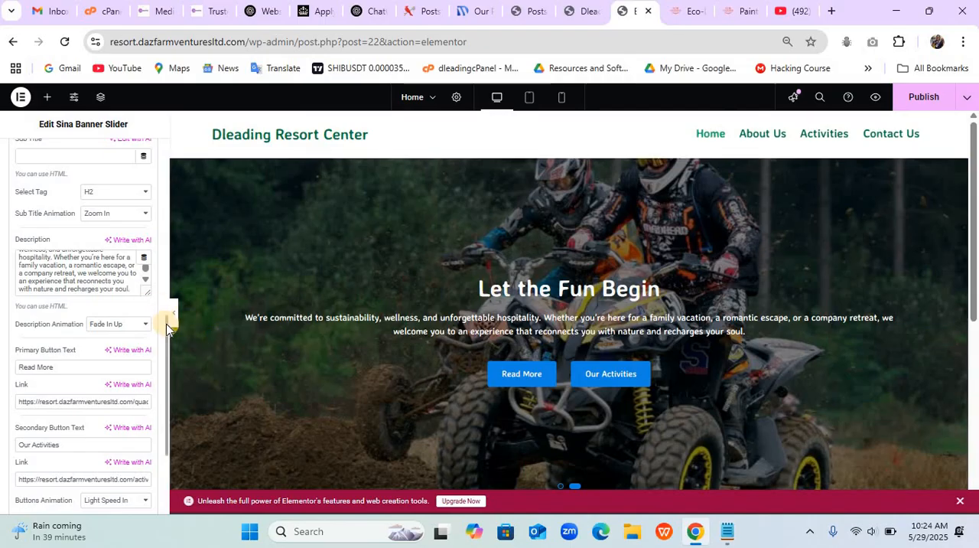
# - Review the banner's slider settings, including overlay, autoplay, pause on hover, infinity loop, dots and navigation
pyautogui.moveTo(164, 346); pyautogui.dragTo(162, 390)
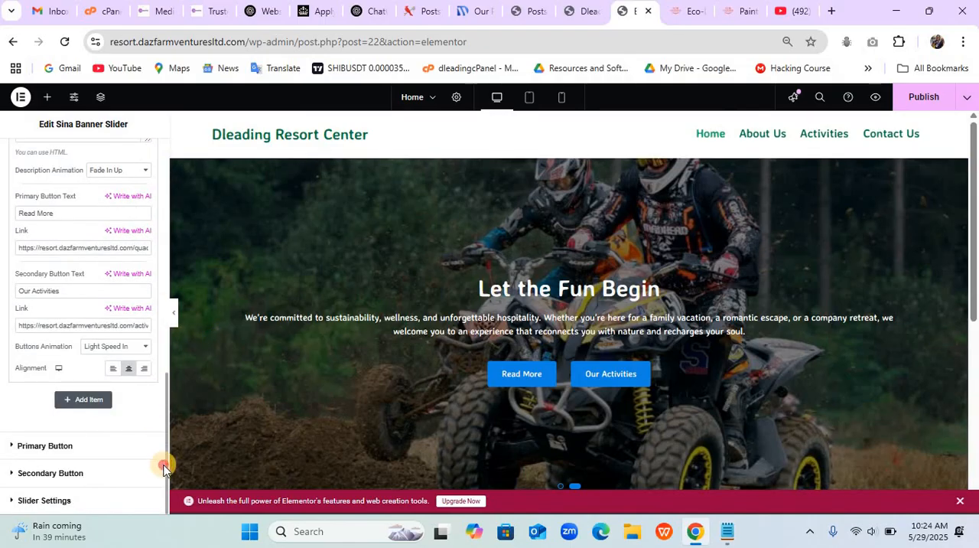
pyautogui.click(69, 500)
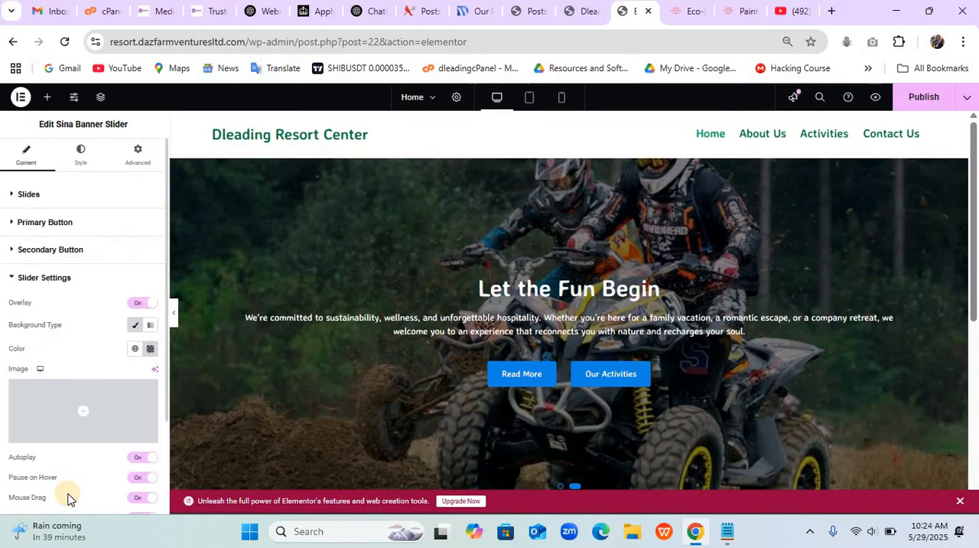
pyautogui.click(138, 459)
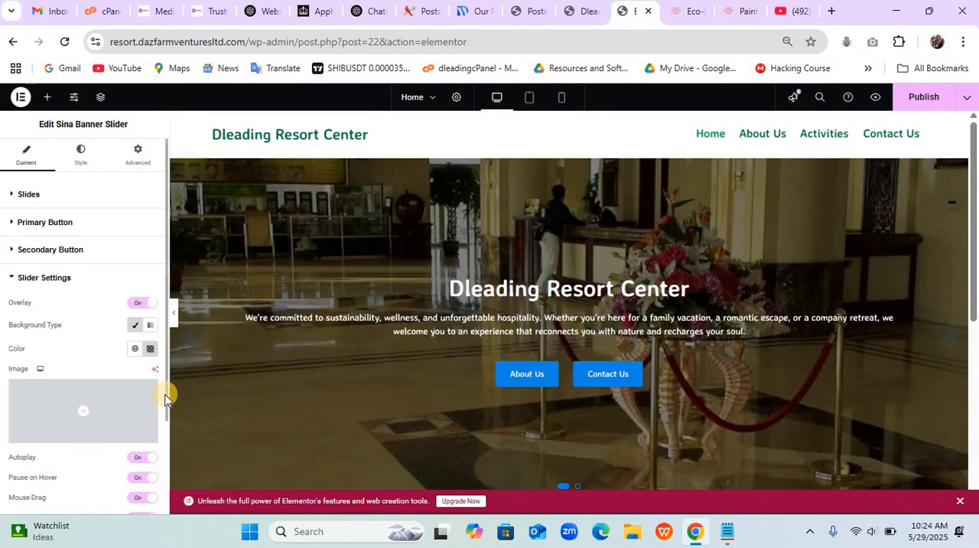
pyautogui.moveTo(166, 396); pyautogui.dragTo(163, 470)
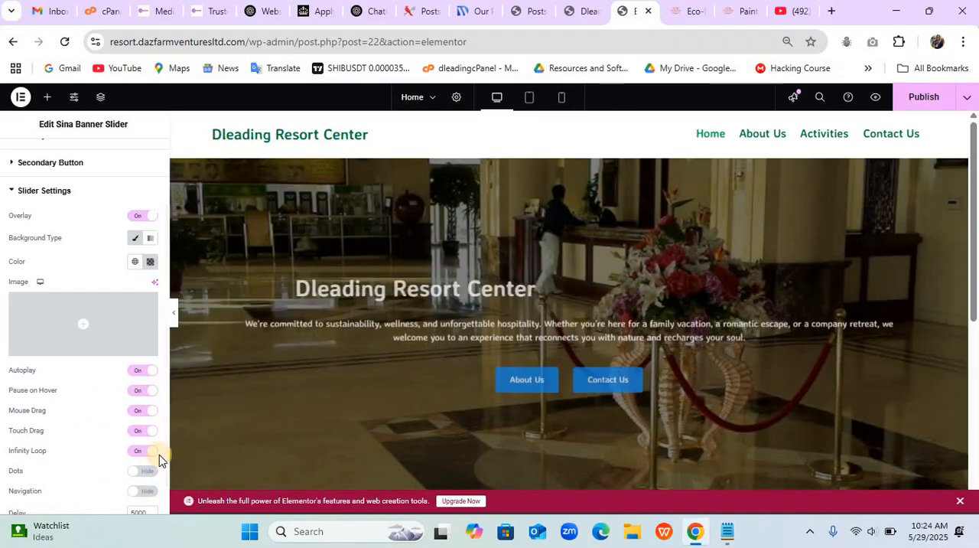
pyautogui.click(151, 451)
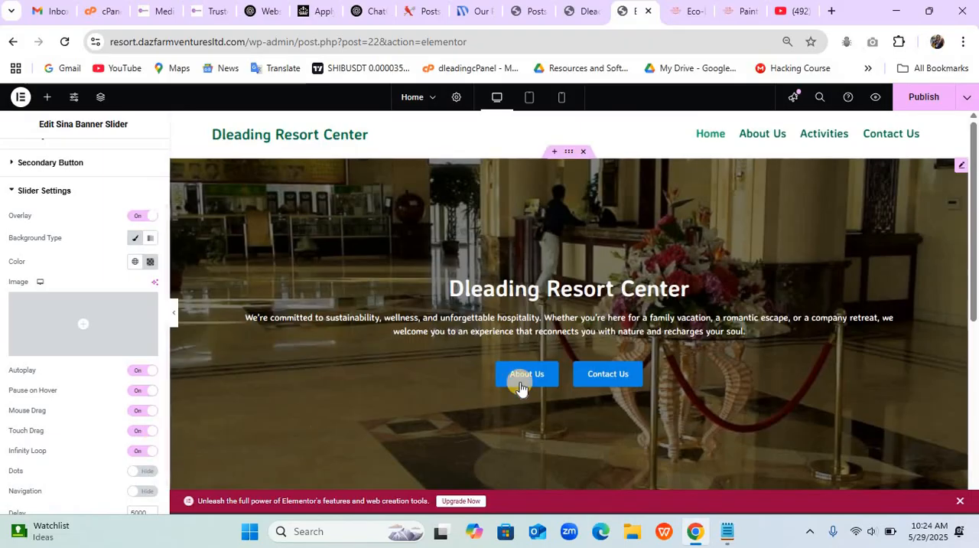
pyautogui.click(134, 215)
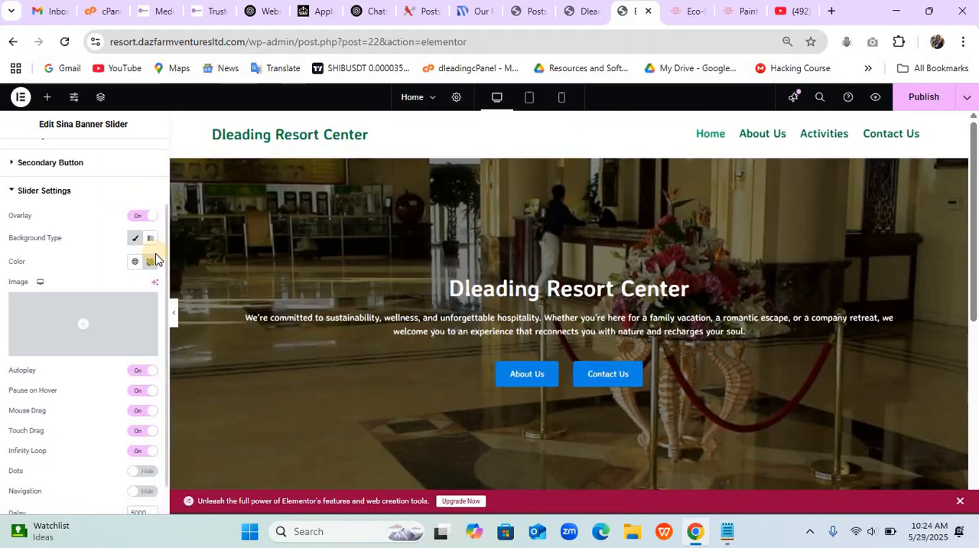
pyautogui.scroll(2, 166, 261)
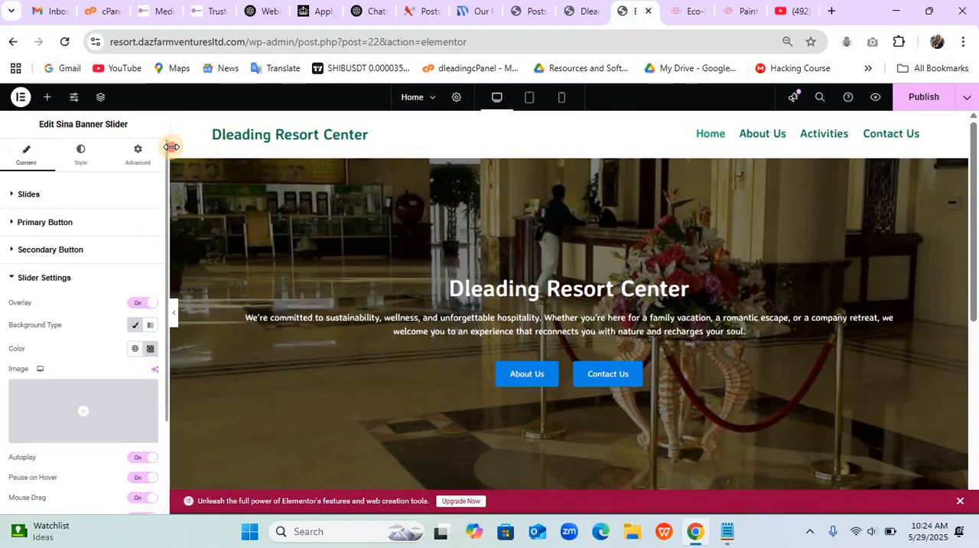
# - Set the banner's primary button background to a global color, trying Theme Accent - alt and settling on Theme Accent
pyautogui.click(89, 157)
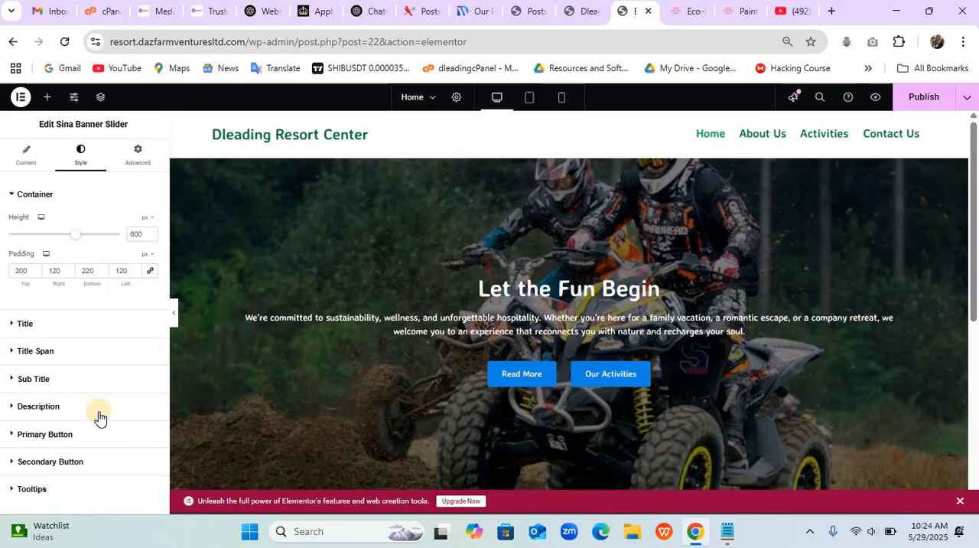
pyautogui.click(46, 435)
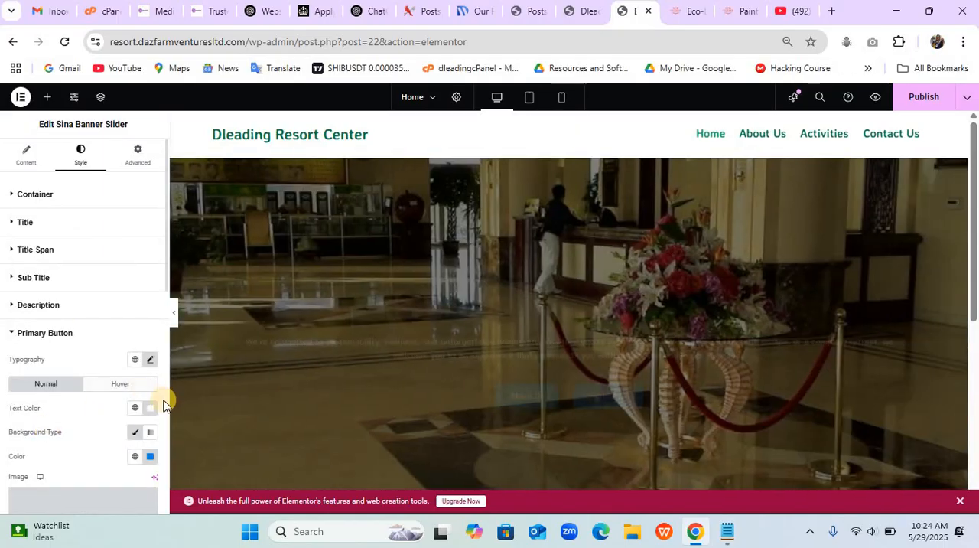
pyautogui.click(135, 457)
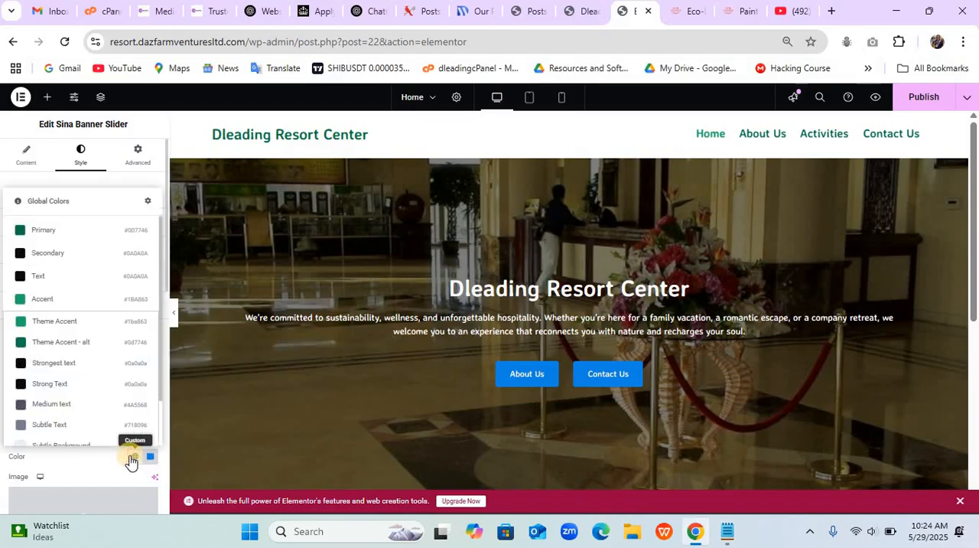
pyautogui.click(61, 351)
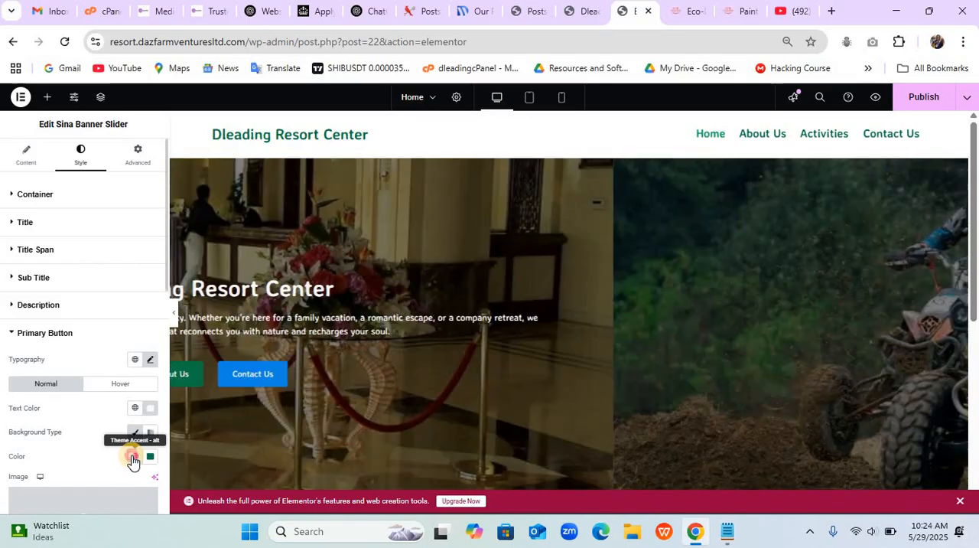
pyautogui.click(132, 457)
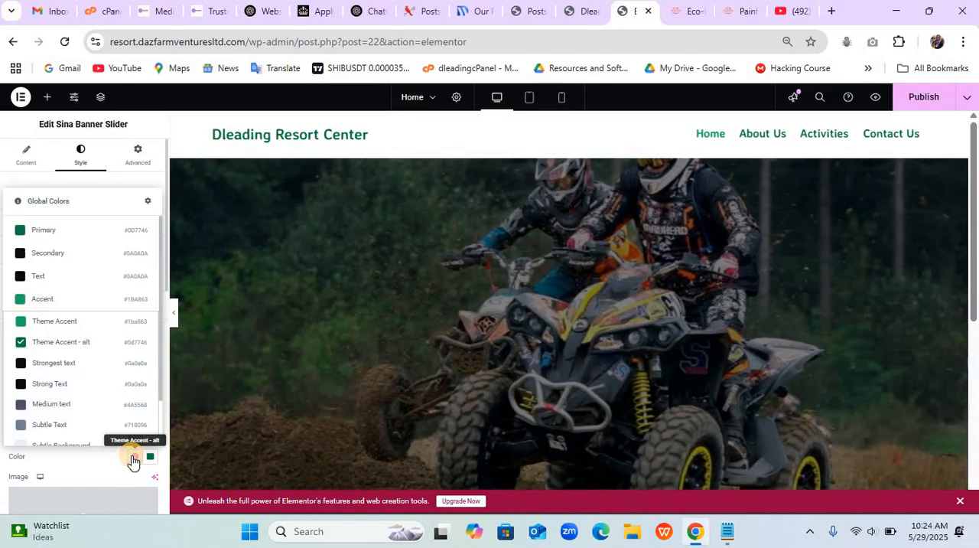
pyautogui.click(44, 325)
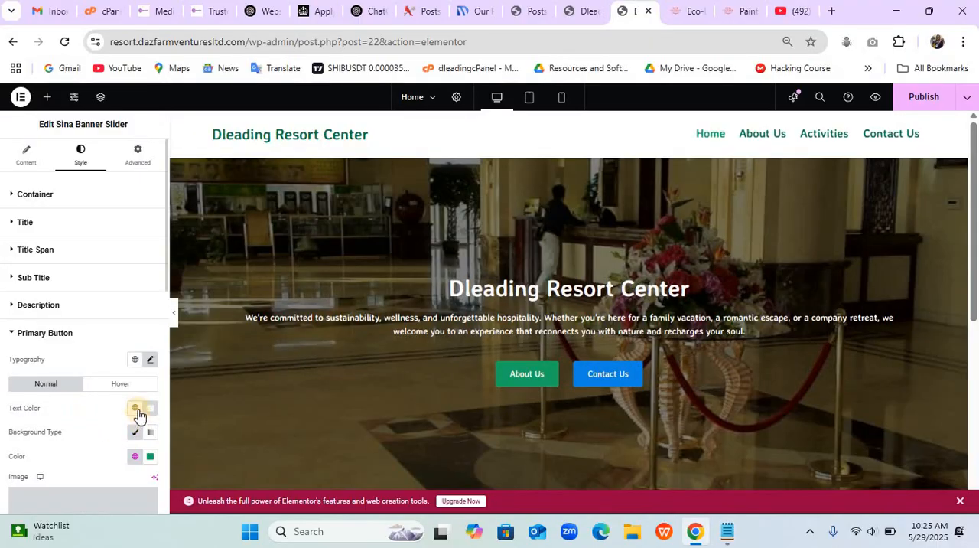
# - Set the primary button's font weight to 500 (Medium)
pyautogui.click(150, 360)
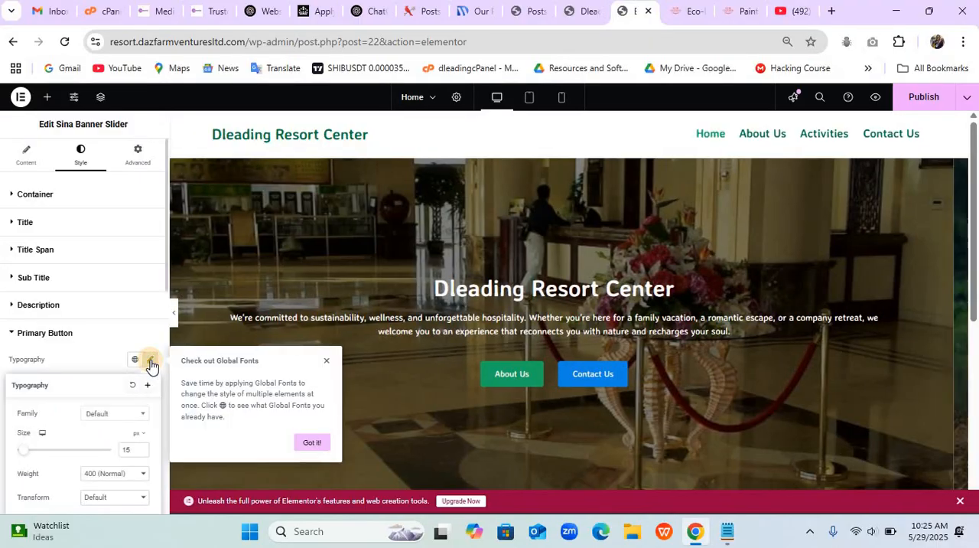
pyautogui.click(116, 474)
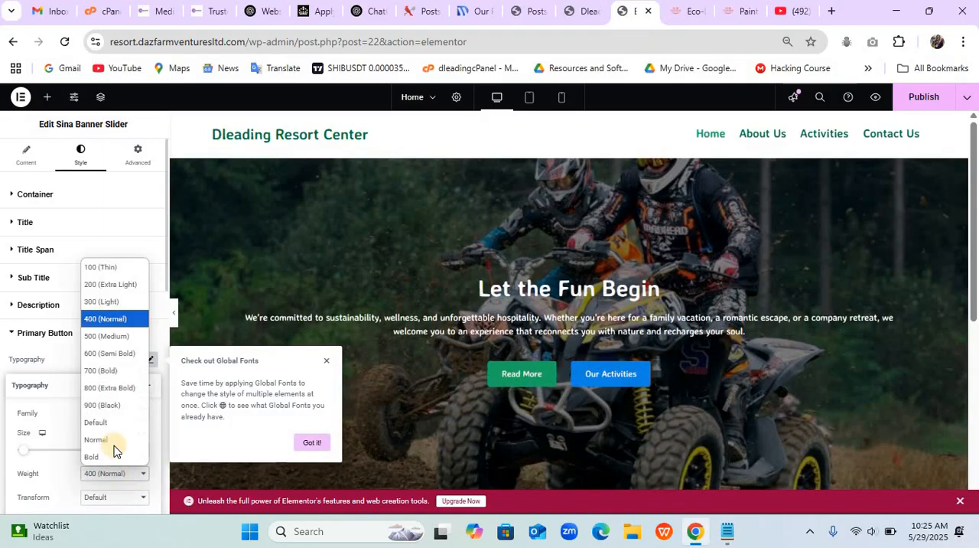
pyautogui.click(105, 337)
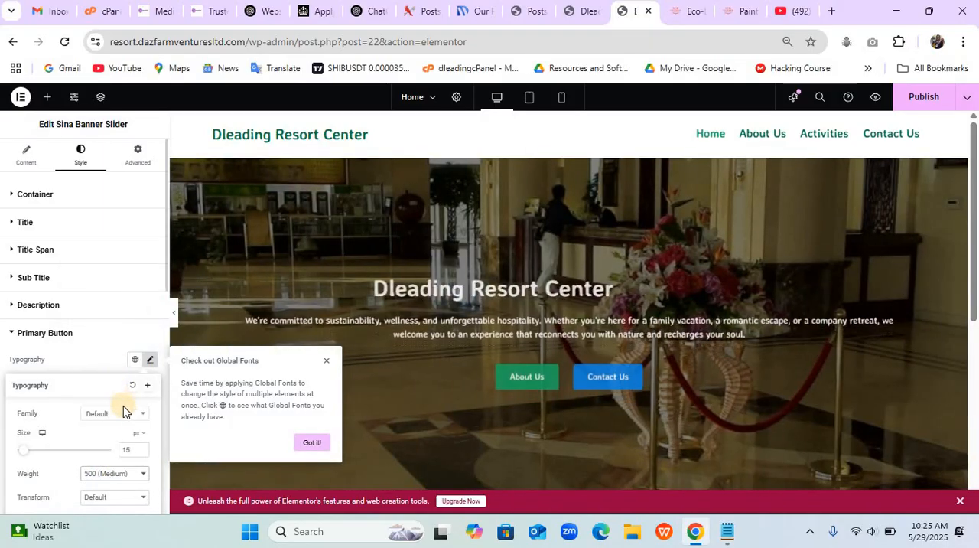
pyautogui.click(98, 343)
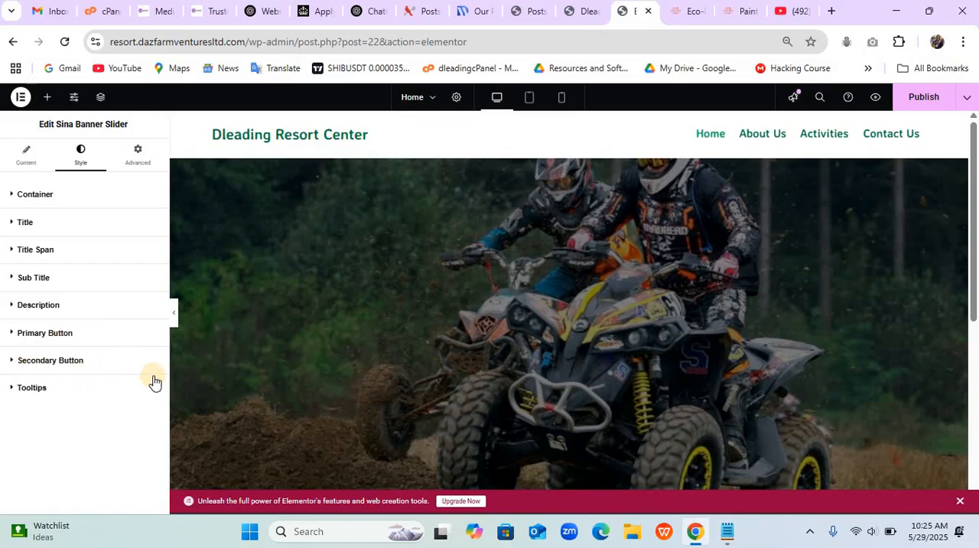
# - Round the primary button by setting its radius to 100 px on all corners
pyautogui.click(100, 333)
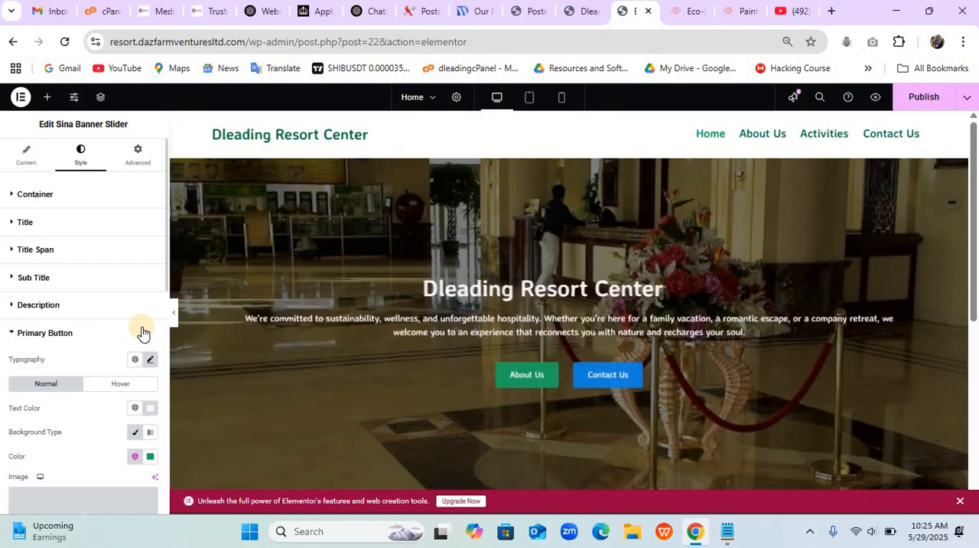
pyautogui.scroll(-4, 142, 332)
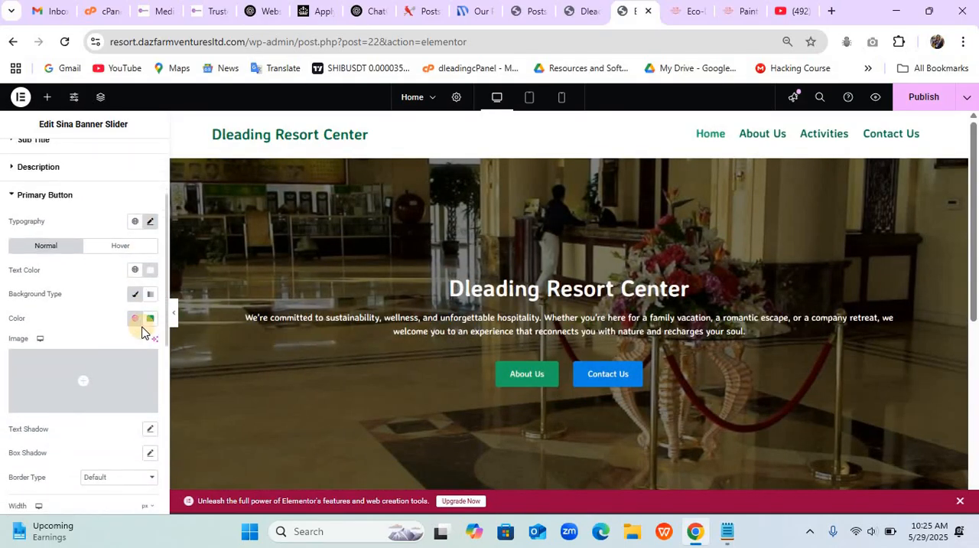
pyautogui.scroll(-1, 143, 329)
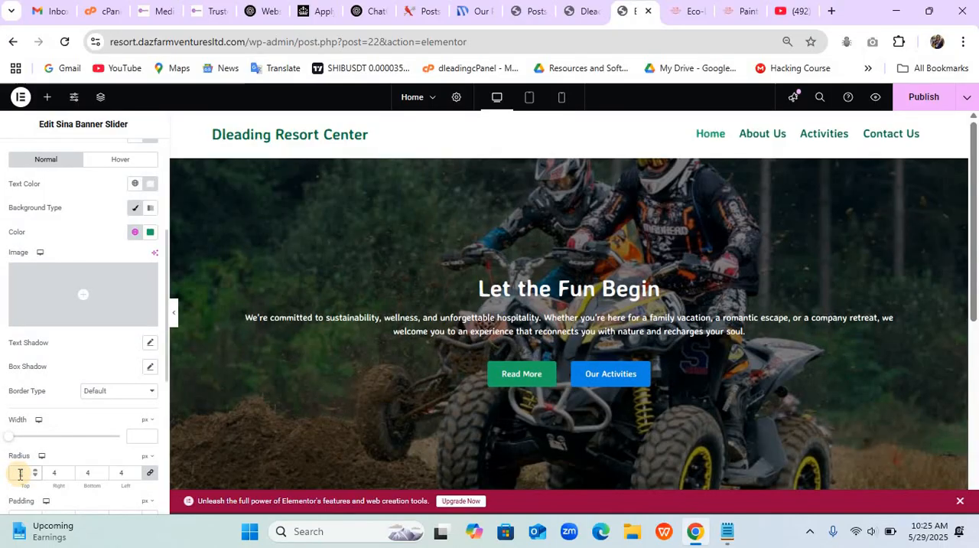
pyautogui.write('100')
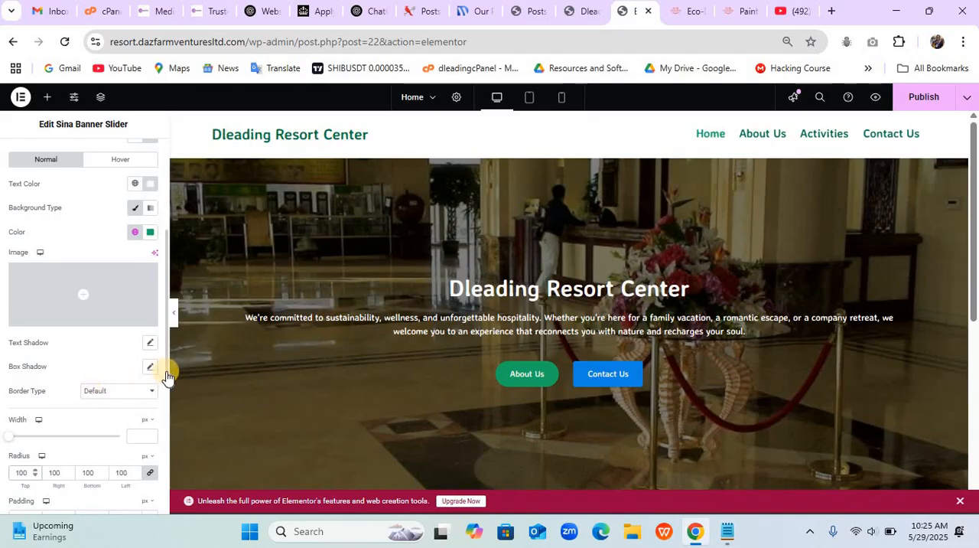
# - Set the secondary button's font weight to 500 (Medium)
pyautogui.click(167, 441)
pyautogui.click(167, 441)
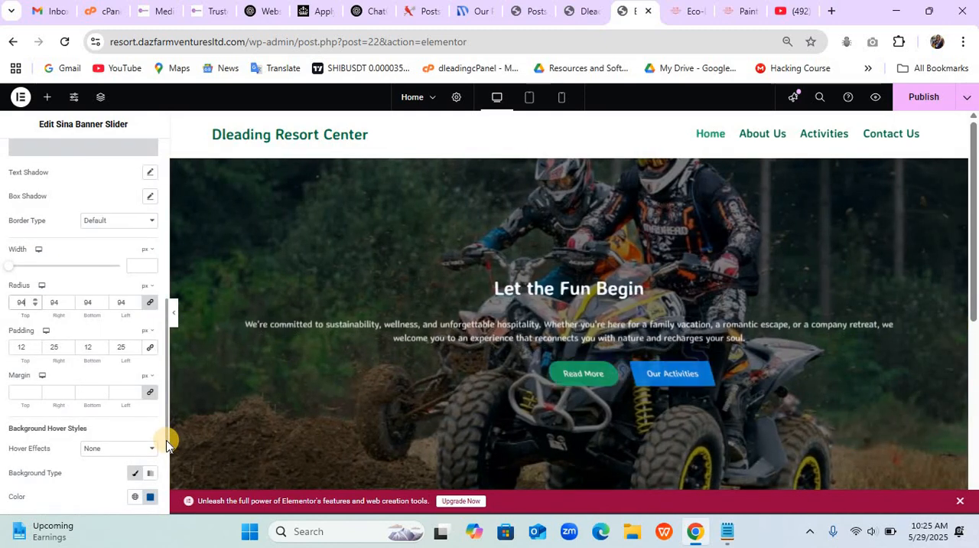
pyautogui.moveTo(165, 447); pyautogui.dragTo(158, 507)
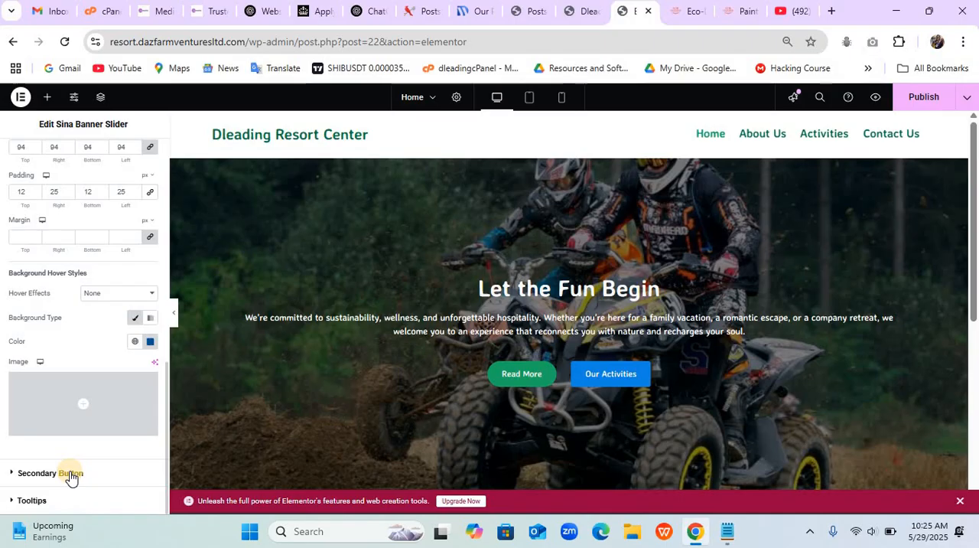
pyautogui.click(70, 474)
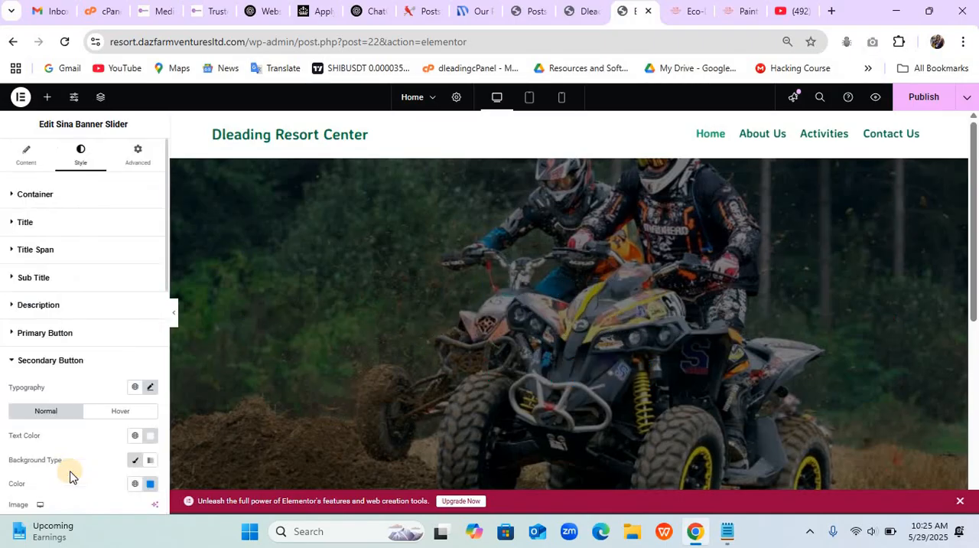
pyautogui.click(151, 388)
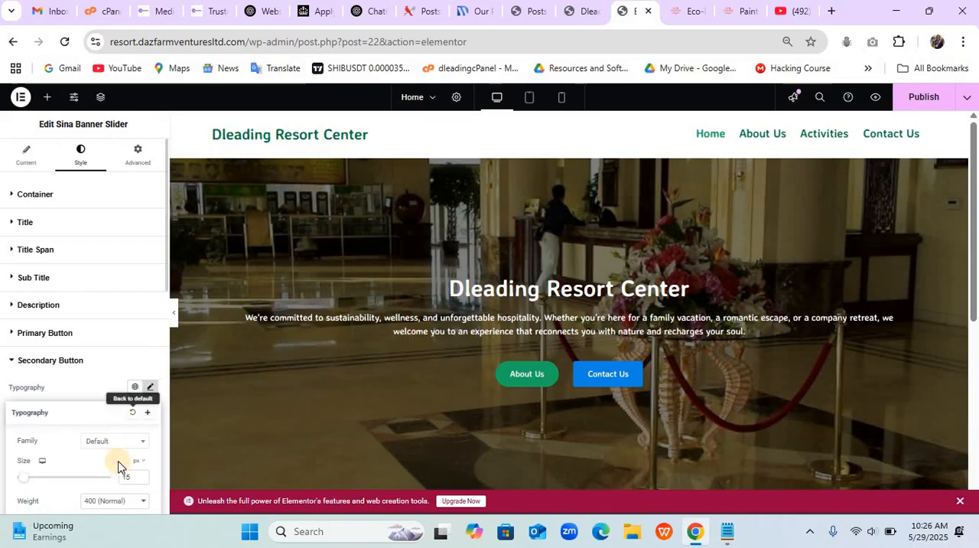
pyautogui.click(108, 501)
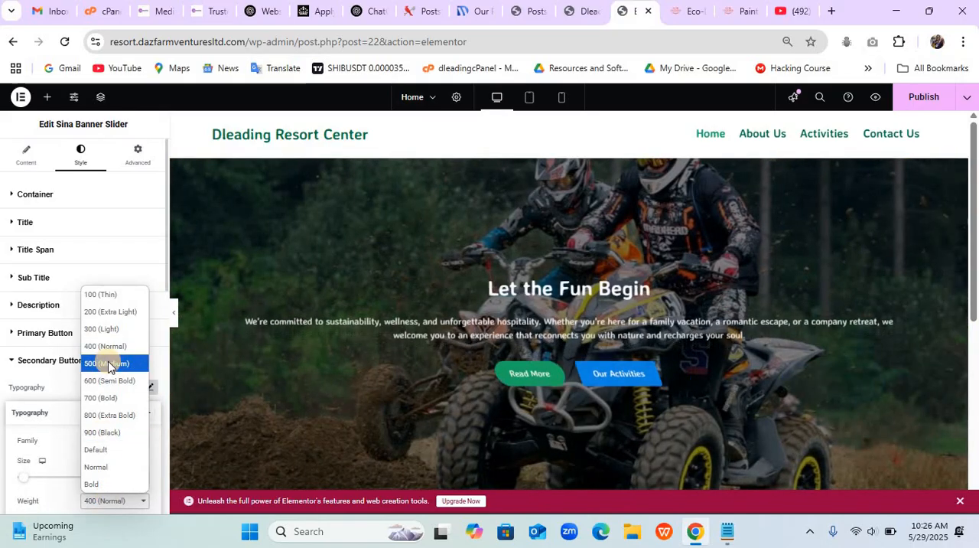
pyautogui.click(109, 364)
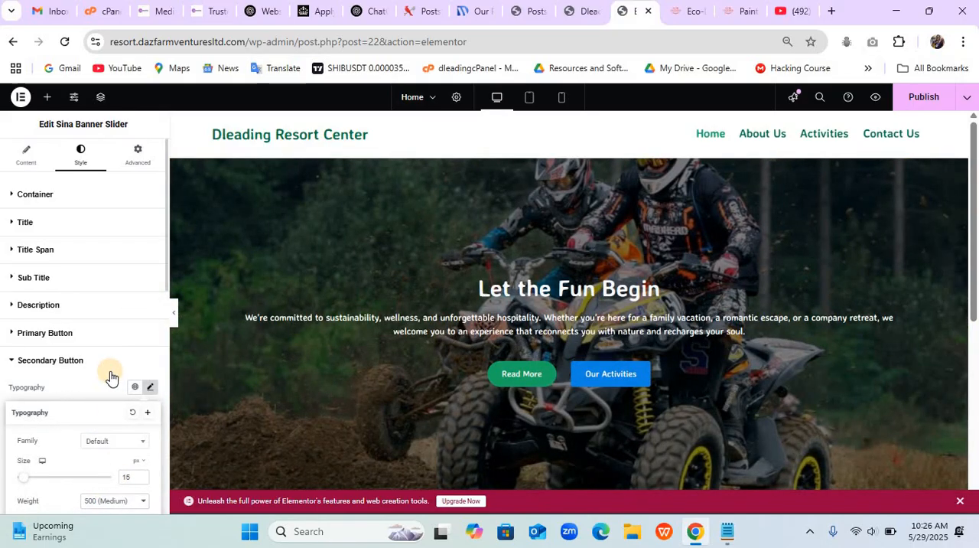
# - Set the secondary button's background color to the global color Theme Accent
pyautogui.click(105, 367)
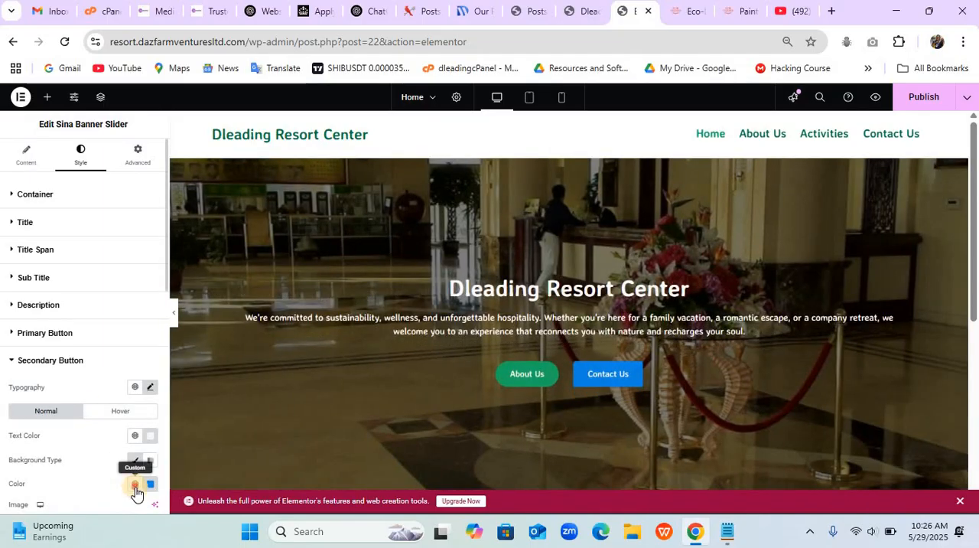
pyautogui.click(135, 484)
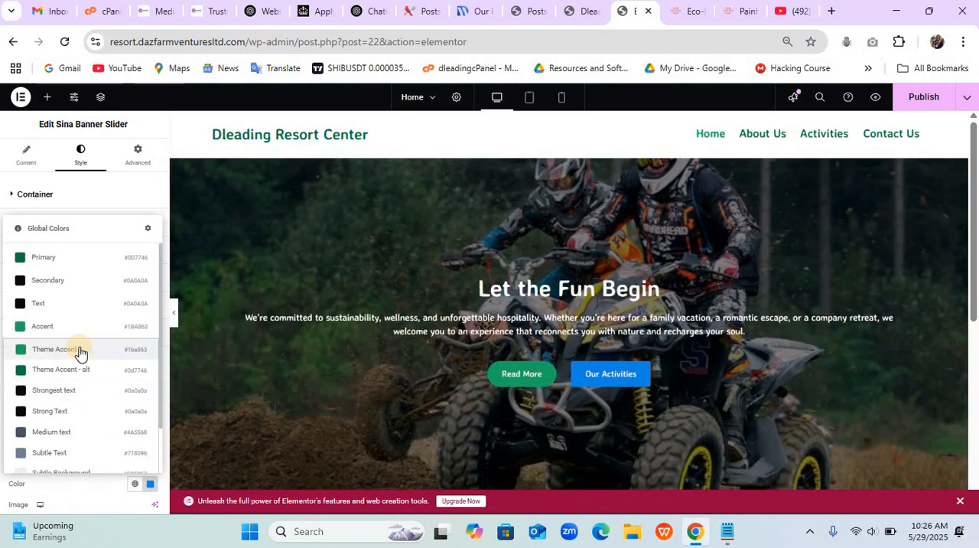
pyautogui.click(80, 352)
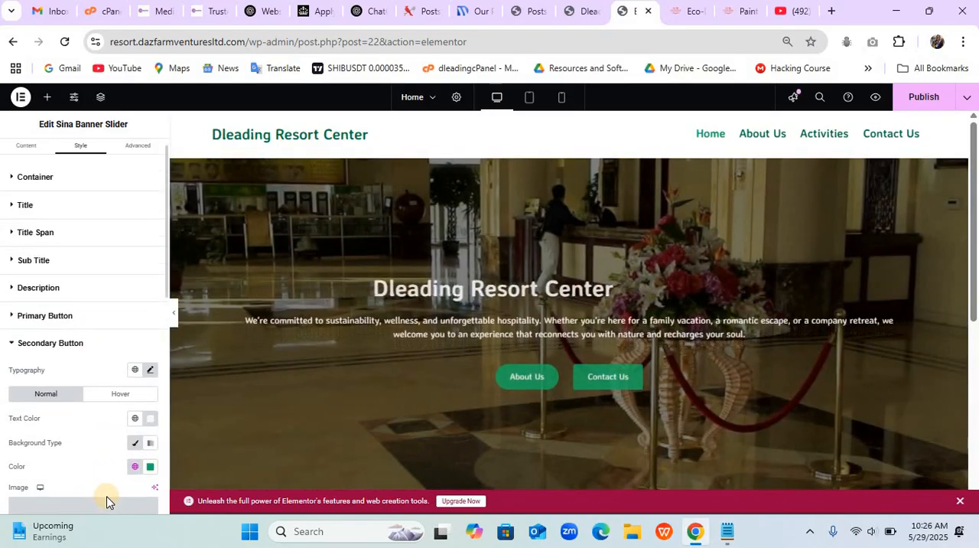
# - Round the banner's secondary button by setting its radius to 100 px on all corners
pyautogui.scroll(-2, 106, 502)
pyautogui.scroll(-2, 106, 502)
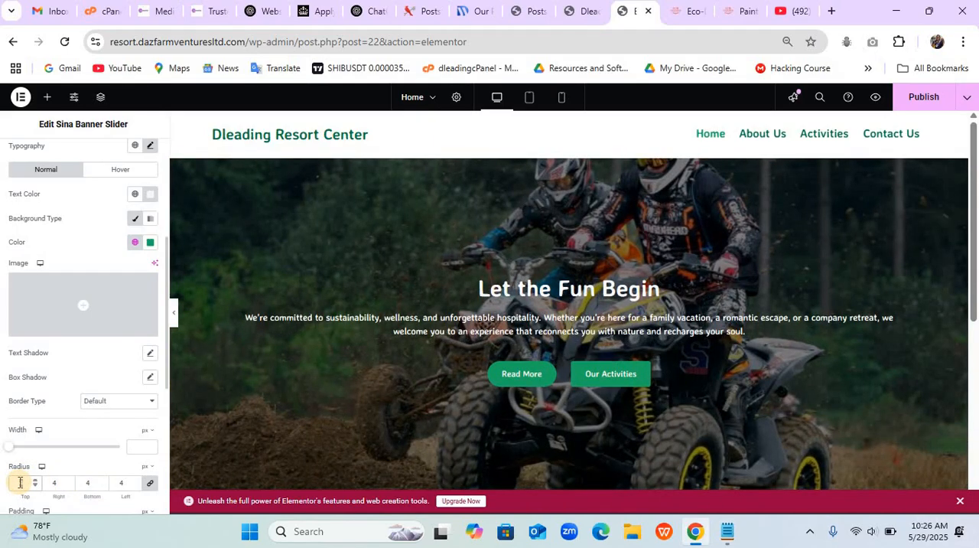
pyautogui.click(19, 482)
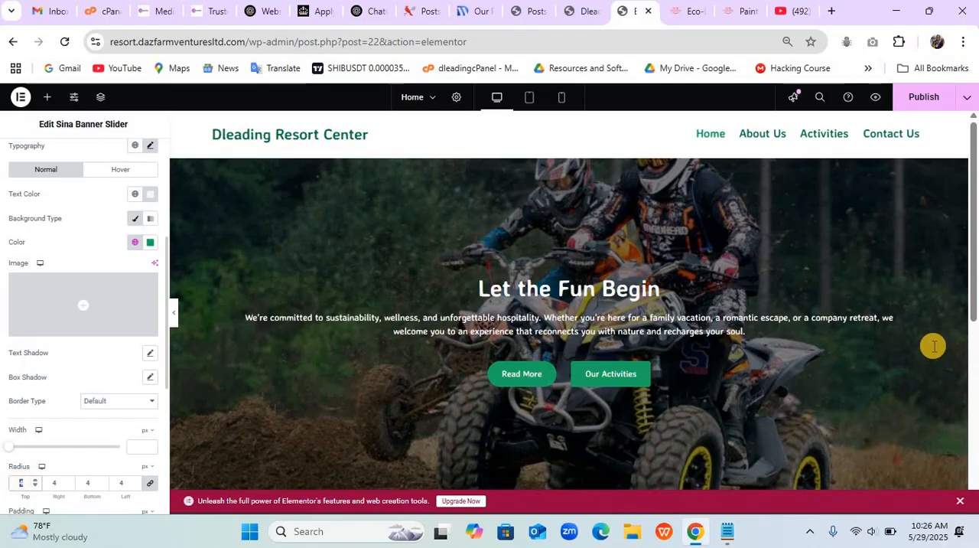
pyautogui.write('100')
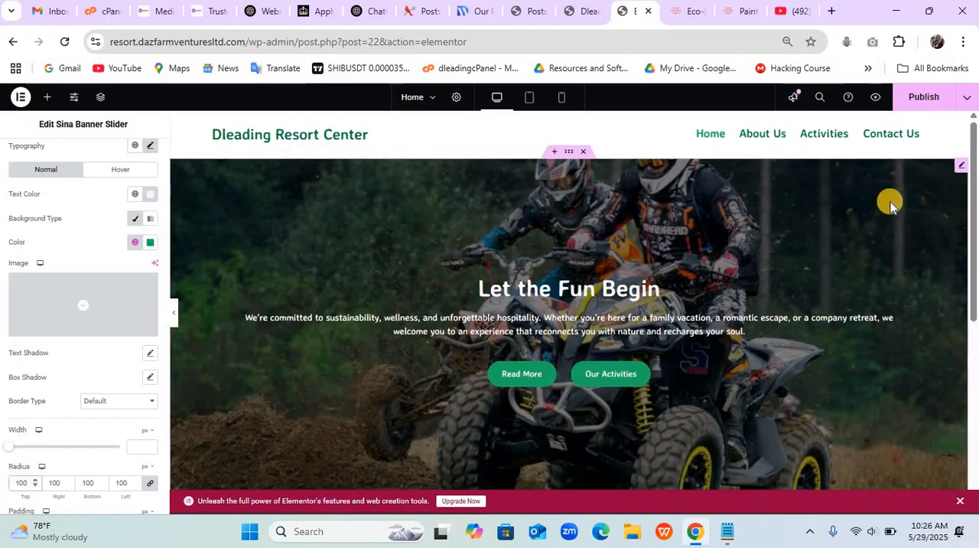
# - Publish the Home page changes and check the banner's buttons on the live site
pyautogui.click(912, 98)
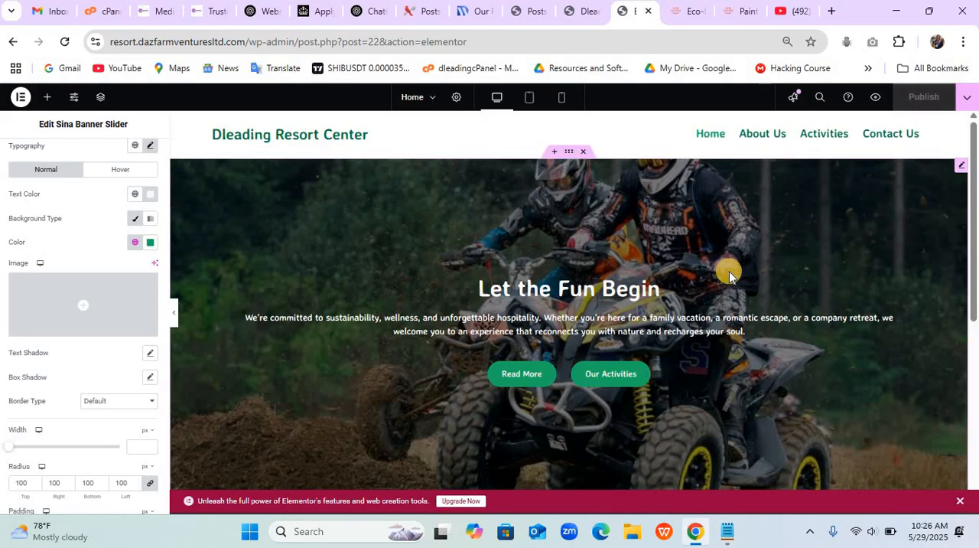
pyautogui.click(587, 12)
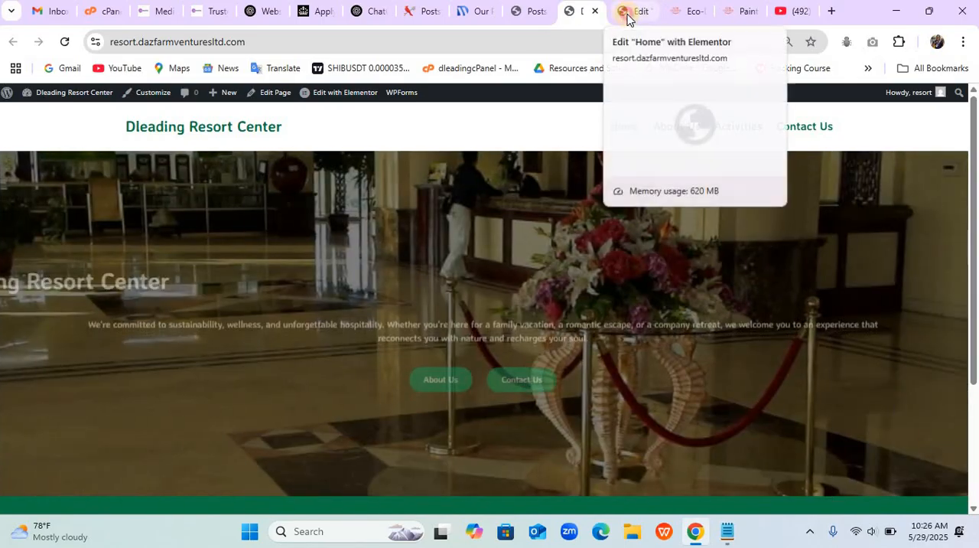
pyautogui.click(626, 13)
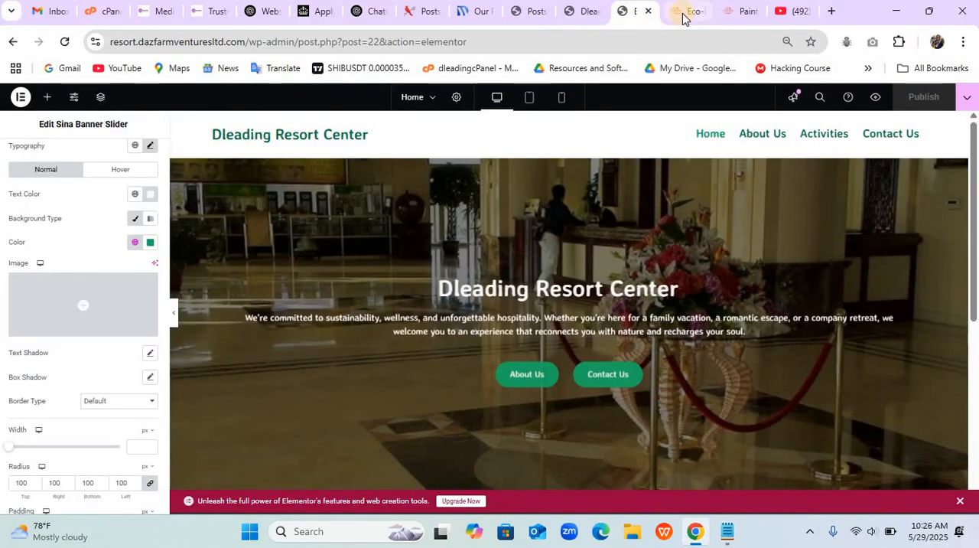
# - Following the Eco-Dazfarm example's activities section, add a single-column Flexbox container below the banner and center its justification and item alignment
pyautogui.click(686, 11)
pyautogui.scroll(-5, 589, 281)
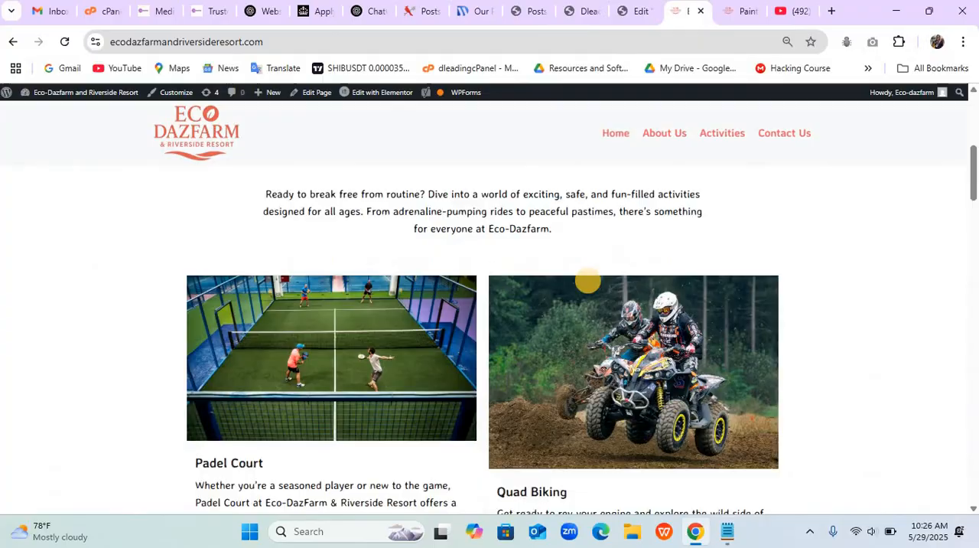
pyautogui.scroll(1, 588, 281)
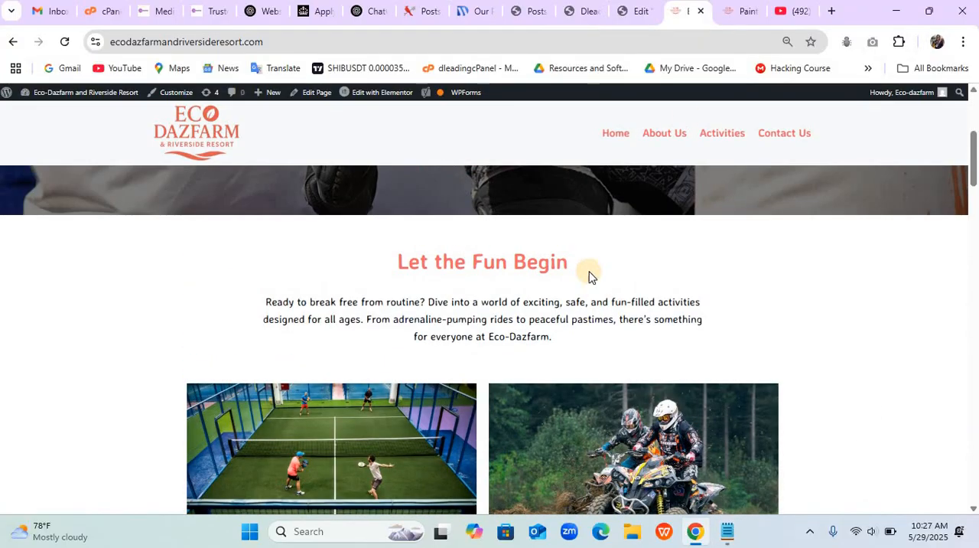
pyautogui.click(639, 12)
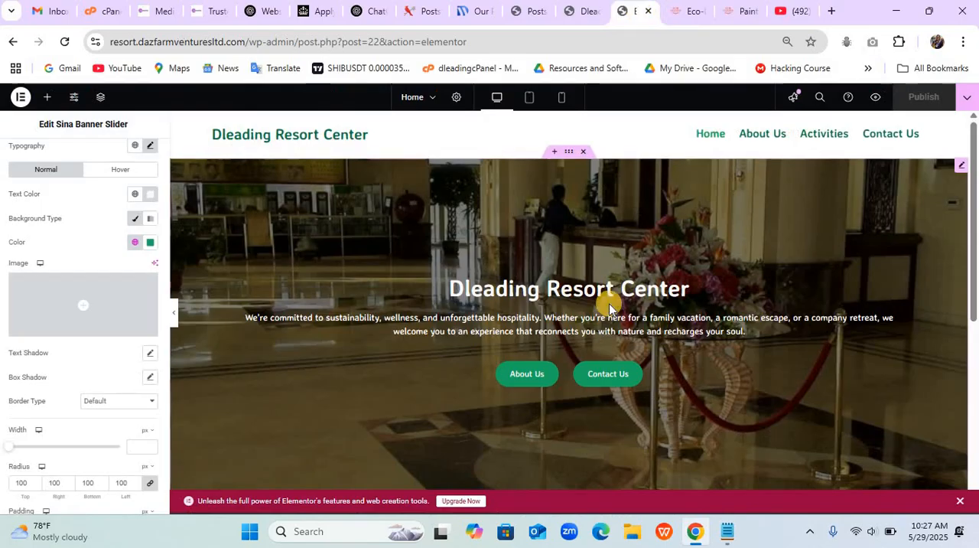
pyautogui.scroll(-4, 608, 310)
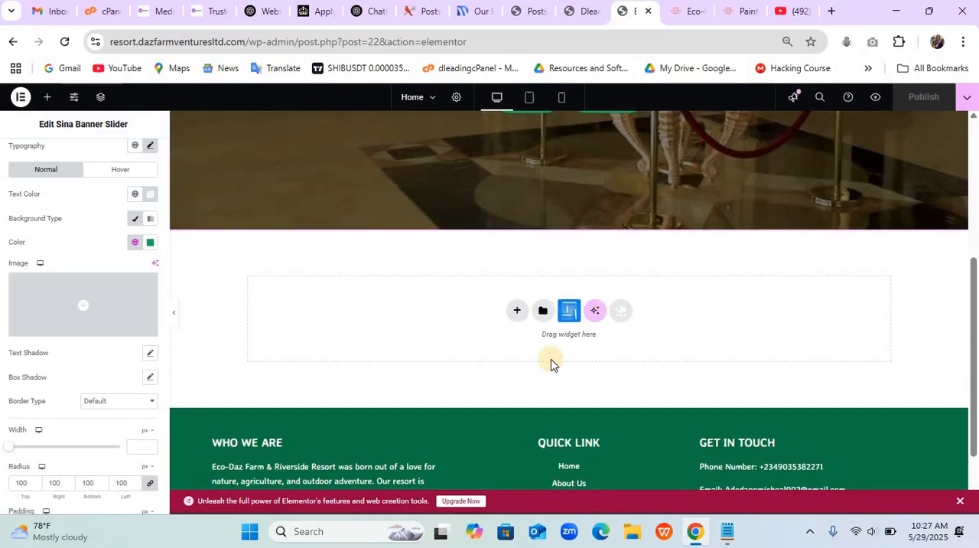
pyautogui.click(512, 316)
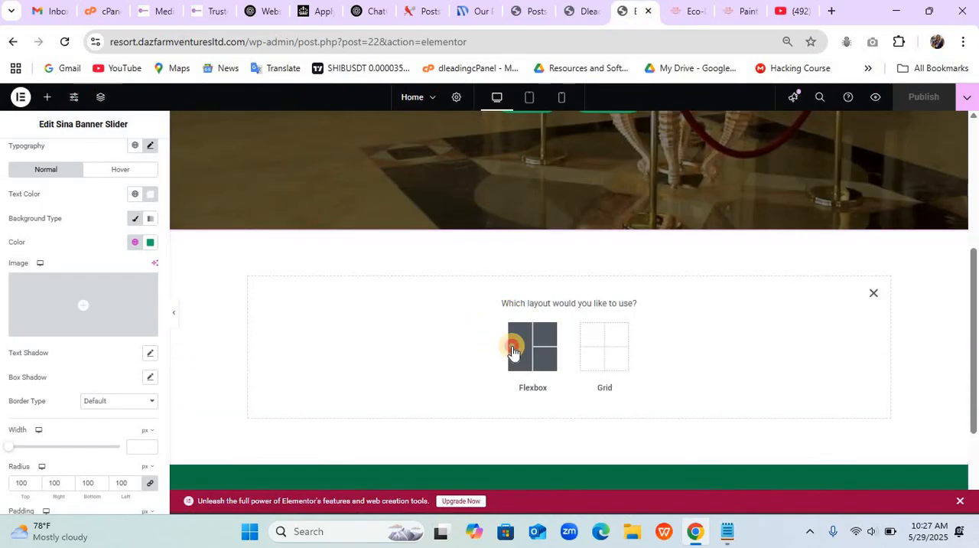
pyautogui.click(512, 346)
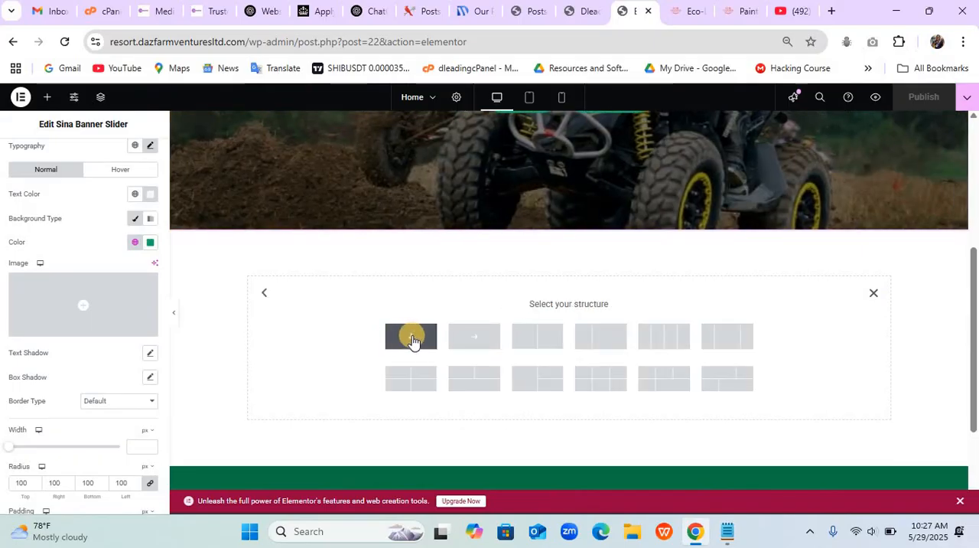
pyautogui.click(411, 339)
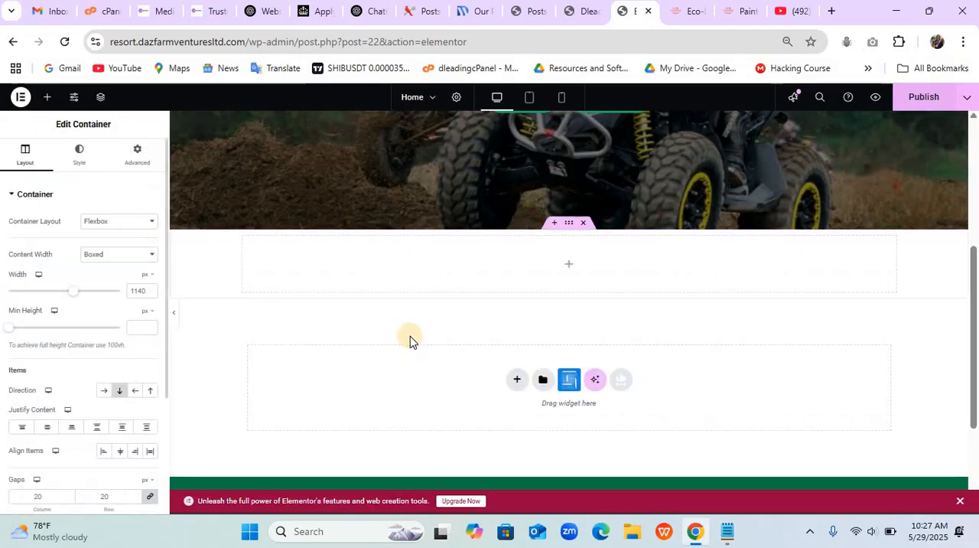
pyautogui.click(45, 429)
pyautogui.click(120, 451)
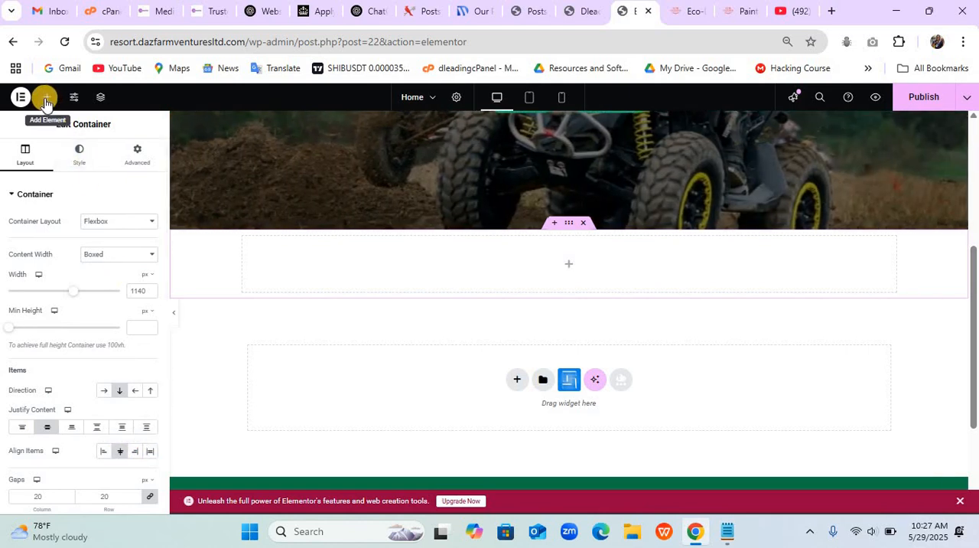
# - Nest a container inside the new section and duplicate it to get two stacked inner containers
pyautogui.click(46, 99)
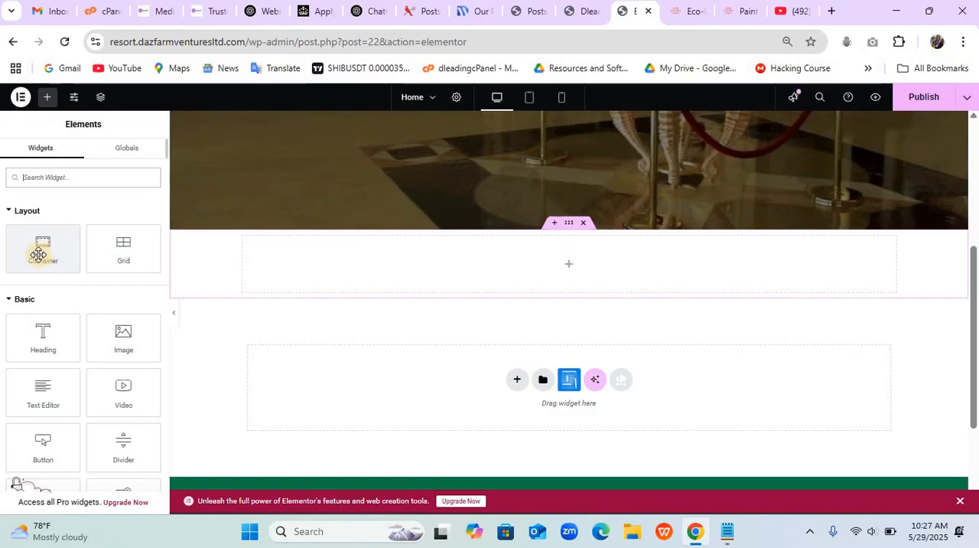
pyautogui.moveTo(38, 255); pyautogui.dragTo(247, 266)
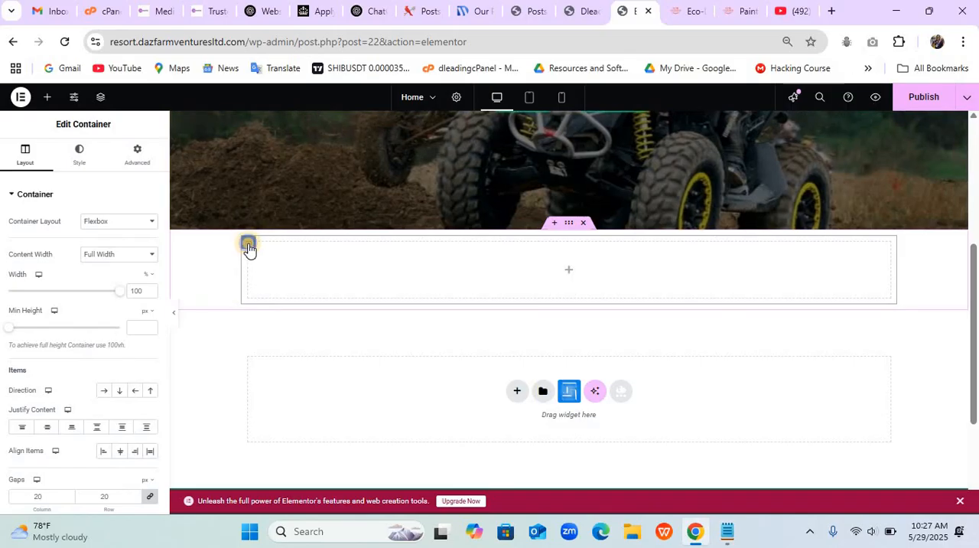
pyautogui.rightClick(248, 247)
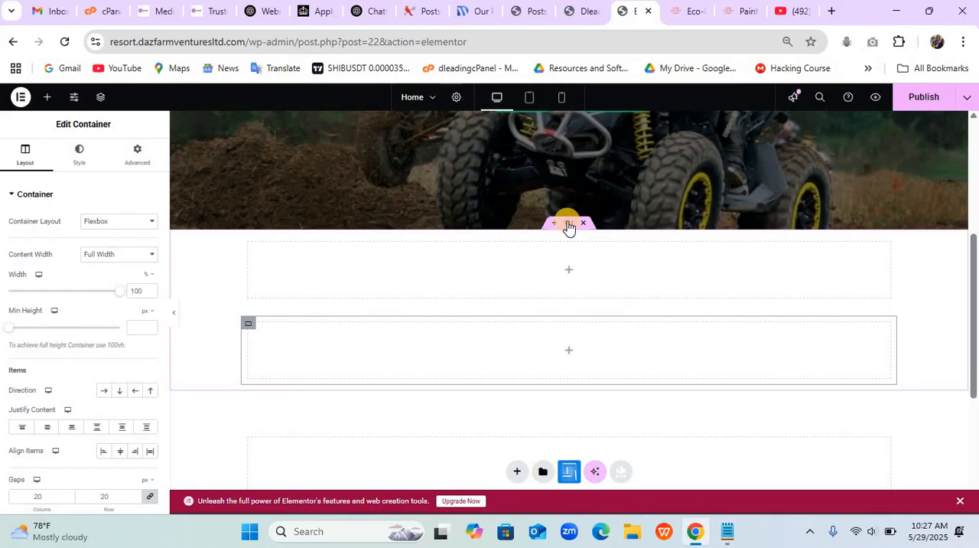
# - Unlink the outer container's padding values and set the top and bottom padding to 70 px
pyautogui.click(569, 225)
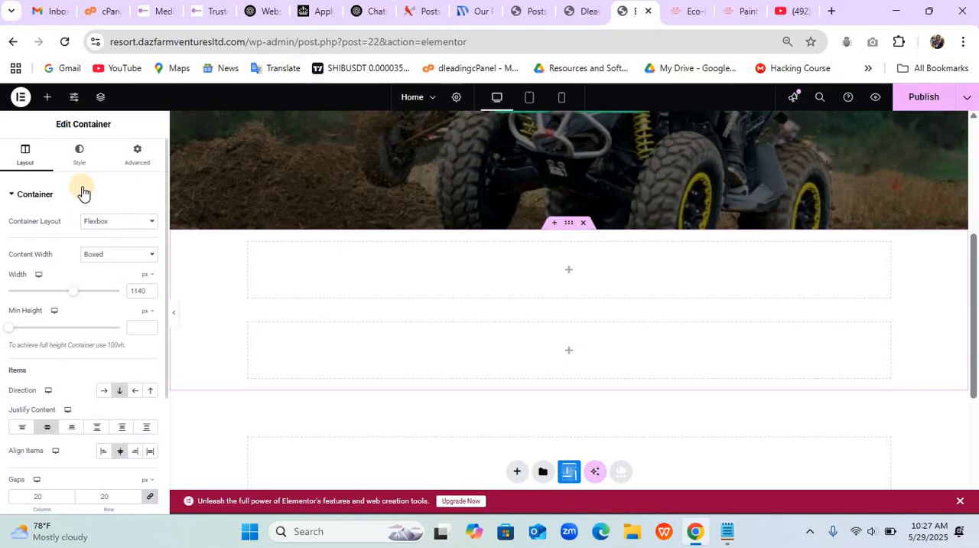
pyautogui.click(137, 165)
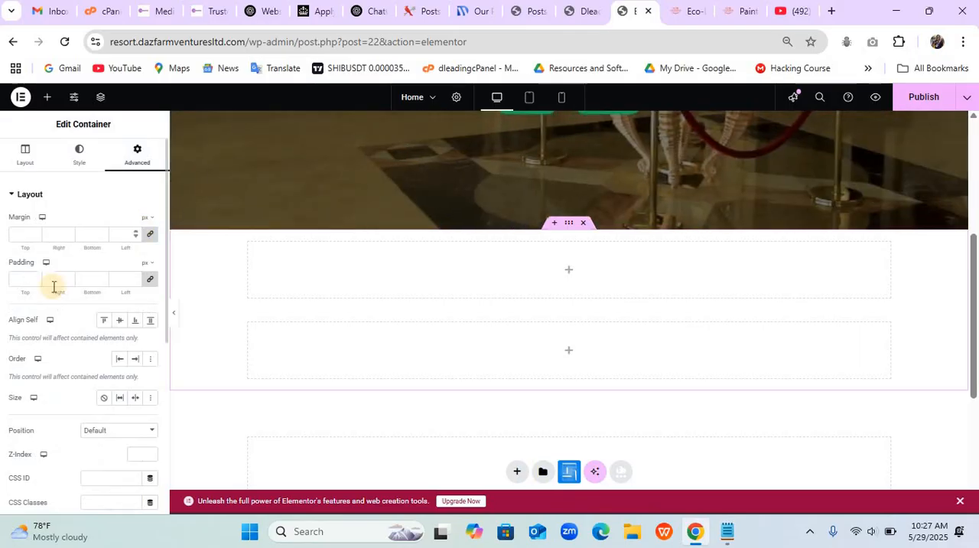
pyautogui.click(150, 283)
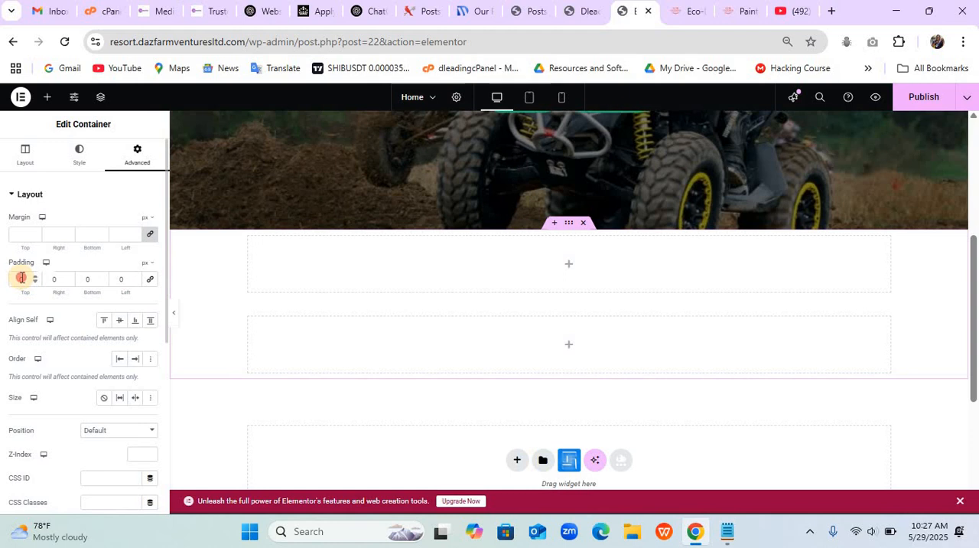
pyautogui.write('50')
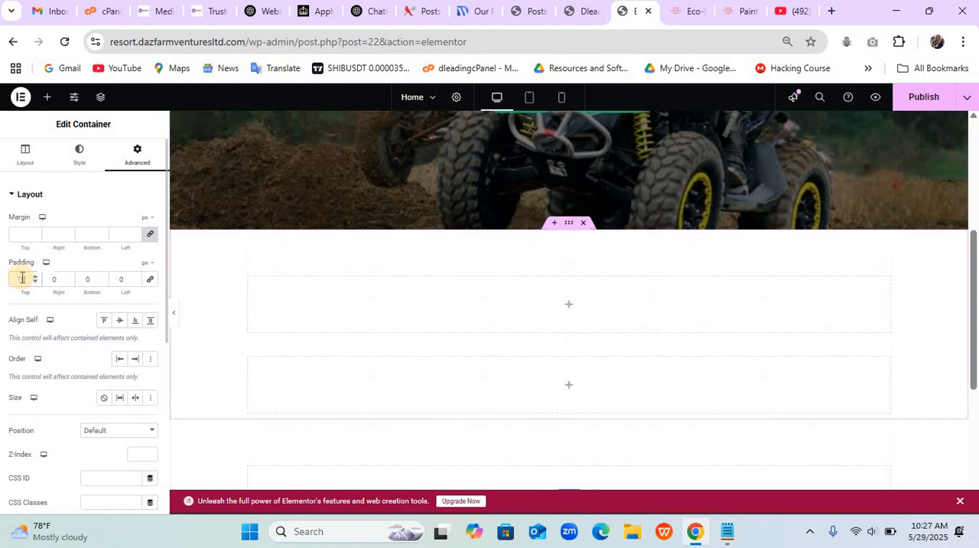
pyautogui.click(85, 282)
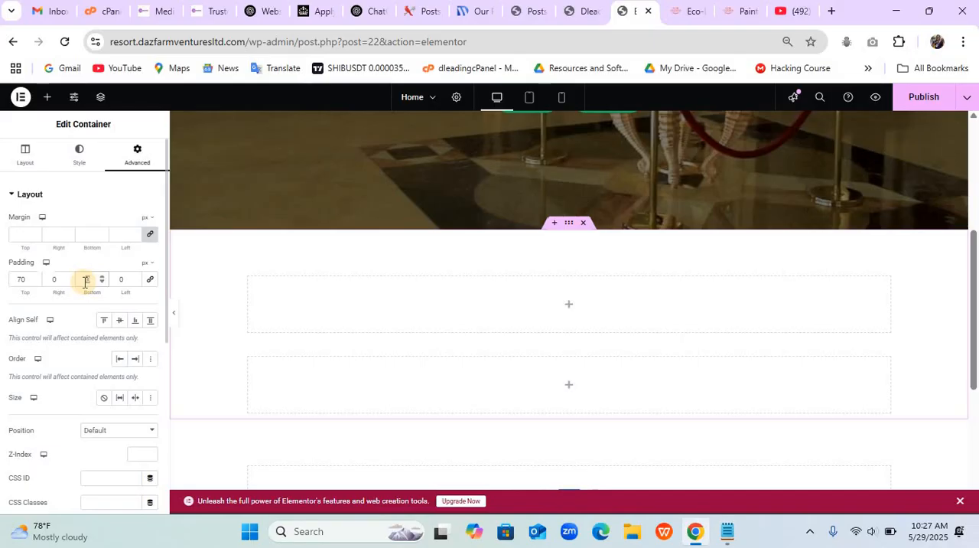
pyautogui.write('70')
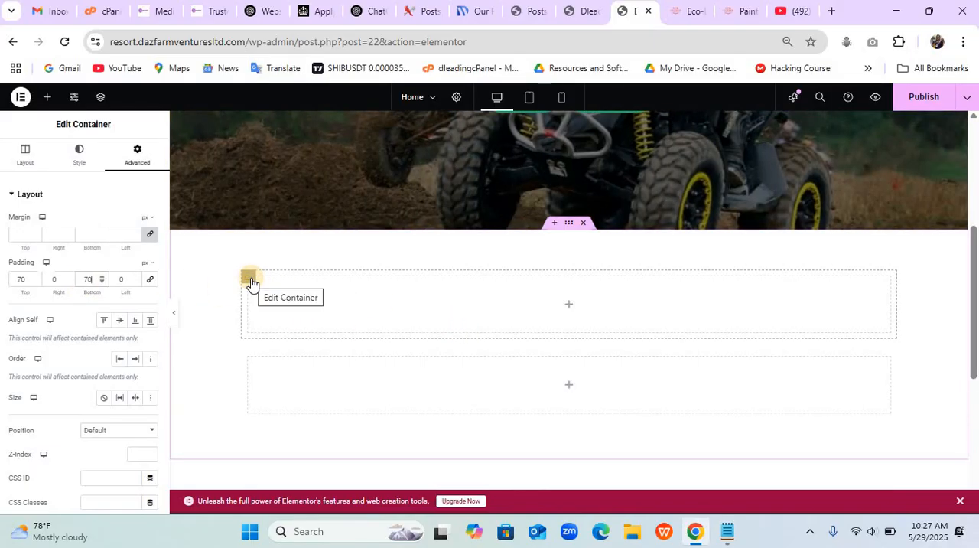
# - Set the upper inner container's width to 75%
pyautogui.click(251, 281)
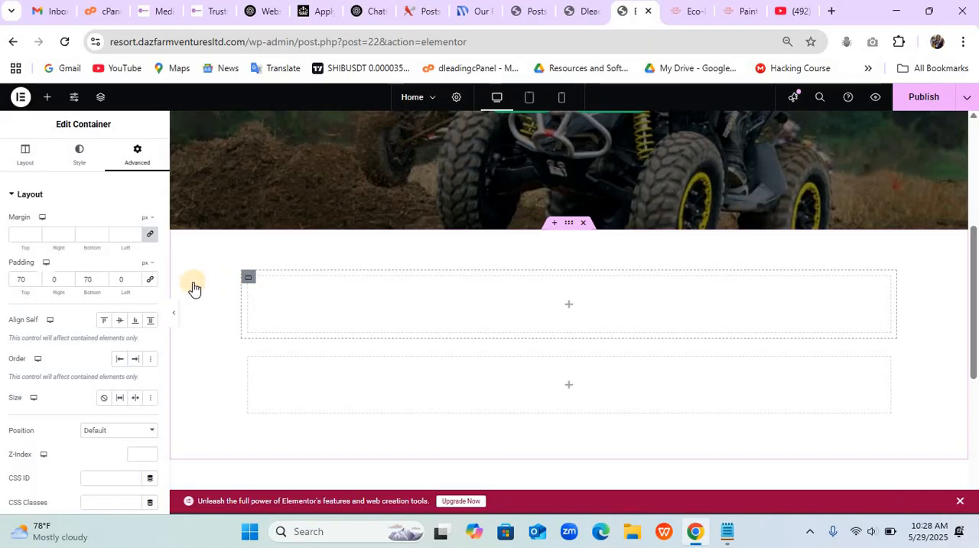
pyautogui.click(253, 280)
pyautogui.doubleClick(137, 289)
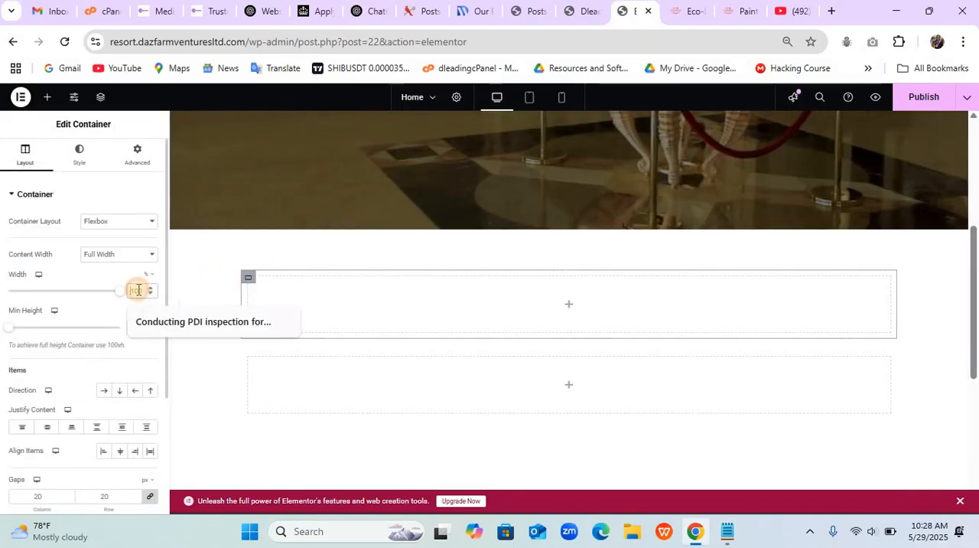
pyautogui.write('75')
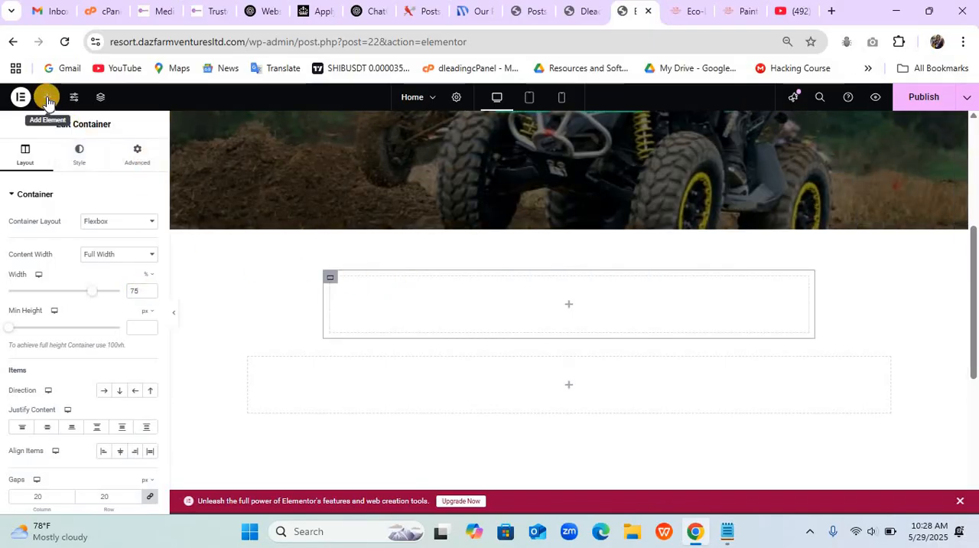
# - Add a Heading widget to the upper inner container and a Text Editor widget beneath it
pyautogui.click(48, 98)
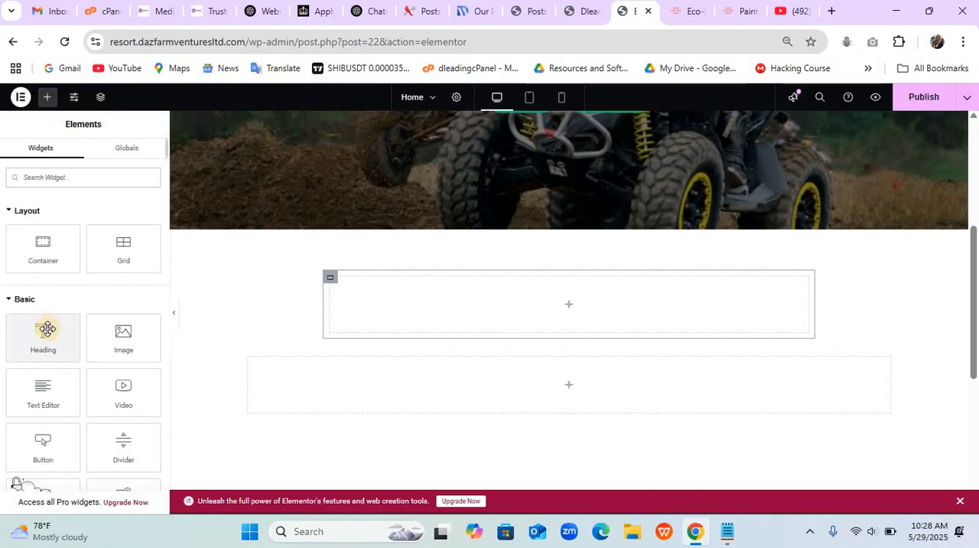
pyautogui.moveTo(46, 330); pyautogui.dragTo(391, 301)
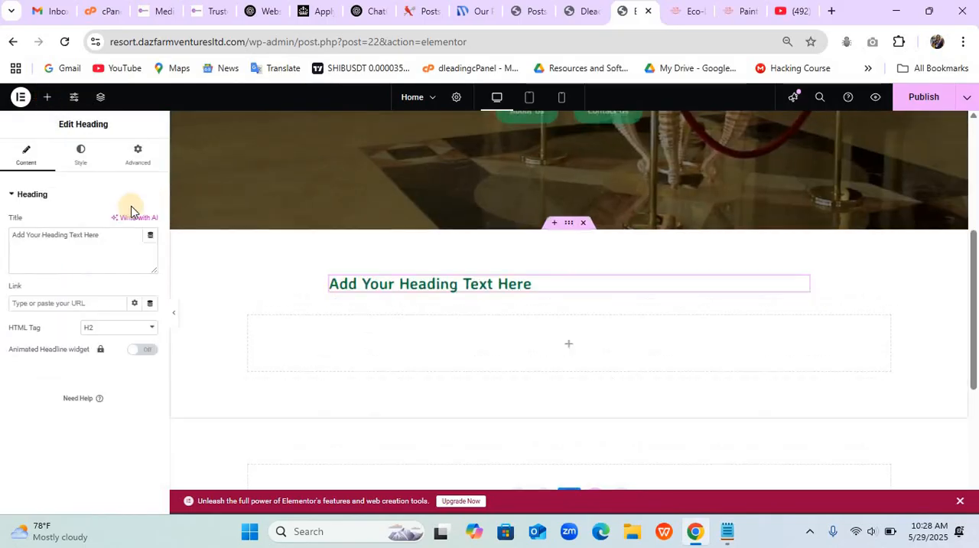
pyautogui.click(46, 100)
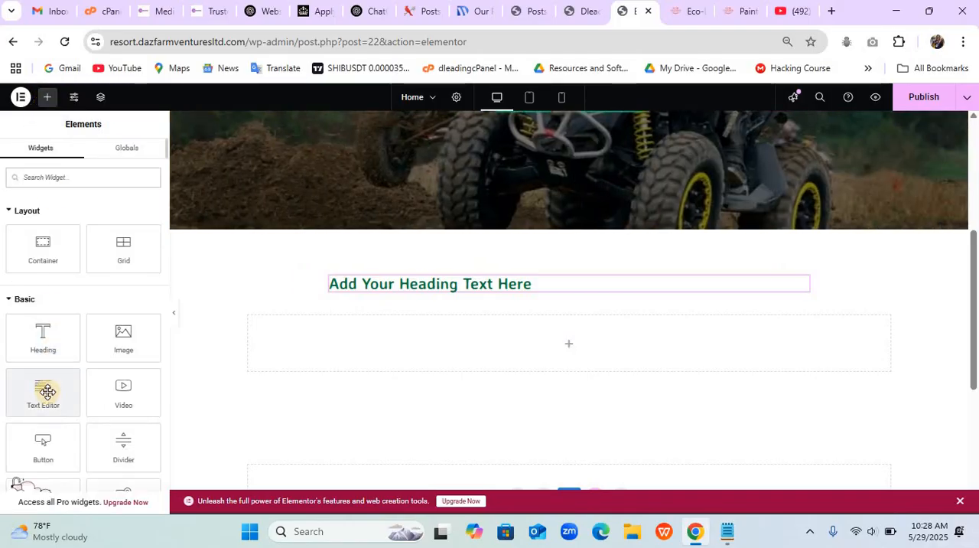
pyautogui.moveTo(47, 392); pyautogui.dragTo(416, 295)
pyautogui.moveTo(415, 289); pyautogui.dragTo(415, 293)
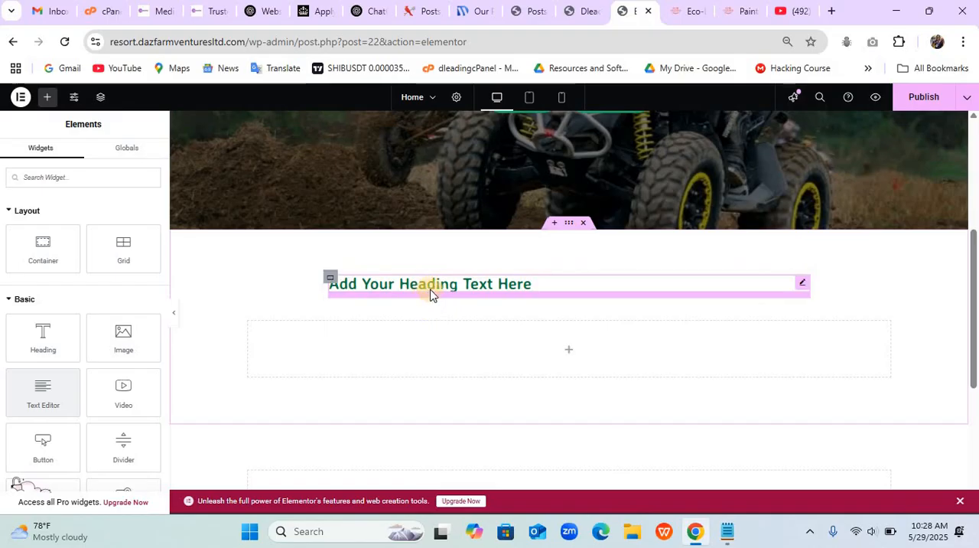
pyautogui.click(46, 382)
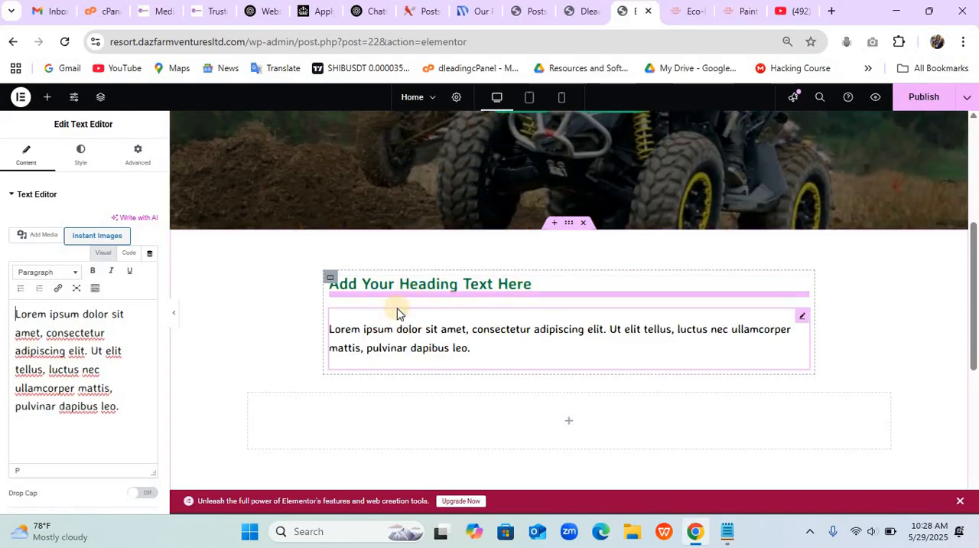
# - Copy "Let the Fun Begin" from the Notepad Home notes and set the new heading's title in Elementor to "Our Activities"
pyautogui.click(426, 287)
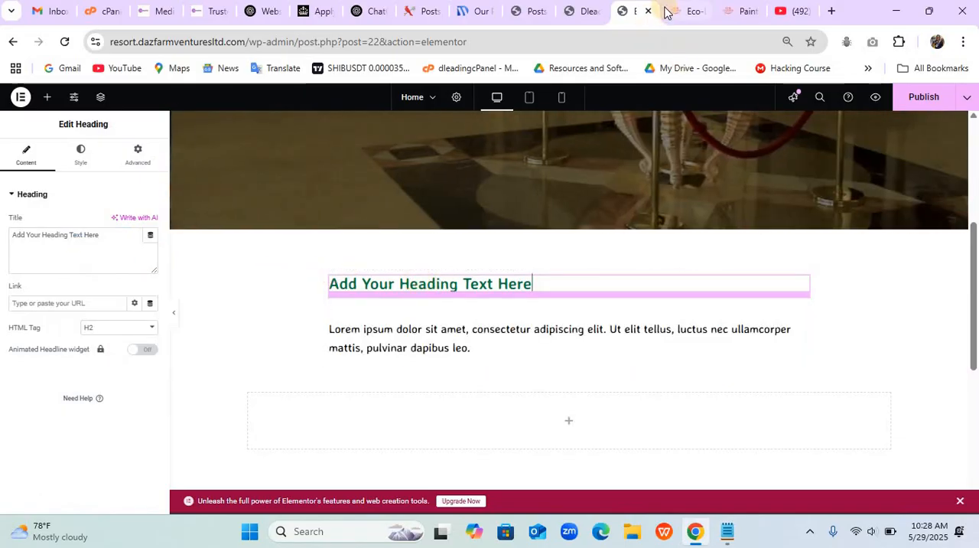
pyautogui.click(727, 532)
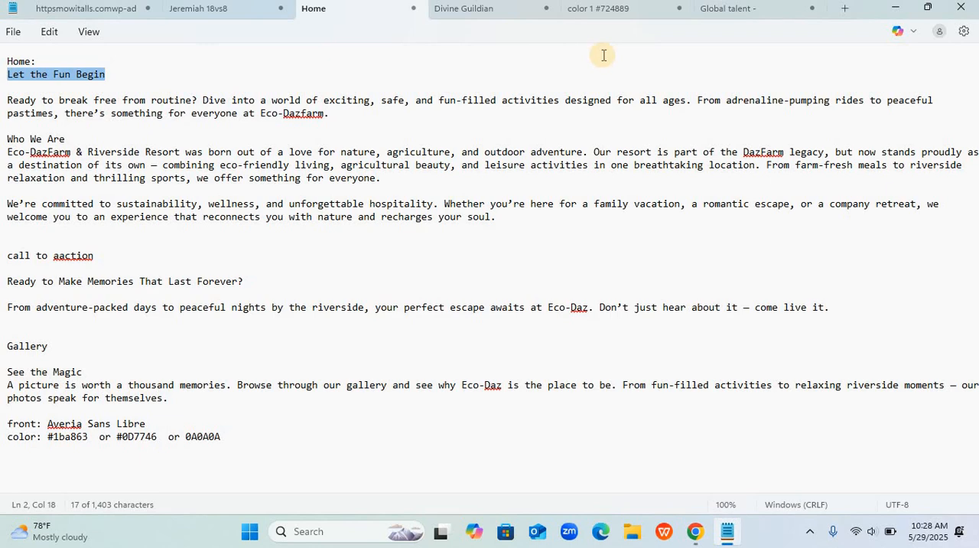
pyautogui.click(697, 536)
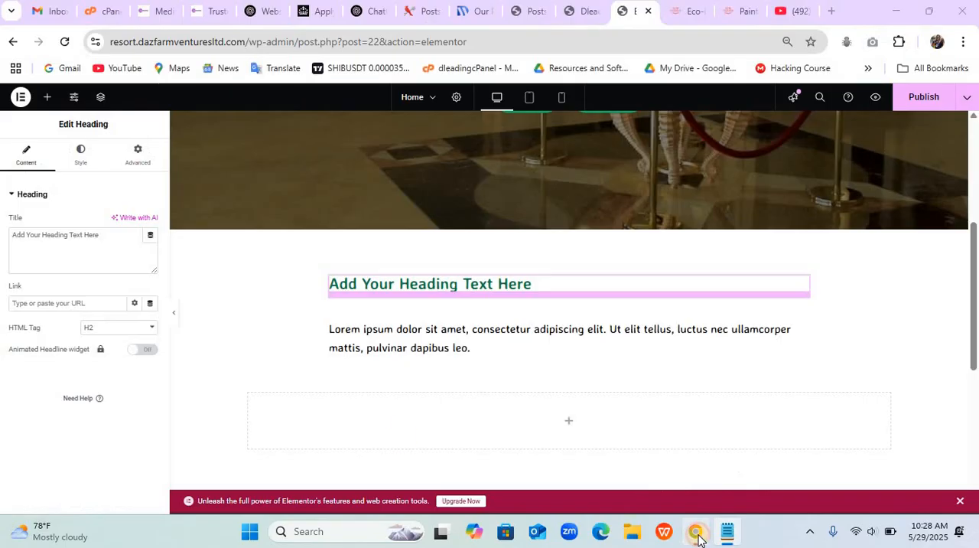
pyautogui.tripleClick(114, 245)
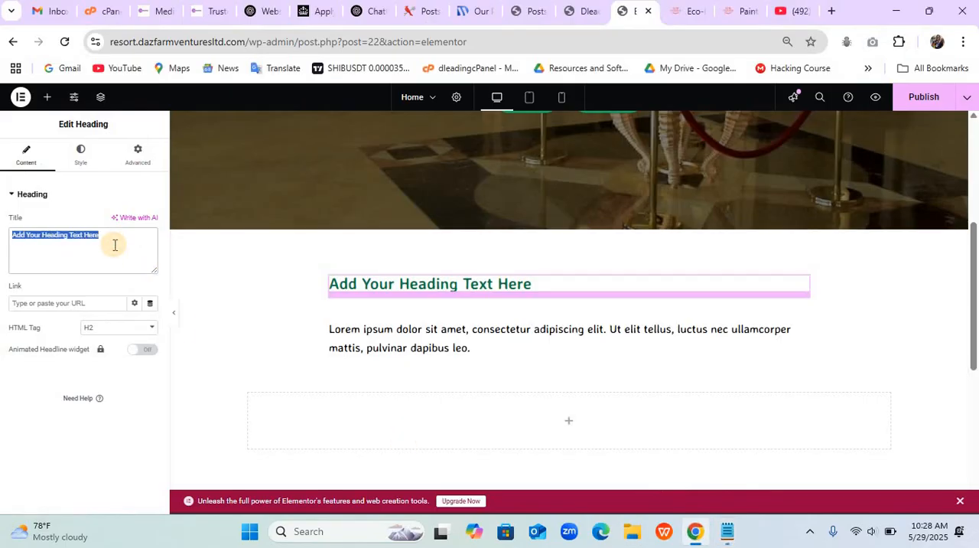
pyautogui.write('Our Activities')
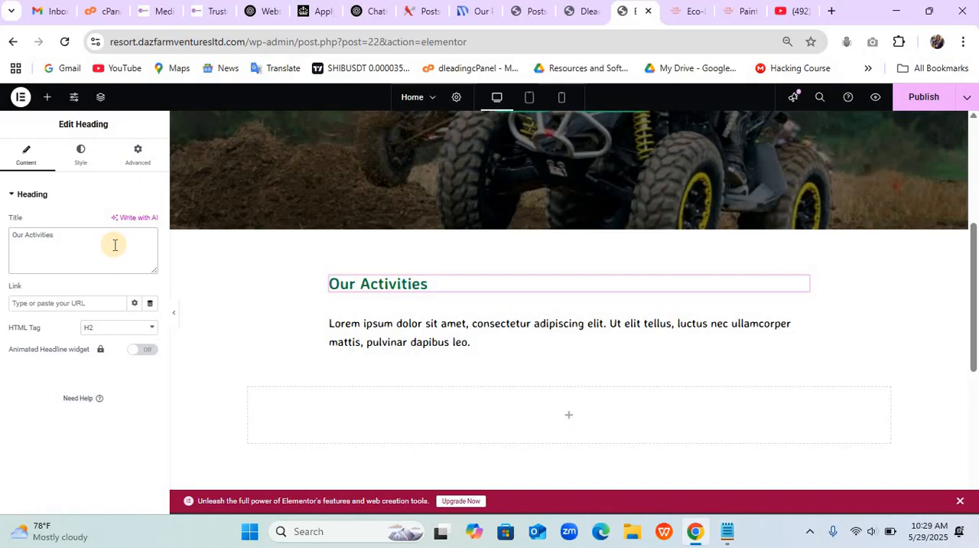
# - Switch to ChatGPT, ask it to change the phrase "Let the Fun Begin" and write something about it, and review the suggested alternatives
pyautogui.click(375, 12)
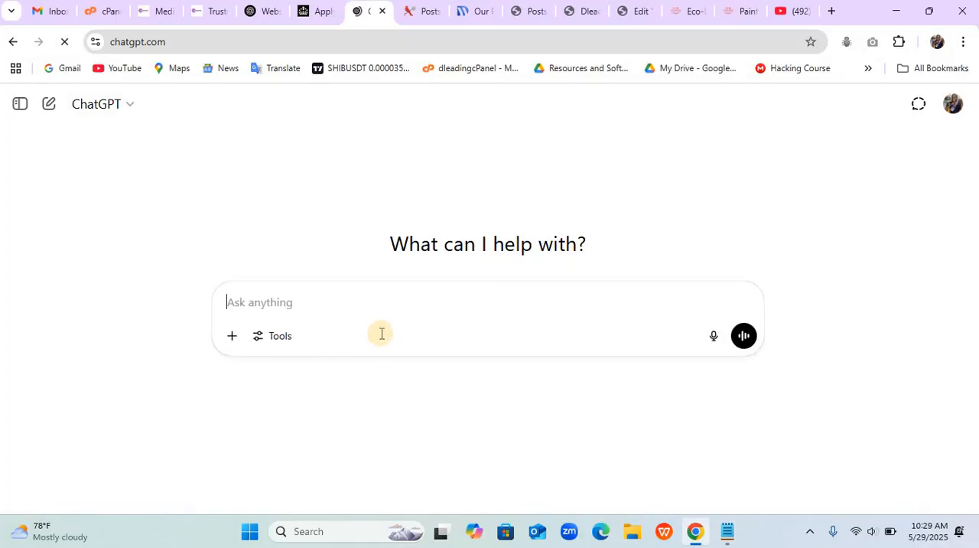
pyautogui.write('Let the Fun Begin')
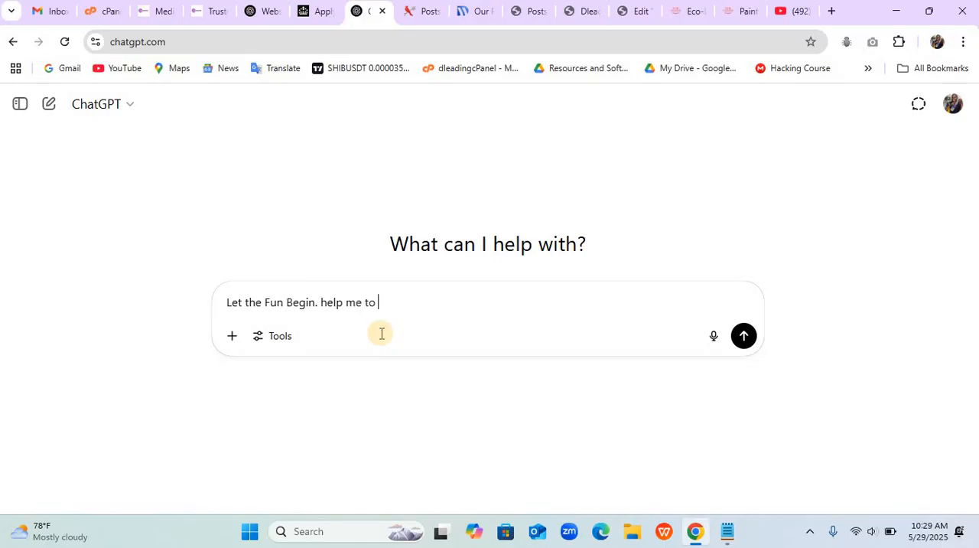
pyautogui.write('. help me to change thi')
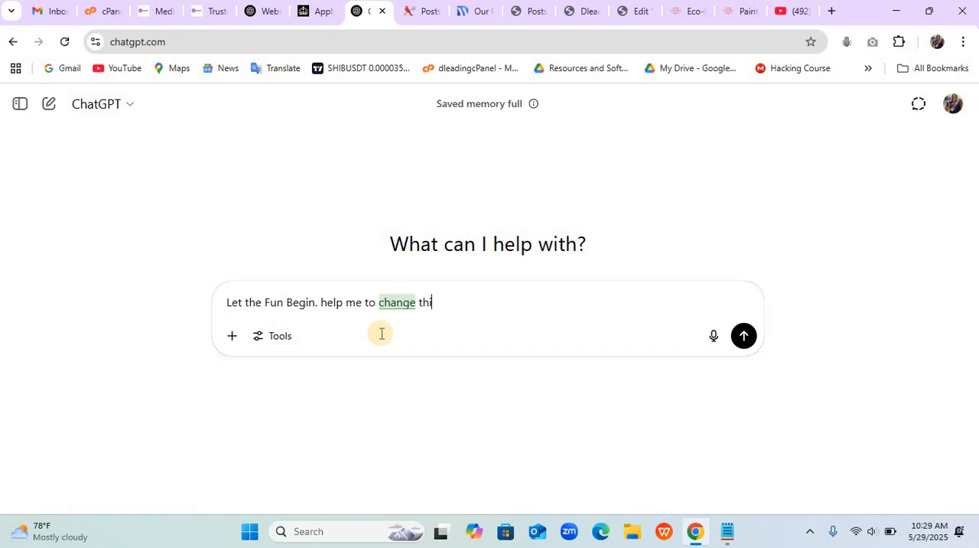
pyautogui.write(' =s word and write something about it')
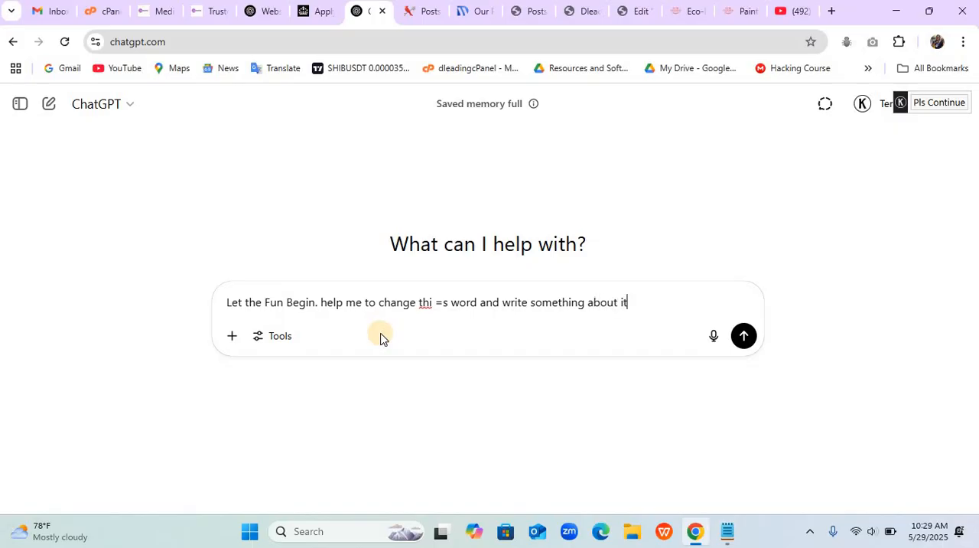
pyautogui.press('Return')
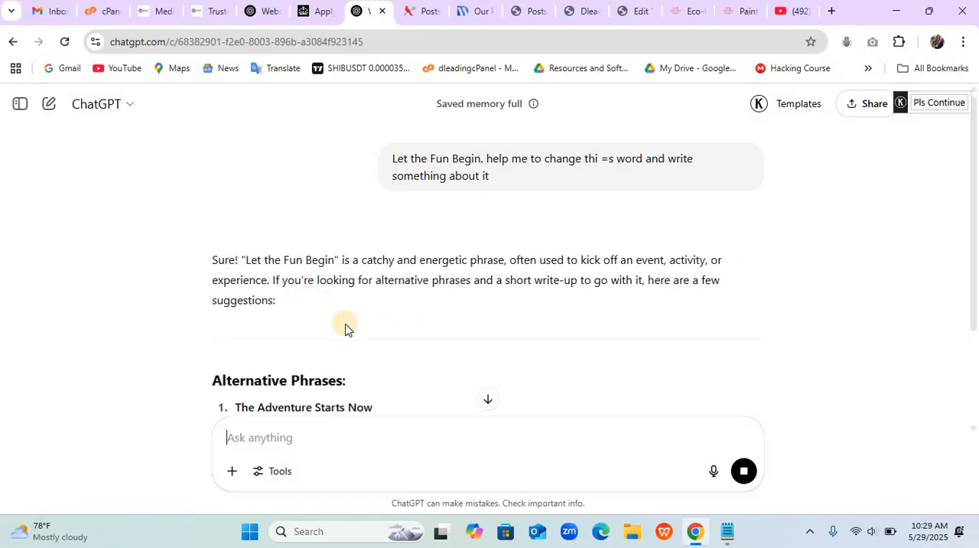
pyautogui.scroll(-2, 345, 328)
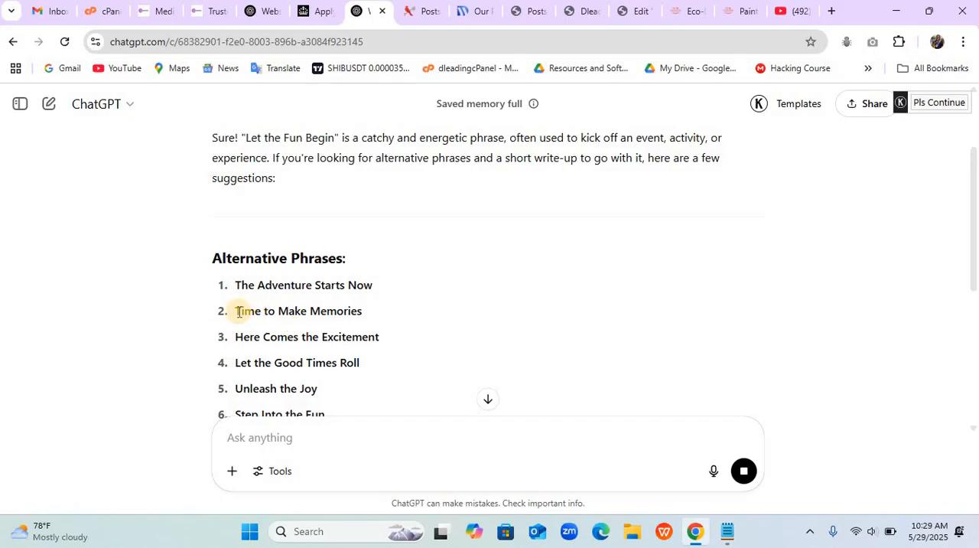
pyautogui.scroll(-2, 241, 310)
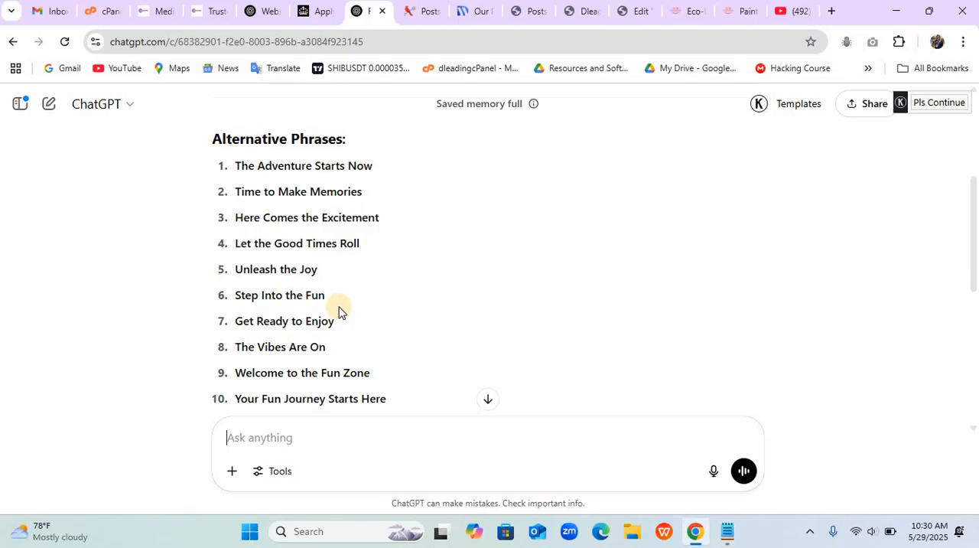
pyautogui.scroll(-1, 340, 309)
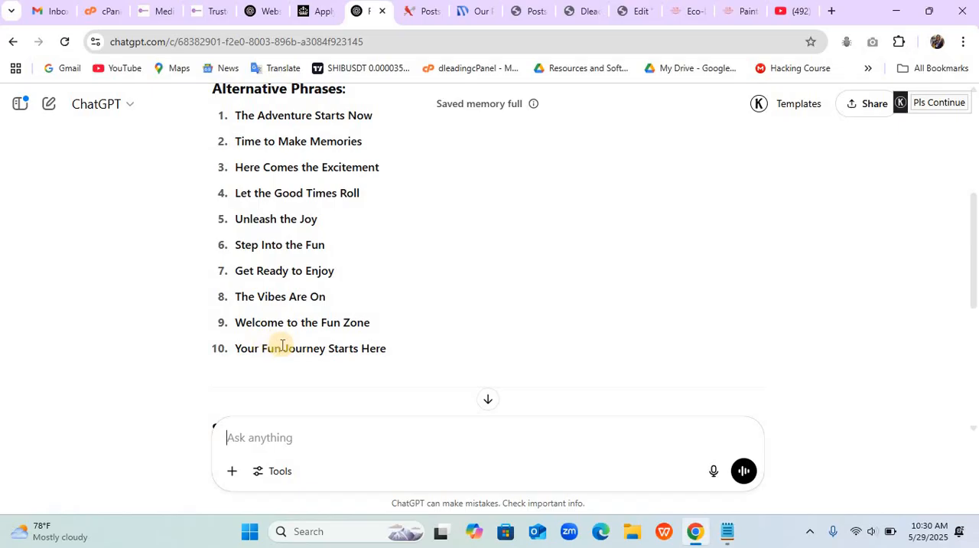
# - Copy "Your Fun Journey Starts Here" from the ChatGPT reply and use it as the heading's title in Elementor
pyautogui.moveTo(237, 348); pyautogui.dragTo(387, 353)
pyautogui.hotkey('ctrl', 'c')
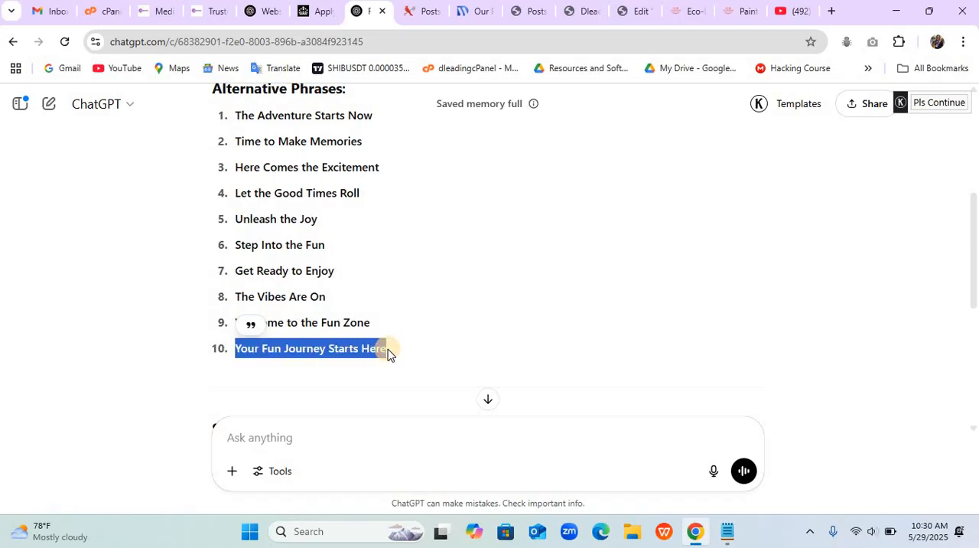
pyautogui.scroll(-2, 387, 351)
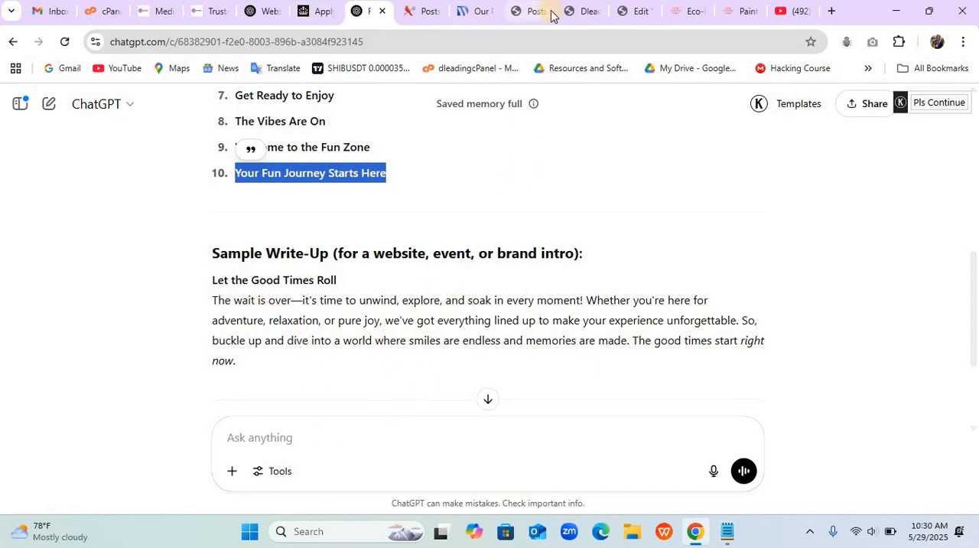
pyautogui.moveTo(368, 15); pyautogui.dragTo(589, 15)
pyautogui.click(631, 23)
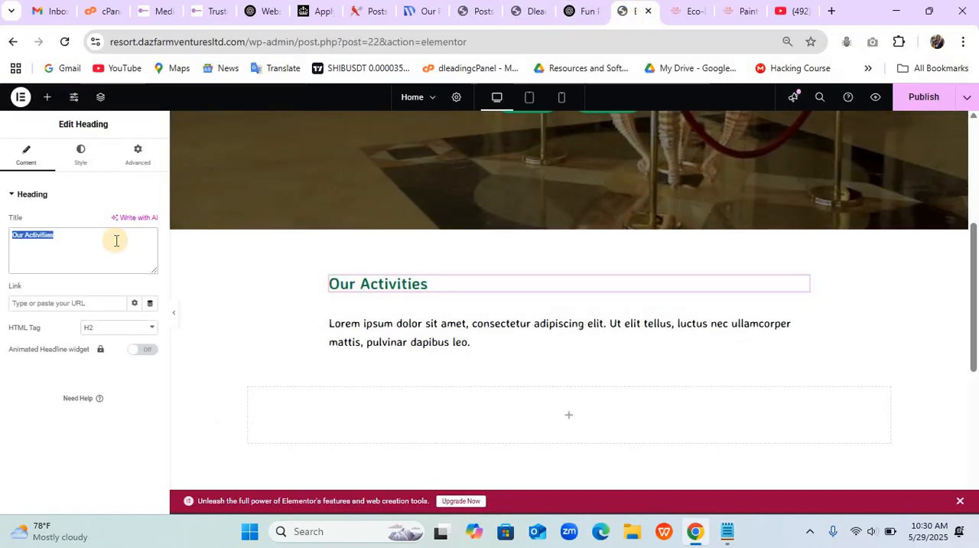
pyautogui.hotkey('ctrl', 'v')
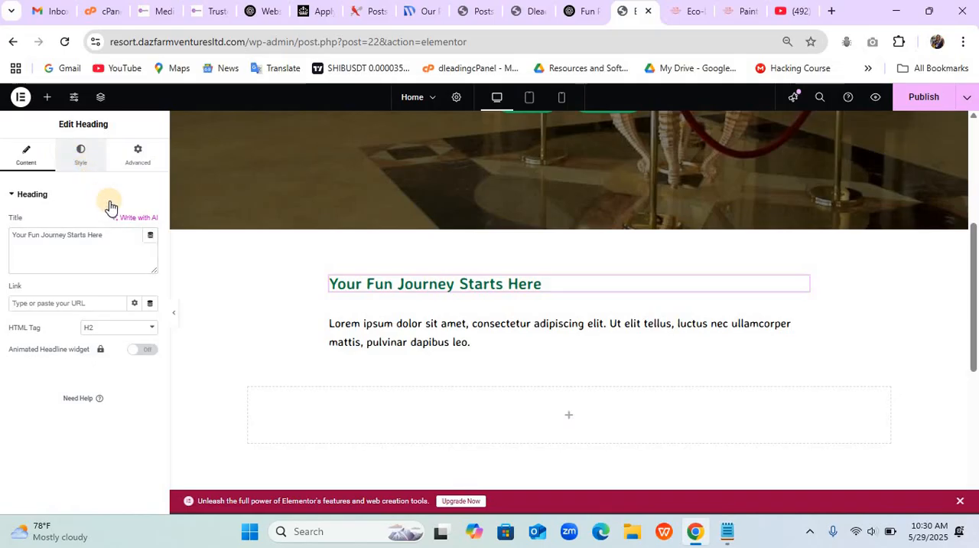
# - Set the heading's font size to 45 px and align it to the center
pyautogui.click(81, 160)
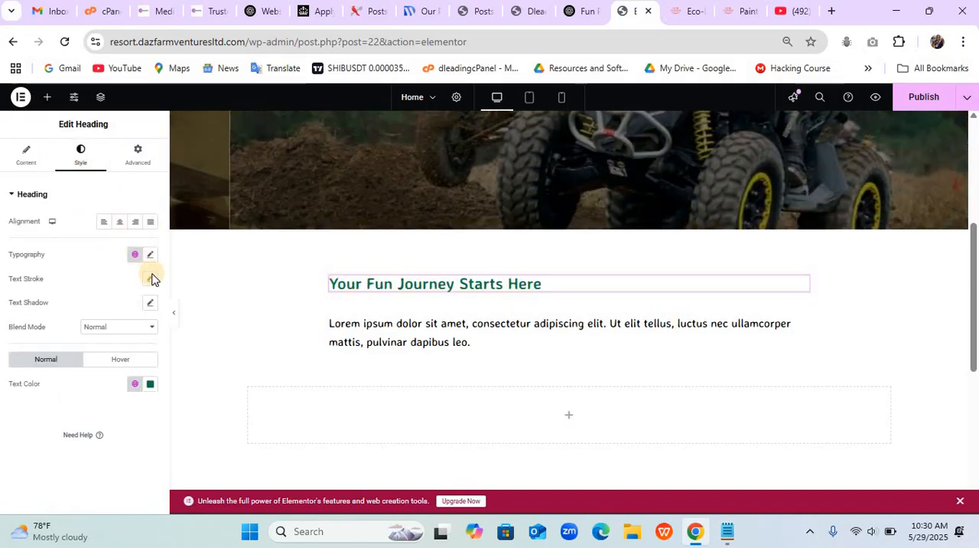
pyautogui.click(150, 254)
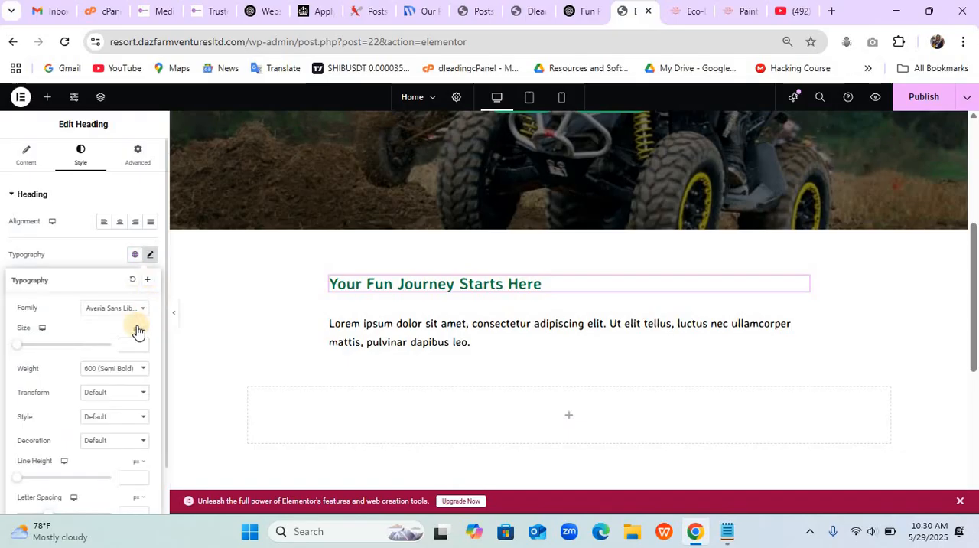
pyautogui.click(131, 342)
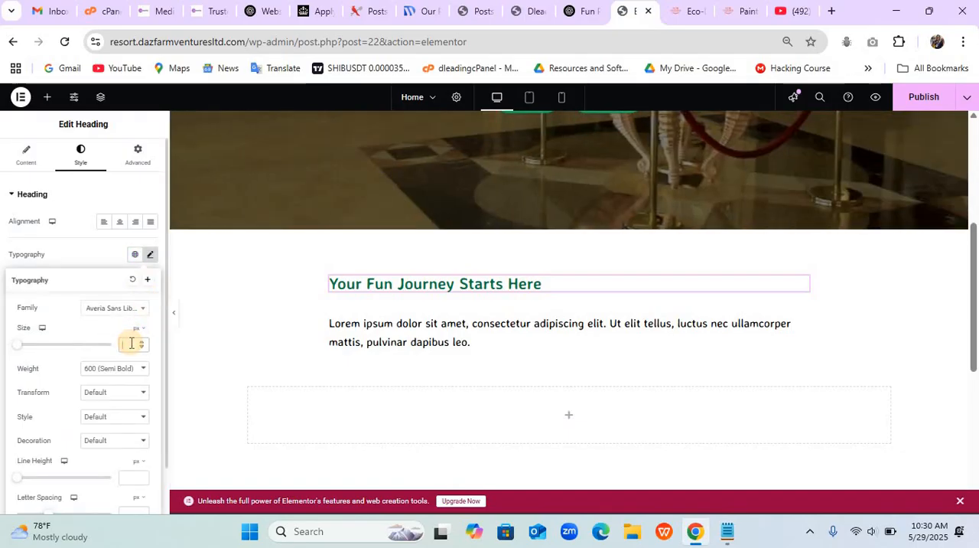
pyautogui.write('450')
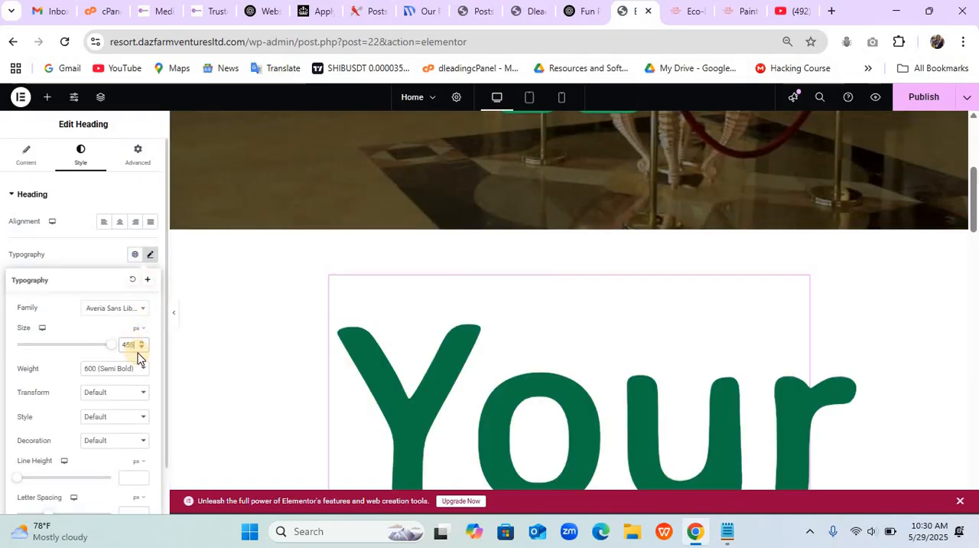
pyautogui.press('BackSpace')
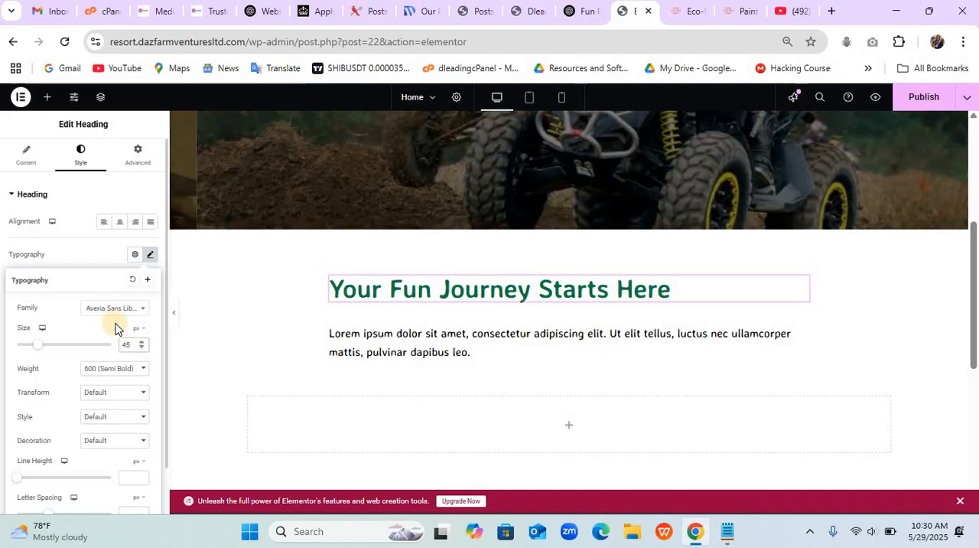
pyautogui.click(120, 223)
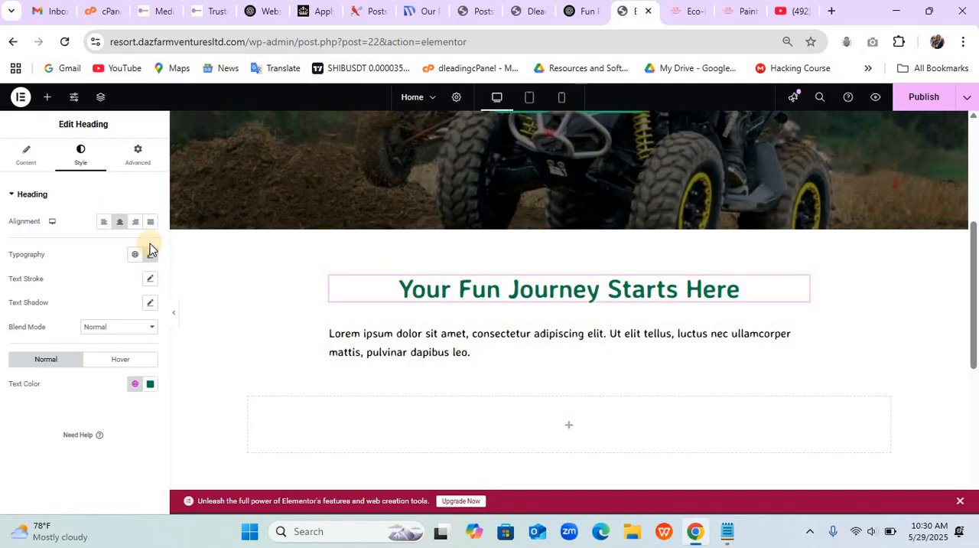
pyautogui.click(151, 255)
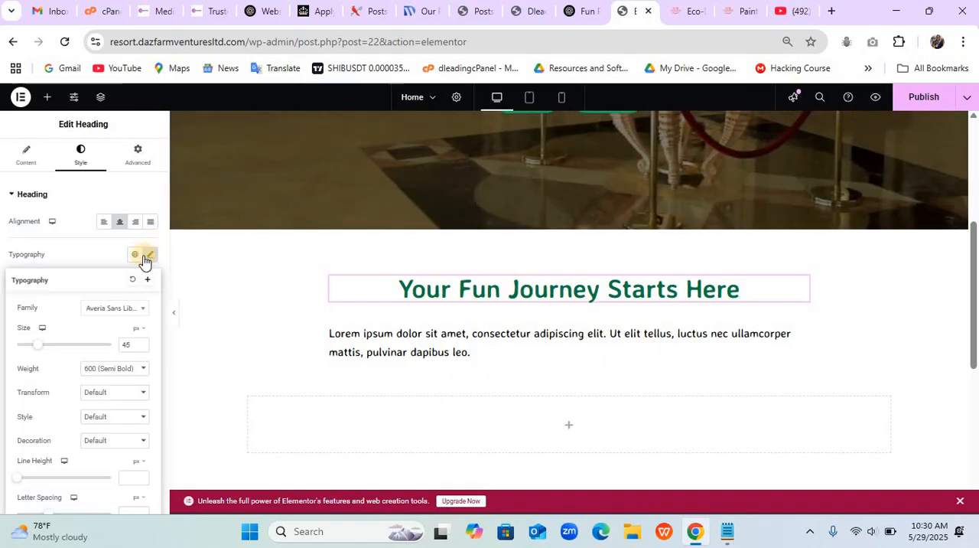
pyautogui.click(94, 265)
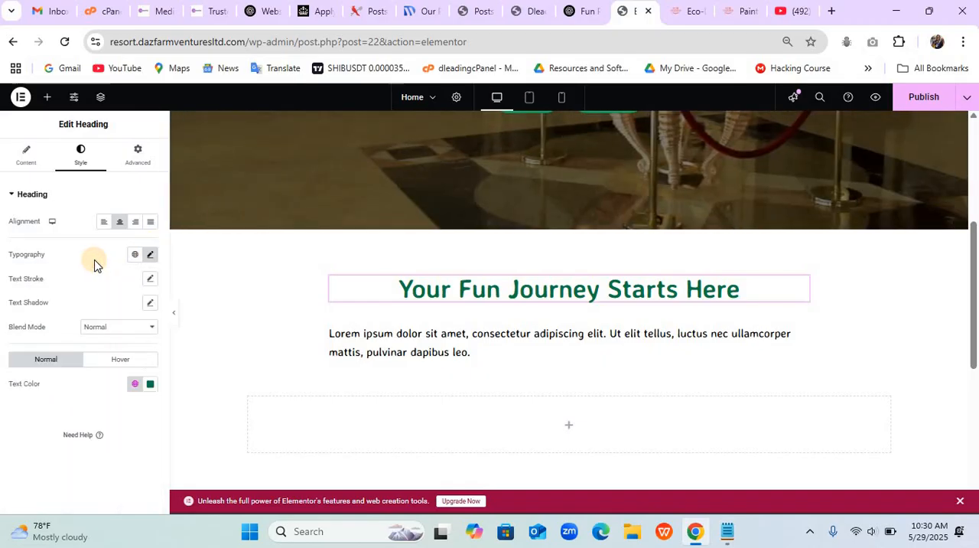
# - Replace the text editor's placeholder with the sample write-up paragraph copied from ChatGPT, and center the text
pyautogui.click(581, 11)
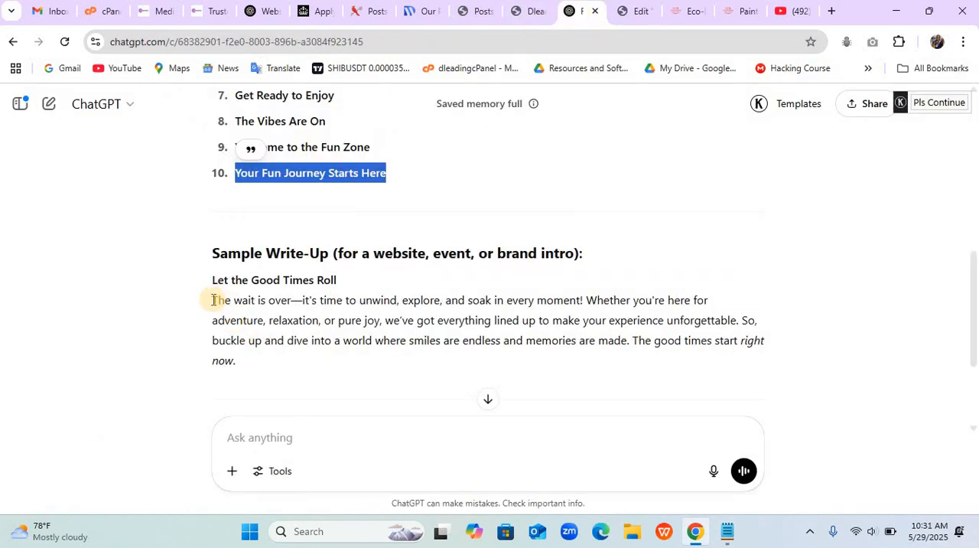
pyautogui.moveTo(212, 300); pyautogui.dragTo(376, 358)
pyautogui.hotkey('ctrl', 'c')
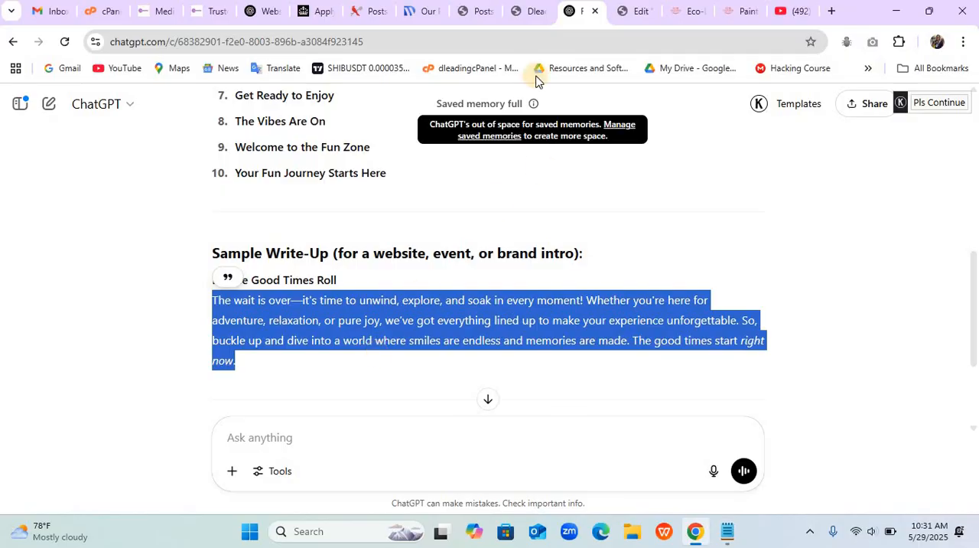
pyautogui.click(623, 17)
pyautogui.click(360, 336)
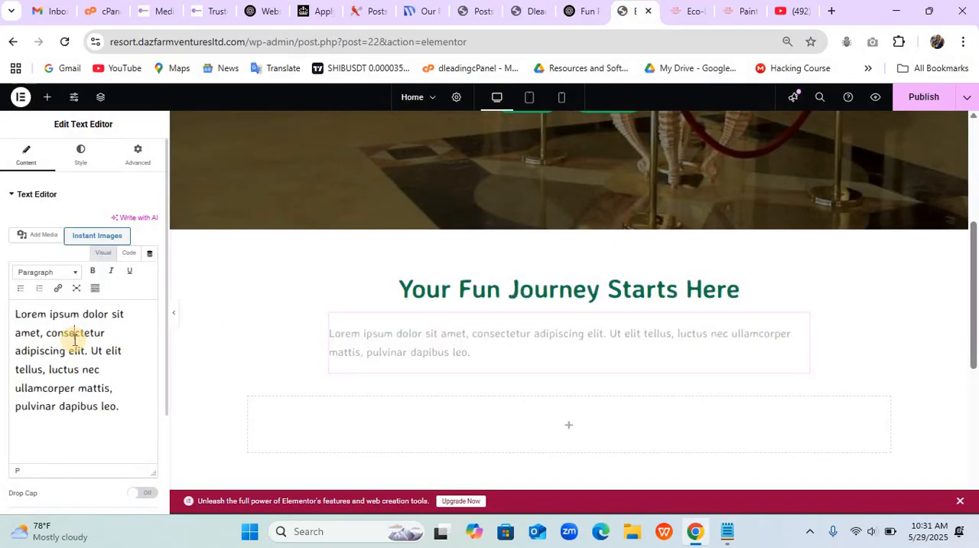
pyautogui.hotkey('ctrl', 'a')
pyautogui.press('BackSpace')
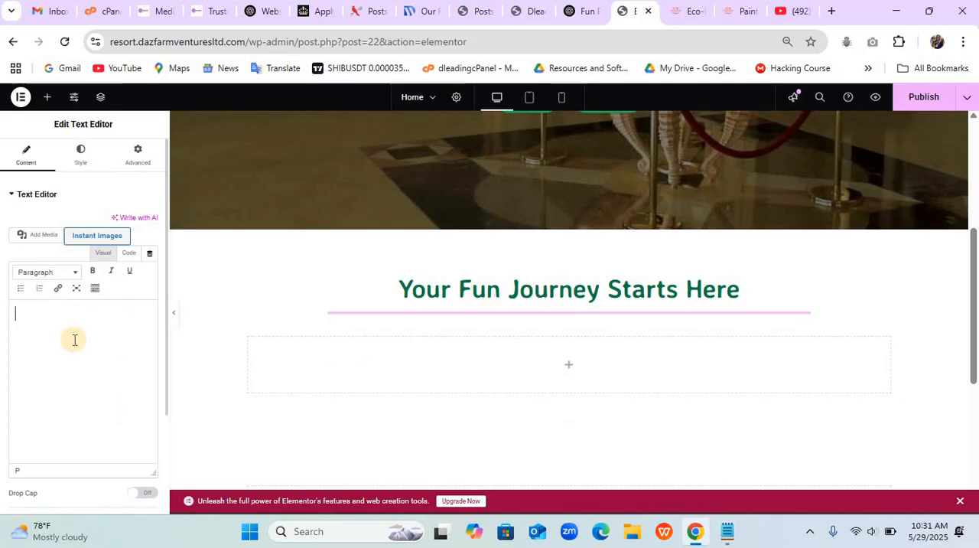
pyautogui.hotkey('ctrl', 'v')
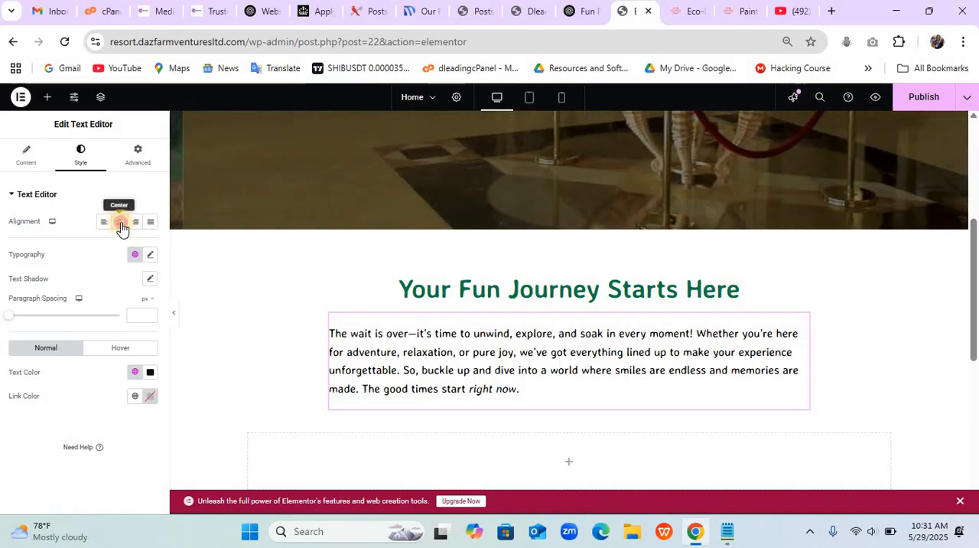
pyautogui.click(120, 223)
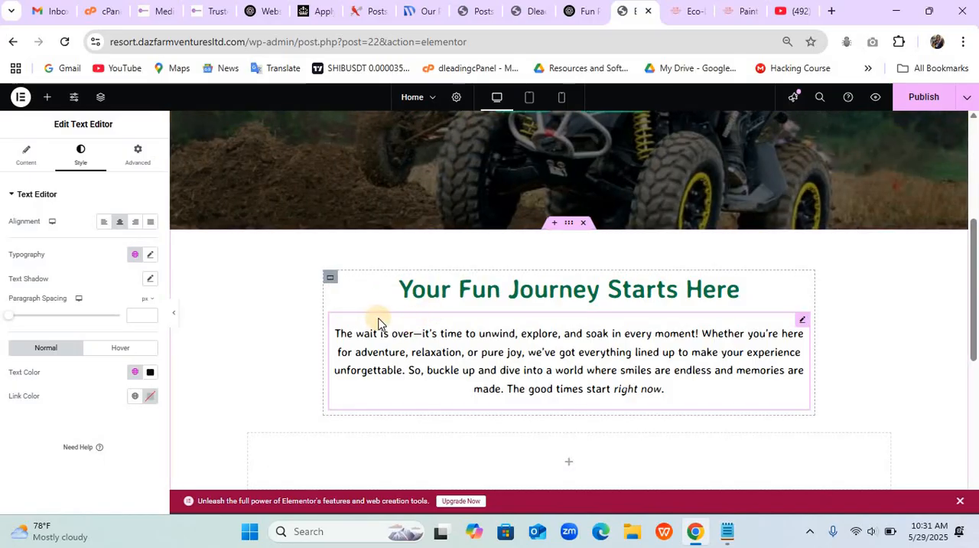
# - Try a 100% width on the inner container holding the heading and paragraph, and settle on 80%
pyautogui.click(329, 276)
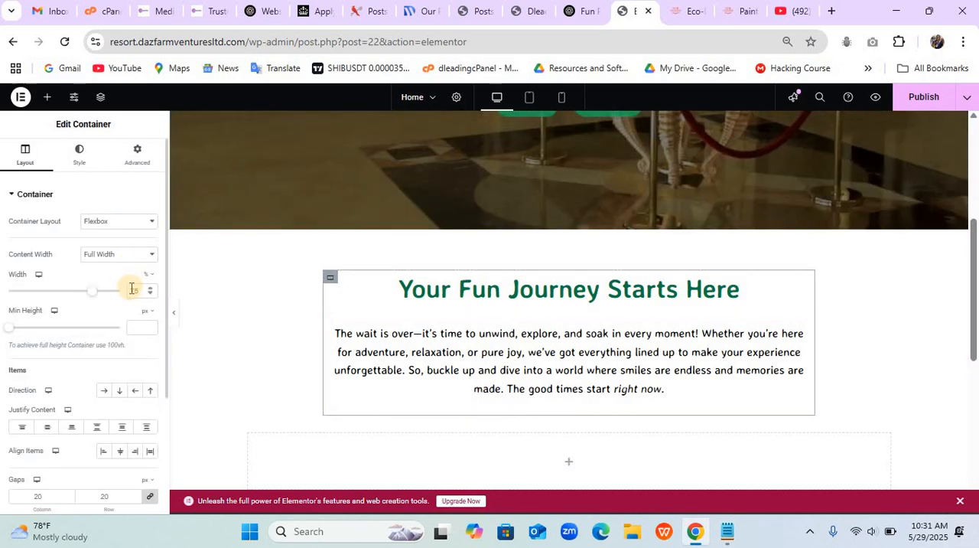
pyautogui.doubleClick(132, 288)
pyautogui.write('100')
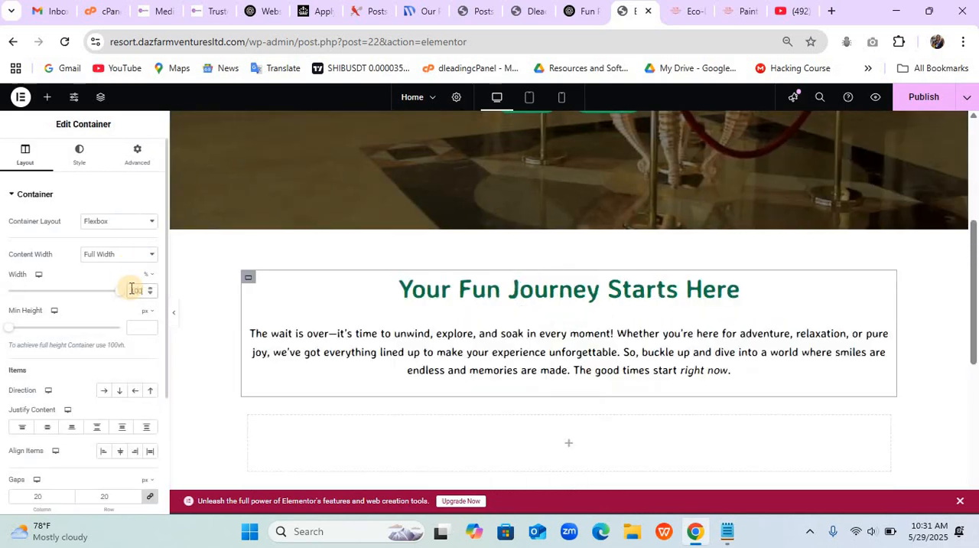
pyautogui.click(131, 288)
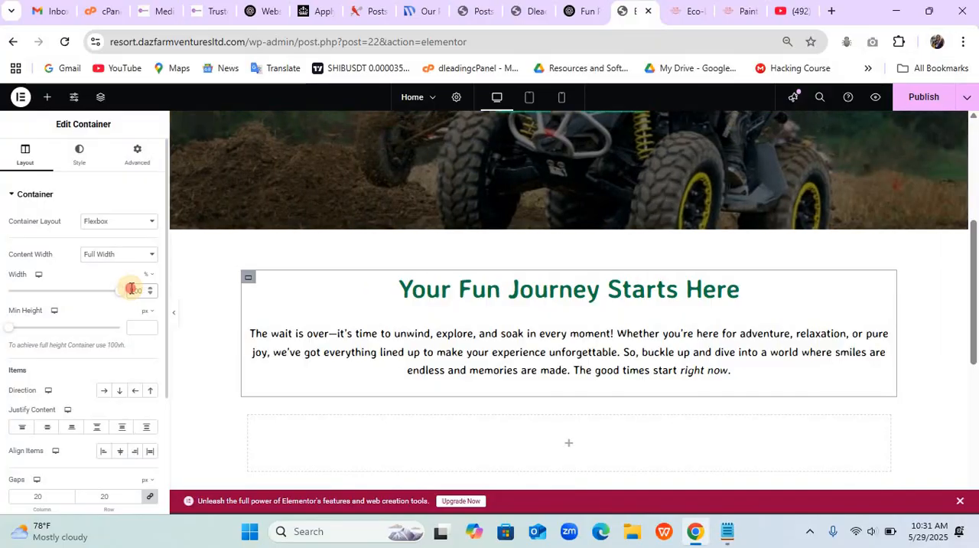
pyautogui.write('80')
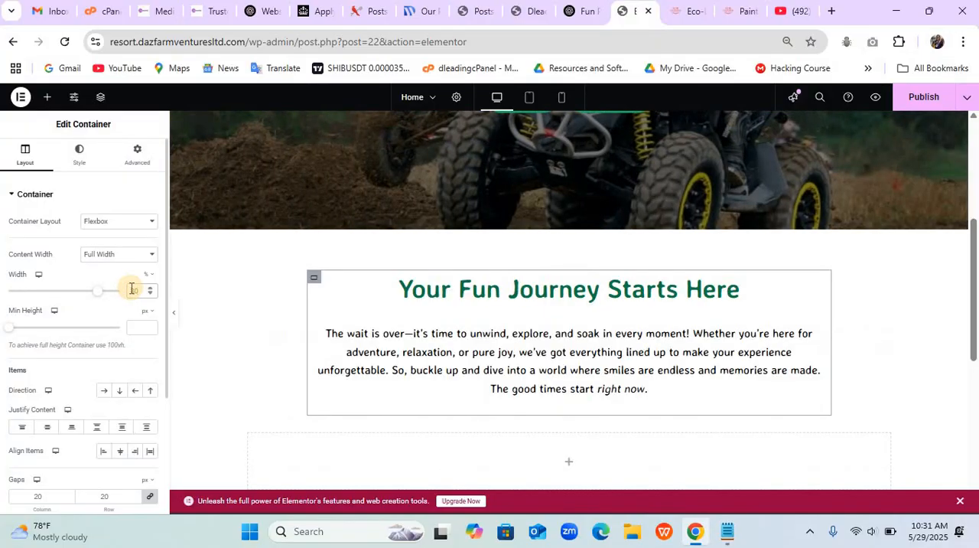
# - Search the widgets for "post" and add a Sina Blog Post widget to the empty container below the paragraph
pyautogui.moveTo(973, 306); pyautogui.dragTo(974, 348)
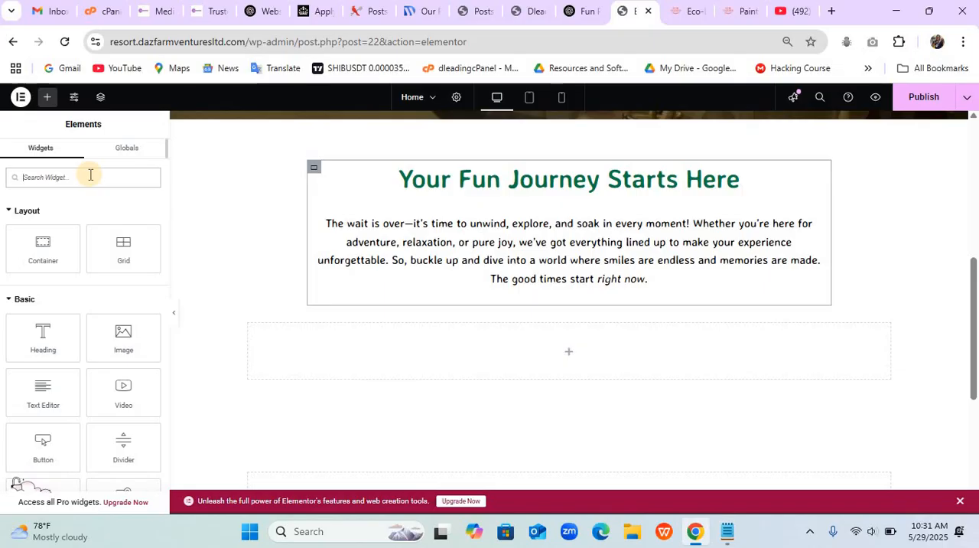
pyautogui.write('post')
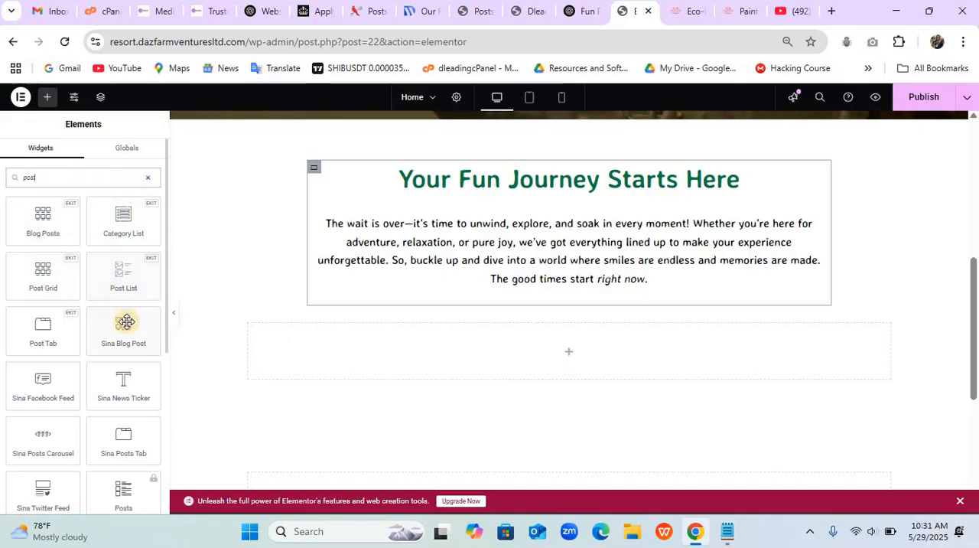
pyautogui.moveTo(120, 327); pyautogui.dragTo(378, 354)
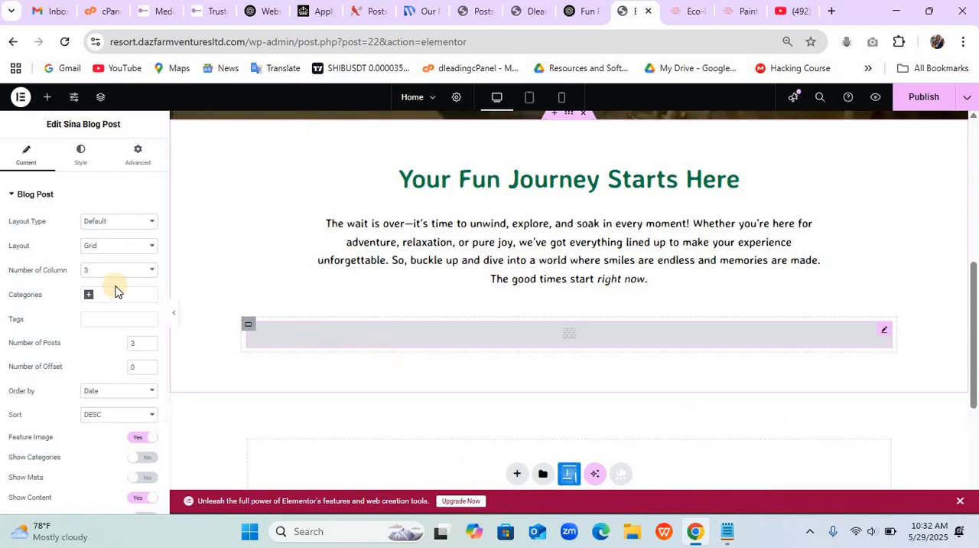
# - Set the blog post grid to 2 columns and restrict it to the "activitties" category
pyautogui.click(111, 223)
pyautogui.click(111, 226)
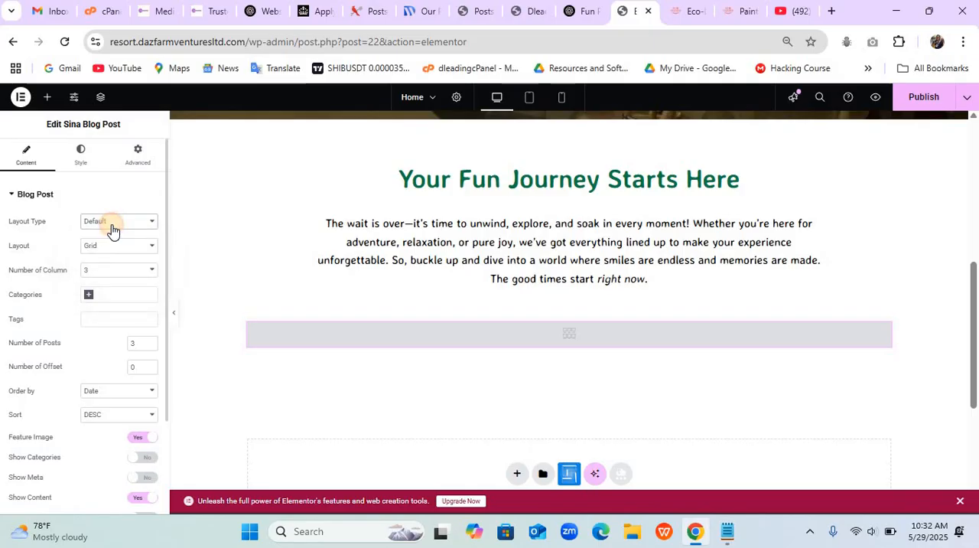
pyautogui.click(117, 277)
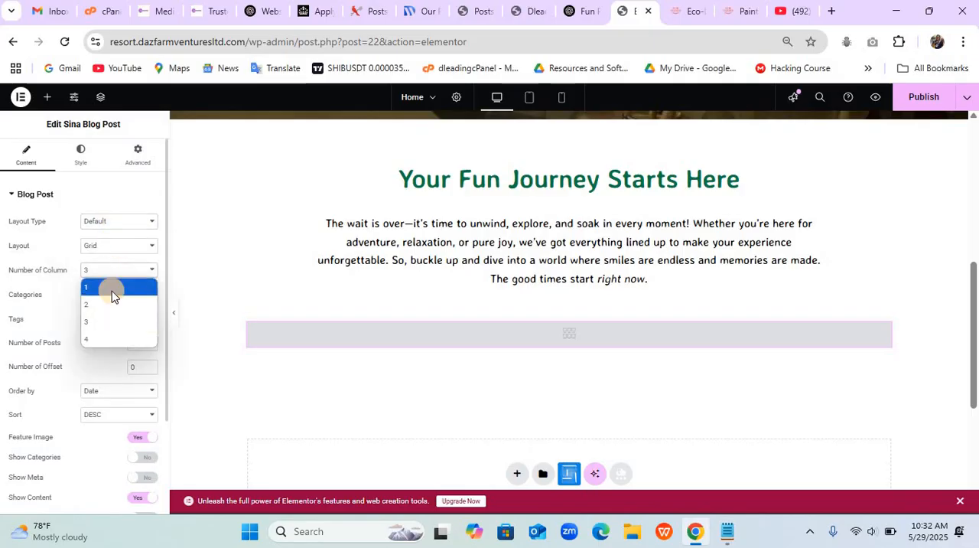
pyautogui.click(109, 300)
pyautogui.click(111, 298)
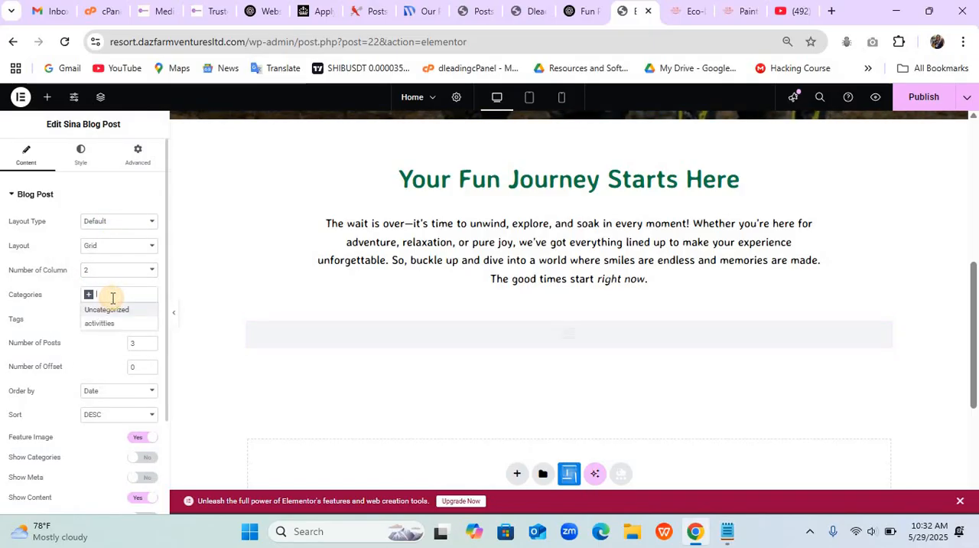
pyautogui.click(109, 323)
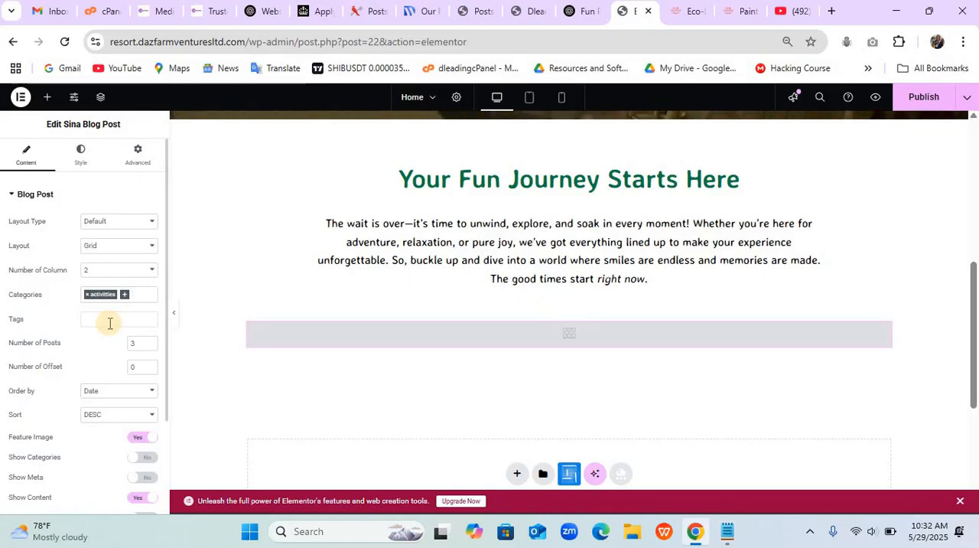
# - Set the blog post widget's number of posts to 4
pyautogui.scroll(-7, 569, 300)
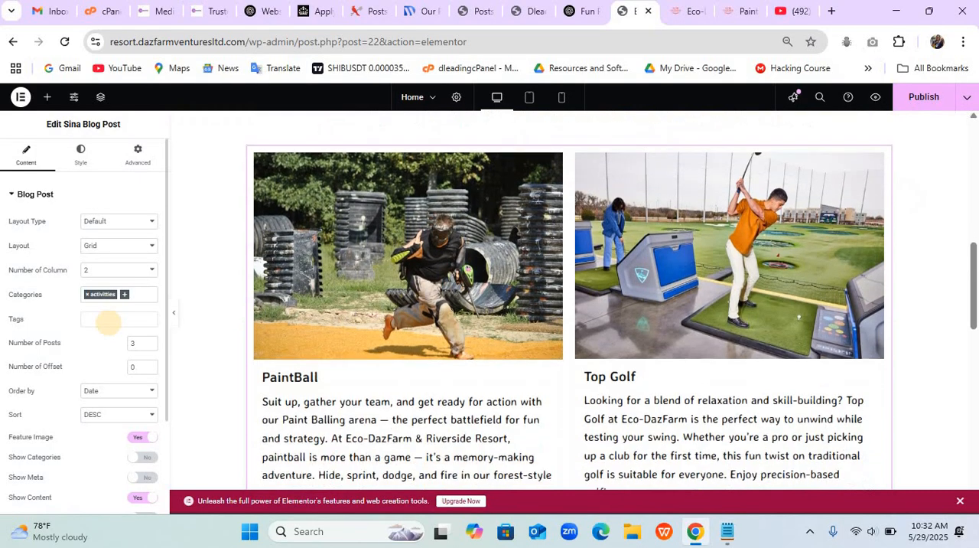
pyautogui.scroll(-3, 569, 300)
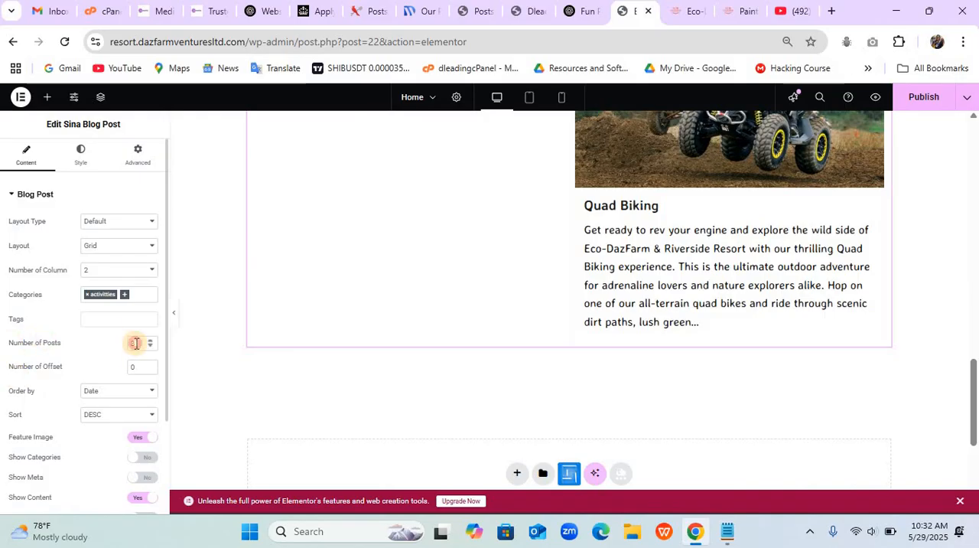
pyautogui.press('BackSpace')
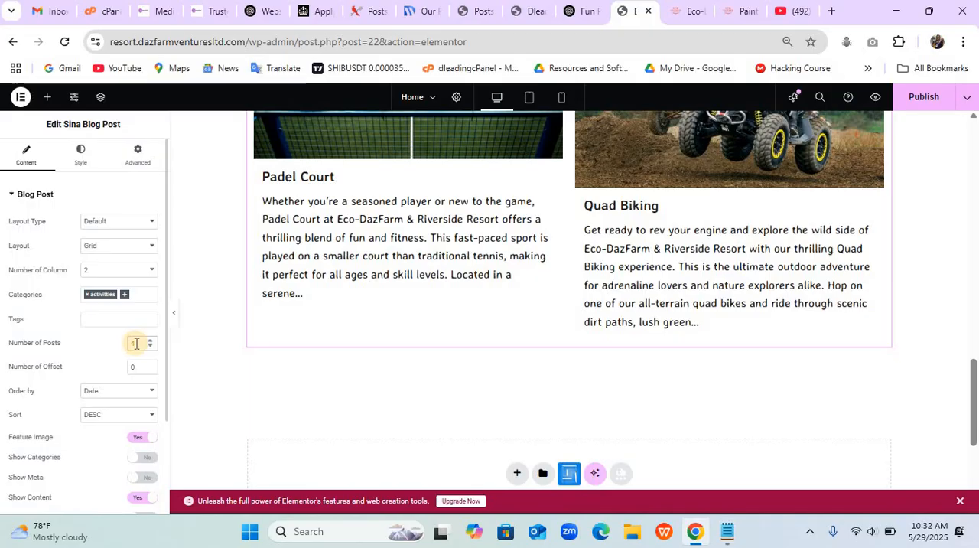
# - Examine the activities section and its posts on the Eco-Dazfarm reference site, and return to the Elementor page
pyautogui.hotkey('ctrl', 'Tab')
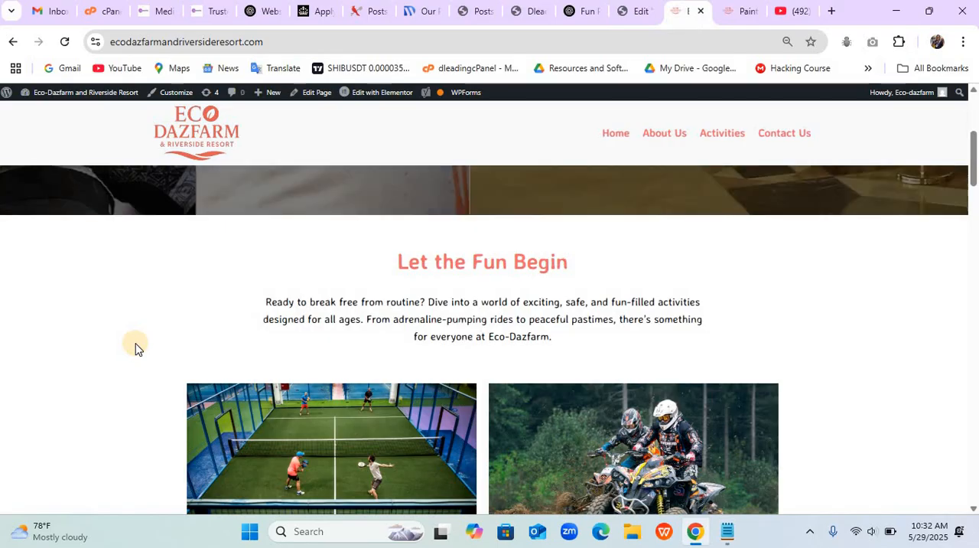
pyautogui.scroll(-2, 135, 343)
pyautogui.scroll(-8, 135, 343)
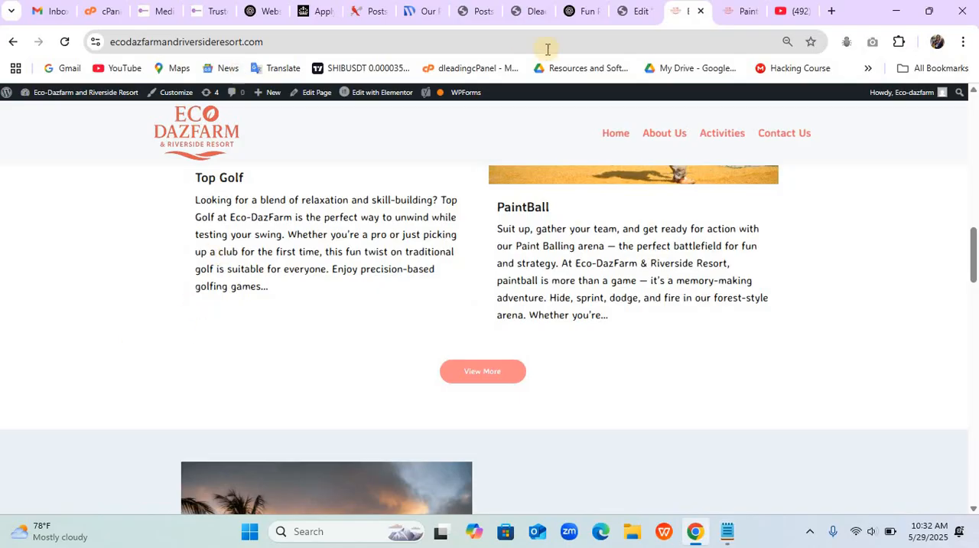
pyautogui.click(646, 14)
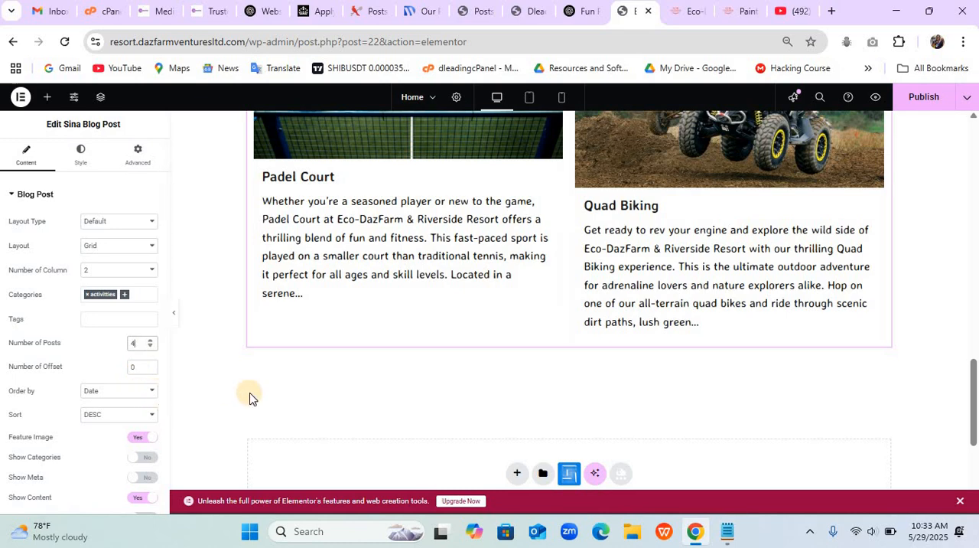
# - Examine the activities section and its post grid in the mobile preview, and return to the desktop view
pyautogui.scroll(8, 249, 392)
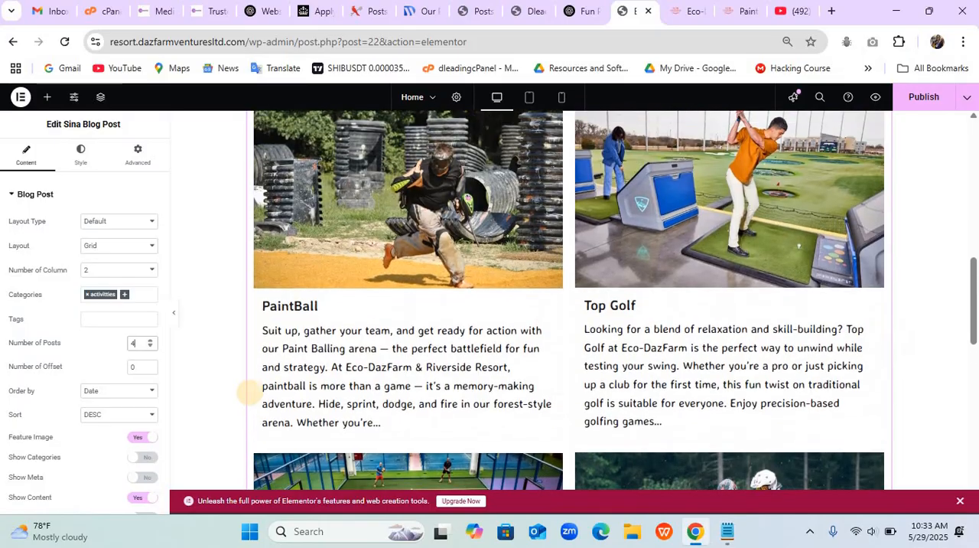
pyautogui.scroll(5, 250, 392)
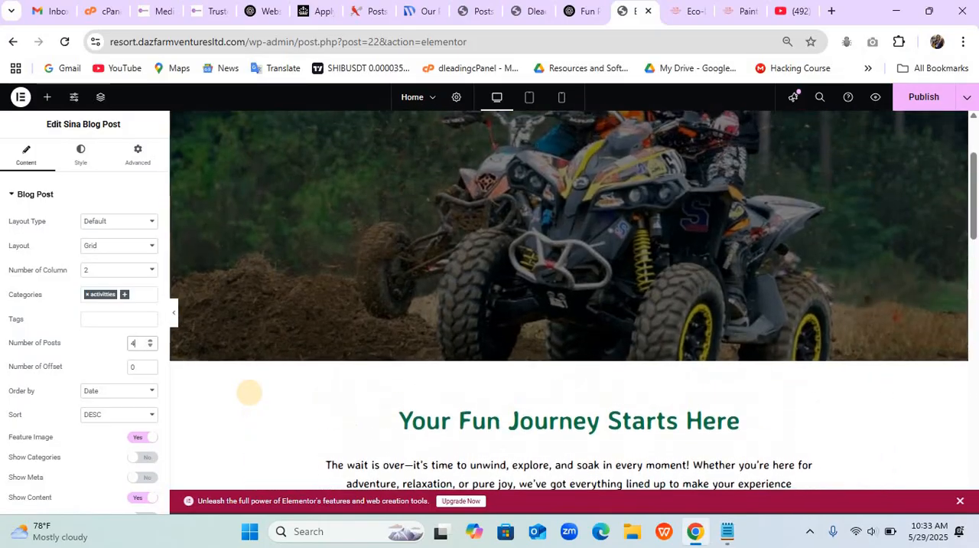
pyautogui.click(562, 97)
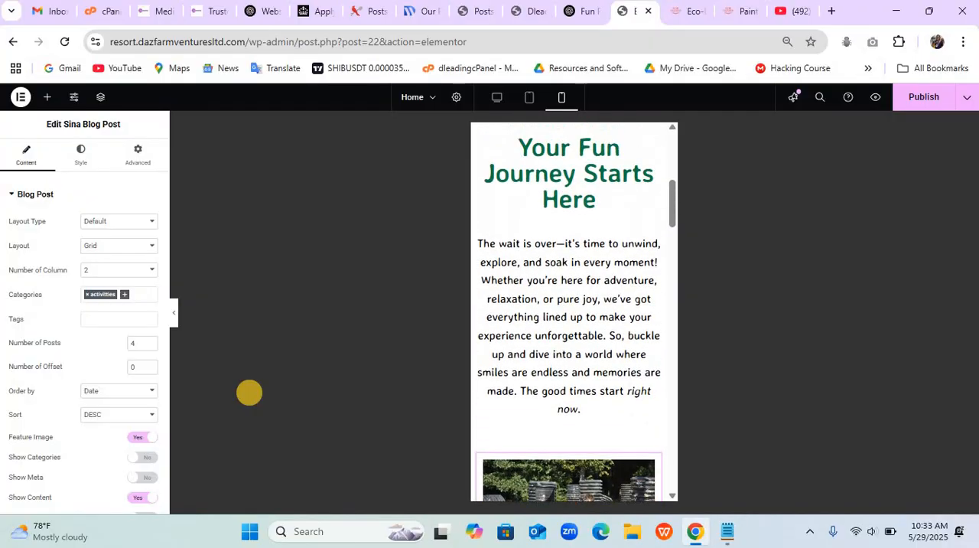
pyautogui.scroll(-5, 249, 393)
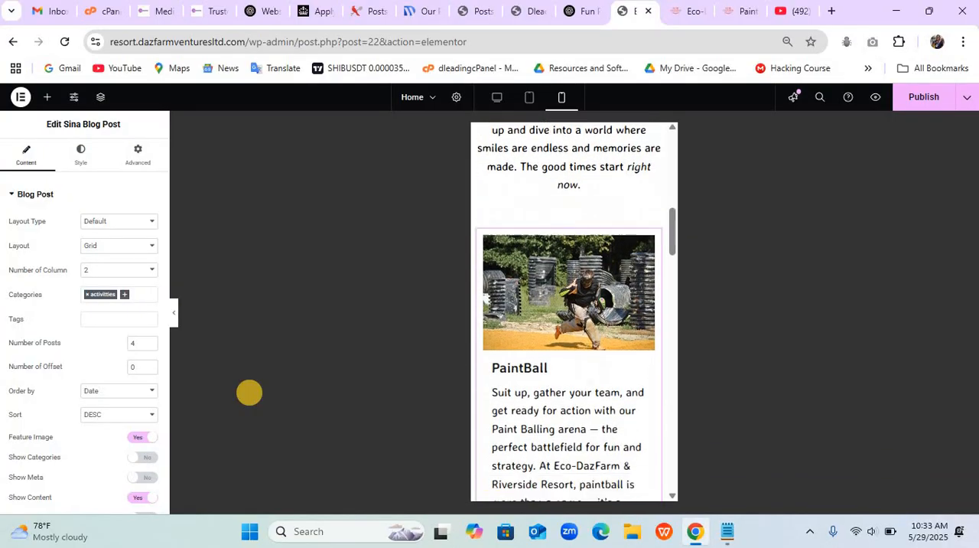
pyautogui.scroll(-7, 249, 393)
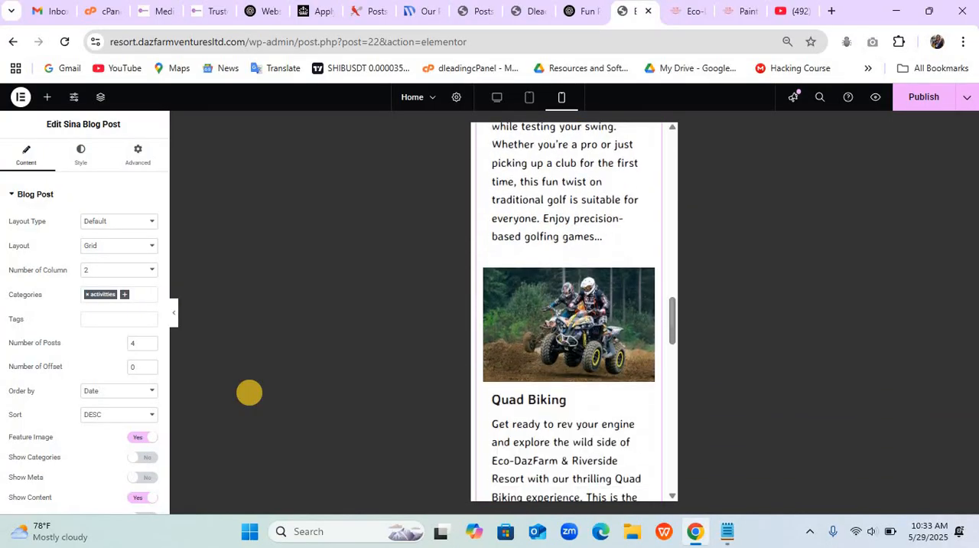
pyautogui.scroll(-4, 249, 392)
pyautogui.scroll(15, 250, 393)
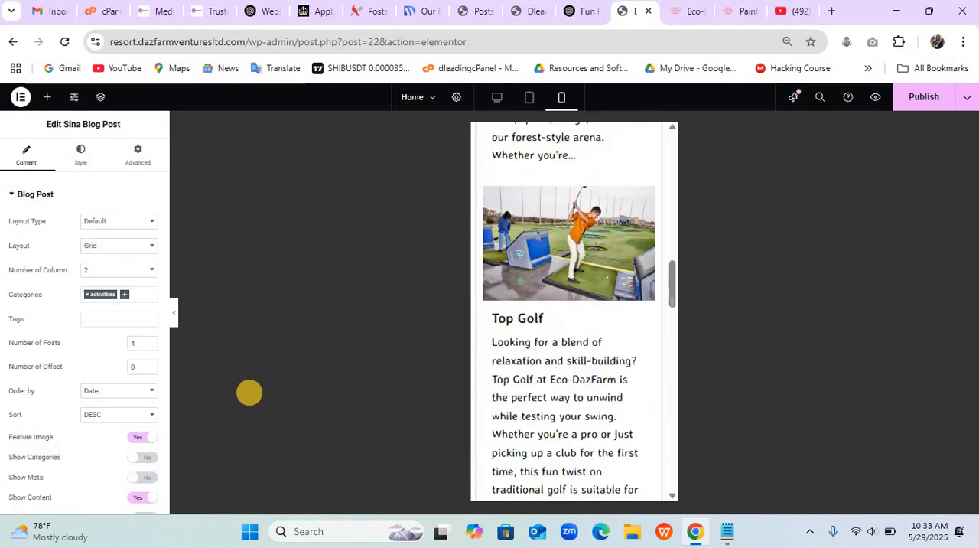
pyautogui.hotkey('ctrl', 'shift', 'm')
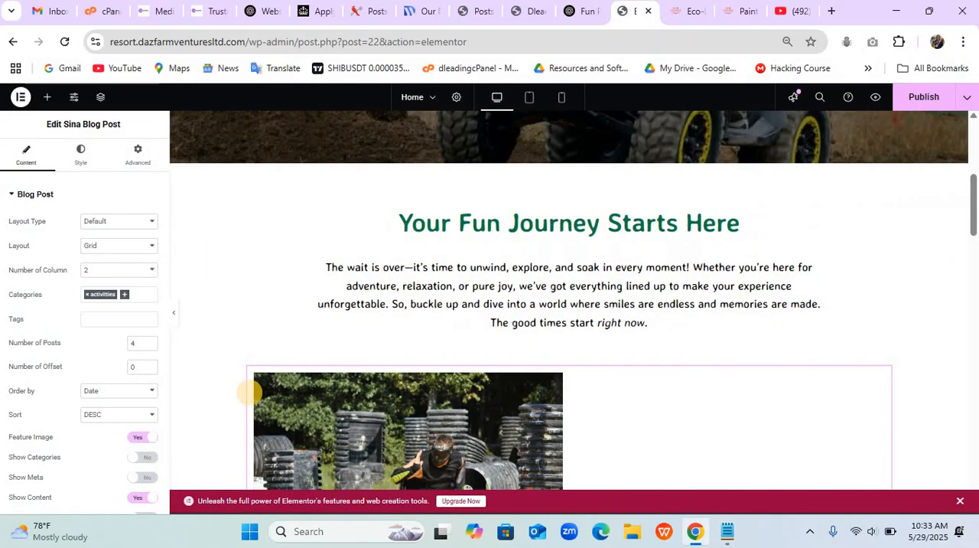
# - Set the right and left padding of the "Your Fun Journey Starts Here" container to 10 px each
pyautogui.scroll(2, 250, 392)
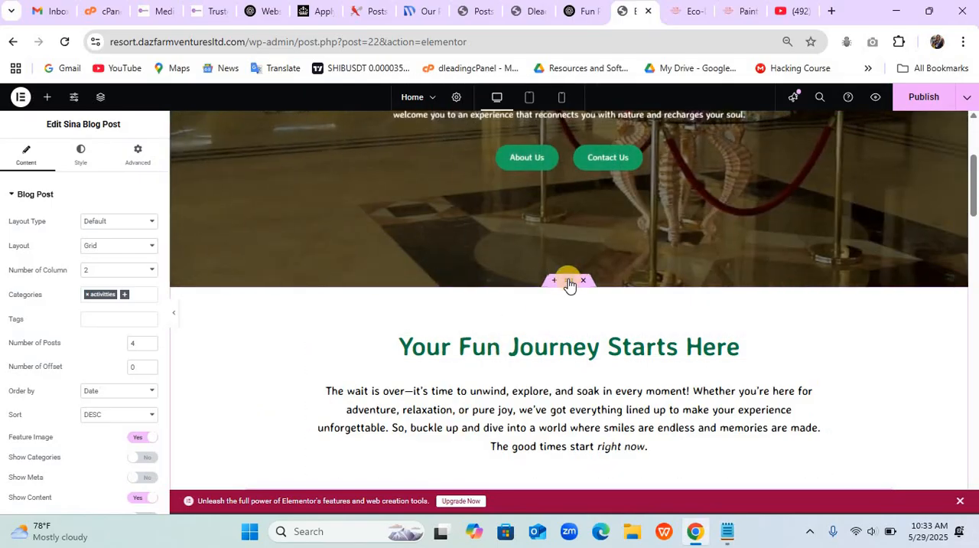
pyautogui.click(568, 284)
pyautogui.click(138, 159)
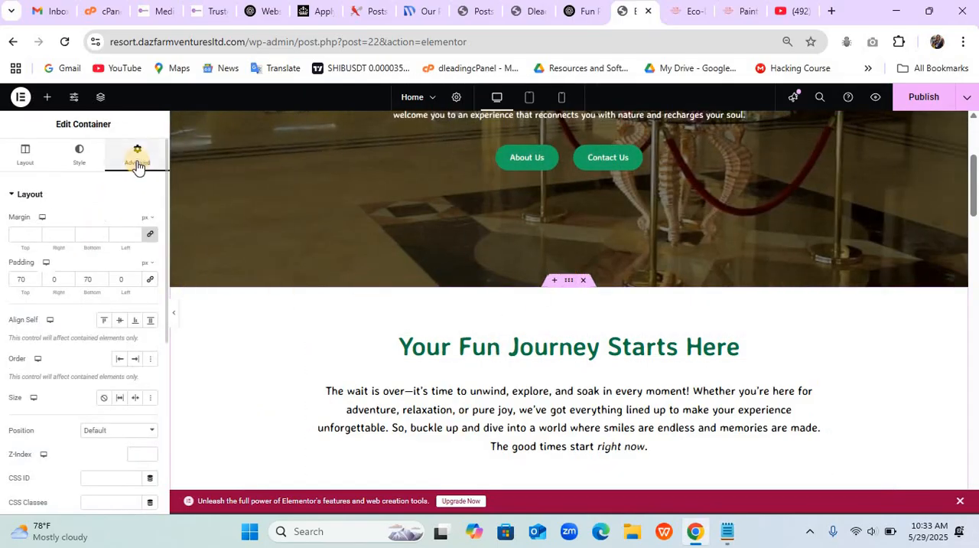
pyautogui.click(55, 279)
pyautogui.write('10')
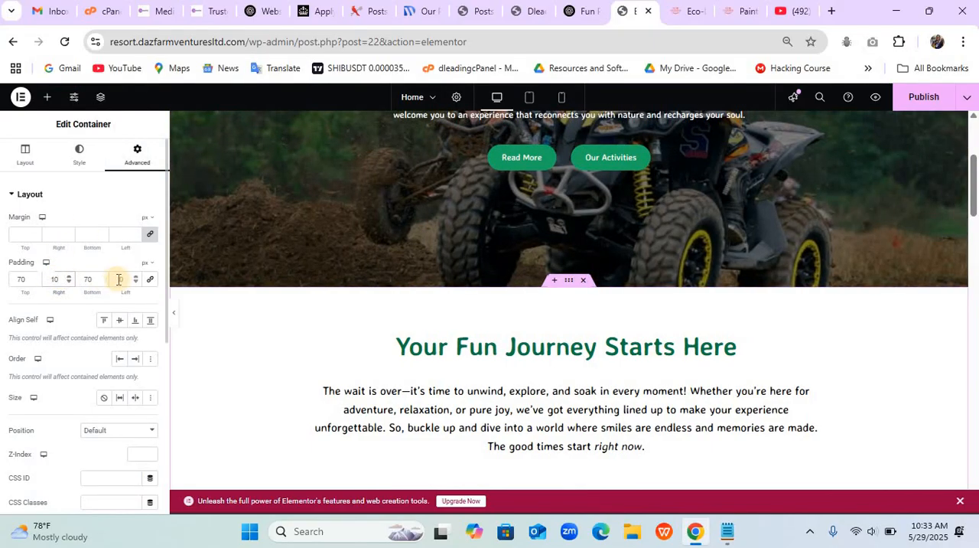
pyautogui.click(121, 280)
pyautogui.write('10')
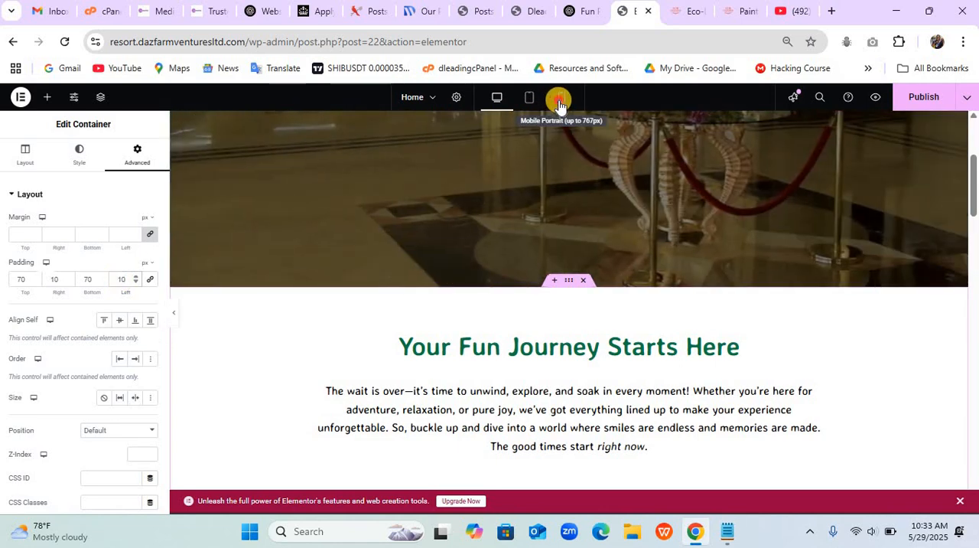
# - Check the activities section's side padding in the mobile preview and publish the page changes
pyautogui.click(558, 104)
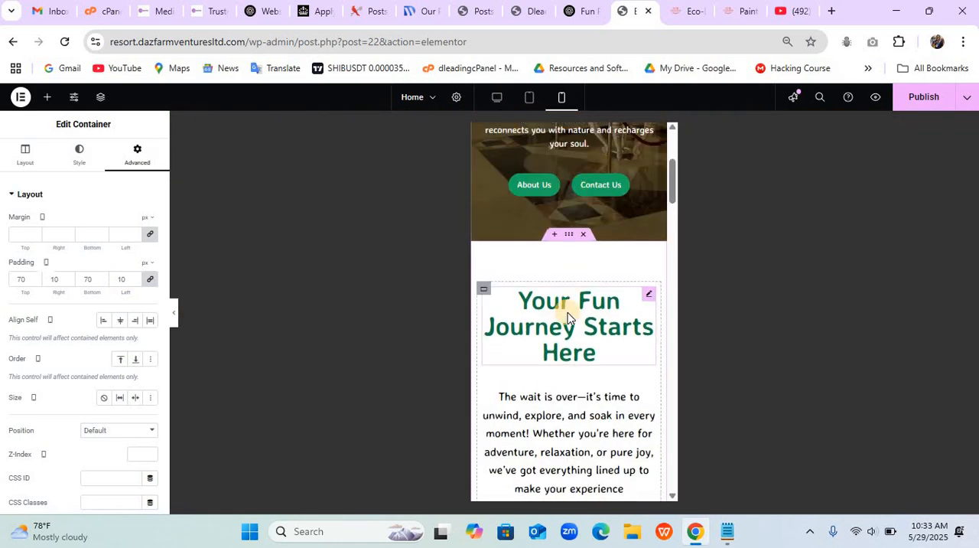
pyautogui.scroll(-12, 565, 310)
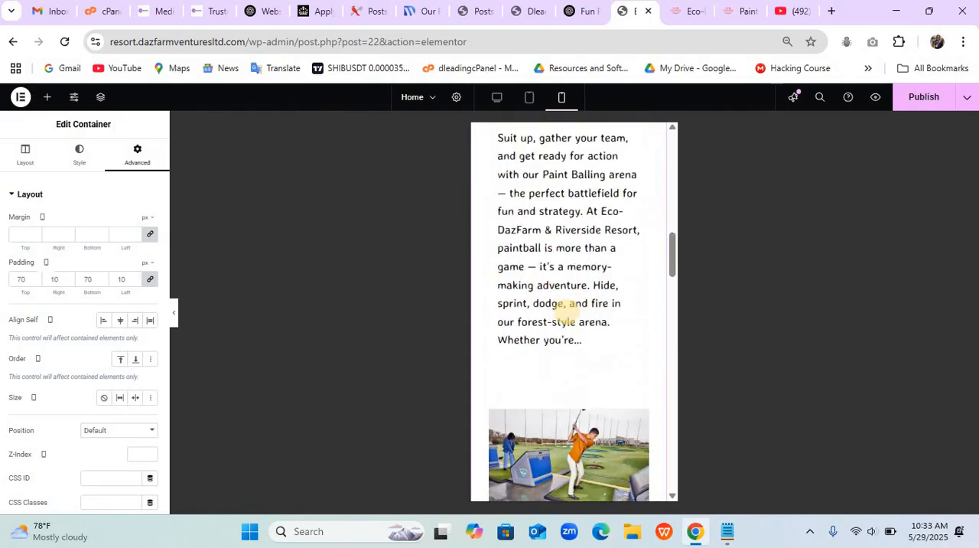
pyautogui.scroll(-12, 565, 309)
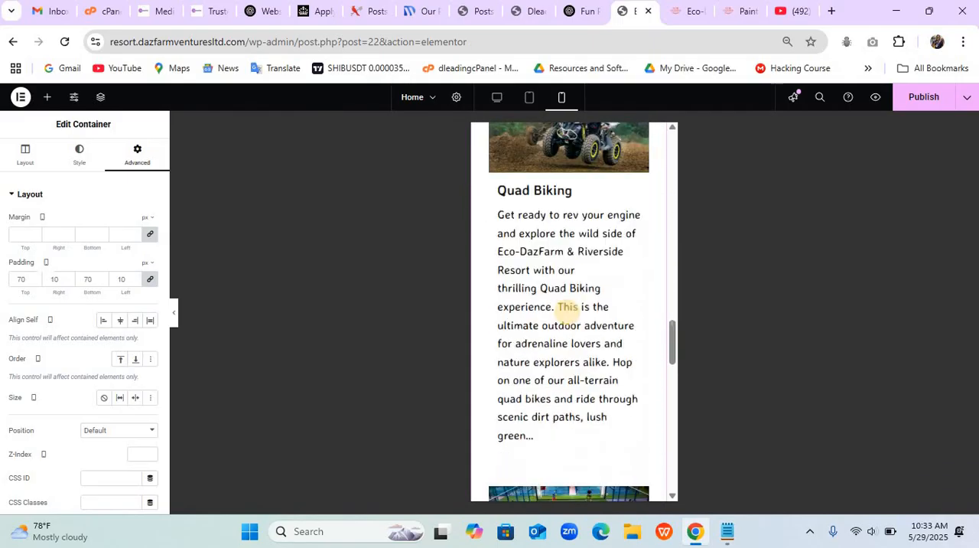
pyautogui.scroll(-3, 566, 314)
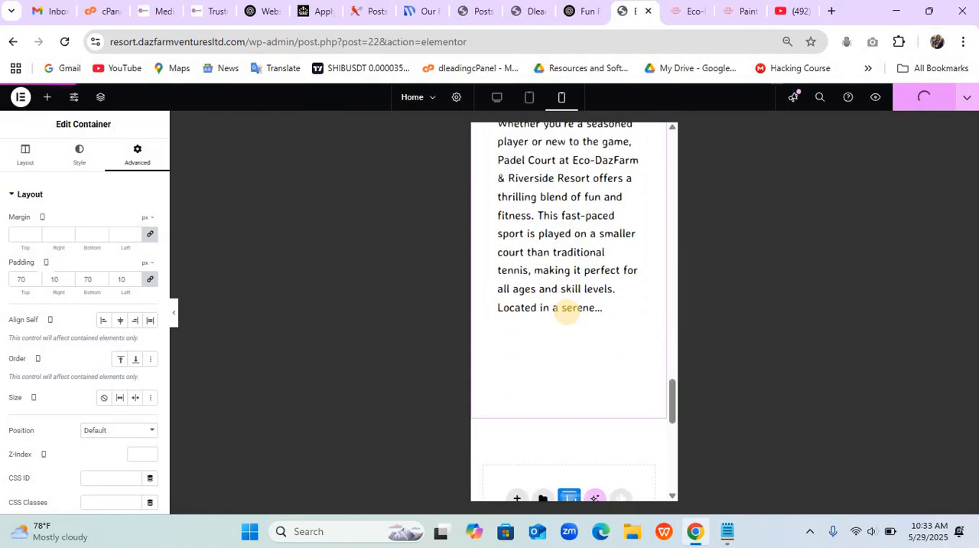
# - Return to the desktop view and review the activities section down to the empty area below it
pyautogui.click(497, 97)
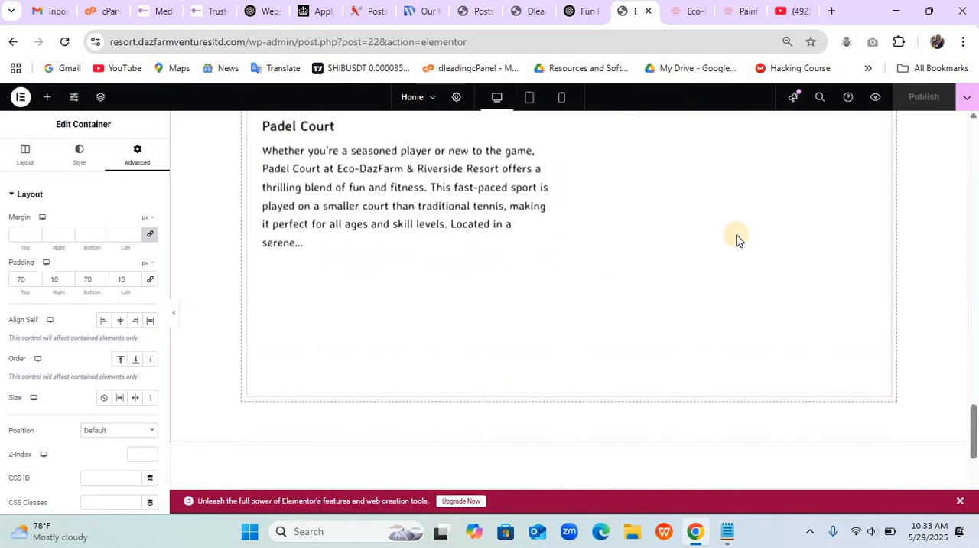
pyautogui.scroll(10, 808, 236)
pyautogui.scroll(5, 808, 237)
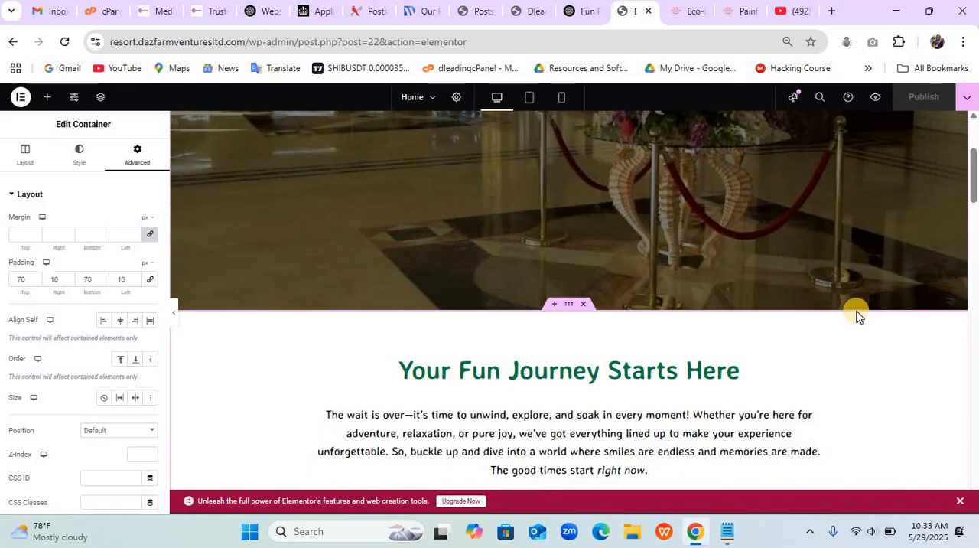
pyautogui.scroll(-8, 857, 315)
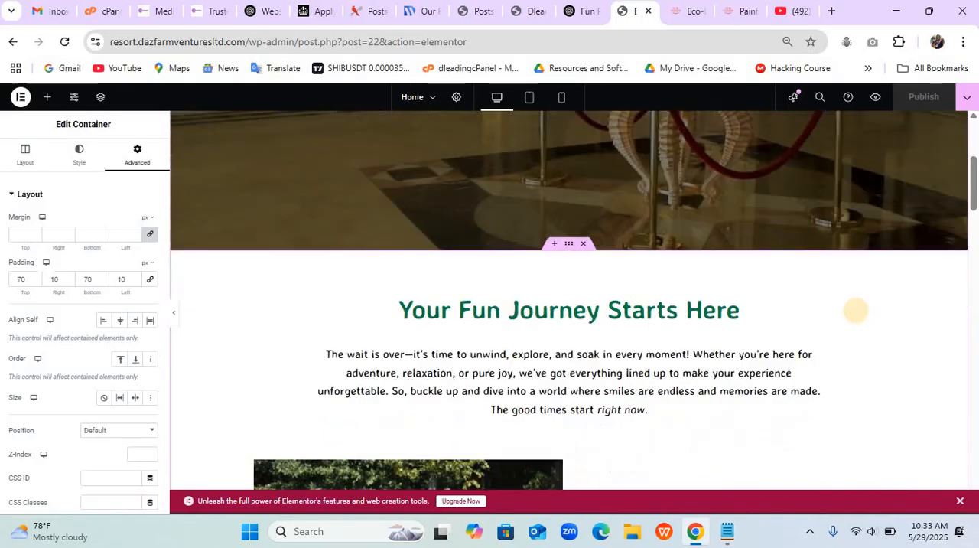
pyautogui.scroll(-12, 856, 310)
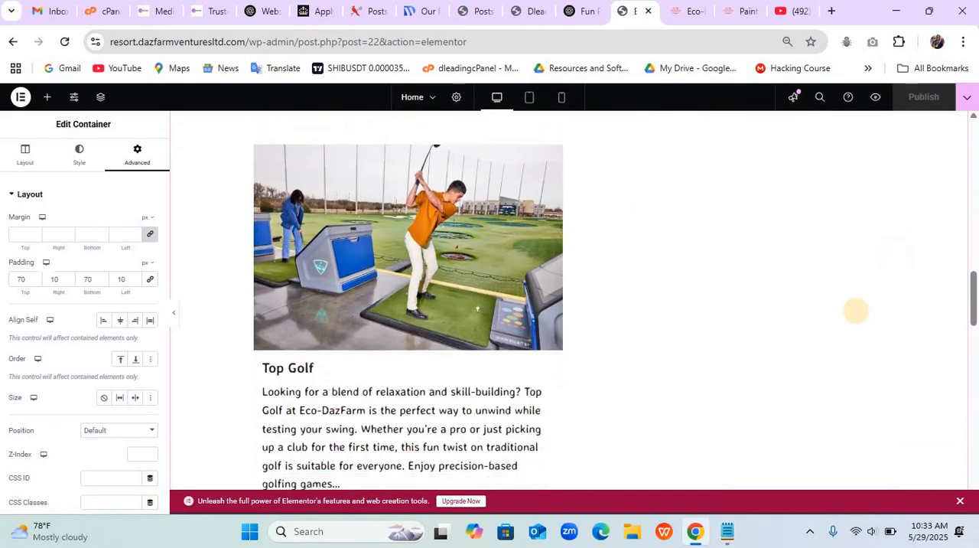
pyautogui.scroll(-4, 856, 310)
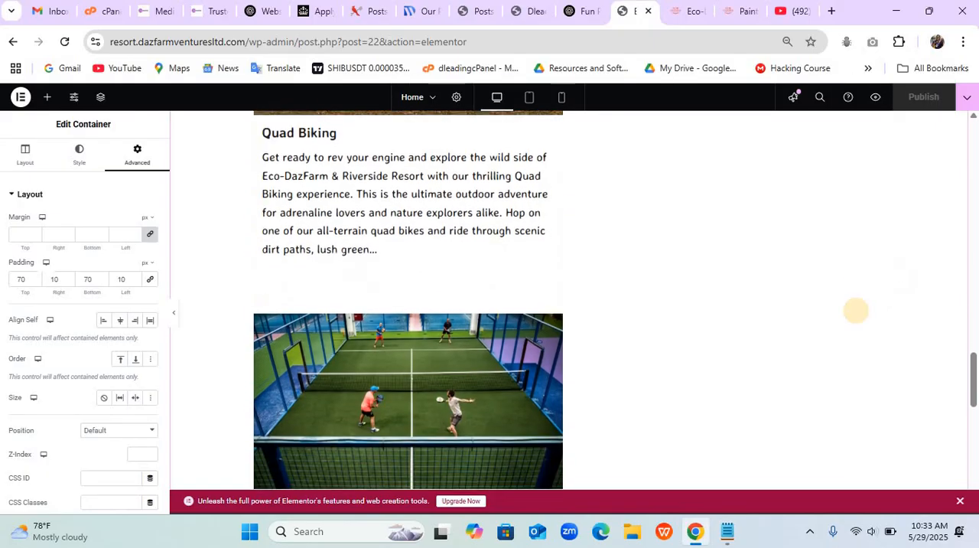
pyautogui.scroll(-3, 856, 310)
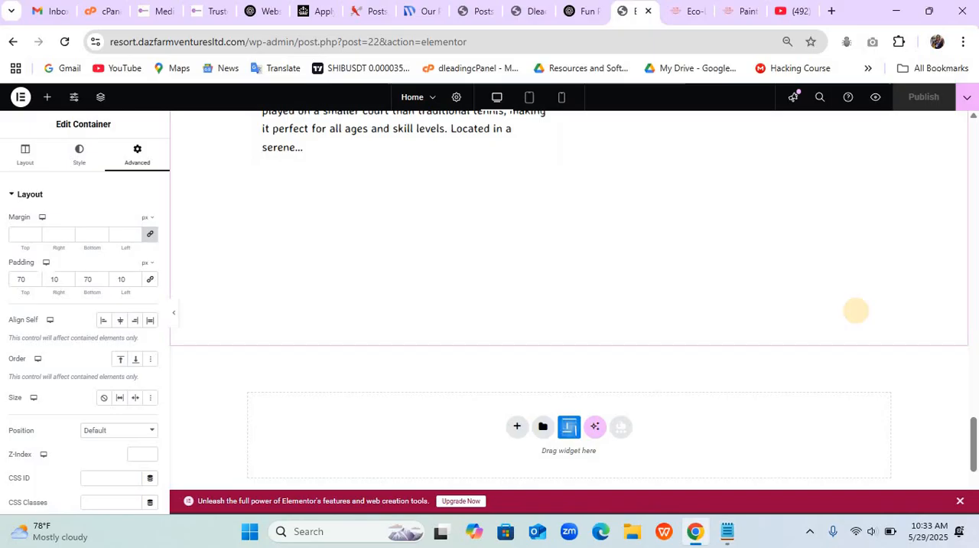
# - Reload the live Dleading Resort Center home page and examine its activities section down to the footer
pyautogui.hotkey('ctrl', 'shift', 'Tab')
pyautogui.hotkey('ctrl', 'shift', 'Tab')
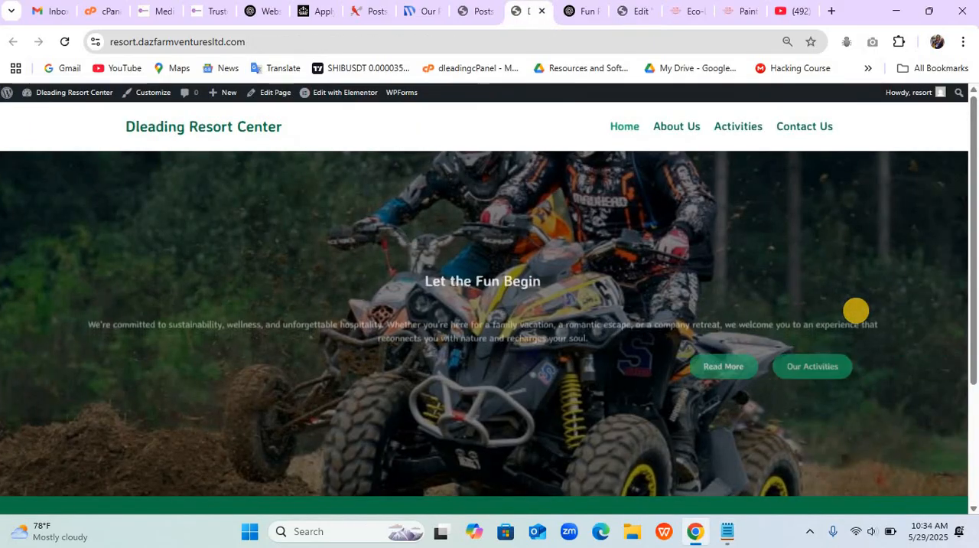
pyautogui.hotkey('ctrl', 'r')
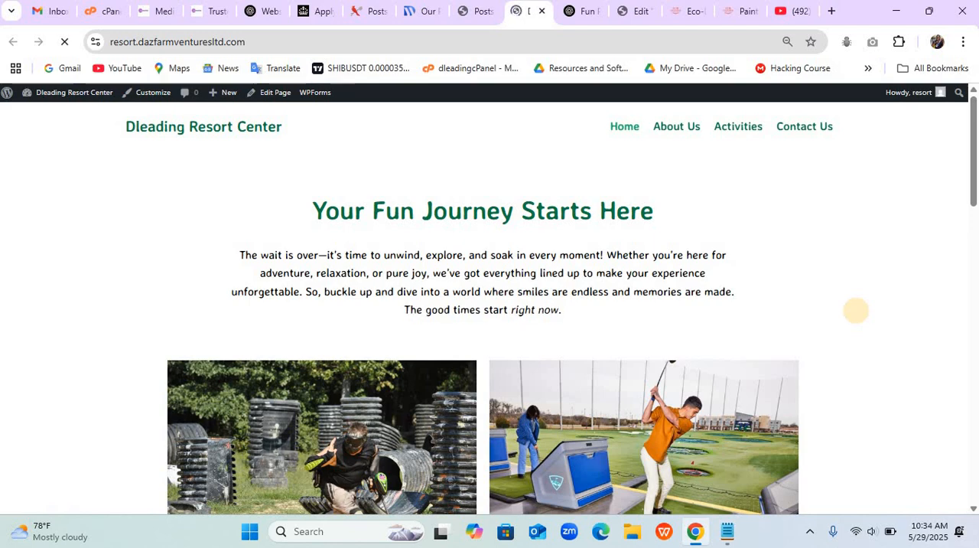
pyautogui.scroll(-2, 857, 310)
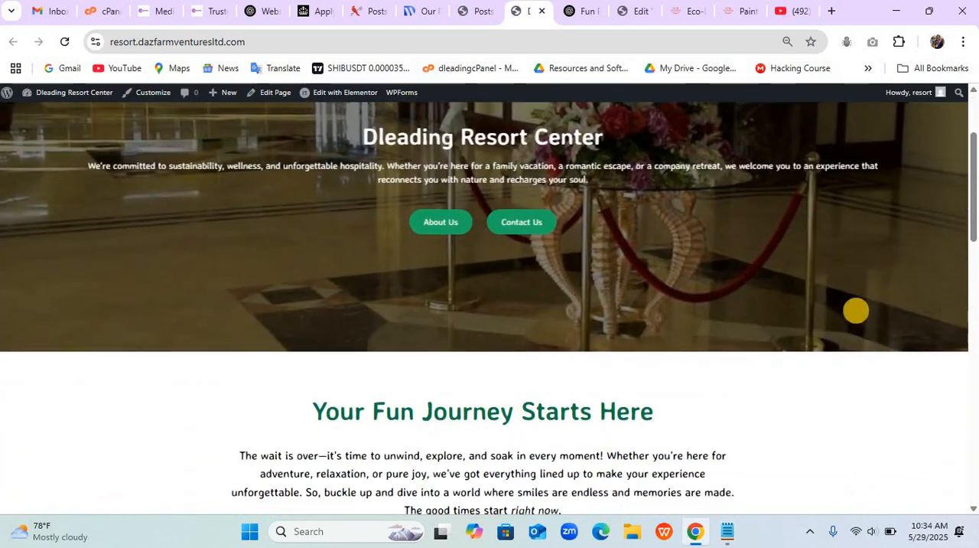
pyautogui.scroll(-5, 856, 310)
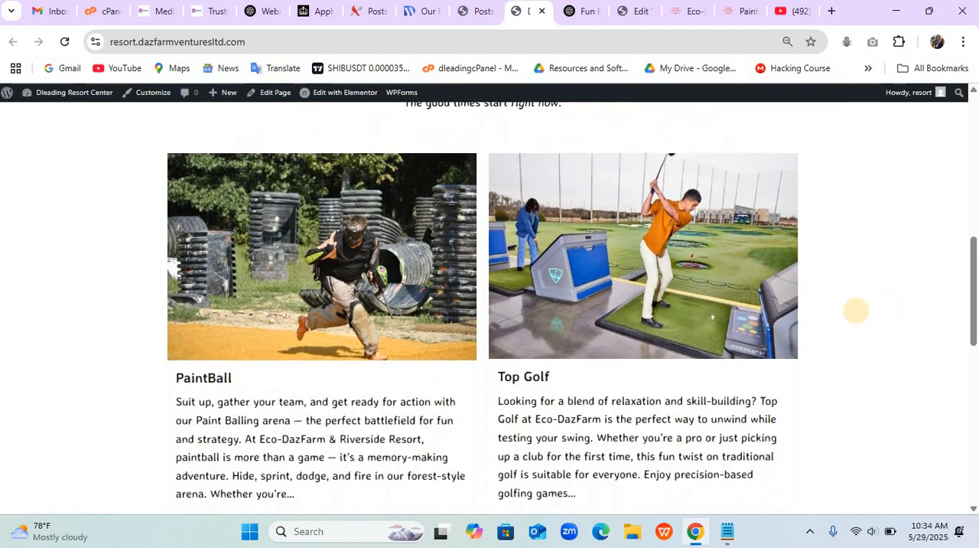
pyautogui.scroll(-6, 856, 310)
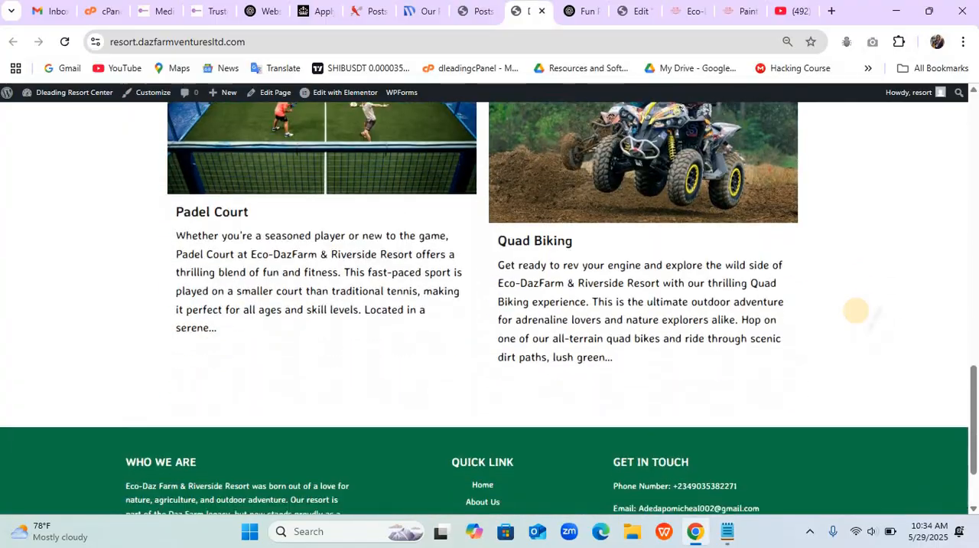
pyautogui.scroll(1, 857, 310)
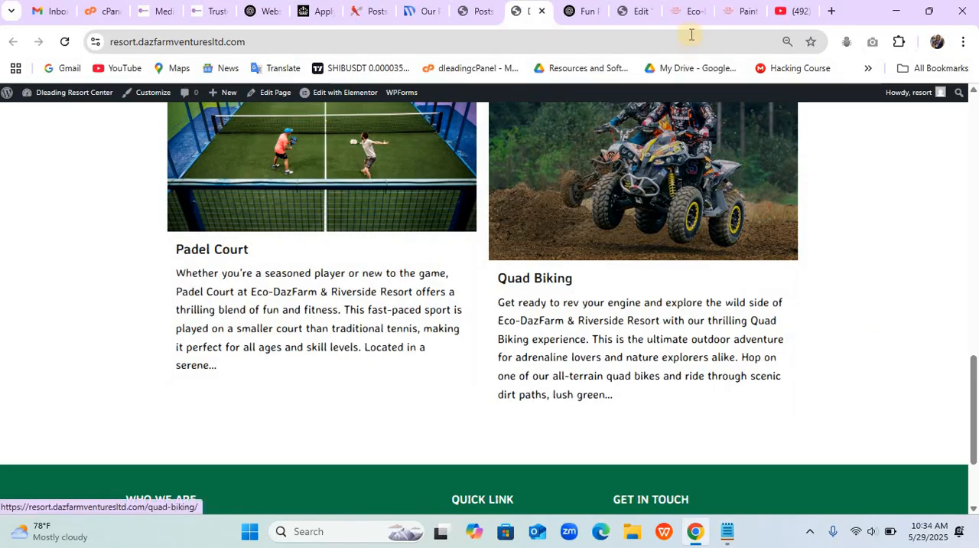
# - Switch to the Eco-Dazfarm reference site and examine the "Who We Are" section below its activities posts
pyautogui.click(688, 11)
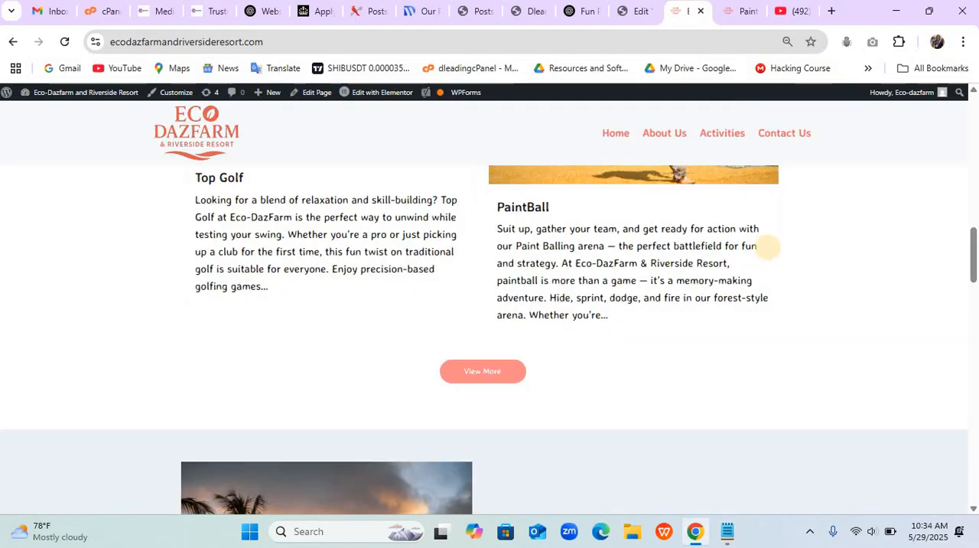
pyautogui.scroll(-4, 767, 246)
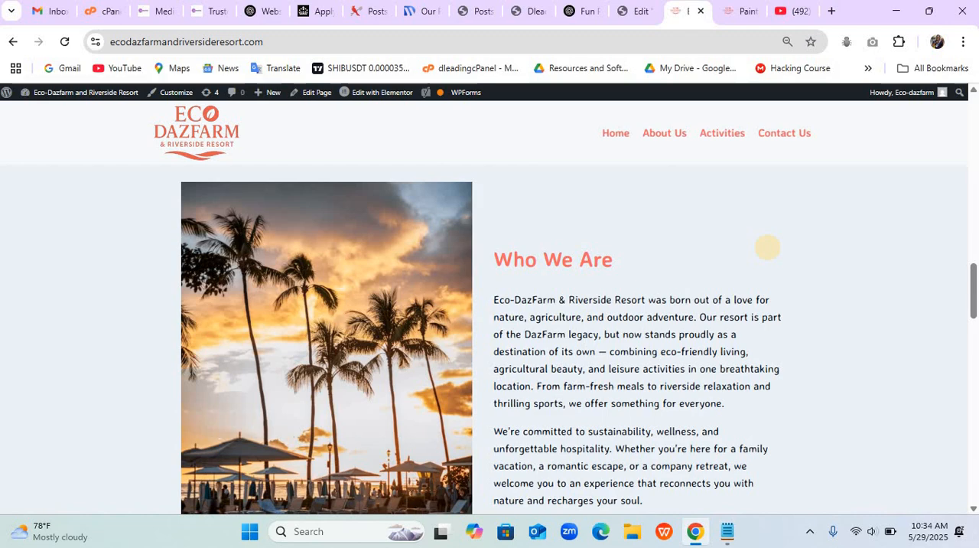
pyautogui.scroll(-5, 768, 247)
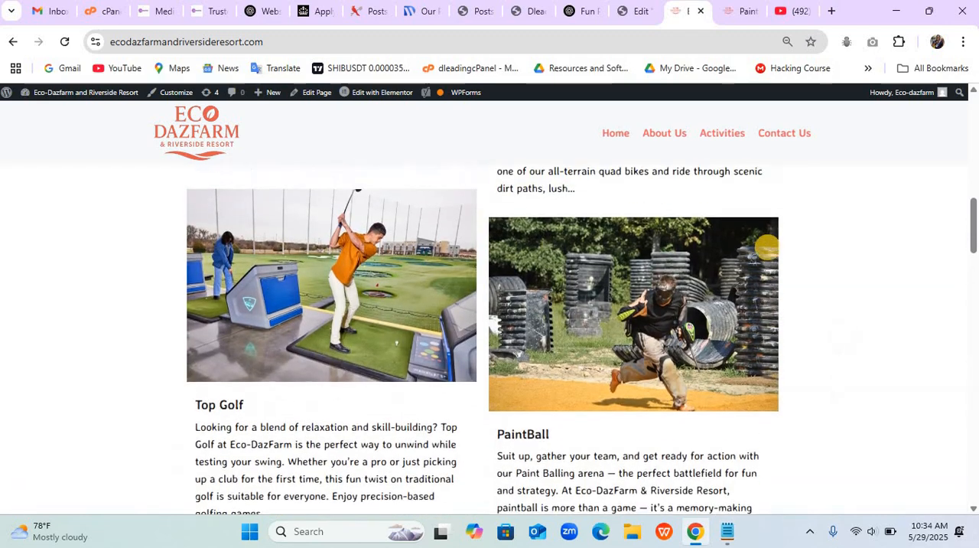
pyautogui.scroll(-3, 768, 247)
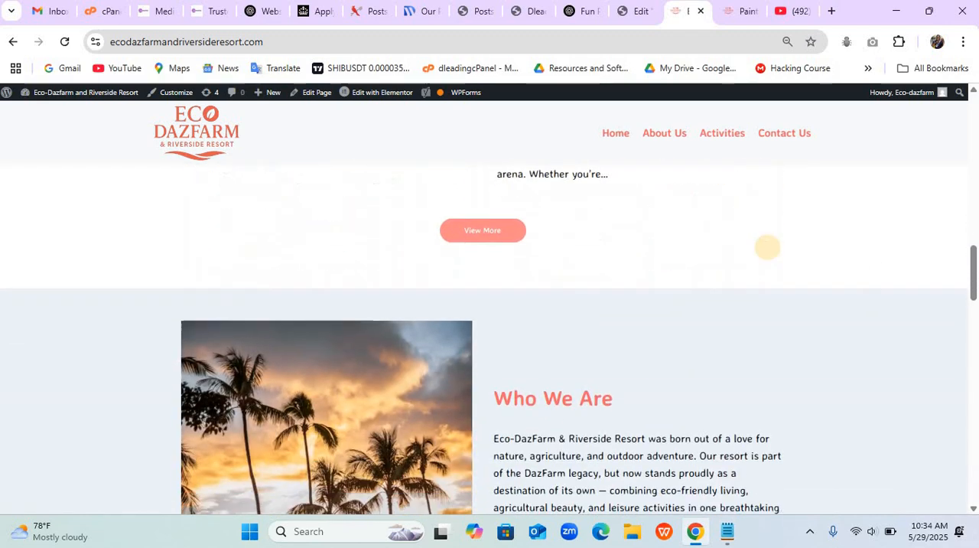
pyautogui.scroll(-2, 768, 247)
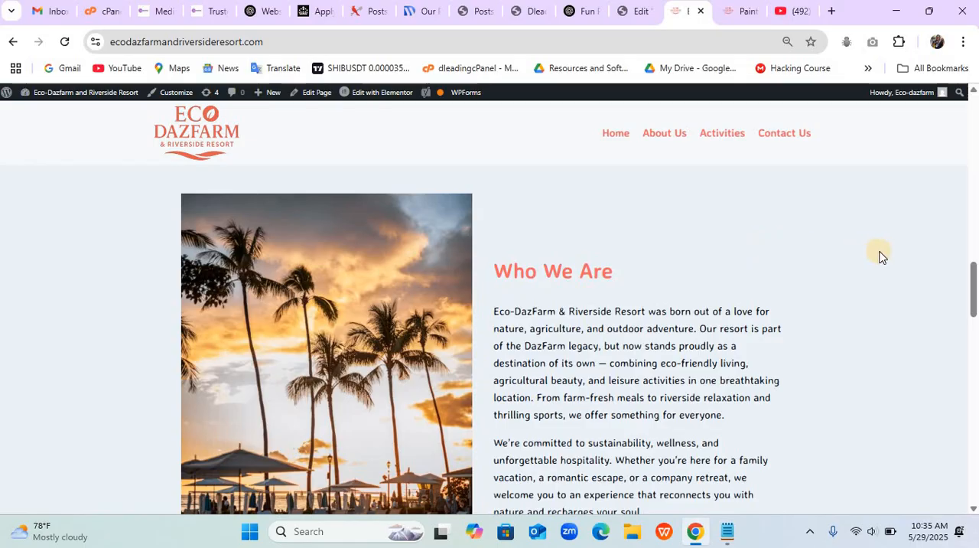
# - Return to the Elementor editor and add a flexbox container with two equal columns below the activities section
pyautogui.click(623, 14)
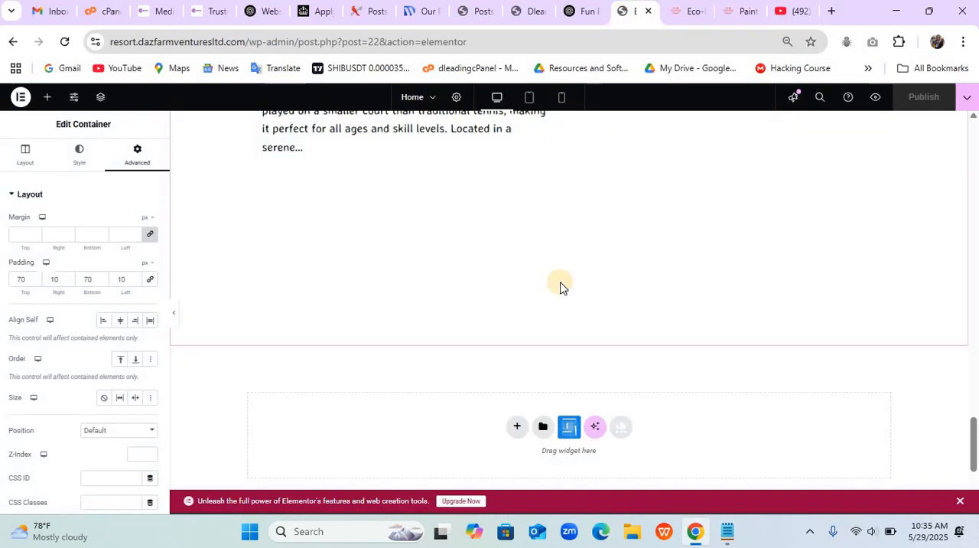
pyautogui.click(519, 426)
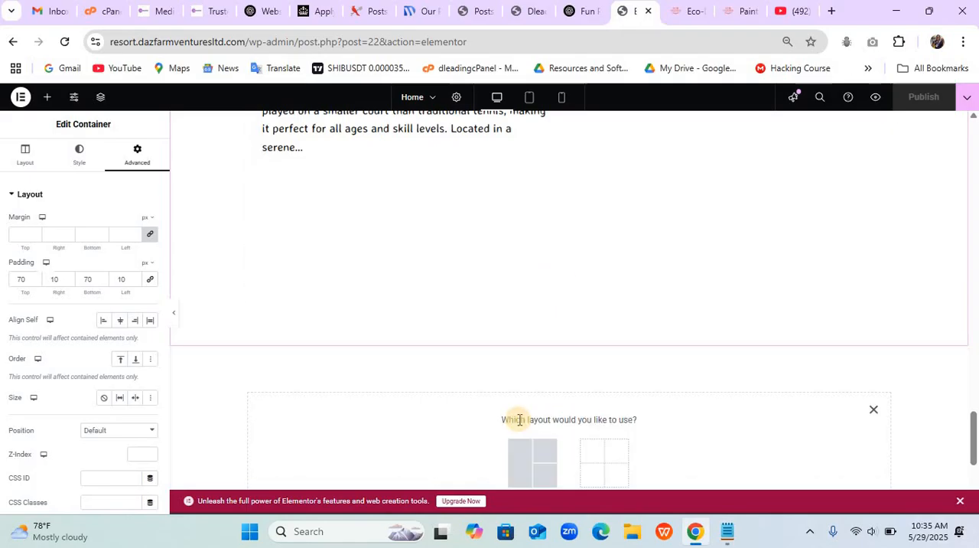
pyautogui.click(525, 457)
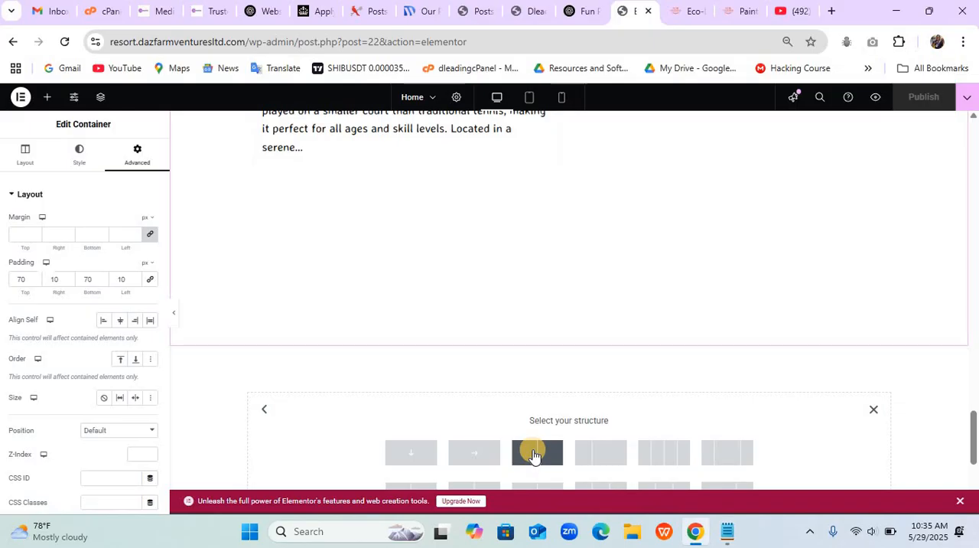
pyautogui.click(532, 454)
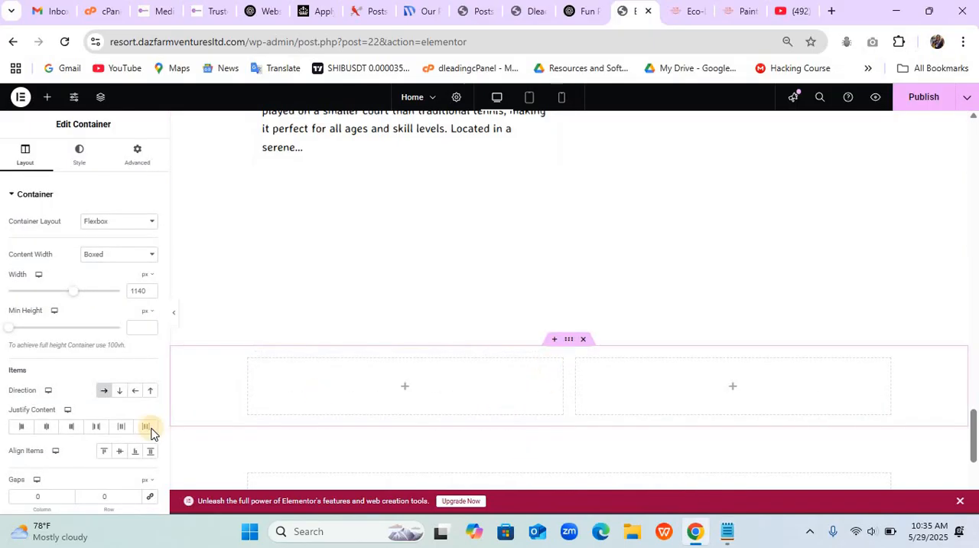
# - Center the new container's items with both Justify Content and Align Items, and set its column and row gaps to 20 px
pyautogui.click(47, 428)
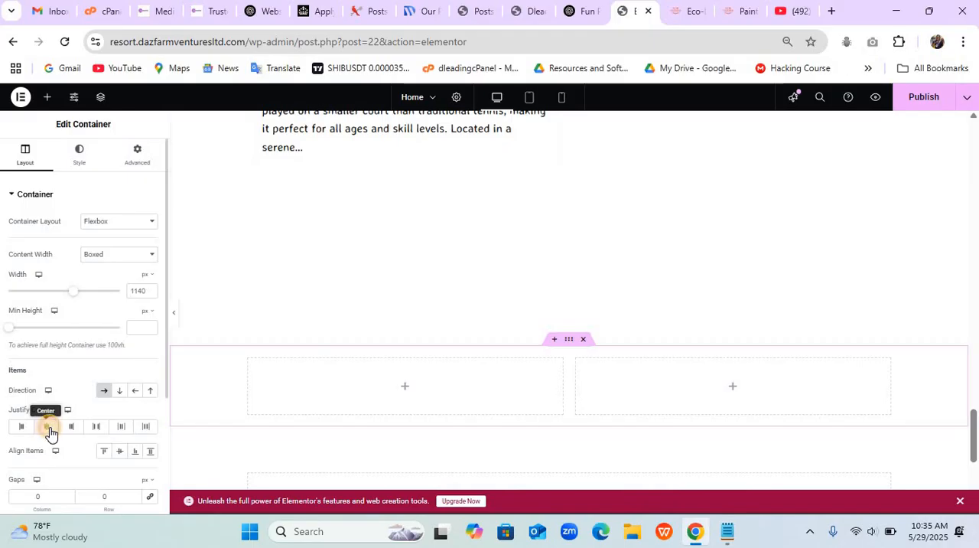
pyautogui.click(120, 453)
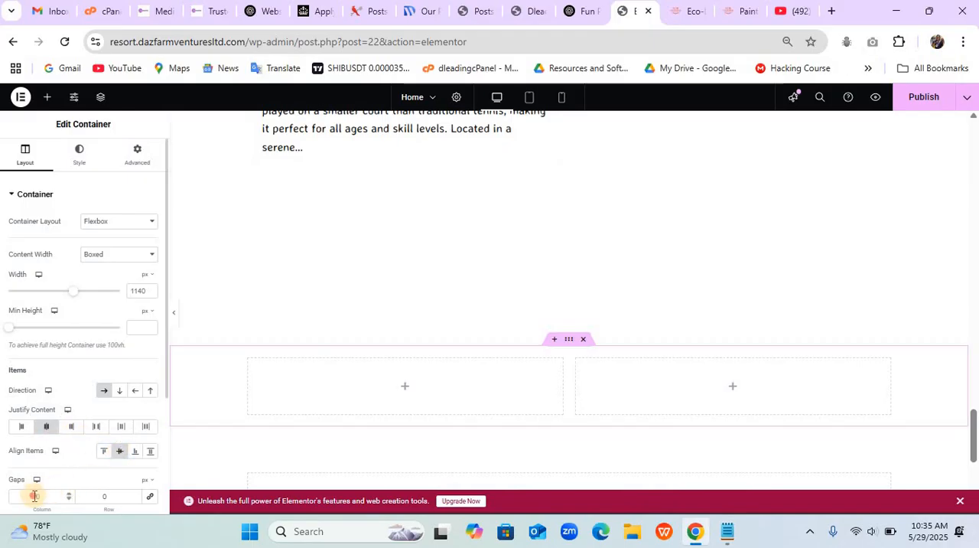
pyautogui.click(34, 496)
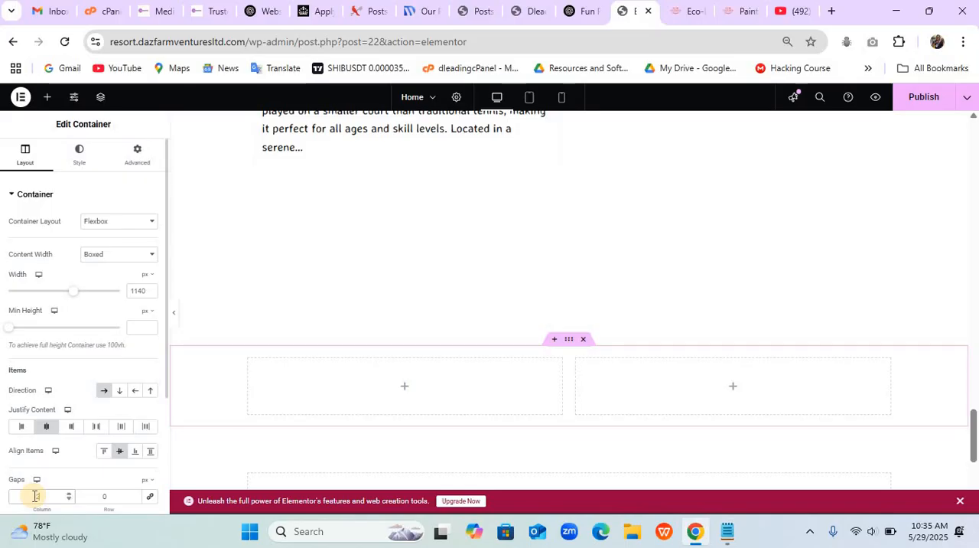
pyautogui.write('20')
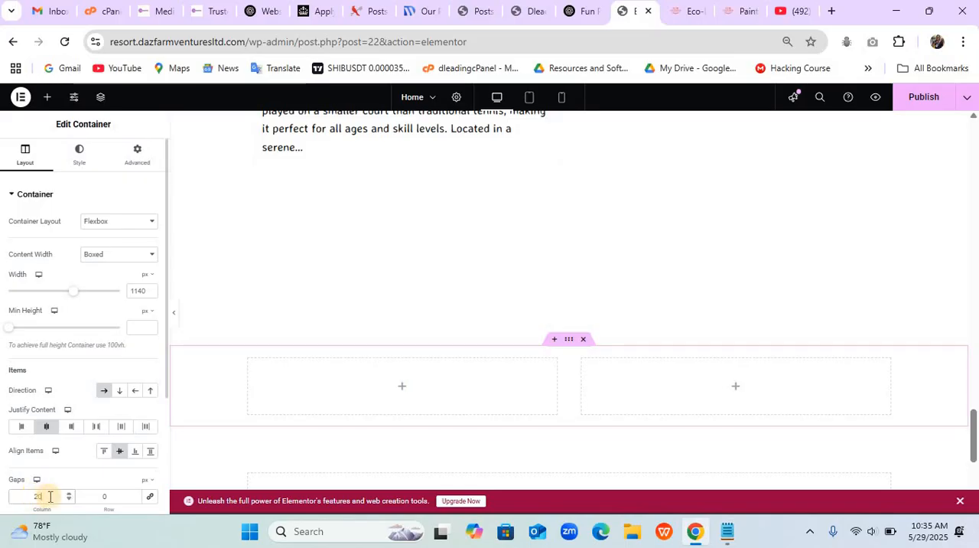
pyautogui.click(105, 496)
pyautogui.write('20')
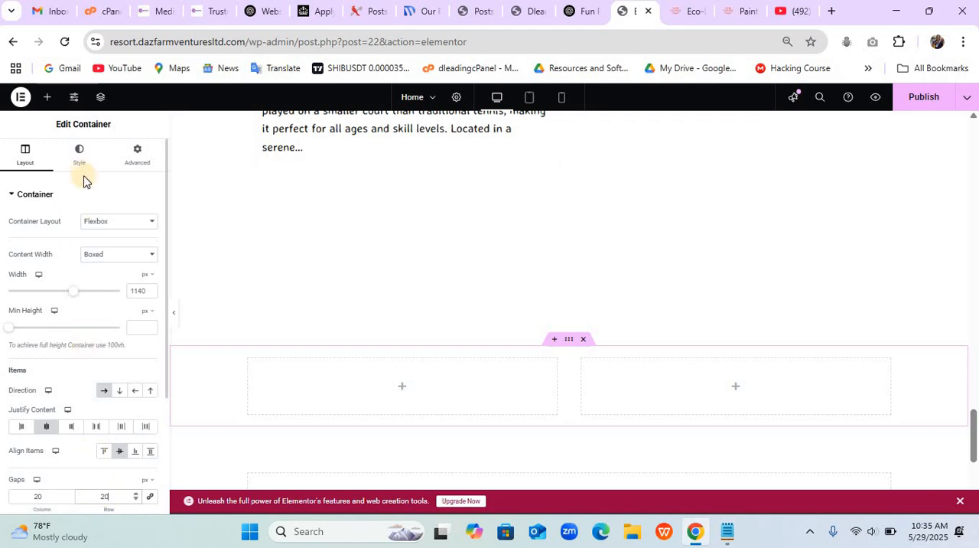
# - Unlink the container's padding values and set them to 50 px top, 10 px right and 50 px bottom
pyautogui.click(136, 163)
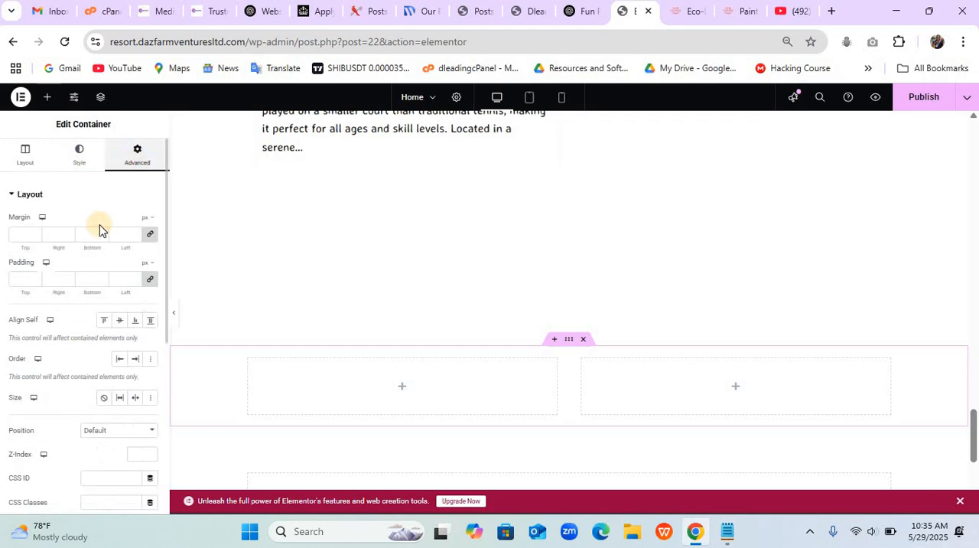
pyautogui.click(23, 278)
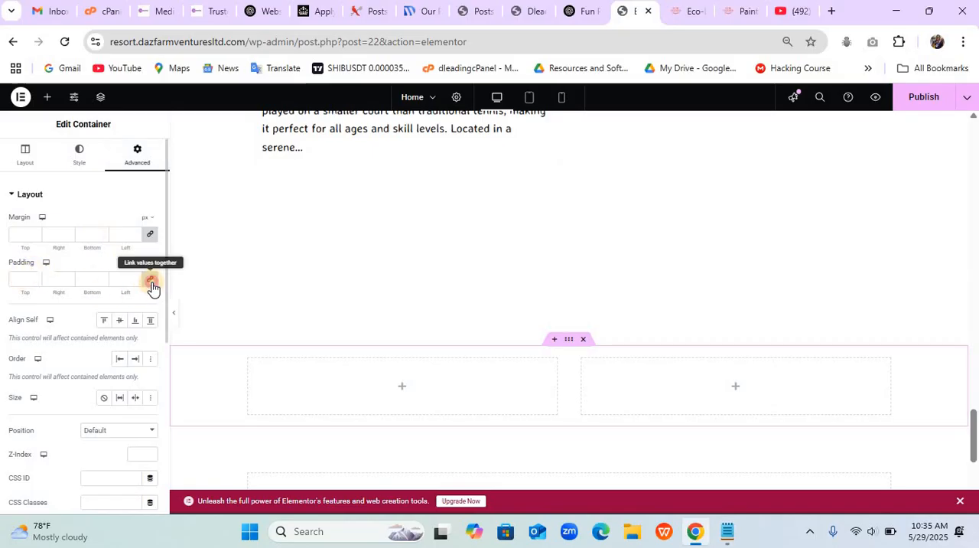
pyautogui.click(150, 278)
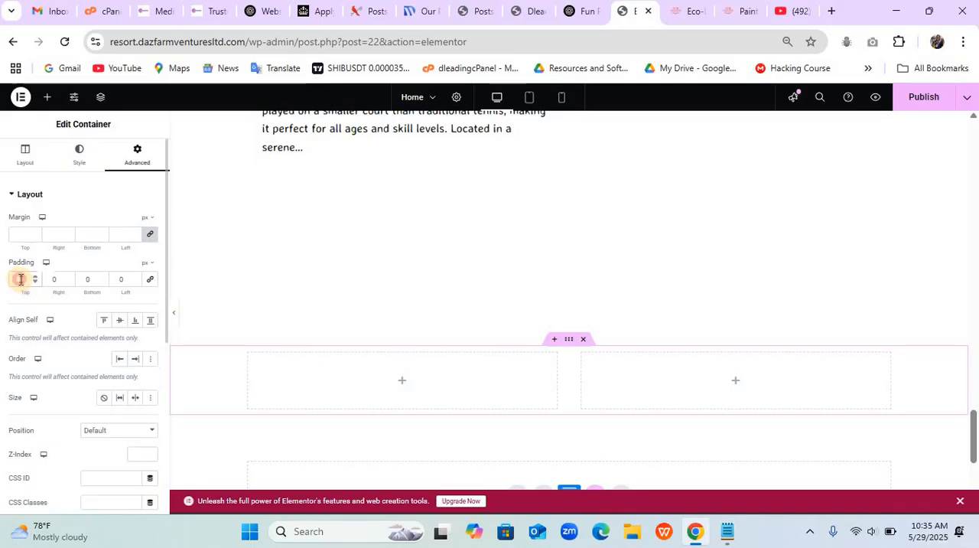
pyautogui.write('50')
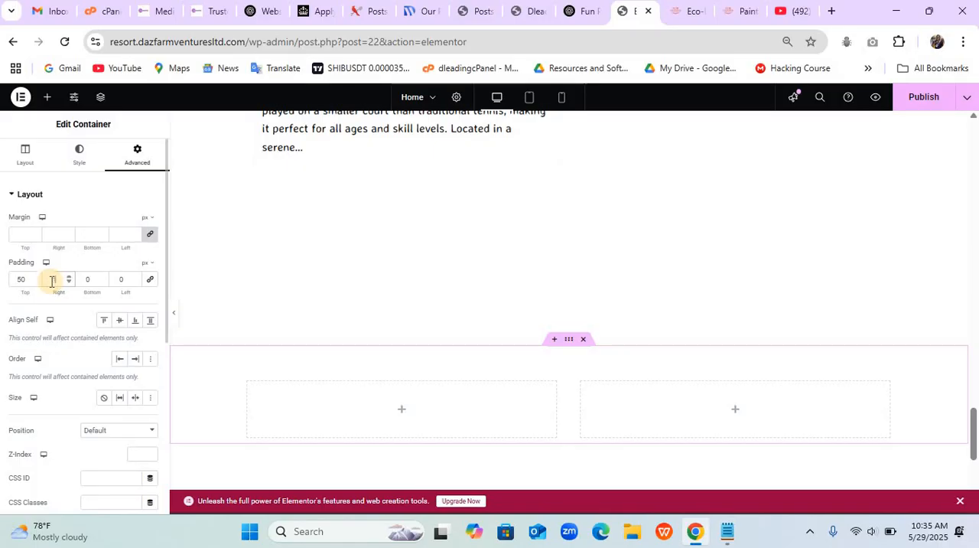
pyautogui.write('10')
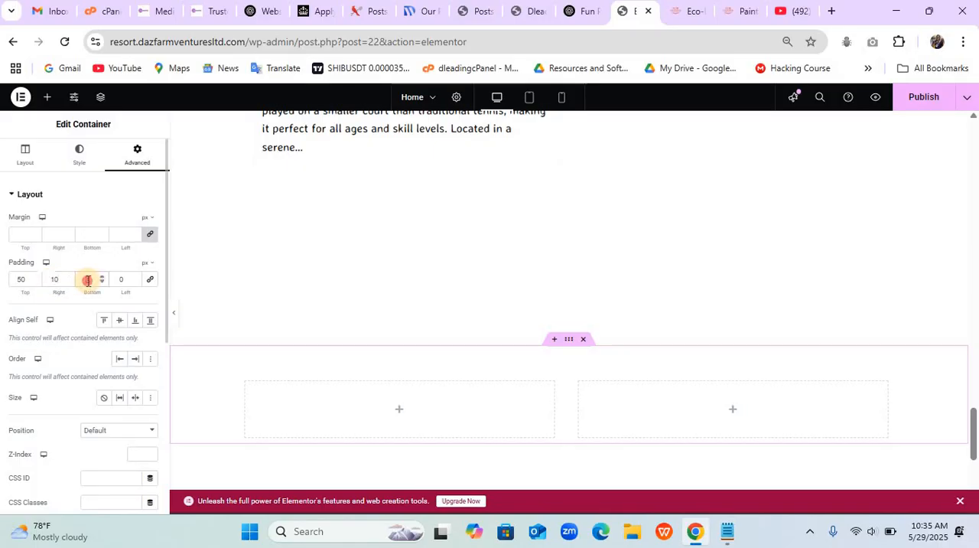
pyautogui.click(88, 279)
pyautogui.write('50')
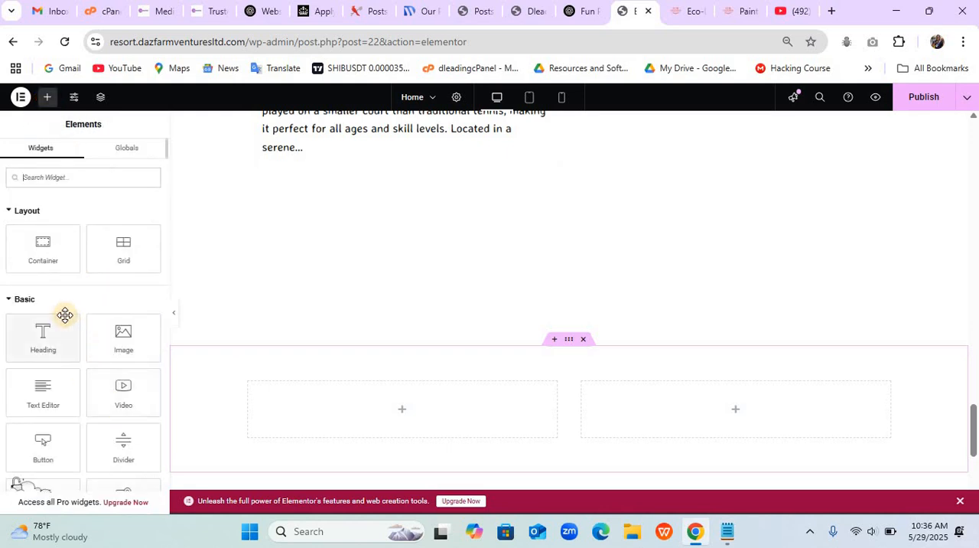
# - Add an Image widget to the container's first column and fill it with golf-carts-3652843_1280-1.jpg from the media library
pyautogui.moveTo(109, 345); pyautogui.dragTo(337, 420)
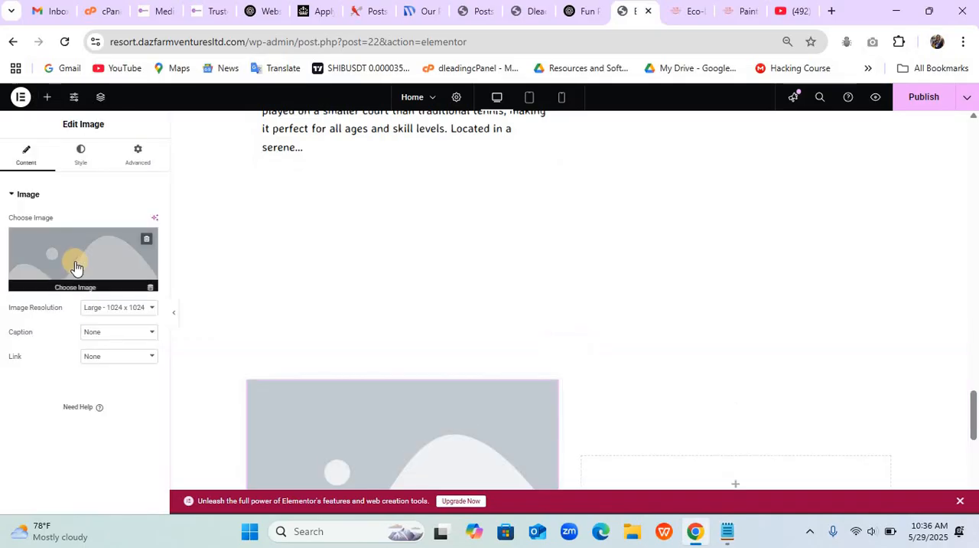
pyautogui.click(77, 267)
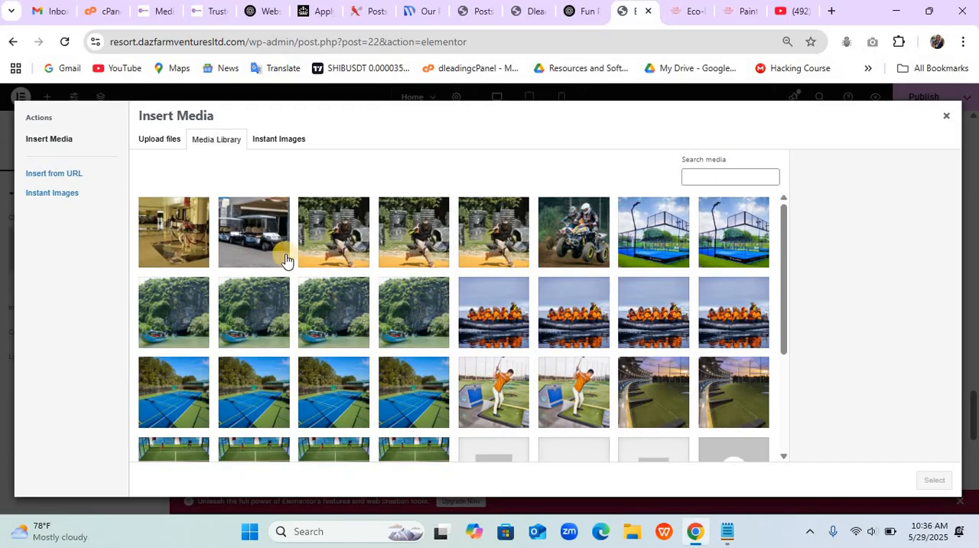
pyautogui.click(270, 239)
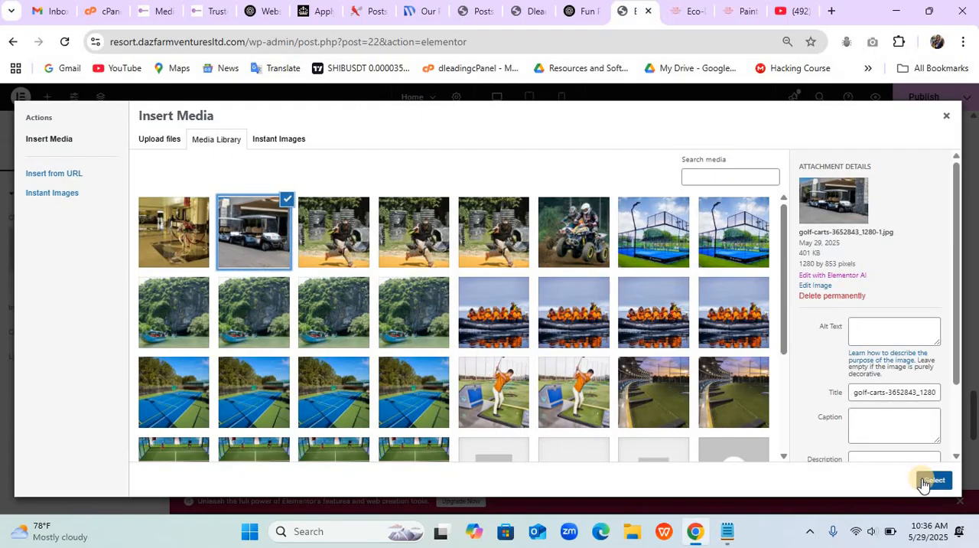
pyautogui.click(926, 481)
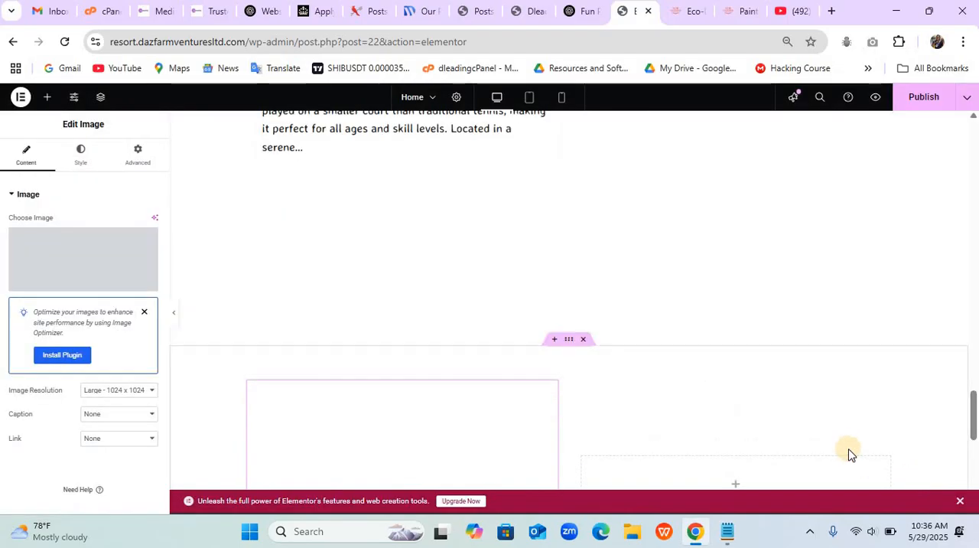
pyautogui.scroll(-3, 848, 451)
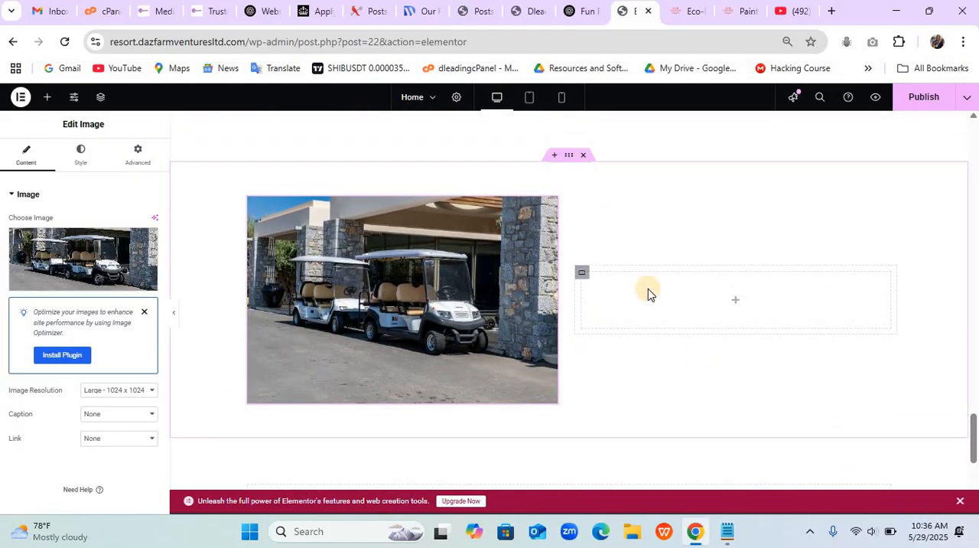
# - Replace the golf cart picture with the hotel lobby photo reception-186102_1280-768x576-1.jpg from the media library
pyautogui.click(107, 261)
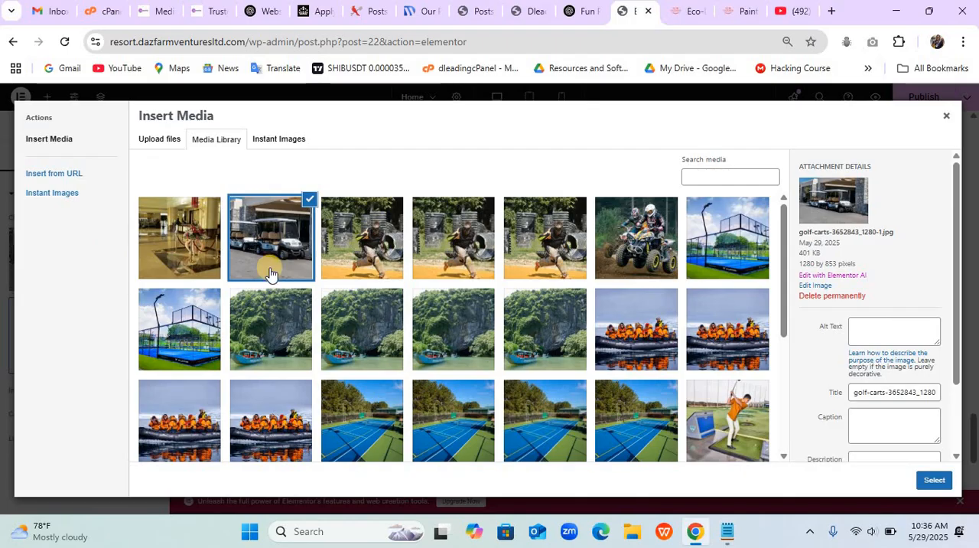
pyautogui.click(182, 229)
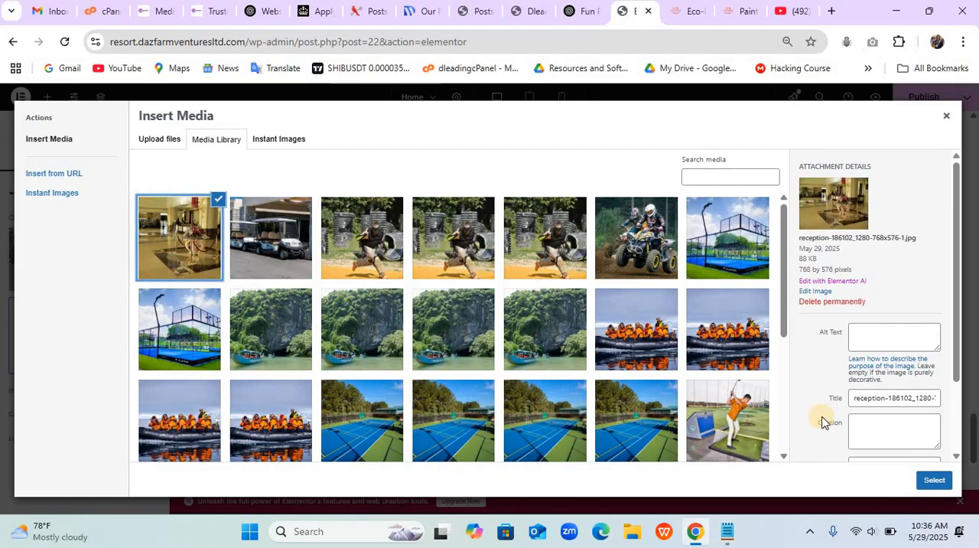
pyautogui.click(933, 480)
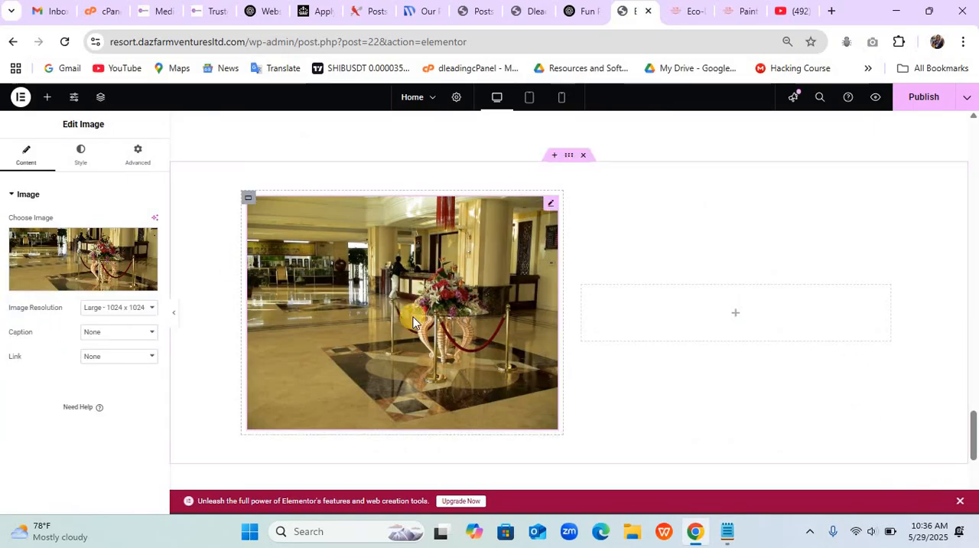
# - Examine the text and button layout of the Eco-DazFarm site's "Who We Are" section, and return to the Elementor editor
pyautogui.moveTo(688, 13); pyautogui.dragTo(629, 319)
pyautogui.scroll(-3, 629, 320)
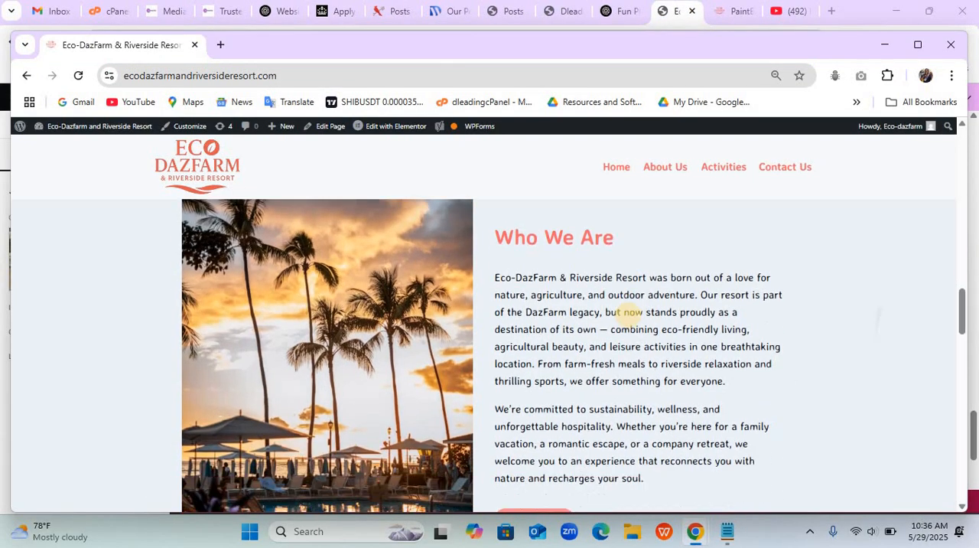
pyautogui.scroll(2, 625, 312)
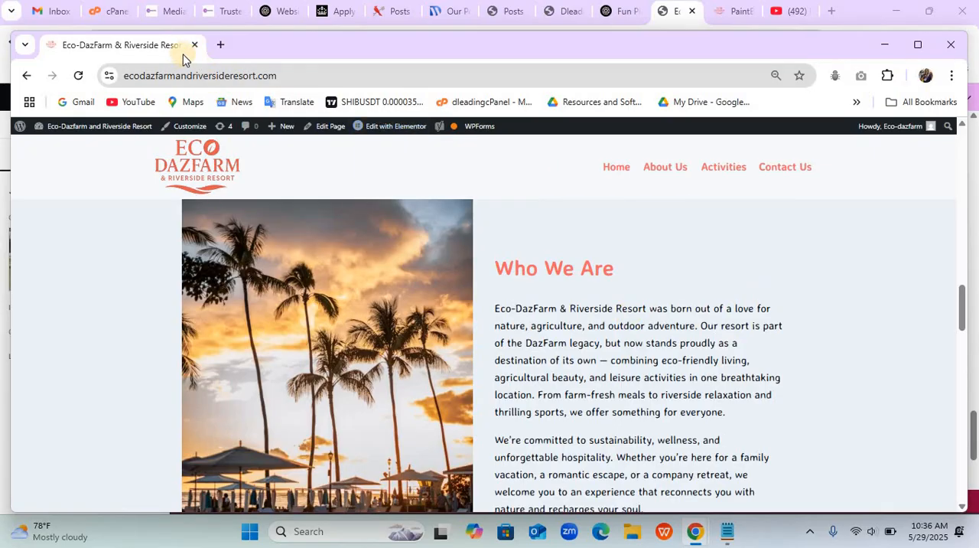
pyautogui.moveTo(168, 50); pyautogui.dragTo(708, 26)
pyautogui.click(632, 13)
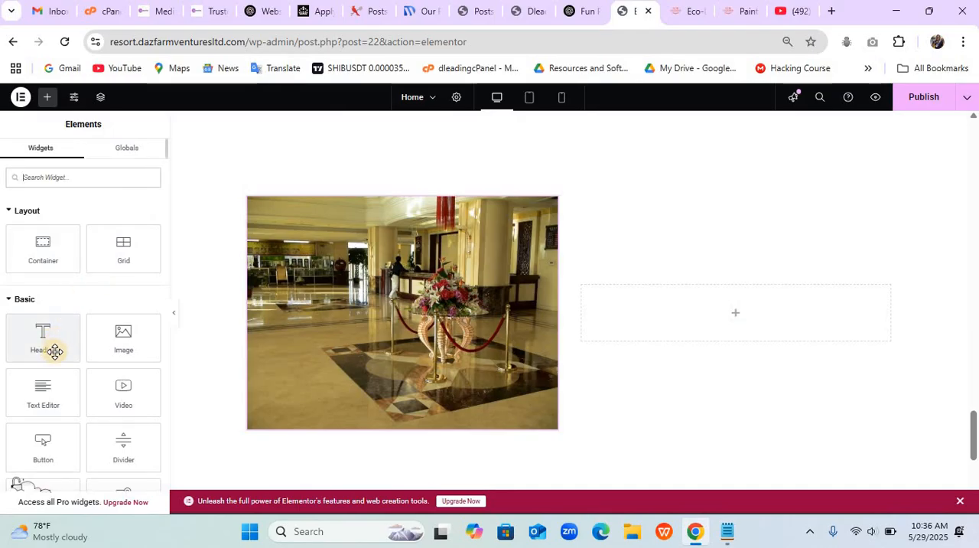
# - Add a Heading, a Text Editor and a Button widget, one below the other, to the column beside the lobby photo
pyautogui.moveTo(54, 350); pyautogui.dragTo(665, 310)
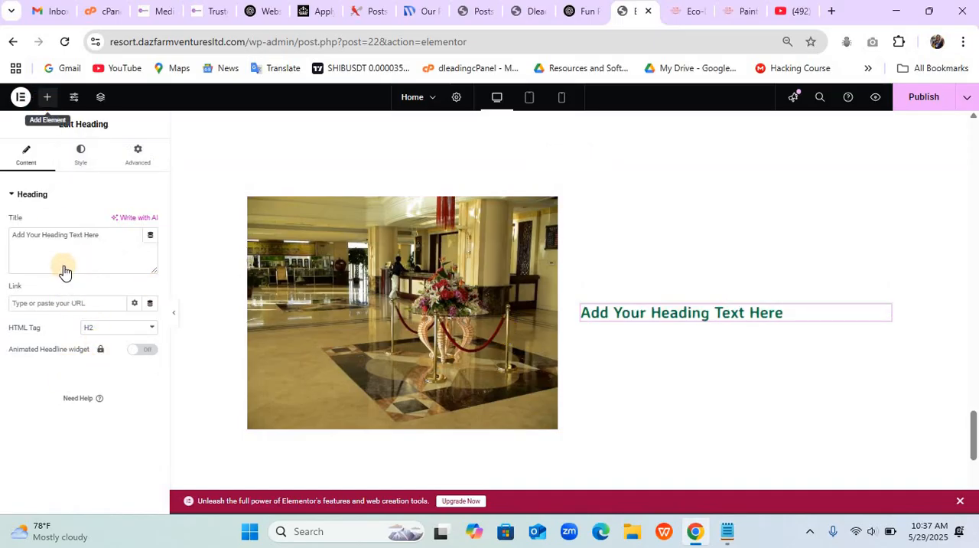
pyautogui.moveTo(59, 385); pyautogui.dragTo(695, 320)
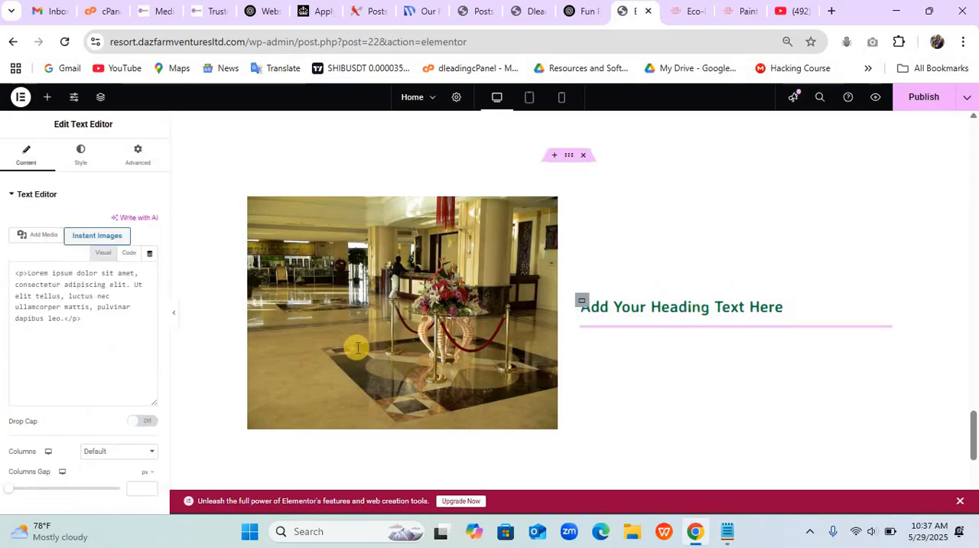
pyautogui.click(47, 99)
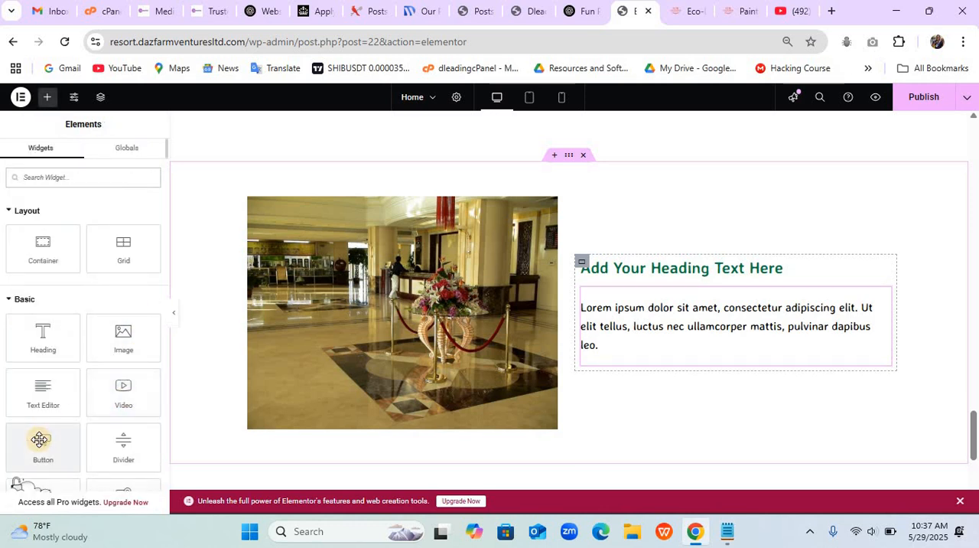
pyautogui.moveTo(39, 434); pyautogui.dragTo(669, 361)
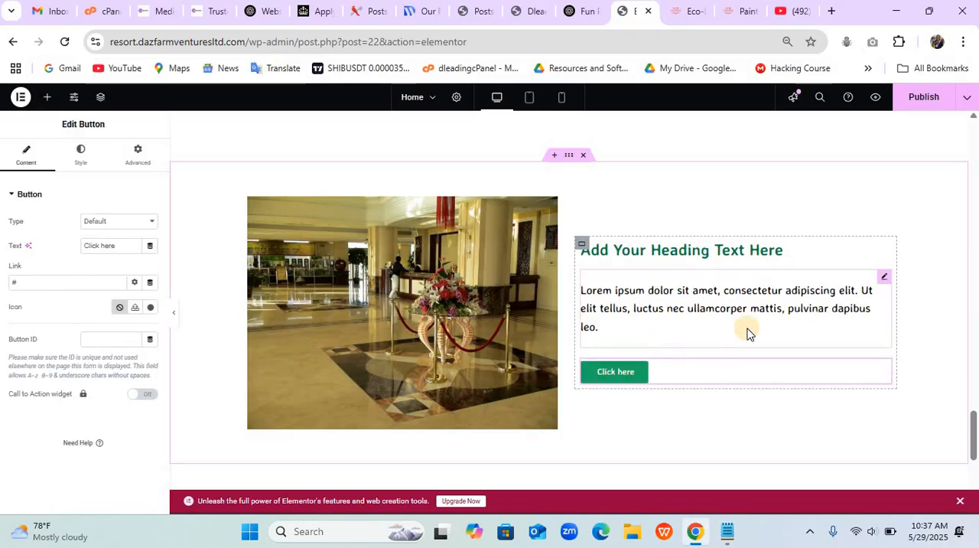
# - Change the new heading's title to "Who We Are" and set its font size to 45 px
pyautogui.click(727, 252)
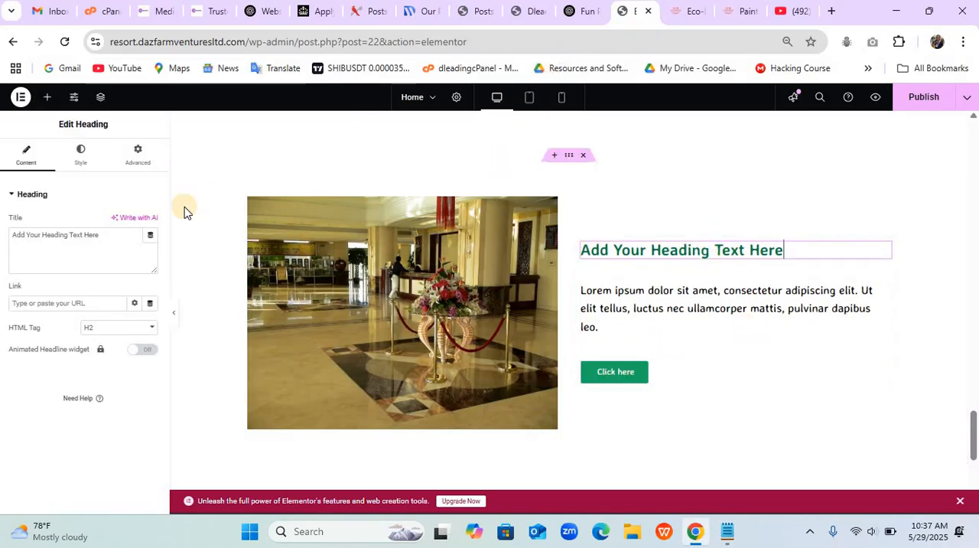
pyautogui.tripleClick(101, 248)
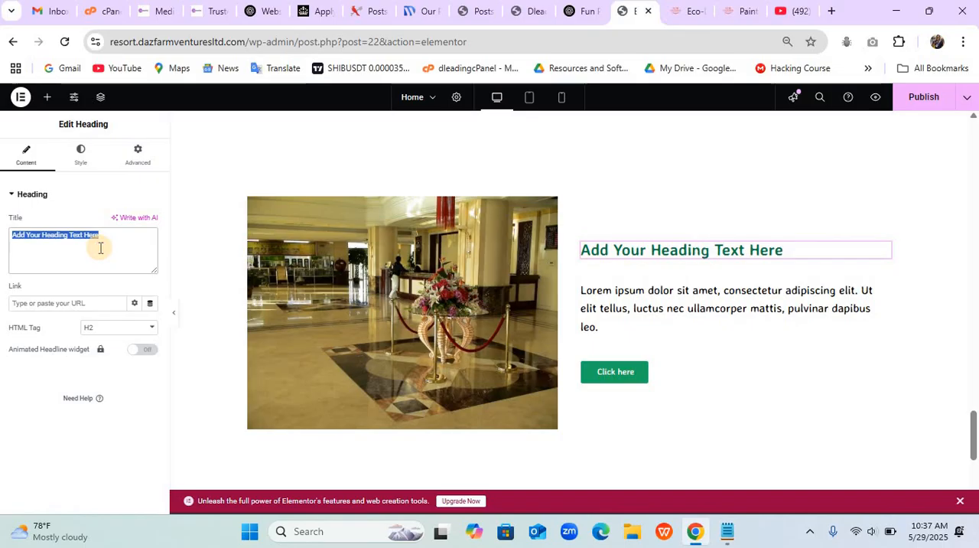
pyautogui.write('Who We Are')
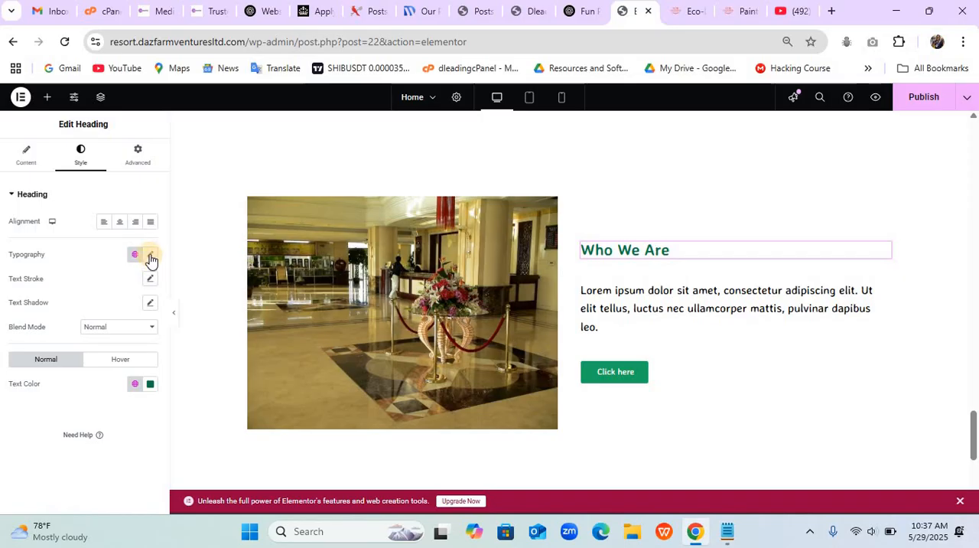
pyautogui.click(150, 257)
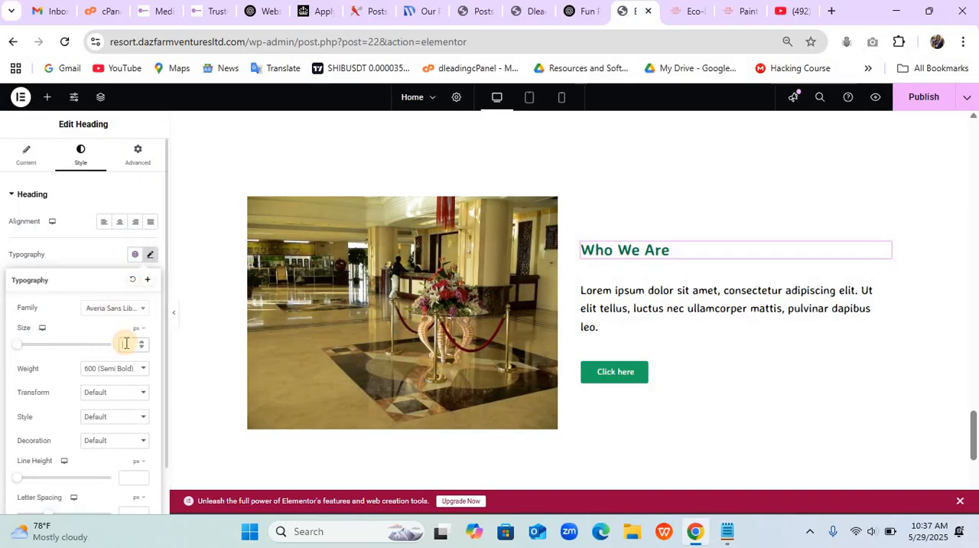
pyautogui.write('45')
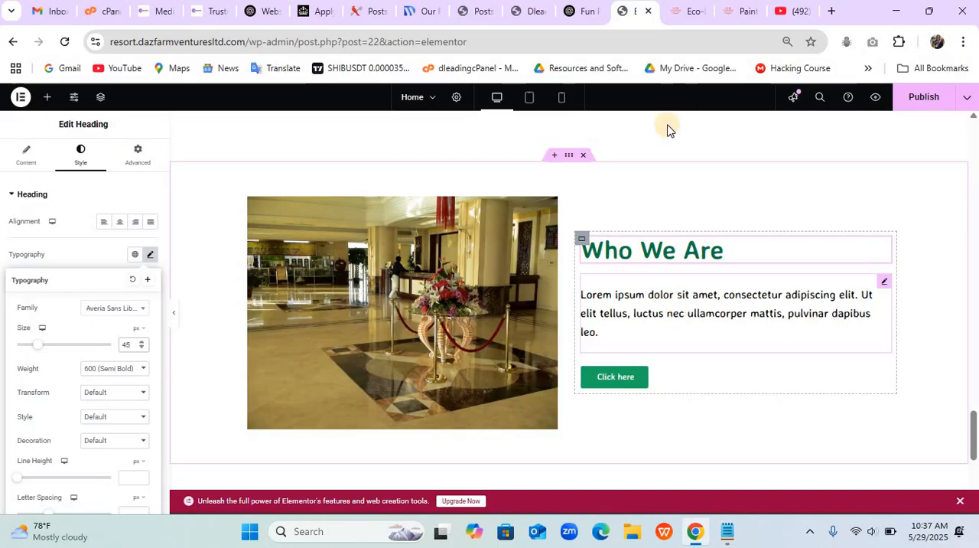
# - Replace the placeholder text under "Who We Are" with the Eco-DazFarm site's opening paragraph, from "Eco-DazFarm & Riverside Resort" to "breathtaking location."
pyautogui.click(670, 17)
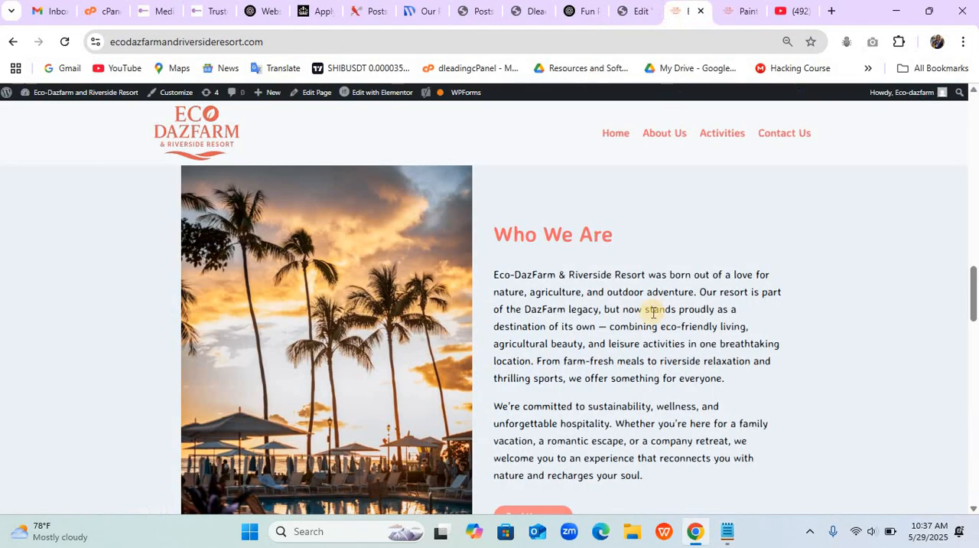
pyautogui.moveTo(492, 275); pyautogui.dragTo(537, 373)
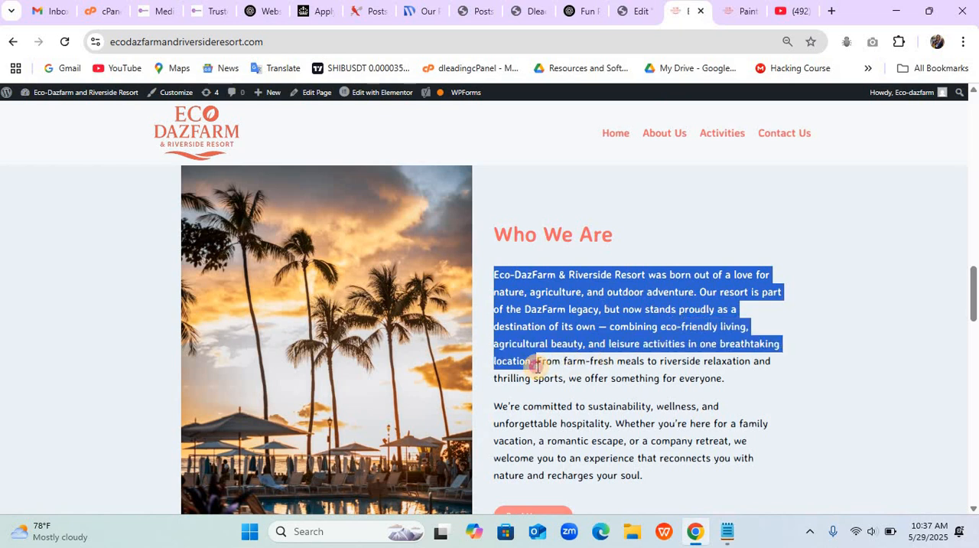
pyautogui.click(639, 15)
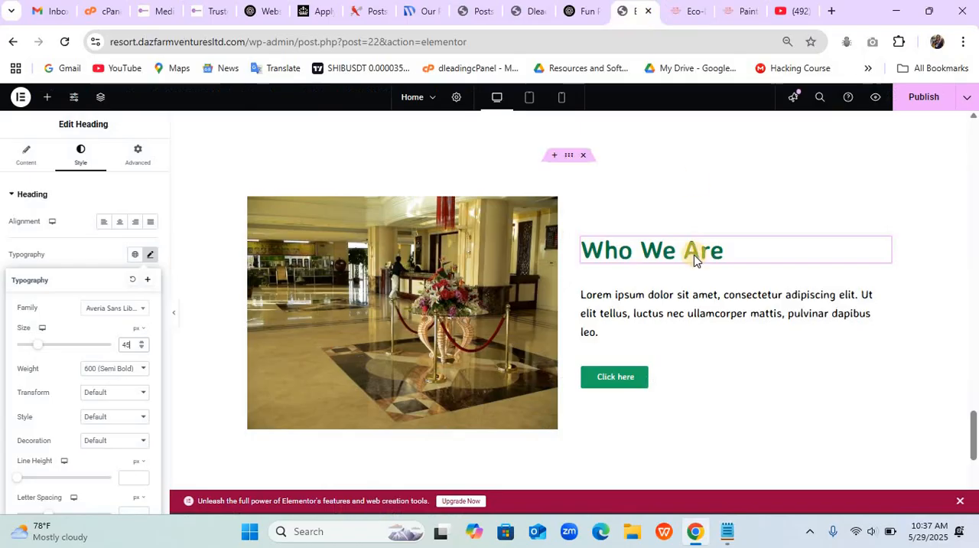
pyautogui.click(671, 298)
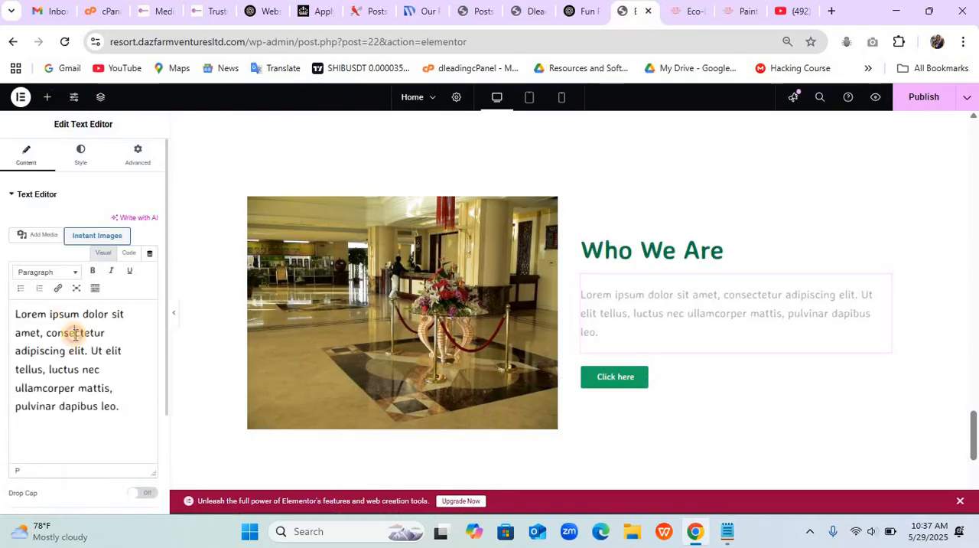
pyautogui.click(75, 333)
pyautogui.hotkey('ctrl', 'a')
pyautogui.hotkey('ctrl', 'v')
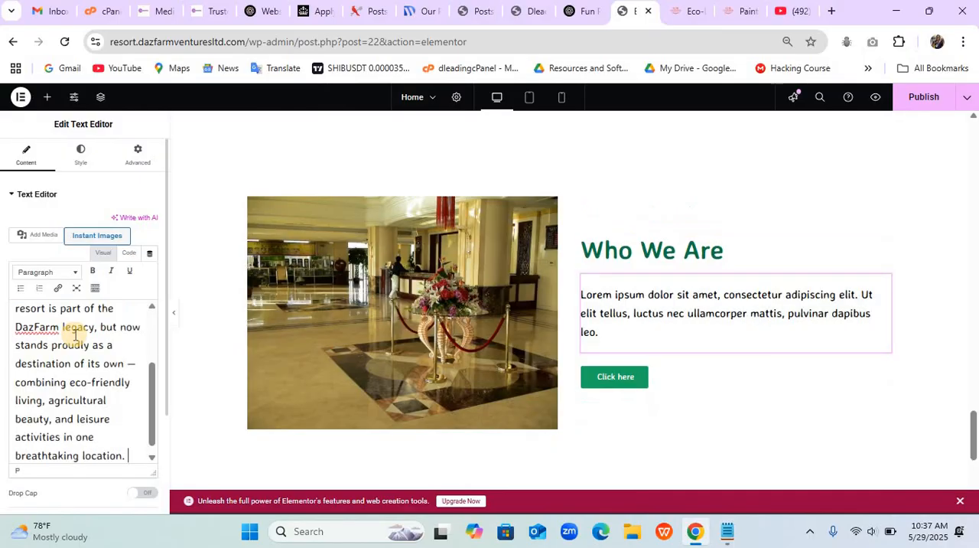
# - Change the button's text to "Read More" and link it to the About Us page
pyautogui.click(679, 382)
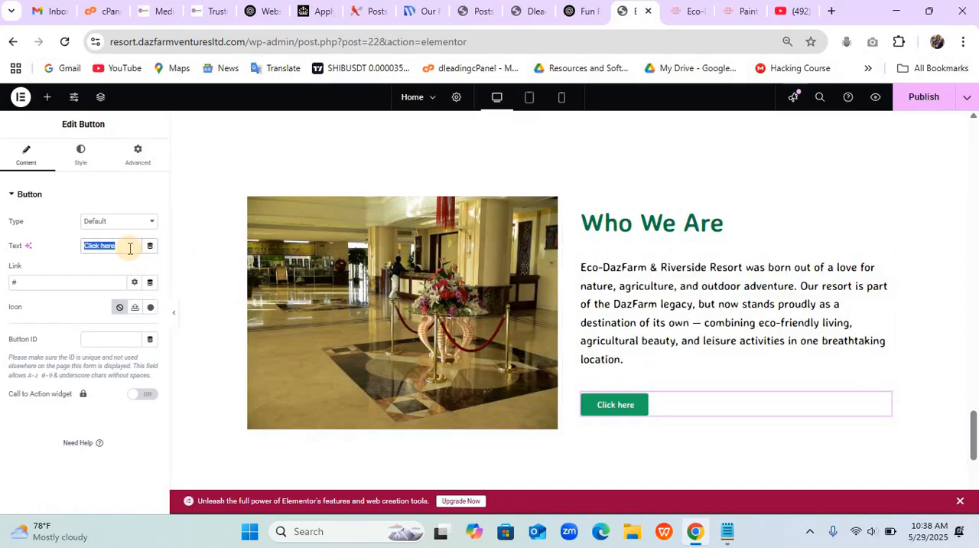
pyautogui.write('Read More')
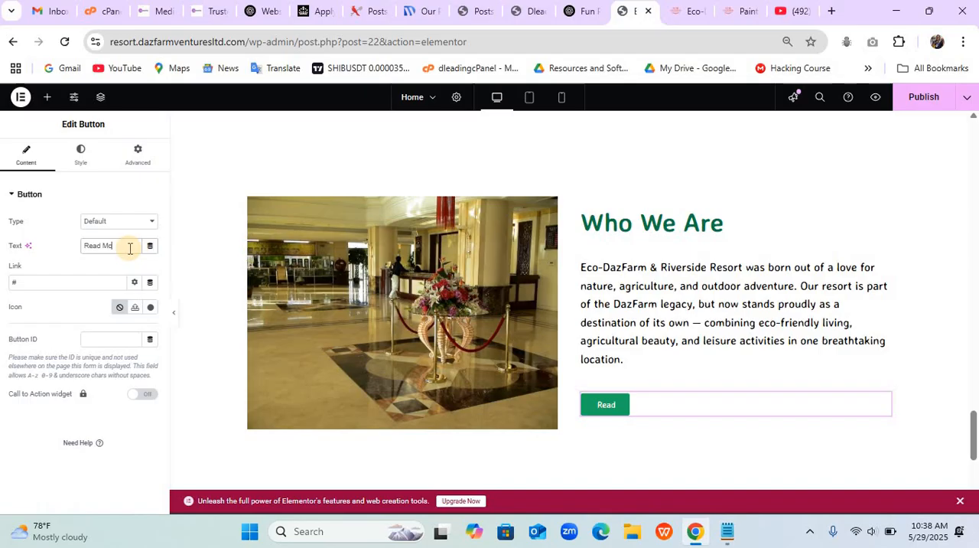
pyautogui.click(72, 283)
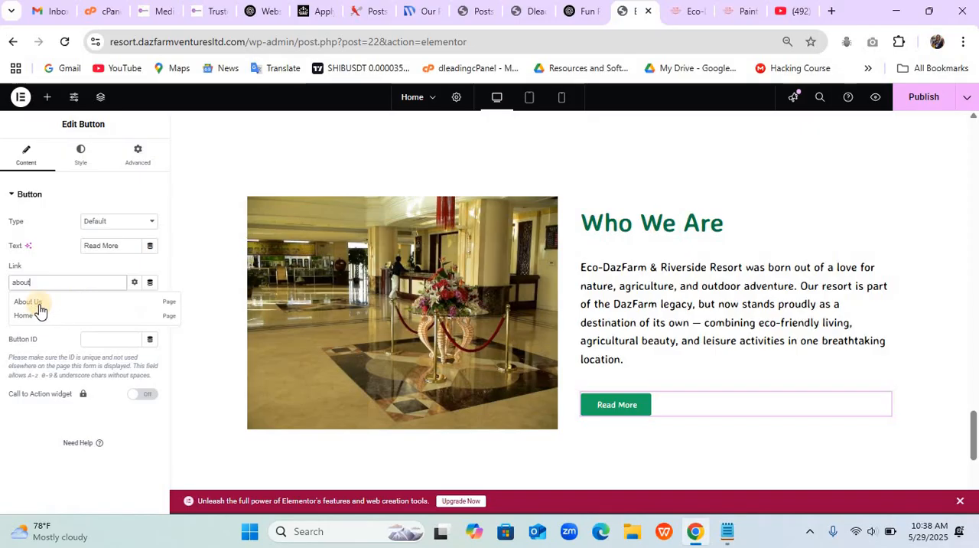
pyautogui.click(40, 304)
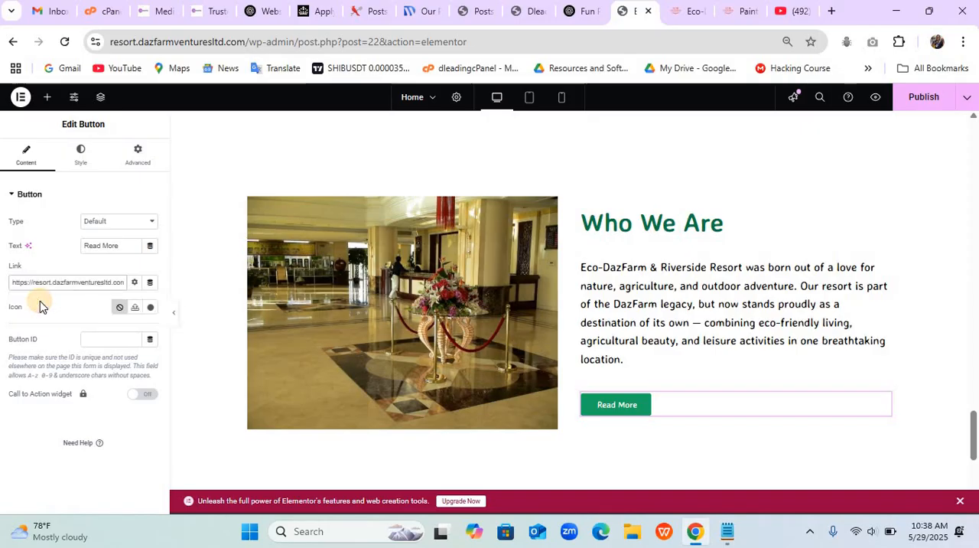
# - In the "Who We Are" paragraph, replace "Eco-DazFarm & Riverside Resort" with "Dleading Resort Center" and "DazFarm" before "legacy" with "Dleading"
pyautogui.click(625, 304)
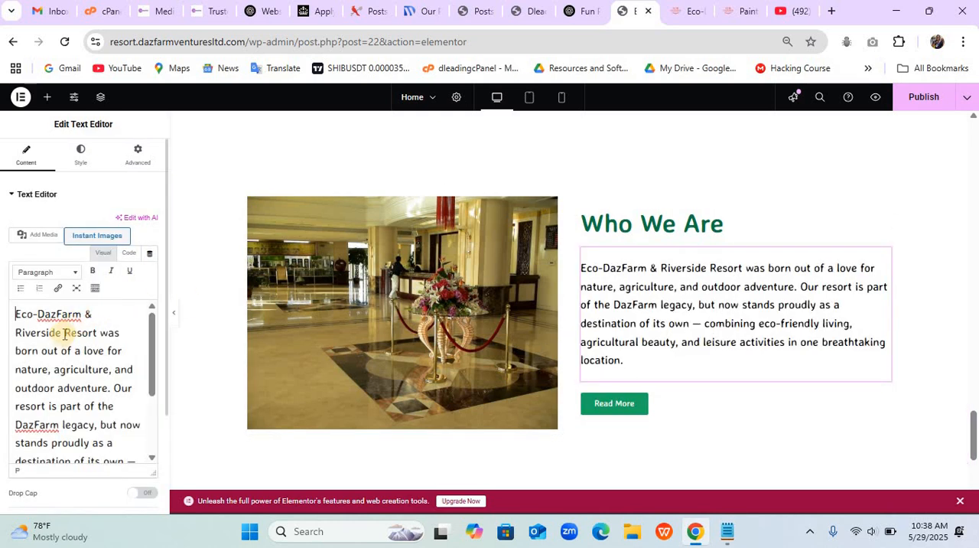
pyautogui.moveTo(59, 333); pyautogui.dragTo(1, 320)
pyautogui.click(98, 332)
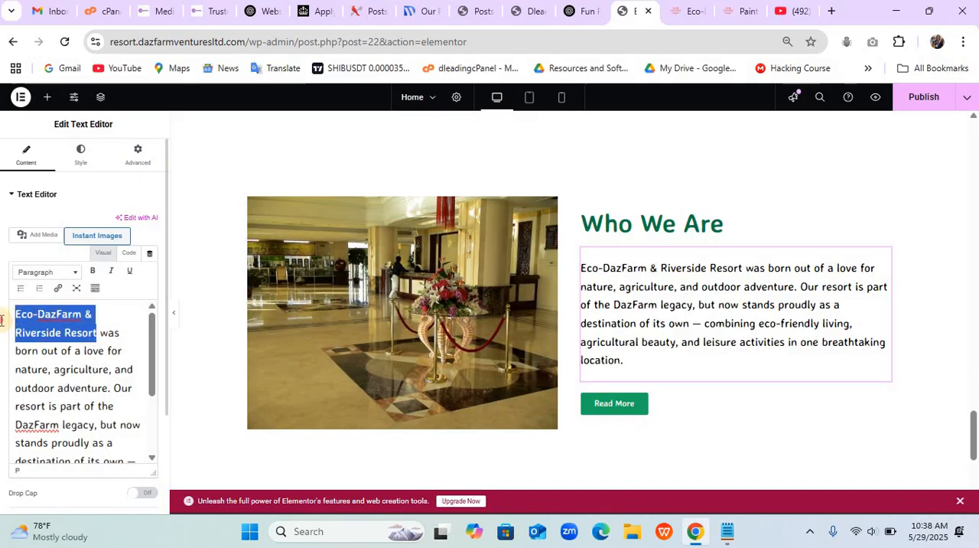
pyautogui.write('Dleading')
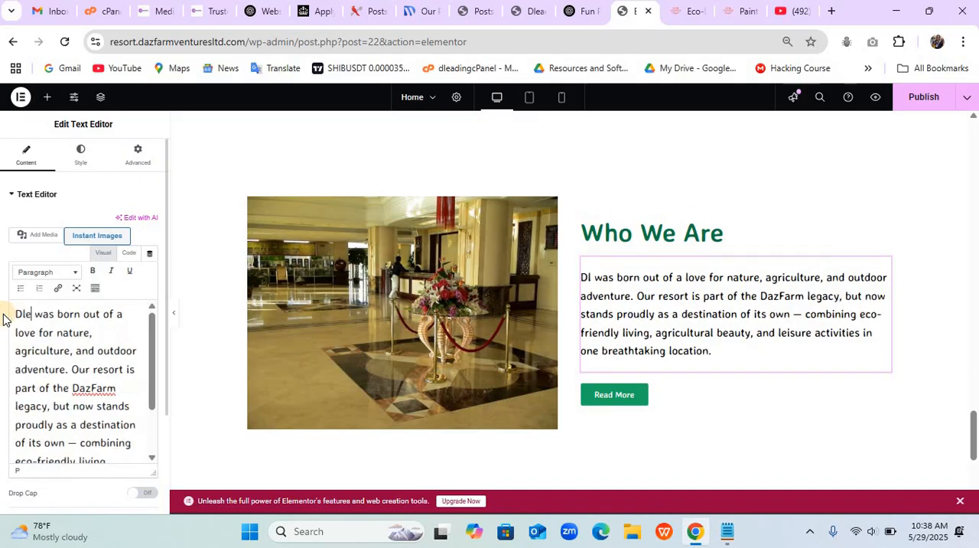
pyautogui.write(' Resor')
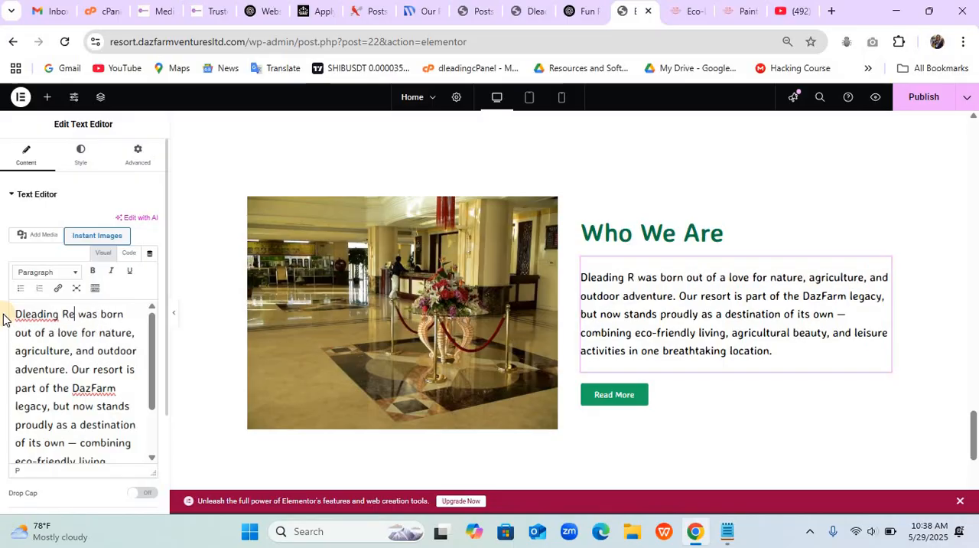
pyautogui.write('t Ccenter')
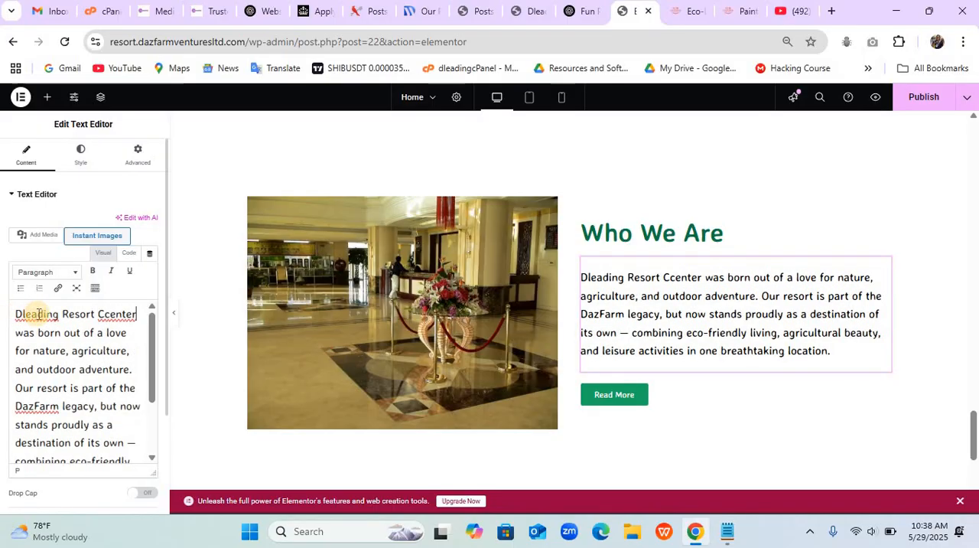
pyautogui.click(110, 314)
pyautogui.press('BackSpace')
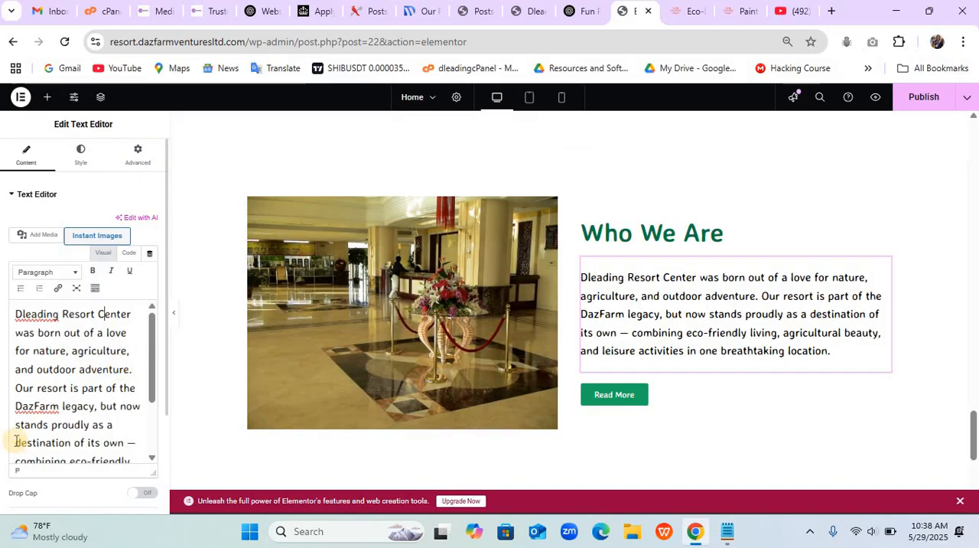
pyautogui.moveTo(63, 406); pyautogui.dragTo(11, 407)
pyautogui.write('Dleading')
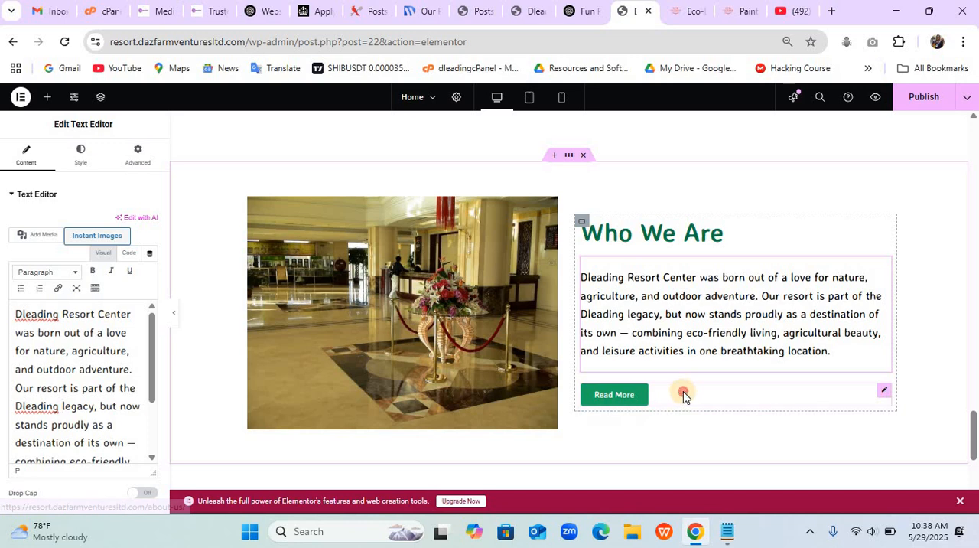
# - Add a long right arrow icon after the Read More button's text, with an icon spacing of 15 px
pyautogui.click(614, 395)
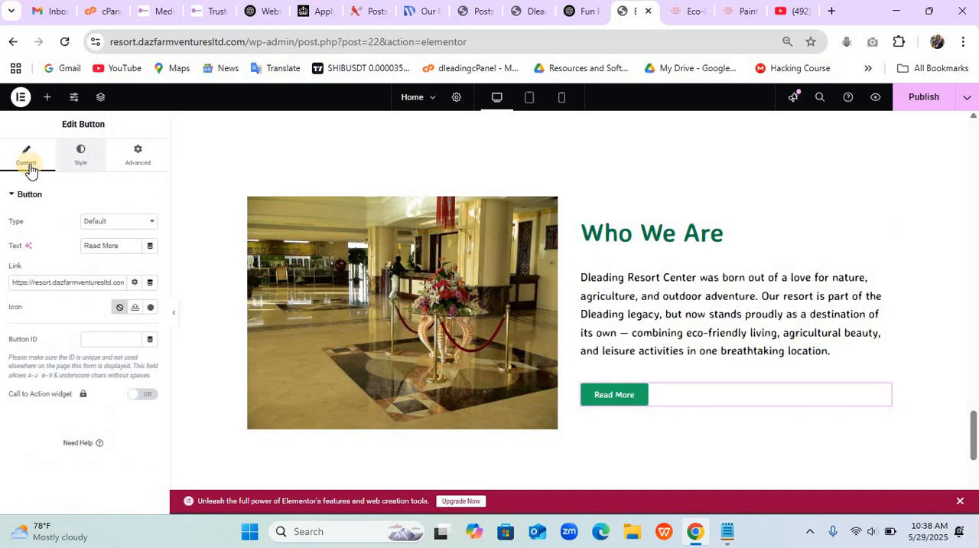
pyautogui.click(149, 307)
pyautogui.click(414, 142)
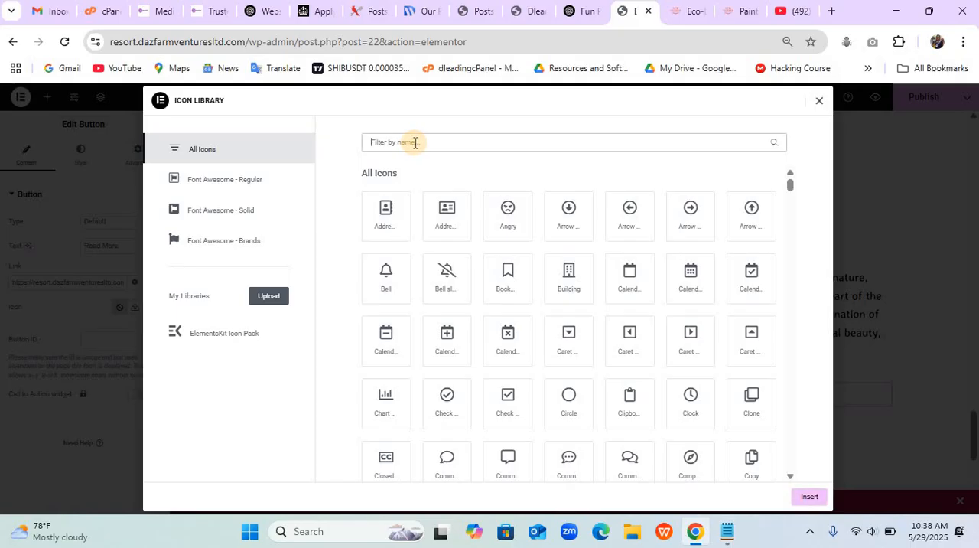
pyautogui.write('arrow')
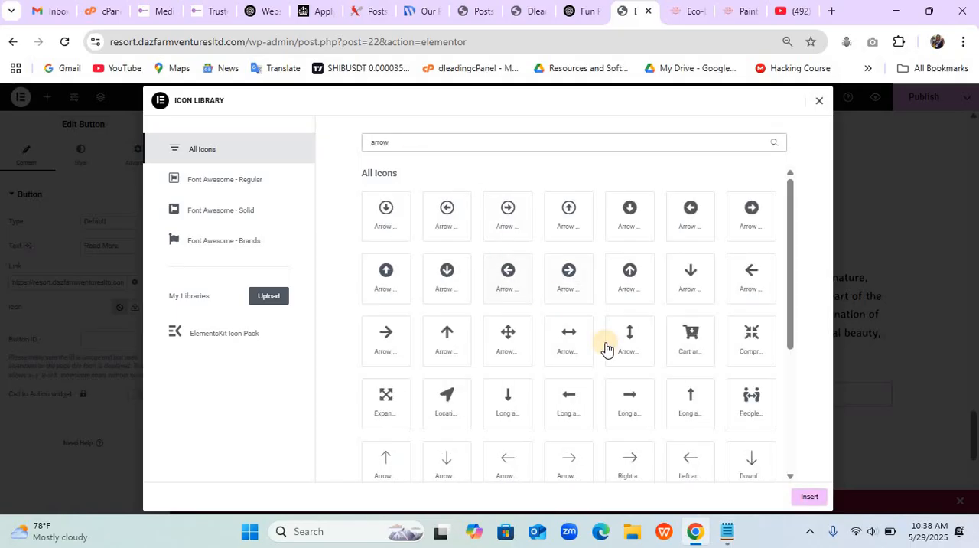
pyautogui.click(631, 404)
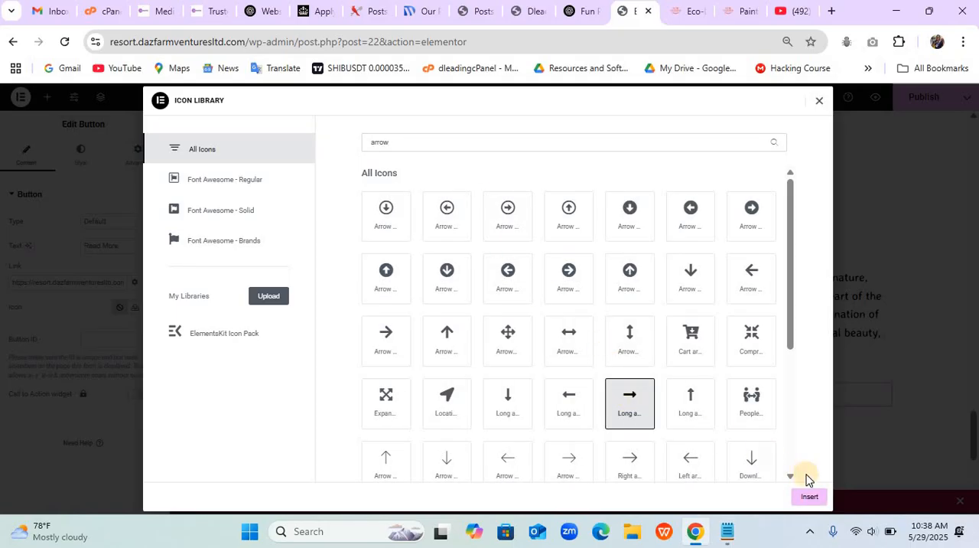
pyautogui.click(814, 498)
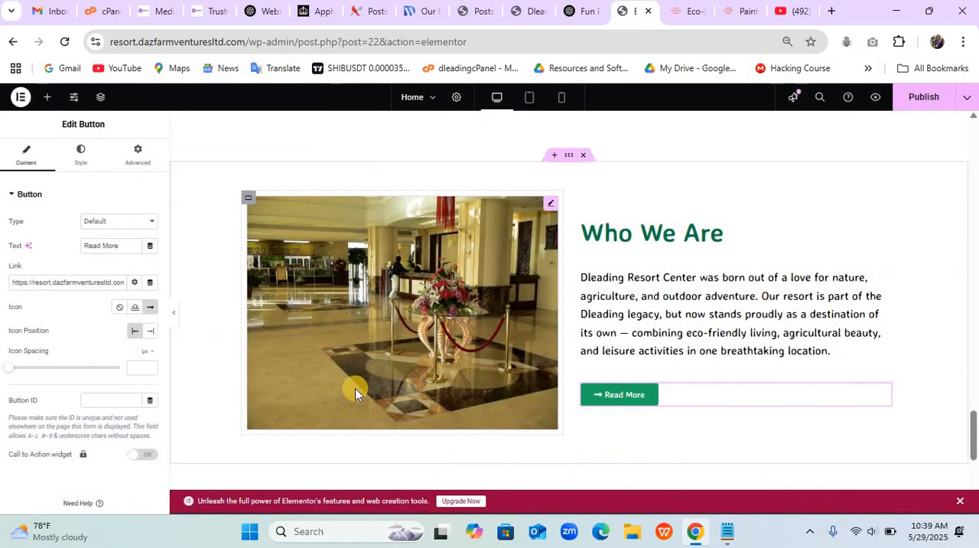
pyautogui.click(150, 332)
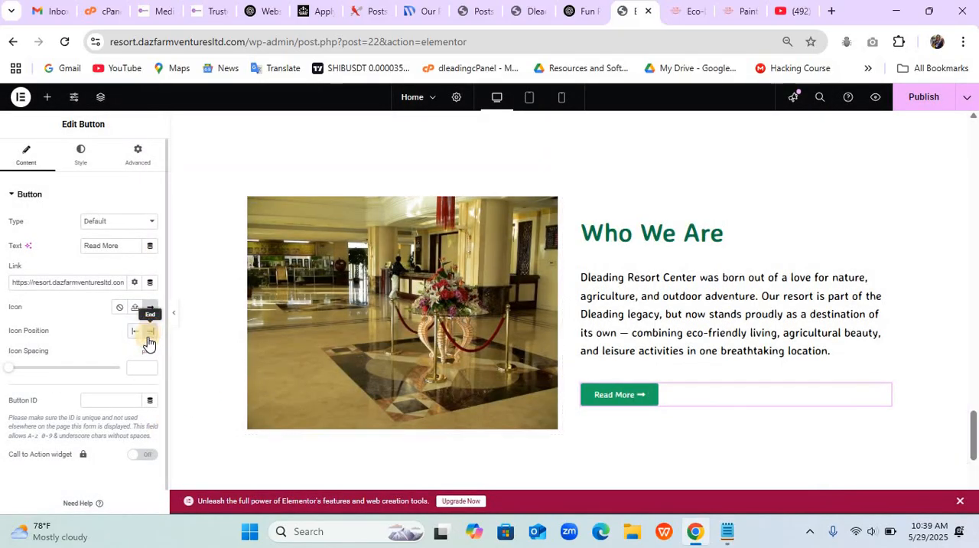
pyautogui.write('10')
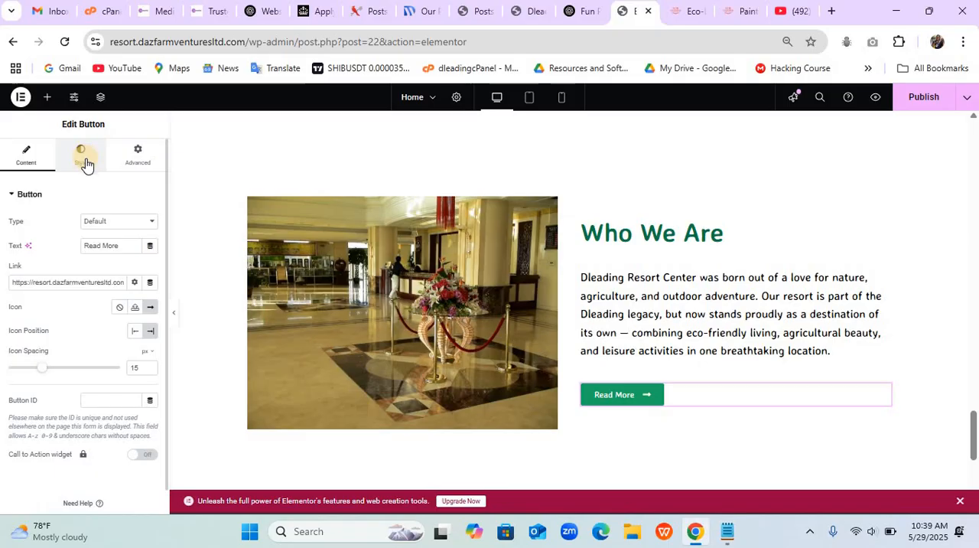
# - Round only the Read More button's two right-hand corners, keeping the top radius at 0 and setting the right radius to 50 px
pyautogui.click(81, 158)
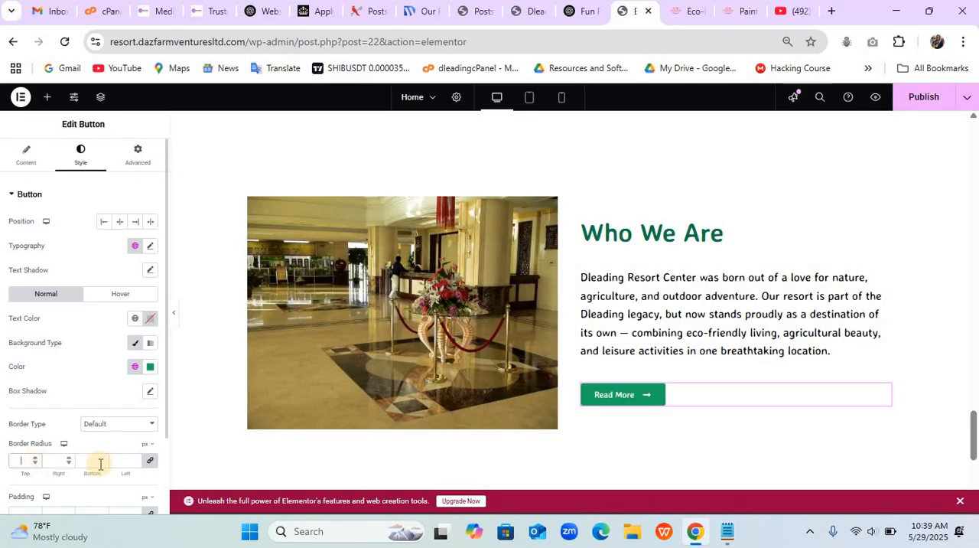
pyautogui.click(152, 463)
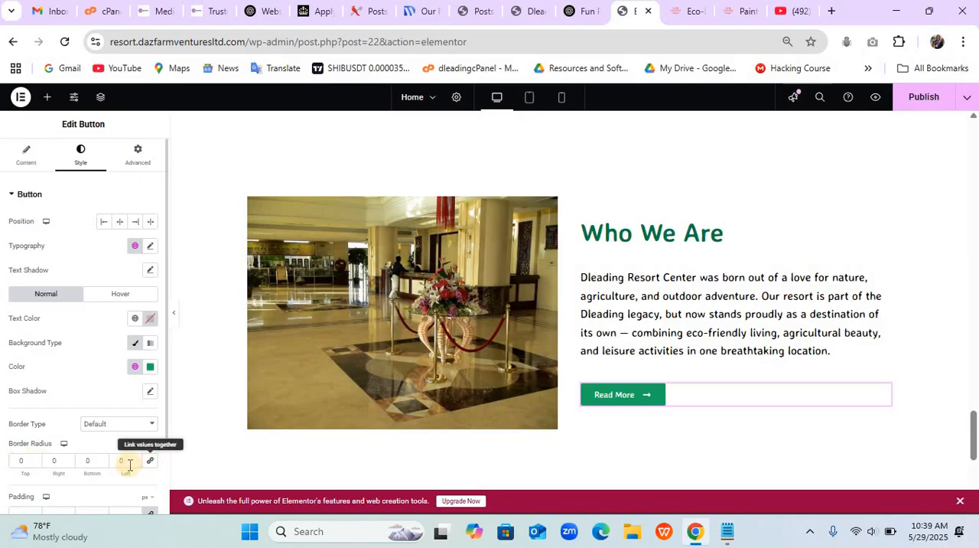
pyautogui.click(34, 458)
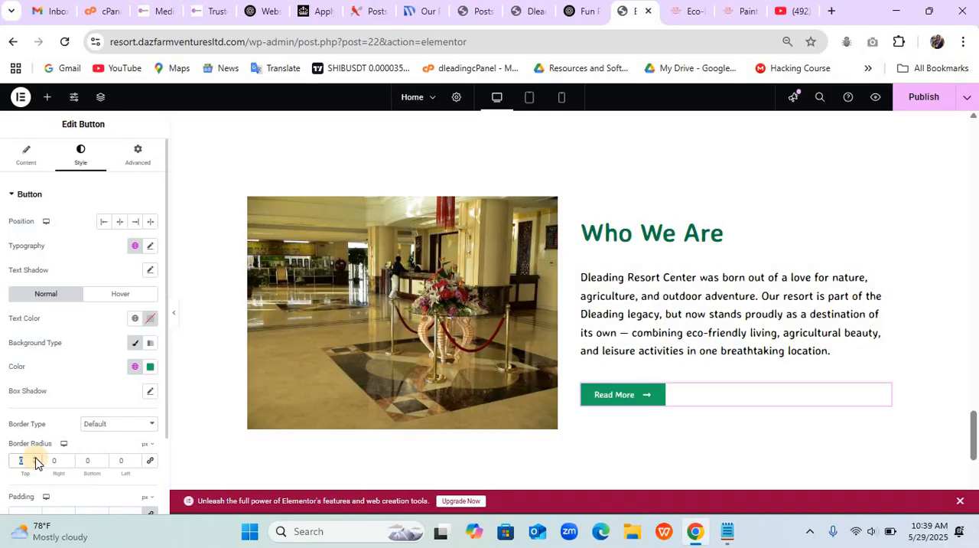
pyautogui.click(55, 461)
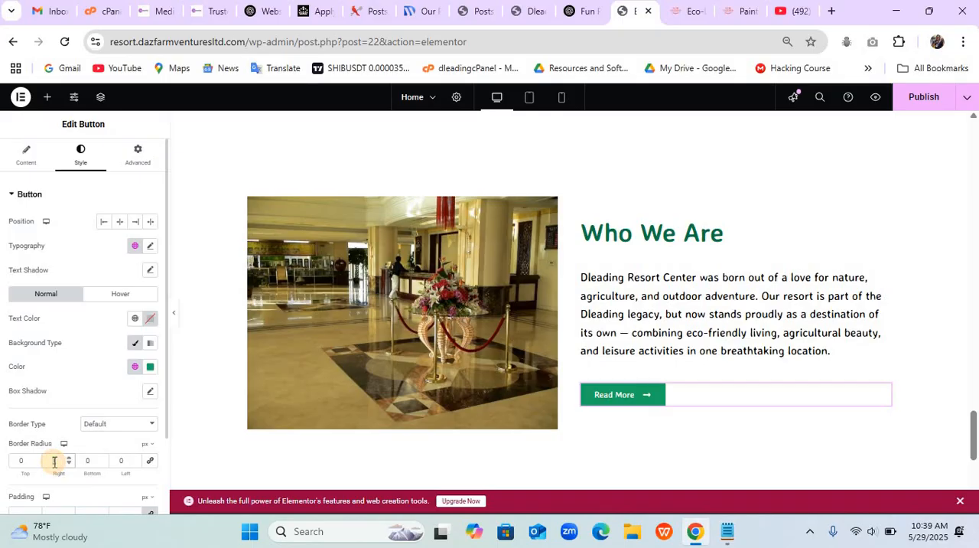
pyautogui.write('50')
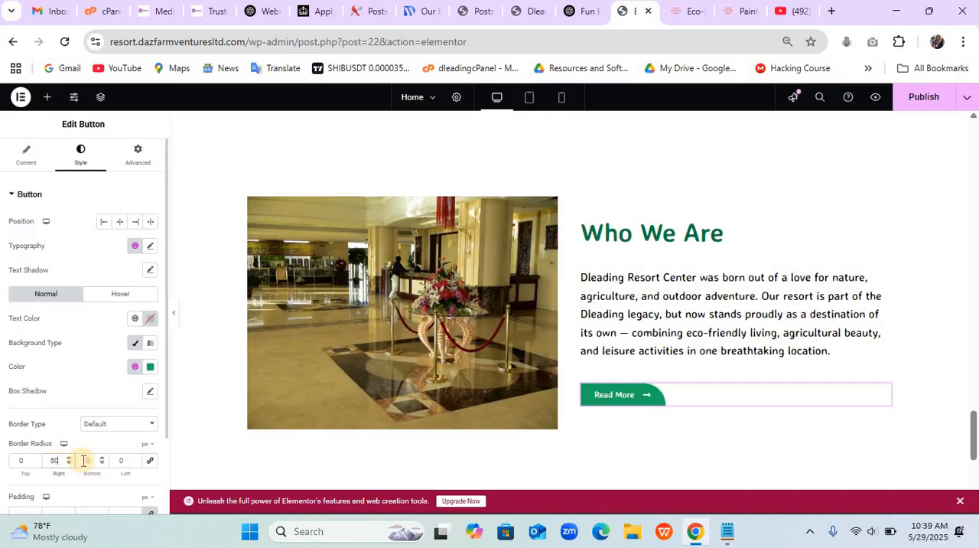
pyautogui.click(83, 460)
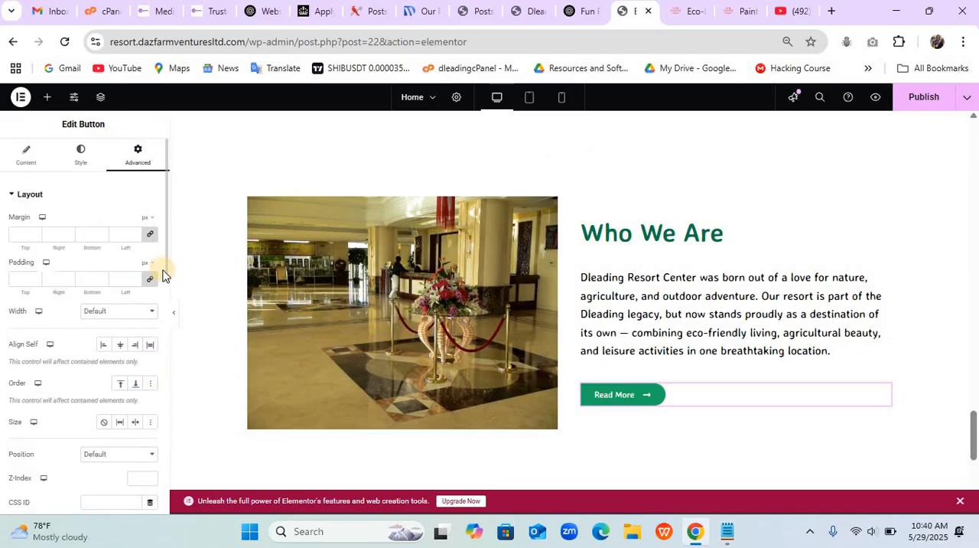
# - Try the Slide In Left and Slide In Right entrance animations on the Read More button
pyautogui.moveTo(166, 273); pyautogui.dragTo(168, 449)
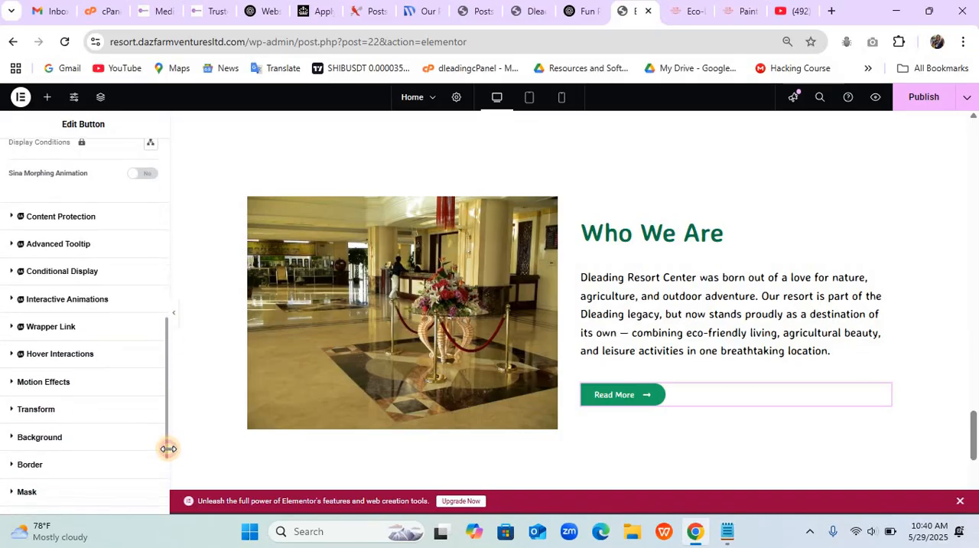
pyautogui.click(52, 375)
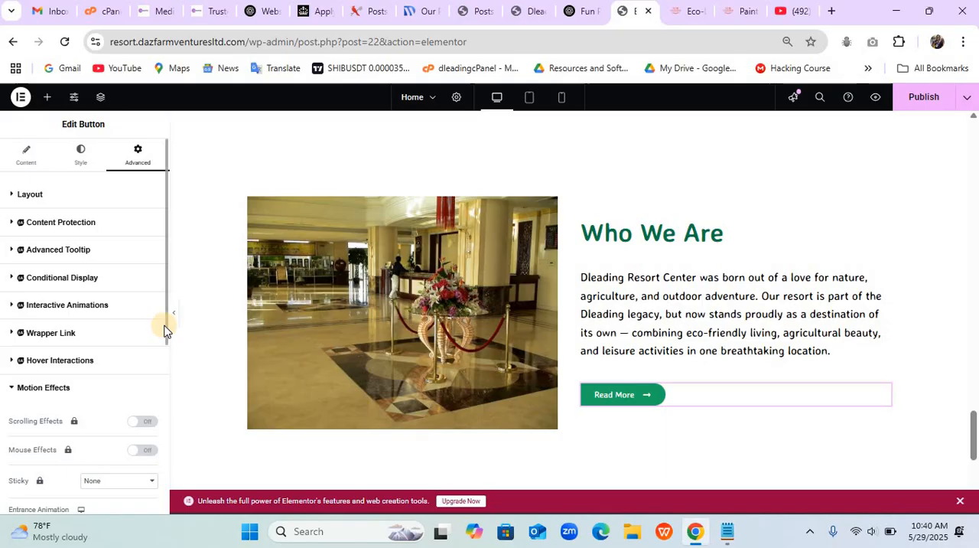
pyautogui.moveTo(164, 326); pyautogui.dragTo(165, 332)
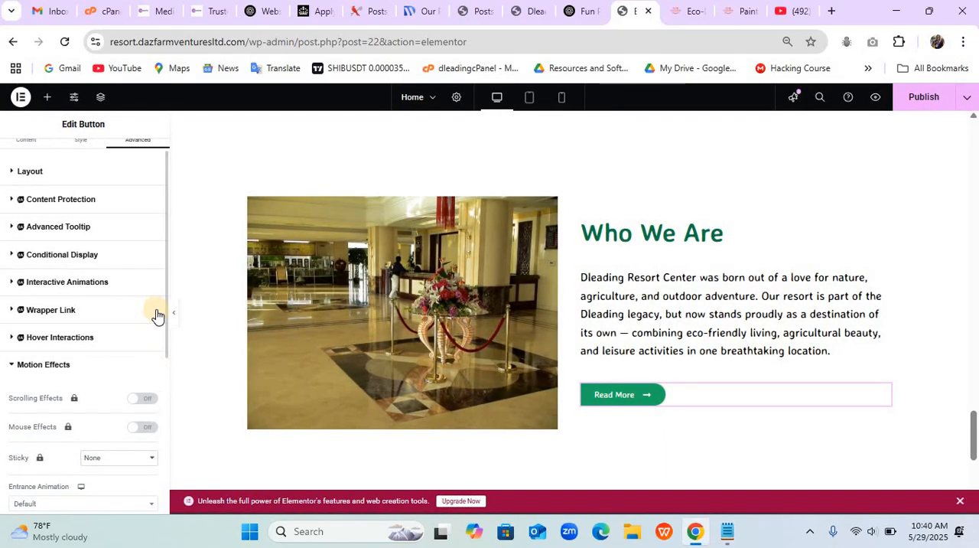
pyautogui.scroll(-2, 162, 378)
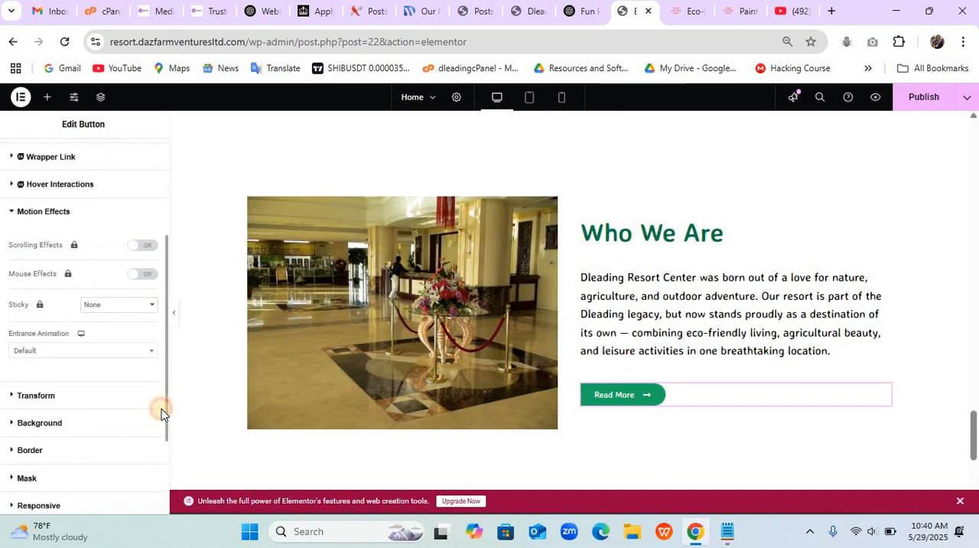
pyautogui.click(97, 336)
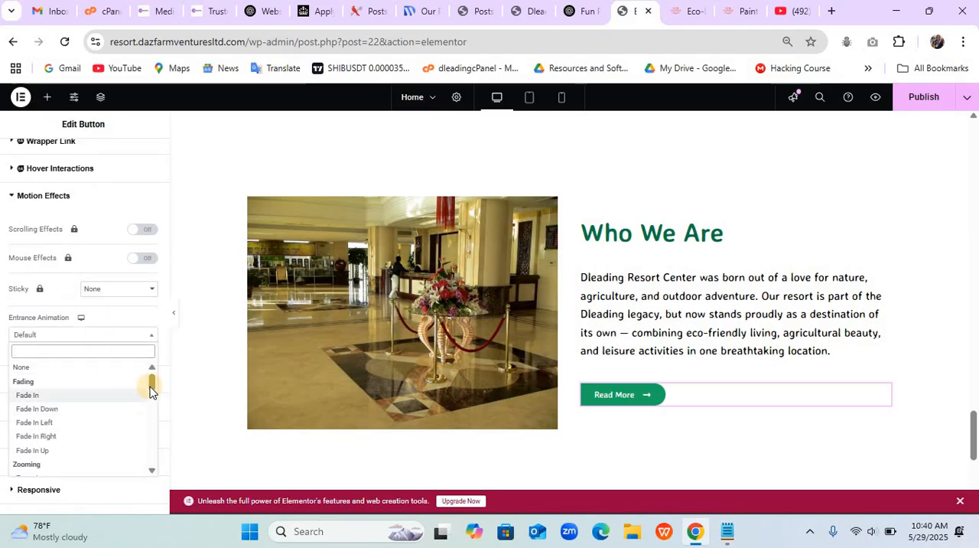
pyautogui.moveTo(151, 388); pyautogui.dragTo(150, 421)
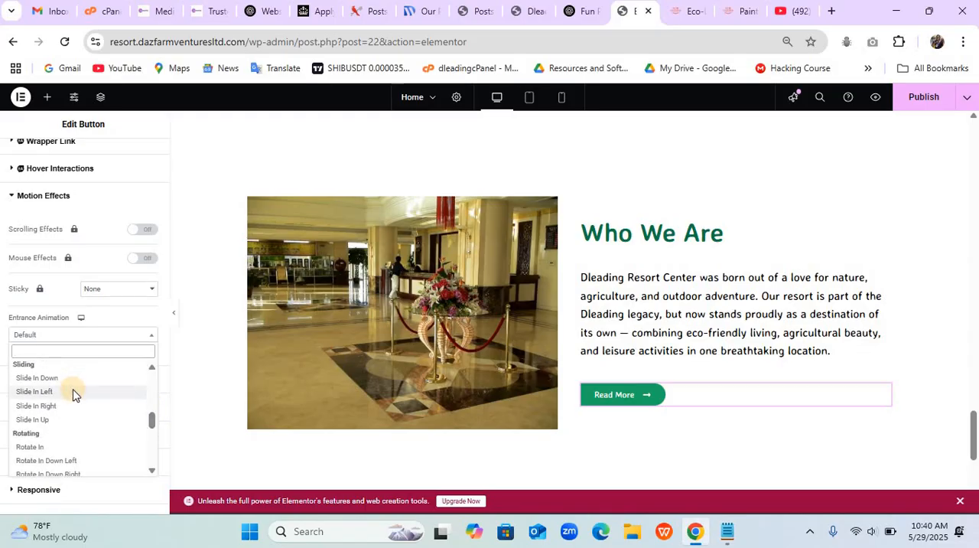
pyautogui.click(35, 391)
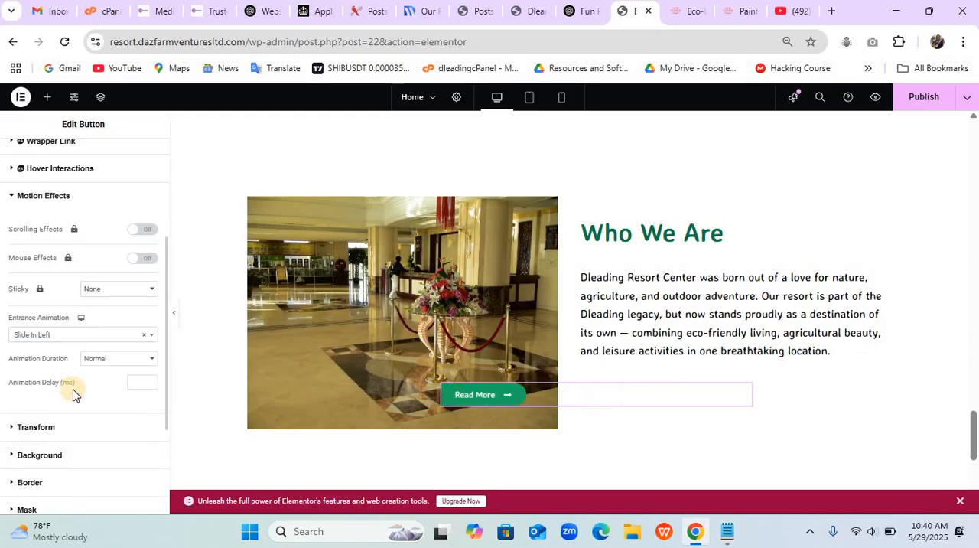
pyautogui.click(82, 341)
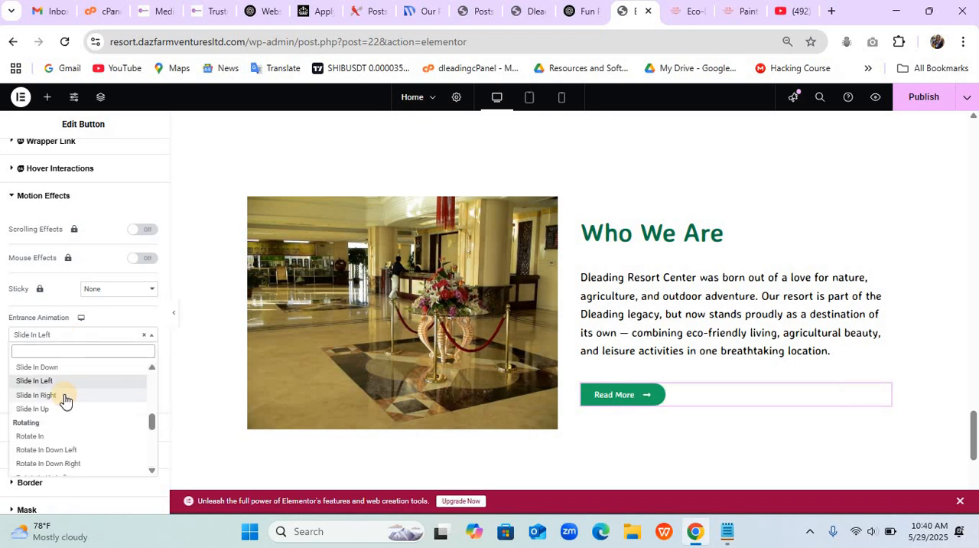
pyautogui.click(37, 395)
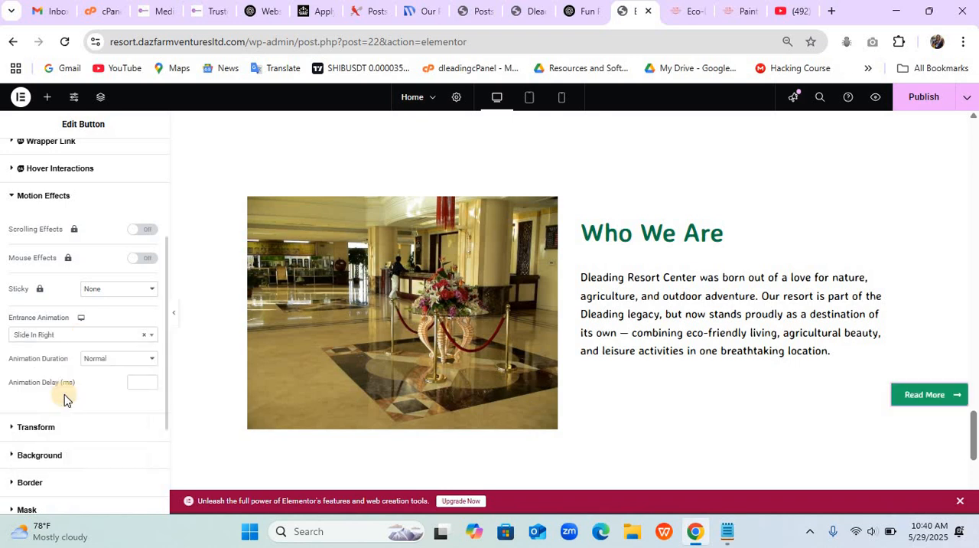
# - Set the Read More button's entrance animation to None
pyautogui.click(115, 294)
pyautogui.click(114, 334)
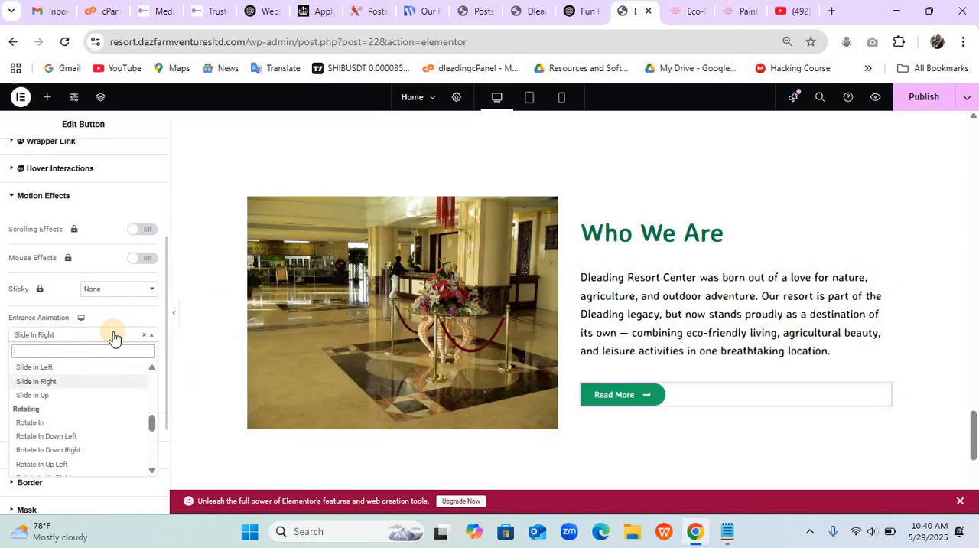
pyautogui.moveTo(151, 427); pyautogui.dragTo(153, 365)
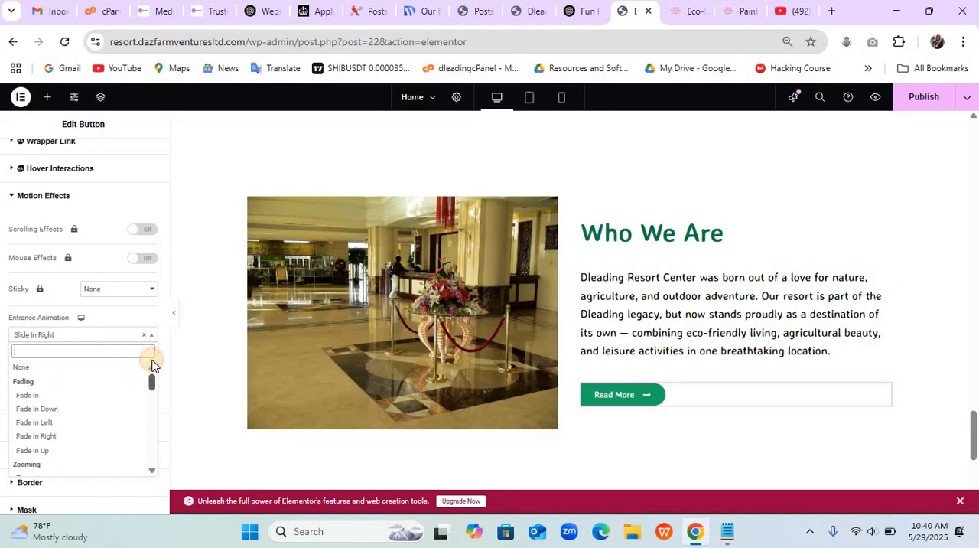
pyautogui.click(99, 367)
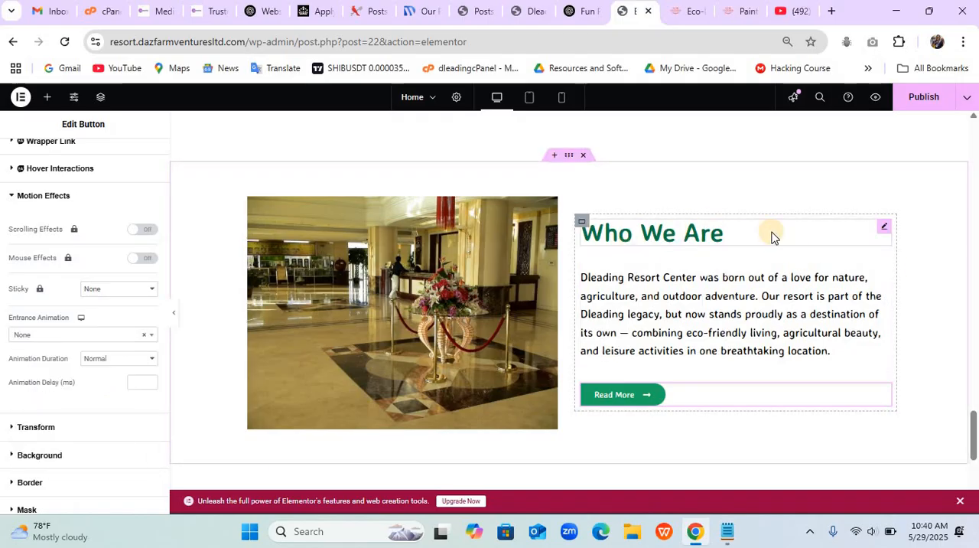
# - Publish the page and check the "Who We Are" section on the live home page
pyautogui.click(923, 109)
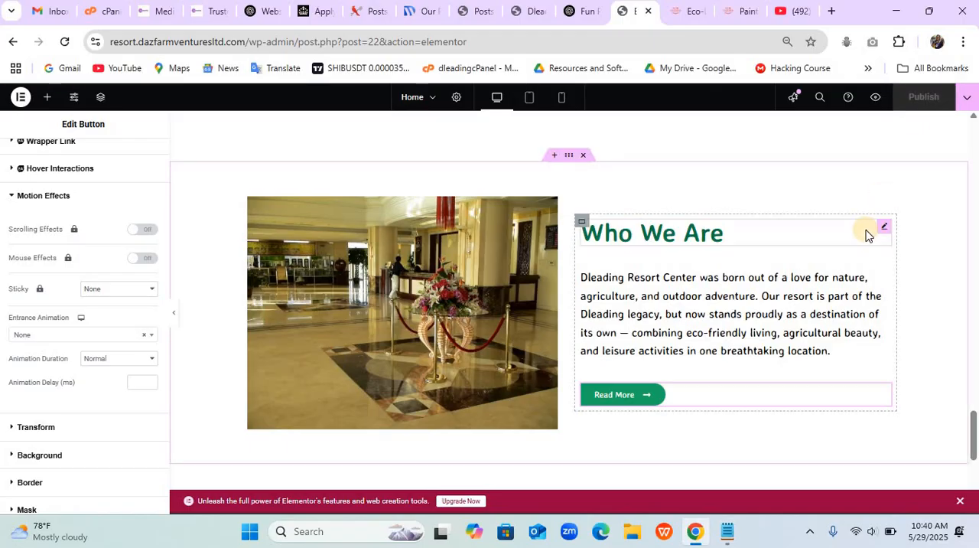
pyautogui.click(530, 13)
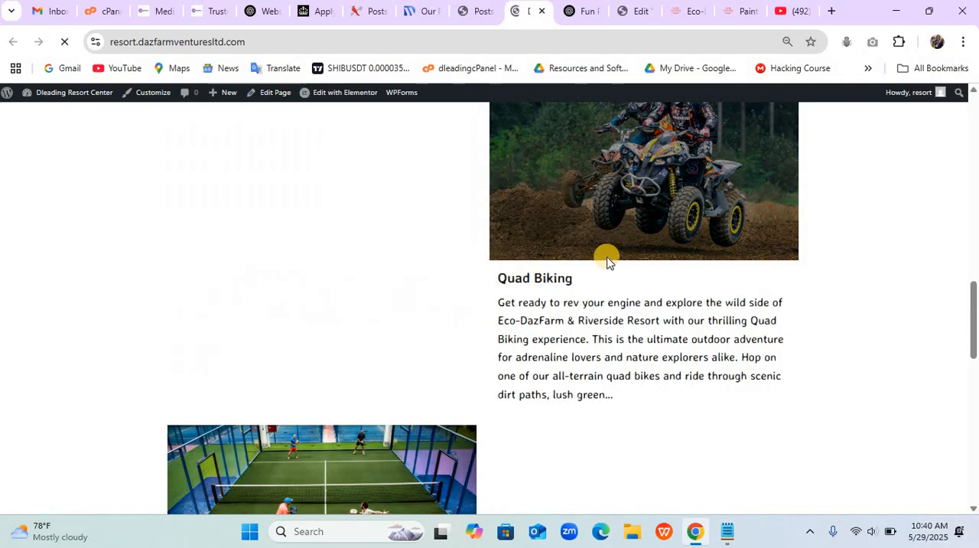
pyautogui.scroll(-3, 607, 259)
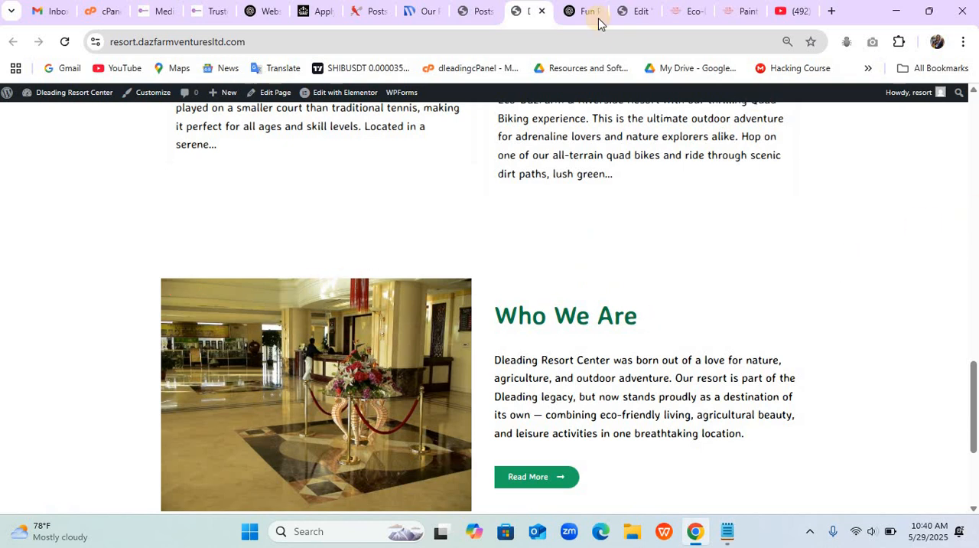
# - In the page editor, give the "Who We Are" container a classic background in the global Accent green, #1BA863
pyautogui.click(635, 12)
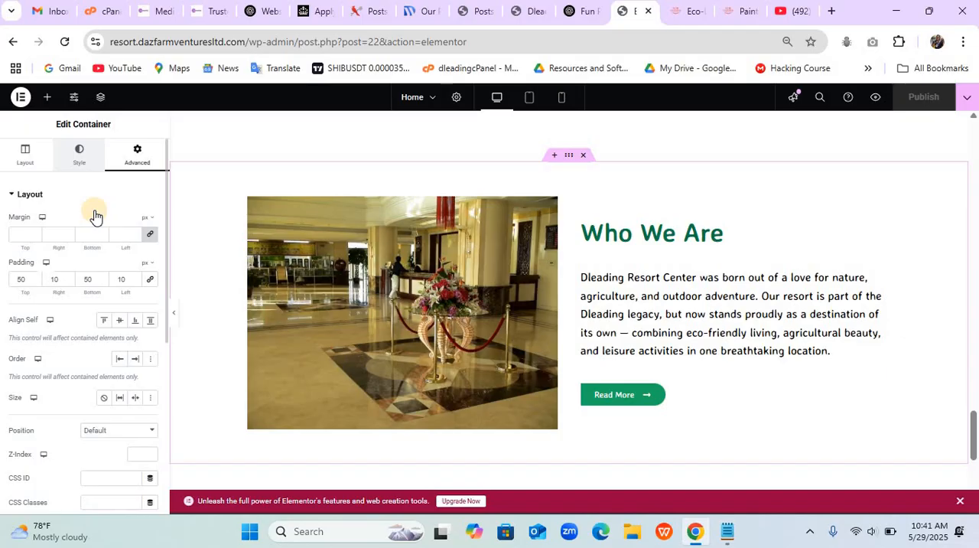
pyautogui.click(79, 153)
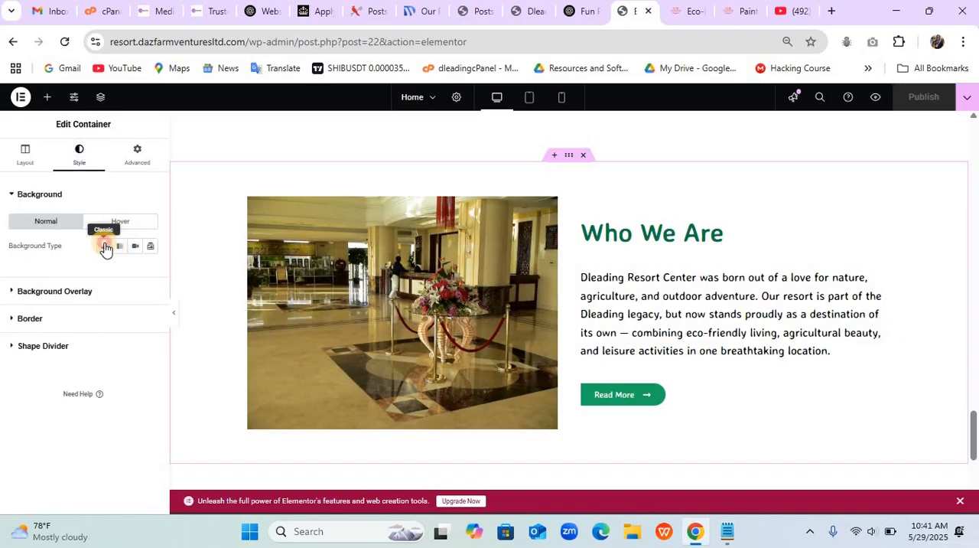
pyautogui.click(105, 246)
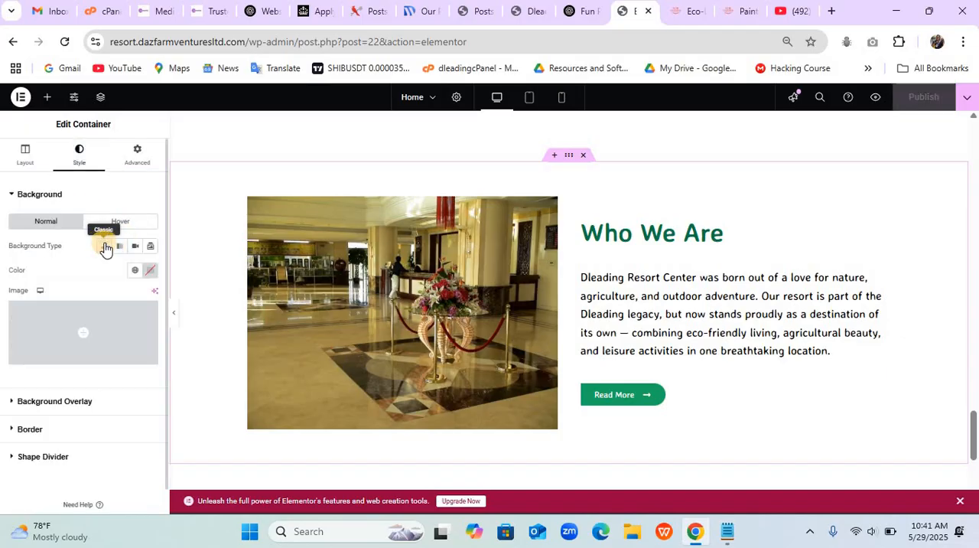
pyautogui.click(149, 273)
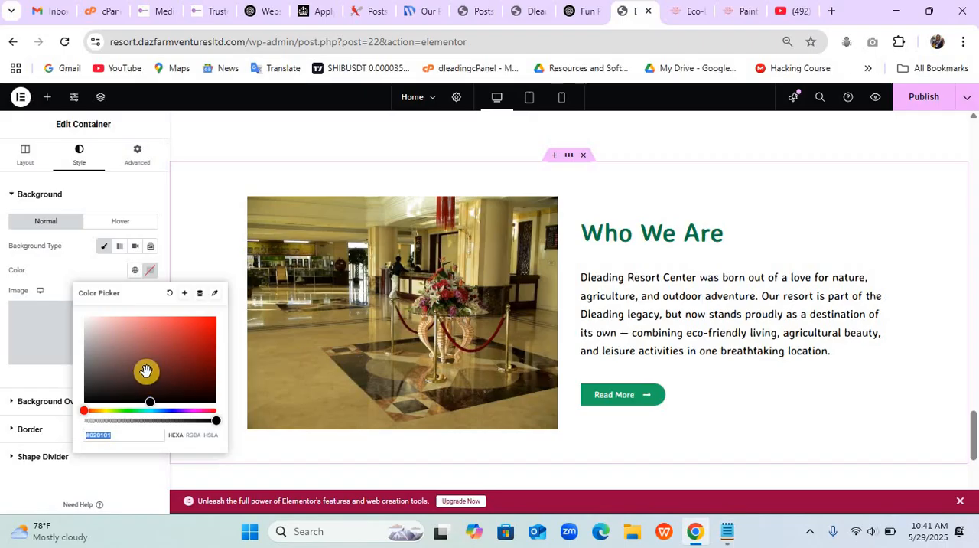
pyautogui.click(127, 327)
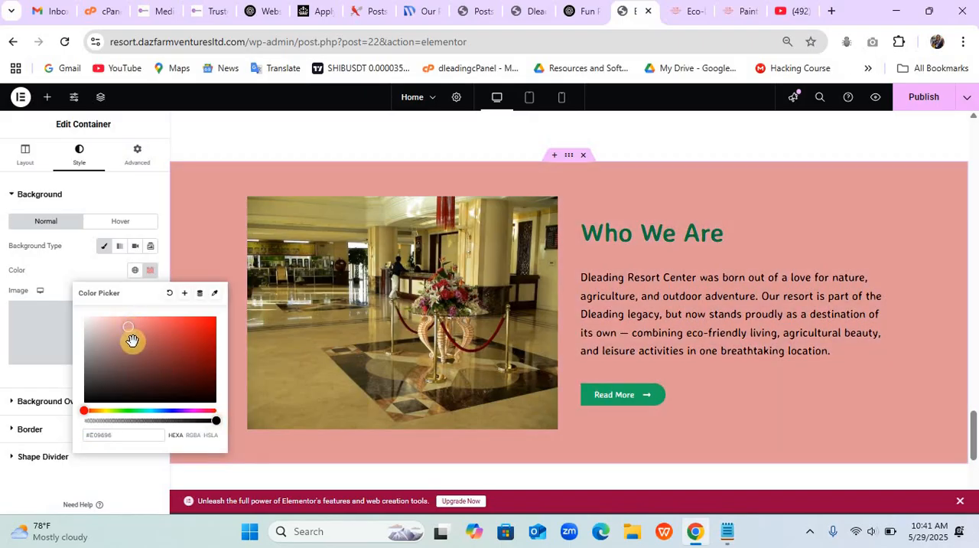
pyautogui.click(135, 274)
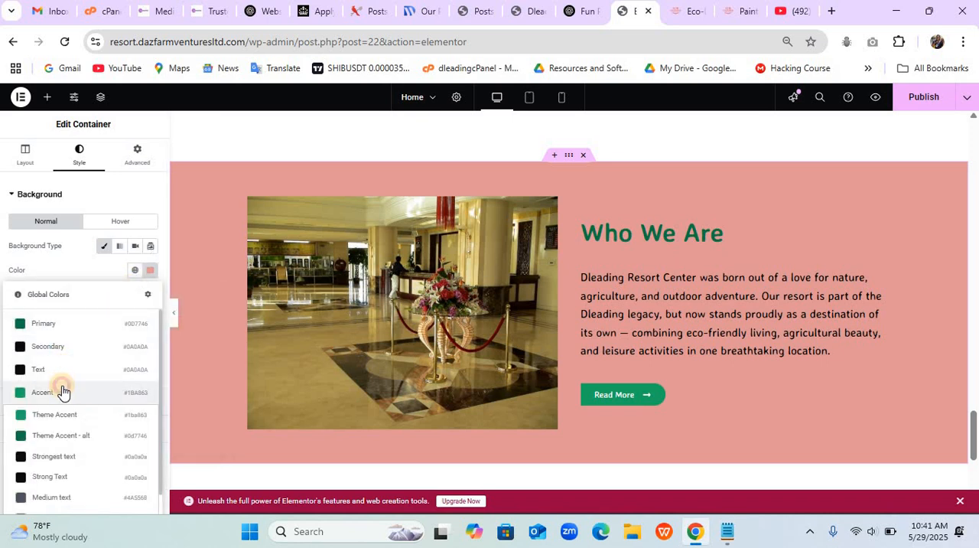
pyautogui.click(62, 392)
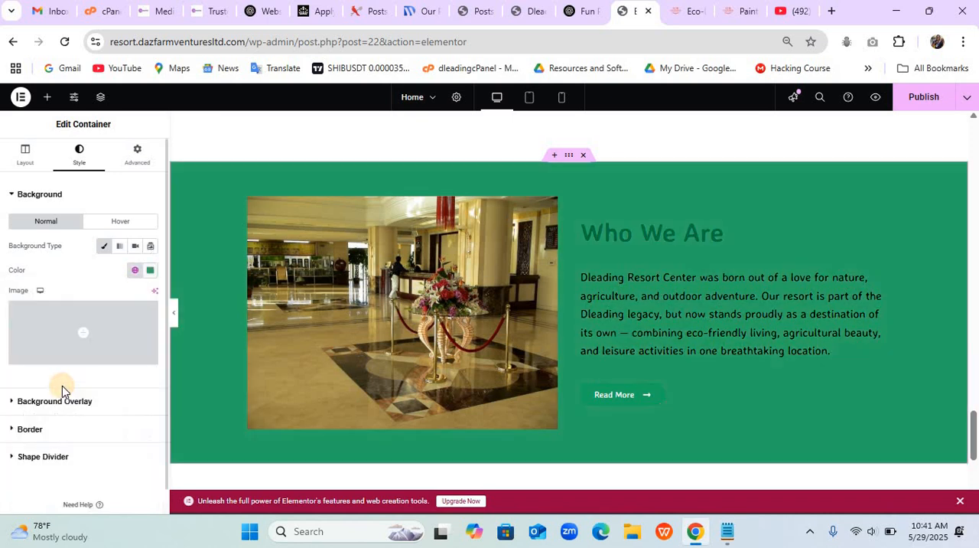
# - Lower the opacity of the "Who We Are" container's background color to a pale green tint, #1BA8631A
pyautogui.click(151, 276)
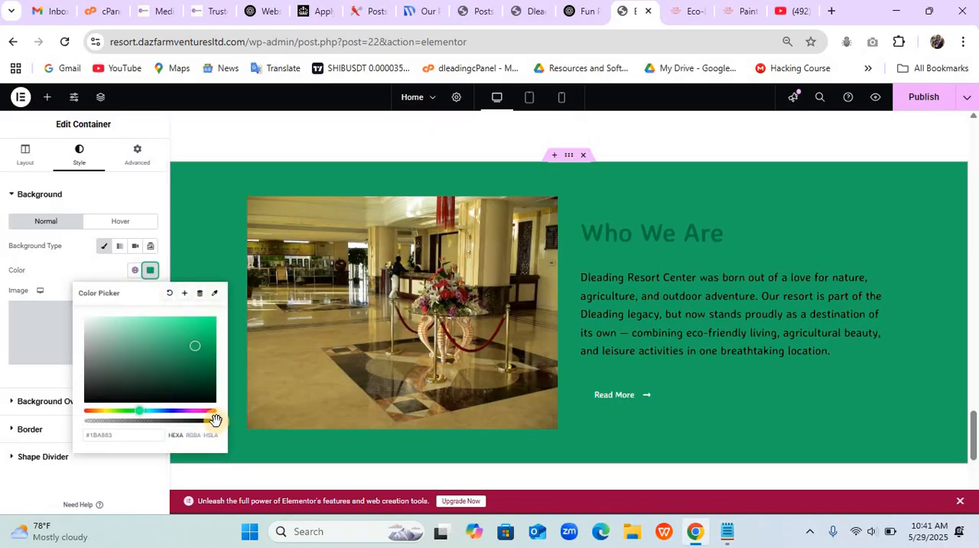
pyautogui.moveTo(214, 420); pyautogui.dragTo(112, 424)
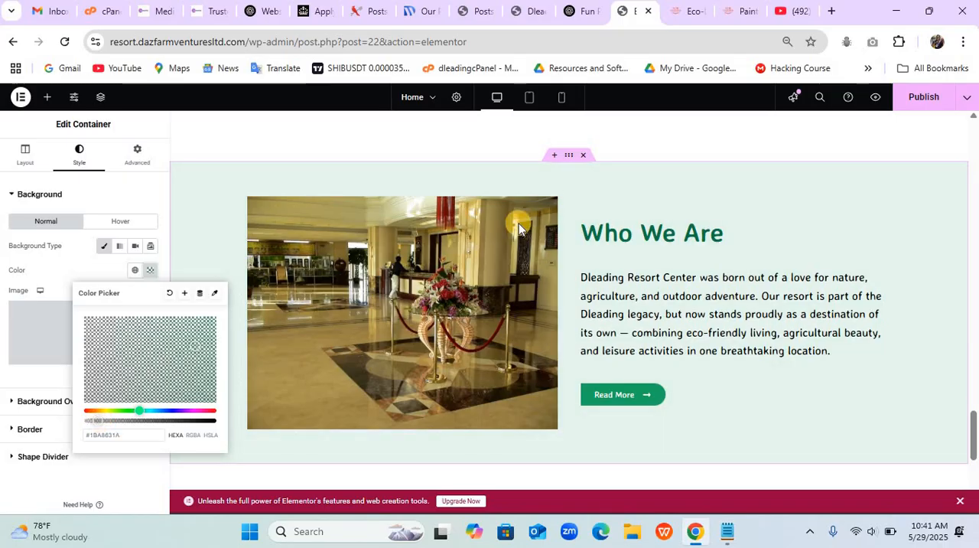
pyautogui.click(158, 202)
pyautogui.scroll(6, 547, 238)
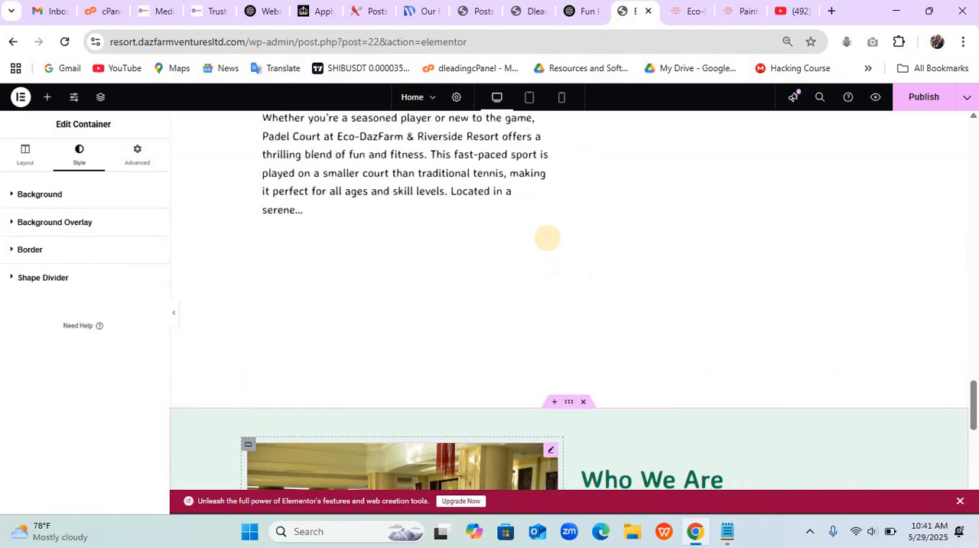
pyautogui.scroll(-6, 548, 238)
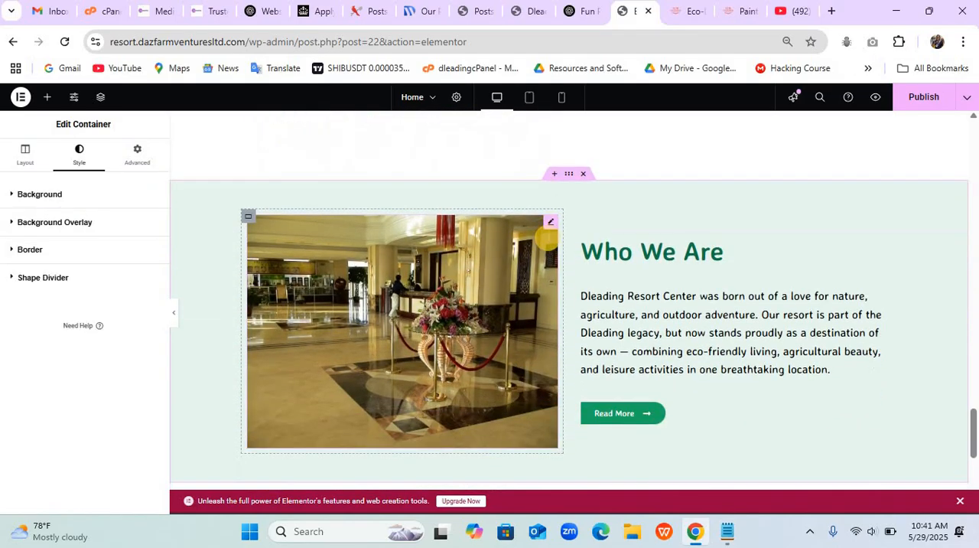
pyautogui.scroll(-1, 547, 238)
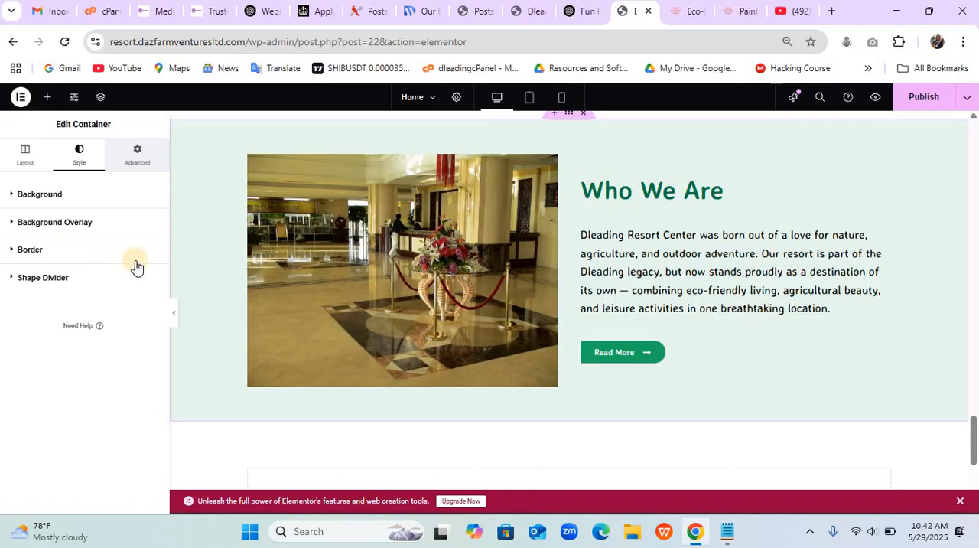
# - Publish the page, preview the "Who We Are" section in mobile portrait view, and return to desktop view
pyautogui.click(920, 101)
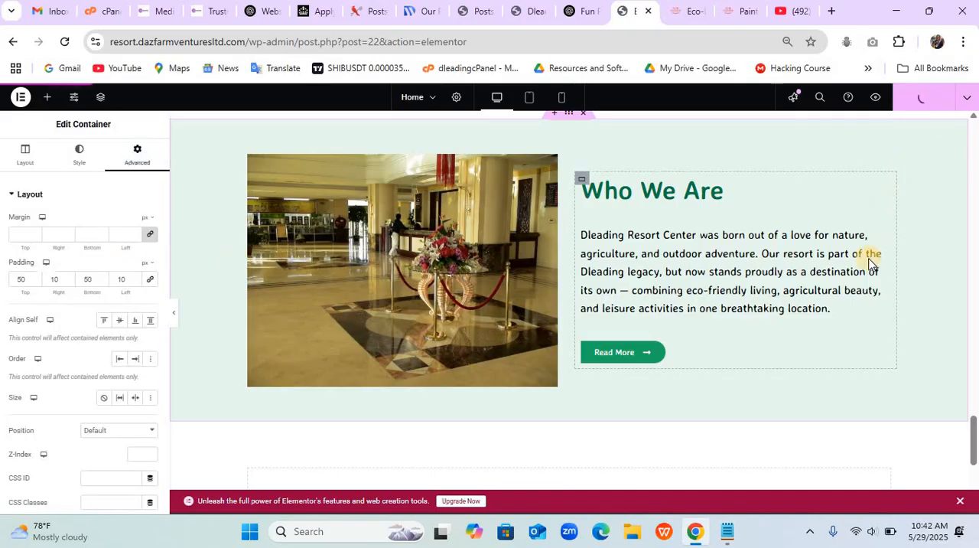
pyautogui.click(562, 98)
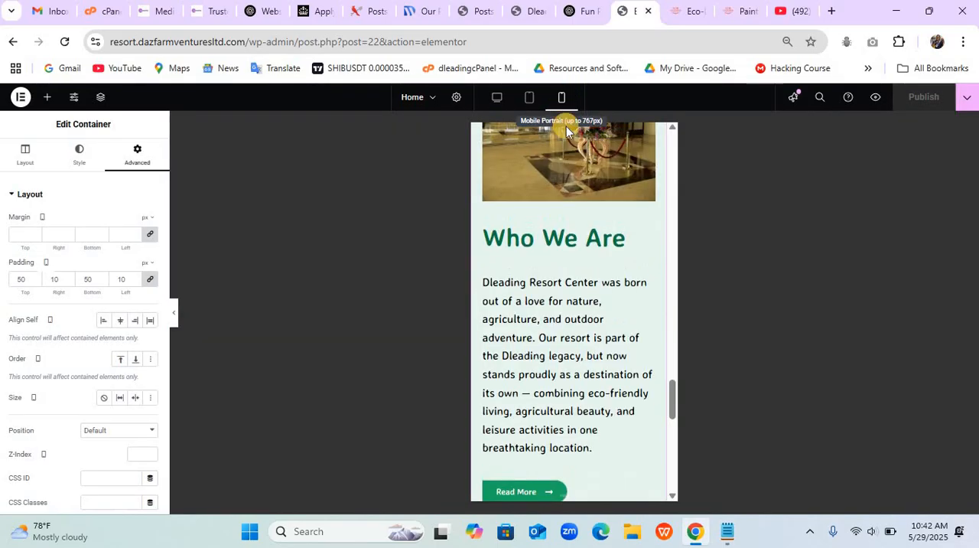
pyautogui.scroll(3, 567, 246)
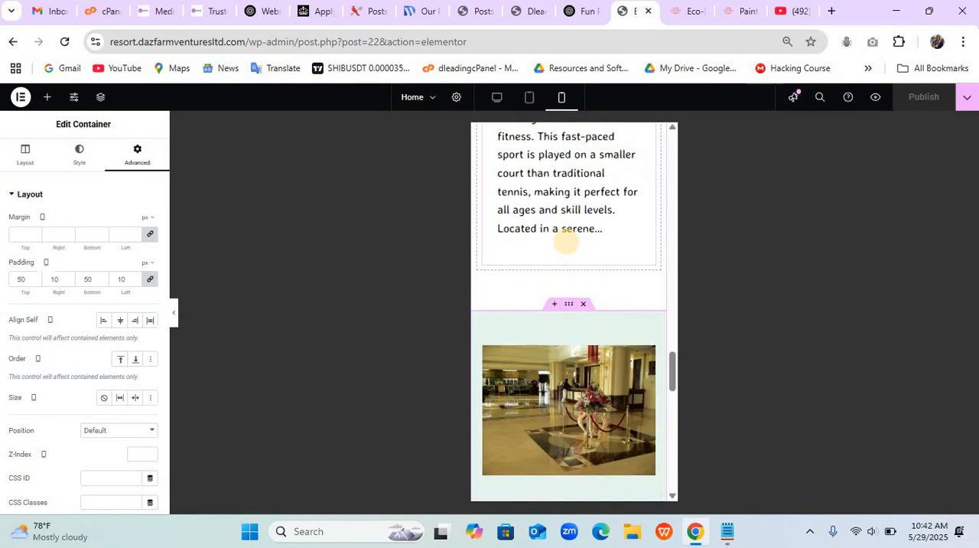
pyautogui.scroll(-6, 566, 242)
pyautogui.scroll(1, 566, 242)
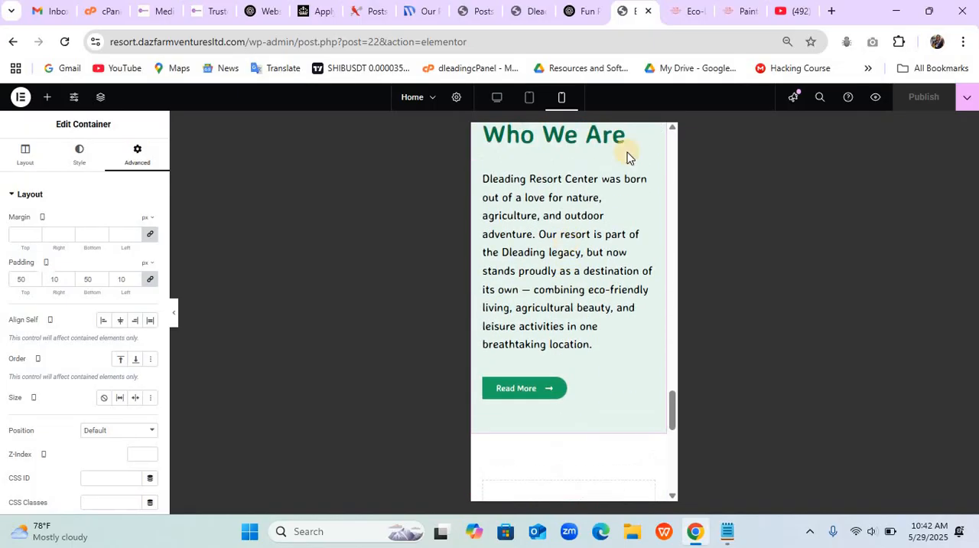
pyautogui.click(498, 97)
# - Reload the live home page and review the "Who We Are" section and the activity sections above it
pyautogui.click(574, 12)
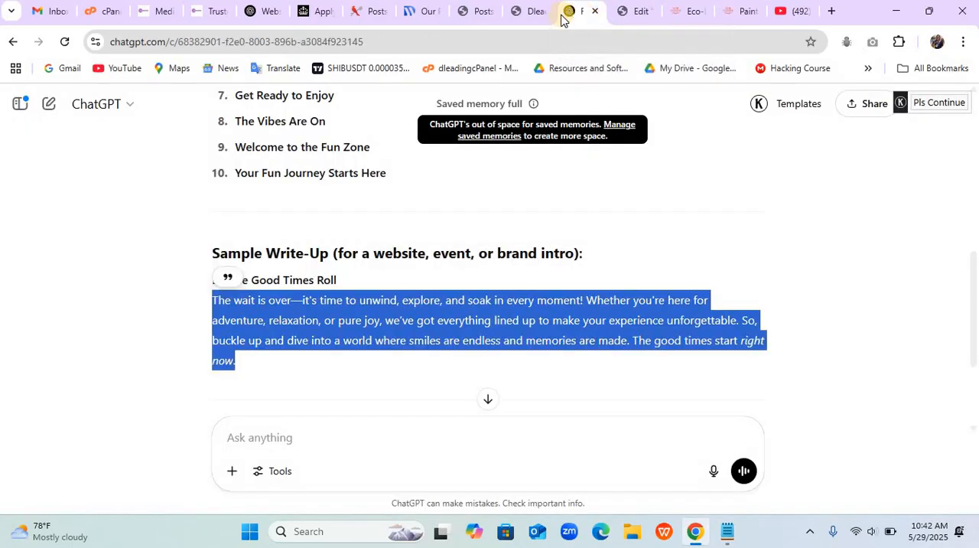
pyautogui.click(543, 13)
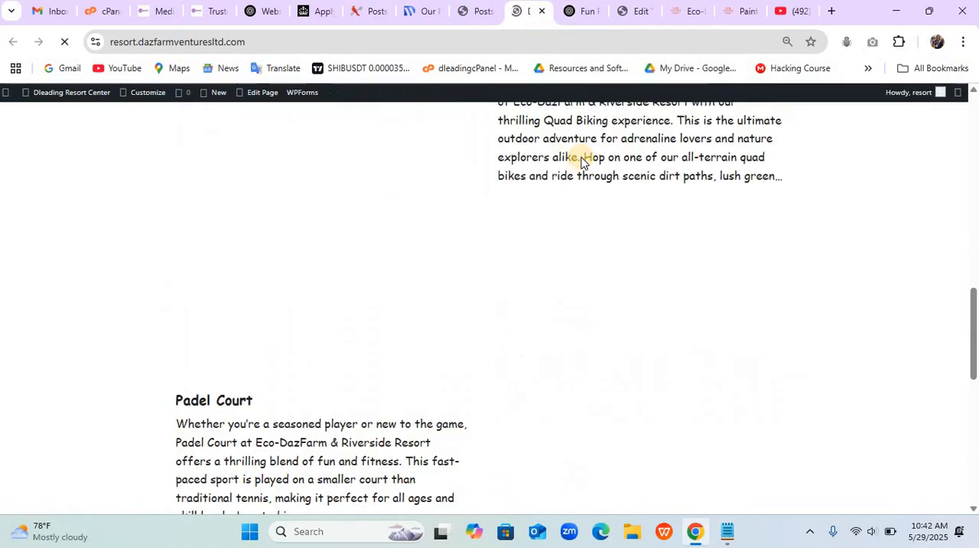
pyautogui.scroll(9, 582, 156)
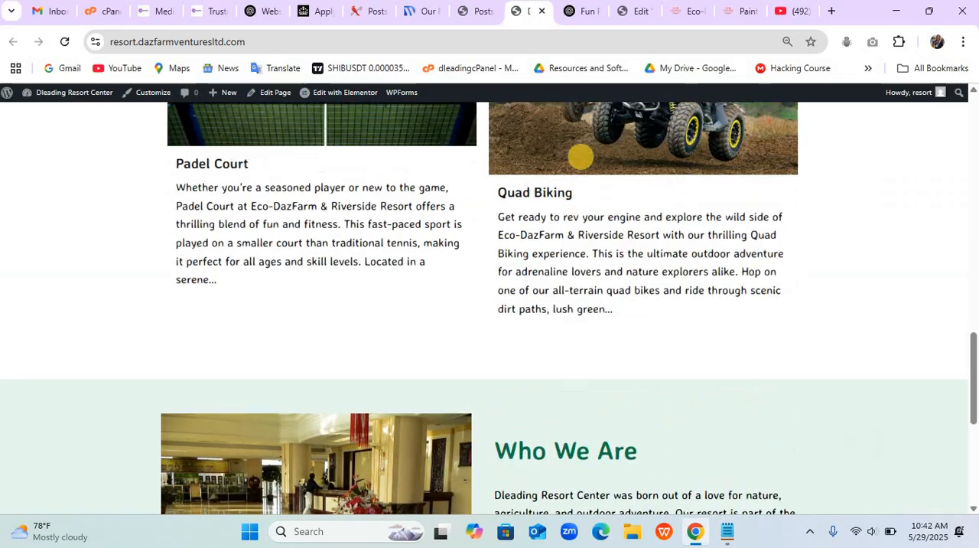
pyautogui.scroll(3, 581, 156)
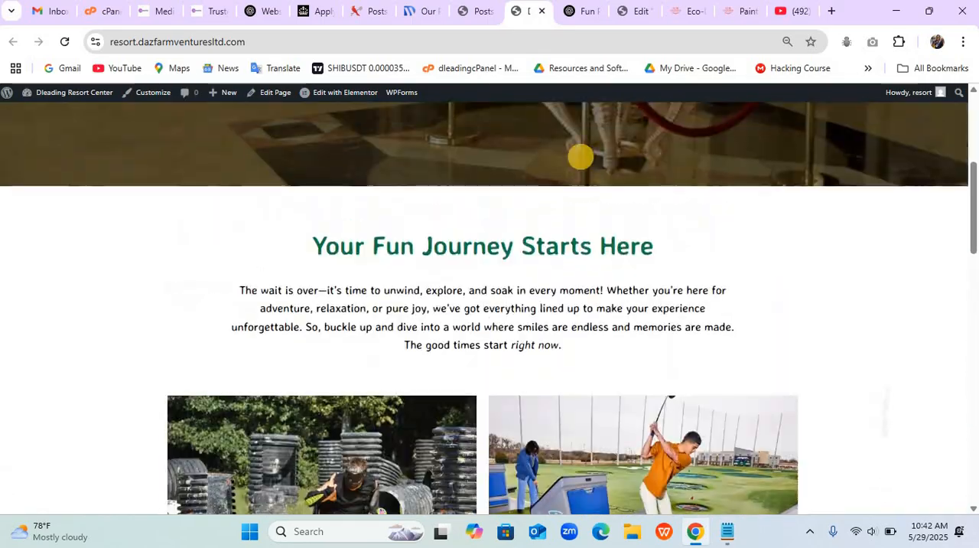
# - Check the live home page down to its footer, and examine the "Ready to Make Memories That Last Forever?" section on the Eco-Dazfarm reference site
pyautogui.scroll(-13, 581, 156)
pyautogui.scroll(-1, 581, 157)
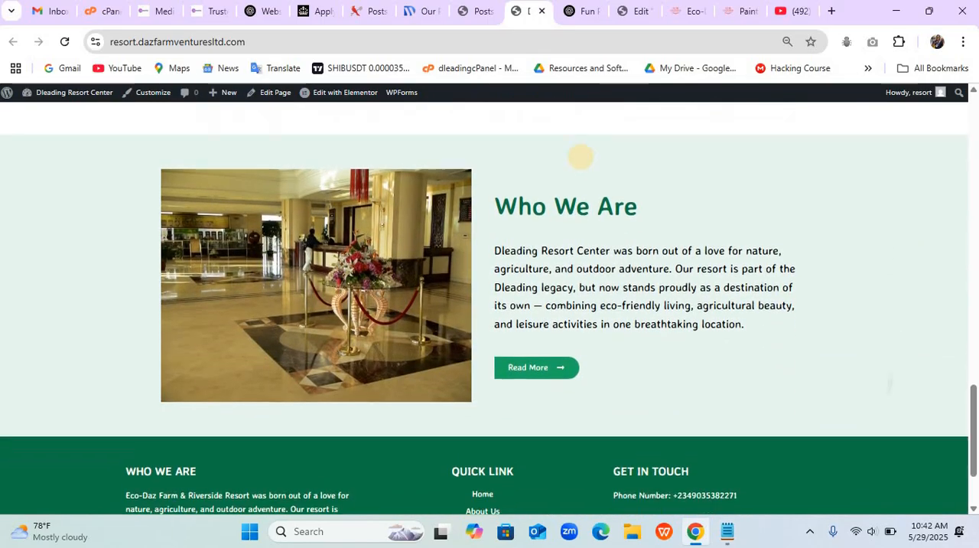
pyautogui.scroll(-1, 580, 157)
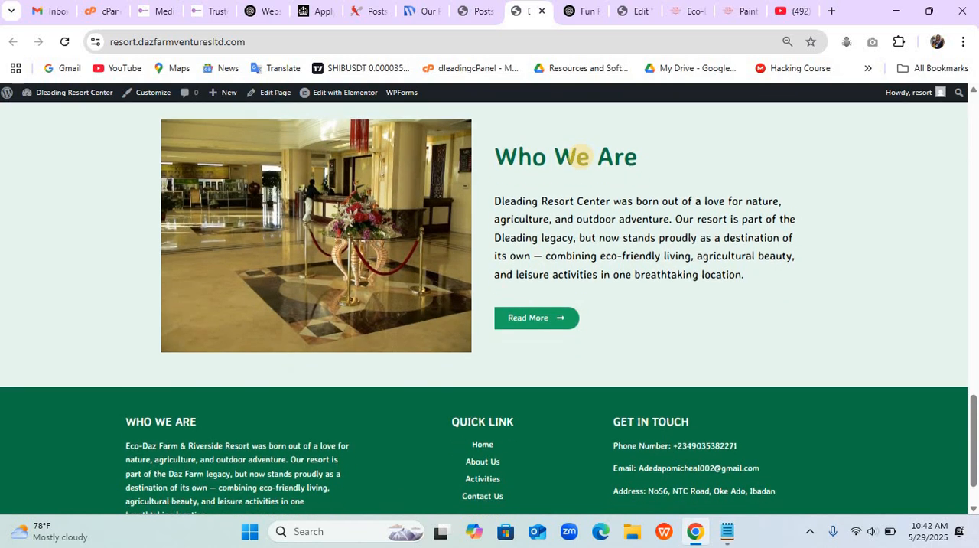
pyautogui.scroll(1, 581, 157)
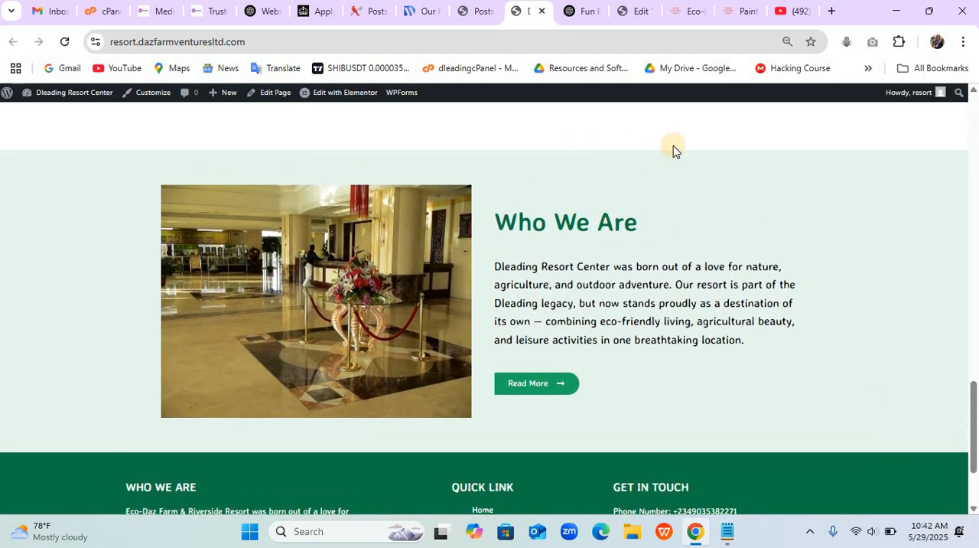
pyautogui.click(678, 15)
pyautogui.scroll(-6, 624, 373)
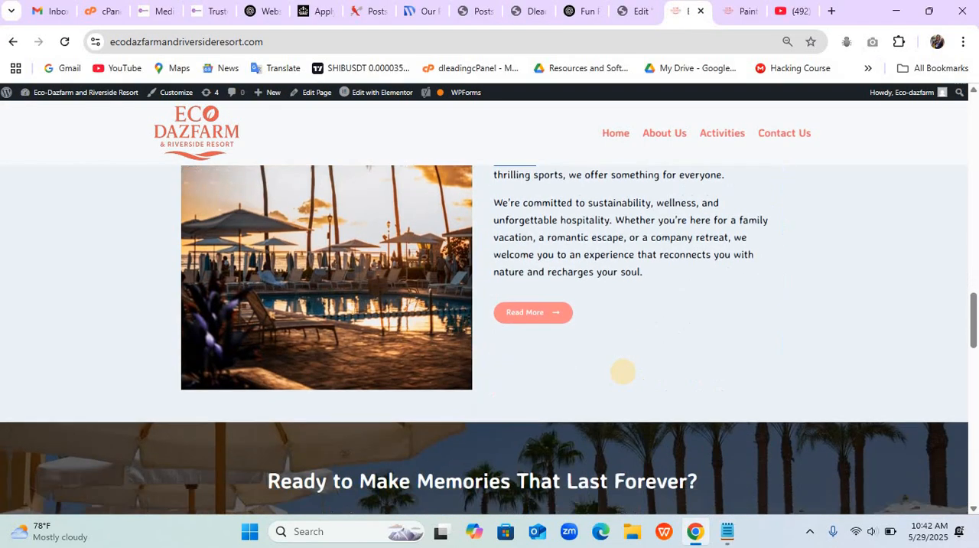
pyautogui.scroll(2, 624, 372)
pyautogui.scroll(-3, 624, 372)
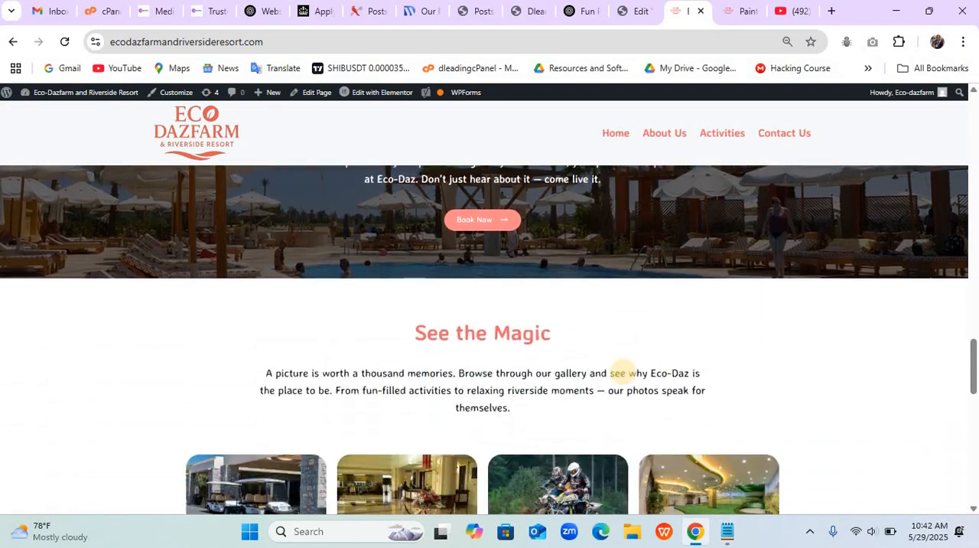
pyautogui.scroll(2, 624, 372)
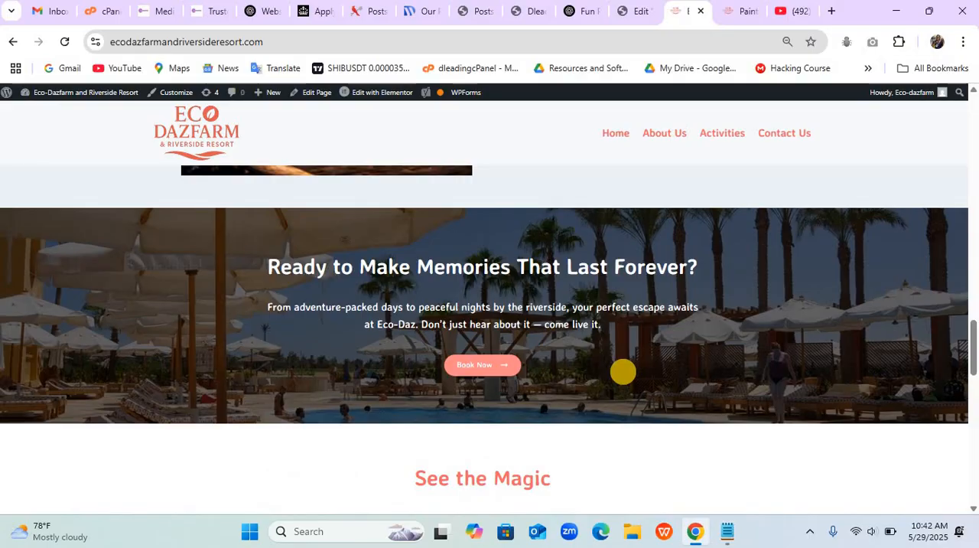
pyautogui.scroll(2, 588, 374)
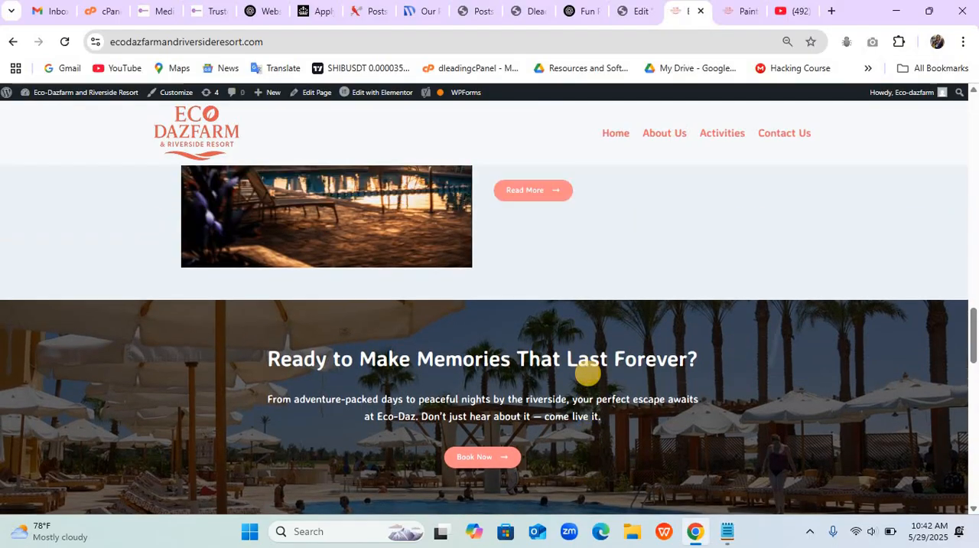
pyautogui.scroll(-1, 587, 373)
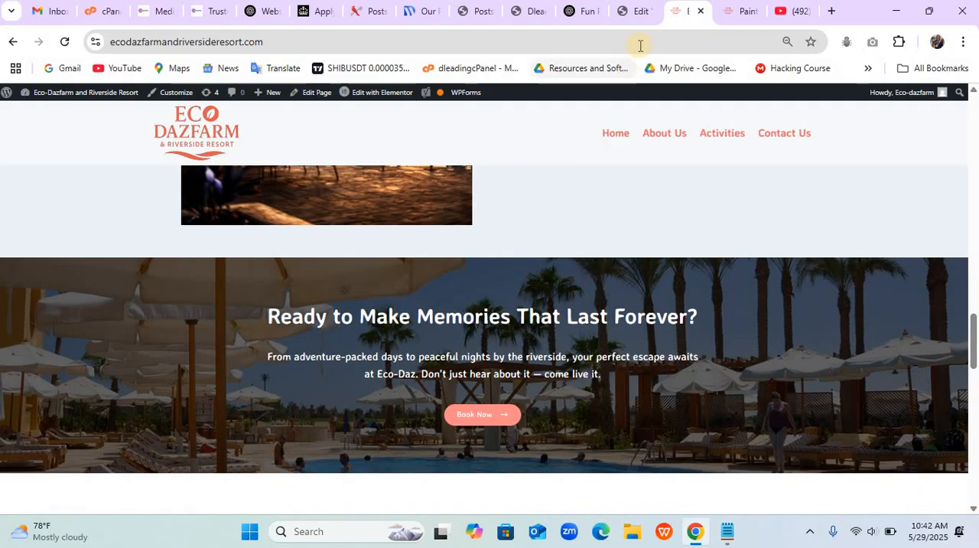
# - Back in the page editor, add a single-column flexbox container below the "Who We Are" section, with centered justification and item alignment
pyautogui.click(633, 14)
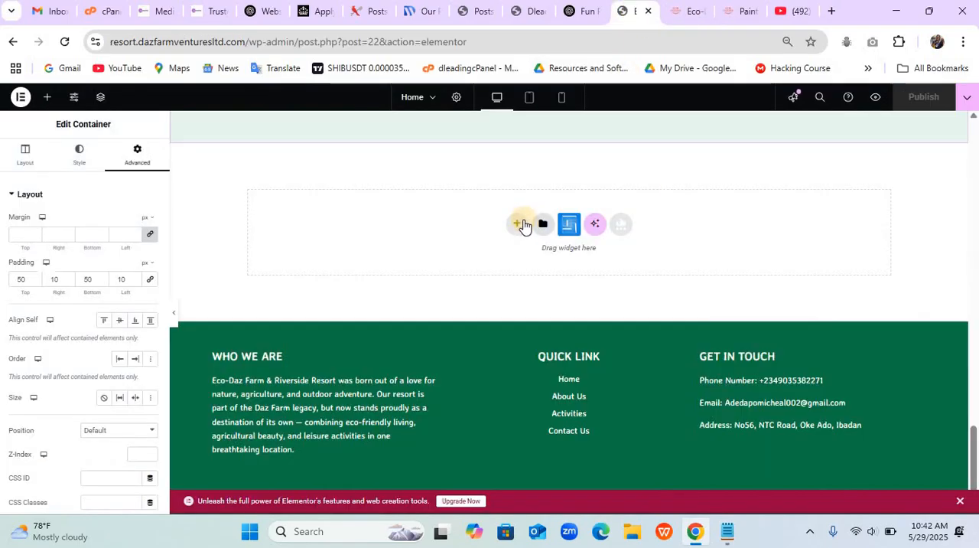
pyautogui.click(520, 226)
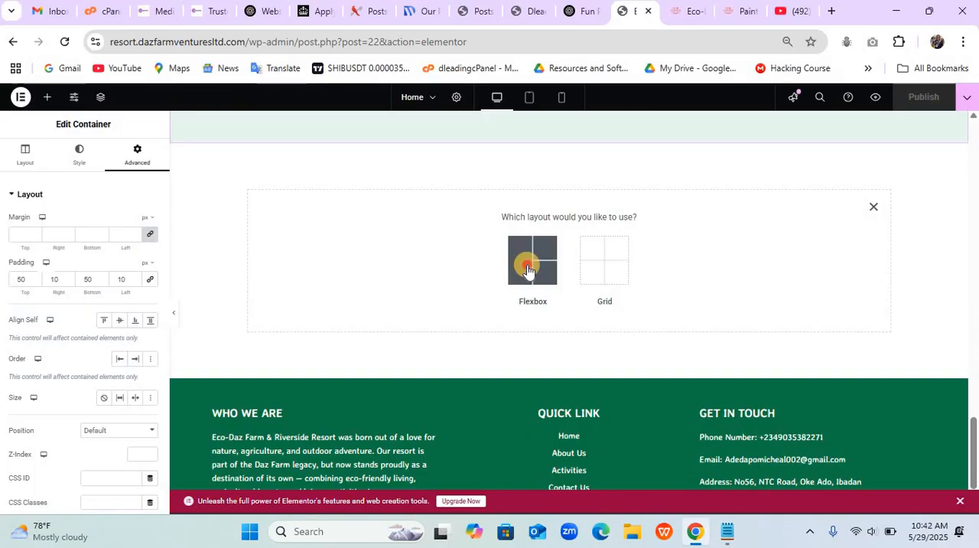
pyautogui.click(528, 270)
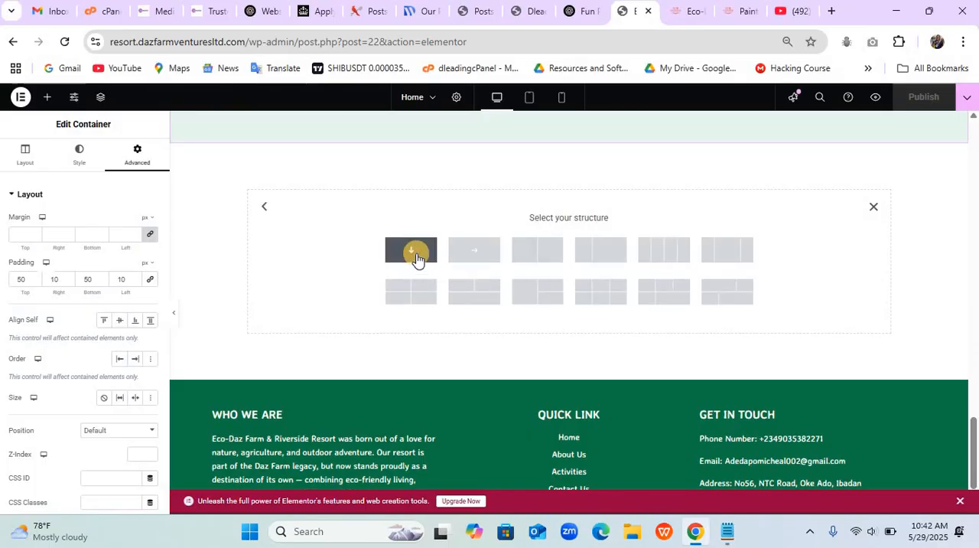
pyautogui.click(416, 258)
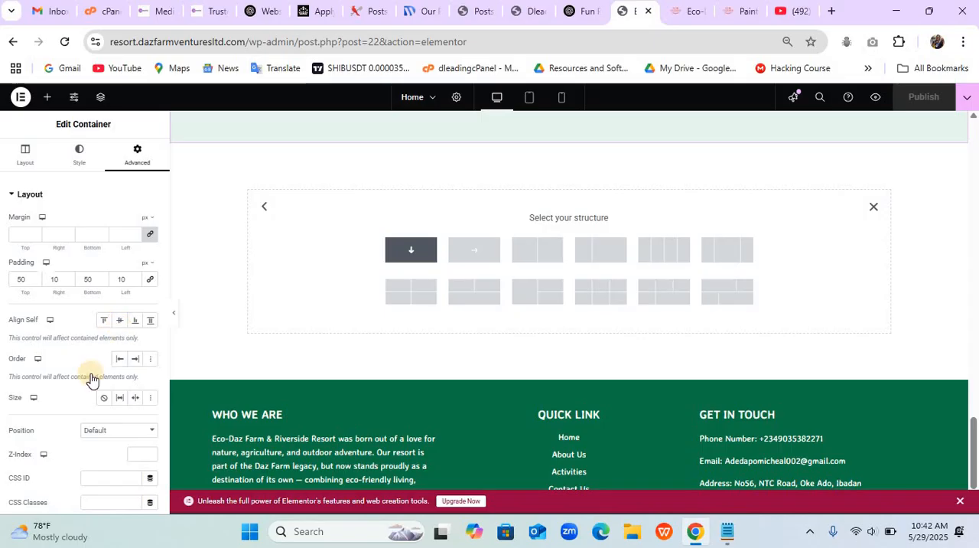
pyautogui.click(44, 427)
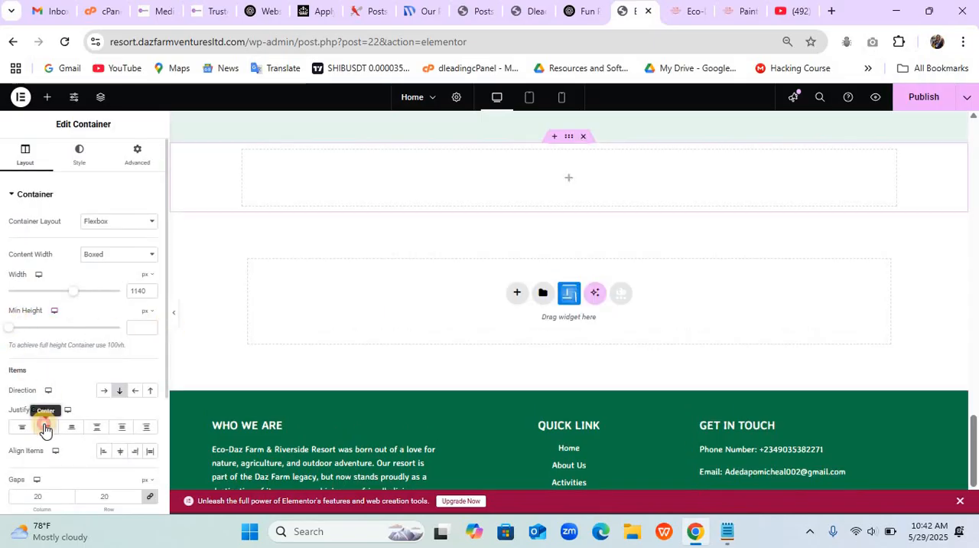
pyautogui.click(121, 451)
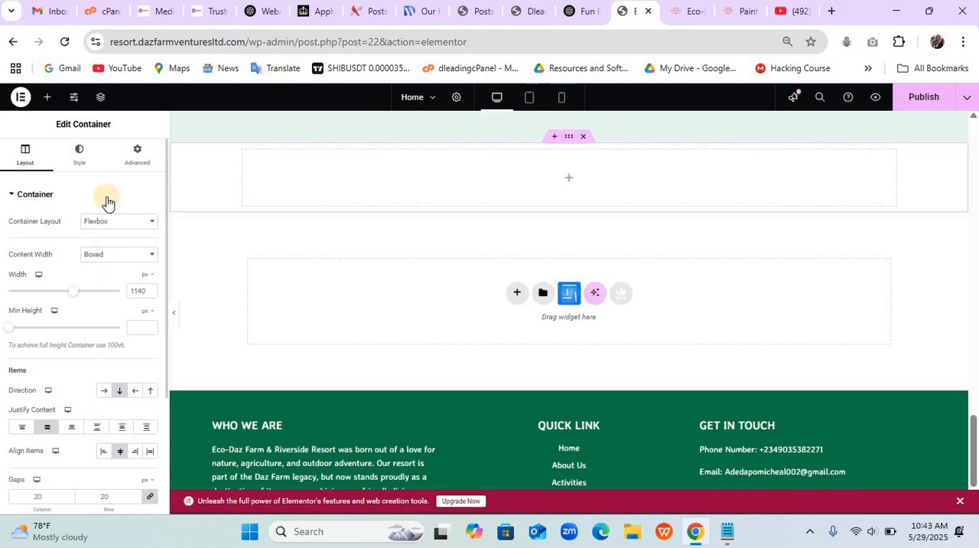
pyautogui.click(126, 254)
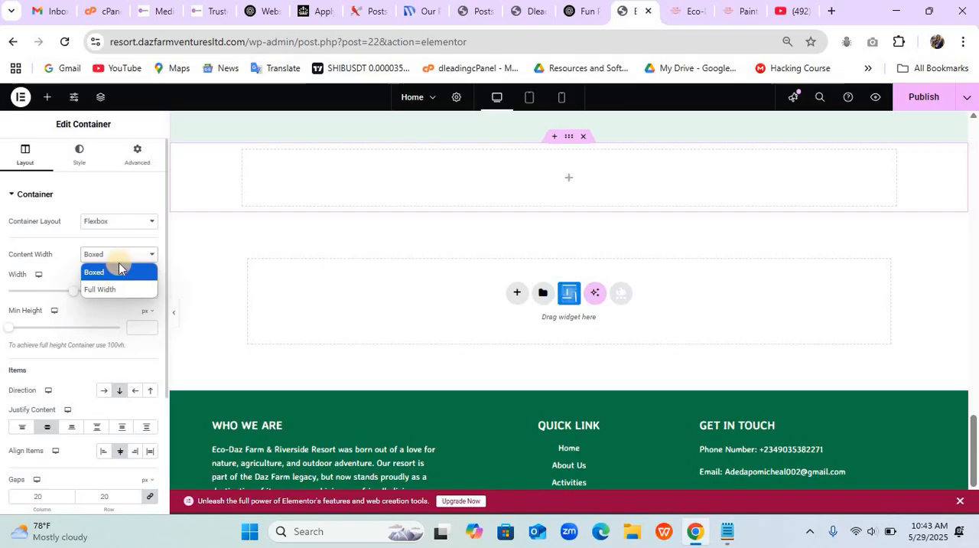
pyautogui.click(117, 257)
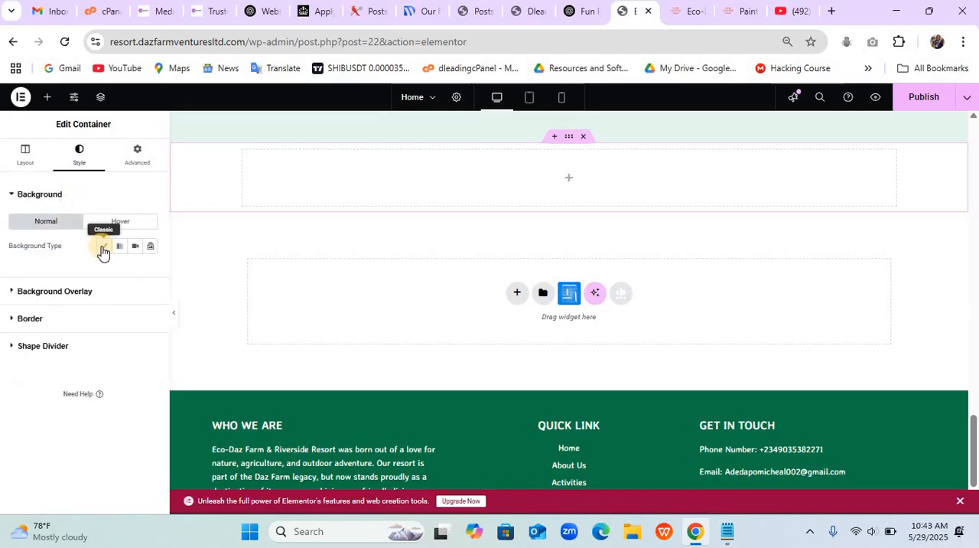
# - Give the new container a classic background using the sunset palm-tree image 5ywwaqtjp20-683x1024-1.jpg from the media library
pyautogui.click(102, 248)
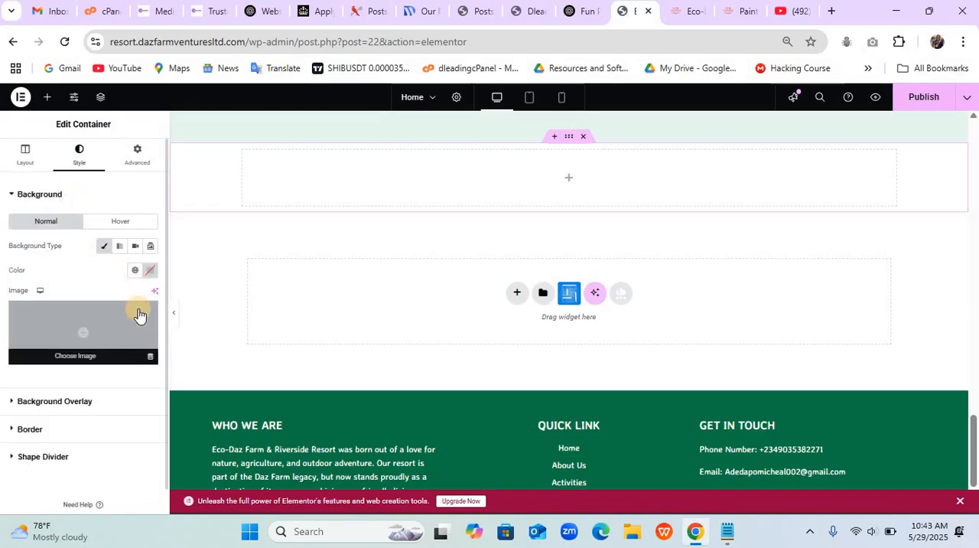
pyautogui.click(139, 314)
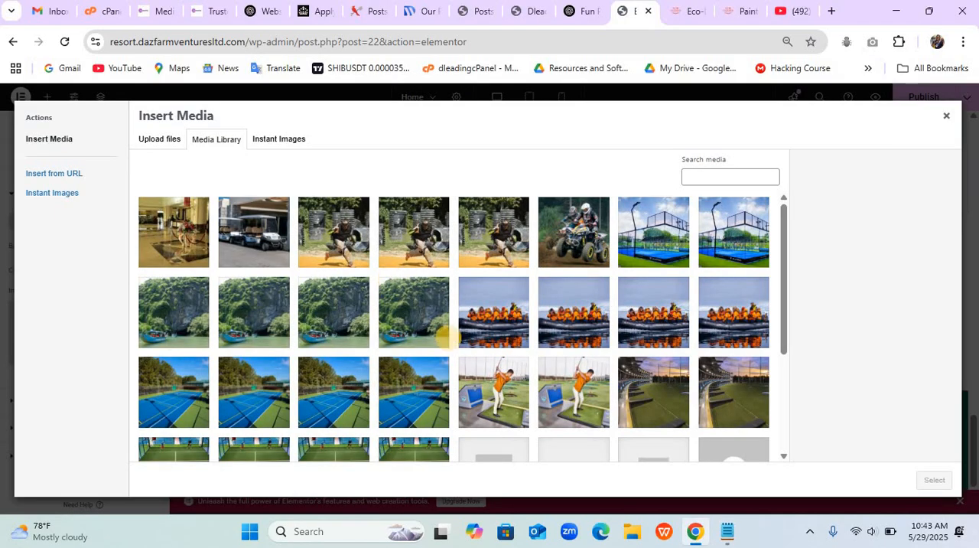
pyautogui.scroll(-2, 447, 337)
pyautogui.scroll(1, 447, 336)
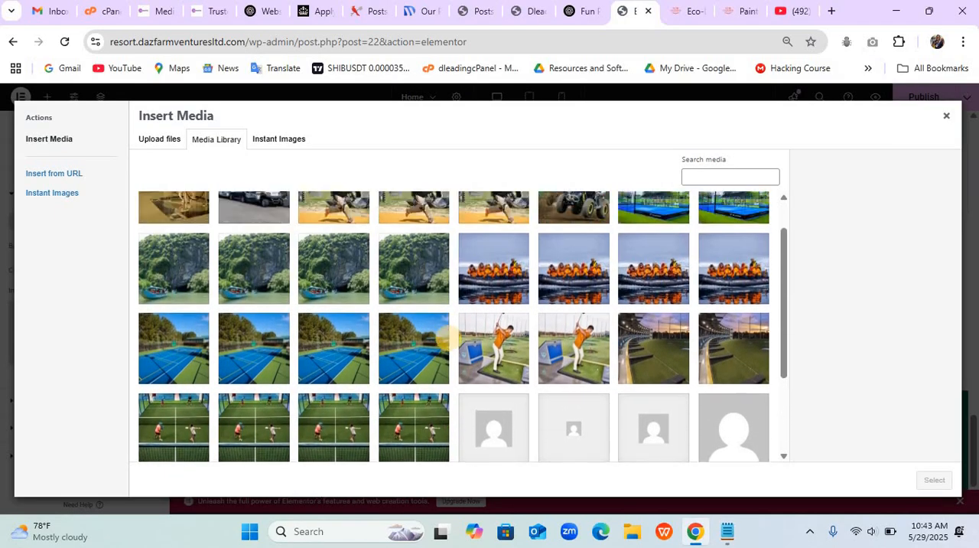
pyautogui.scroll(-2, 447, 337)
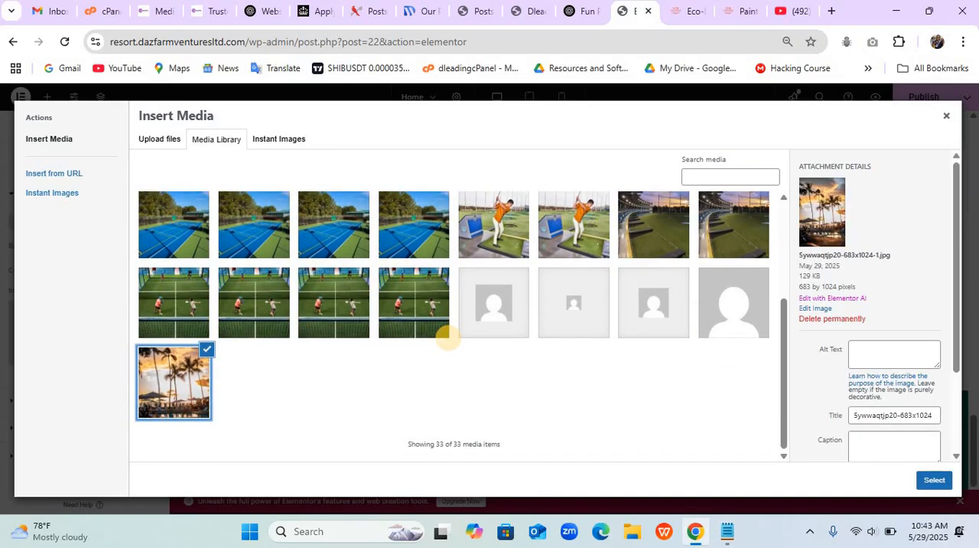
pyautogui.click(934, 480)
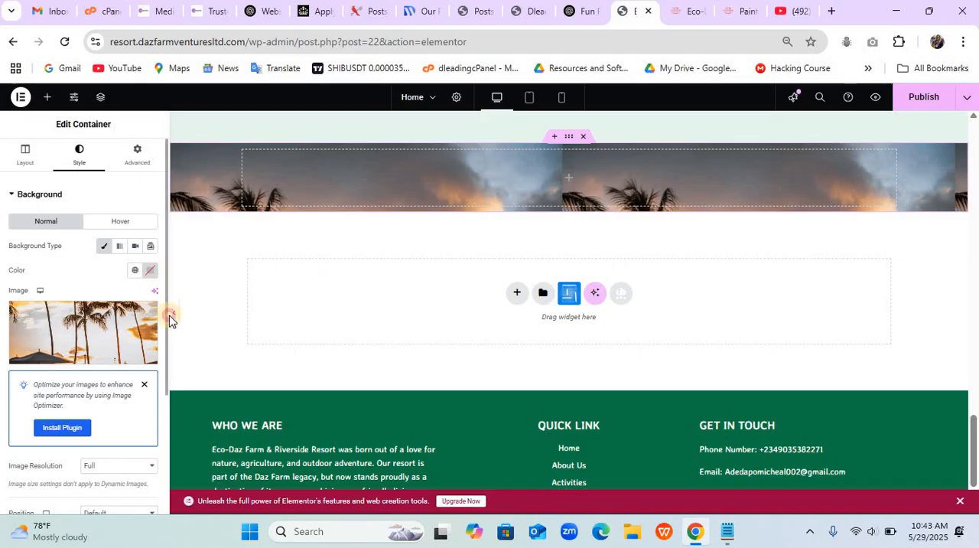
# - Set the background image's position to Bottom Center, keeping its attachment at Default
pyautogui.scroll(-3, 166, 345)
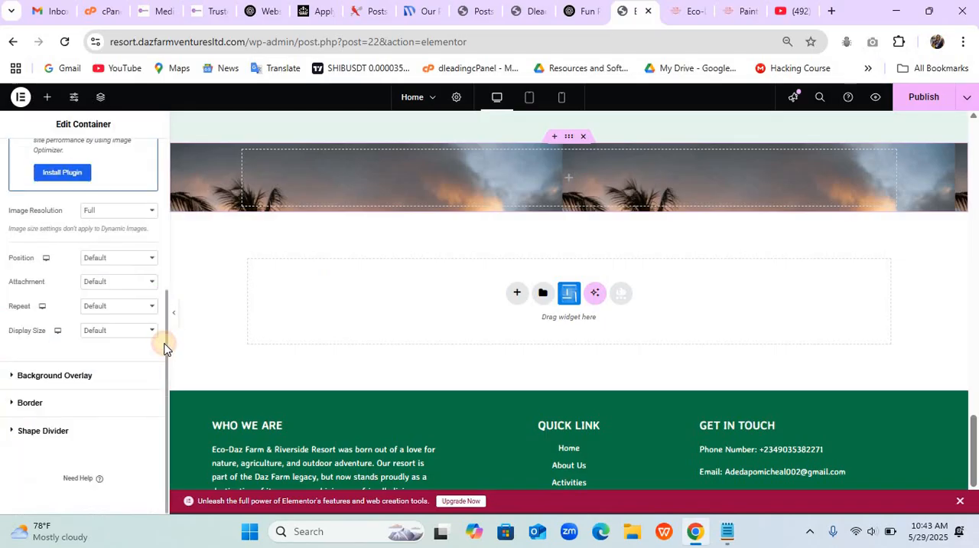
pyautogui.click(114, 260)
pyautogui.click(119, 291)
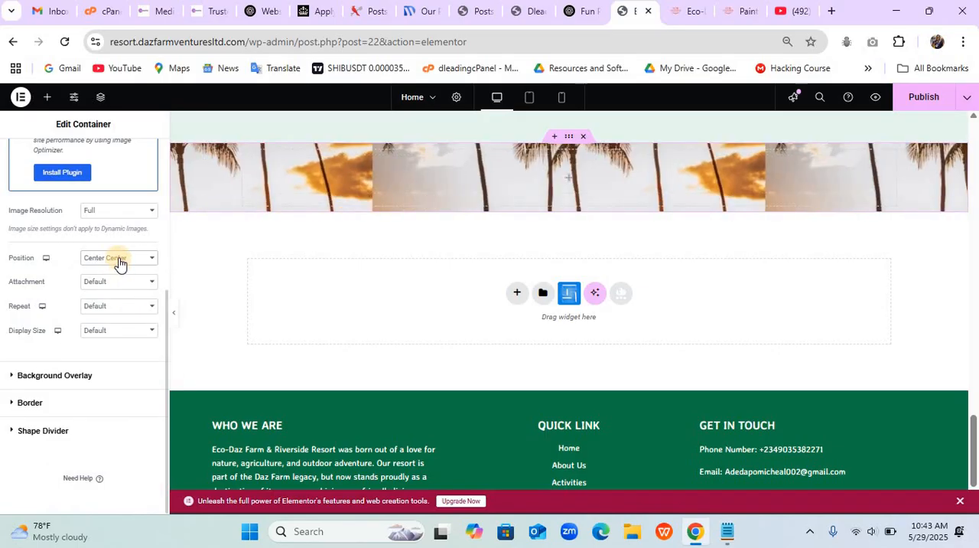
pyautogui.click(119, 260)
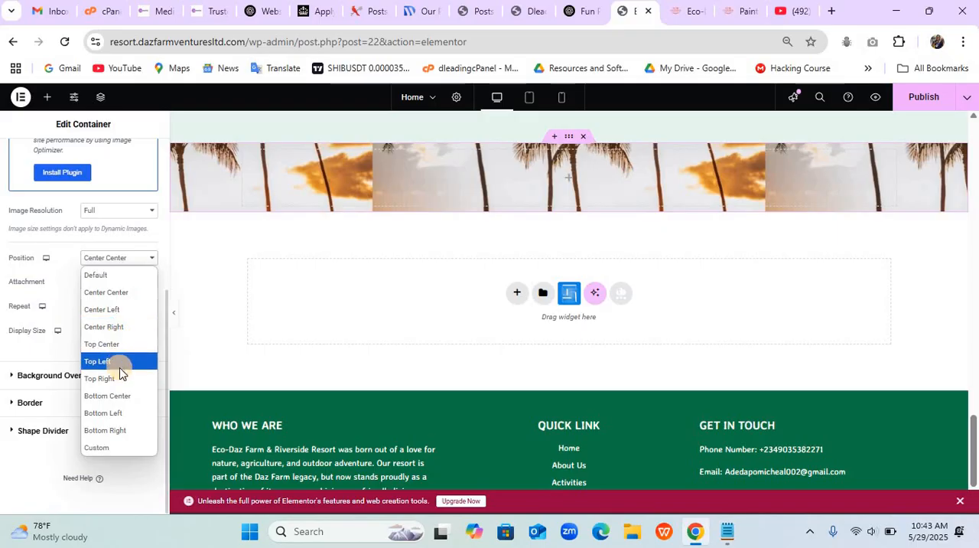
pyautogui.click(121, 392)
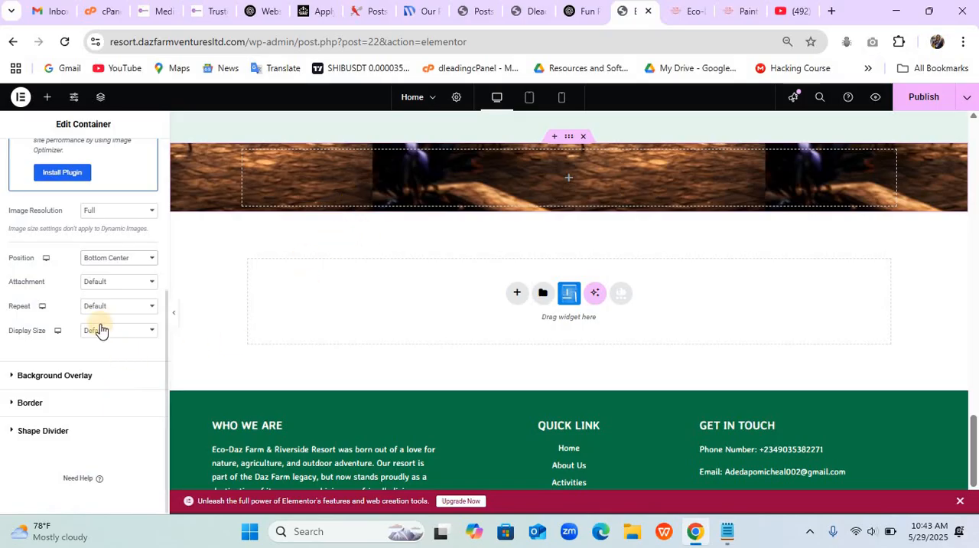
pyautogui.click(105, 285)
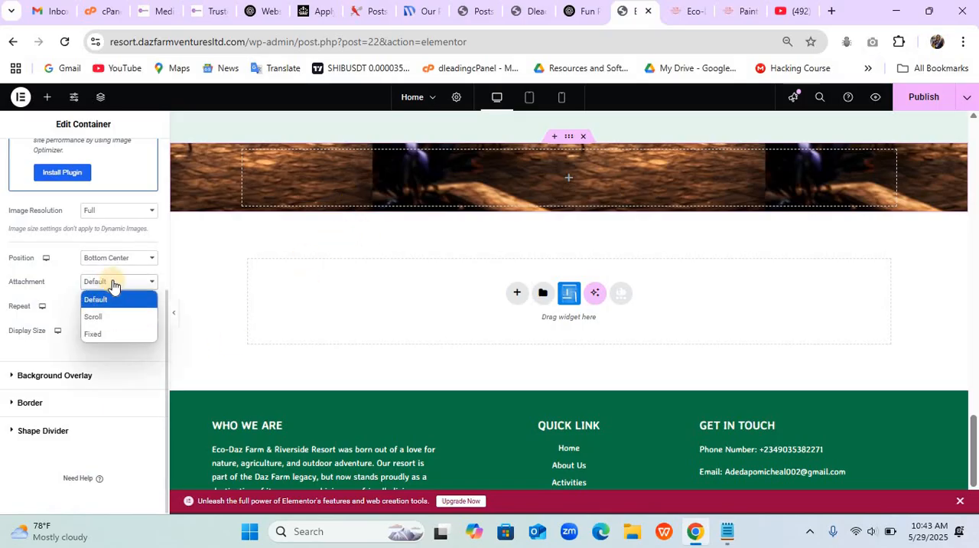
pyautogui.click(113, 286)
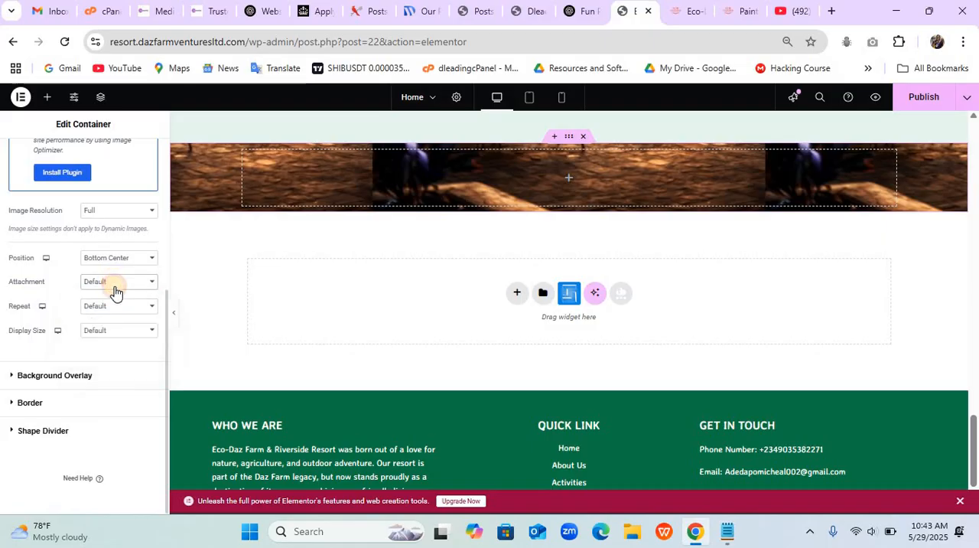
# - Set the background image to No-repeat with the Cover display size
pyautogui.click(121, 308)
pyautogui.click(120, 343)
pyautogui.click(127, 336)
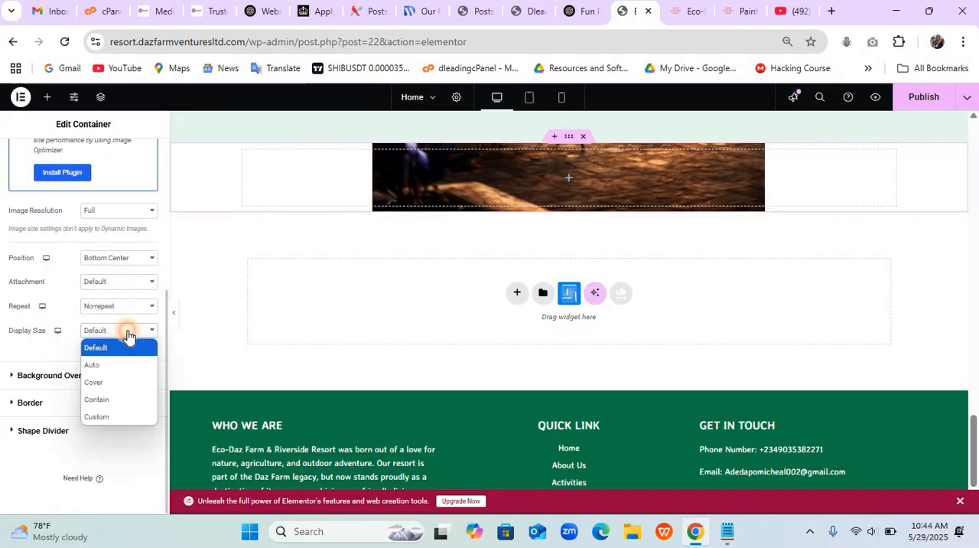
pyautogui.click(122, 381)
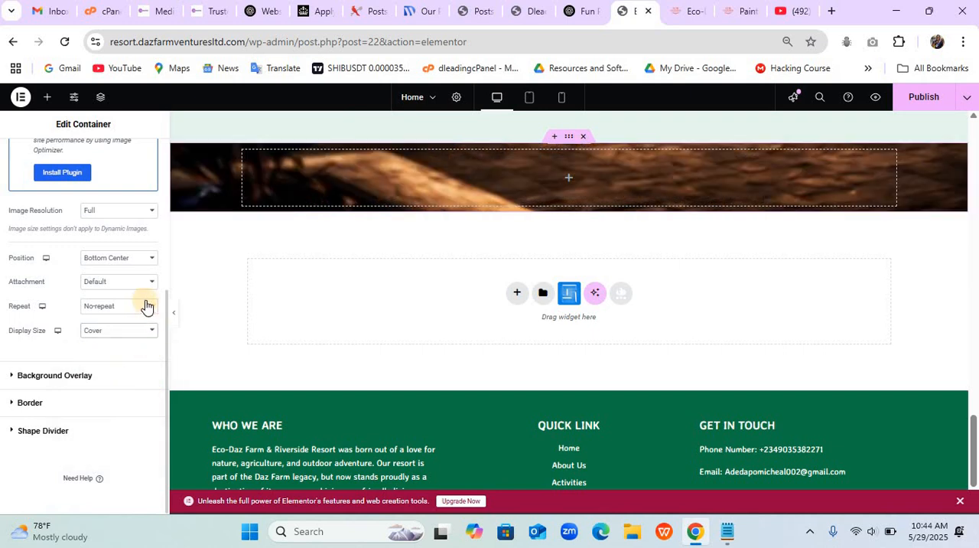
# - Add a classic background overlay in black over the container's image
pyautogui.click(95, 383)
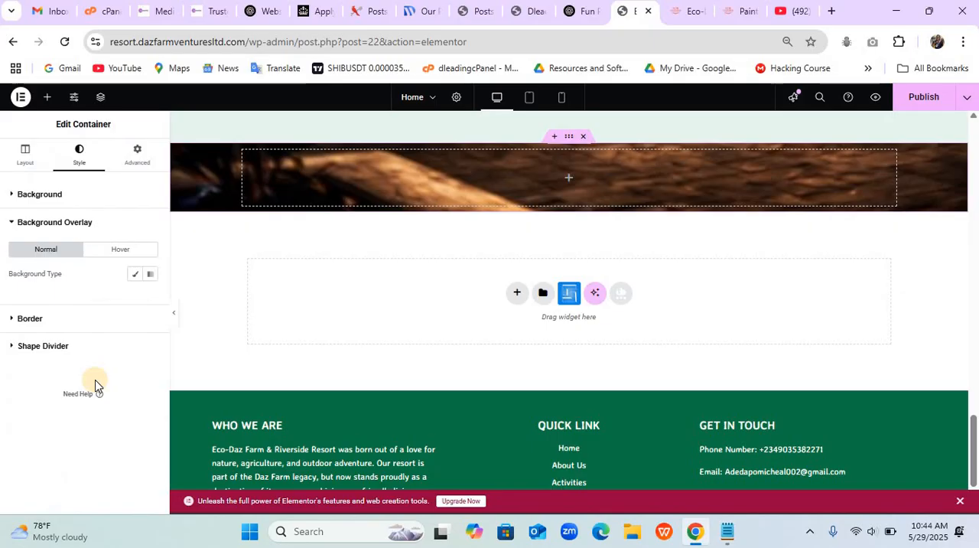
pyautogui.click(134, 276)
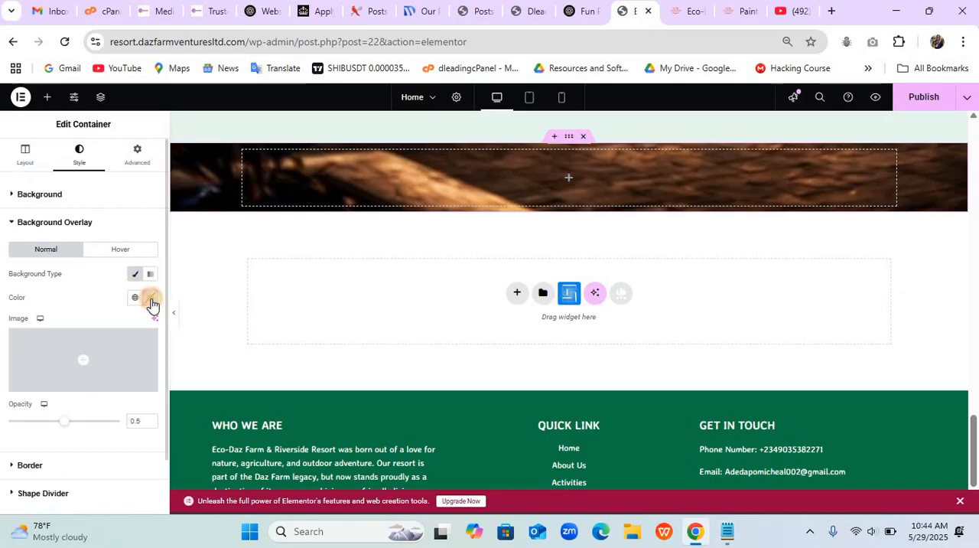
pyautogui.click(151, 298)
pyautogui.moveTo(104, 413); pyautogui.dragTo(84, 431)
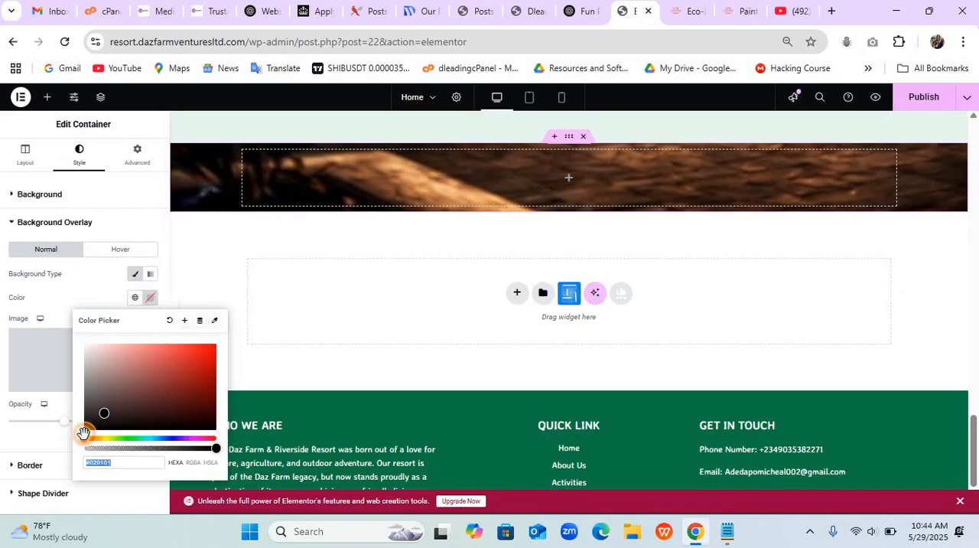
pyautogui.click(62, 321)
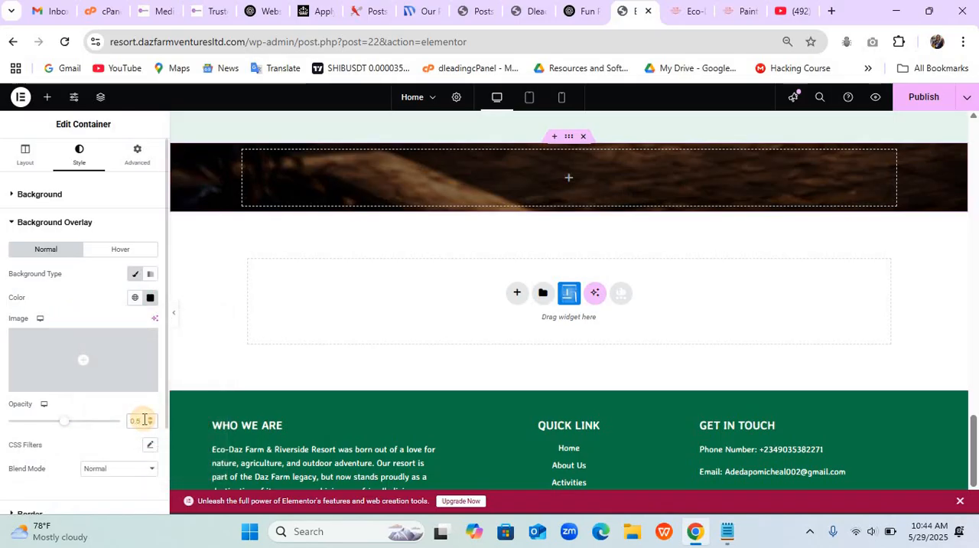
# - Set the background overlay's opacity to 0.6 and the container's minimum height to 400 px
pyautogui.click(144, 419)
pyautogui.press('BackSpace')
pyautogui.write('6')
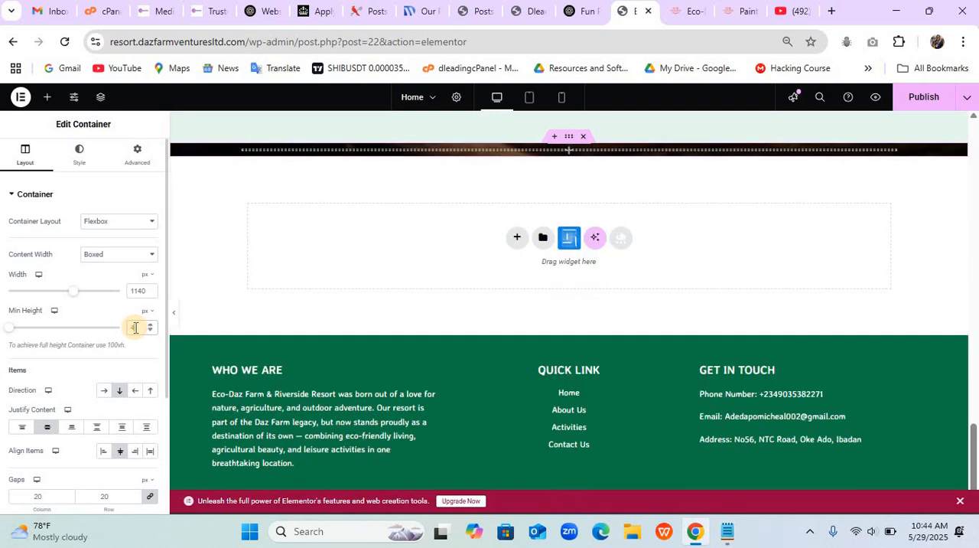
pyautogui.write('400')
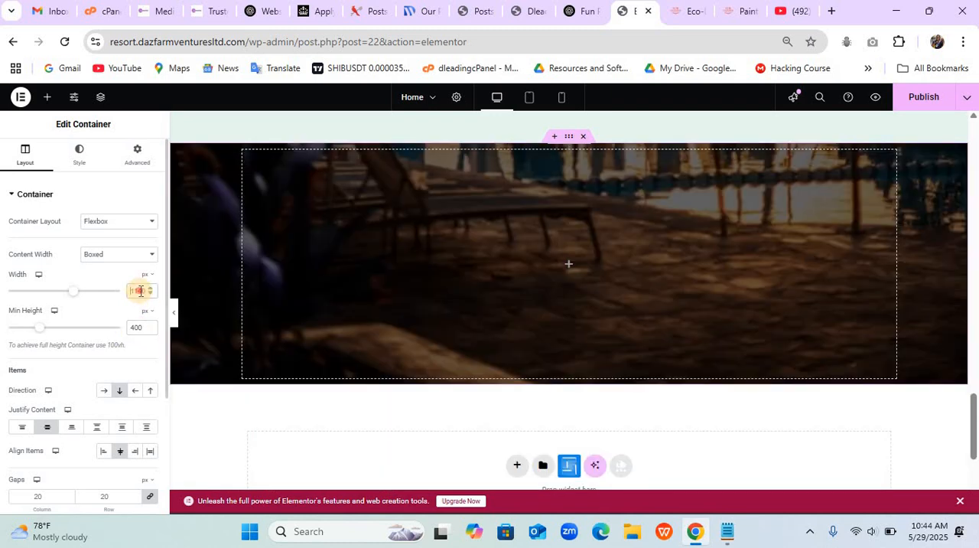
pyautogui.write('900')
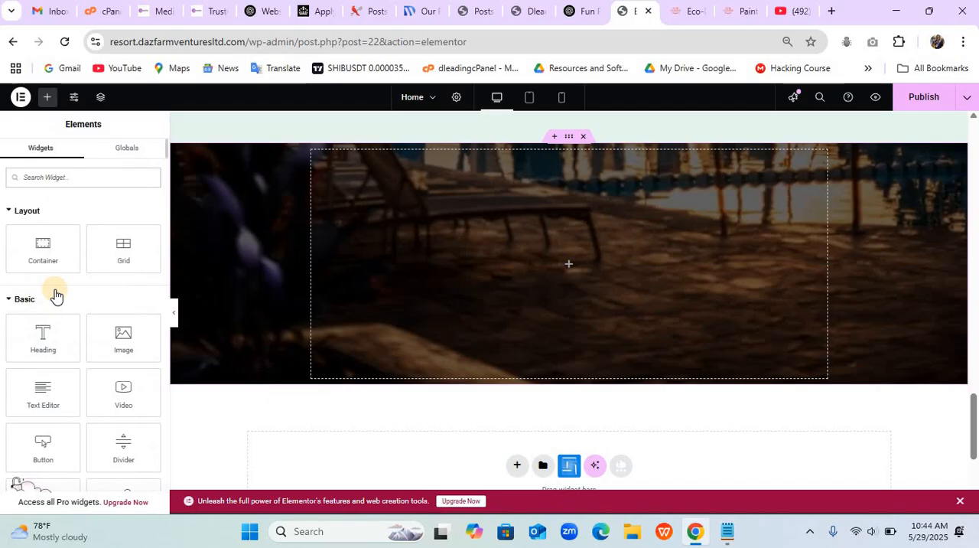
# - Set the container's content width to 900 px and add a Heading, Text Editor and Button widget stacked inside it
pyautogui.moveTo(45, 340); pyautogui.dragTo(510, 248)
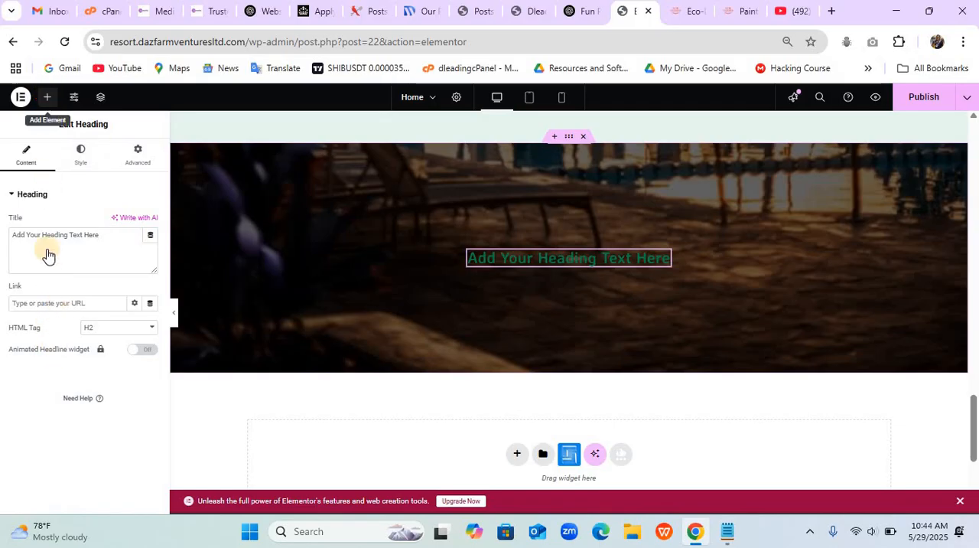
pyautogui.click(48, 98)
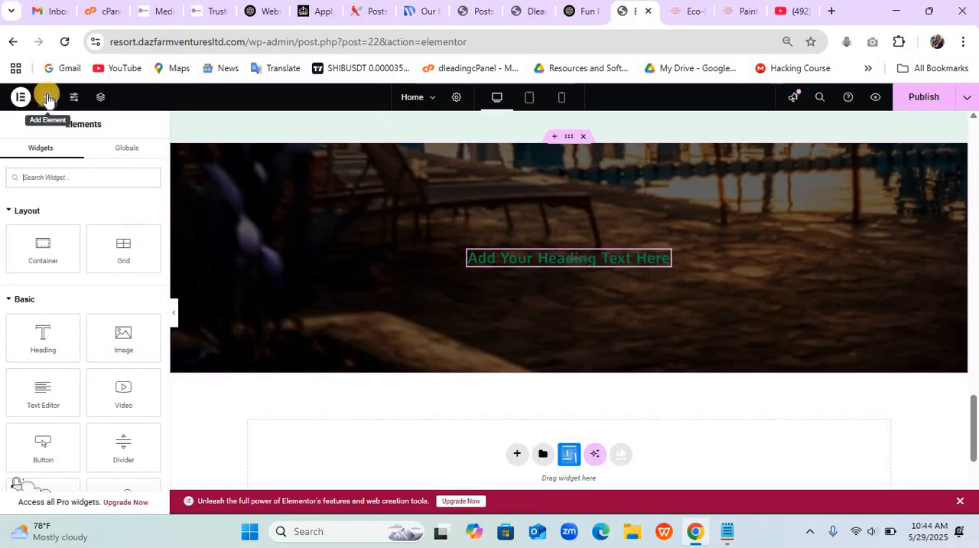
pyautogui.moveTo(457, 263); pyautogui.dragTo(546, 260)
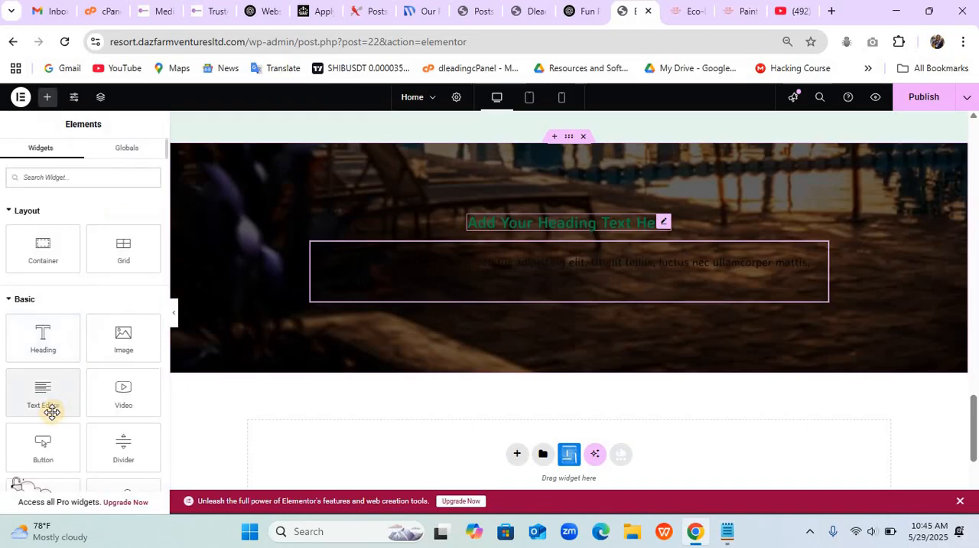
pyautogui.moveTo(46, 446); pyautogui.dragTo(558, 299)
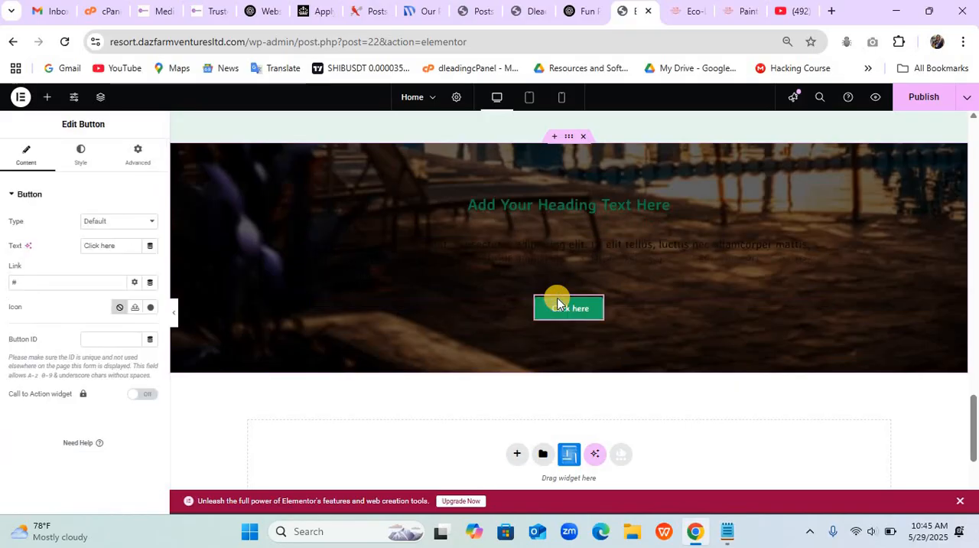
# - Copy the call-to-action heading from the Eco-Dazfarm example site and use "Ready to Make Memories That Last Forever?" as the new heading's title
pyautogui.click(549, 200)
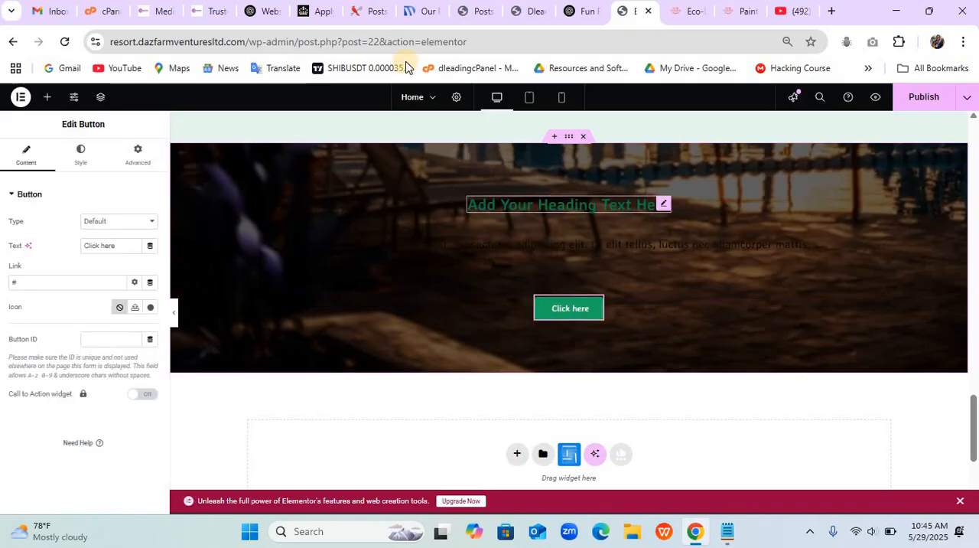
pyautogui.click(675, 14)
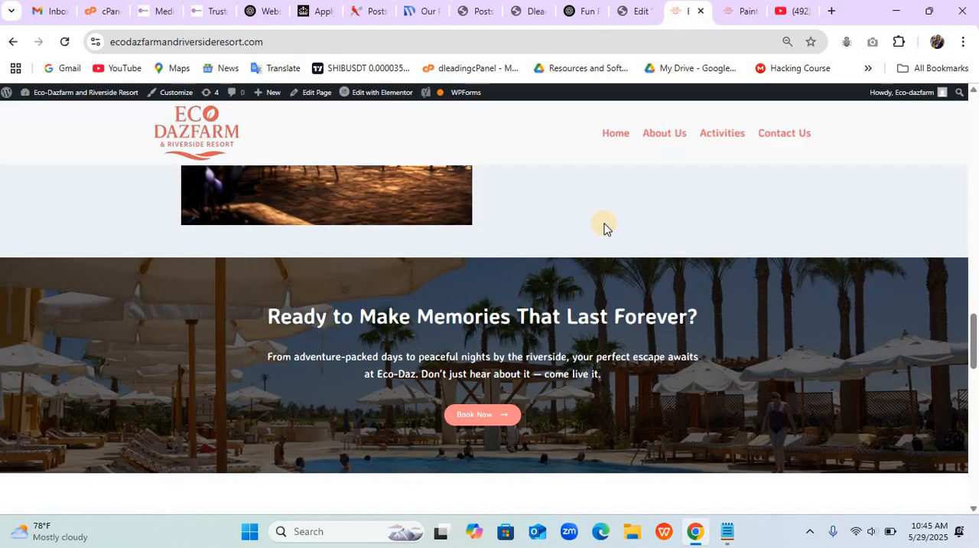
pyautogui.moveTo(282, 320); pyautogui.dragTo(711, 314)
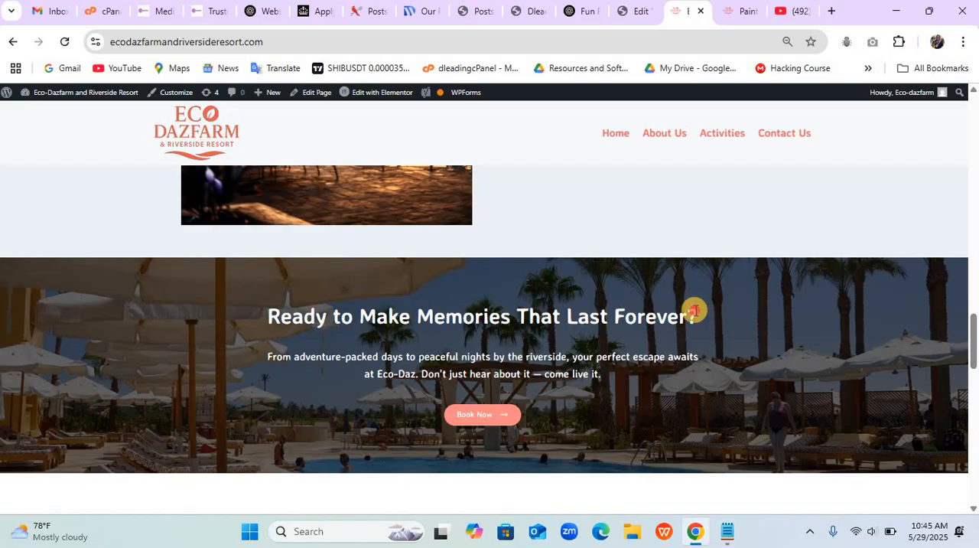
pyautogui.tripleClick(695, 310)
pyautogui.hotkey('ctrl', 'c')
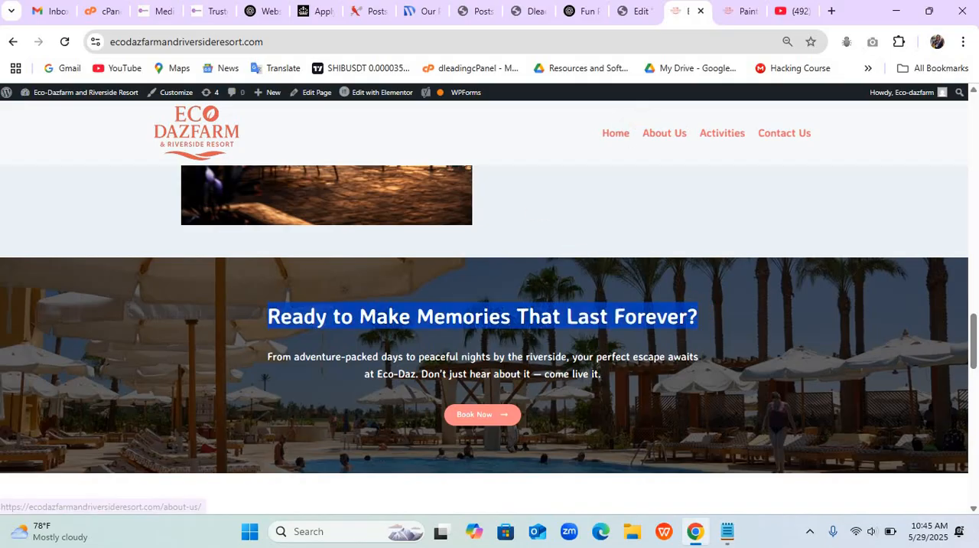
pyautogui.click(635, 11)
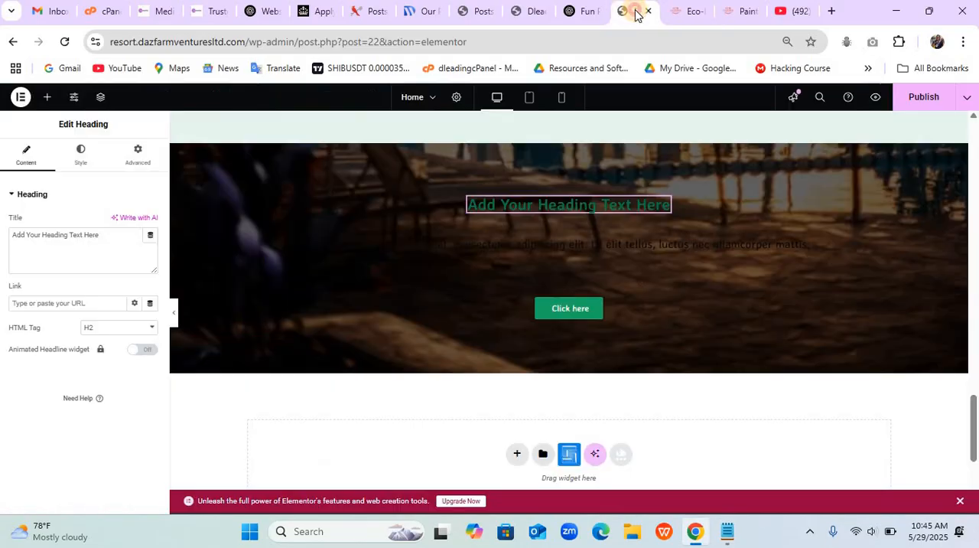
pyautogui.tripleClick(109, 255)
pyautogui.hotkey('ctrl', 'v')
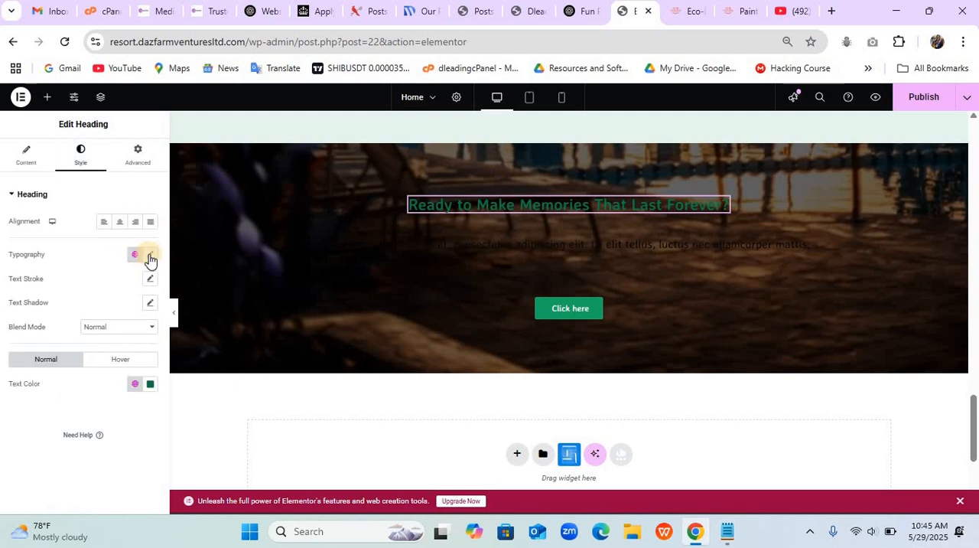
# - Set the heading's typography to Averia Libre, size 45 px, weight 700 (Bold), and center its alignment
pyautogui.click(151, 256)
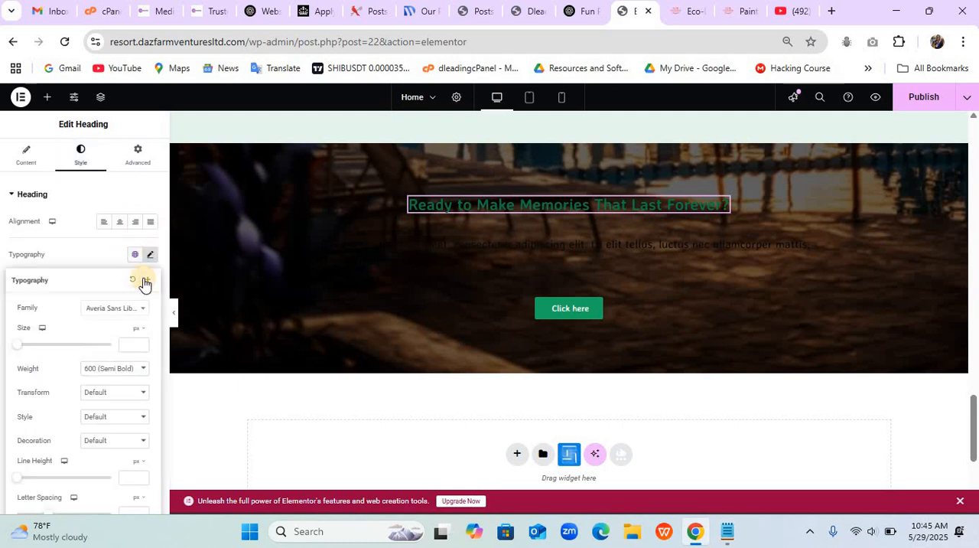
pyautogui.click(128, 346)
pyautogui.write('45')
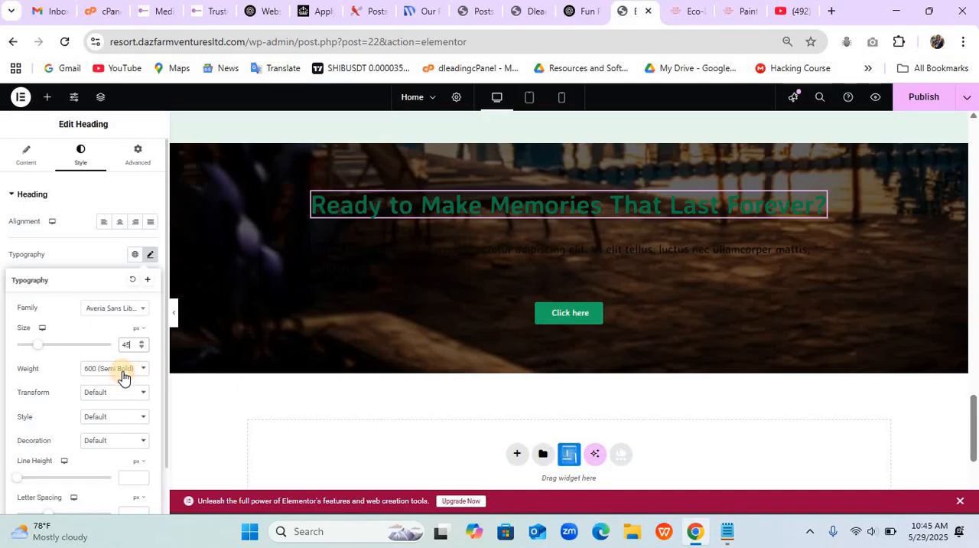
pyautogui.hotkey('ctrl', 'z')
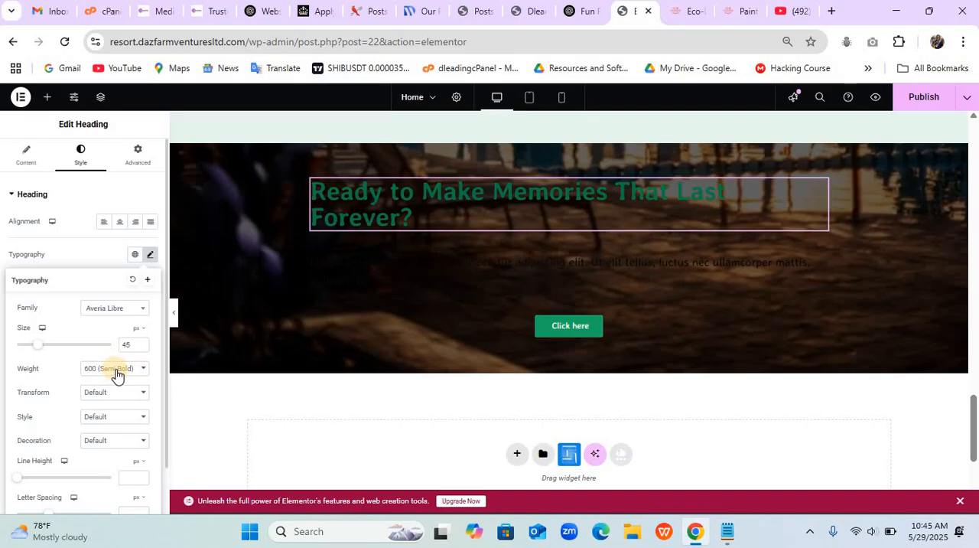
pyautogui.click(116, 369)
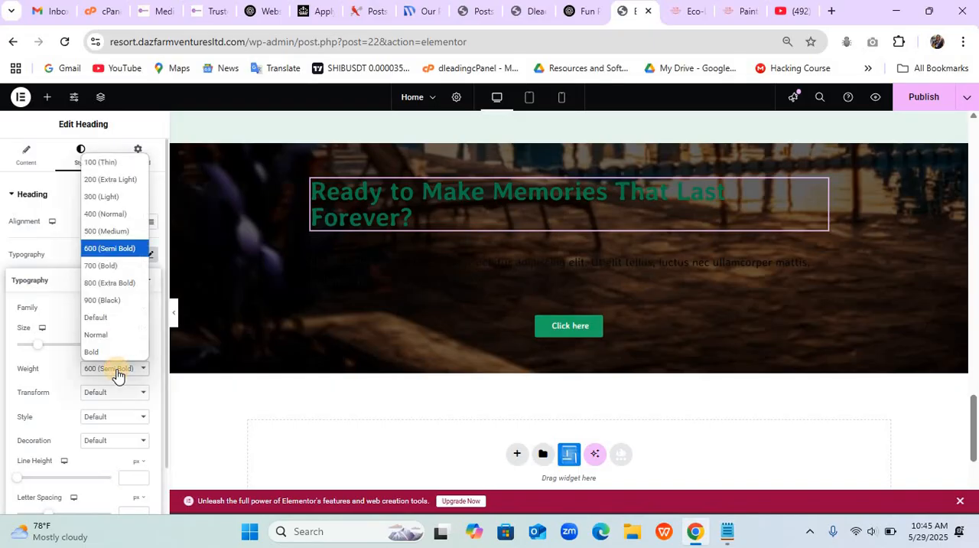
pyautogui.click(103, 266)
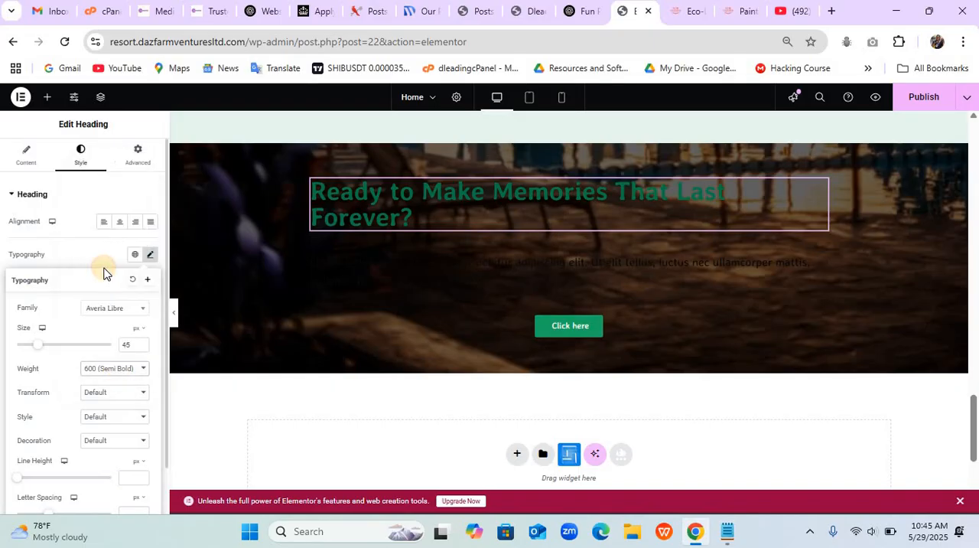
pyautogui.click(120, 223)
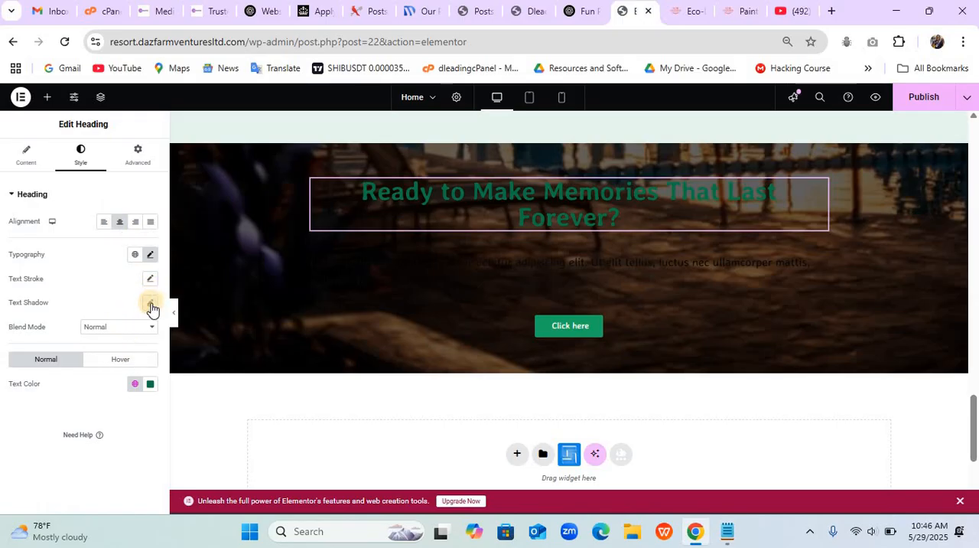
# - Set the heading's line height to 55 px and its text color to white
pyautogui.click(150, 254)
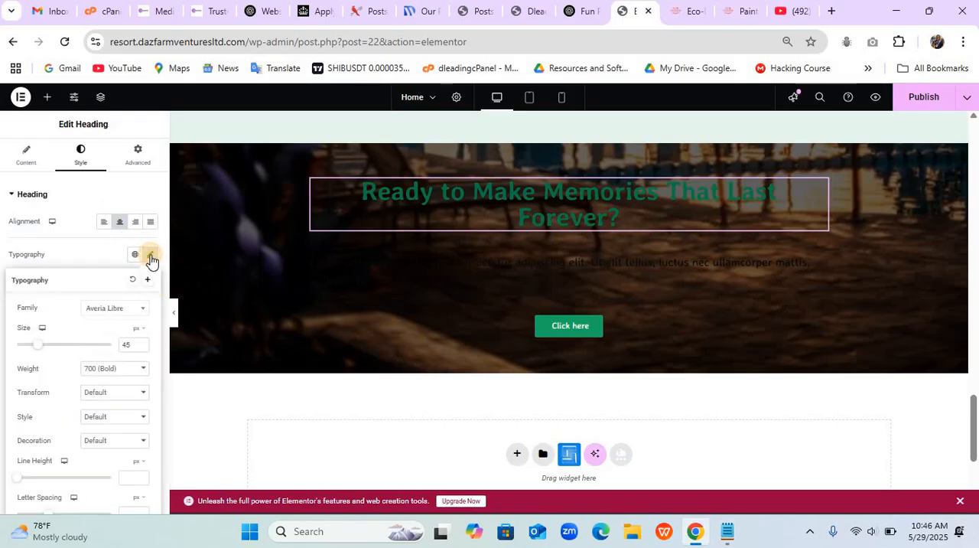
pyautogui.scroll(-1, 101, 334)
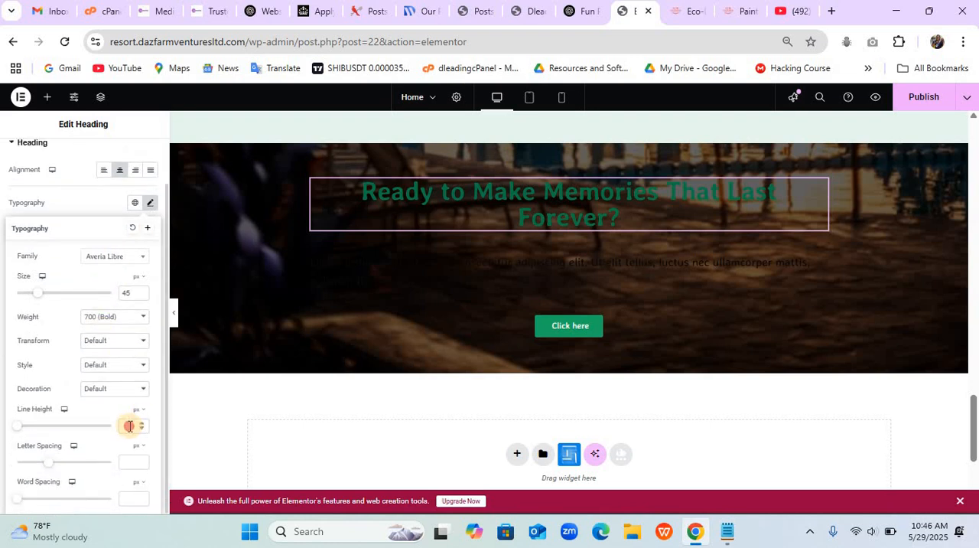
pyautogui.click(130, 426)
pyautogui.write('55')
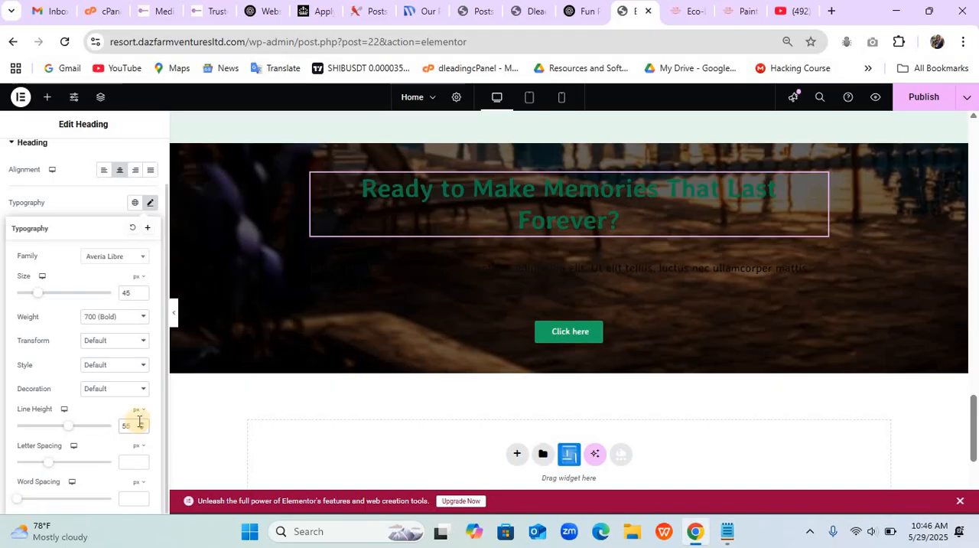
pyautogui.click(120, 208)
pyautogui.click(151, 337)
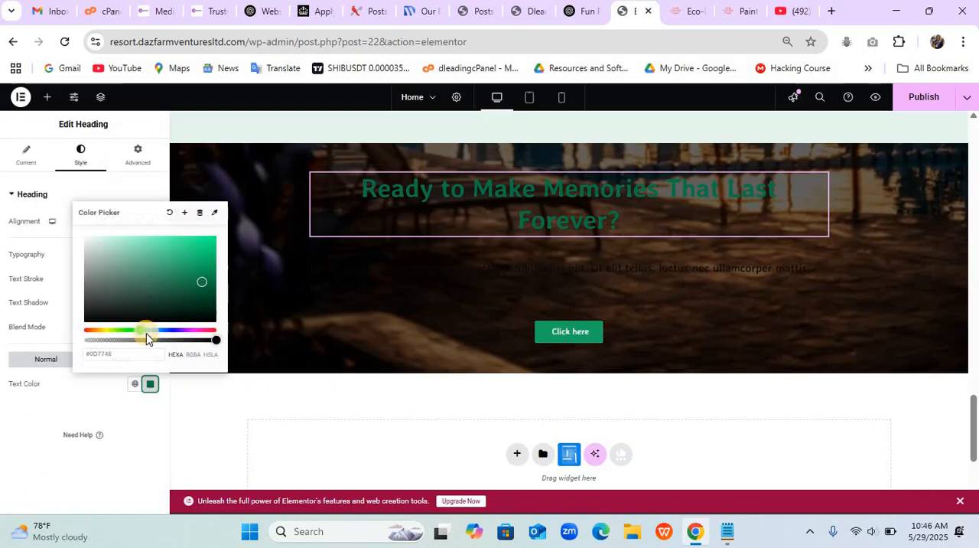
pyautogui.moveTo(124, 273)
pyautogui.mouseDown()
pyautogui.moveTo(119, 251)
pyautogui.moveTo(37, 222)
pyautogui.moveTo(46, 221)
pyautogui.moveTo(54, 255)
pyautogui.mouseUp()
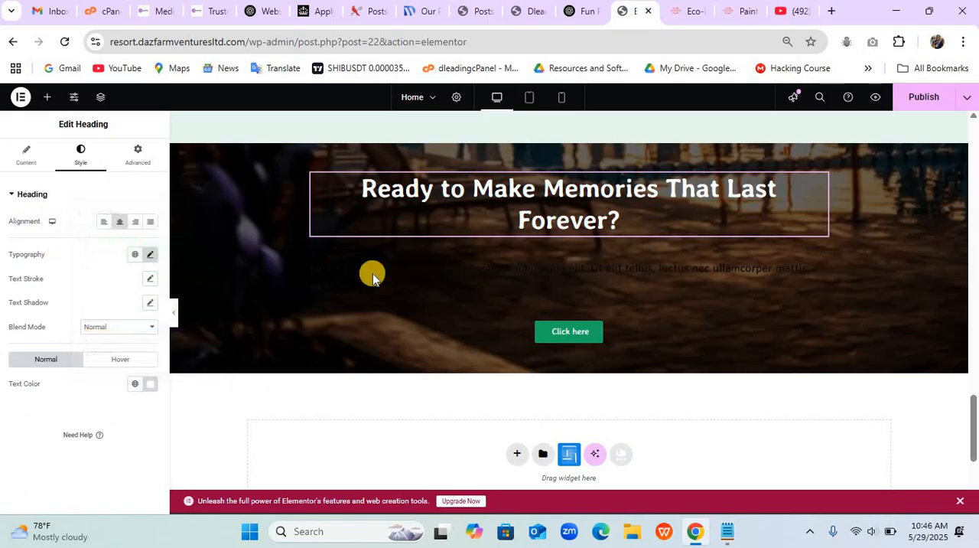
# - Copy the call-to-action heading and paragraph from the Eco-Dazfarm example site and paste them into the ChatGPT prompt
pyautogui.click(676, 15)
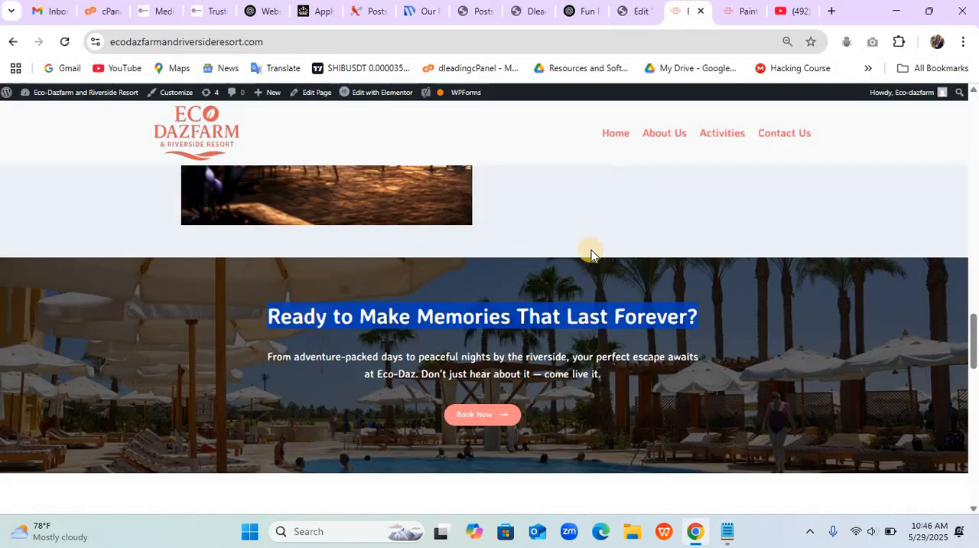
pyautogui.moveTo(339, 375); pyautogui.dragTo(615, 374)
pyautogui.hotkey('ctrl', 'c')
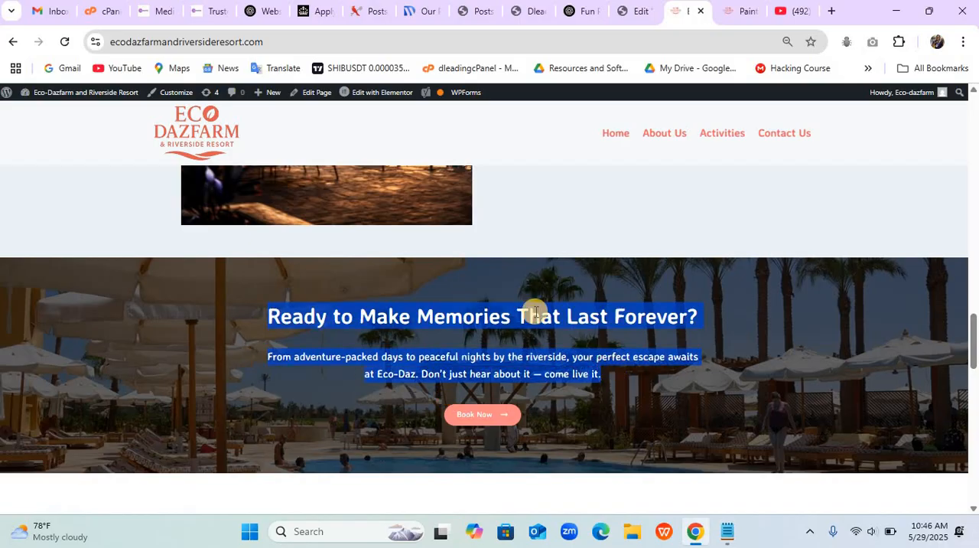
pyautogui.click(578, 16)
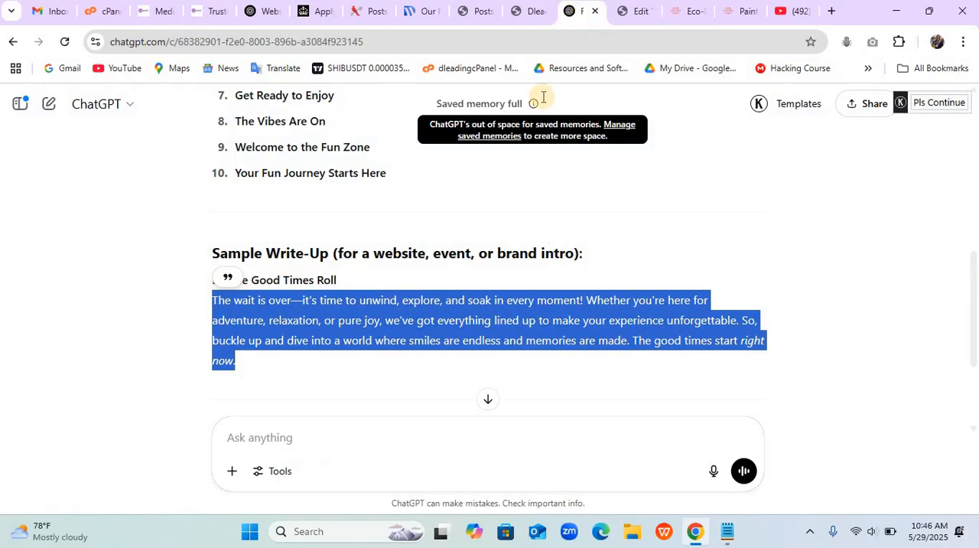
pyautogui.click(345, 437)
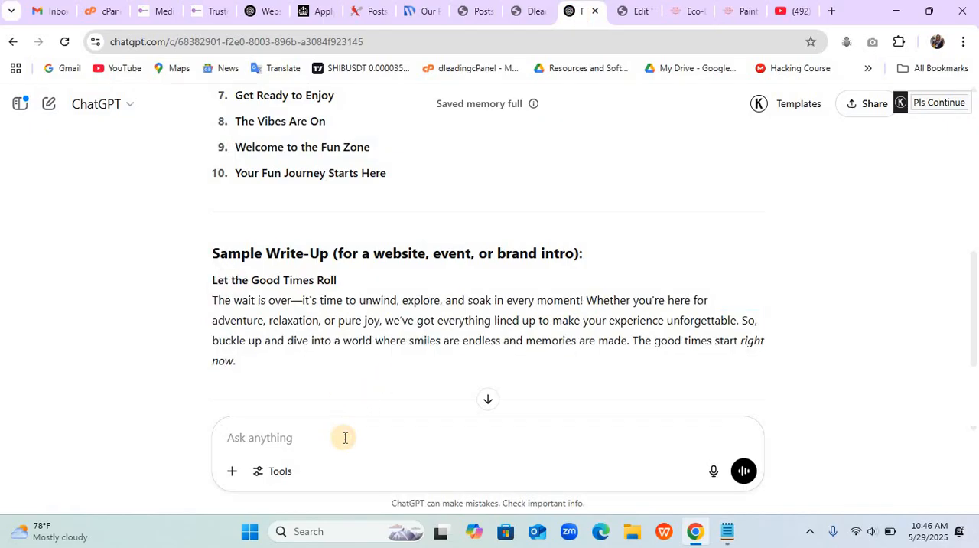
pyautogui.hotkey('ctrl', 'v')
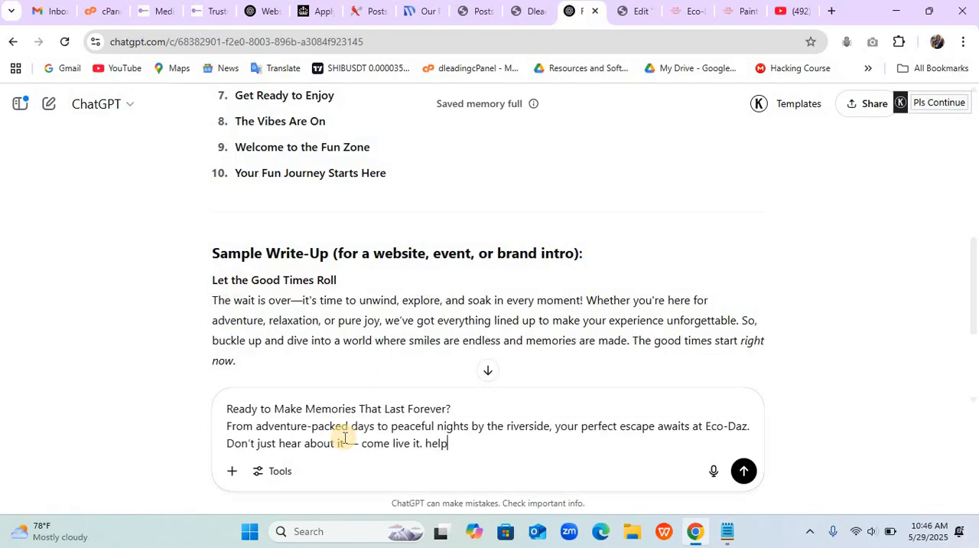
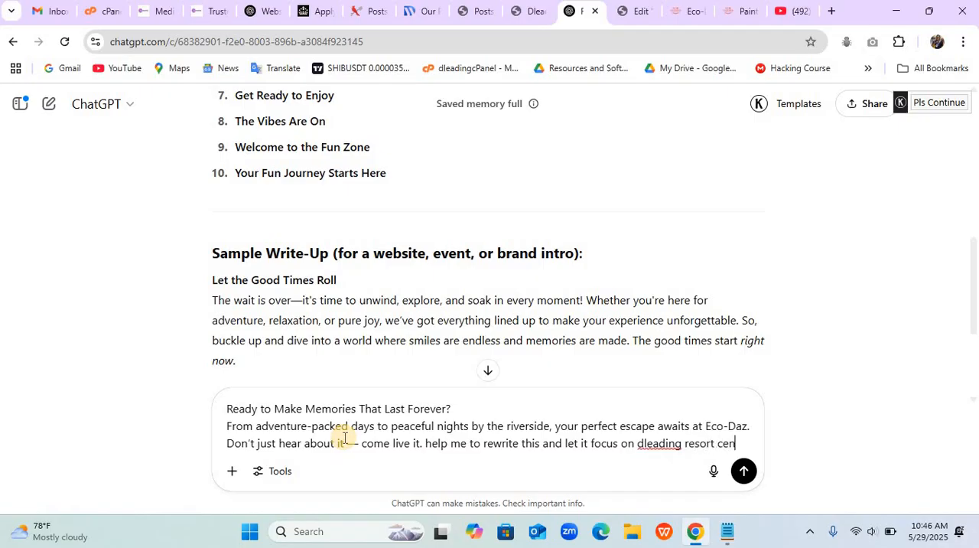
# - Submit the prompt to rewrite the Eco-Daz text with a focus on Dleading Resort Center, and copy the rewritten paragraph
pyautogui.write('r')
pyautogui.press('Return')
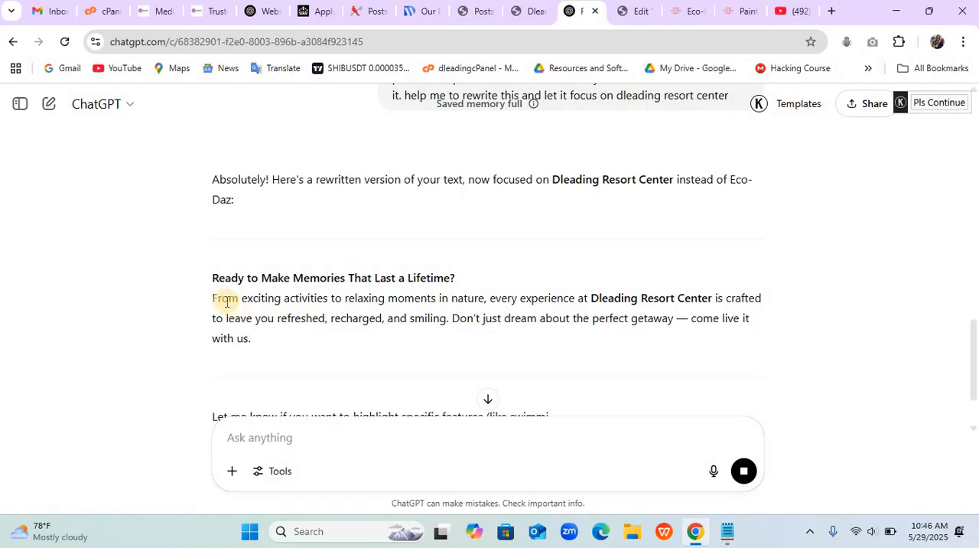
pyautogui.moveTo(212, 297); pyautogui.dragTo(264, 347)
pyautogui.hotkey('ctrl', 'c')
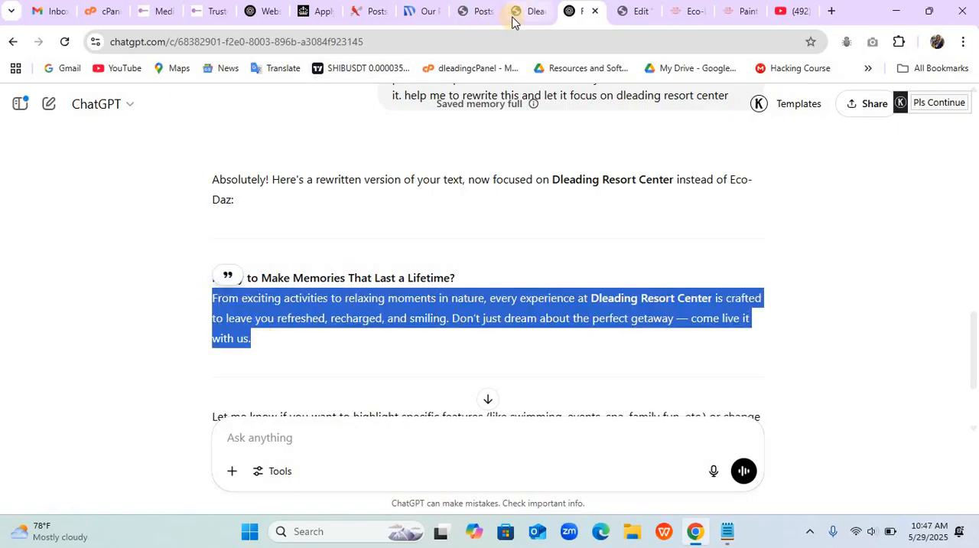
# - Switch to the Elementor editor and replace the placeholder text under the "Ready to Make Memories That Last Forever?" heading with the copied paragraph
pyautogui.click(635, 11)
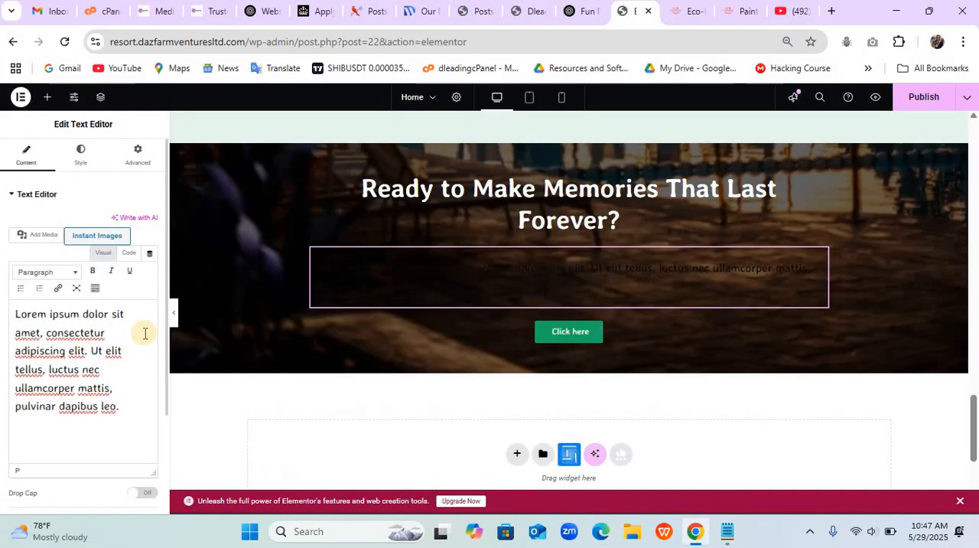
pyautogui.hotkey('ctrl', 'a')
pyautogui.hotkey('ctrl', 'v')
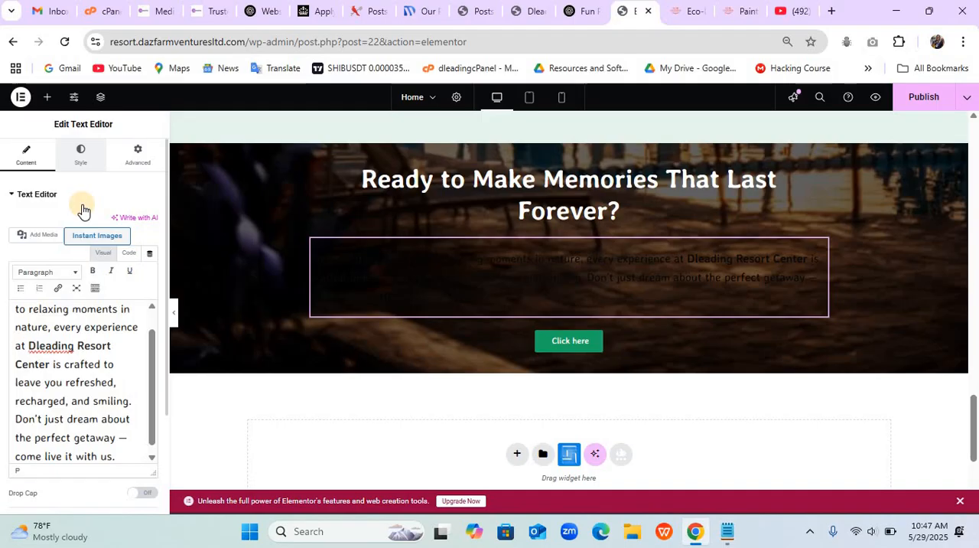
# - Center the paragraph under the heading and set its text color to white (#FFFFFF)
pyautogui.click(81, 155)
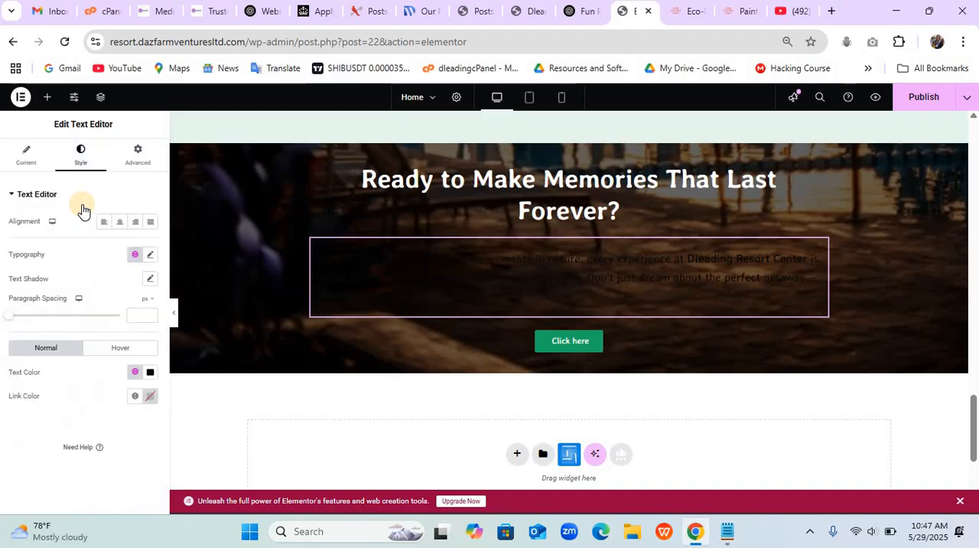
pyautogui.click(119, 222)
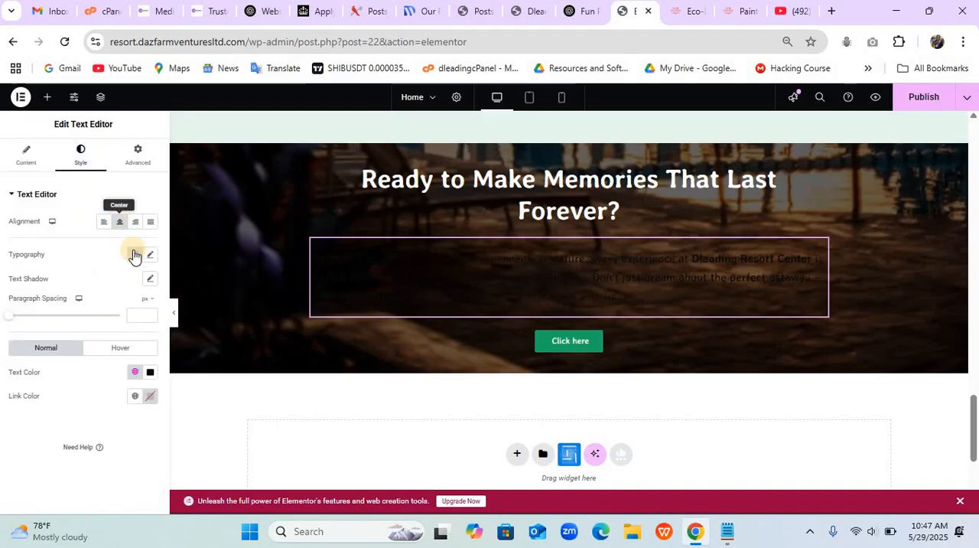
pyautogui.click(150, 372)
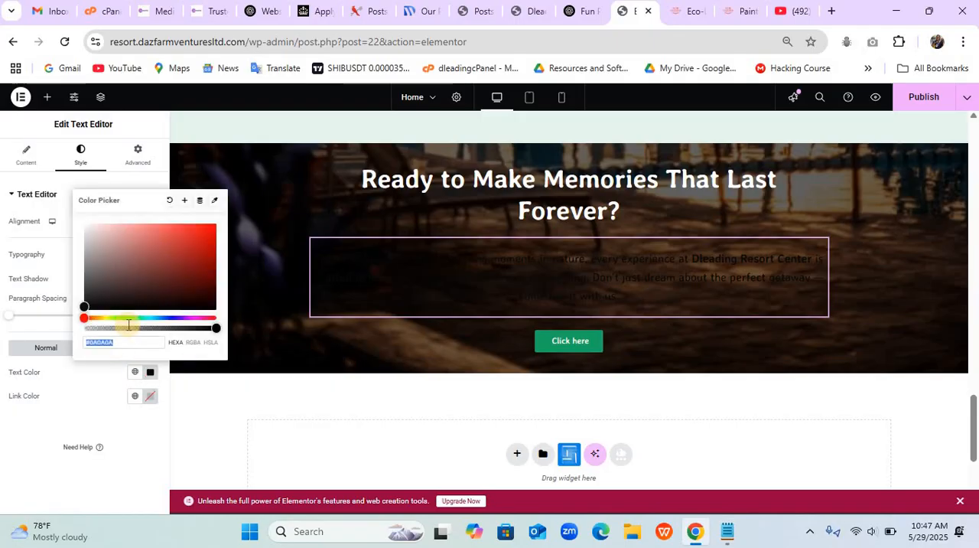
pyautogui.moveTo(100, 224); pyautogui.dragTo(74, 224)
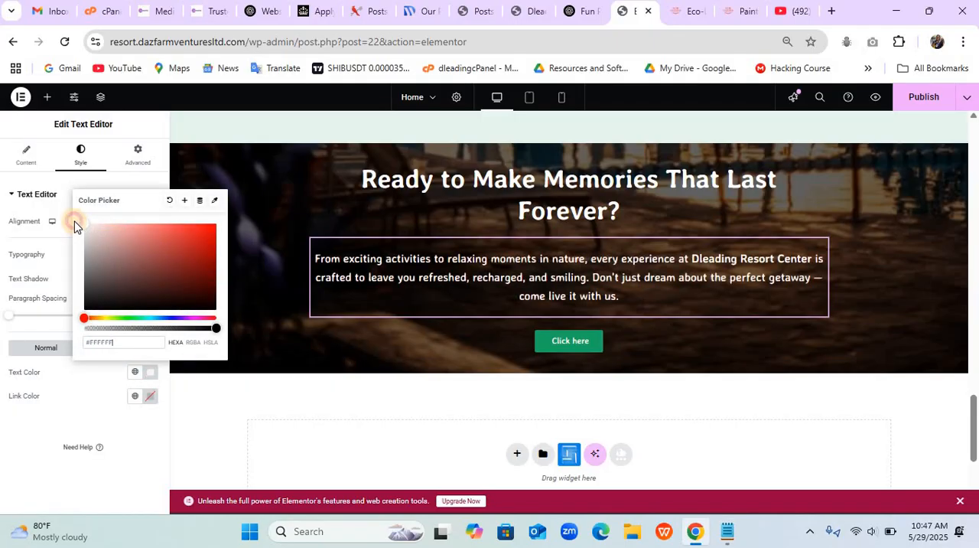
# - Change the "Click here" button's text to "Get Started" and link it to the site's Contact page
pyautogui.click(546, 344)
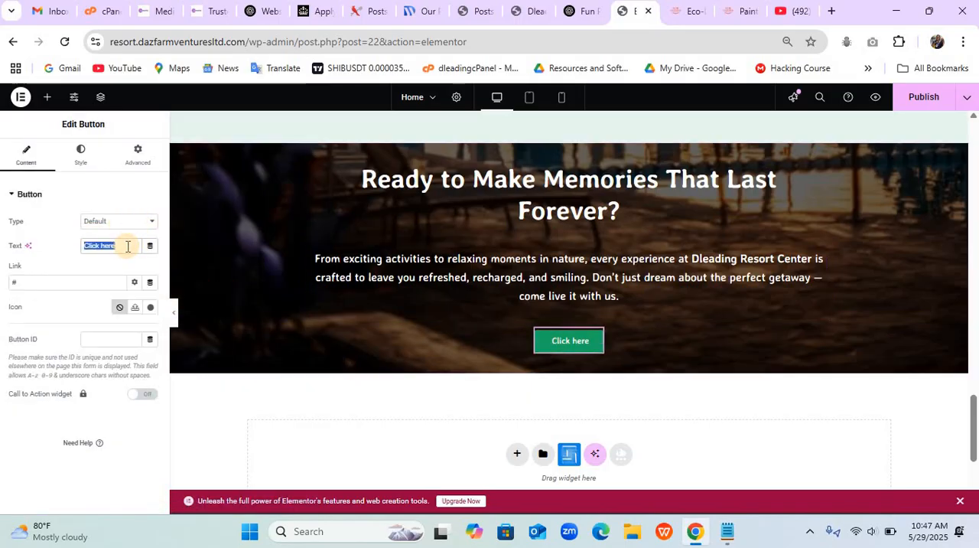
pyautogui.write('Get Started')
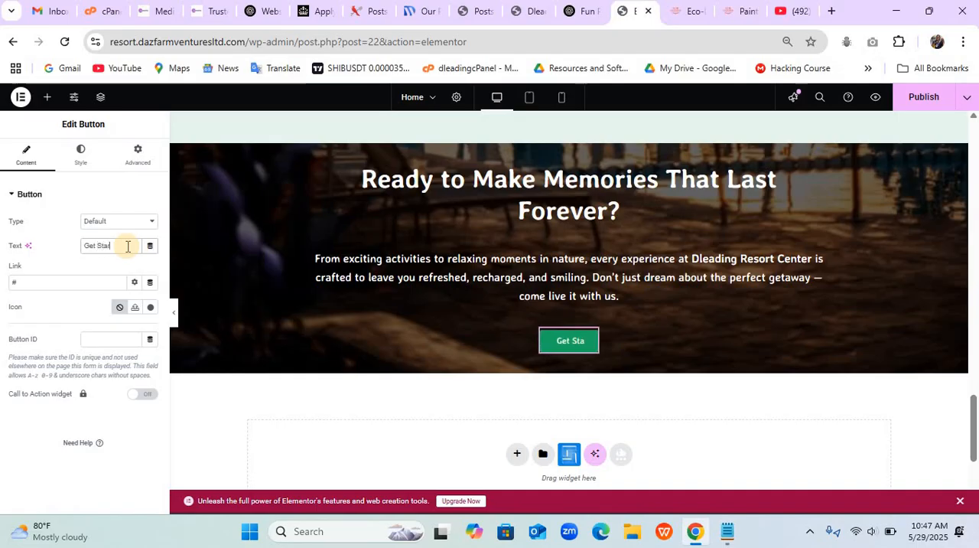
pyautogui.doubleClick(90, 282)
pyautogui.write('Contact')
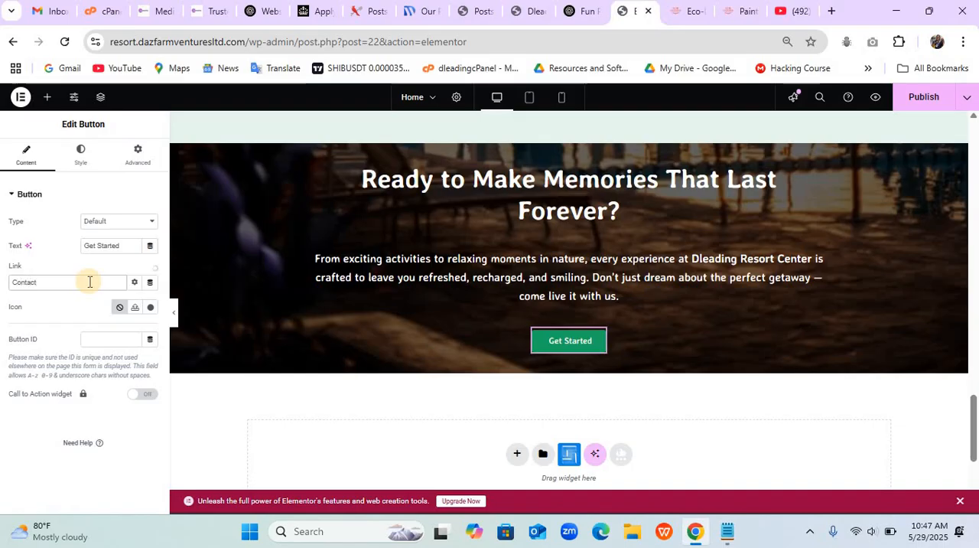
pyautogui.click(56, 306)
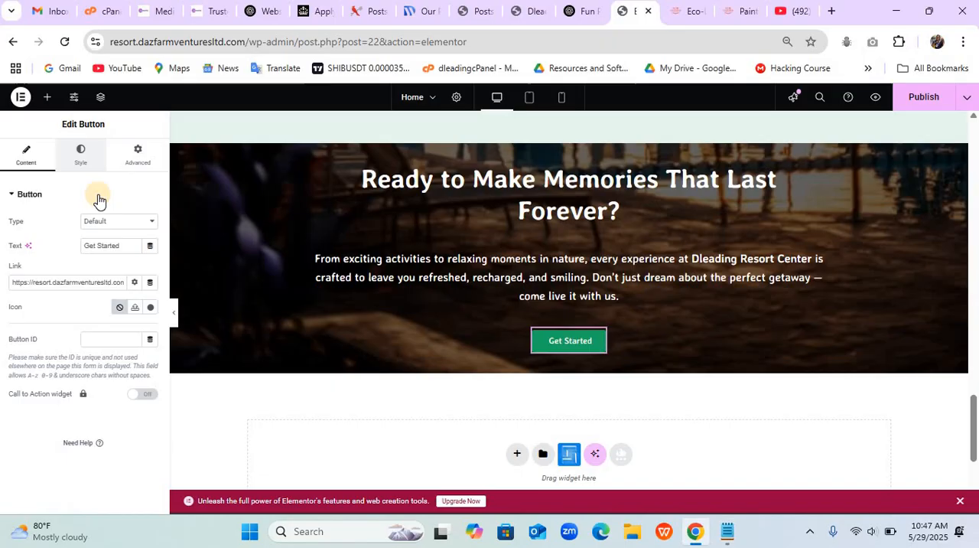
# - Set the Get Started button's font weight to 600 (Semi Bold) and its border radius to 100 px on all corners
pyautogui.click(82, 156)
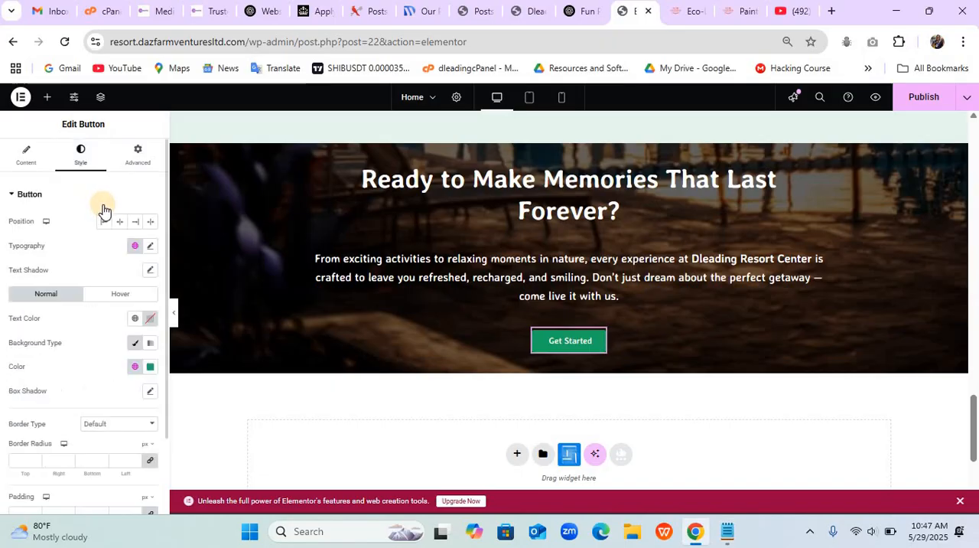
pyautogui.click(151, 247)
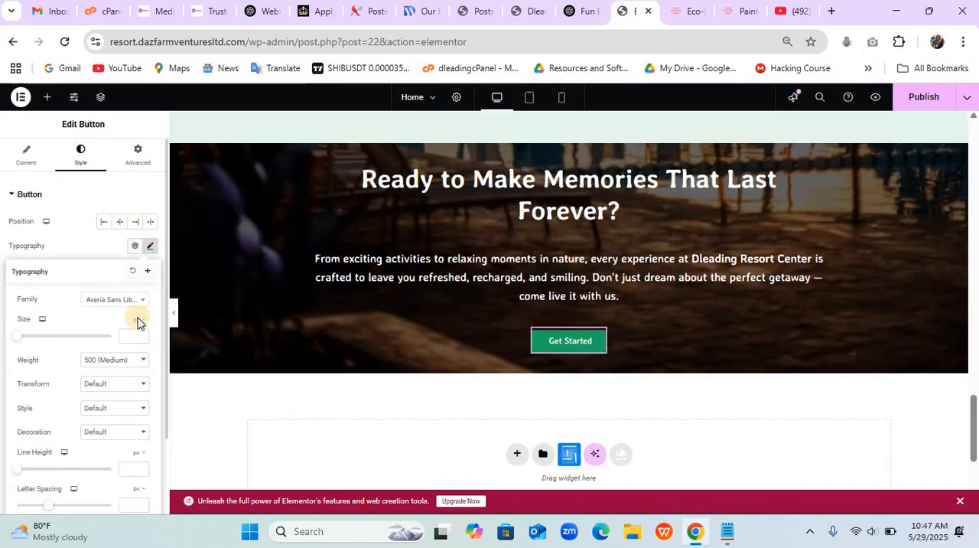
pyautogui.click(118, 358)
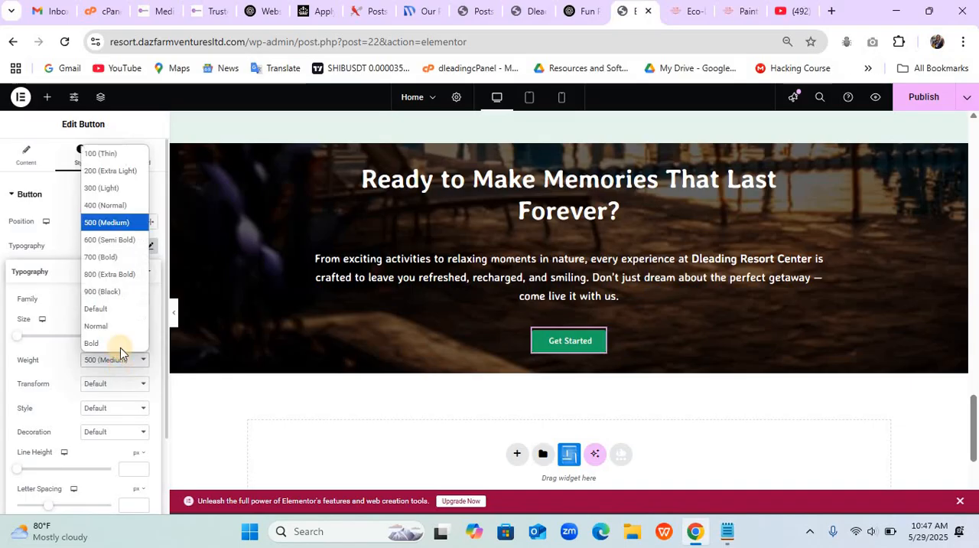
pyautogui.click(116, 241)
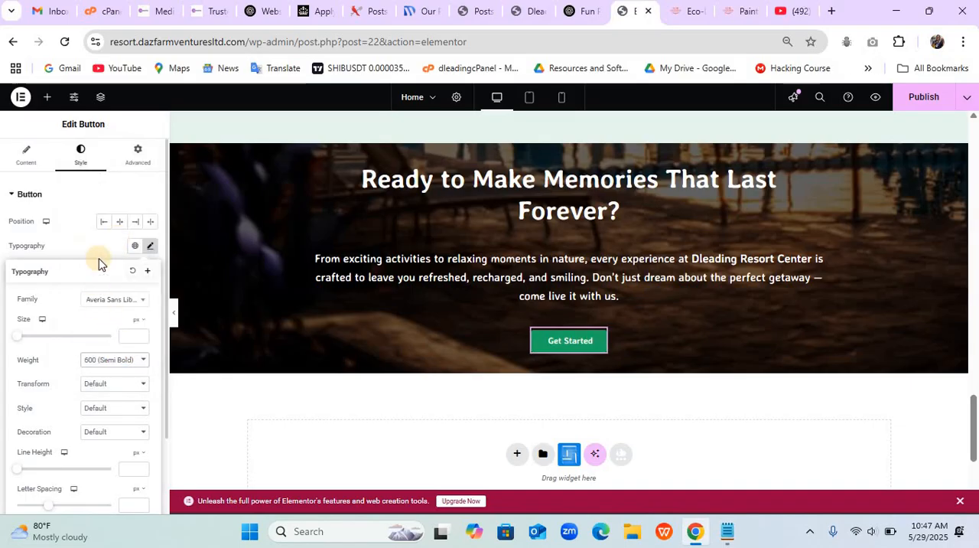
pyautogui.click(92, 245)
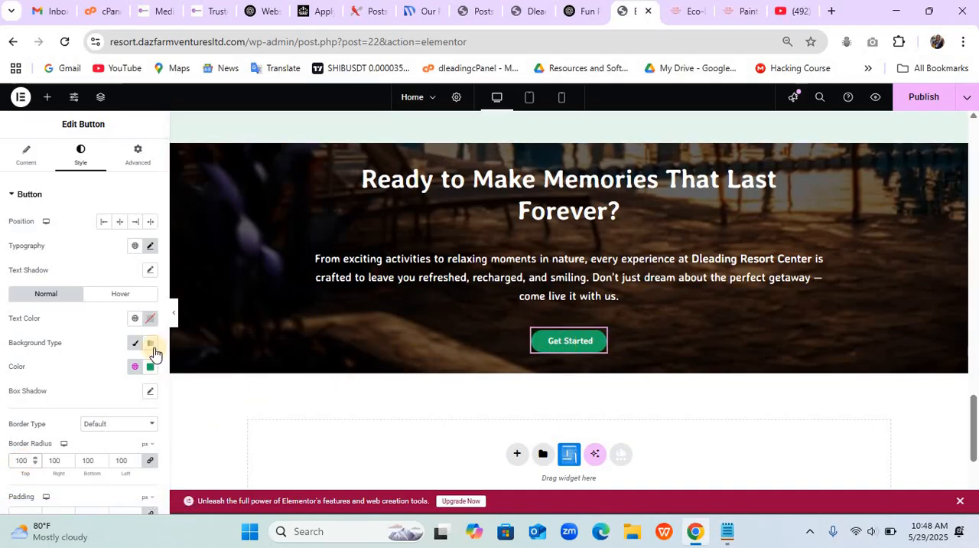
pyautogui.click(137, 368)
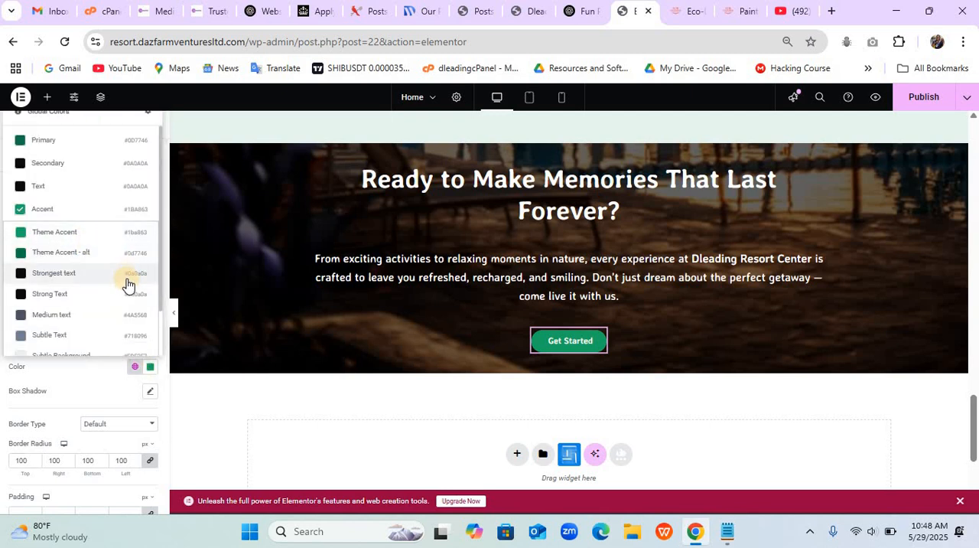
pyautogui.click(118, 394)
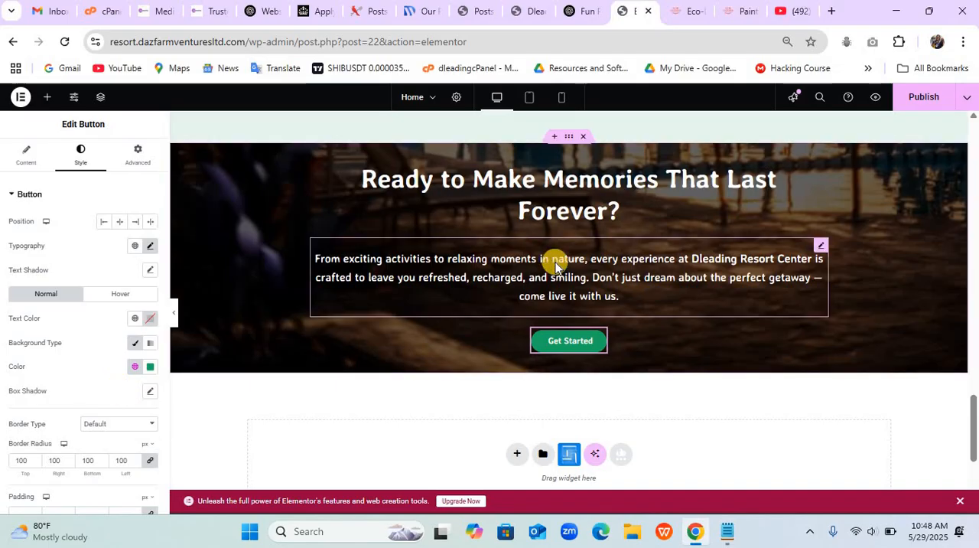
# - Unlink the call-to-action container's padding and set it to 75 px top, 10 px right, 50 px bottom and 10 px left
pyautogui.scroll(2, 557, 264)
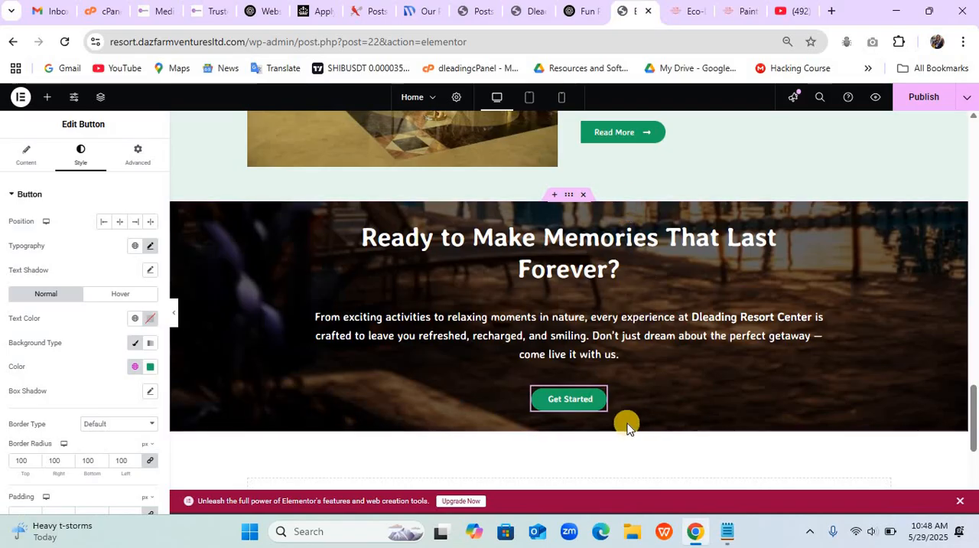
pyautogui.click(569, 197)
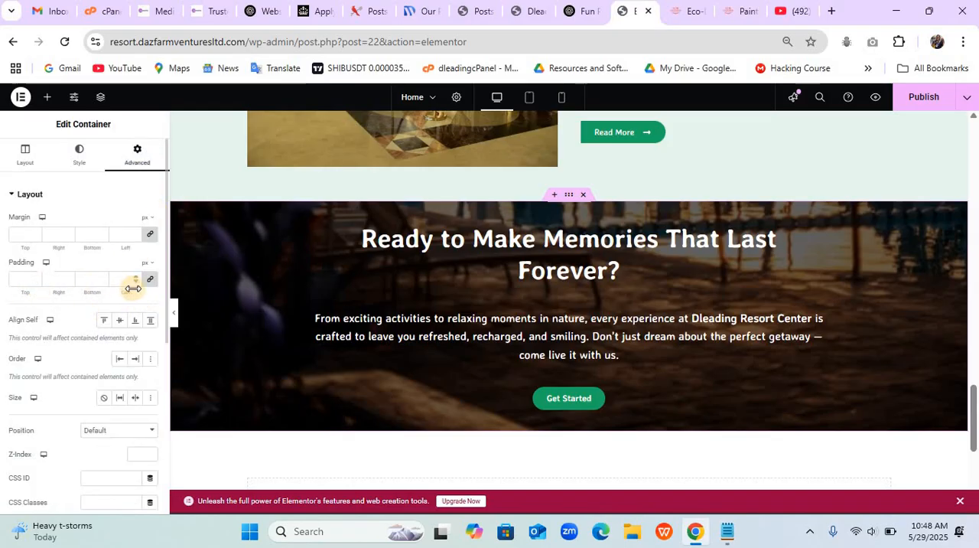
pyautogui.click(149, 286)
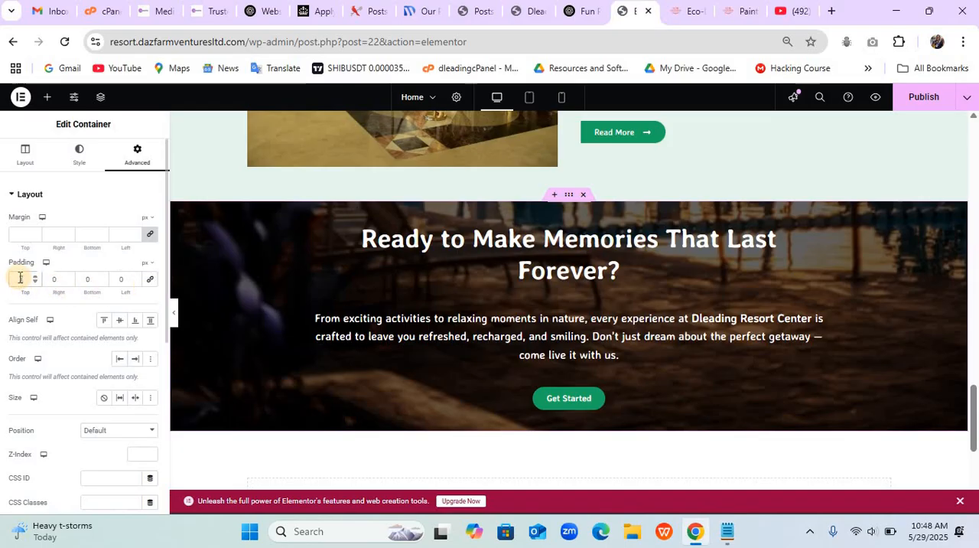
pyautogui.write('75')
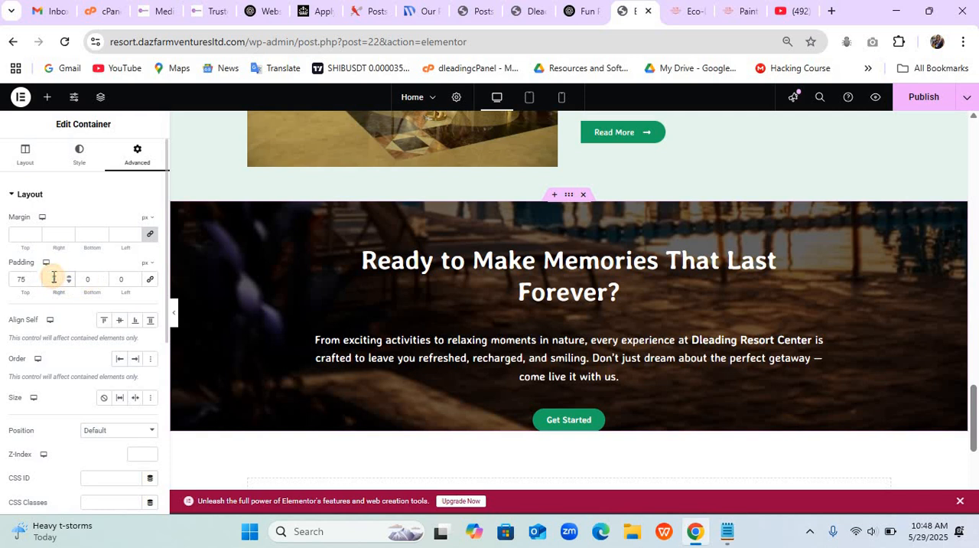
pyautogui.click(61, 278)
pyautogui.write('10')
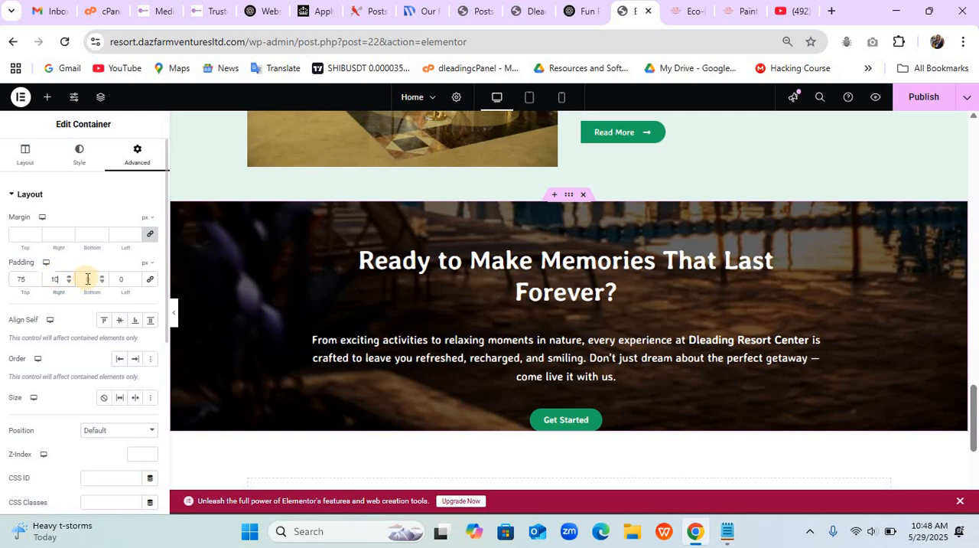
pyautogui.click(87, 278)
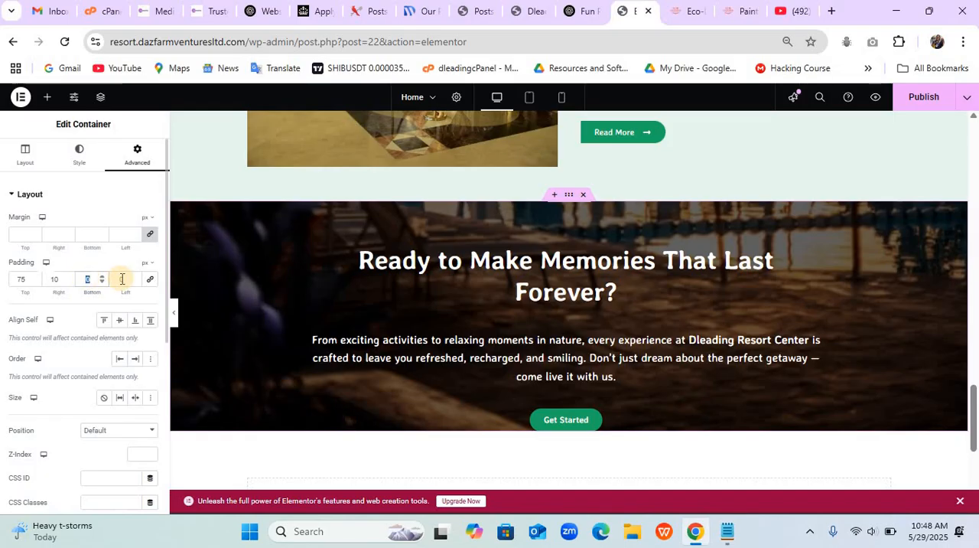
pyautogui.write('50')
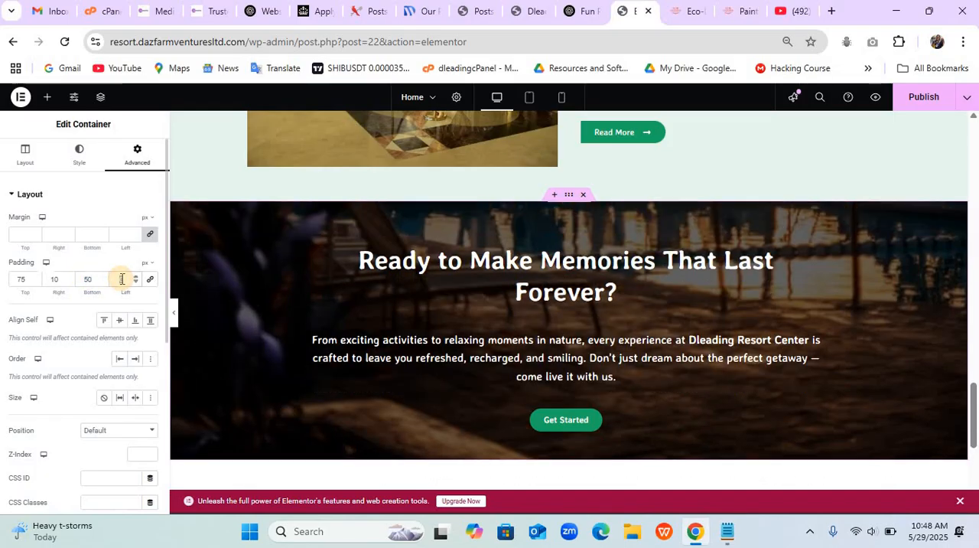
pyautogui.click(121, 278)
pyautogui.write('100')
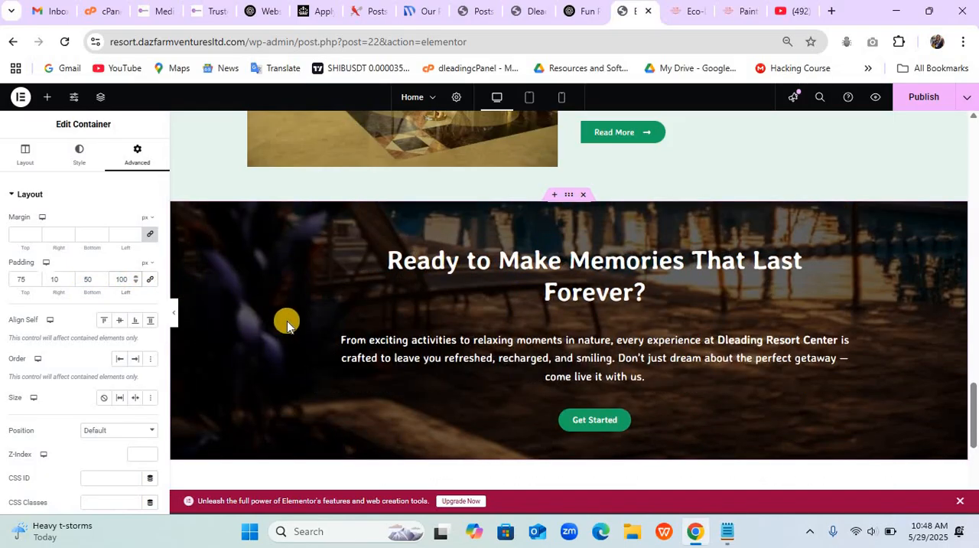
pyautogui.press('BackSpace')
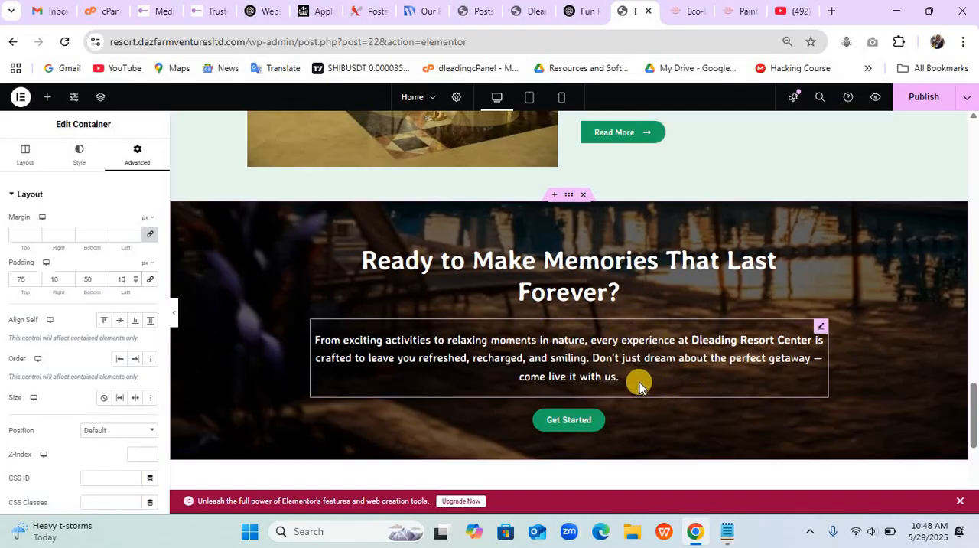
# - Set the container's bottom padding to 75 px and its top padding to 100 px
pyautogui.click(88, 280)
pyautogui.write('75')
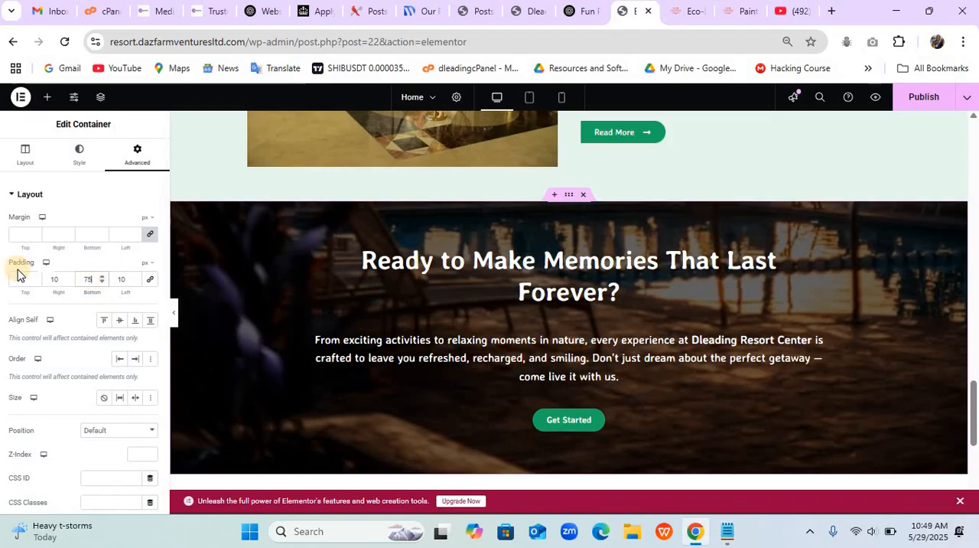
pyautogui.click(19, 277)
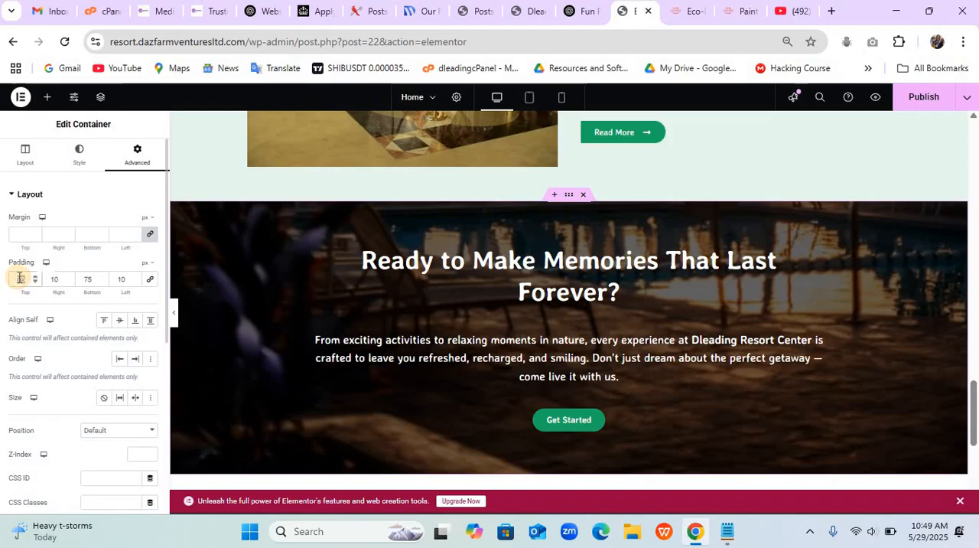
pyautogui.write('100')
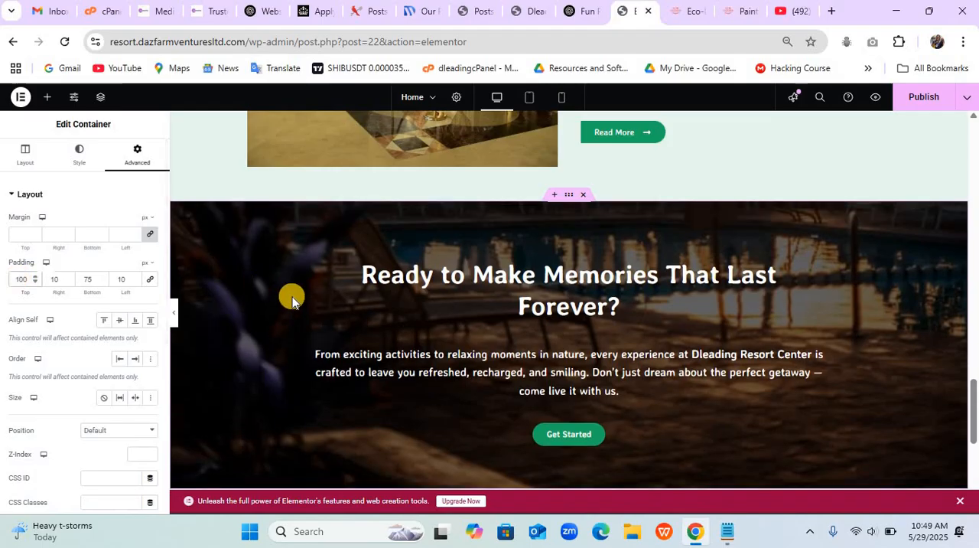
# - Publish the page, then reload the live homepage and check the call-to-action section above the footer
pyautogui.click(917, 104)
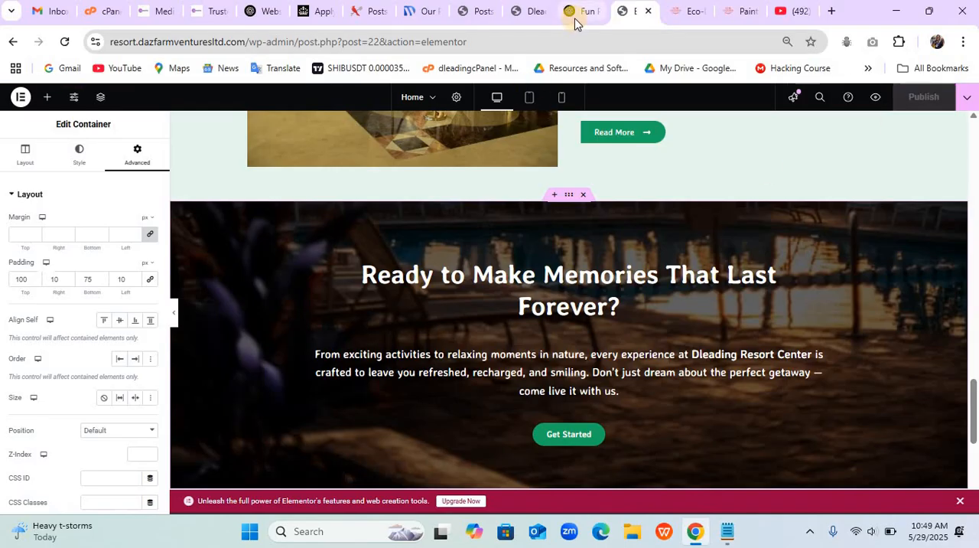
pyautogui.click(533, 11)
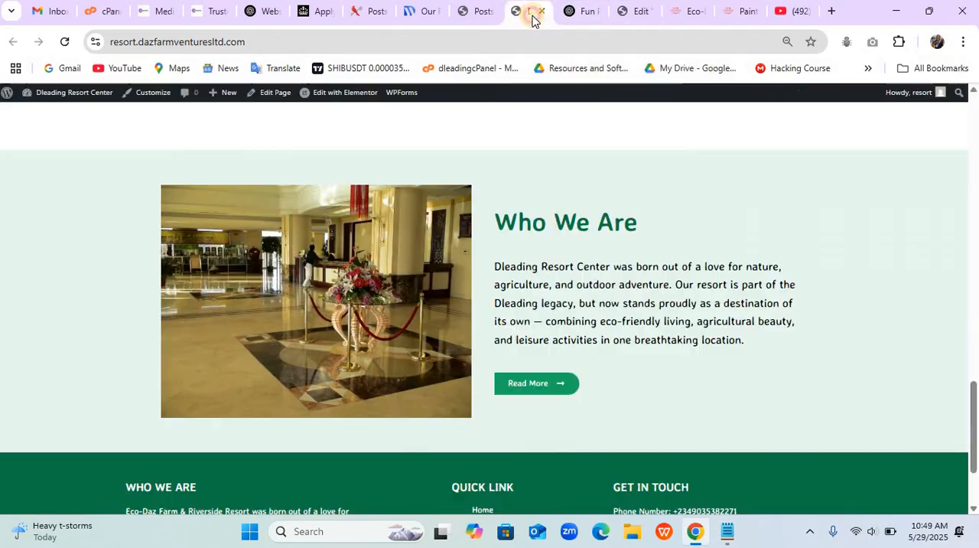
pyautogui.press('F5')
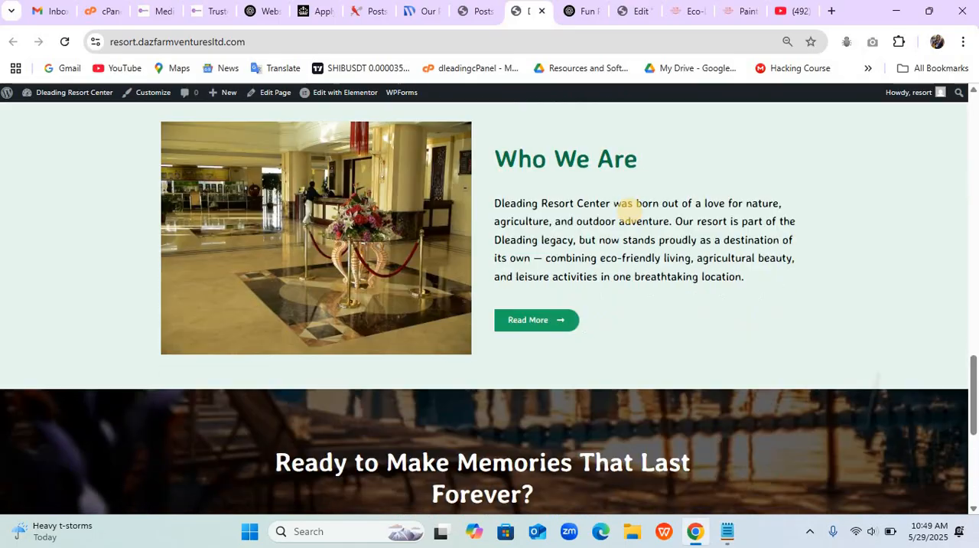
pyautogui.scroll(-1, 629, 210)
pyautogui.scroll(2, 629, 210)
pyautogui.scroll(-5, 629, 210)
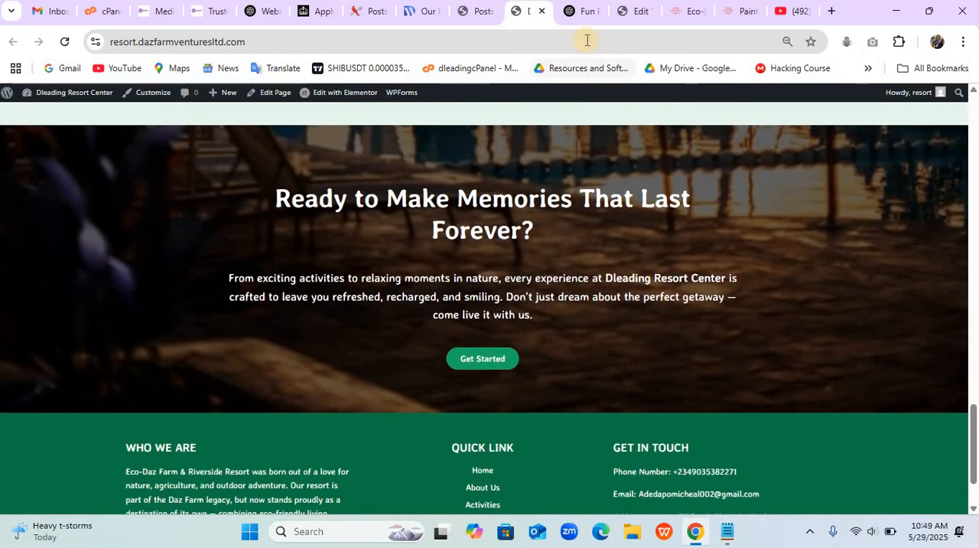
# - Switch to the Elementor editor and check the call-to-action section in the mobile portrait preview, then return to the desktop view
pyautogui.click(626, 11)
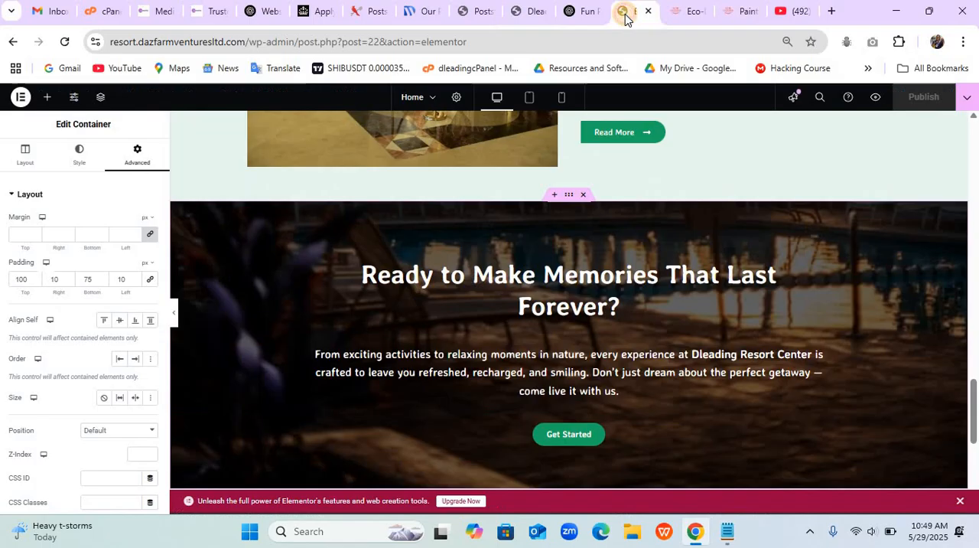
pyautogui.click(562, 98)
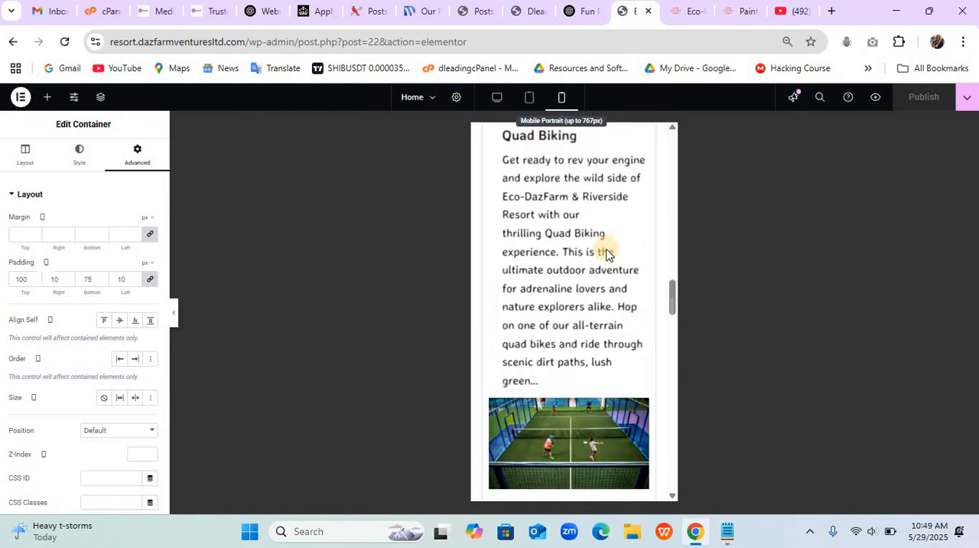
pyautogui.scroll(-10, 606, 267)
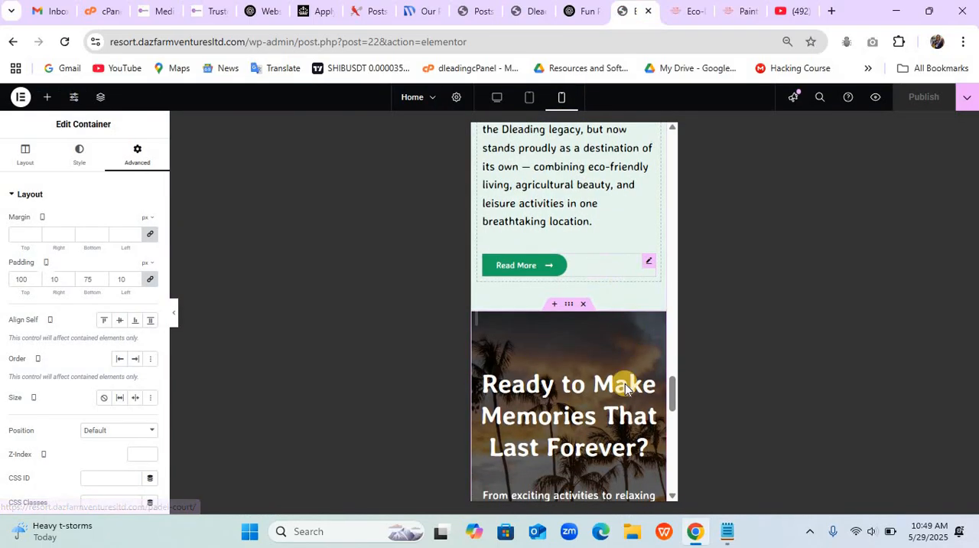
pyautogui.scroll(-3, 610, 425)
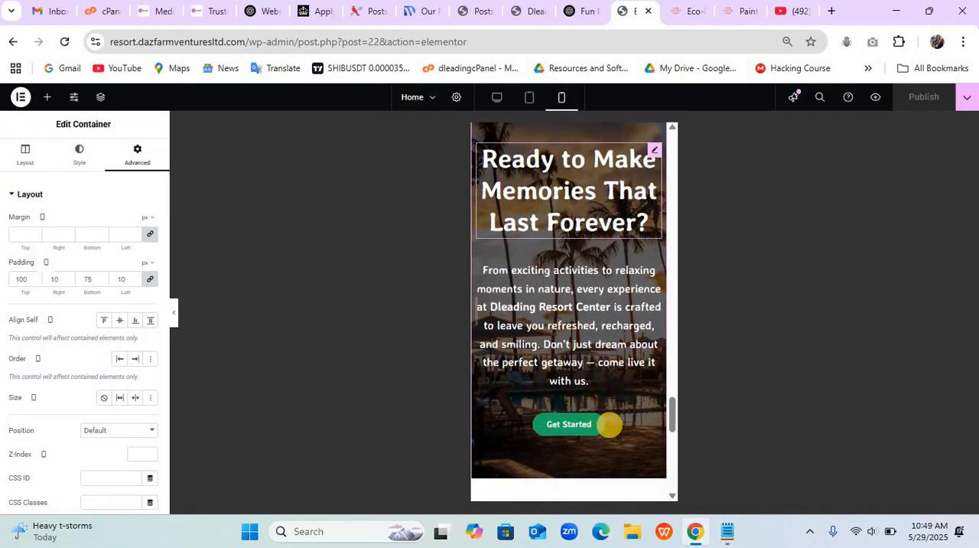
pyautogui.scroll(-2, 610, 425)
pyautogui.scroll(4, 610, 425)
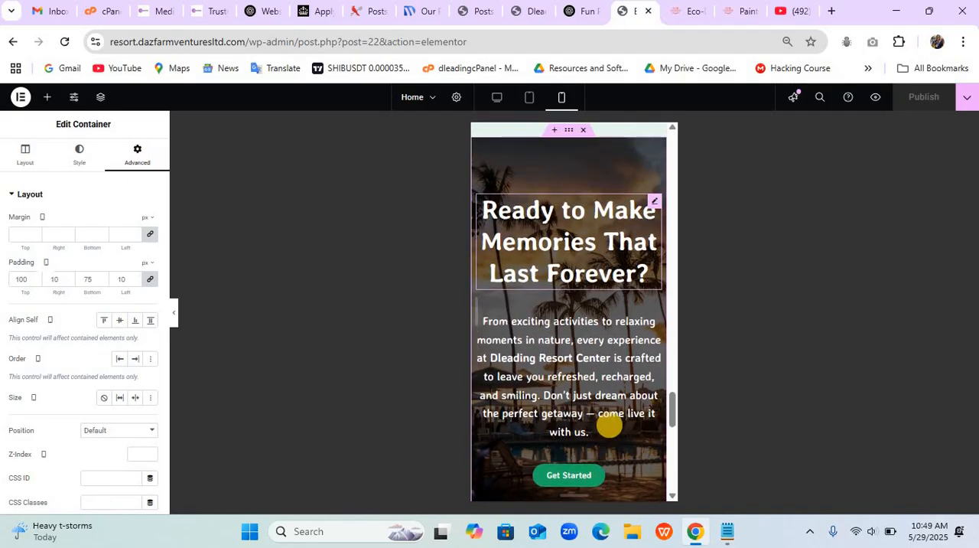
pyautogui.hotkey('ctrl', 'shift', 'm')
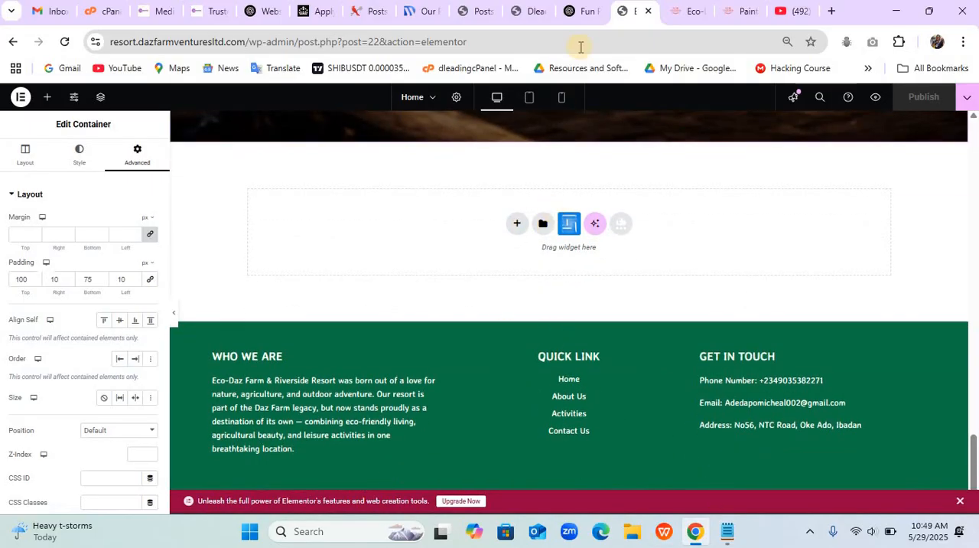
# - Switch to the Eco-DazFarm reference site and examine the "See the Magic" gallery section below its call-to-action
pyautogui.click(683, 14)
pyautogui.scroll(-4, 557, 501)
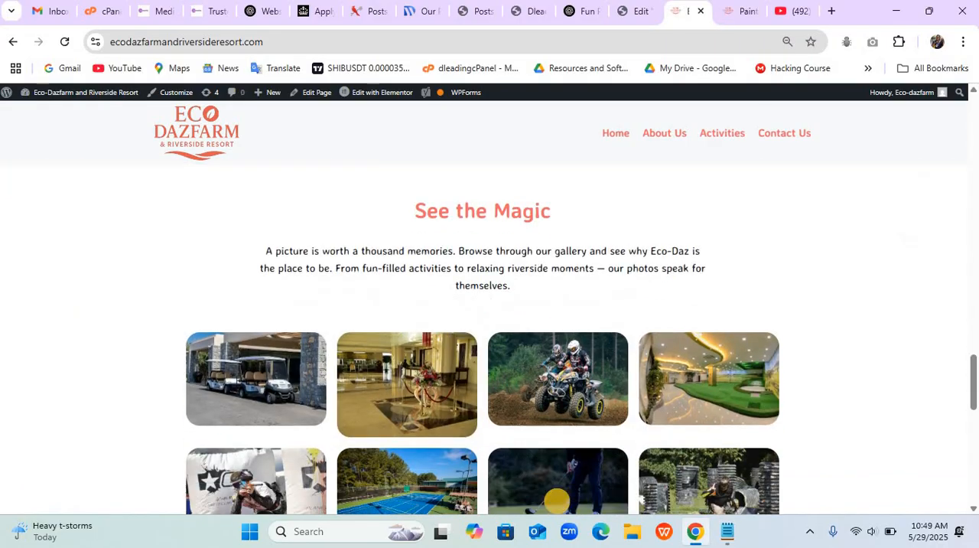
pyautogui.scroll(5, 557, 501)
pyautogui.scroll(-3, 557, 501)
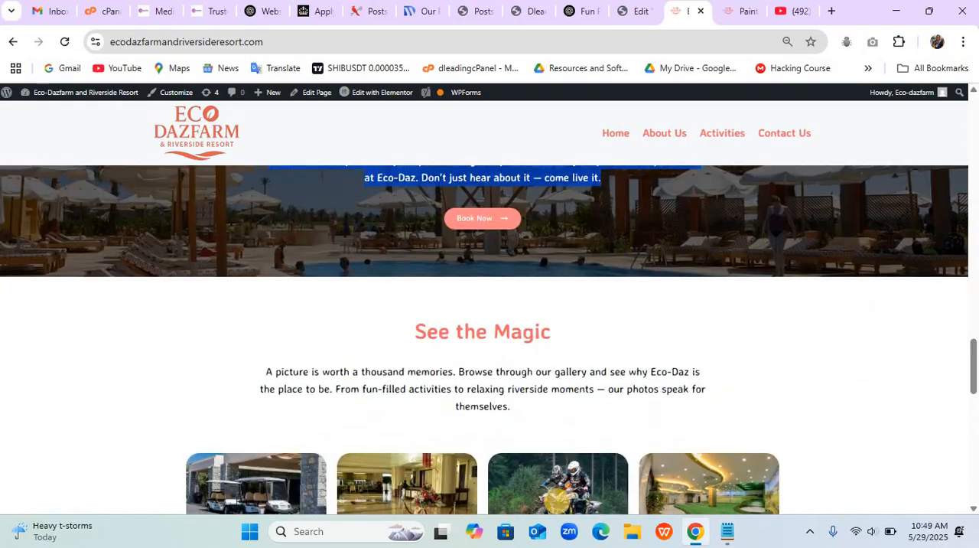
pyautogui.scroll(-2, 557, 502)
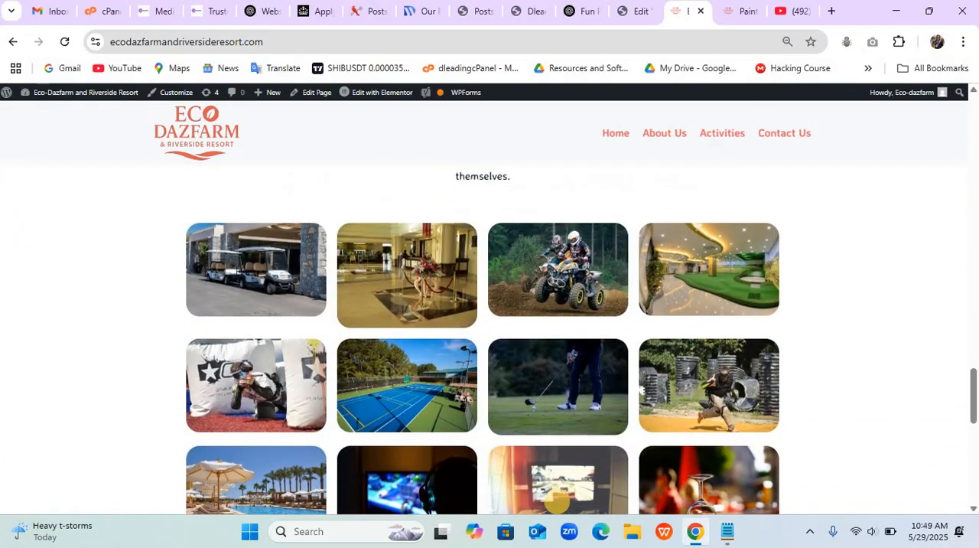
pyautogui.scroll(4, 557, 502)
pyautogui.scroll(-1, 557, 501)
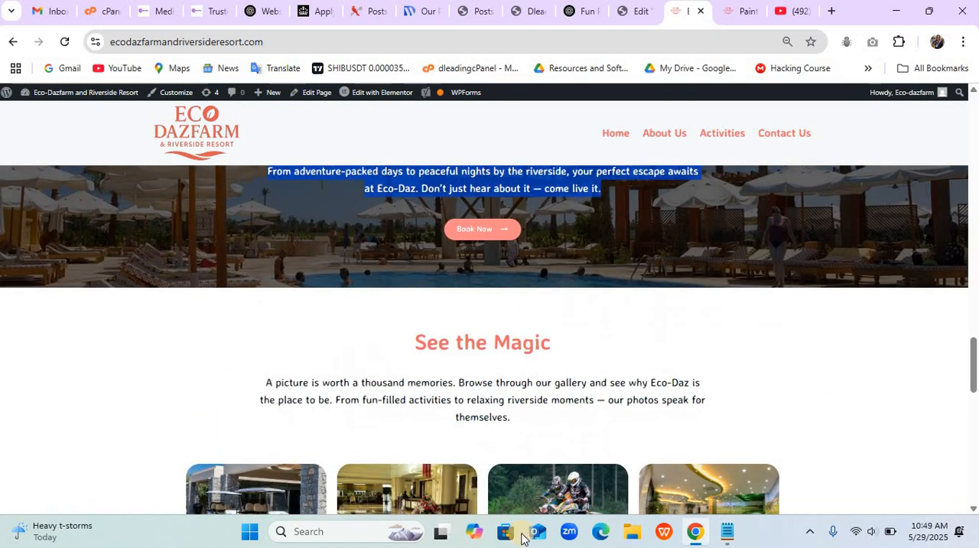
# - In the Elementor editor, copy the "Your Fun Journey Starts Here" container and paste it below the call-to-action section
pyautogui.click(618, 14)
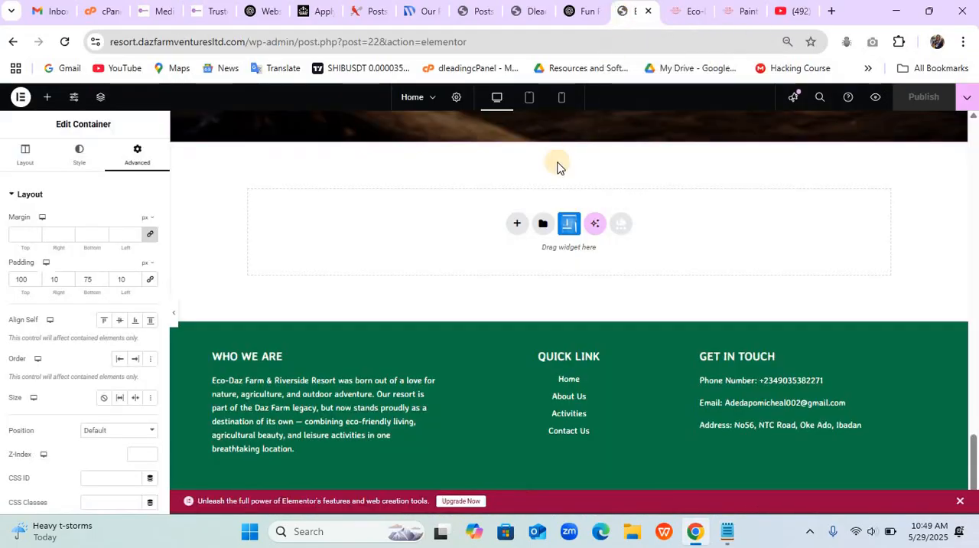
pyautogui.scroll(15, 508, 241)
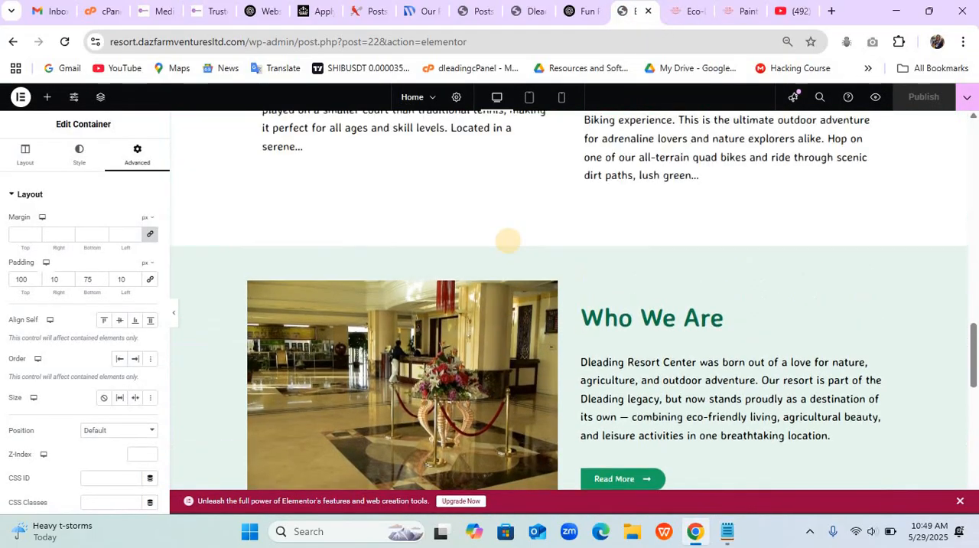
pyautogui.scroll(7, 509, 241)
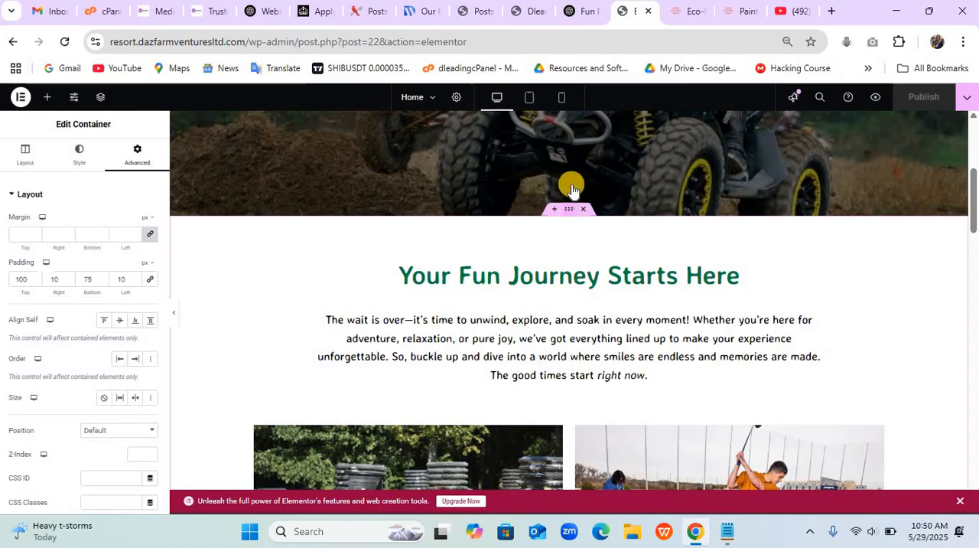
pyautogui.rightClick(566, 217)
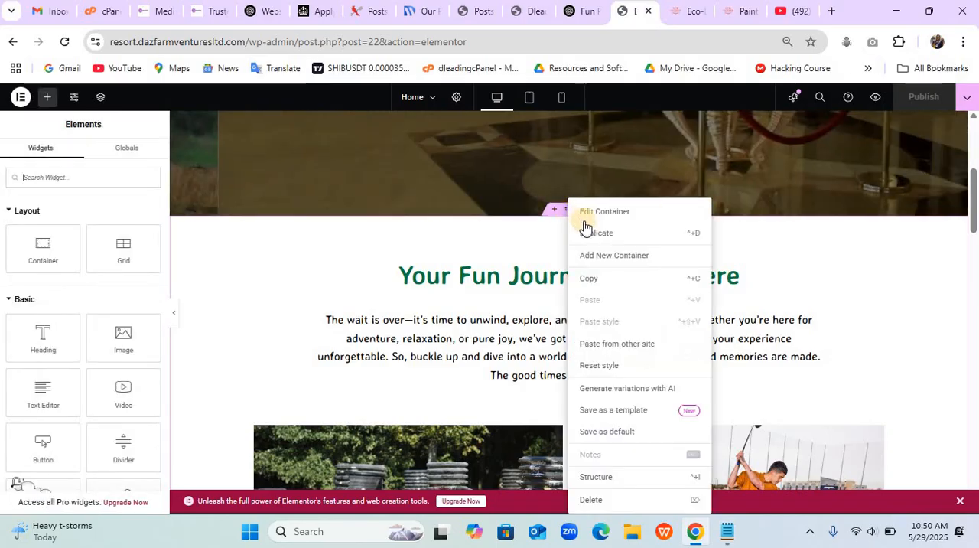
pyautogui.click(596, 280)
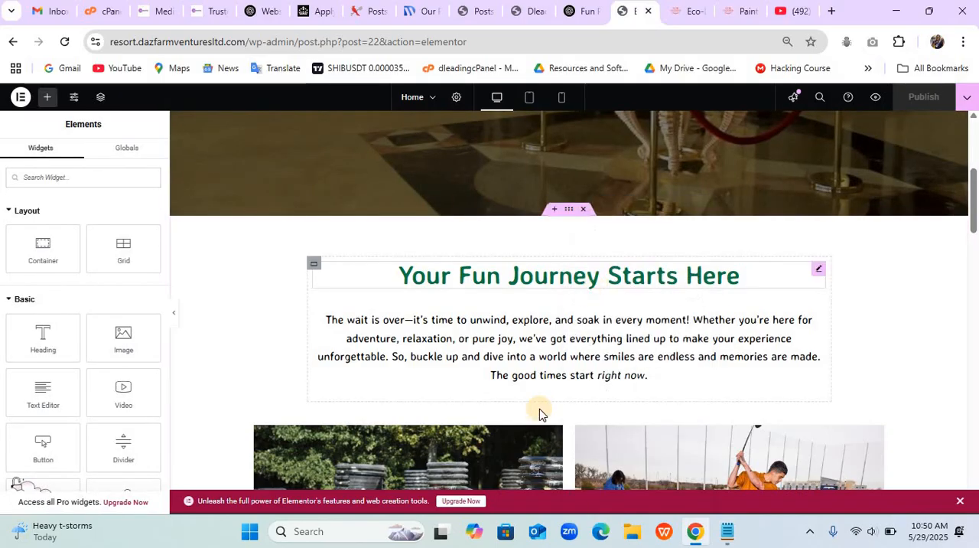
pyautogui.scroll(-8, 539, 410)
pyautogui.scroll(-10, 539, 410)
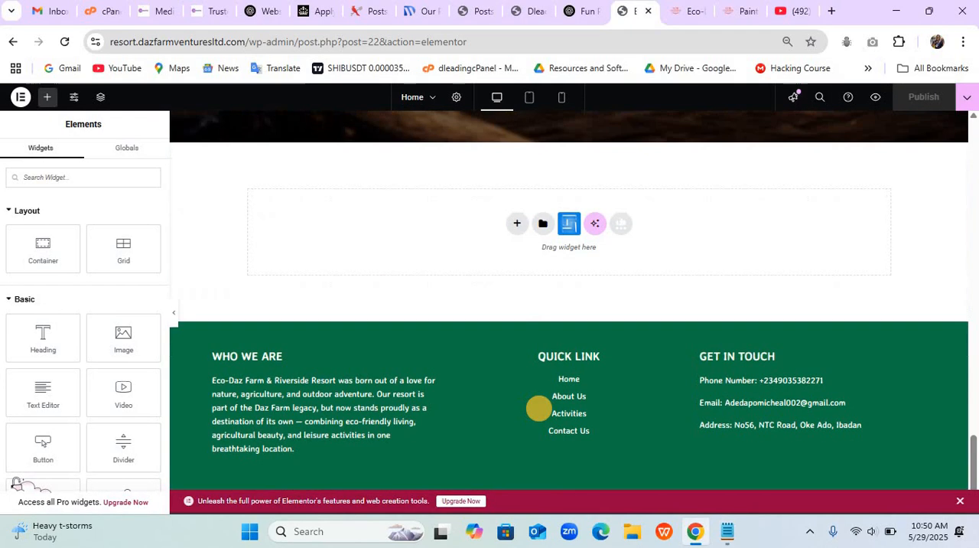
pyautogui.rightClick(350, 240)
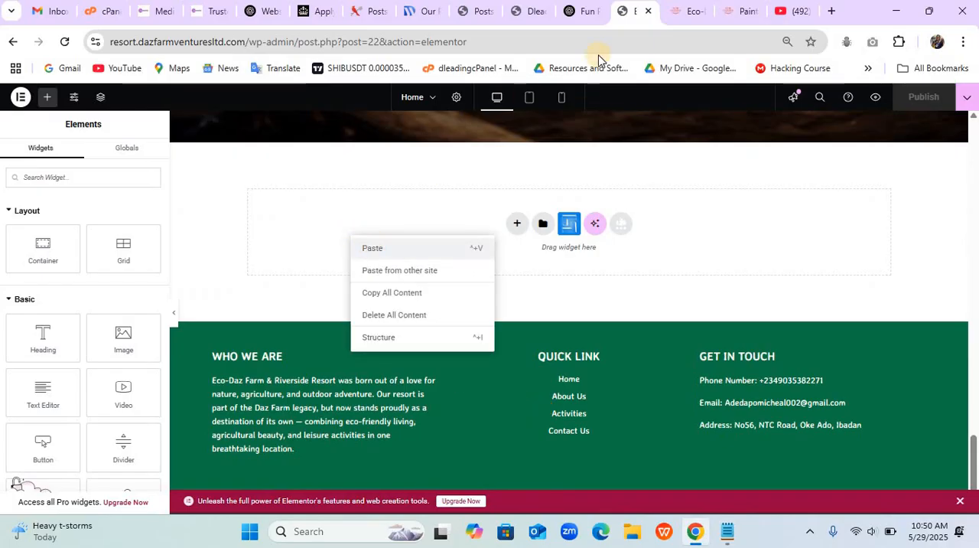
pyautogui.click(675, 142)
pyautogui.hotkey('ctrl', 'v')
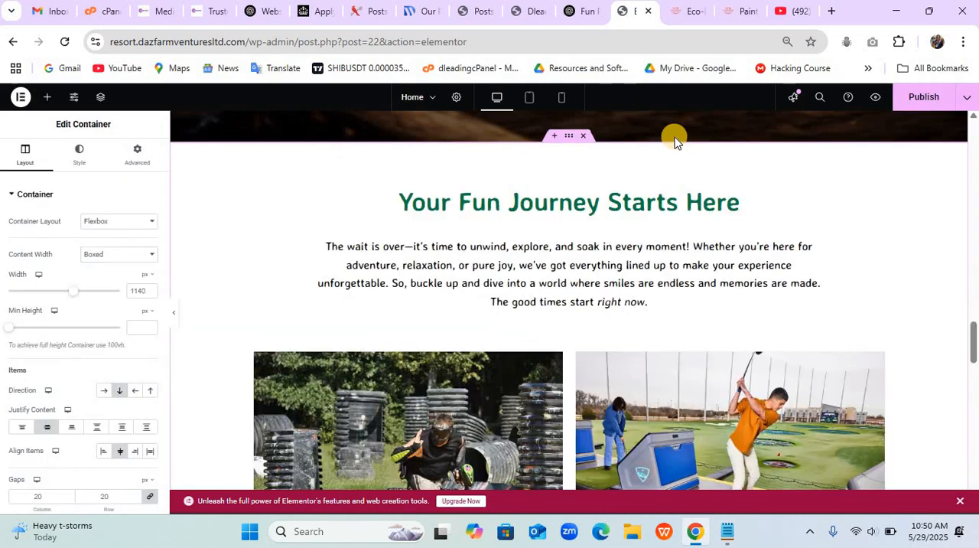
# - Copy the reference site's "See the Magic" heading and paragraph into ChatGPT and send it with "help me to rewrite it to suite my brand"
pyautogui.click(693, 11)
pyautogui.moveTo(260, 381); pyautogui.dragTo(515, 424)
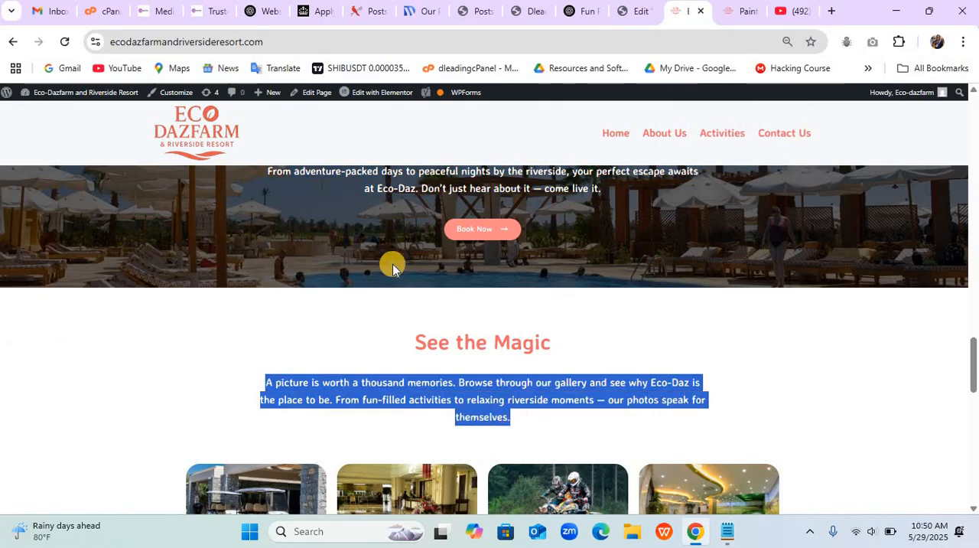
pyautogui.moveTo(519, 359); pyautogui.dragTo(569, 423)
pyautogui.hotkey('ctrl', 'c')
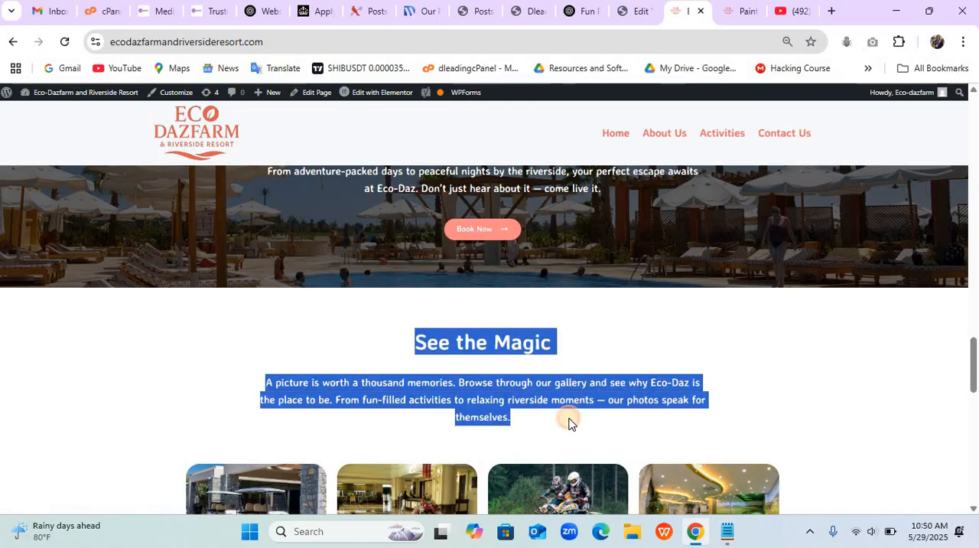
pyautogui.click(581, 11)
pyautogui.click(331, 435)
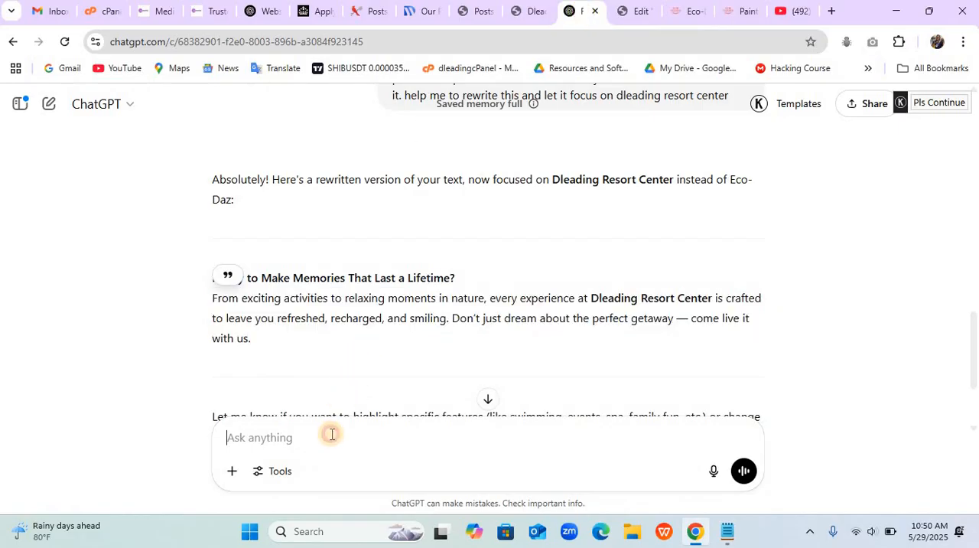
pyautogui.hotkey('ctrl', 'v')
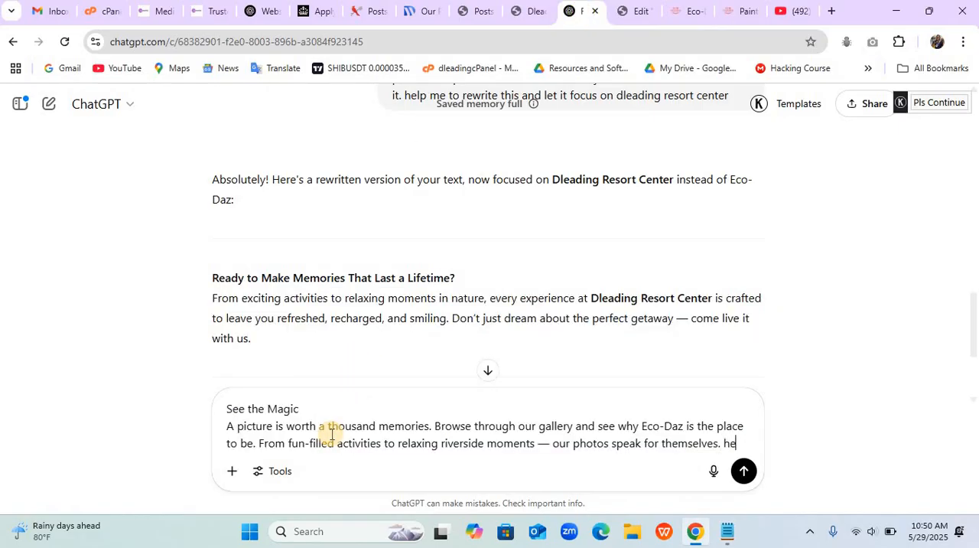
pyautogui.write('help me to rewrite it to suite my brand')
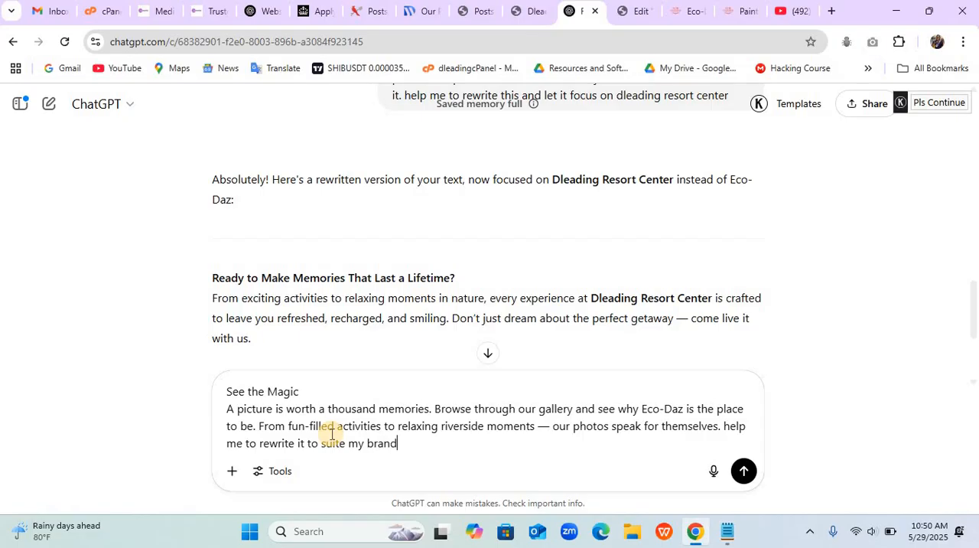
pyautogui.press('Return')
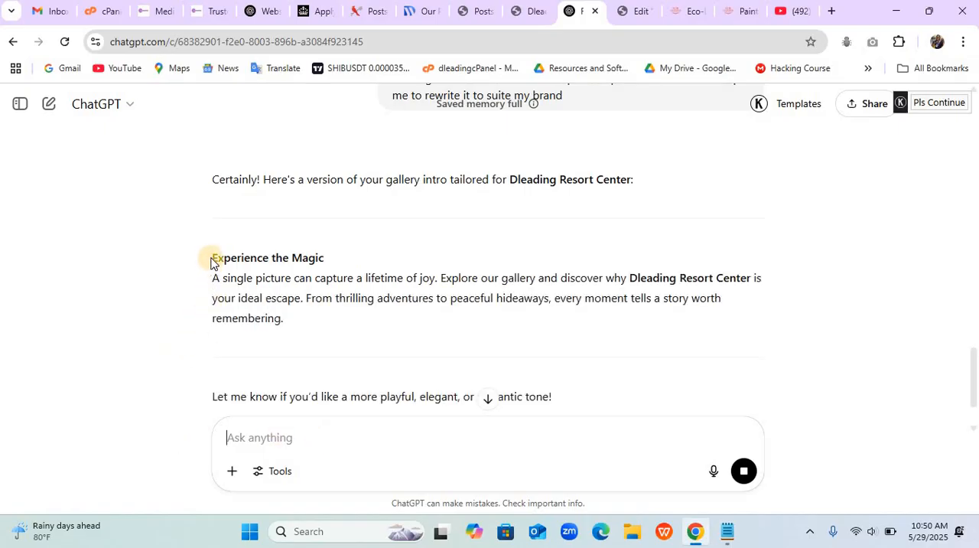
# - Copy "Experience the Magic" from the ChatGPT reply and use it as the title of the pasted section's heading in Elementor
pyautogui.moveTo(212, 261); pyautogui.dragTo(329, 262)
pyautogui.hotkey('ctrl', 'c')
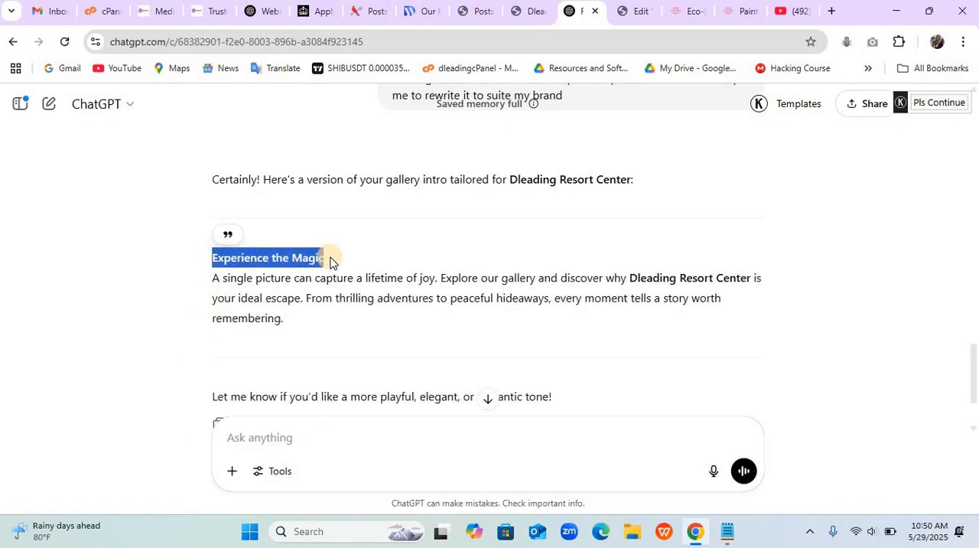
pyautogui.click(510, 22)
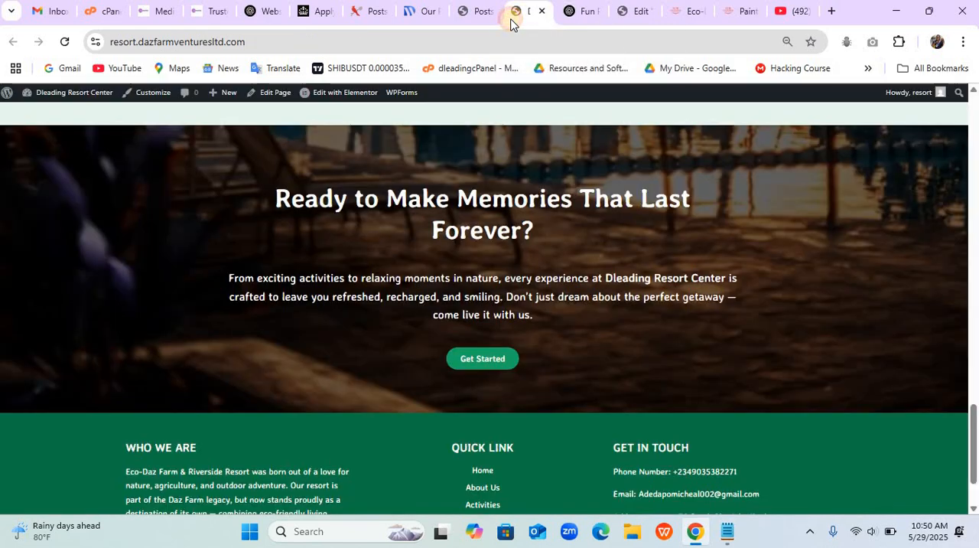
pyautogui.click(614, 14)
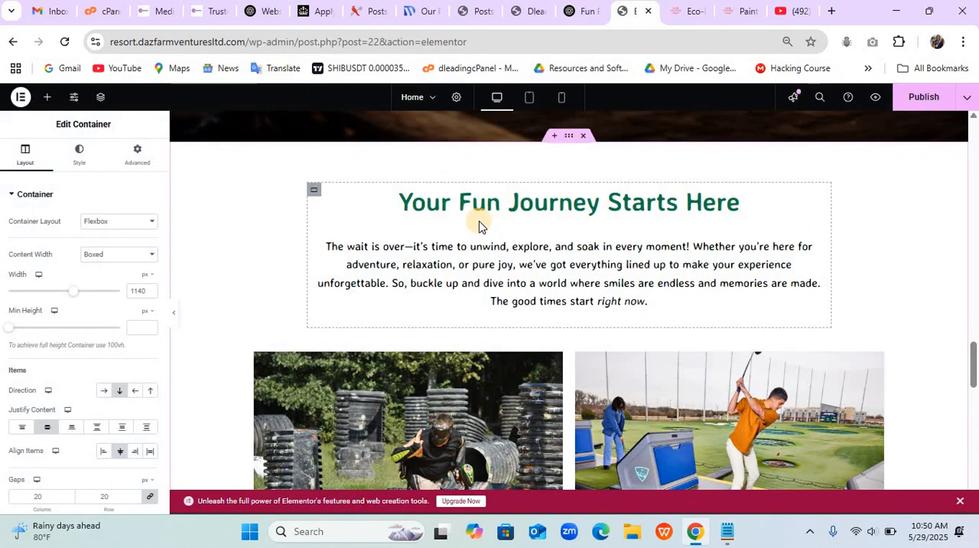
pyautogui.scroll(1, 479, 222)
pyautogui.scroll(-1, 479, 222)
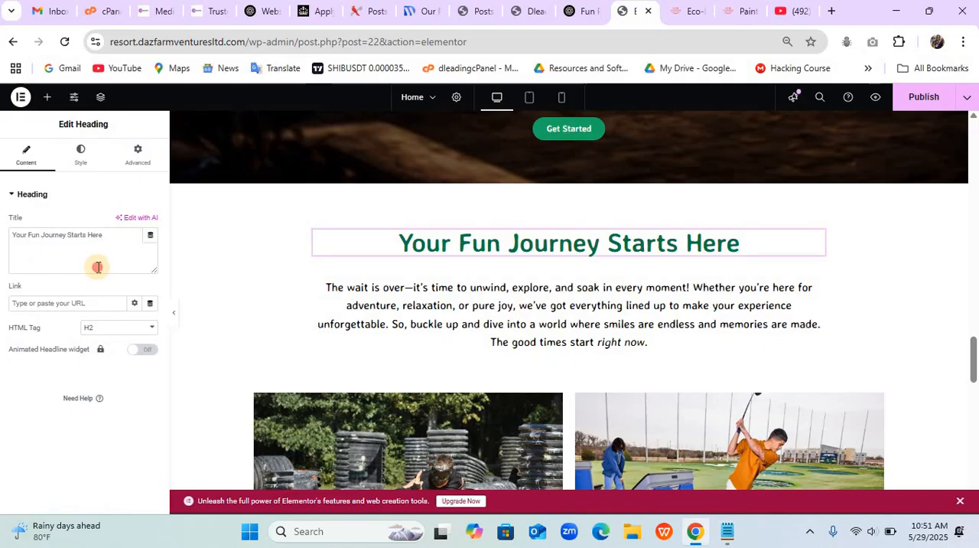
pyautogui.tripleClick(98, 267)
pyautogui.hotkey('ctrl', 'v')
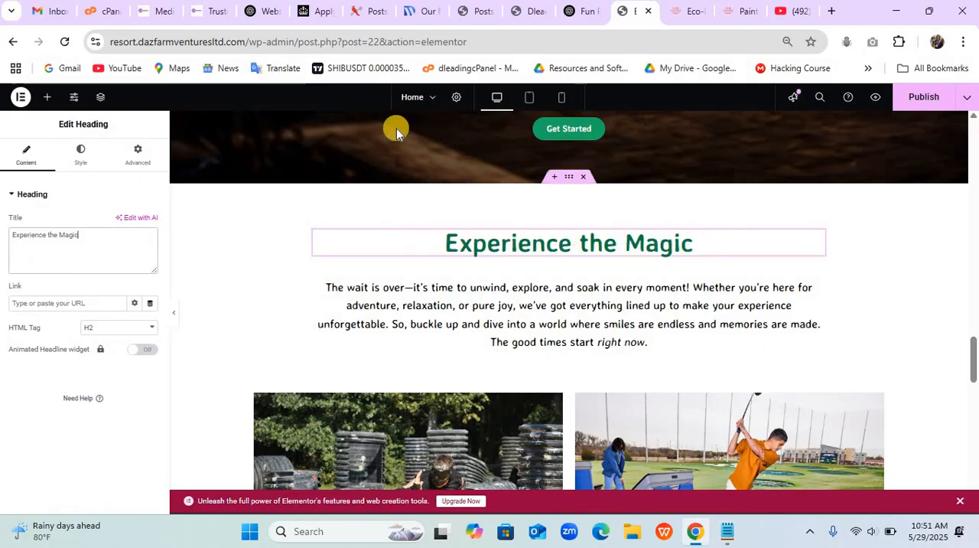
# - Replace the paragraph under "Experience the Magic" with ChatGPT's rewritten gallery text, beginning "A single picture can capture a lifetime of joy"
pyautogui.click(584, 14)
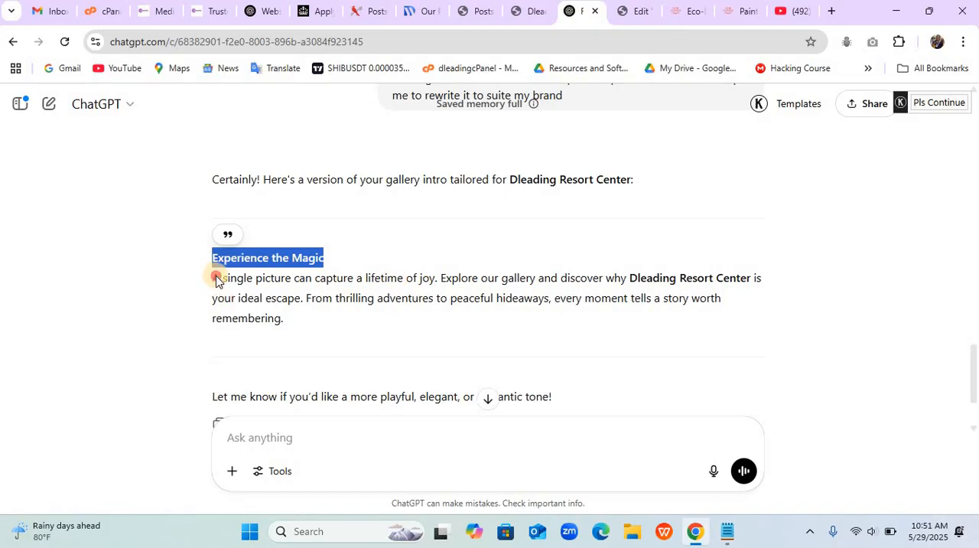
pyautogui.moveTo(213, 278); pyautogui.dragTo(302, 317)
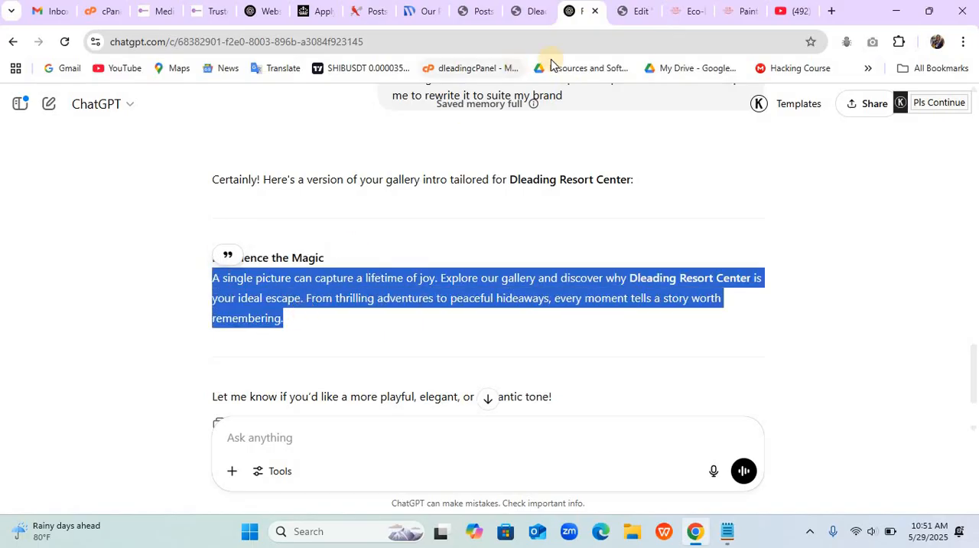
pyautogui.click(636, 15)
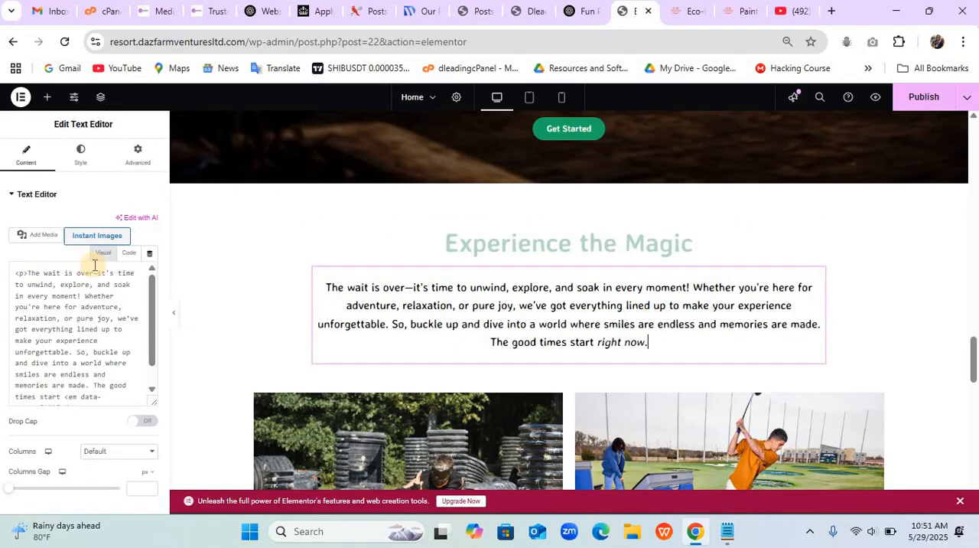
pyautogui.click(91, 334)
pyautogui.hotkey('ctrl', 'a')
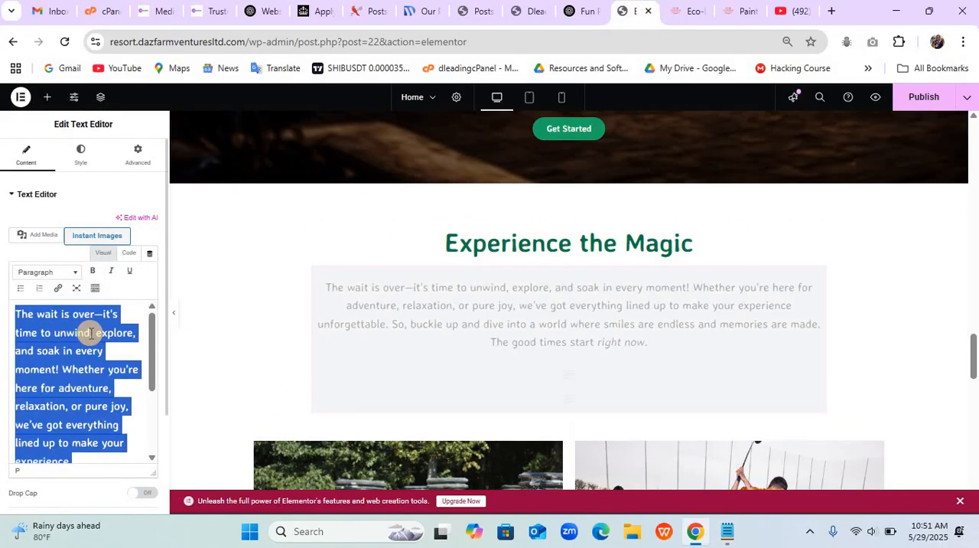
pyautogui.hotkey('ctrl', 'v')
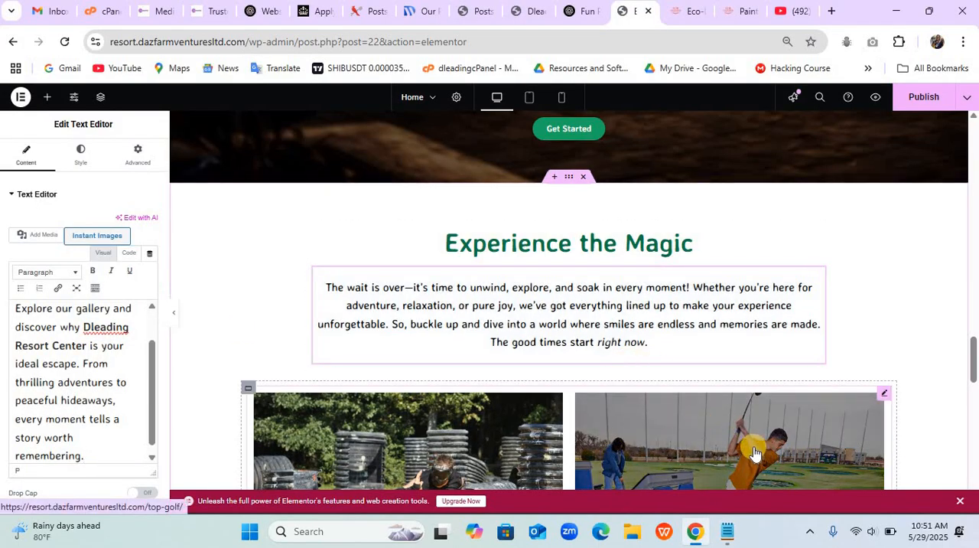
# - Delete the blog post widget below the "Experience the Magic" text and put a Basic Gallery widget in its place
pyautogui.rightClick(719, 427)
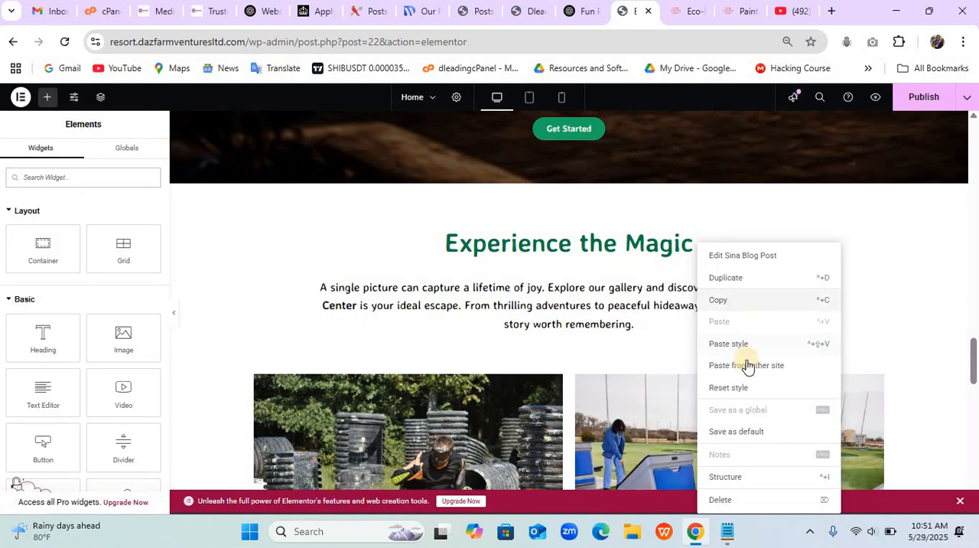
pyautogui.click(720, 500)
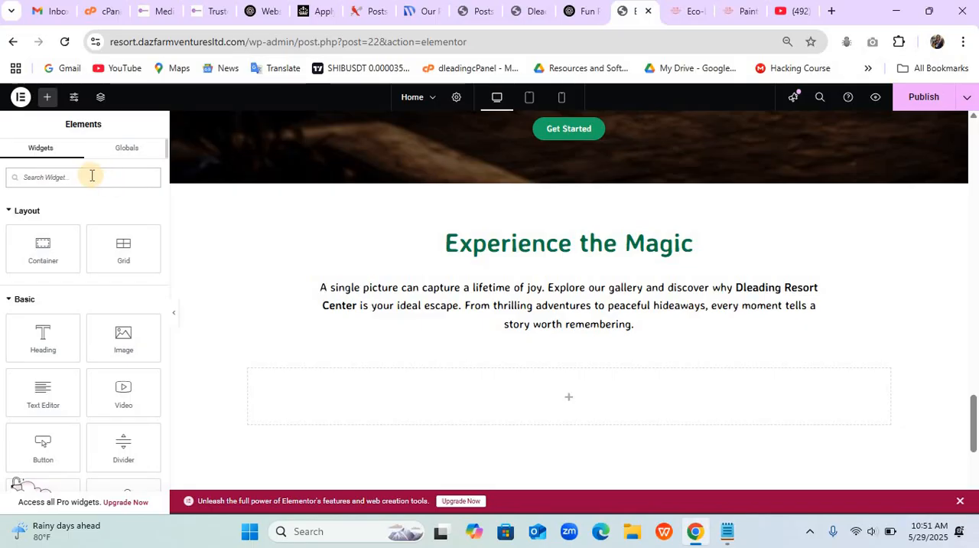
pyautogui.write('ggaller')
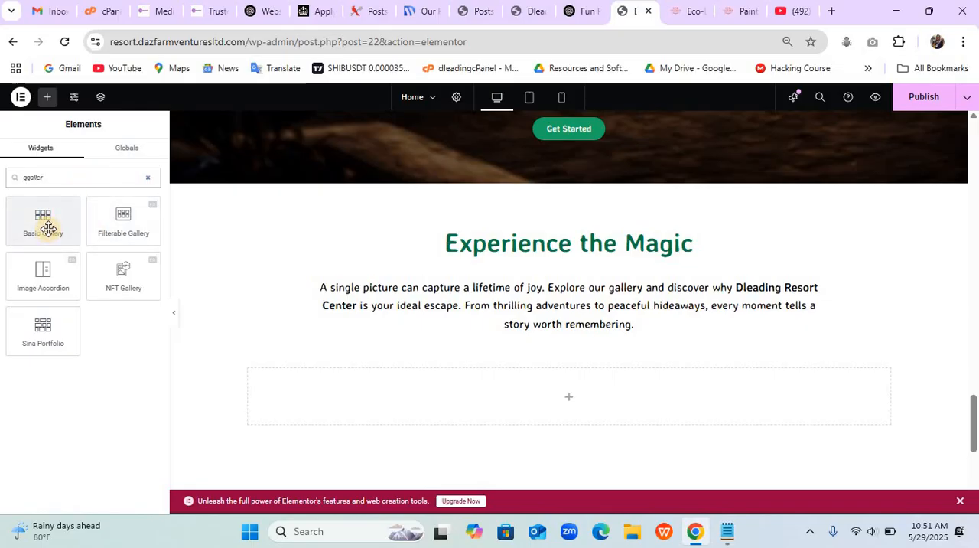
pyautogui.moveTo(48, 229); pyautogui.dragTo(50, 229)
pyautogui.moveTo(145, 275); pyautogui.dragTo(324, 406)
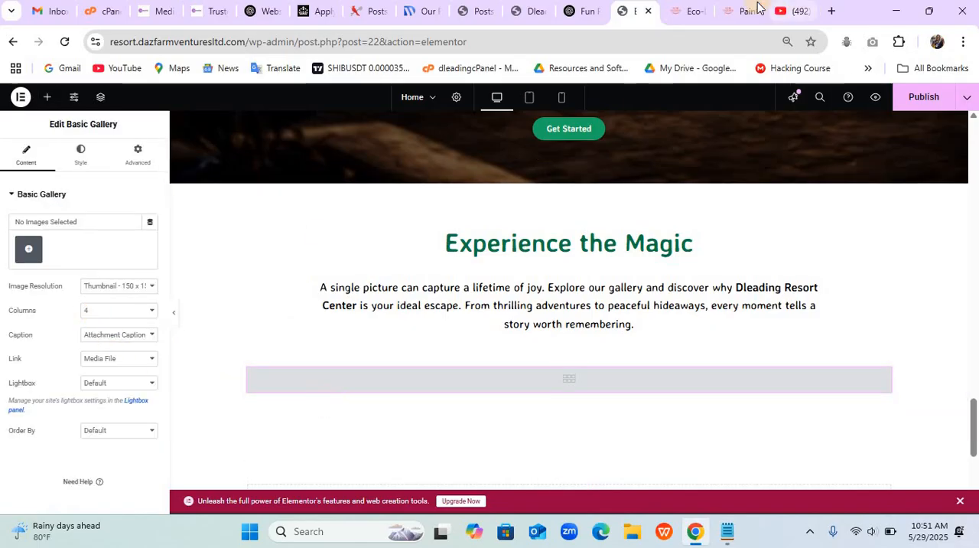
# - Check the reference site's gallery, then select the golf carts, reception, paintball, quad bike and second padel court images for the new Elementor gallery
pyautogui.click(691, 13)
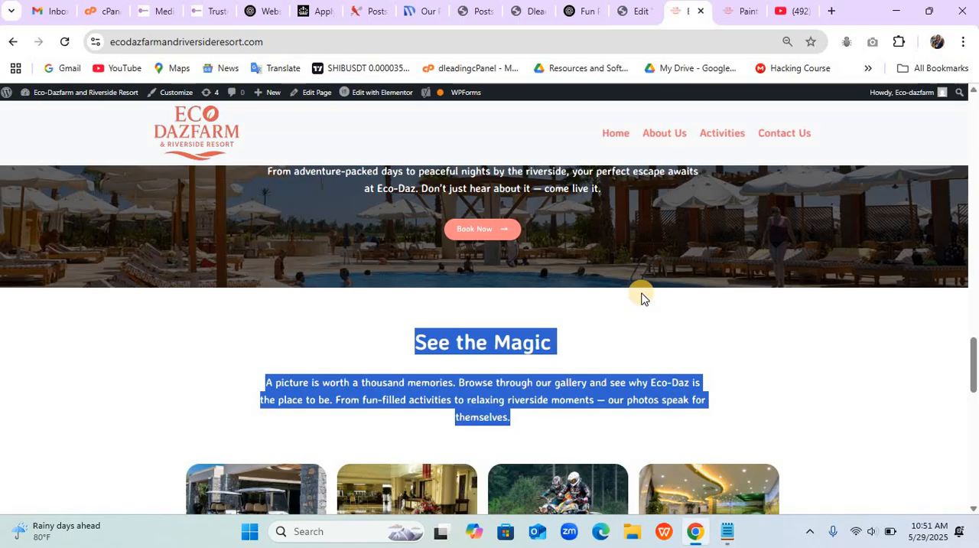
pyautogui.scroll(-2, 641, 293)
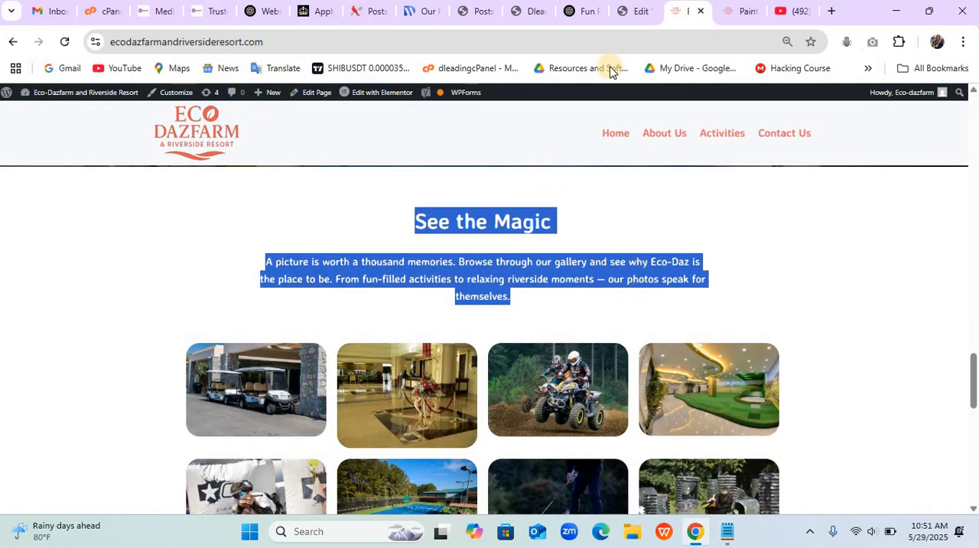
pyautogui.click(634, 12)
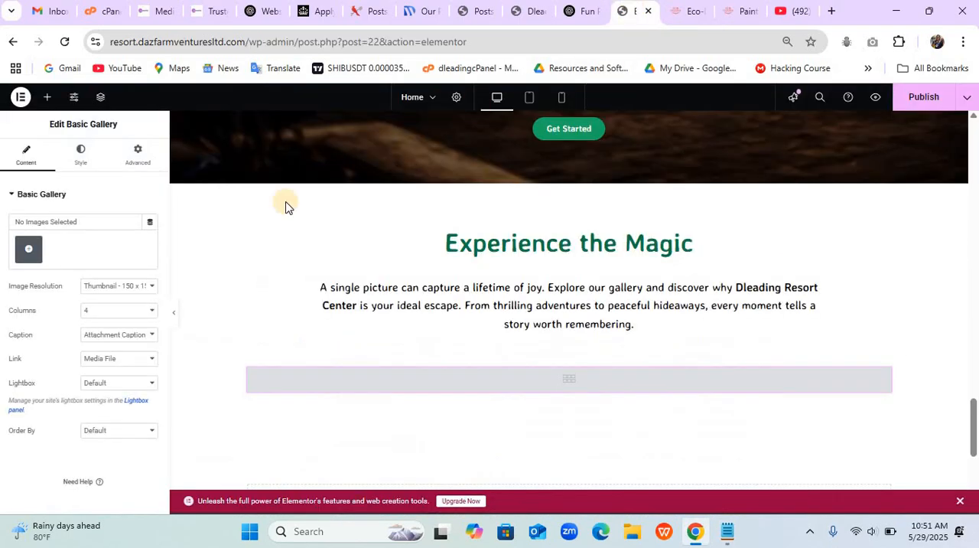
pyautogui.click(31, 257)
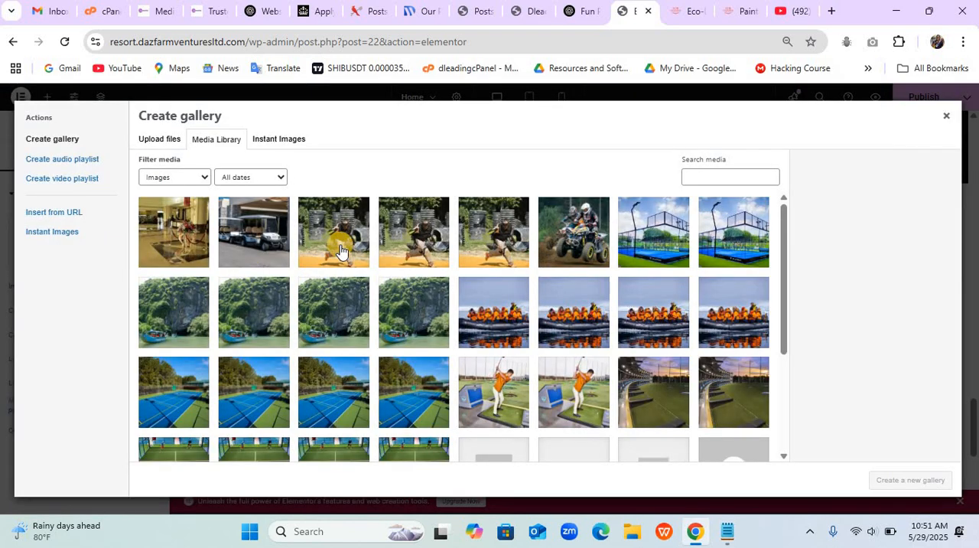
pyautogui.click(260, 253)
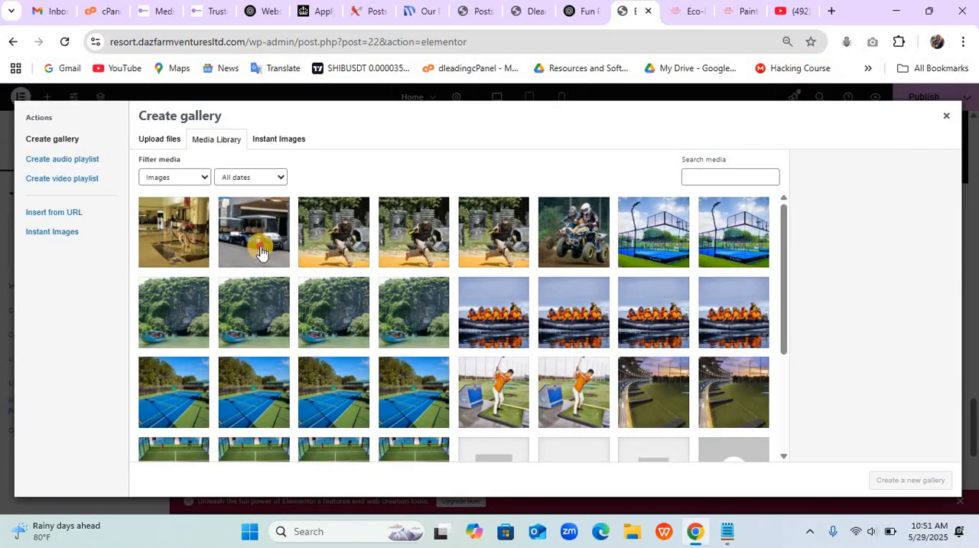
pyautogui.click(197, 253)
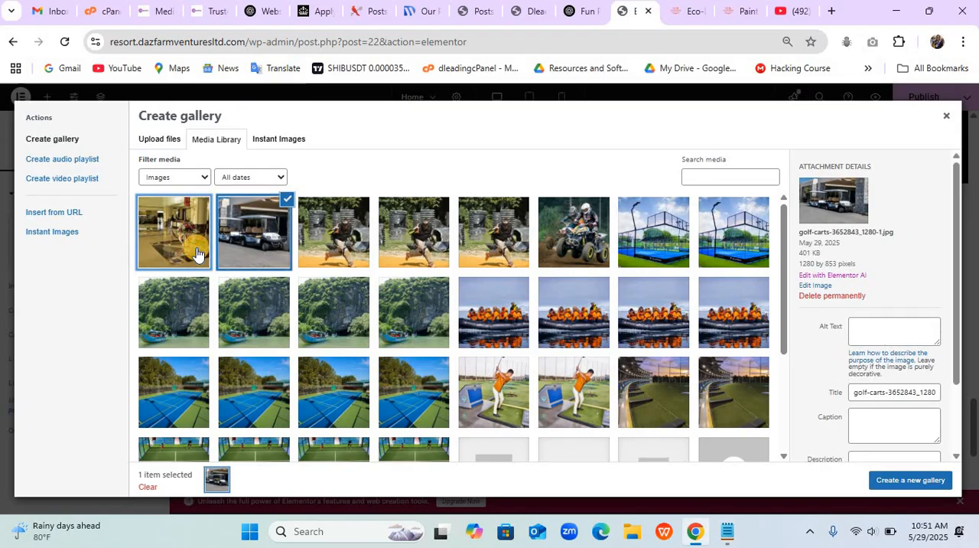
pyautogui.click(354, 252)
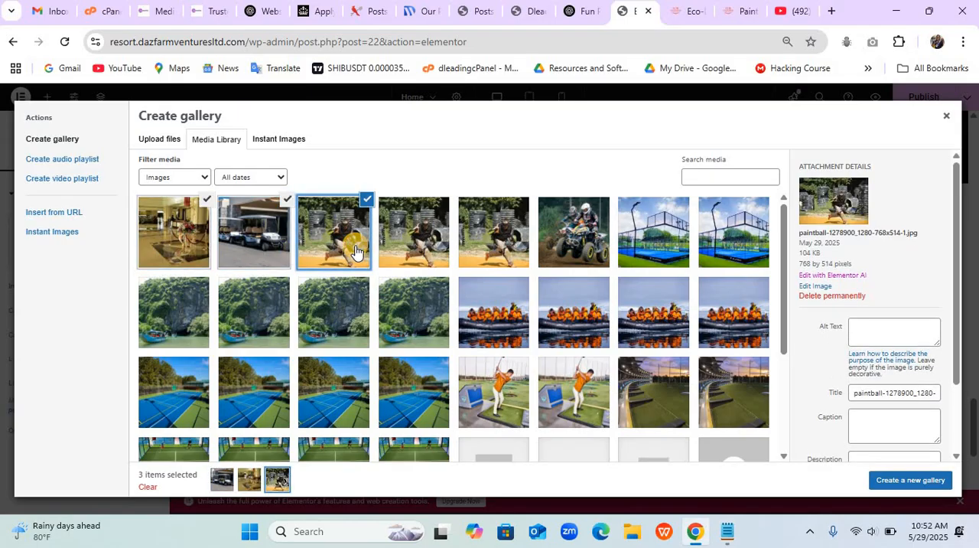
pyautogui.click(580, 242)
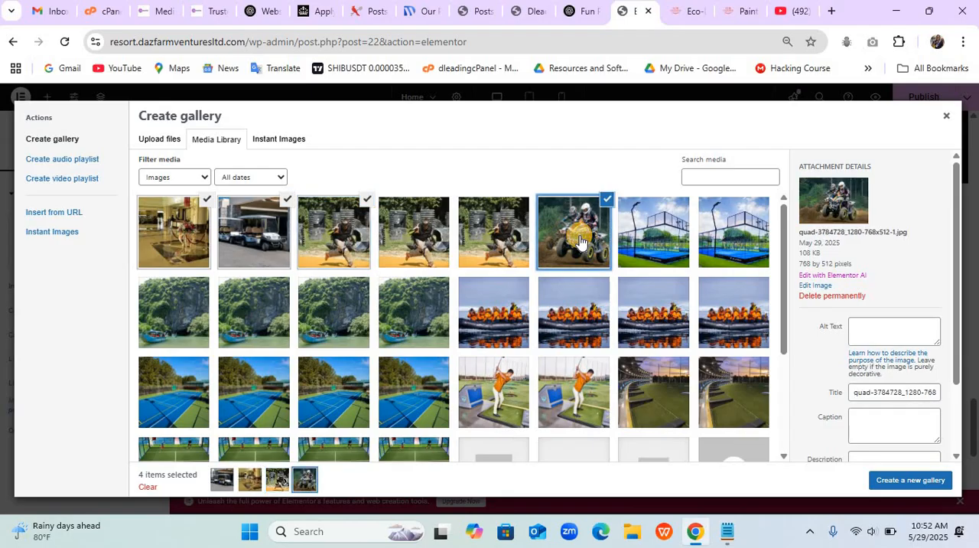
pyautogui.click(641, 260)
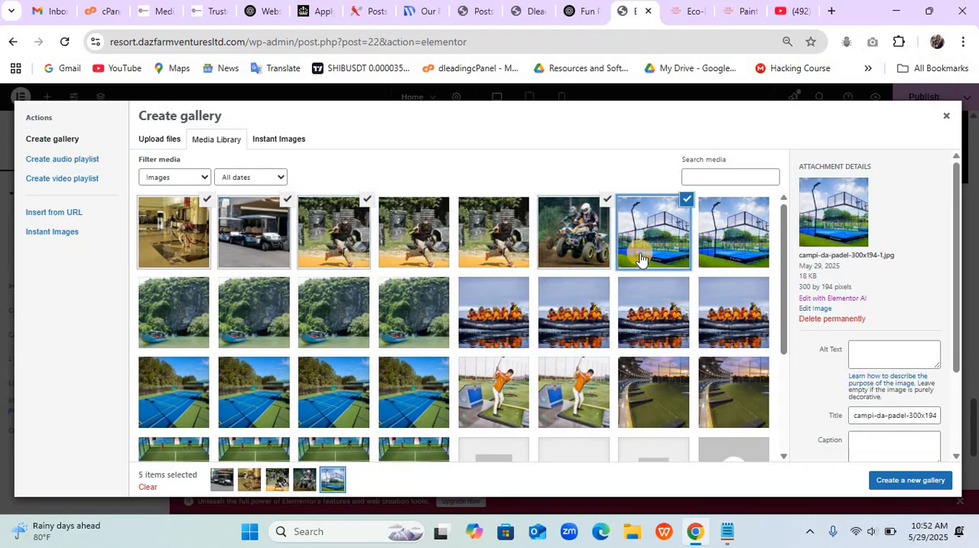
pyautogui.click(687, 197)
pyautogui.click(719, 227)
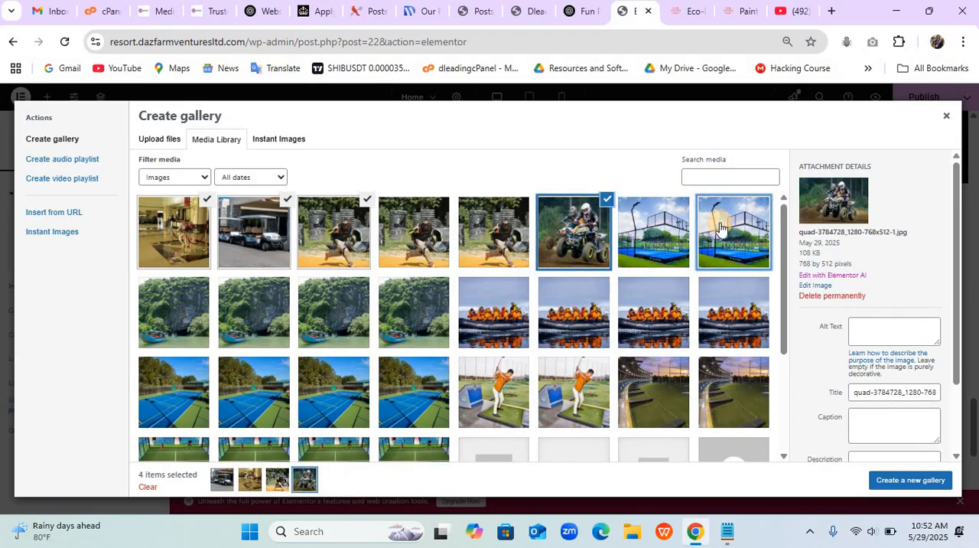
# - Add one boat-by-the-cliff, orange-jacket raft, golfer and 640 by 310 driving range image to the gallery selection
pyautogui.click(406, 326)
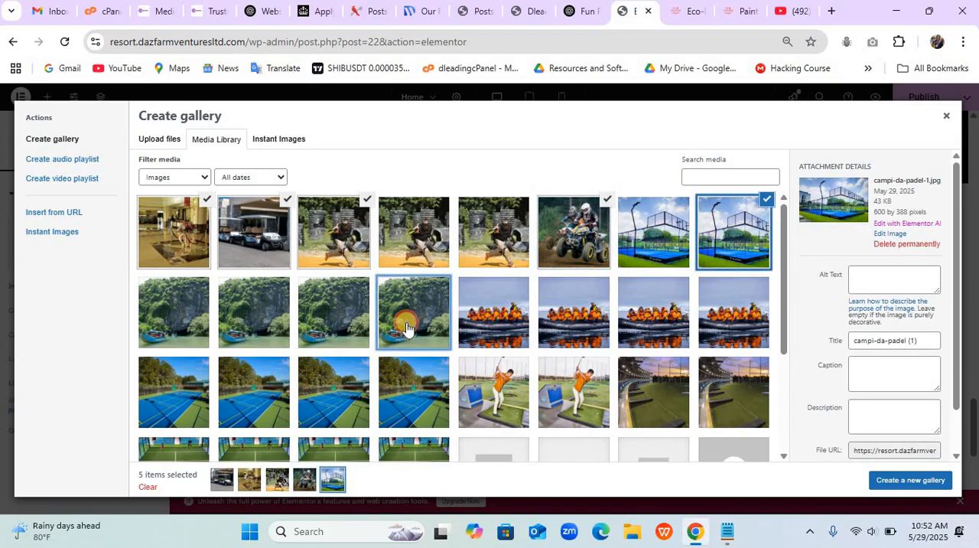
pyautogui.click(499, 335)
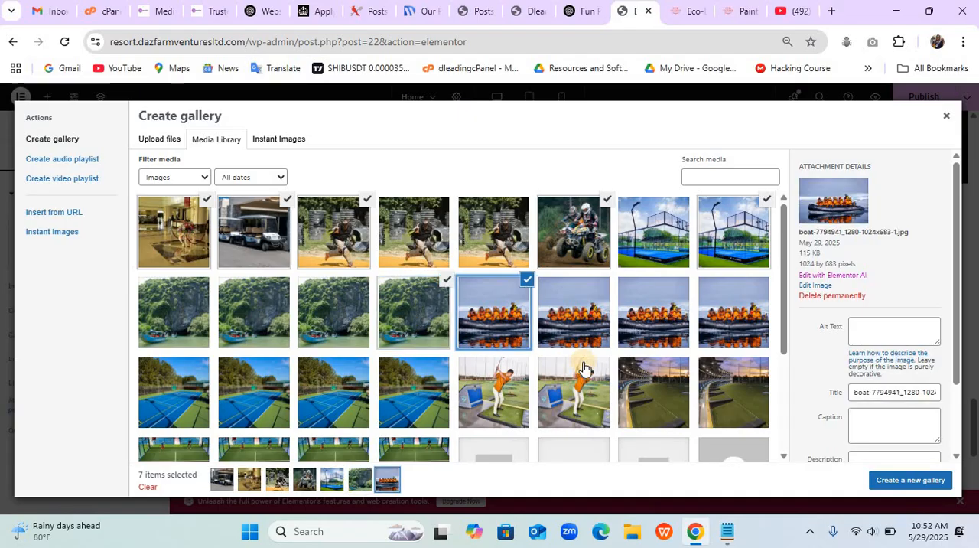
pyautogui.click(572, 396)
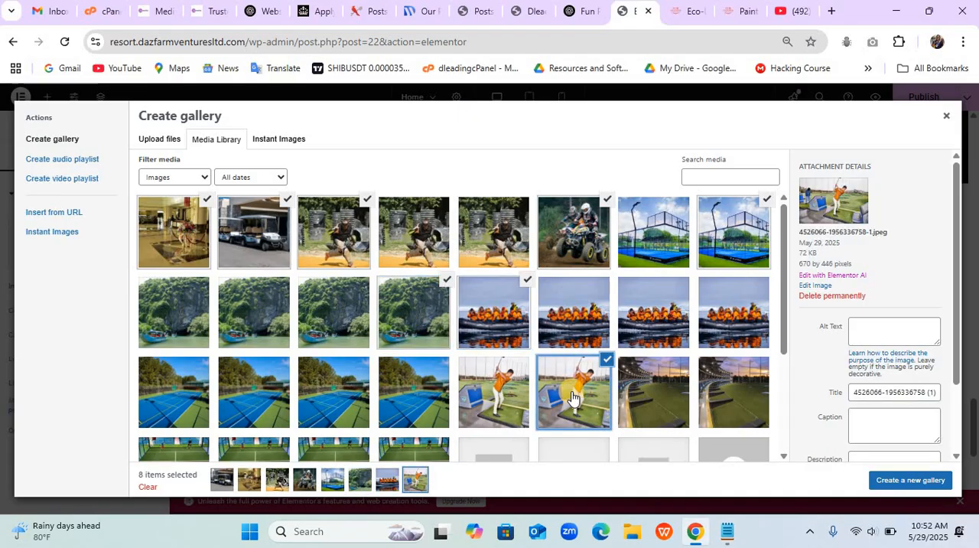
pyautogui.click(640, 401)
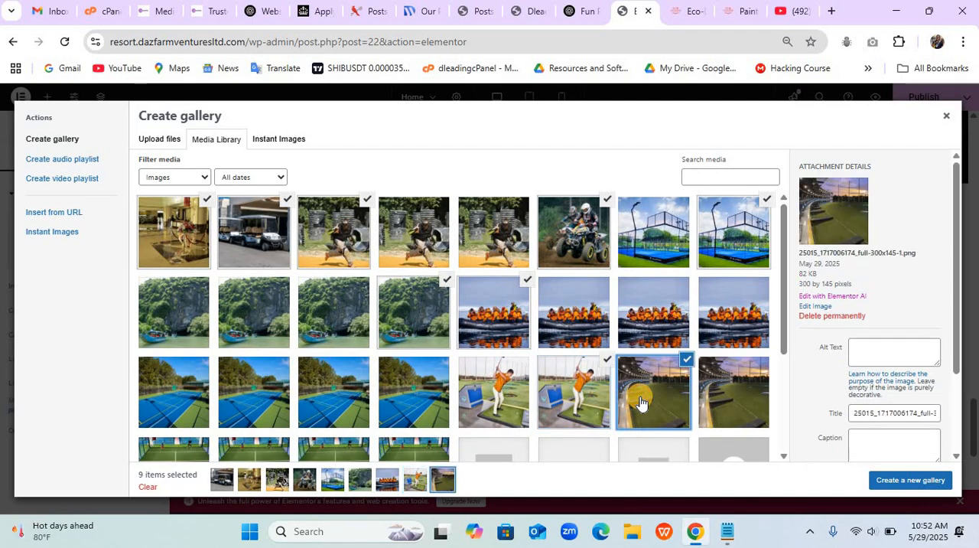
pyautogui.click(711, 404)
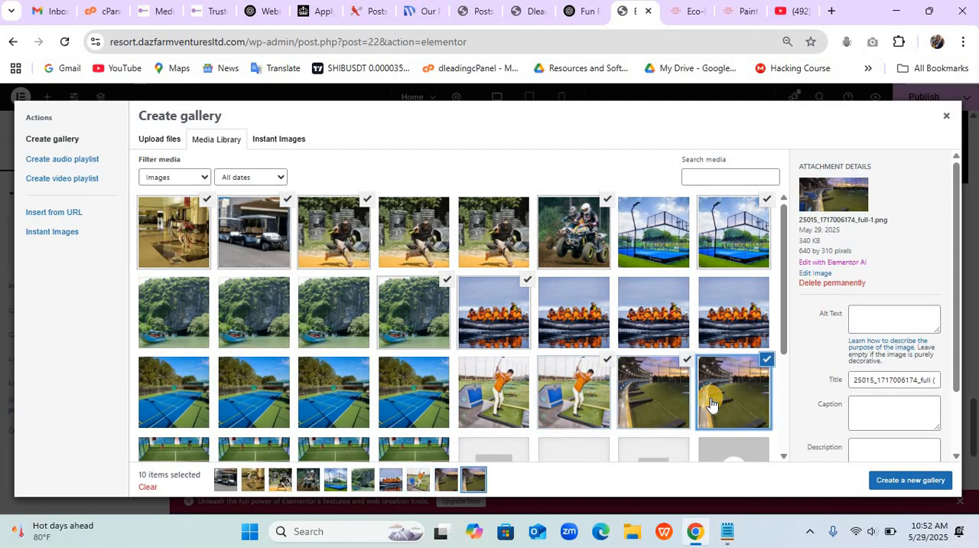
pyautogui.click(682, 368)
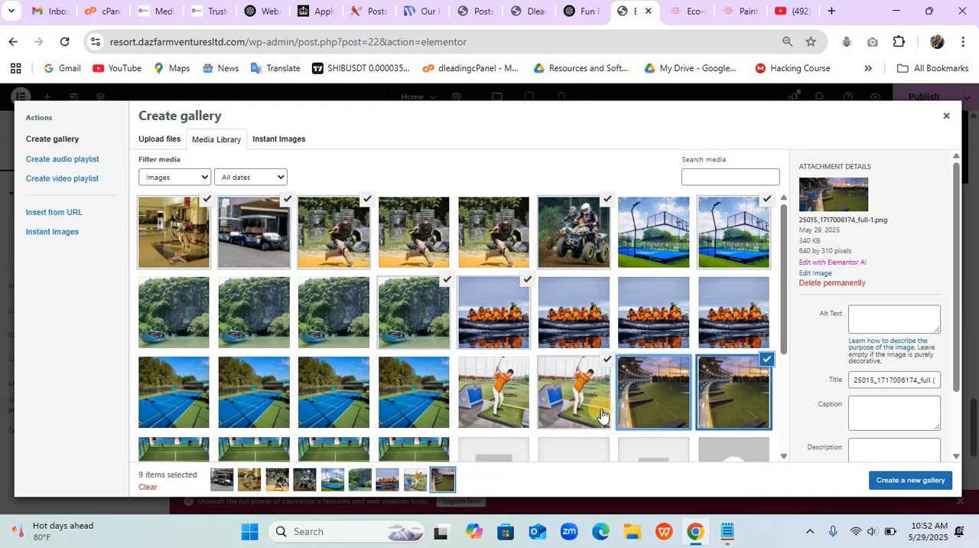
# - Add the full-size padel players image 664db6bd34e05.jpg to the selection, then create and insert the gallery
pyautogui.scroll(-1, 601, 412)
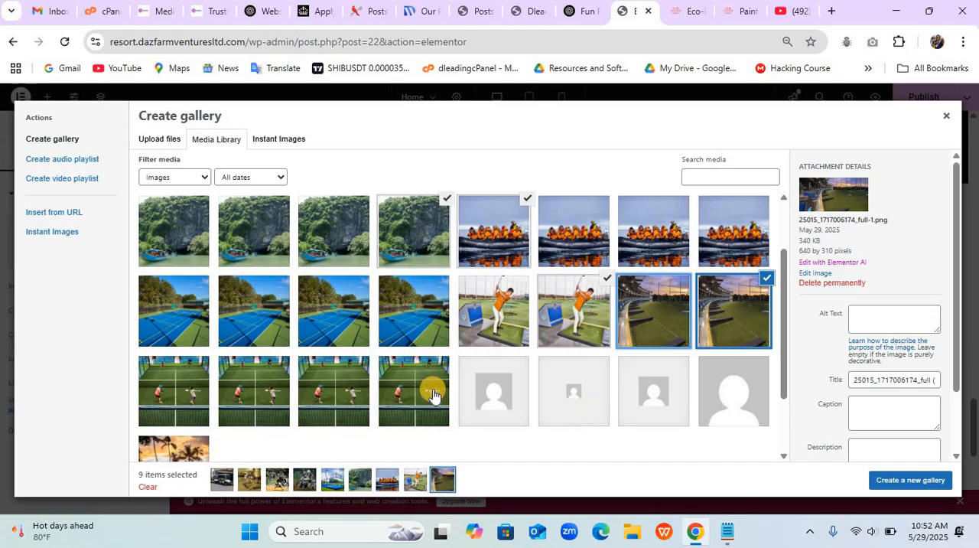
pyautogui.click(433, 395)
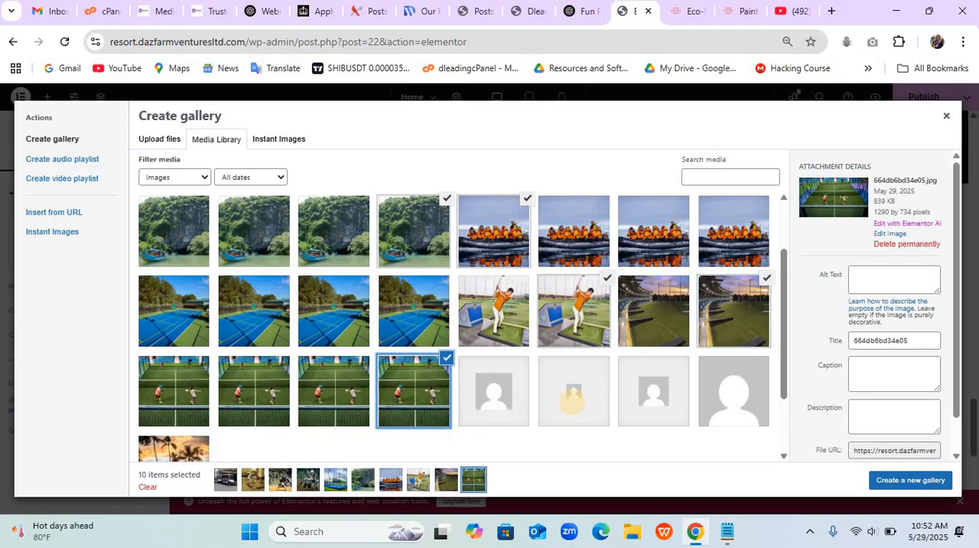
pyautogui.scroll(-1, 572, 400)
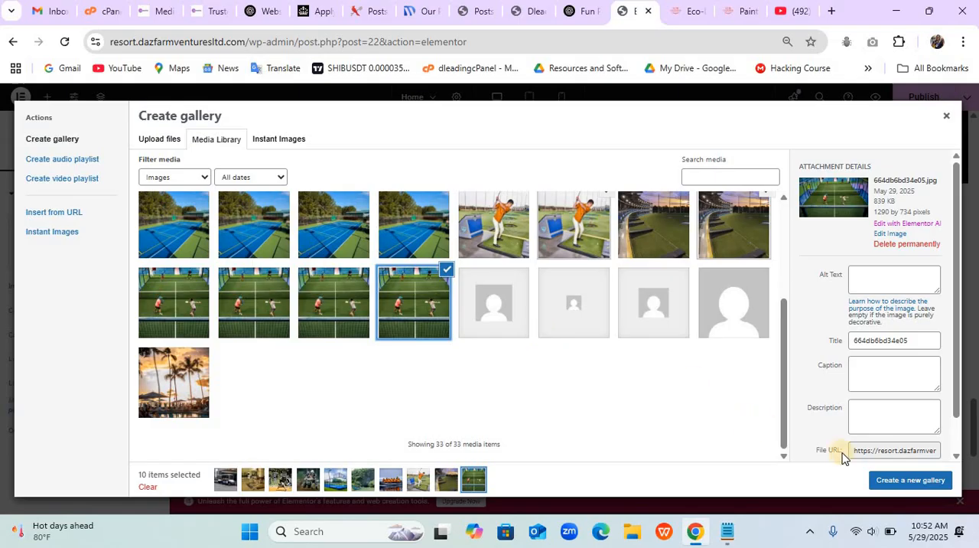
pyautogui.click(898, 483)
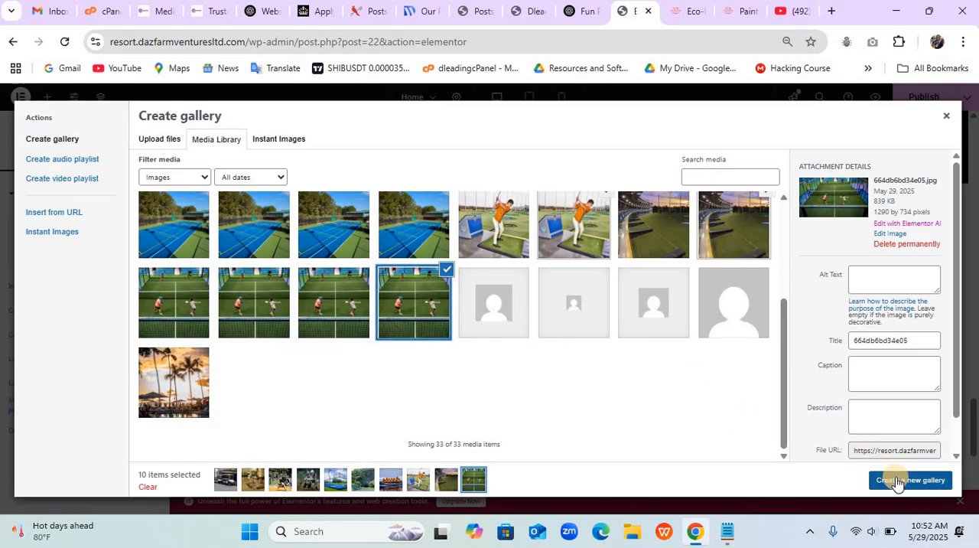
pyautogui.click(911, 482)
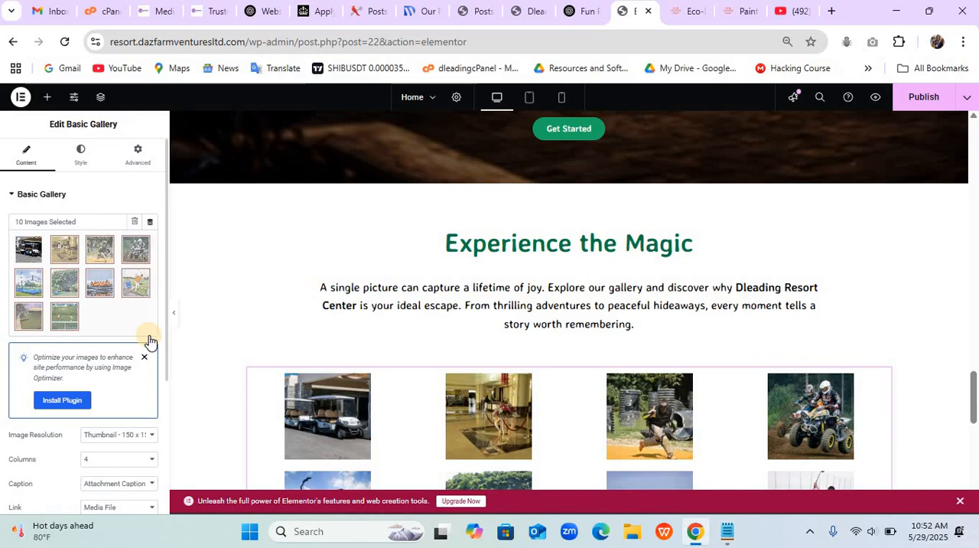
# - Set the gallery's image resolution to Medium - 300 x 300 and dismiss the Image Optimizer notice
pyautogui.click(107, 435)
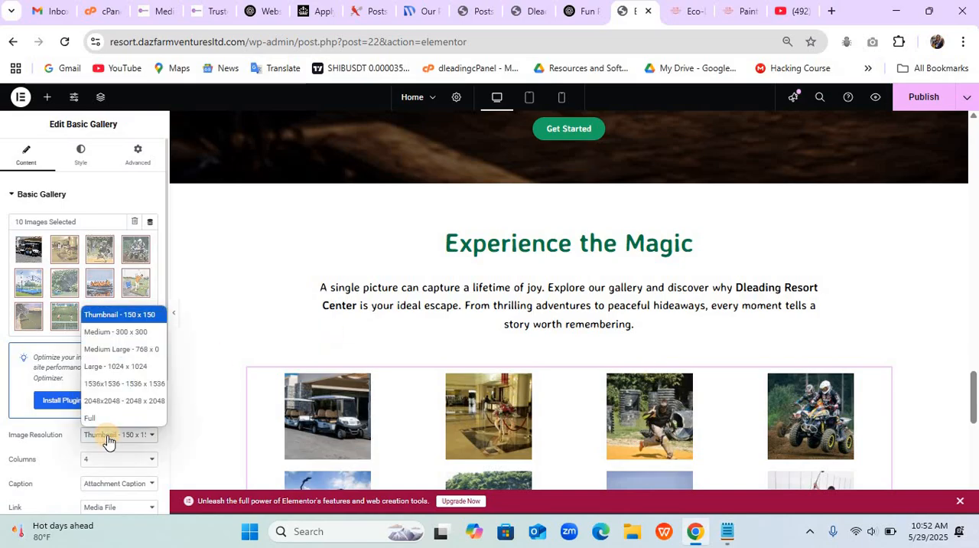
pyautogui.click(120, 334)
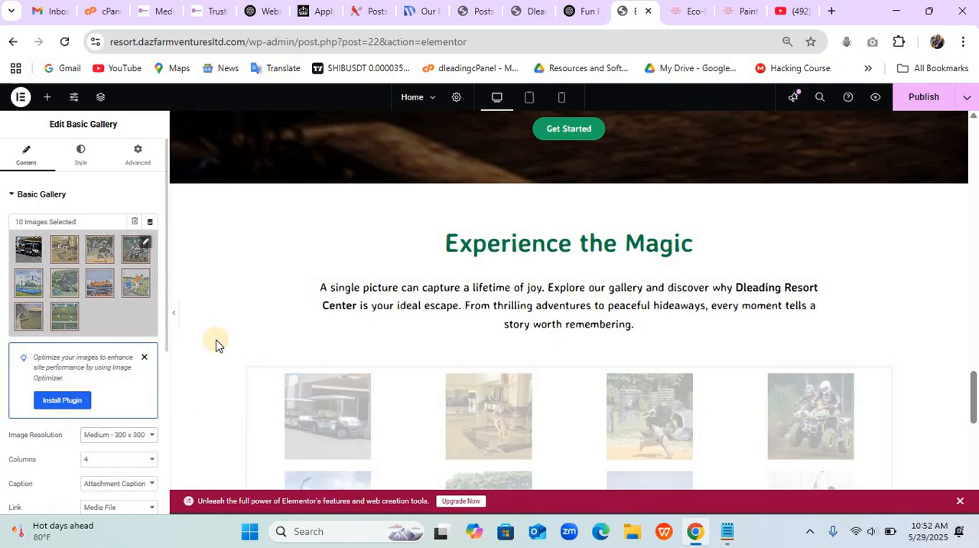
pyautogui.scroll(-3, 309, 450)
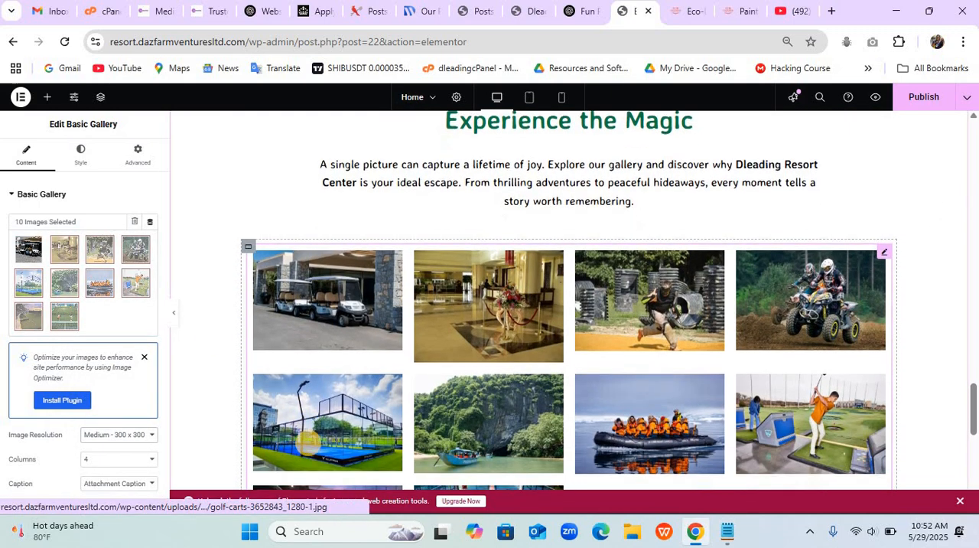
pyautogui.scroll(-2, 309, 447)
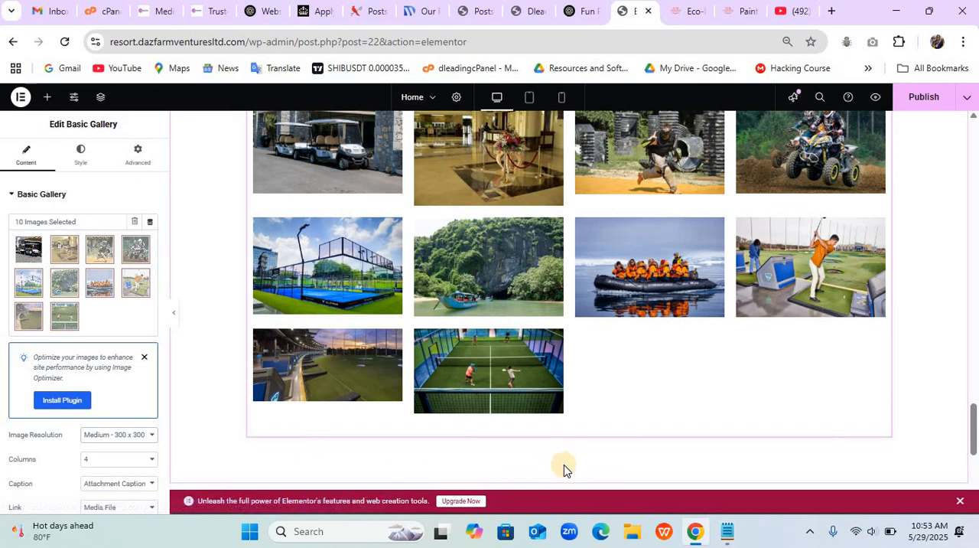
pyautogui.click(145, 360)
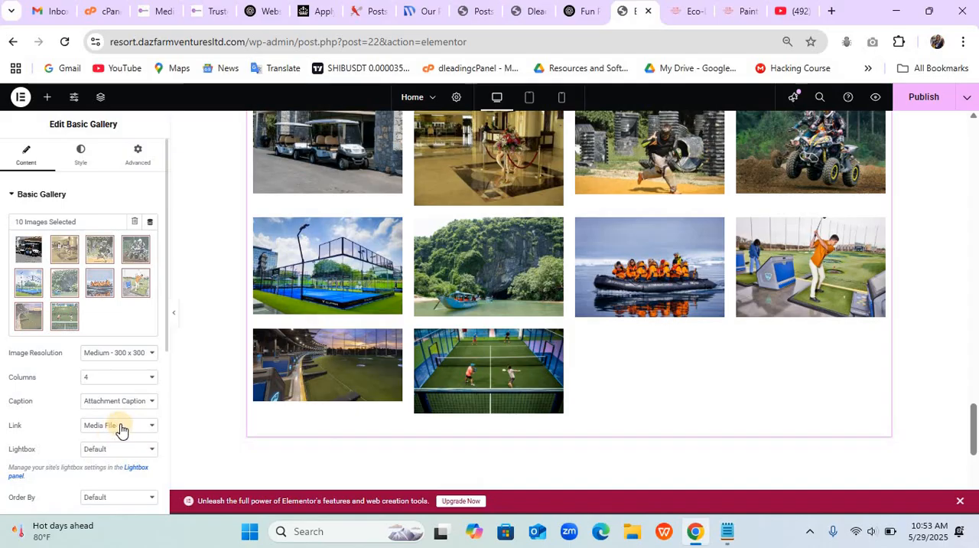
# - Open the gallery for adding images and pick the 1024x682 and 768x512 asphalt-tennis-court files from the Resort picture folder for upload
pyautogui.click(108, 313)
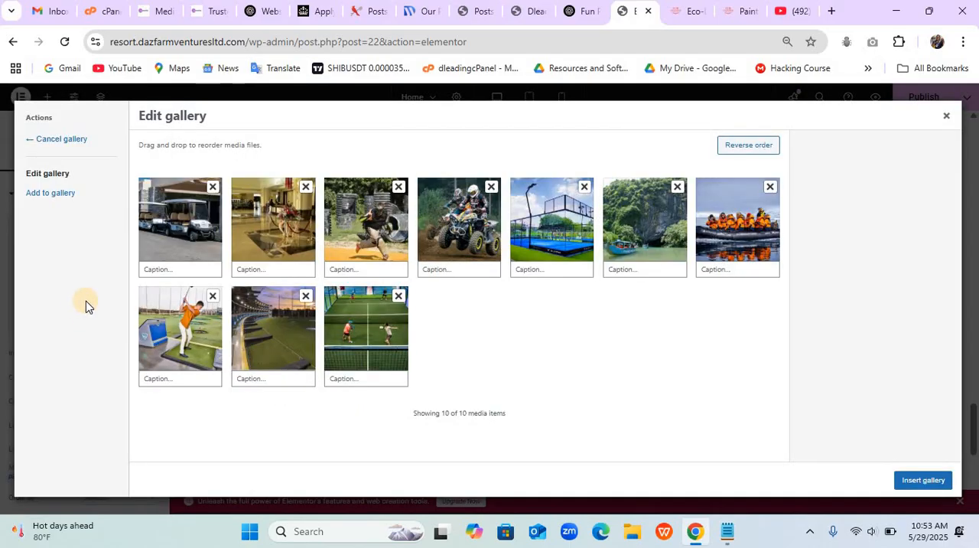
pyautogui.click(69, 194)
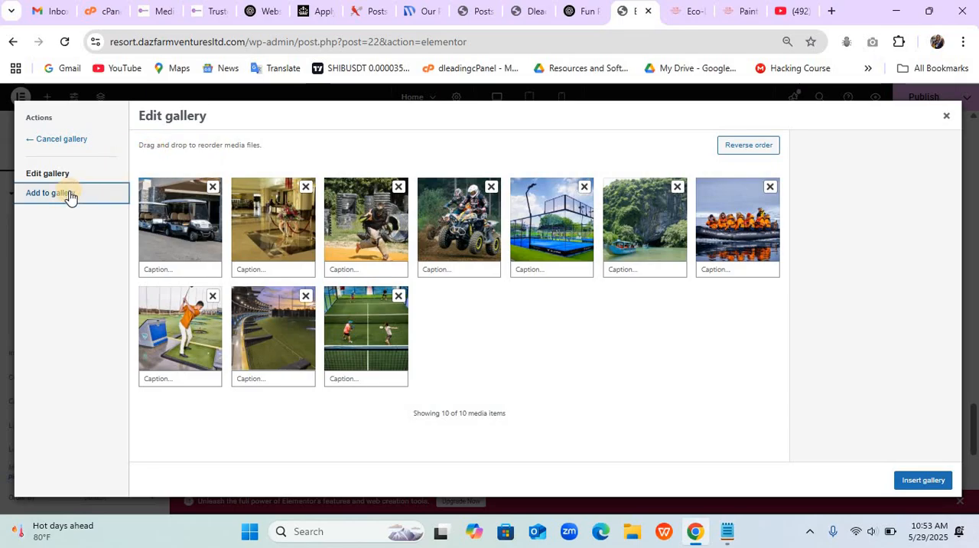
pyautogui.click(168, 137)
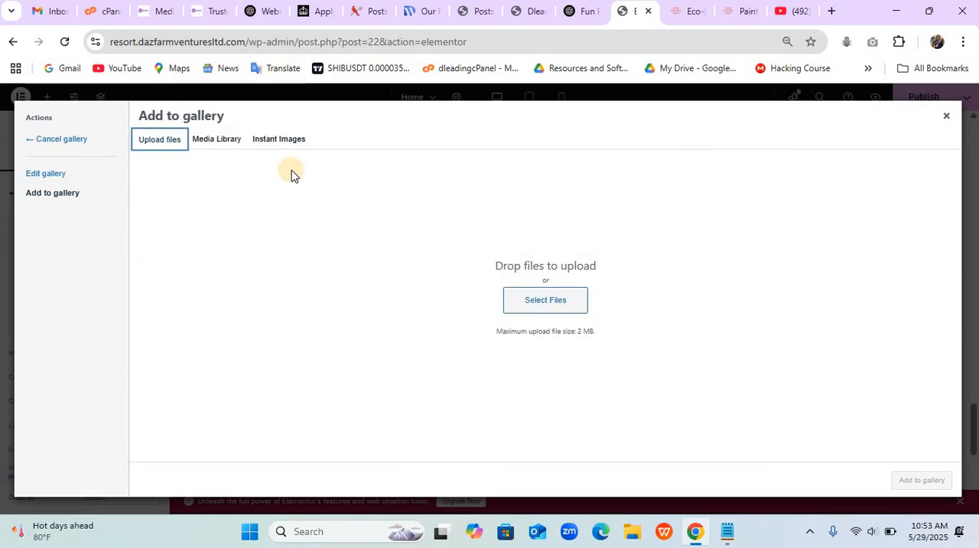
pyautogui.click(535, 303)
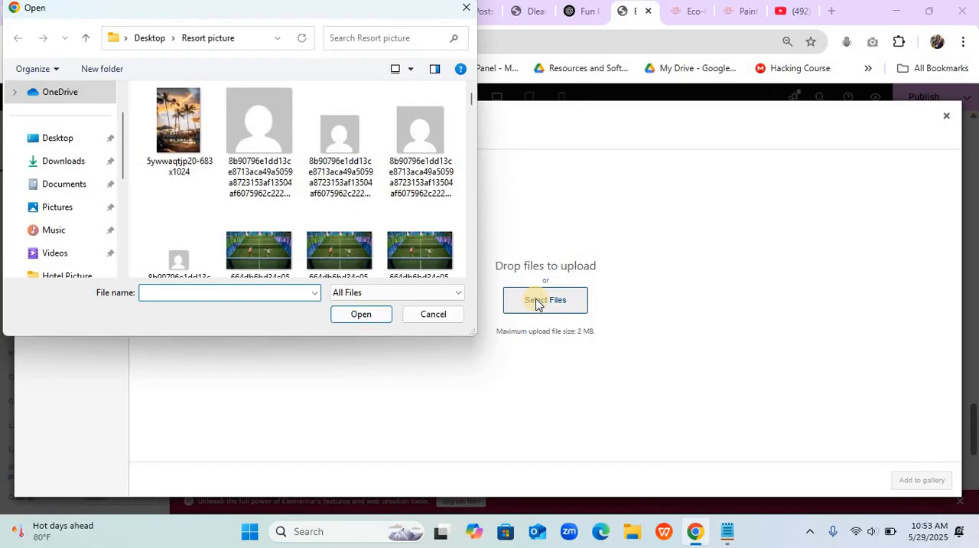
pyautogui.scroll(-4, 538, 304)
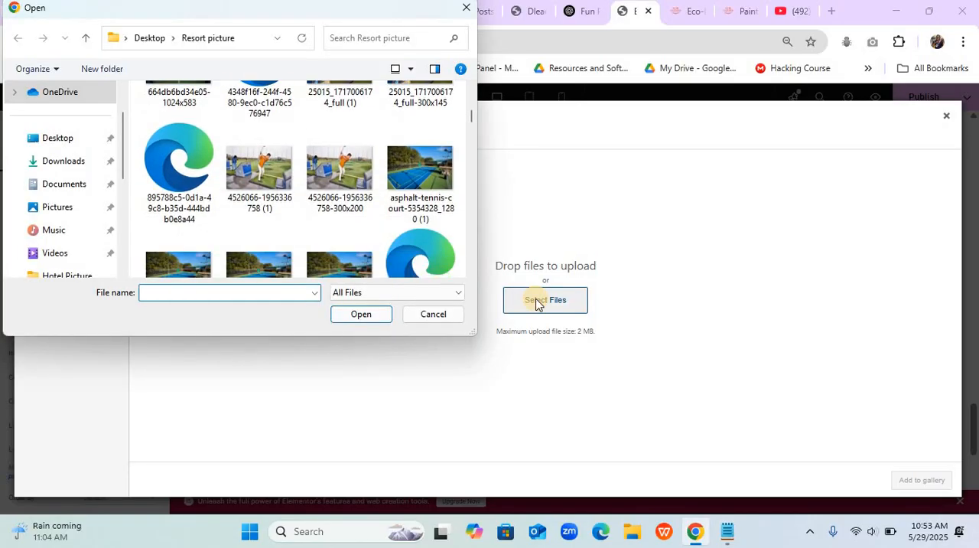
pyautogui.scroll(-1, 538, 303)
pyautogui.click(342, 198)
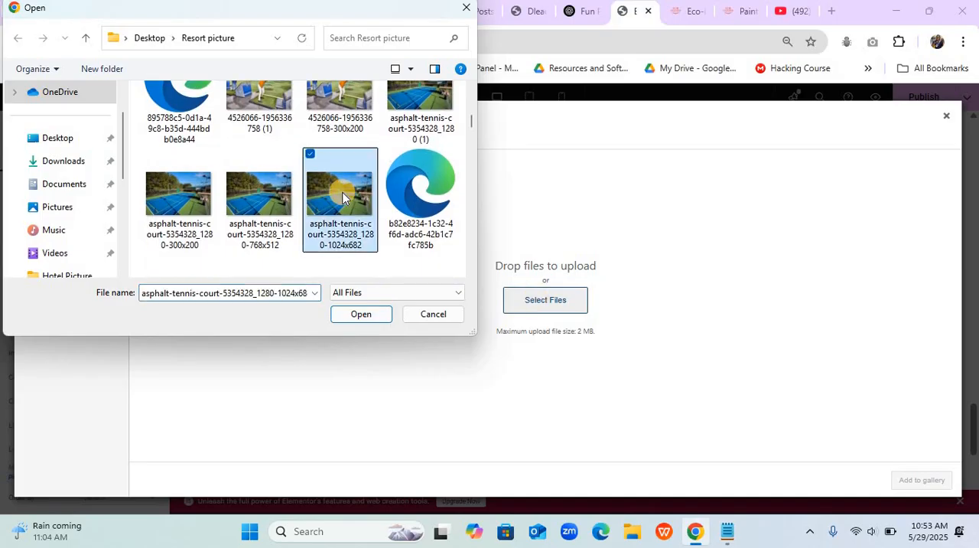
pyautogui.scroll(-1, 342, 197)
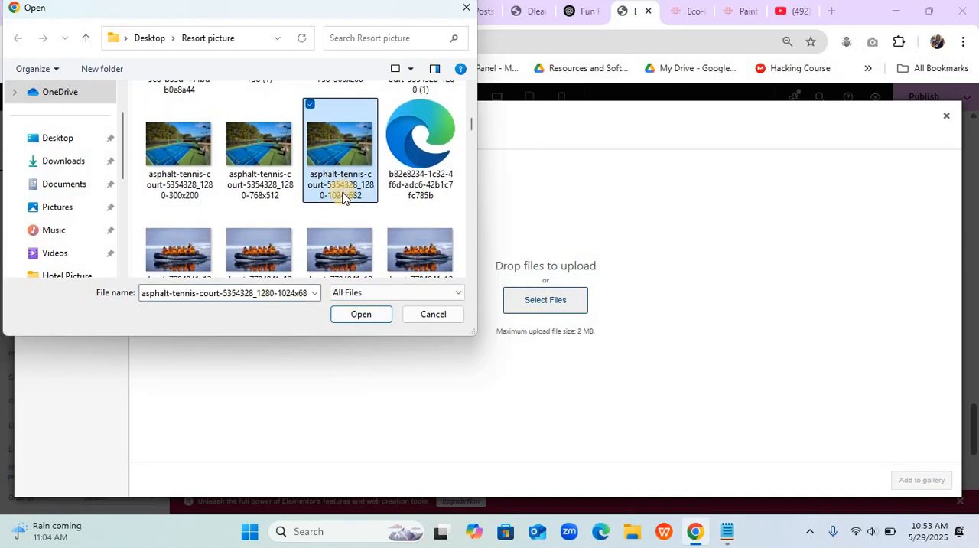
pyautogui.keyDown('ctrl'); pyautogui.click(259, 162); pyautogui.keyUp('ctrl')
# - Add the paddleboarding files cqz1boxidya and cqz1boxidya-300x186 and the file fortnite-4129124_1280 (1) to the upload selection
pyautogui.scroll(-2, 260, 165)
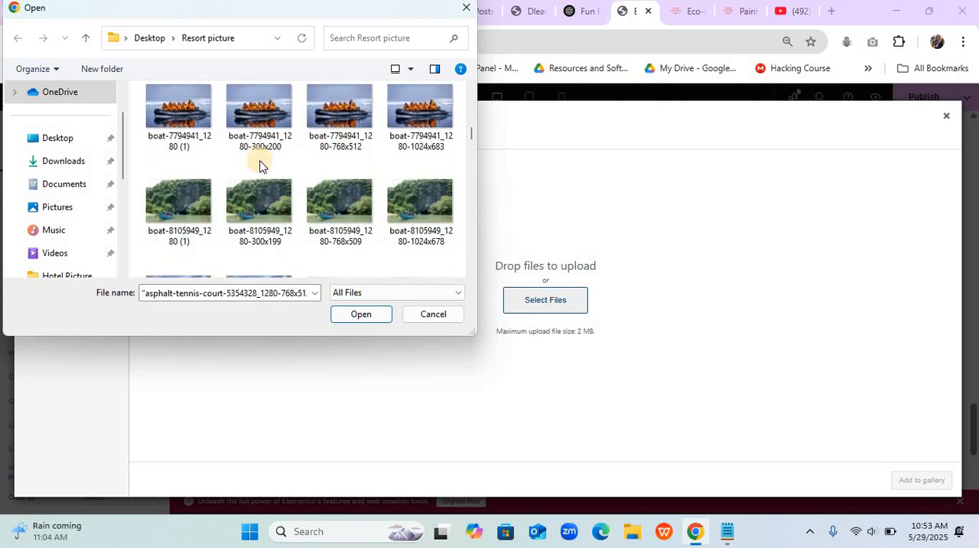
pyautogui.scroll(-3, 259, 164)
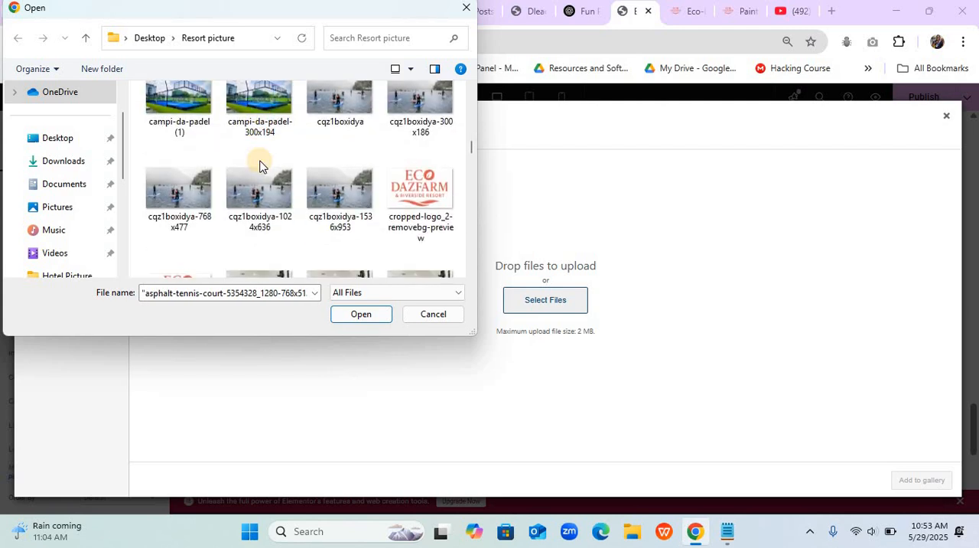
pyautogui.scroll(1, 260, 164)
pyautogui.keyDown('ctrl'); pyautogui.click(423, 143); pyautogui.keyUp('ctrl')
pyautogui.keyDown('ctrl'); pyautogui.click(343, 140); pyautogui.keyUp('ctrl')
pyautogui.scroll(-1, 343, 140)
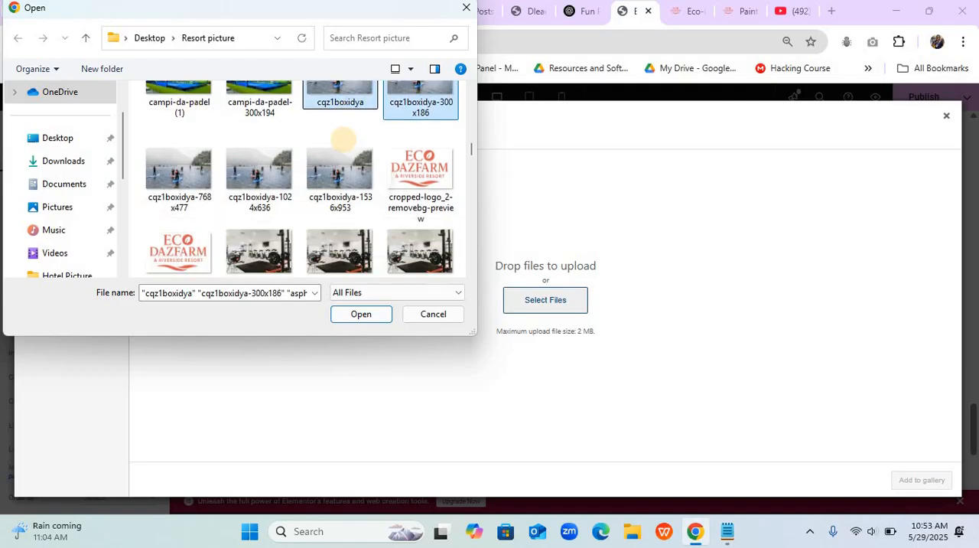
pyautogui.scroll(-2, 344, 140)
pyautogui.scroll(-1, 343, 142)
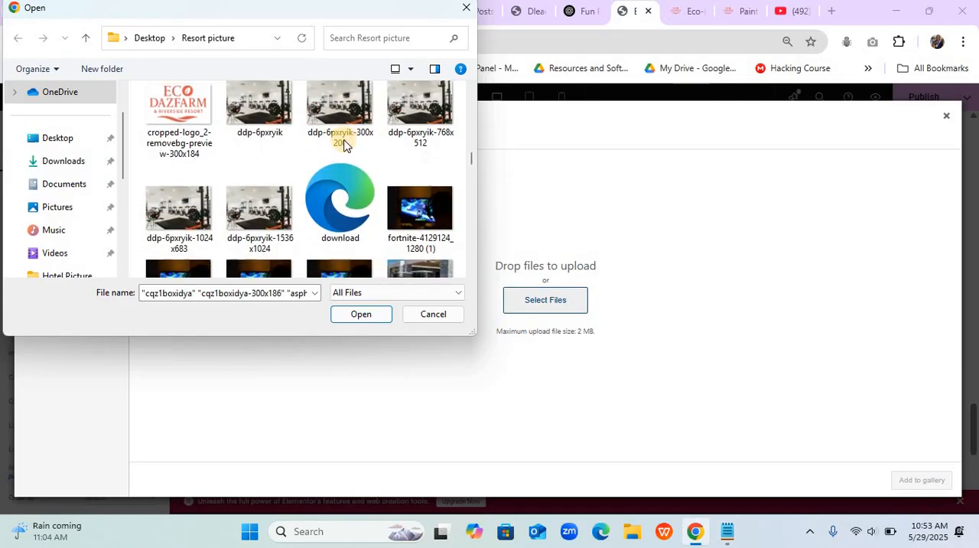
pyautogui.scroll(-1, 344, 142)
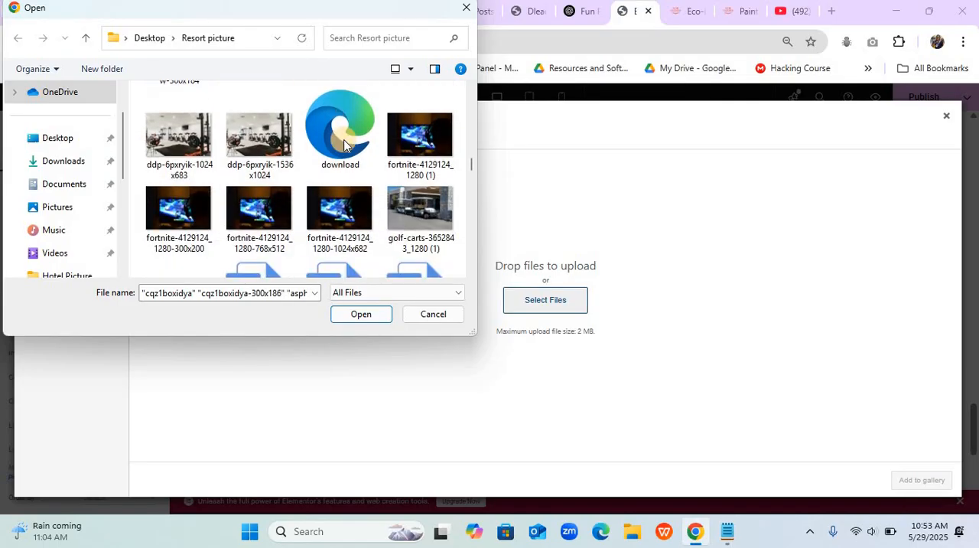
pyautogui.keyDown('ctrl'); pyautogui.click(415, 155); pyautogui.keyUp('ctrl')
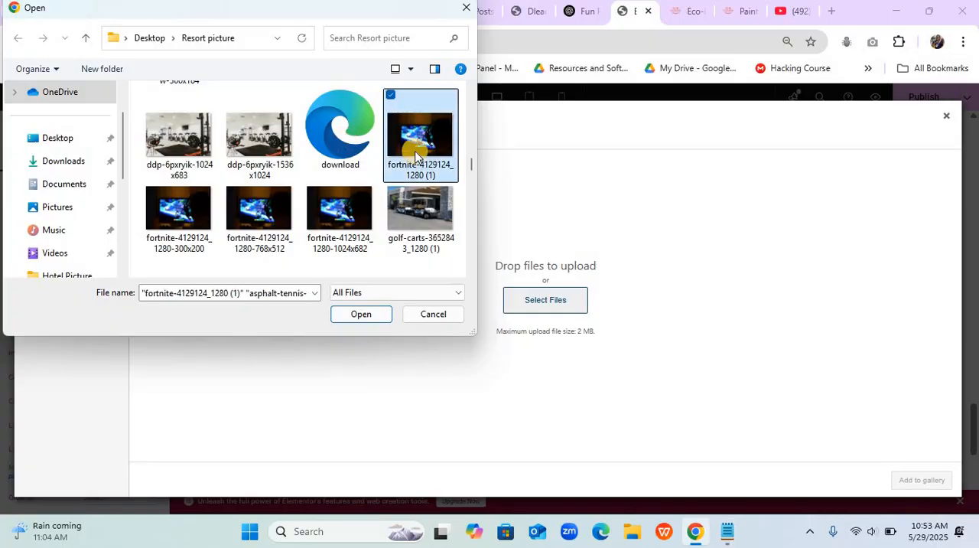
# - Add lake-4426212_1280 (1), ofada (1) and the 300x201 and 768x514 versions of paintball-1278898_1280 to the upload selection
pyautogui.scroll(-1, 415, 156)
pyautogui.scroll(-2, 415, 156)
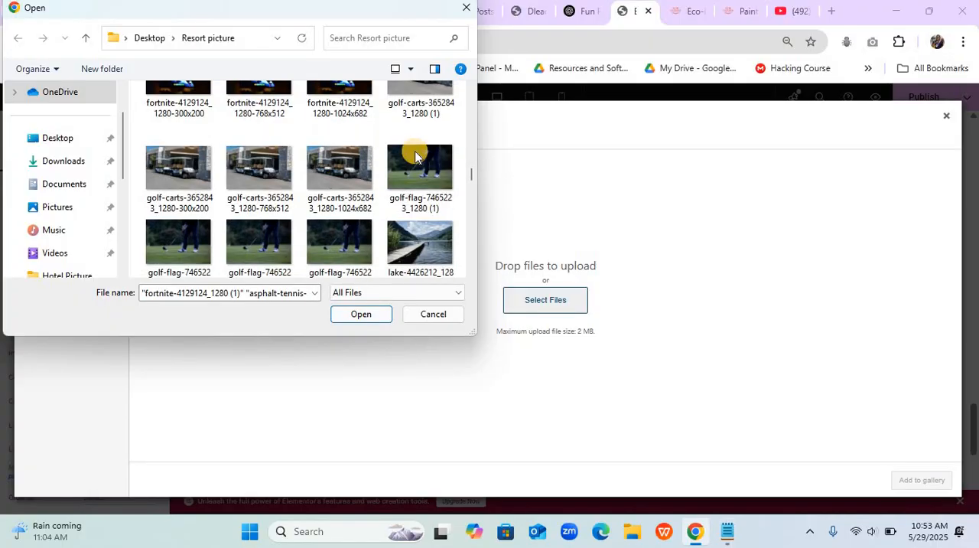
pyautogui.keyDown('ctrl'); pyautogui.click(416, 155); pyautogui.keyUp('ctrl')
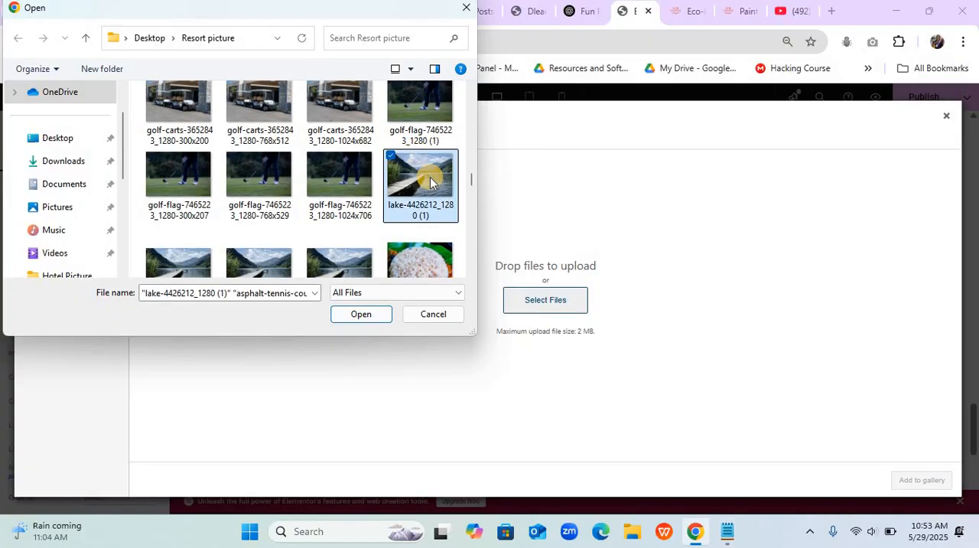
pyautogui.scroll(-1, 430, 176)
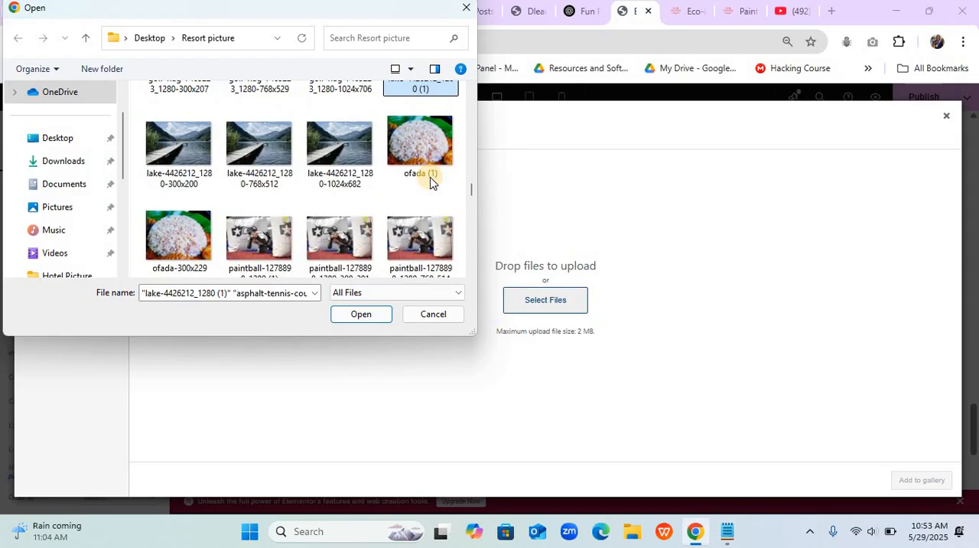
pyautogui.keyDown('ctrl'); pyautogui.click(425, 149); pyautogui.keyUp('ctrl')
pyautogui.keyDown('ctrl'); pyautogui.click(336, 243); pyautogui.keyUp('ctrl')
pyautogui.scroll(-1, 336, 243)
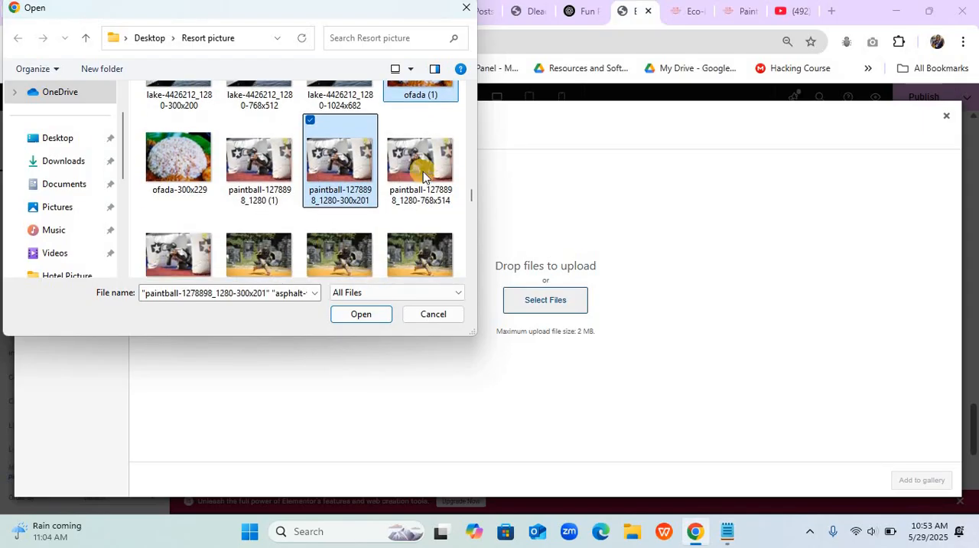
pyautogui.keyDown('ctrl'); pyautogui.click(423, 173); pyautogui.keyUp('ctrl')
# - Add the 300x199 and 768x510 versions of pool-191972_1280 to the selection and upload all the chosen files
pyautogui.scroll(-2, 423, 171)
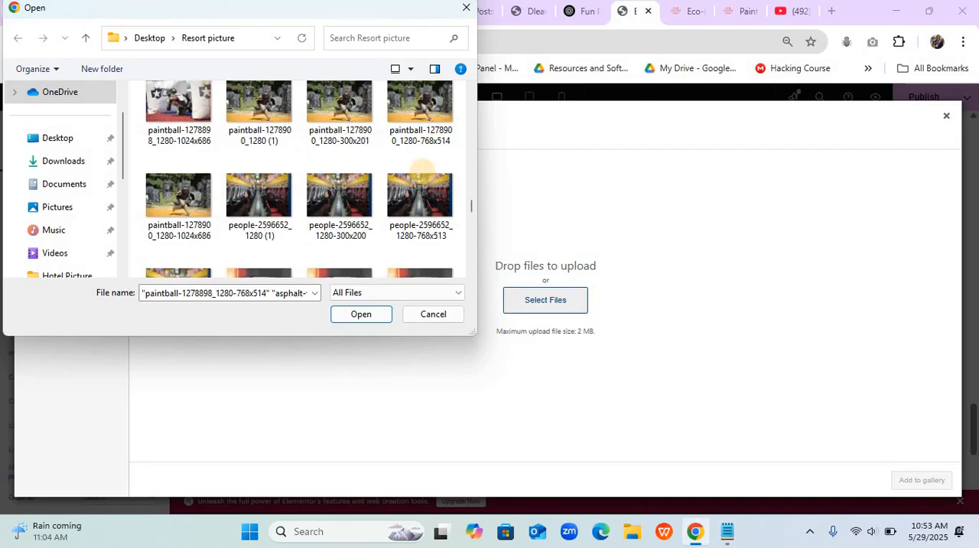
pyautogui.scroll(-3, 423, 172)
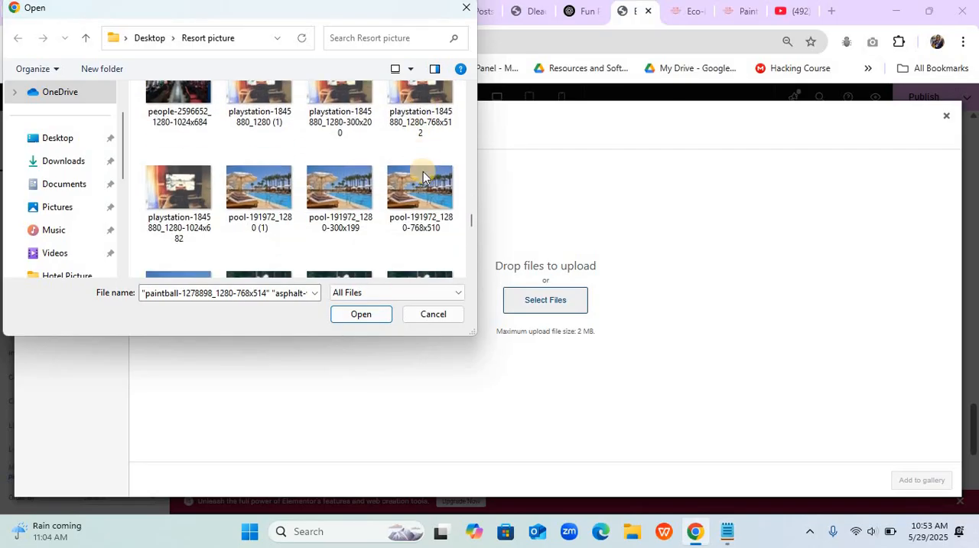
pyautogui.keyDown('ctrl'); pyautogui.click(336, 188); pyautogui.keyUp('ctrl')
pyautogui.scroll(-1, 335, 189)
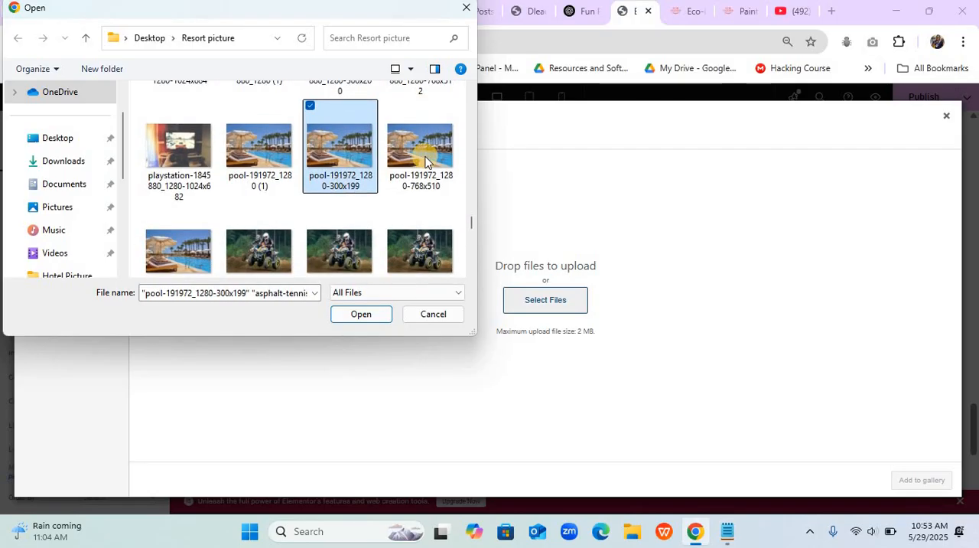
pyautogui.keyDown('ctrl'); pyautogui.click(426, 160); pyautogui.keyUp('ctrl')
pyautogui.scroll(-3, 425, 161)
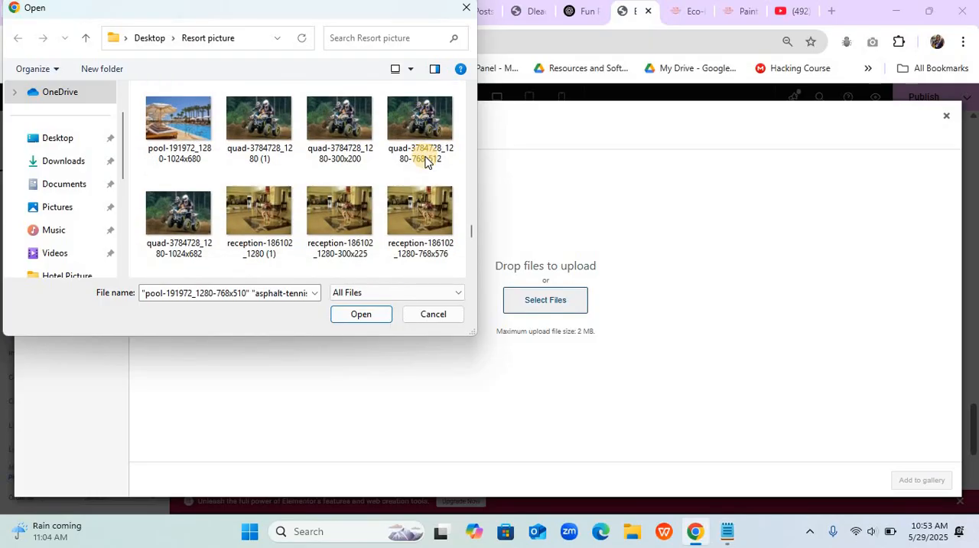
pyautogui.scroll(-3, 425, 161)
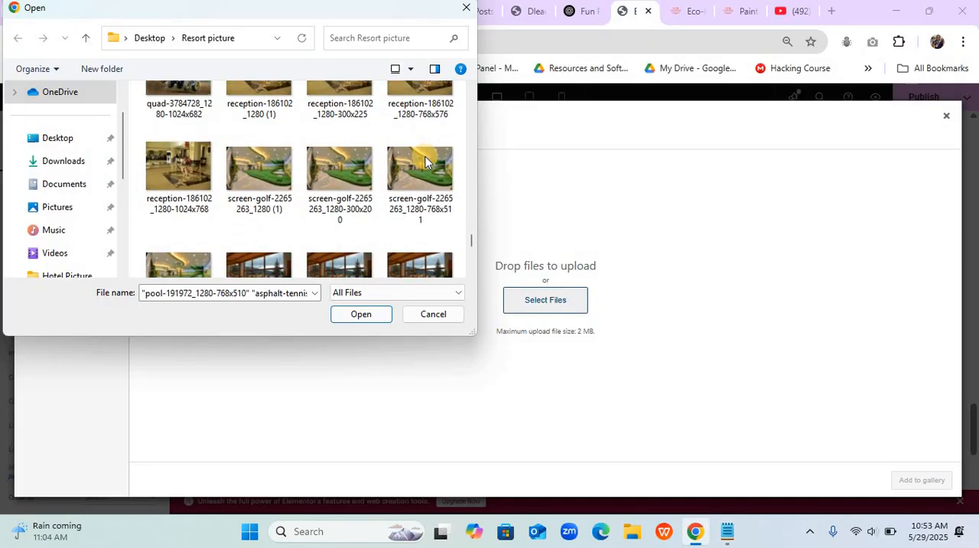
pyautogui.click(364, 319)
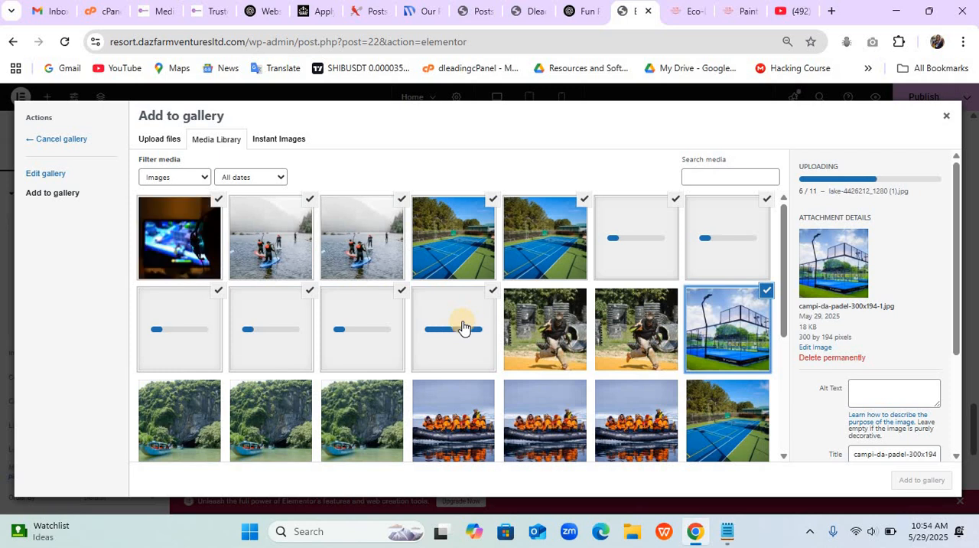
# - Deselect all the newly uploaded images in the media library, from the tennis courts and paddleboarders to the paintball and pool photos
pyautogui.click(222, 201)
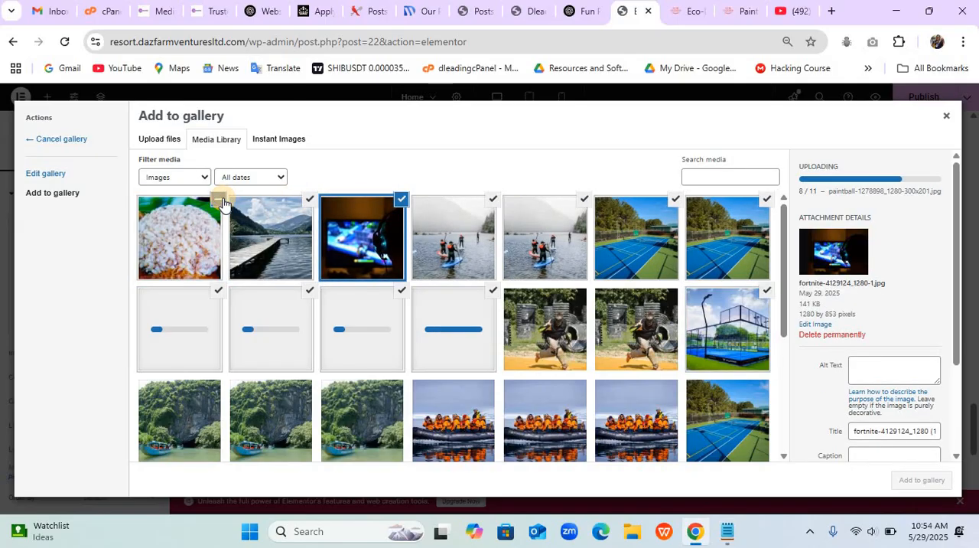
pyautogui.click(312, 200)
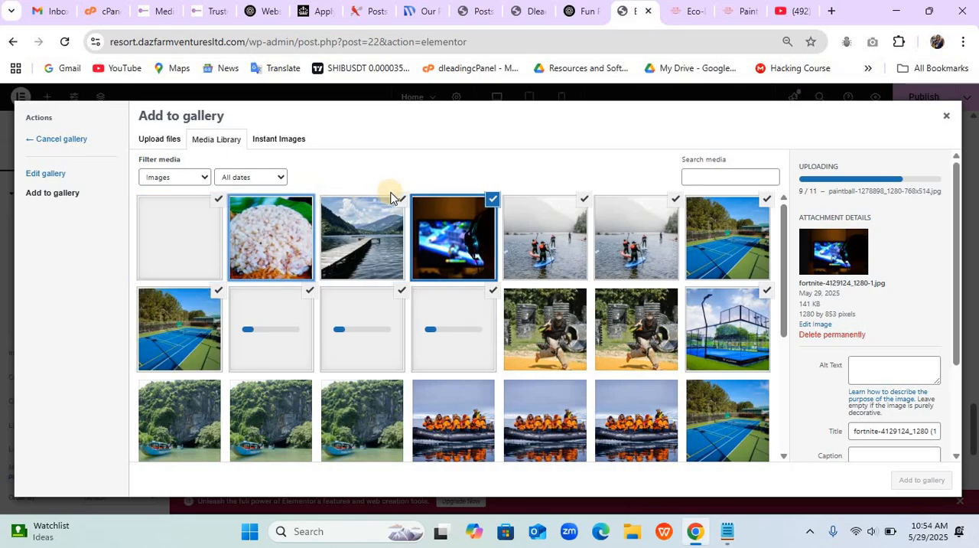
pyautogui.click(493, 202)
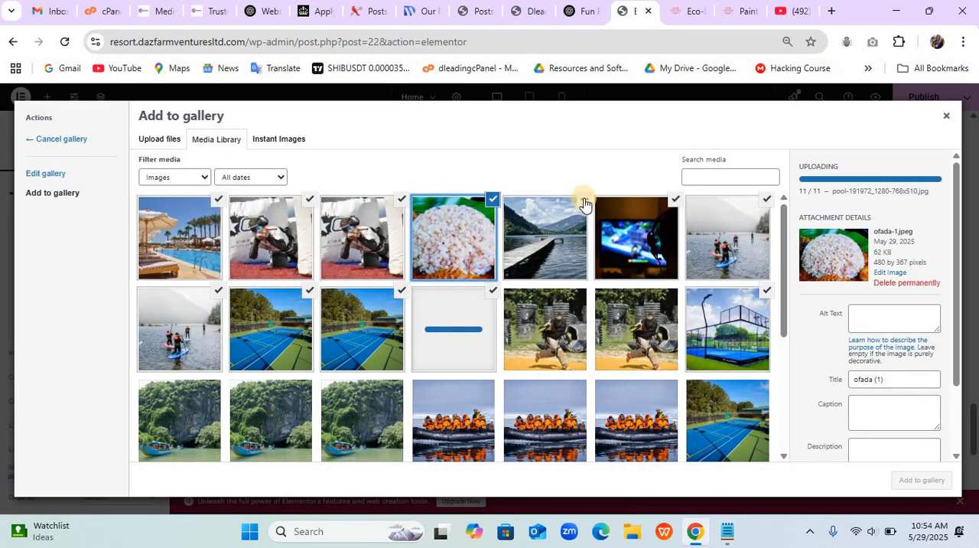
pyautogui.click(584, 200)
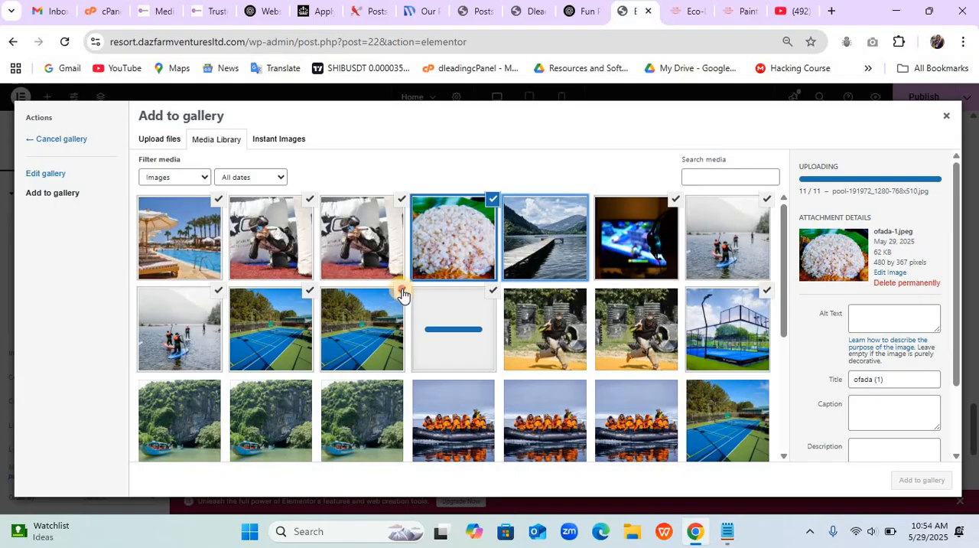
pyautogui.click(308, 291)
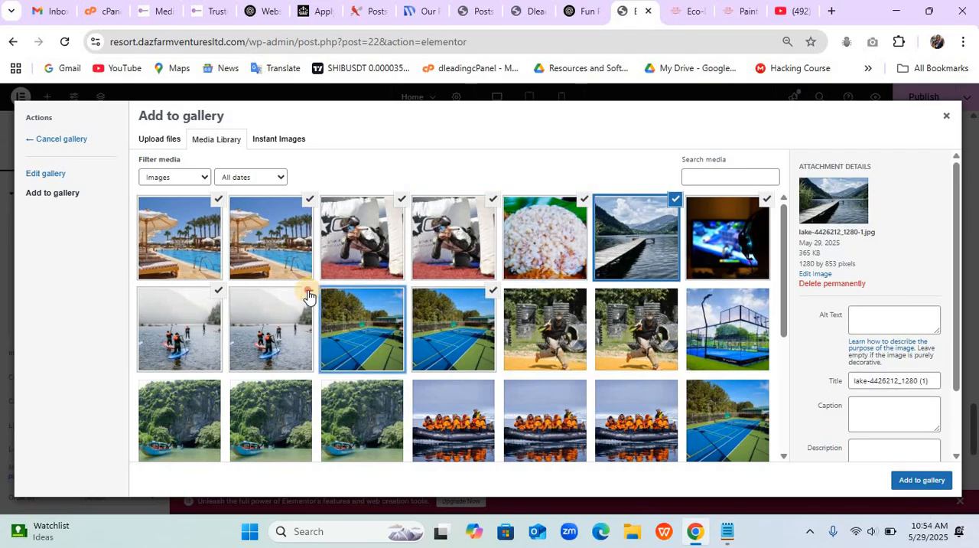
pyautogui.click(220, 294)
pyautogui.click(491, 298)
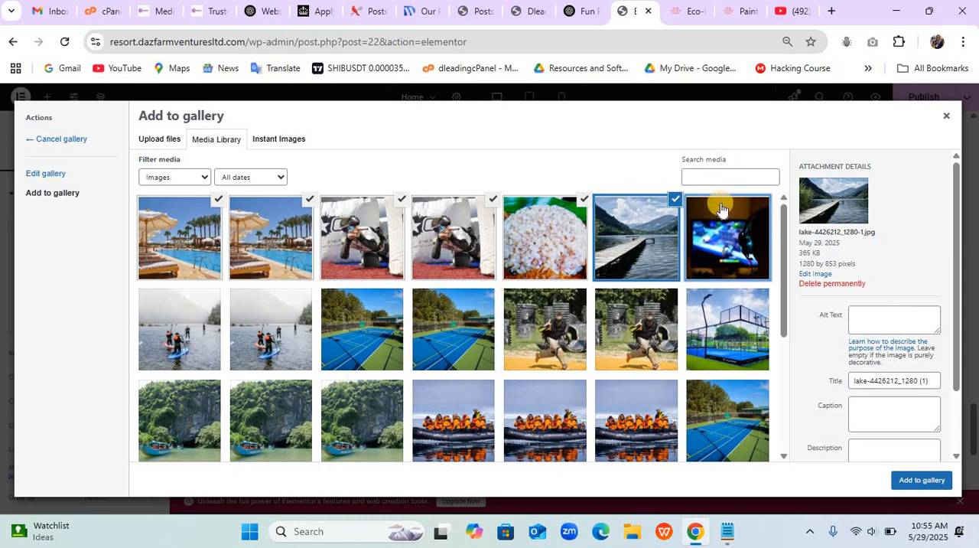
pyautogui.click(587, 209)
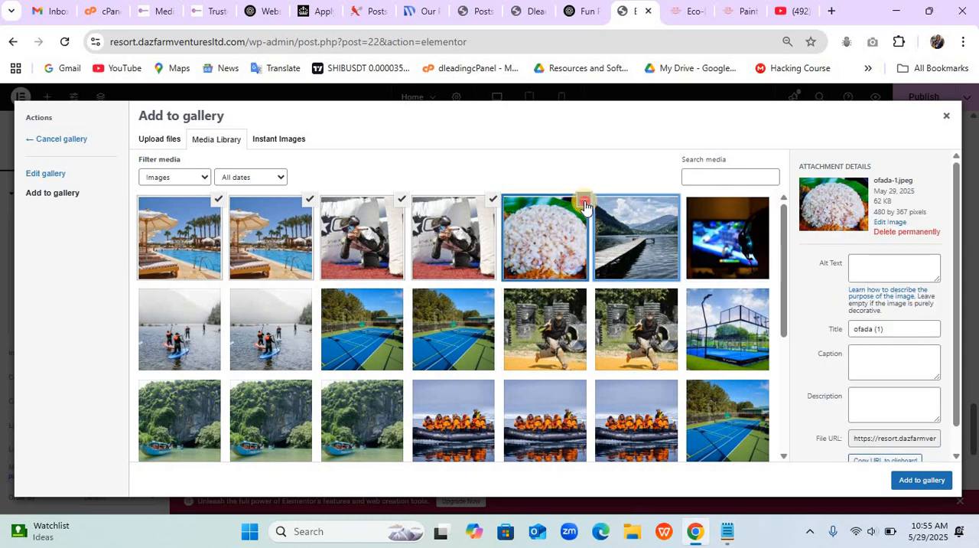
pyautogui.click(586, 202)
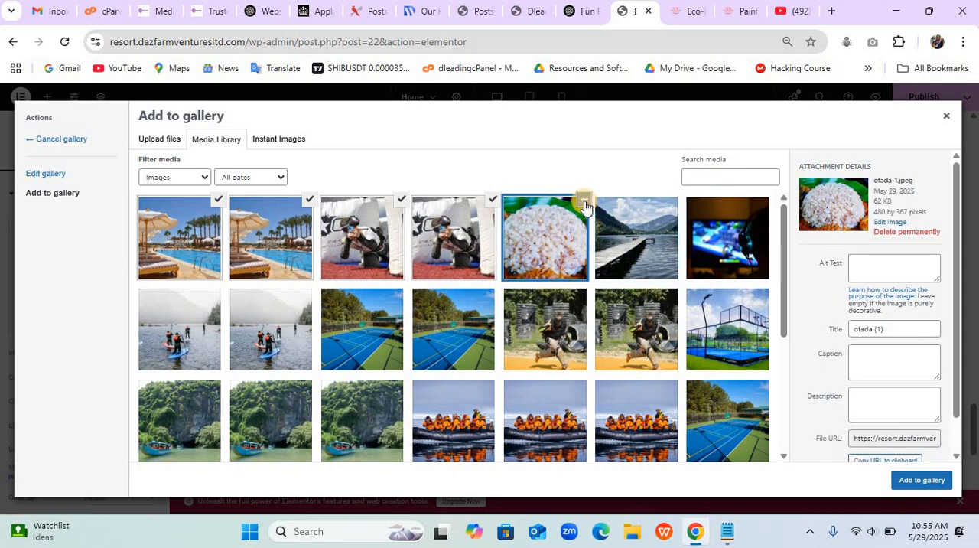
pyautogui.click(493, 204)
pyautogui.click(309, 200)
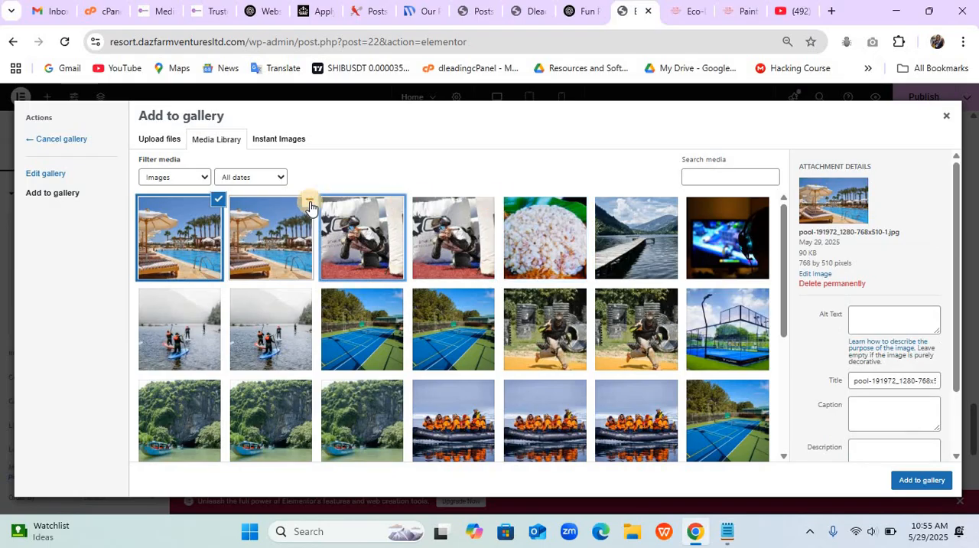
pyautogui.click(219, 202)
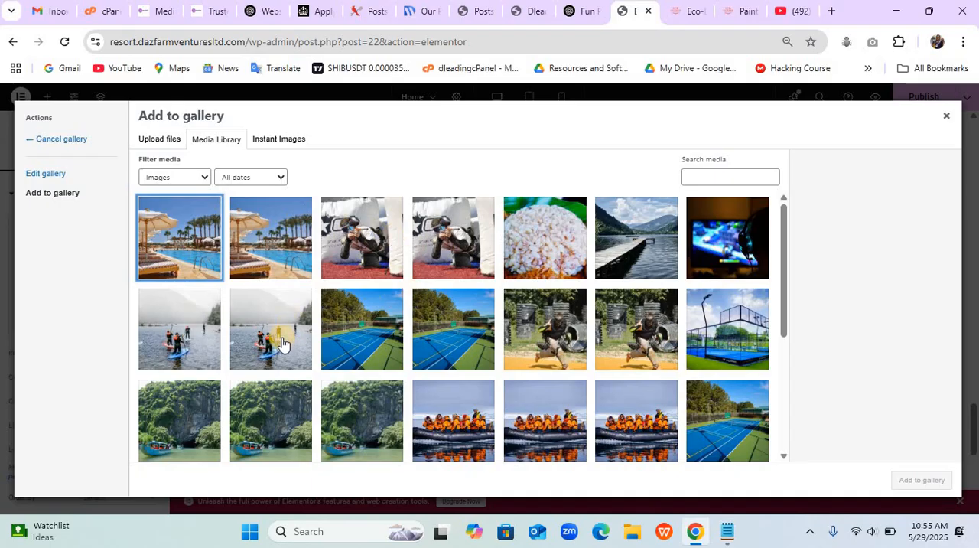
# - Select the 1024x682 asphalt-tennis-court image and the full-size cqz1boxidya paddleboarding photo, leaving their smaller versions unselected
pyautogui.click(453, 341)
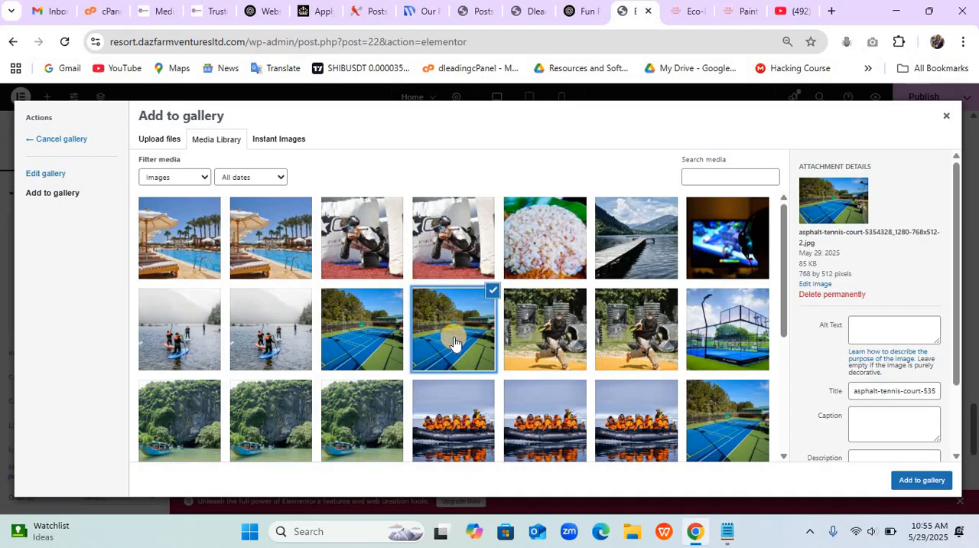
pyautogui.click(372, 334)
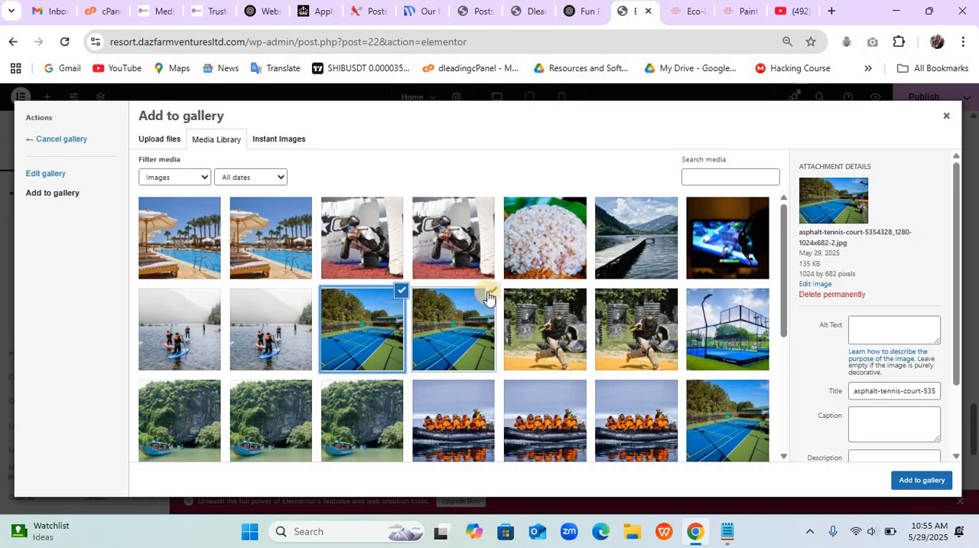
pyautogui.click(270, 328)
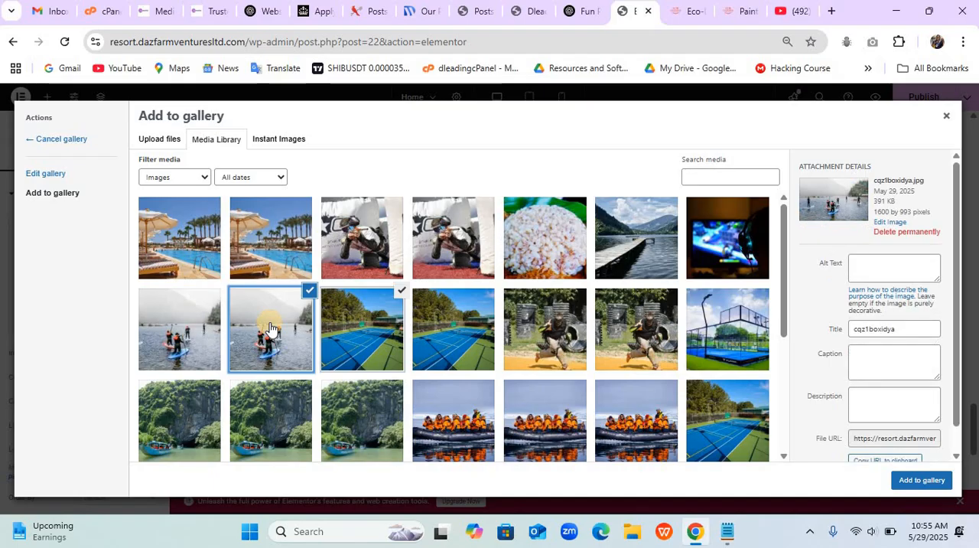
pyautogui.click(170, 328)
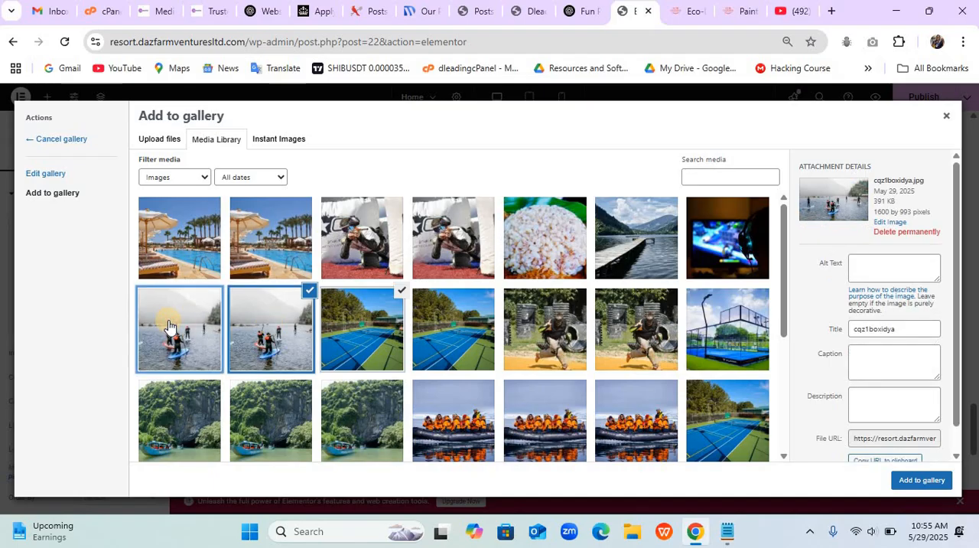
pyautogui.click(218, 292)
# - Add the fortnite-4129124_1280, lake-4426212_1280 and ofada images to the media library selection
pyautogui.click(710, 242)
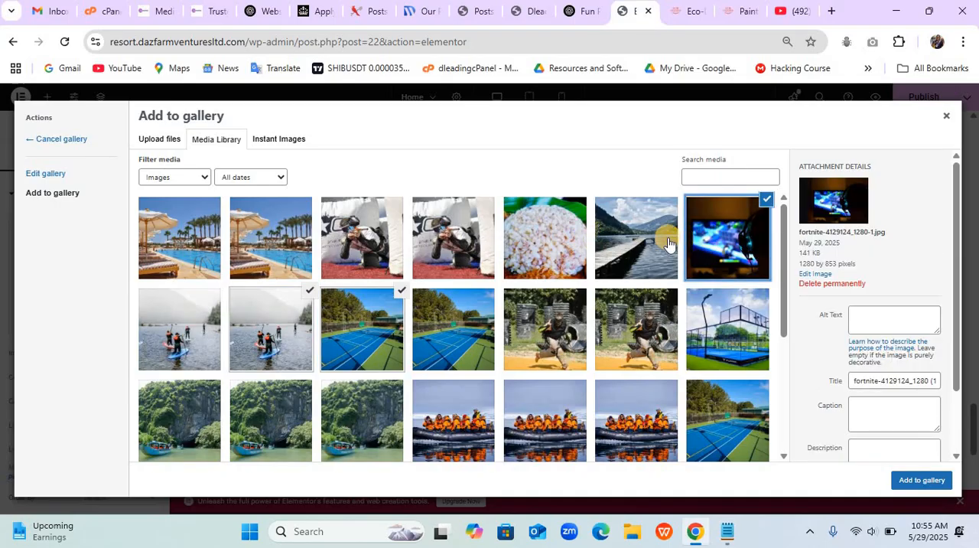
pyautogui.click(662, 213)
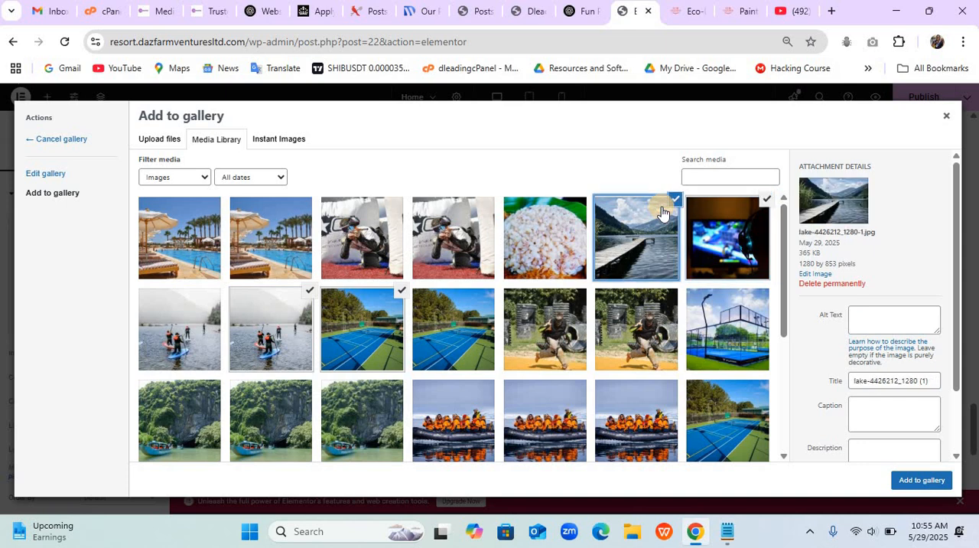
pyautogui.click(561, 216)
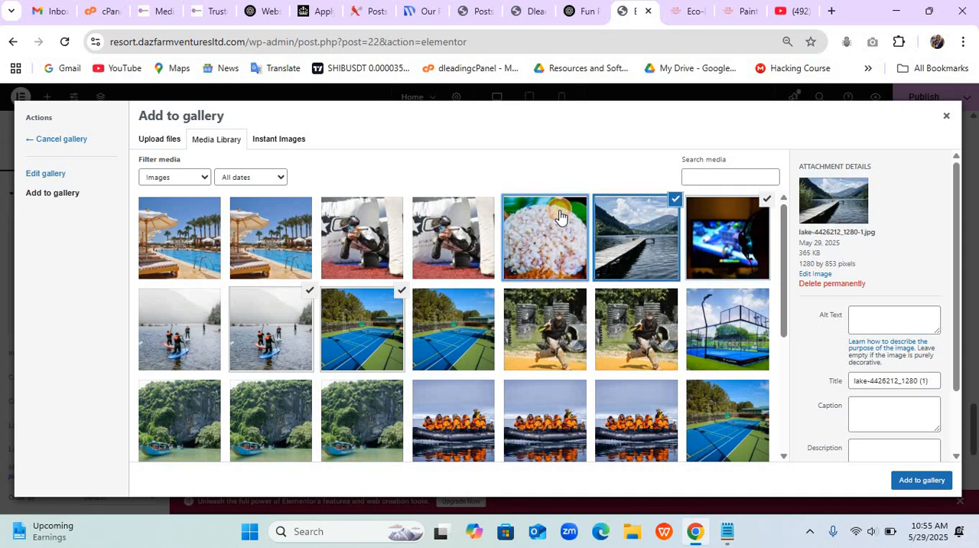
# - Add the 768x514 paintball image and the 768x510 pool image to the selection, leaving their 300-pixel-wide versions unselected
pyautogui.click(462, 226)
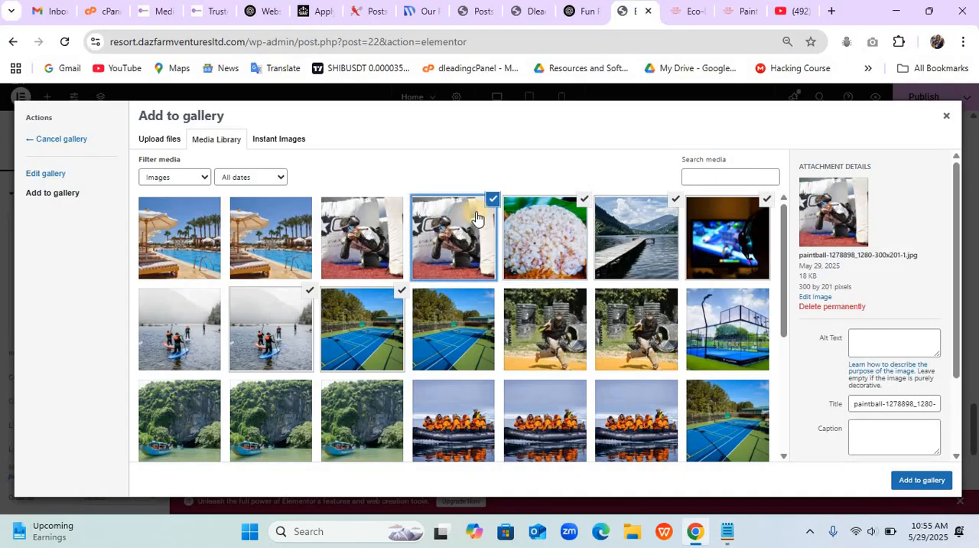
pyautogui.click(492, 203)
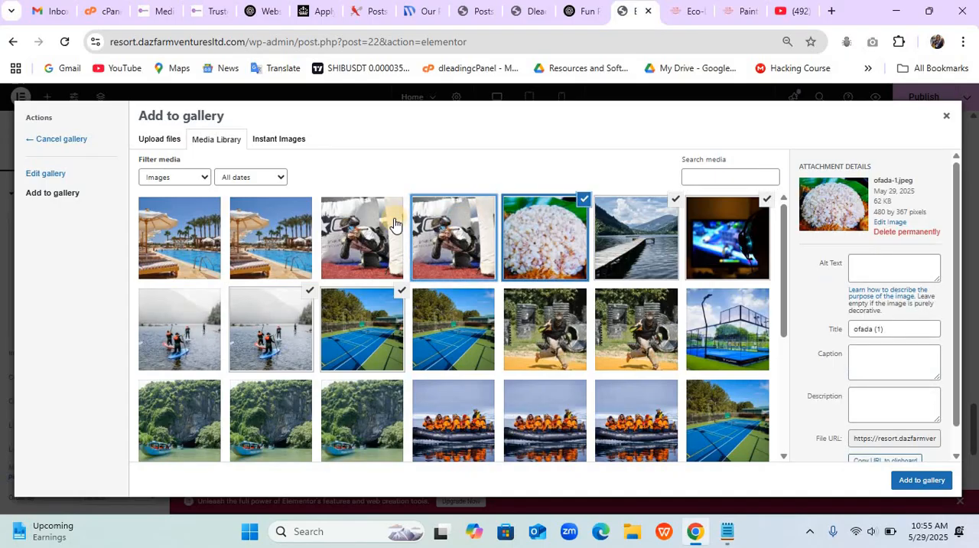
pyautogui.click(394, 224)
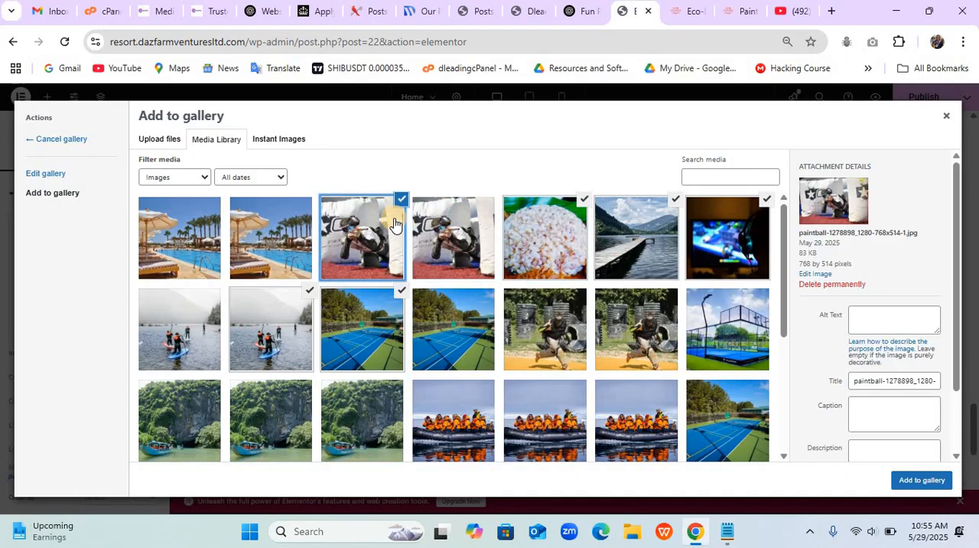
pyautogui.click(266, 232)
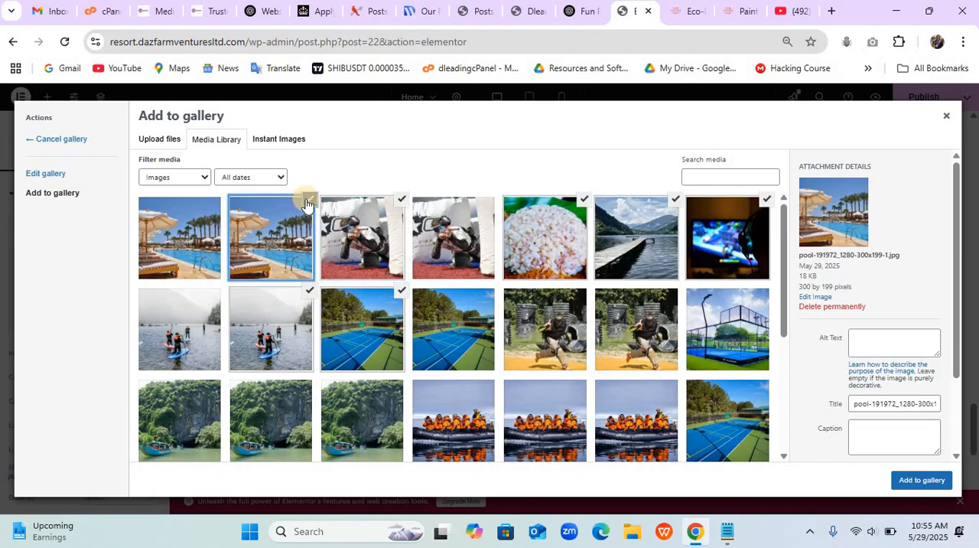
pyautogui.click(308, 201)
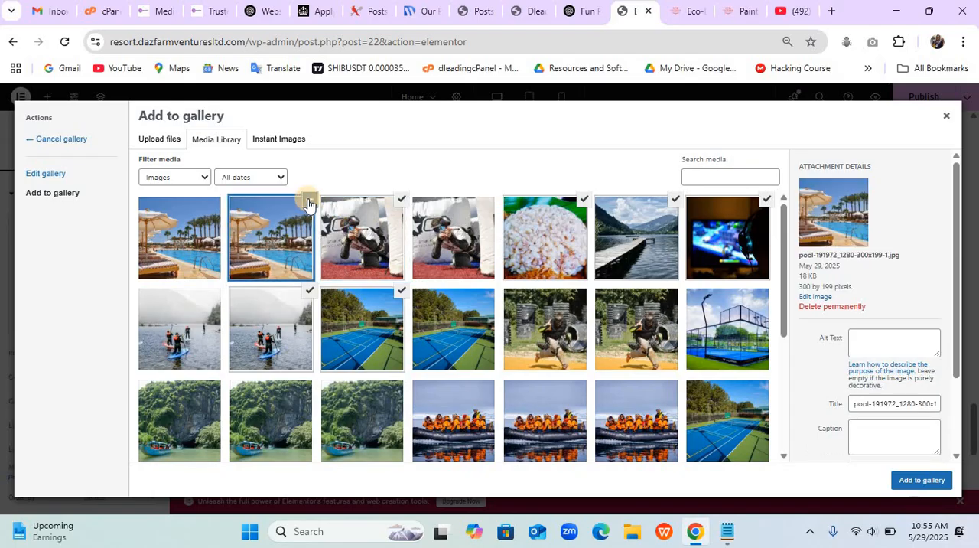
pyautogui.click(194, 234)
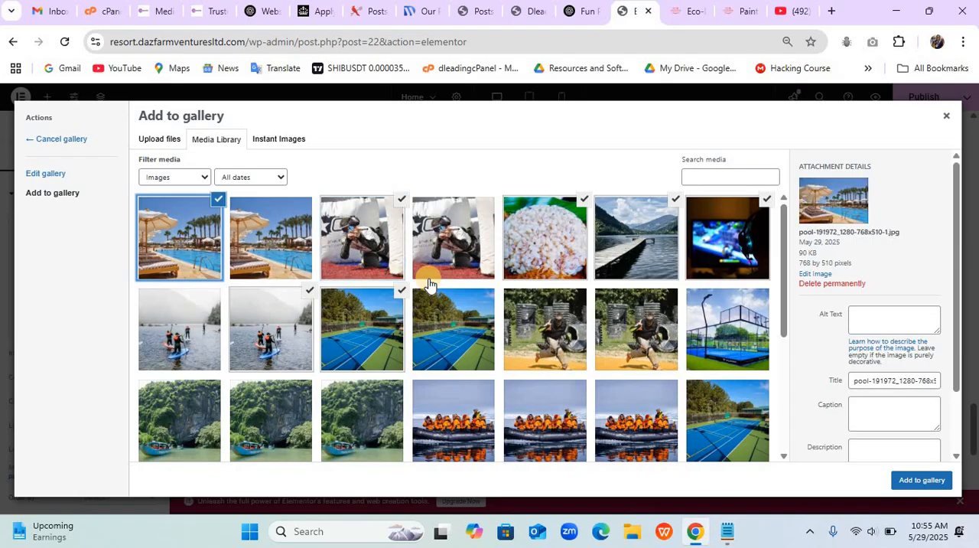
# - Add the selected images to the gallery and insert it into the Basic Gallery widget
pyautogui.click(913, 483)
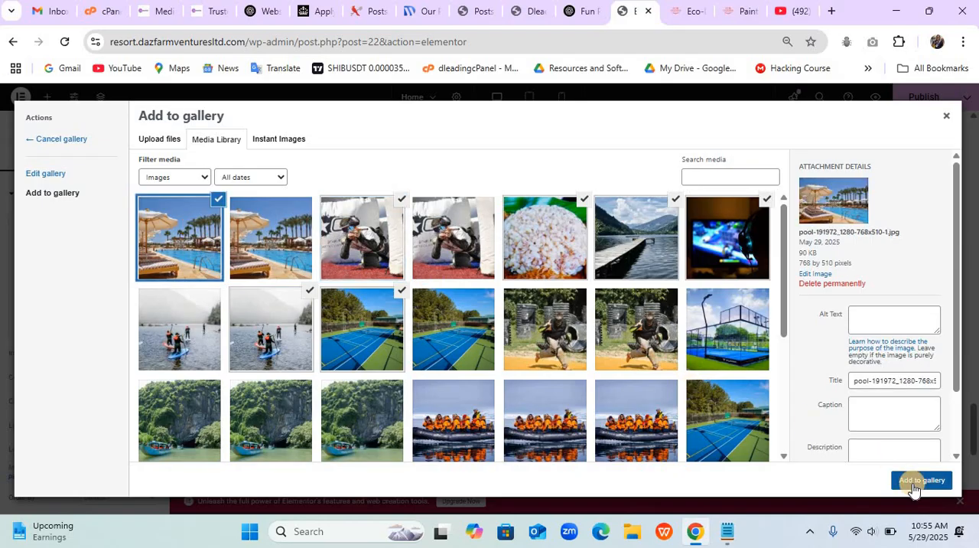
pyautogui.click(914, 483)
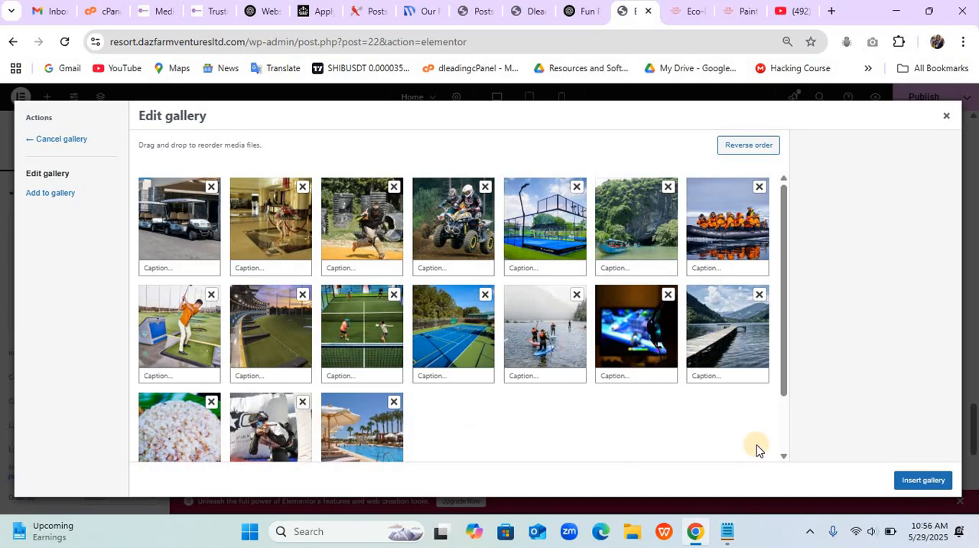
pyautogui.click(922, 484)
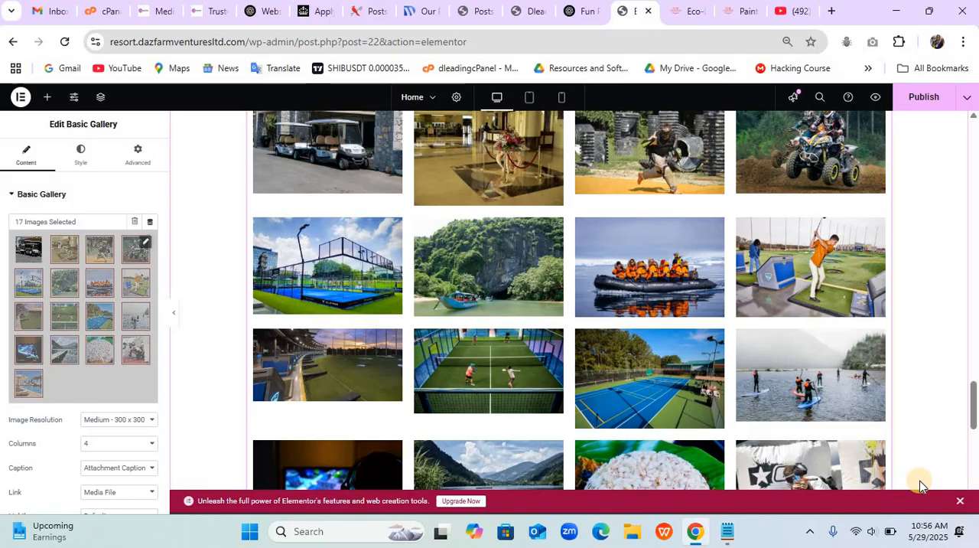
# - Remove the ofada rice photo from the "Experience the Magic" gallery and publish the updated homepage
pyautogui.scroll(-3, 920, 485)
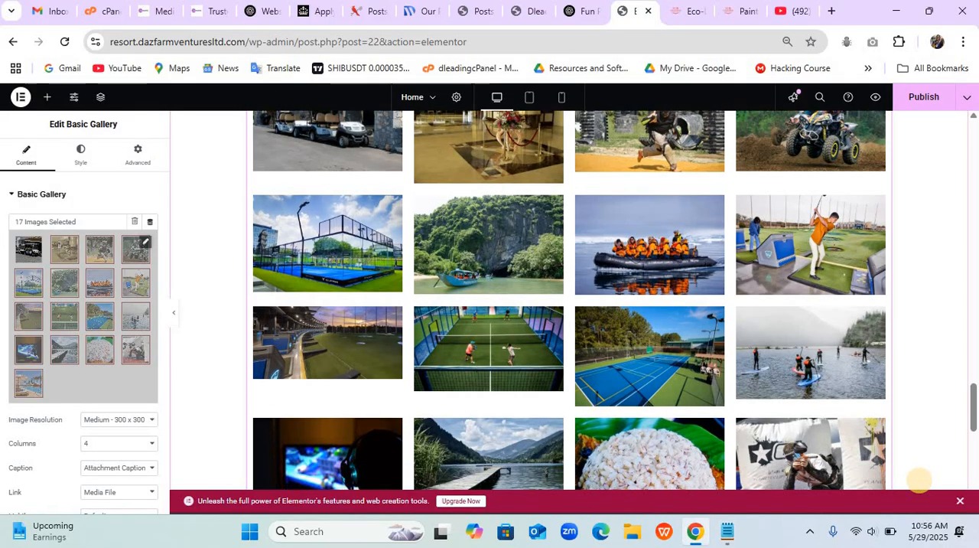
pyautogui.scroll(5, 921, 480)
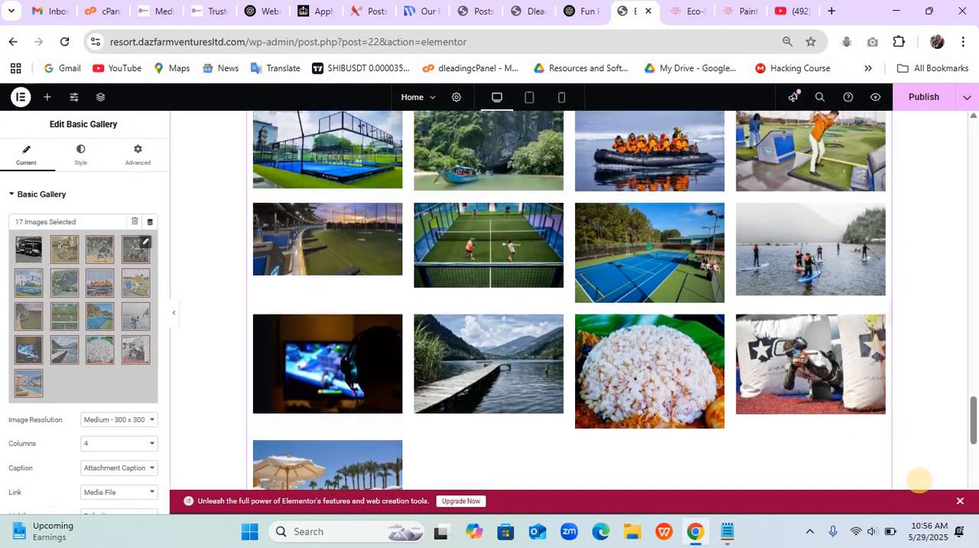
pyautogui.scroll(-4, 921, 479)
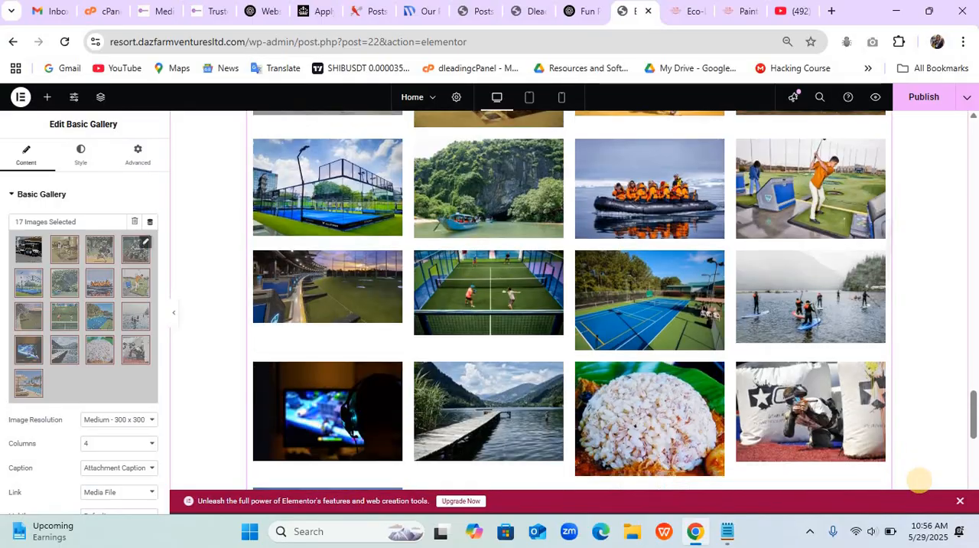
pyautogui.scroll(1, 920, 480)
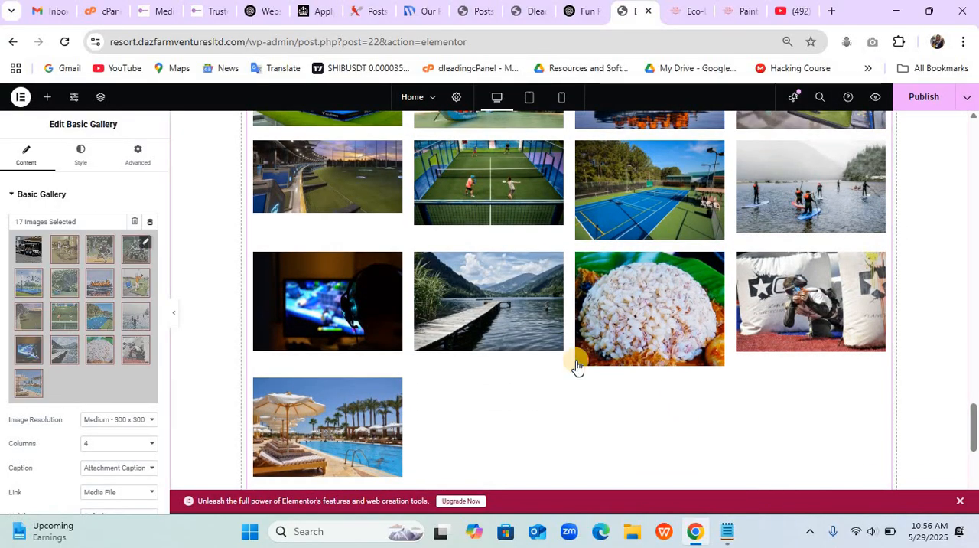
pyautogui.click(144, 244)
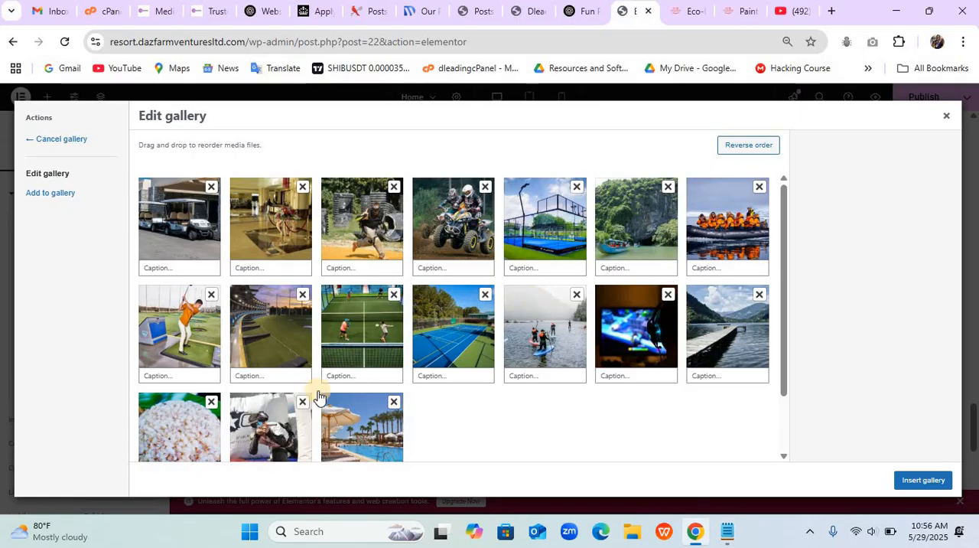
pyautogui.click(211, 402)
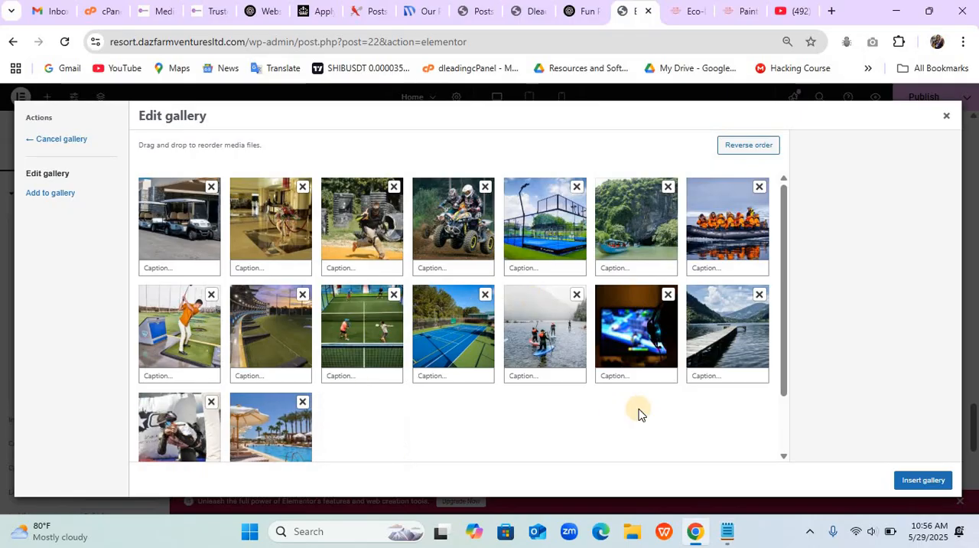
pyautogui.click(923, 480)
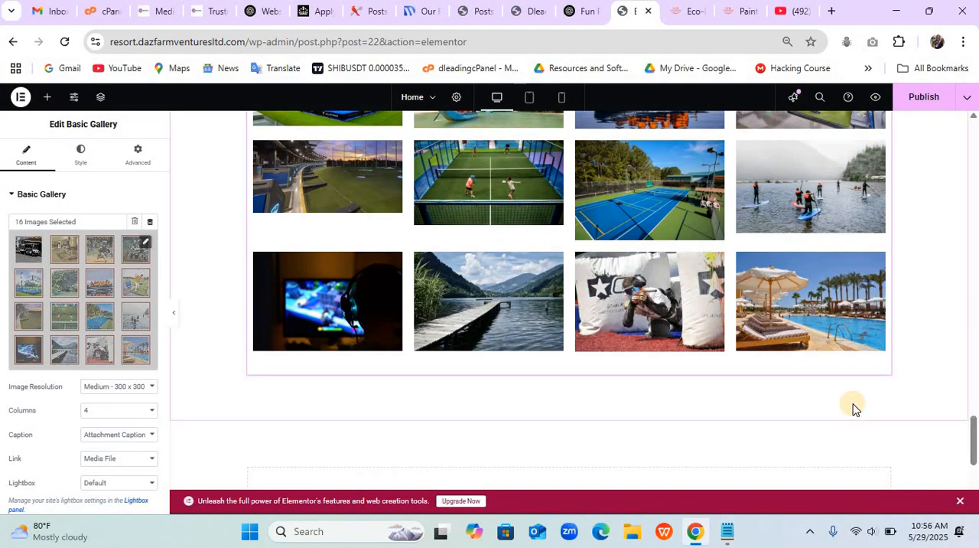
pyautogui.scroll(6, 855, 409)
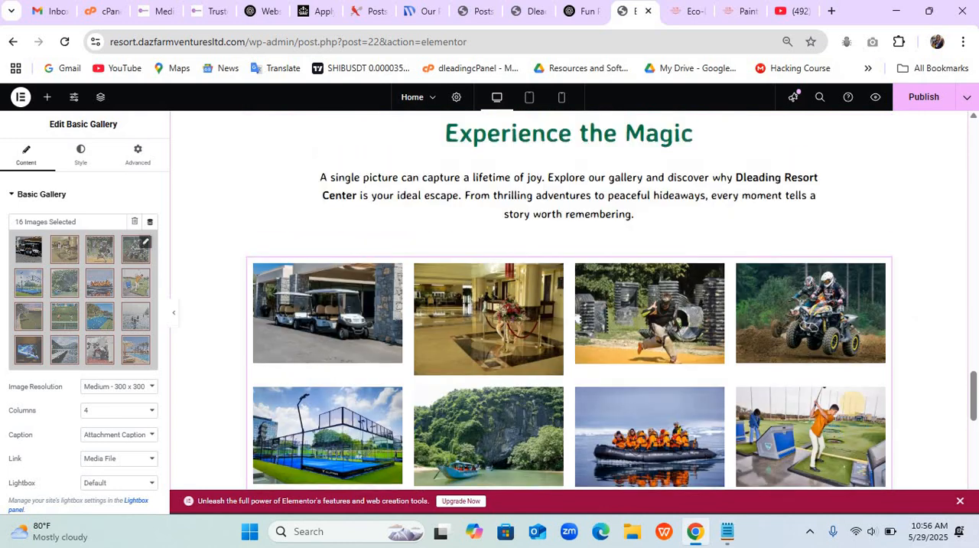
pyautogui.scroll(3, 853, 403)
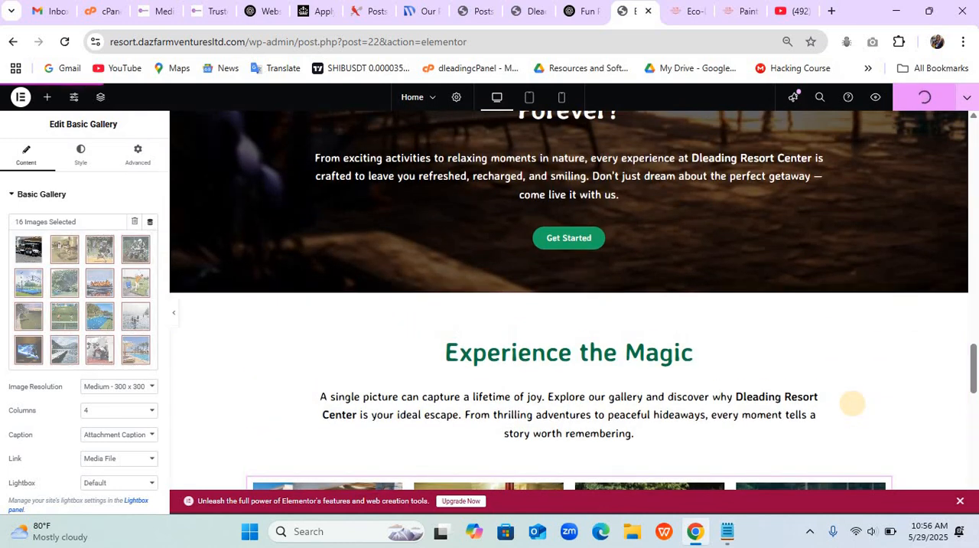
# - Review the homepage sections in the editor, from the activity cards such as PaintBall and Top Golf up to the hero slides
pyautogui.scroll(10, 853, 402)
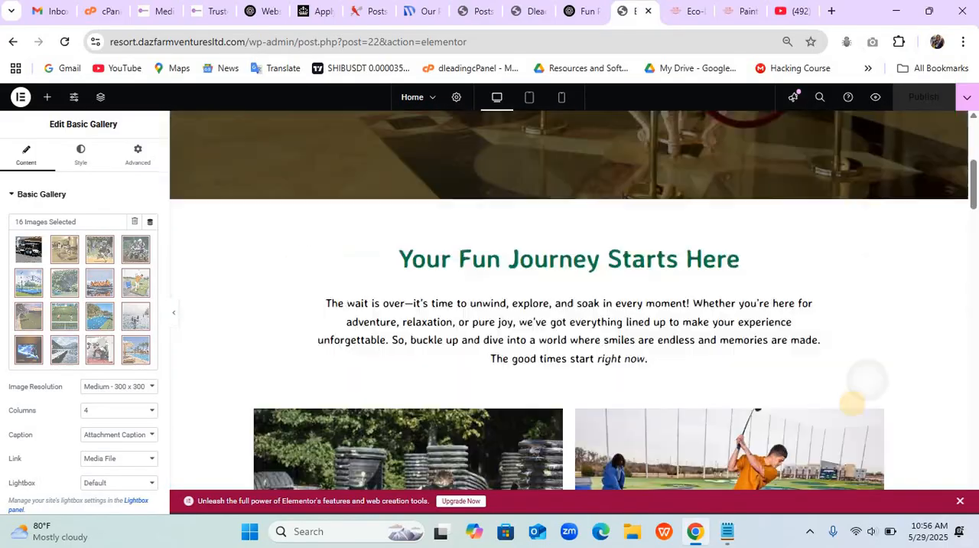
pyautogui.scroll(5, 852, 402)
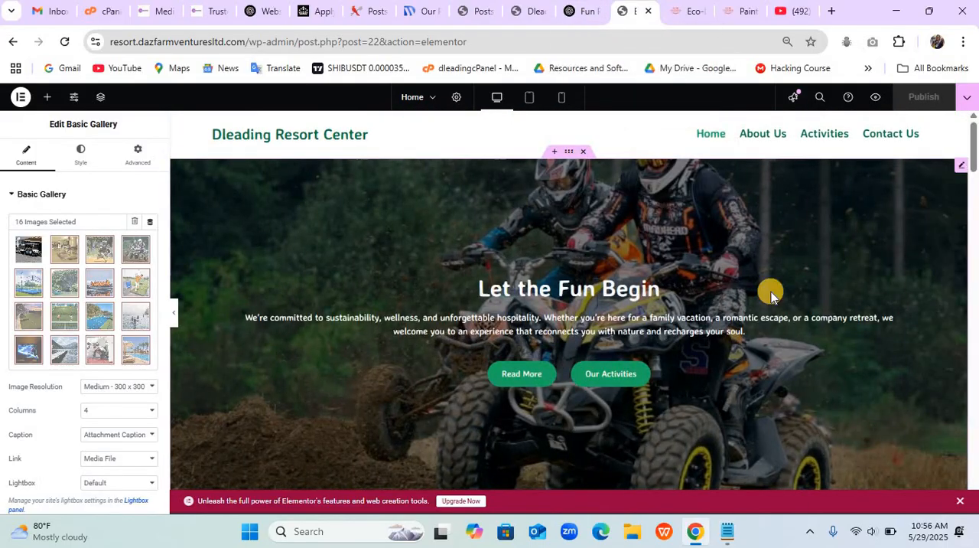
pyautogui.scroll(-10, 771, 294)
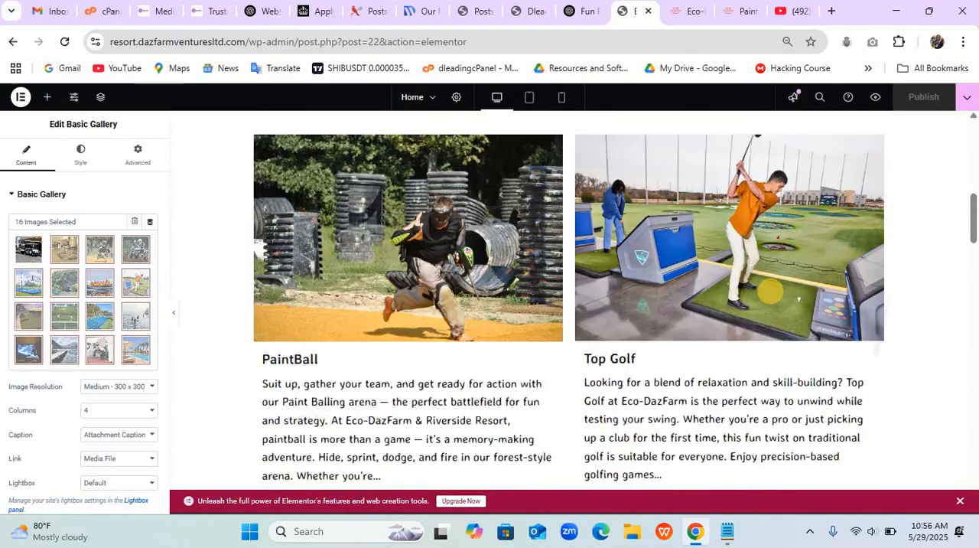
pyautogui.scroll(3, 771, 291)
pyautogui.scroll(-4, 772, 291)
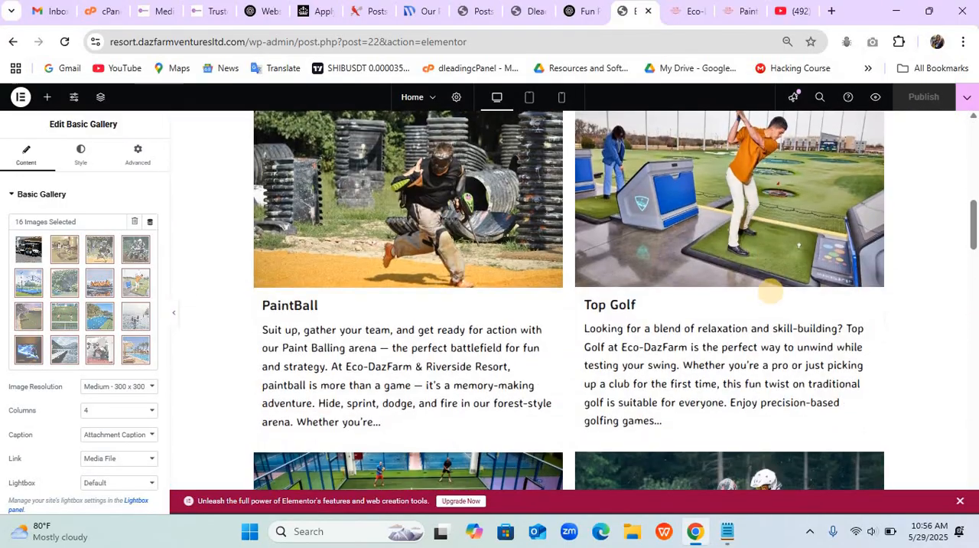
pyautogui.scroll(1, 771, 290)
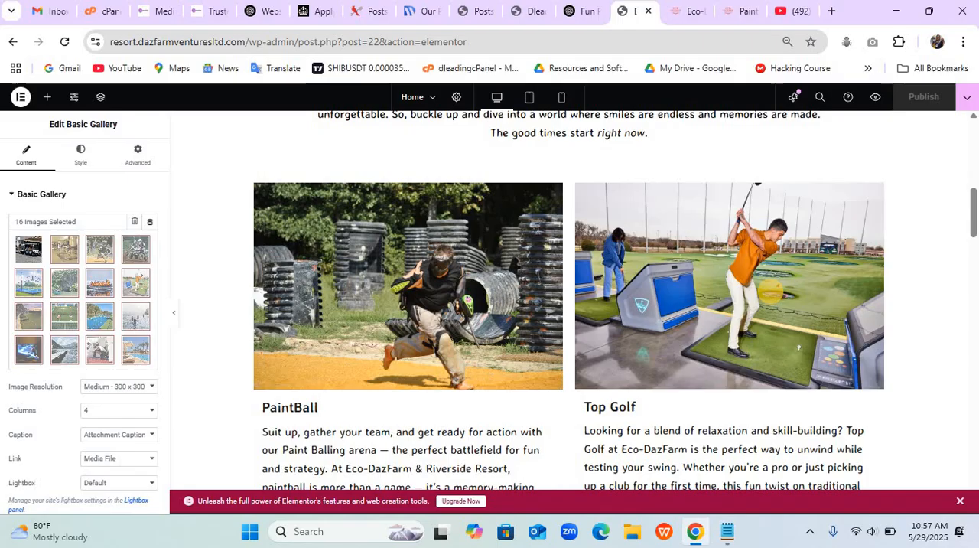
pyautogui.scroll(-3, 770, 289)
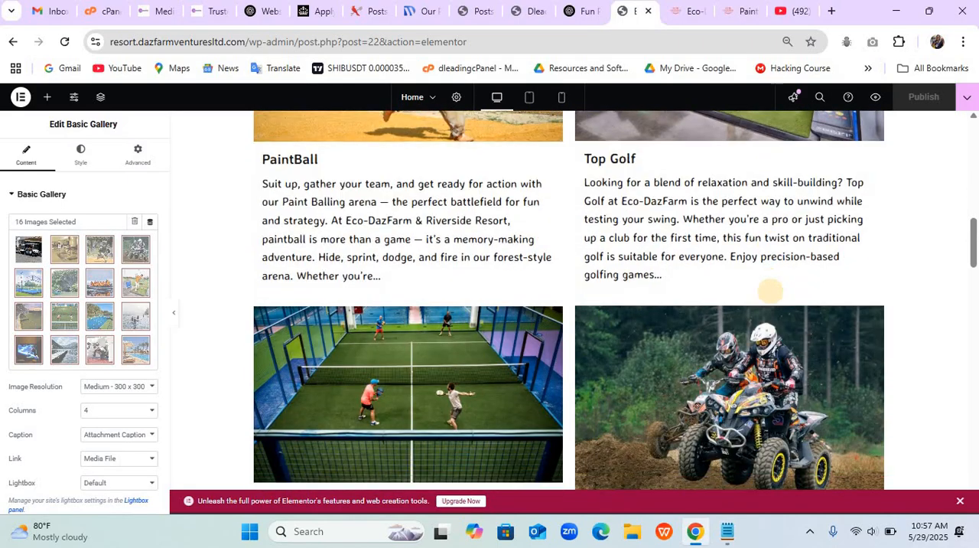
pyautogui.scroll(4, 770, 289)
pyautogui.scroll(7, 770, 289)
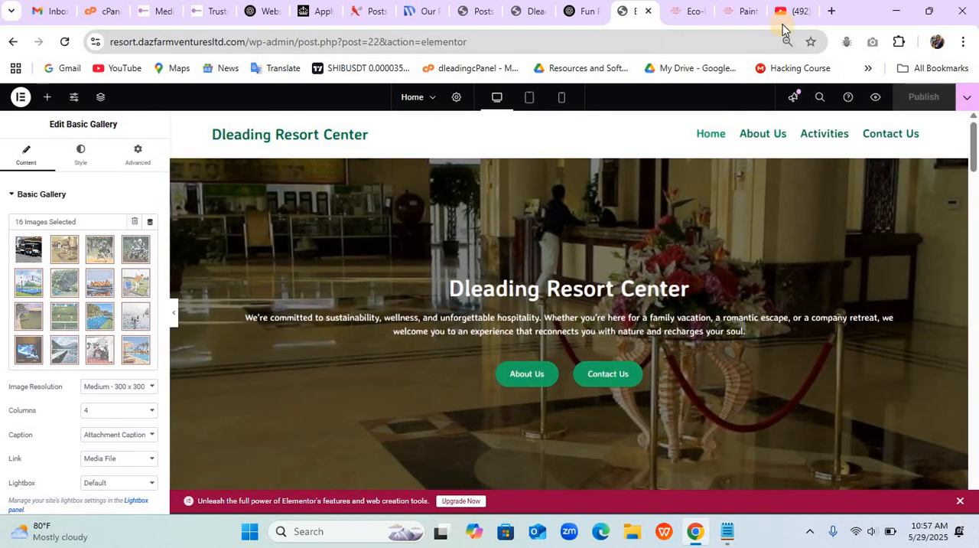
# - Switch to the live Dleading Resort Center homepage and reload it to check the published gallery
pyautogui.click(533, 10)
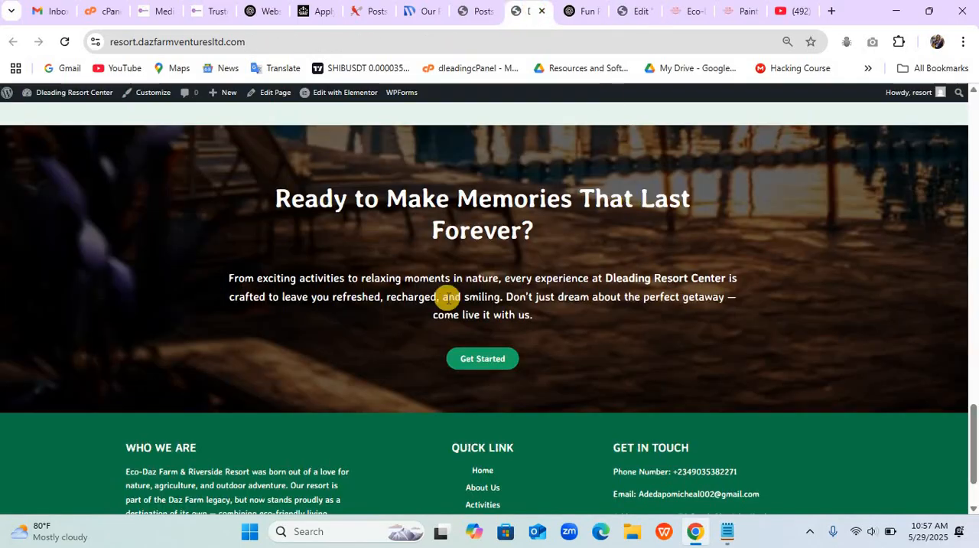
pyautogui.click(64, 42)
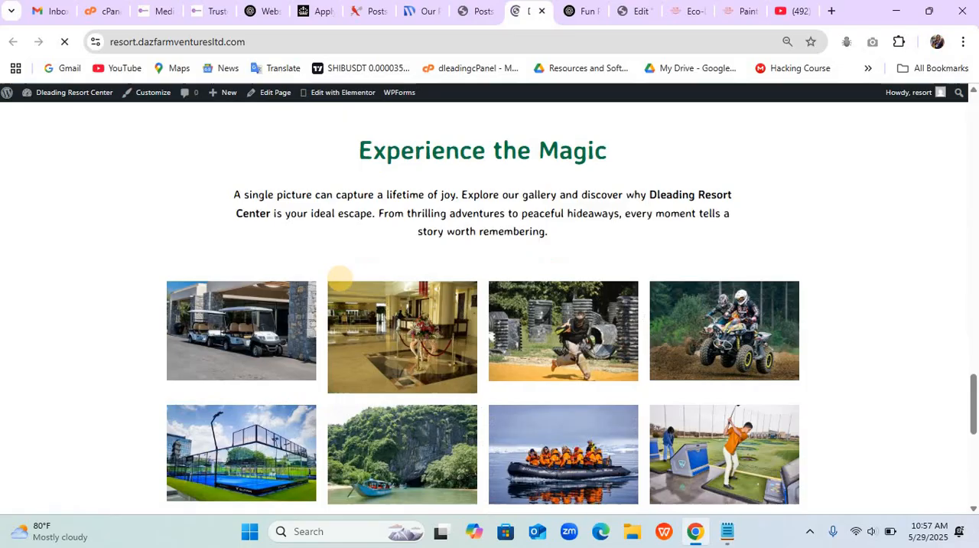
# - Look over the published gallery and hero slides on the live homepage, and return to the Elementor editor
pyautogui.scroll(15, 341, 278)
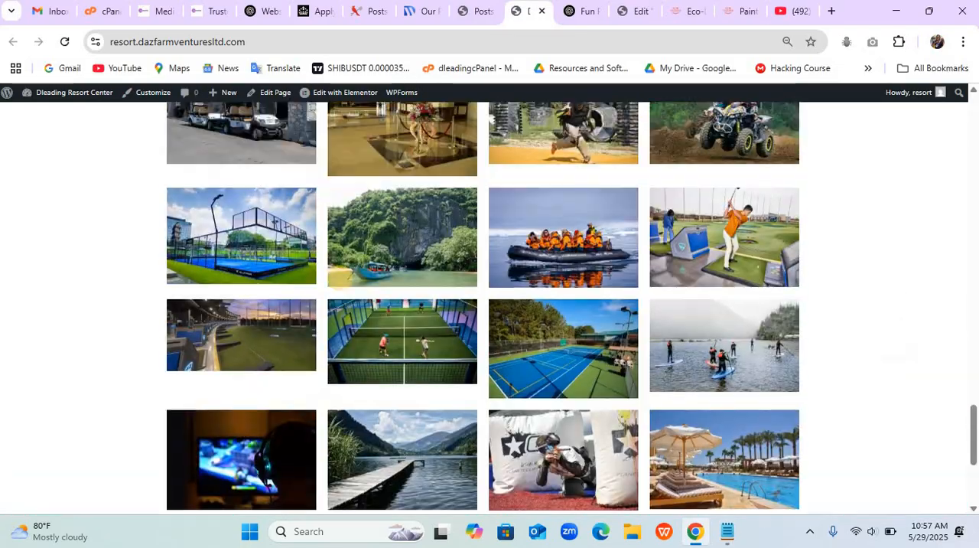
pyautogui.scroll(5, 340, 278)
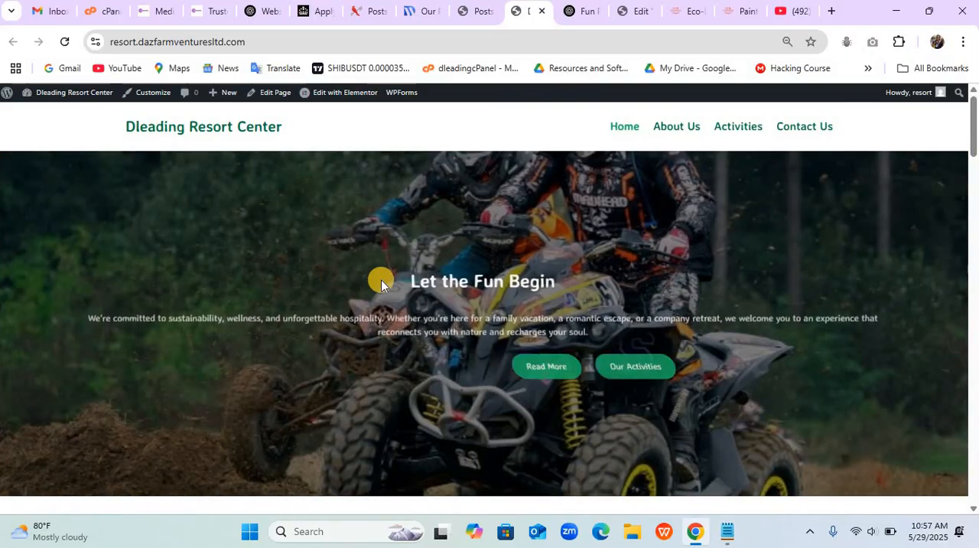
pyautogui.click(638, 15)
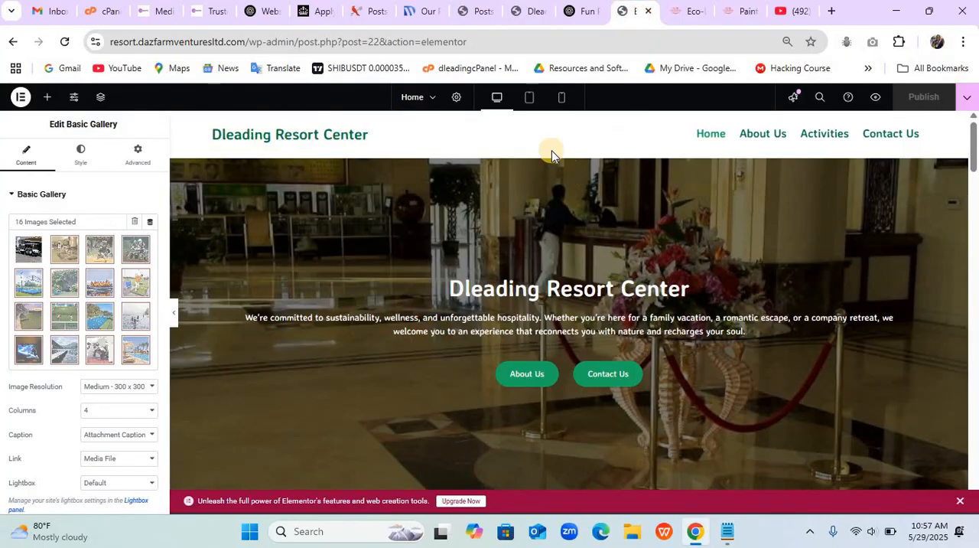
# - Switch the homepage preview to mobile and examine every section's layout from the hero slider to the footer
pyautogui.click(560, 101)
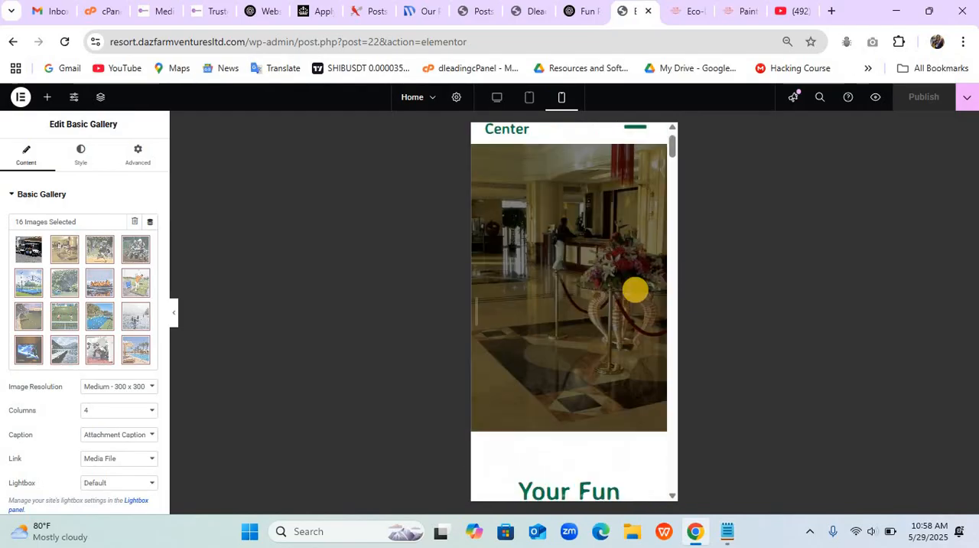
pyautogui.scroll(1, 635, 290)
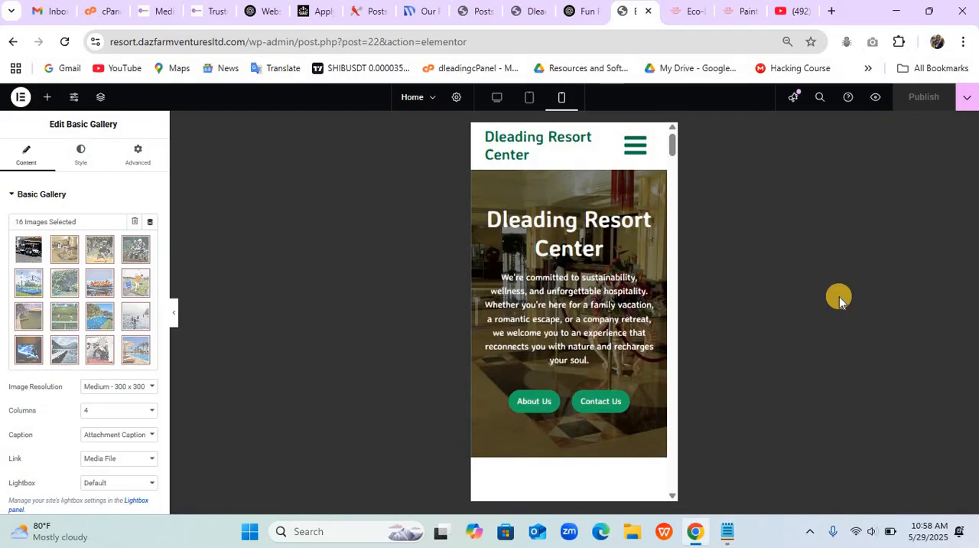
pyautogui.press('Down')
pyautogui.press('Down')
pyautogui.press('Down')
pyautogui.press('Down')
pyautogui.press('Down')
pyautogui.press('Down')
pyautogui.press('Down')
pyautogui.press('Down')
pyautogui.press('Down')
pyautogui.press('Down')
pyautogui.press('Down')
pyautogui.press('Down')
pyautogui.press('Down')
pyautogui.press('Down')
pyautogui.press('Down')
pyautogui.press('Down')
pyautogui.press('Down')
pyautogui.press('Down')
pyautogui.press('Down')
pyautogui.press('Down')
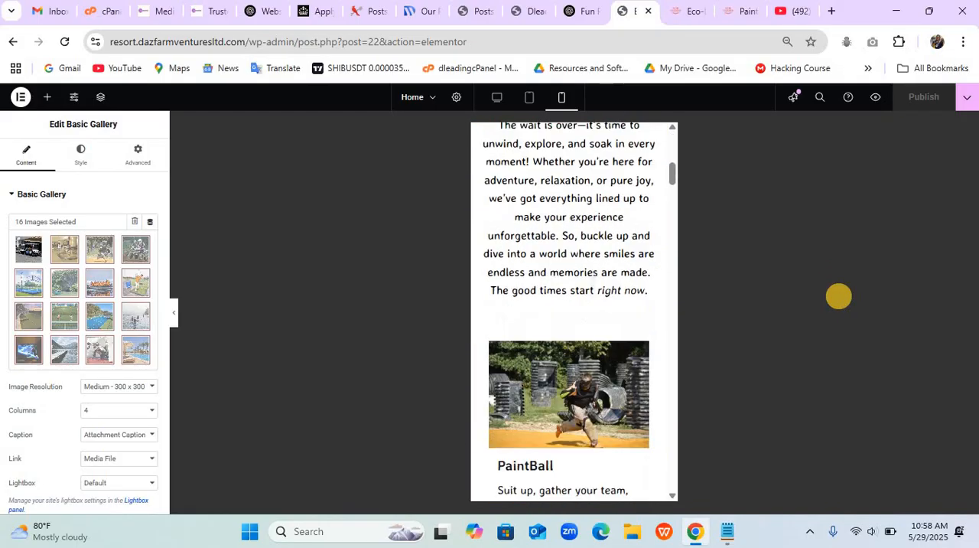
pyautogui.press('Down')
pyautogui.press('Down')
pyautogui.press('Down')
pyautogui.press('Down')
pyautogui.press('Down')
pyautogui.press('Down')
pyautogui.press('Down')
pyautogui.press('Down')
pyautogui.scroll(-8, 838, 296)
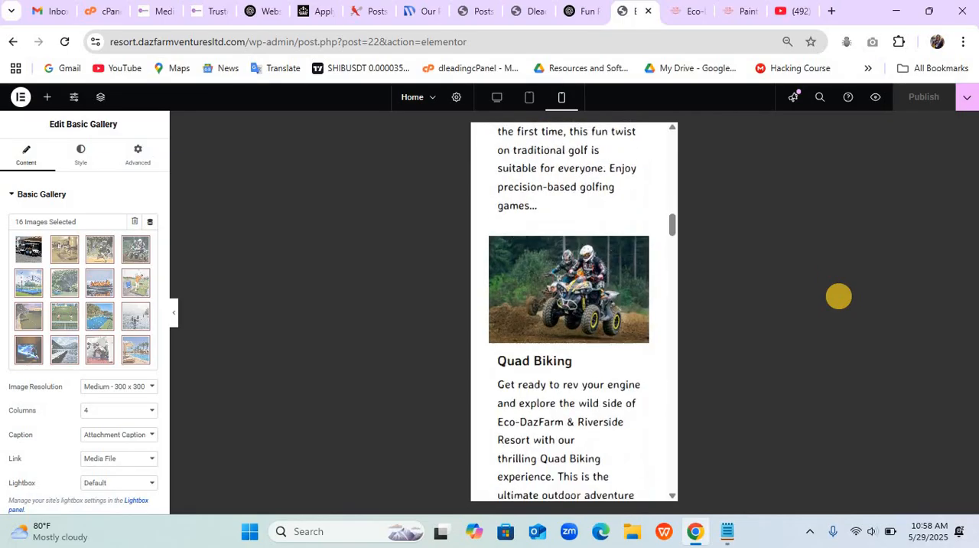
pyautogui.scroll(-10, 839, 296)
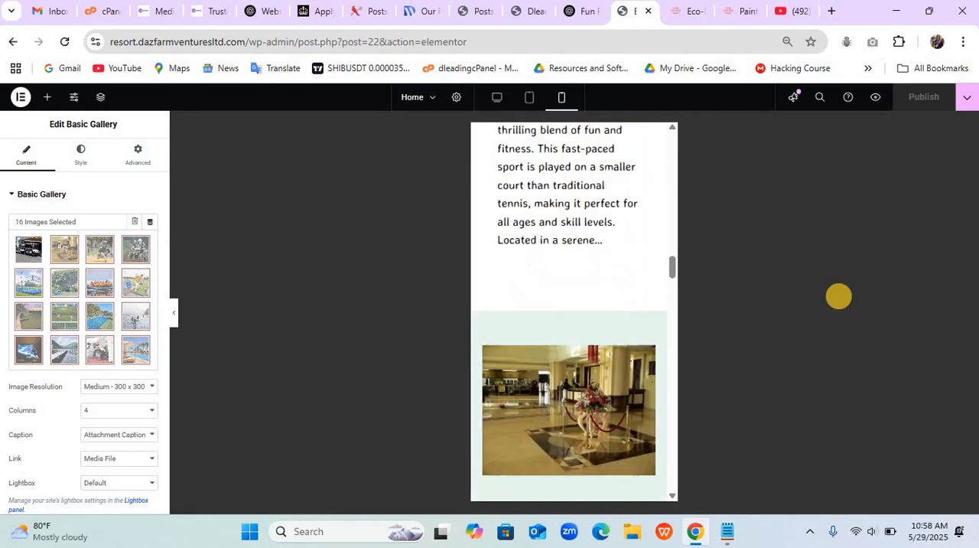
pyautogui.scroll(-10, 839, 297)
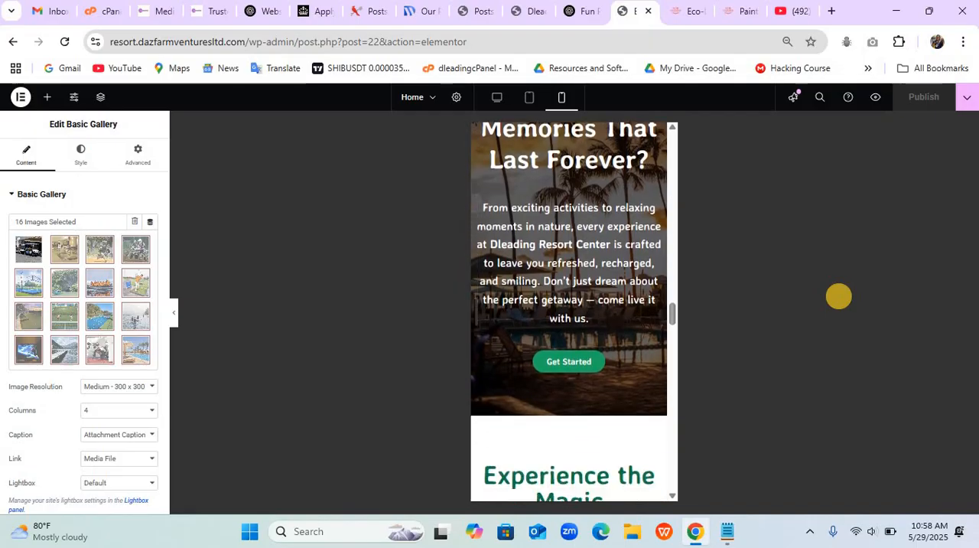
pyautogui.scroll(-15, 838, 297)
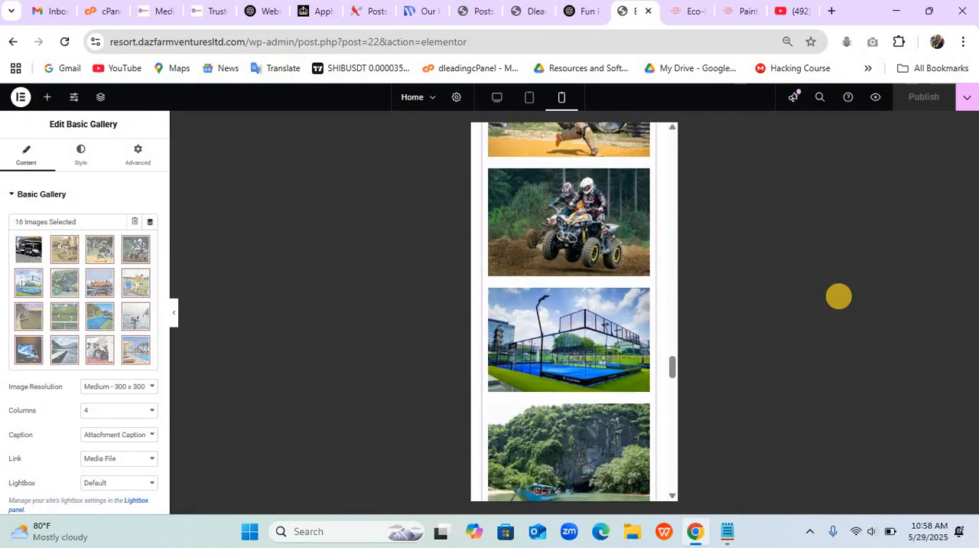
pyautogui.scroll(-5, 839, 296)
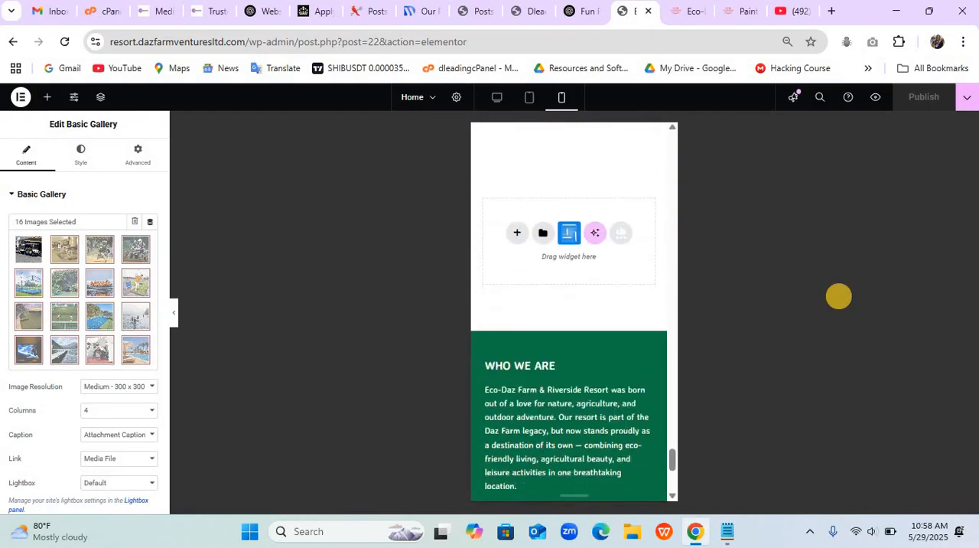
# - Return the preview to desktop and review the homepage sections from the footer back up to the hero slider
pyautogui.click(504, 100)
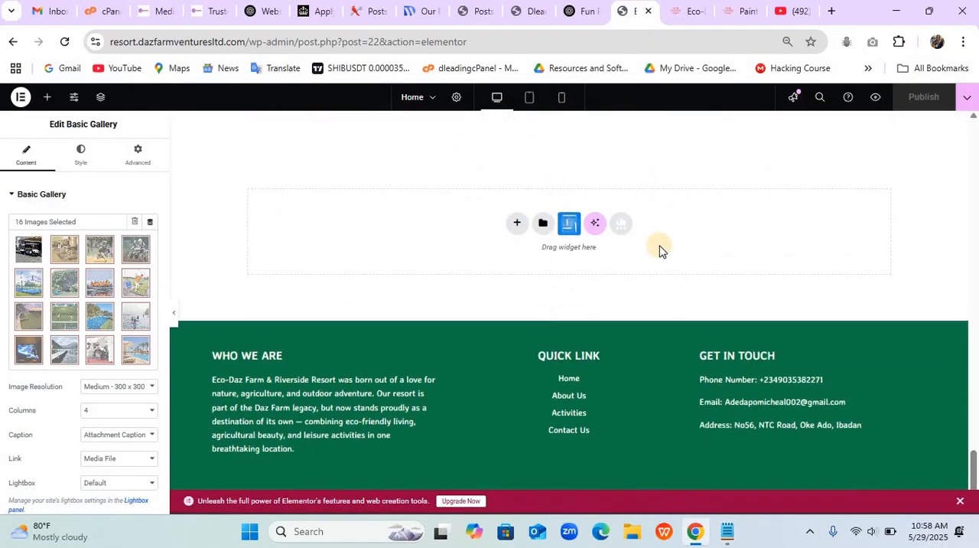
pyautogui.scroll(4, 651, 325)
pyautogui.scroll(20, 651, 325)
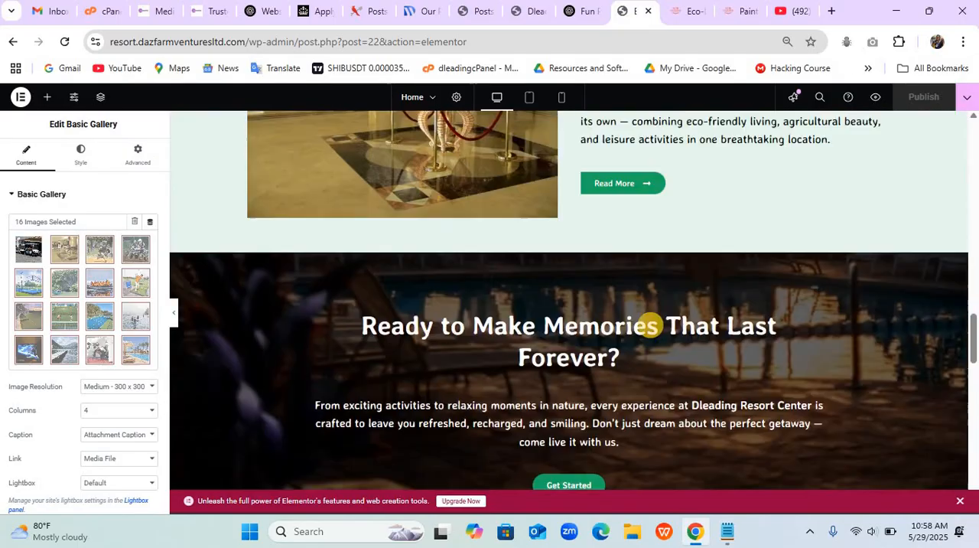
pyautogui.scroll(-1, 650, 325)
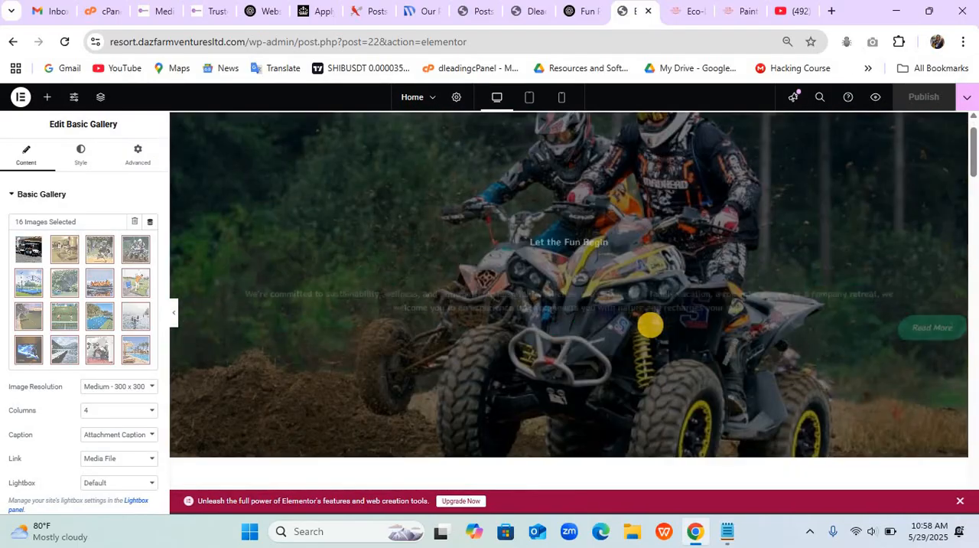
# - Duplicate the "Let the Fun Begin" slide in the hero banner slider and remove the copy
pyautogui.click(956, 127)
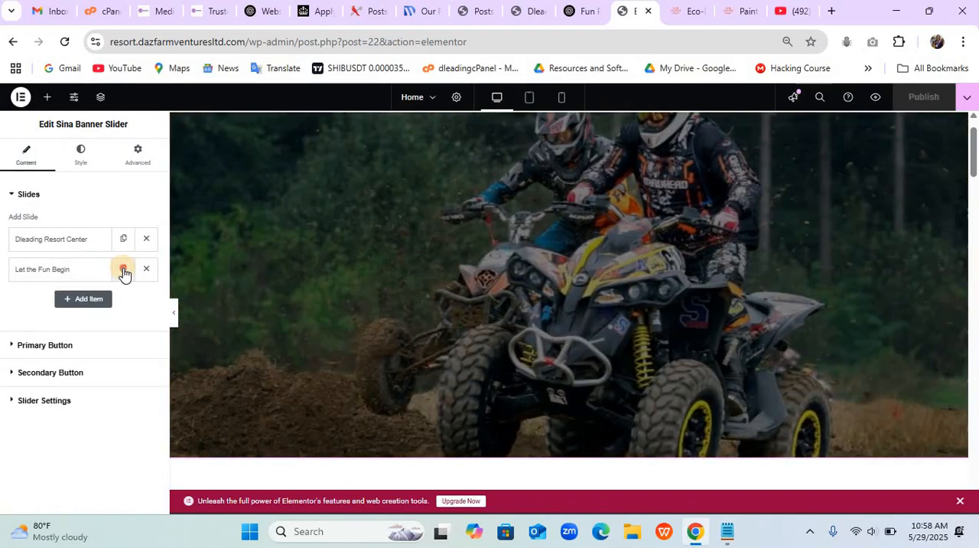
pyautogui.click(123, 270)
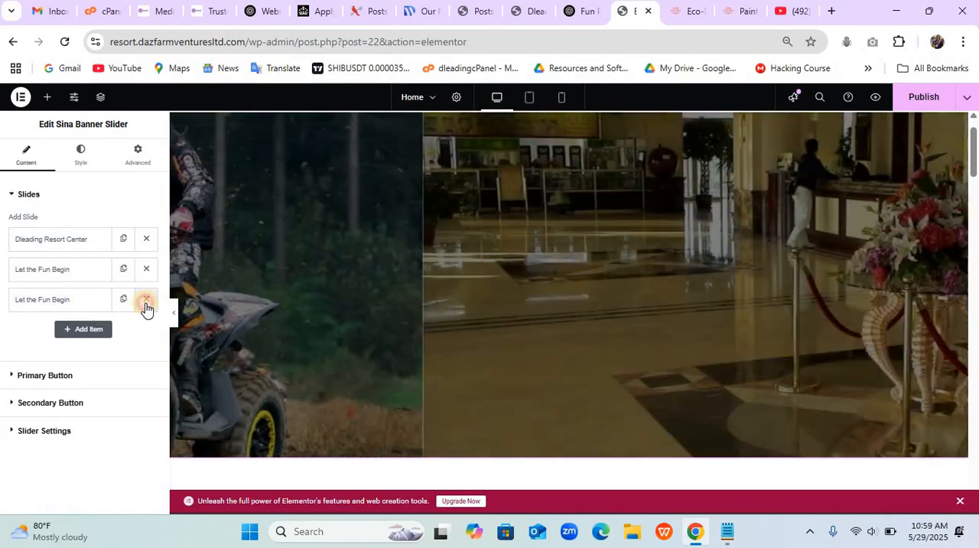
pyautogui.click(147, 301)
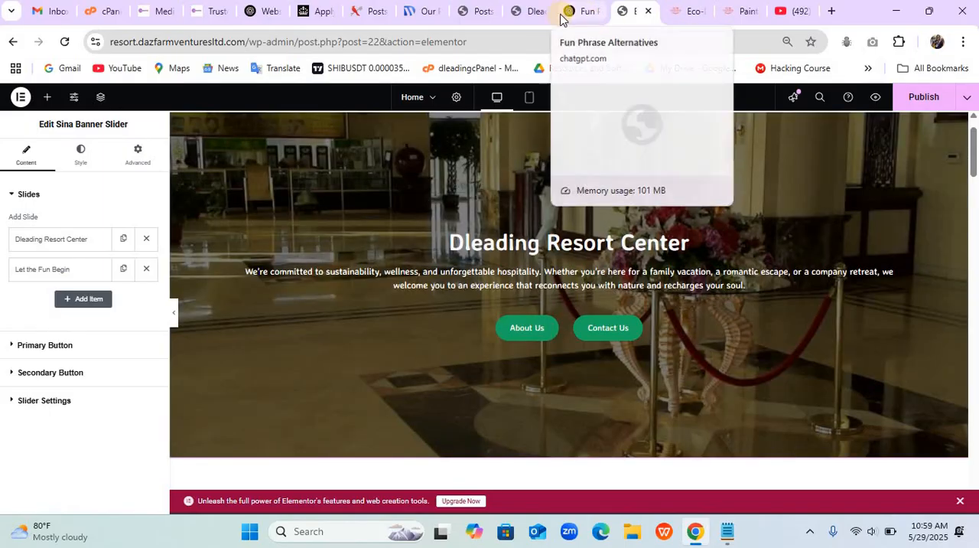
# - Switch to the Eco-Dazfarm and Riverside Resort site and examine its About Us page, from the banner and resort story to Our Farm and the footer
pyautogui.click(535, 12)
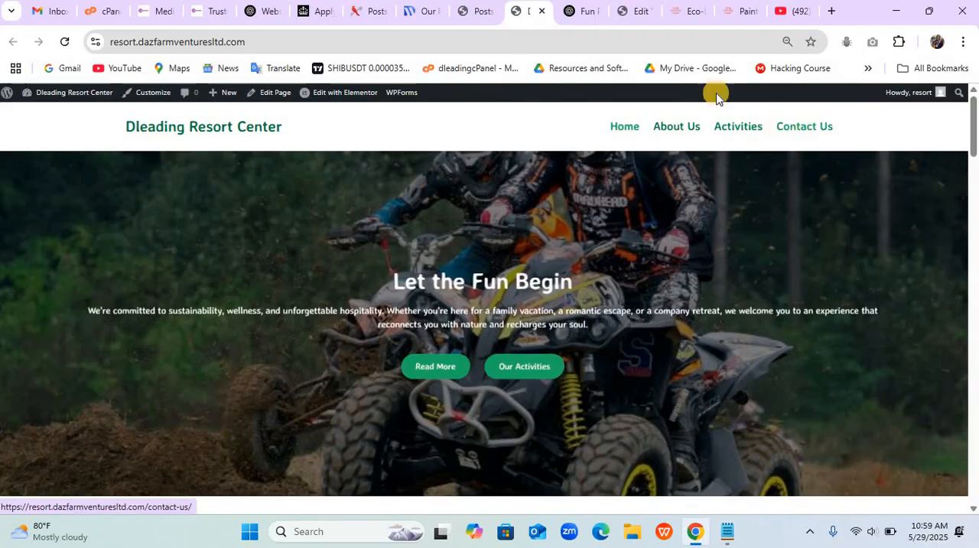
pyautogui.click(725, 15)
pyautogui.click(662, 136)
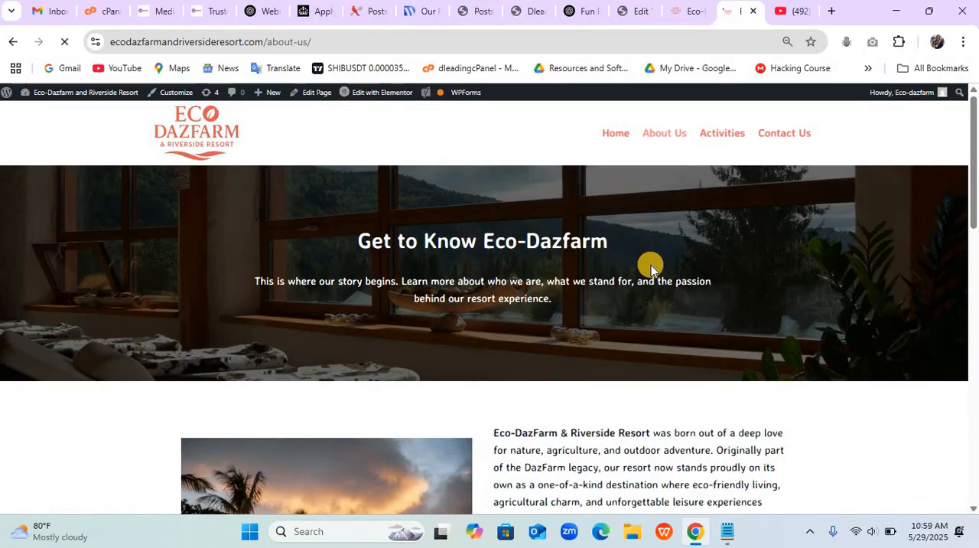
pyautogui.scroll(-6, 650, 266)
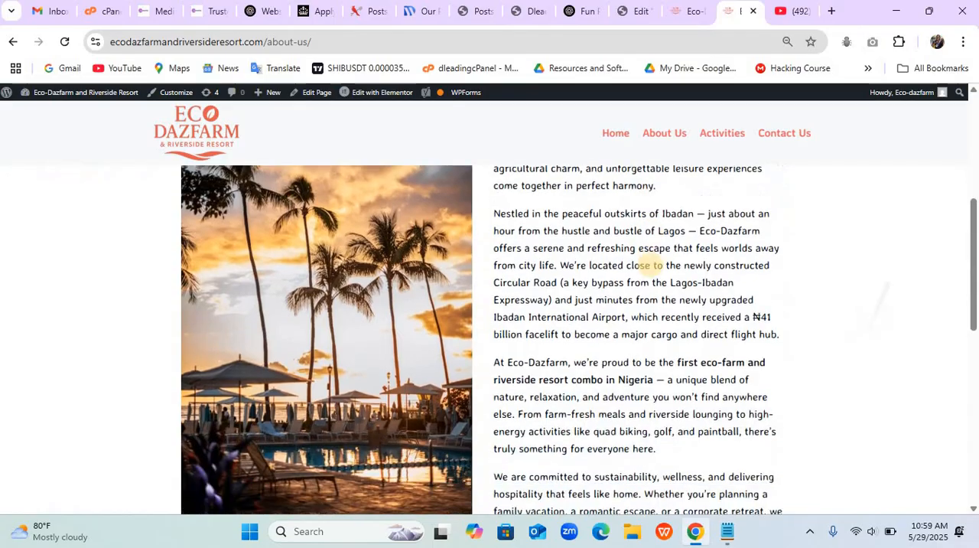
pyautogui.scroll(-5, 650, 261)
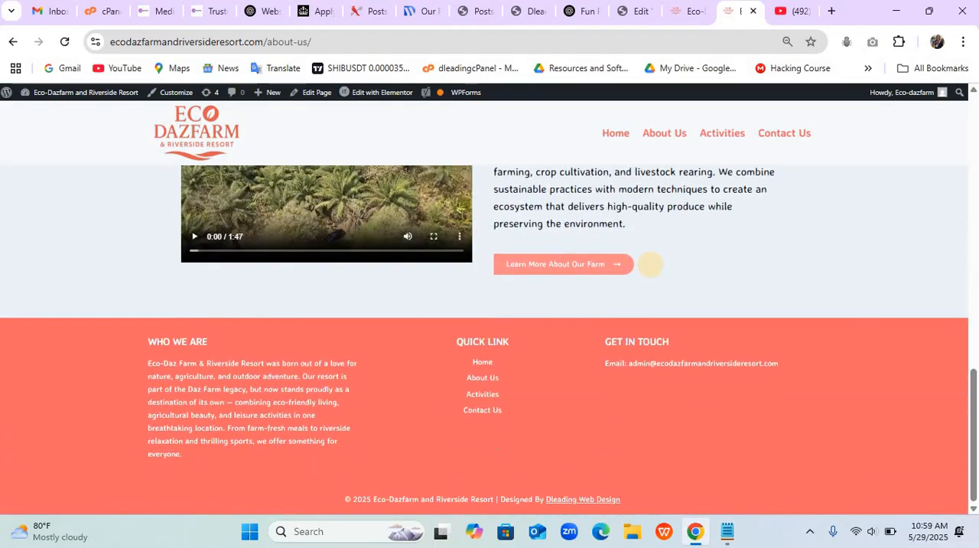
pyautogui.scroll(8, 650, 264)
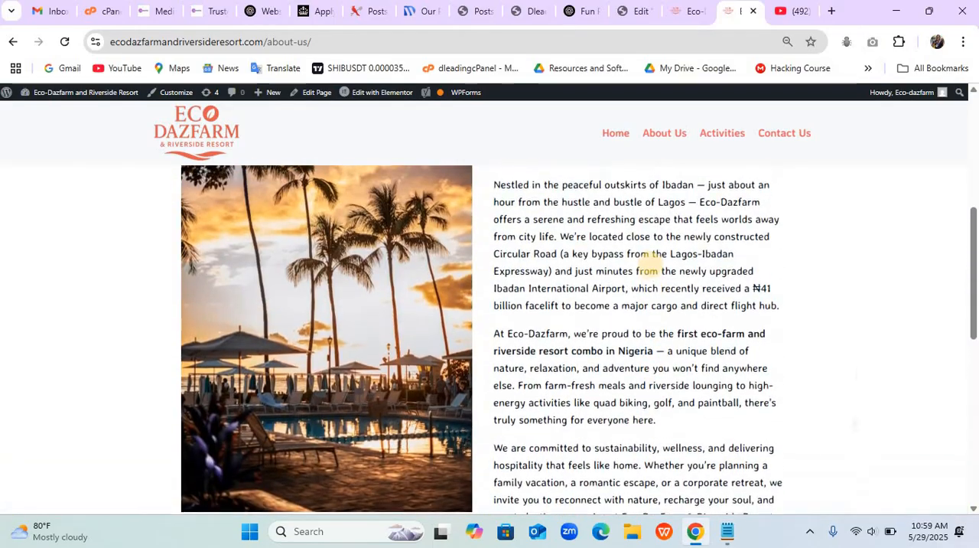
pyautogui.scroll(-6, 651, 260)
pyautogui.scroll(2, 650, 264)
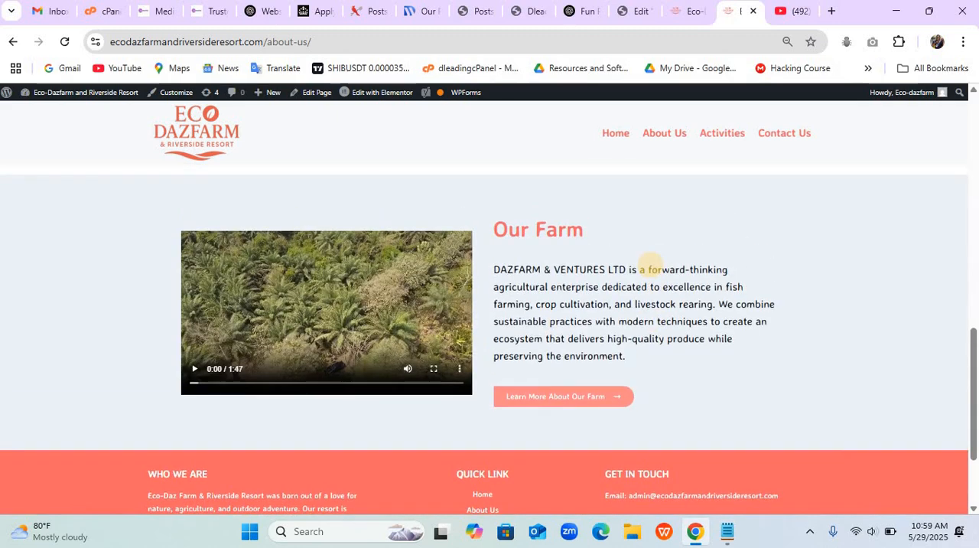
pyautogui.scroll(4, 650, 261)
pyautogui.scroll(-1, 649, 260)
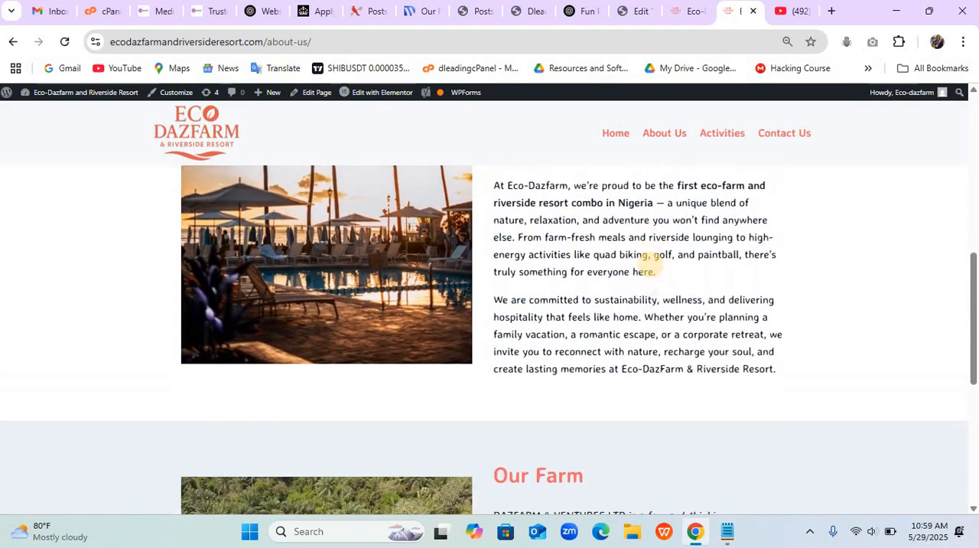
pyautogui.scroll(6, 649, 260)
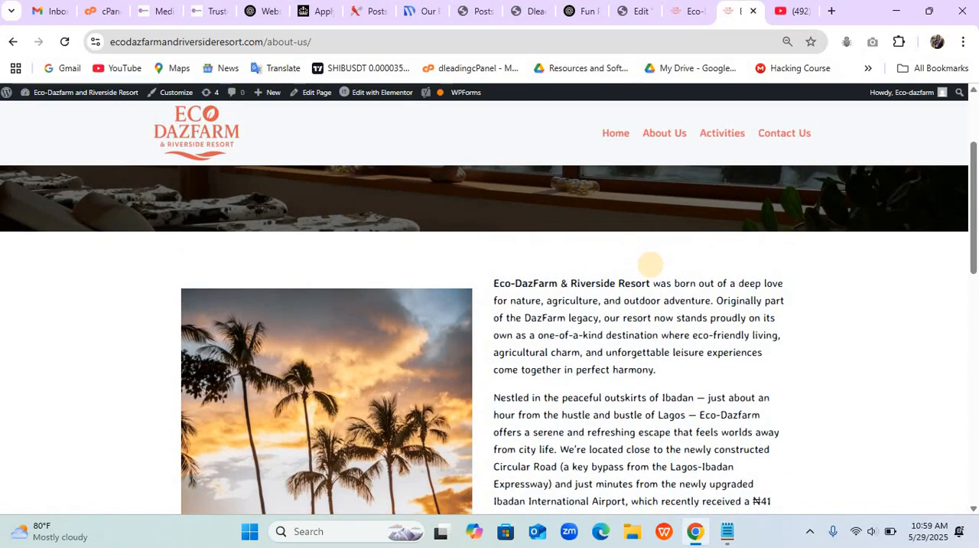
pyautogui.scroll(-1, 650, 264)
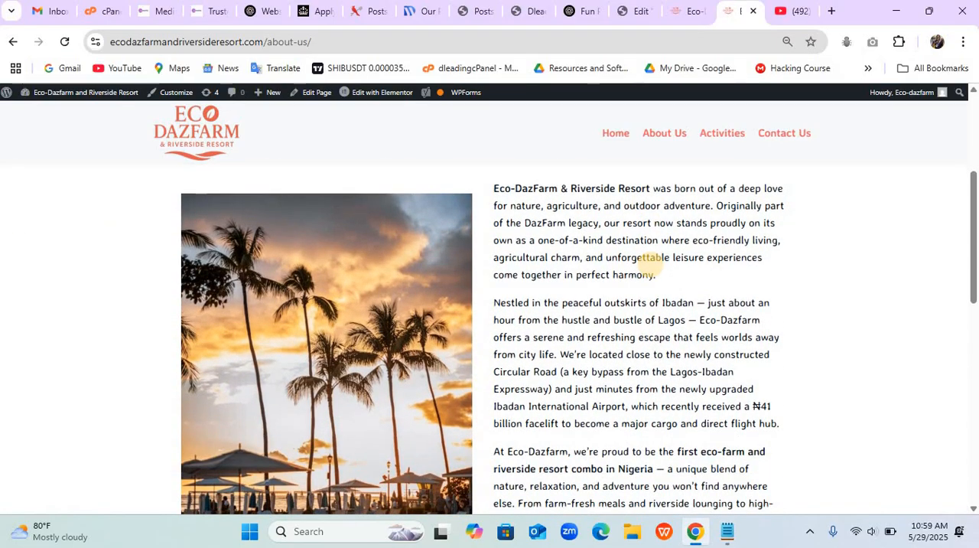
pyautogui.scroll(-5, 650, 264)
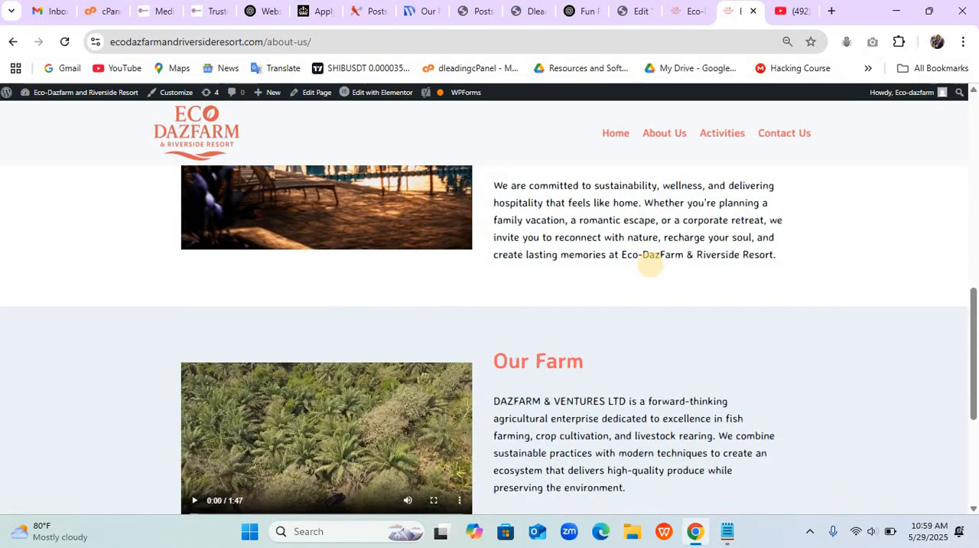
pyautogui.scroll(-1, 649, 264)
pyautogui.scroll(-2, 649, 264)
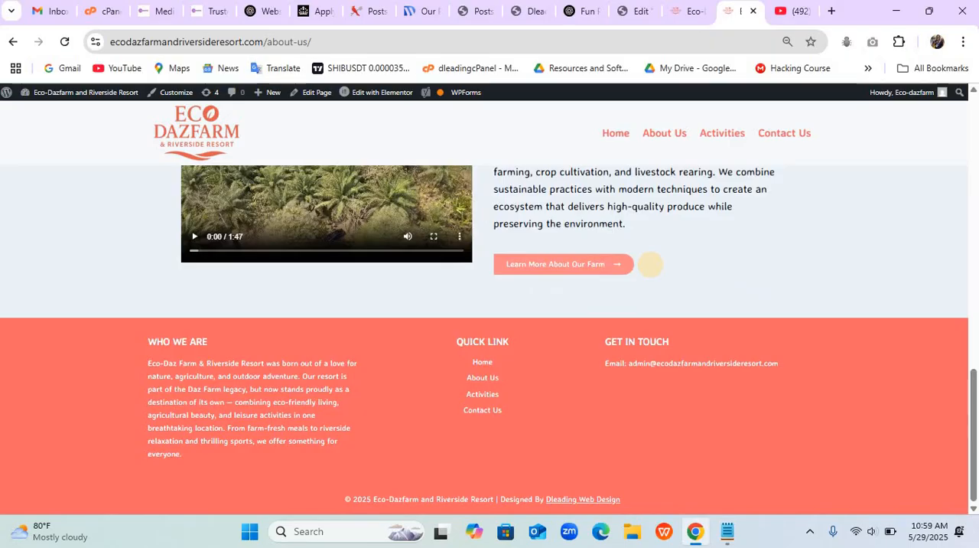
pyautogui.scroll(10, 649, 264)
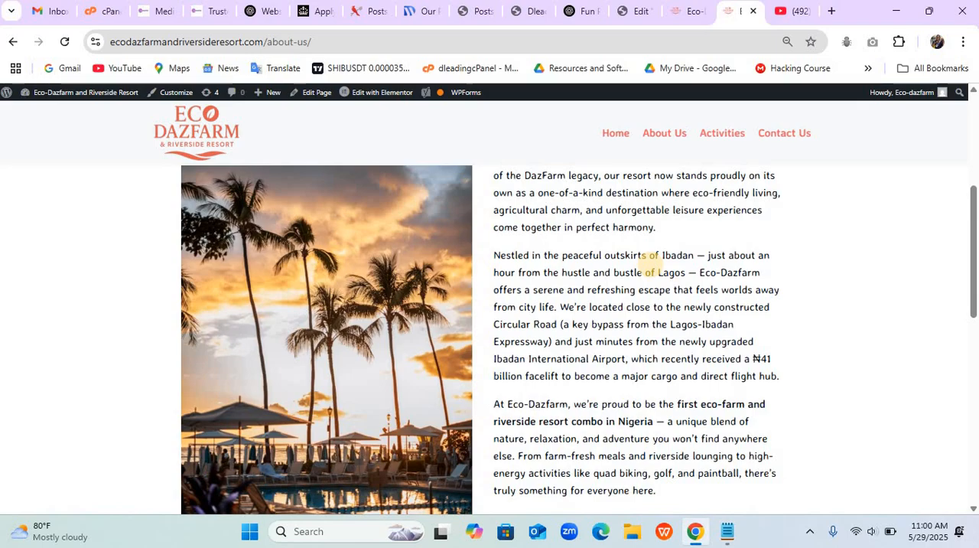
pyautogui.scroll(3, 650, 264)
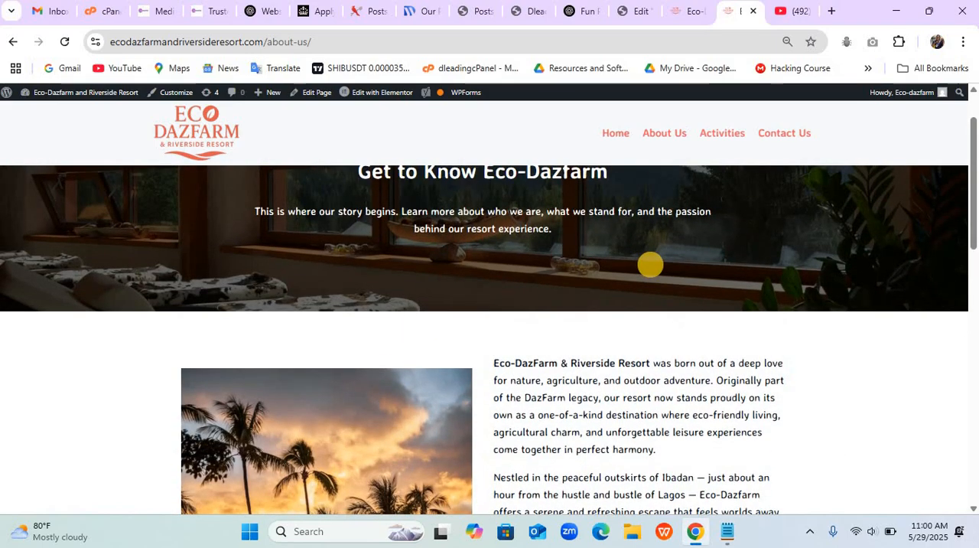
# - Return to the Elementor editor for the homepage and search the widgets for "team"
pyautogui.hotkey('ctrl', 'shift', 'Tab')
pyautogui.hotkey('ctrl', 'shift', 'Tab')
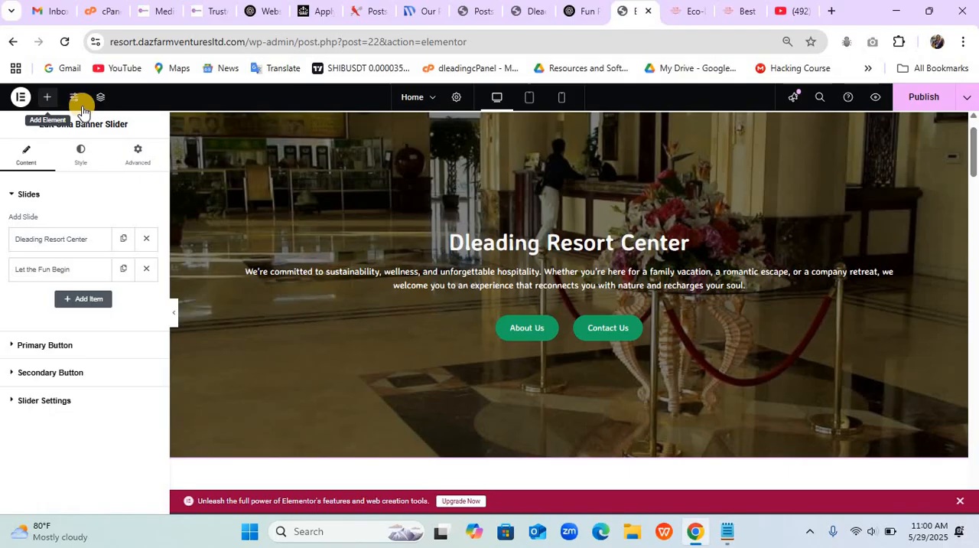
pyautogui.click(72, 177)
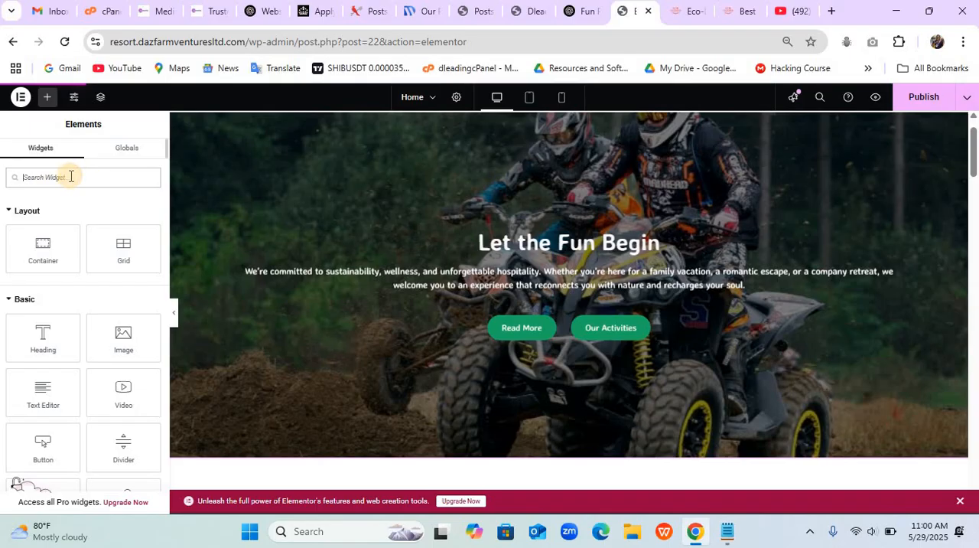
pyautogui.write('team')
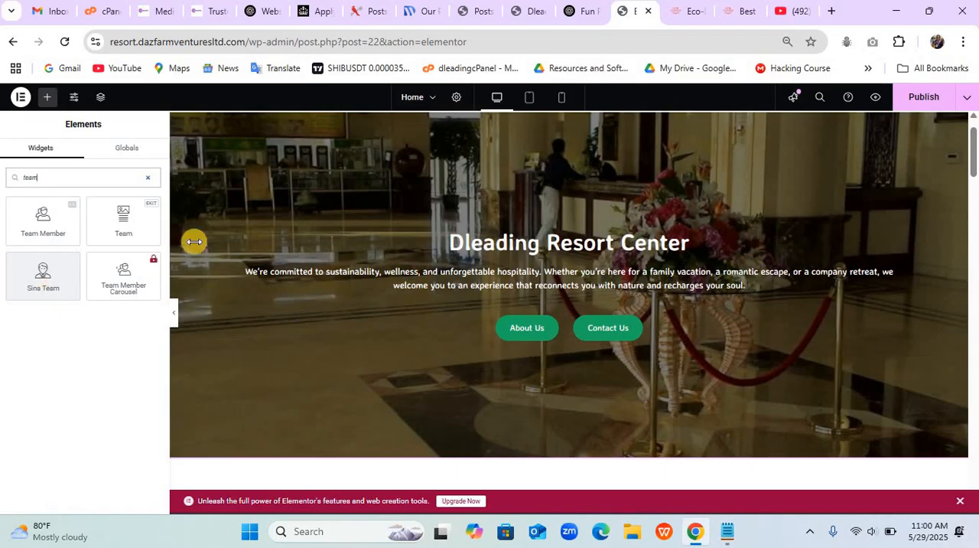
# - Switch to the Dleading Web Design Training YouTube channel and browse its homepage and latest videos for the hotel booking tutorial
pyautogui.click(782, 13)
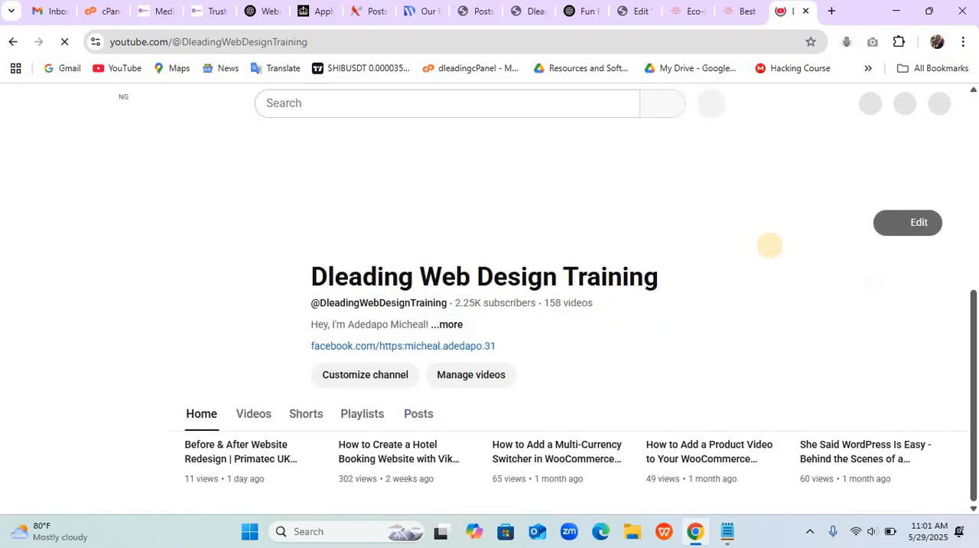
pyautogui.scroll(-5, 770, 245)
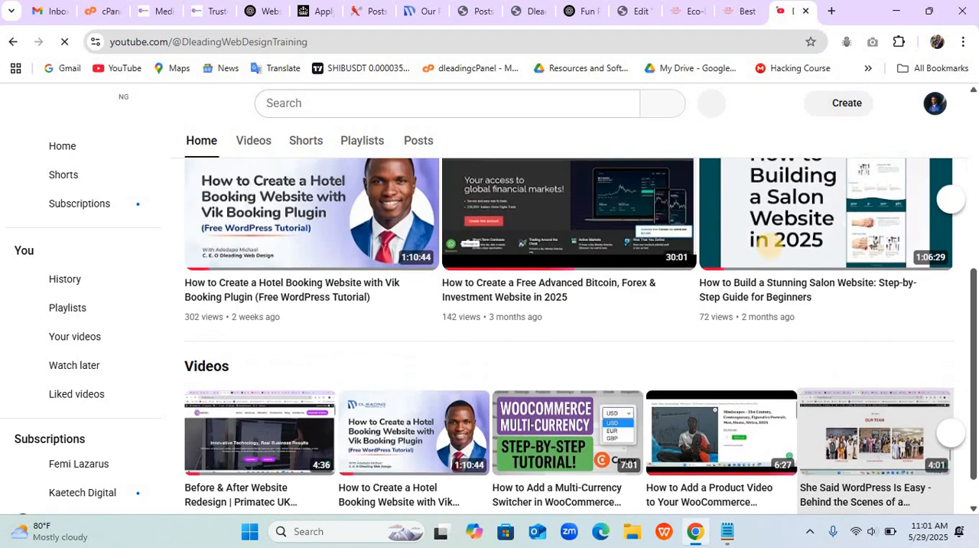
pyautogui.scroll(1, 771, 246)
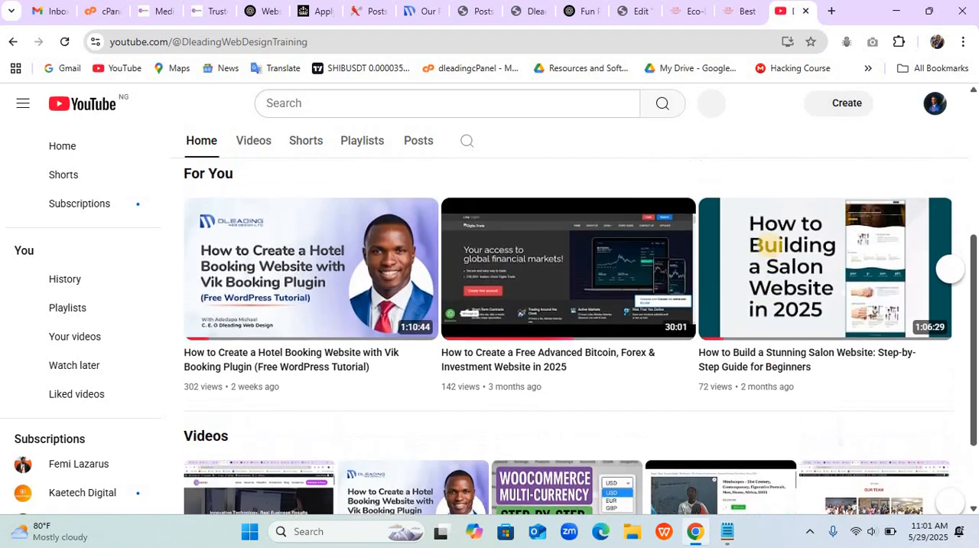
pyautogui.scroll(-1, 770, 245)
pyautogui.scroll(1, 771, 246)
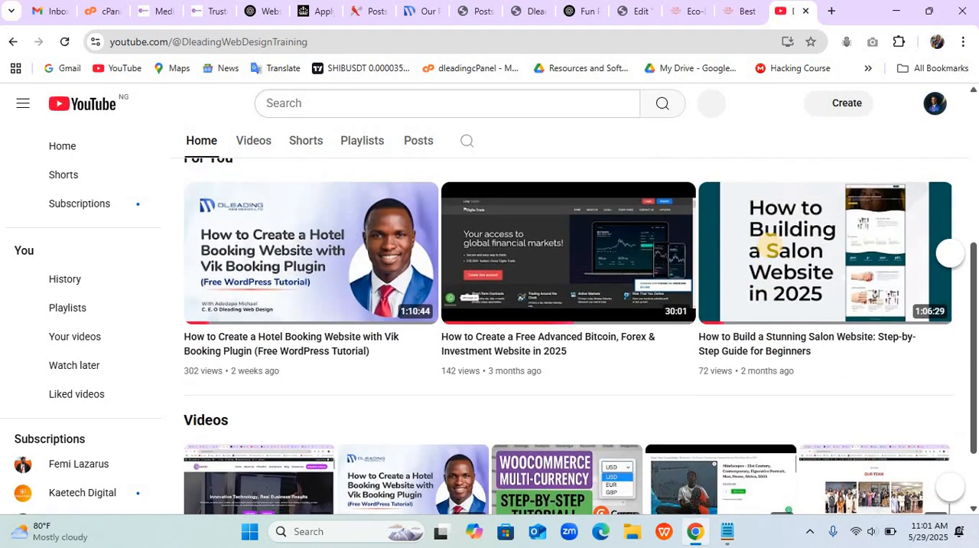
pyautogui.click(253, 141)
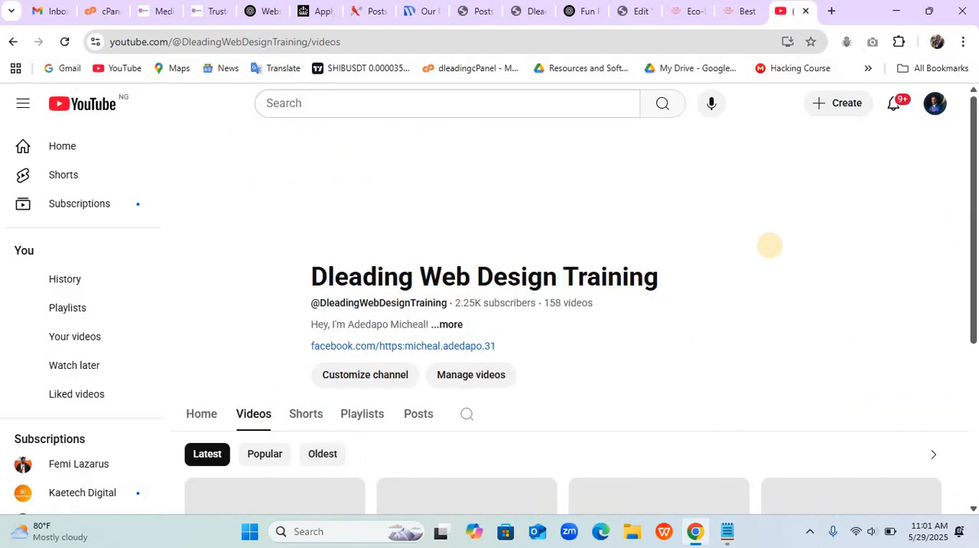
pyautogui.scroll(4, 771, 246)
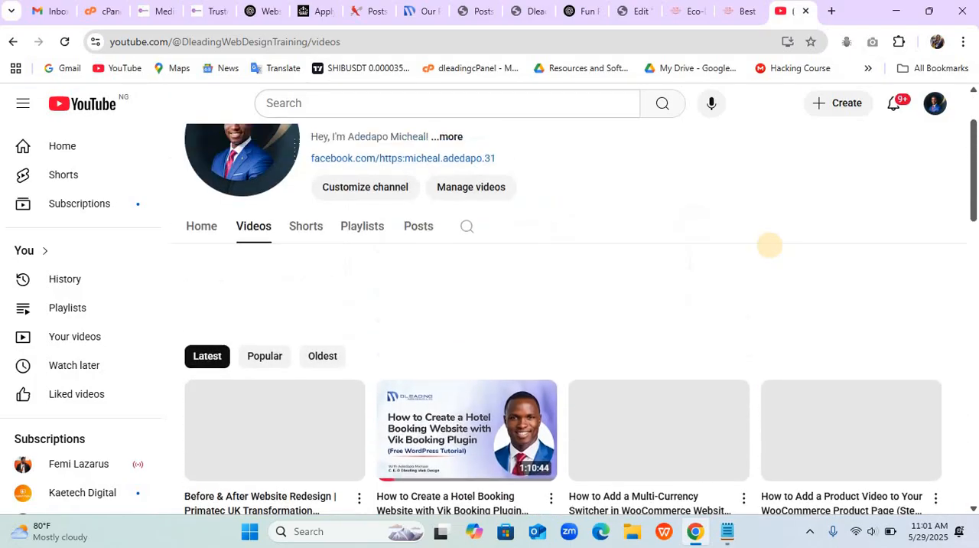
pyautogui.scroll(-3, 771, 246)
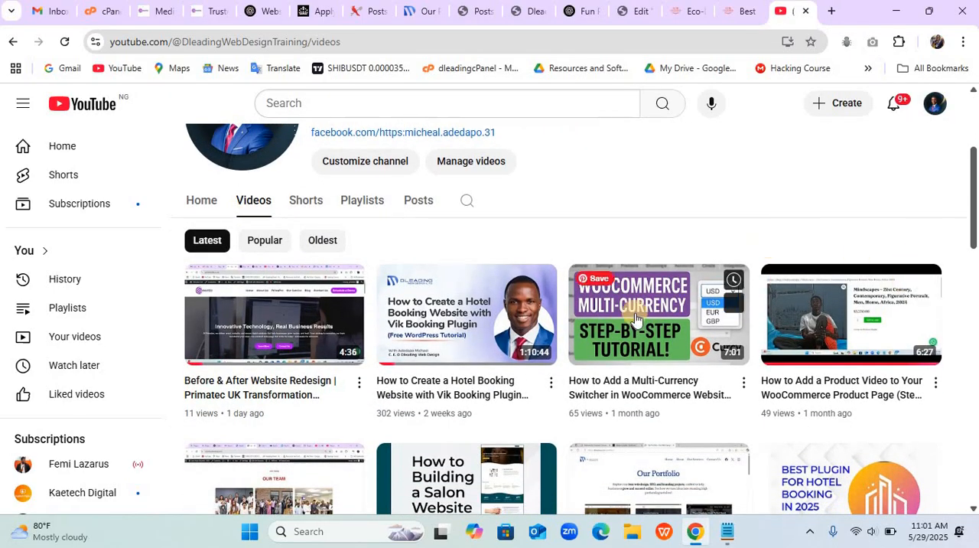
pyautogui.moveTo(445, 361)
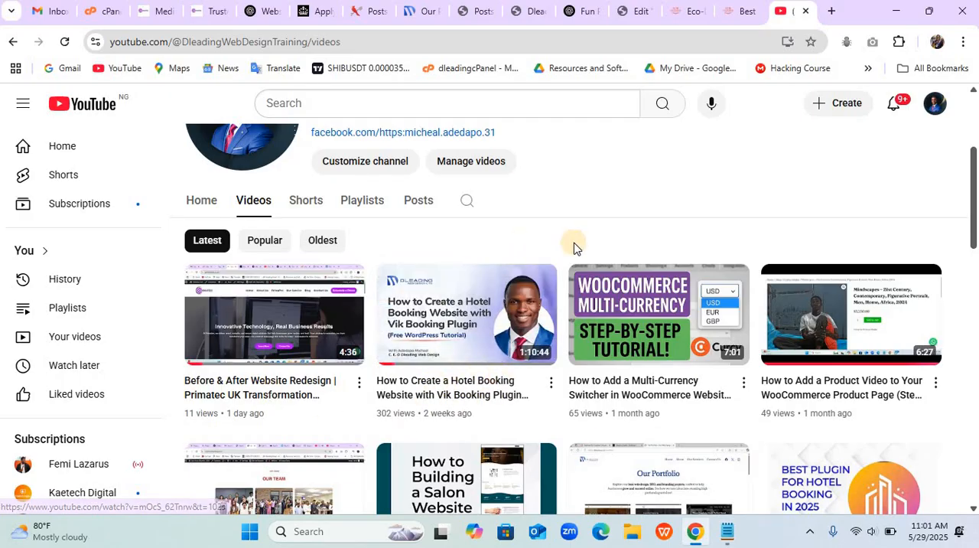
# - Switch to the Eco-Dazfarm and Riverside Resort site and examine its Activities page, from the intro through the activity cards to the footer
pyautogui.click(726, 13)
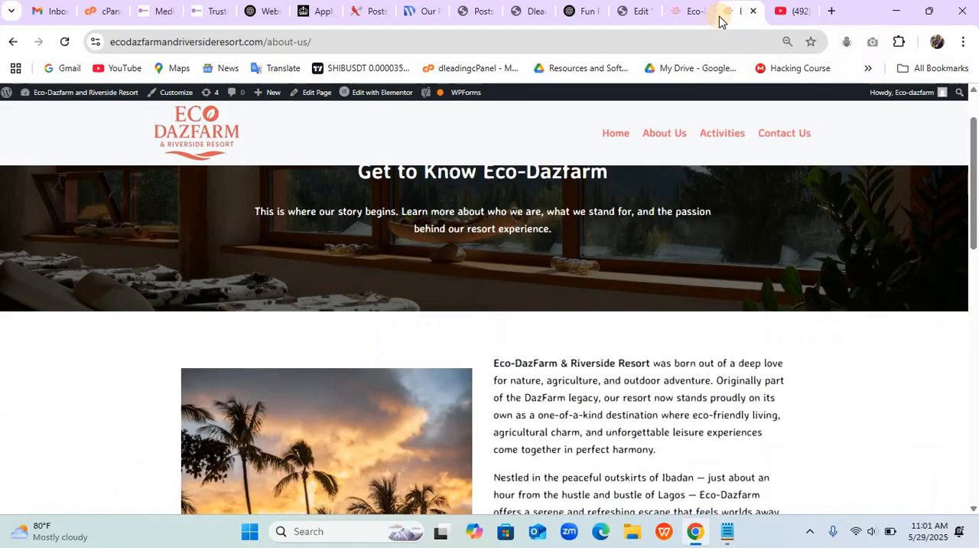
pyautogui.click(714, 140)
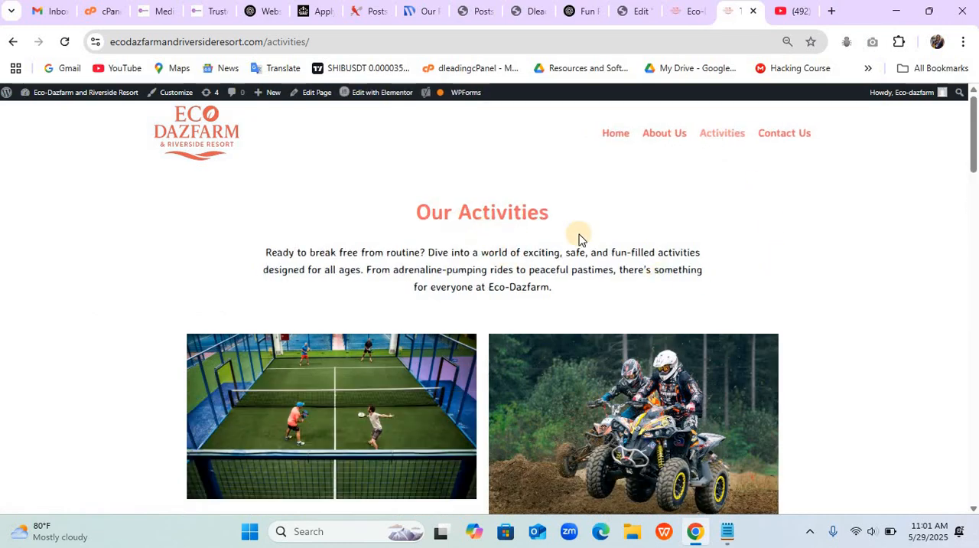
pyautogui.scroll(-10, 579, 232)
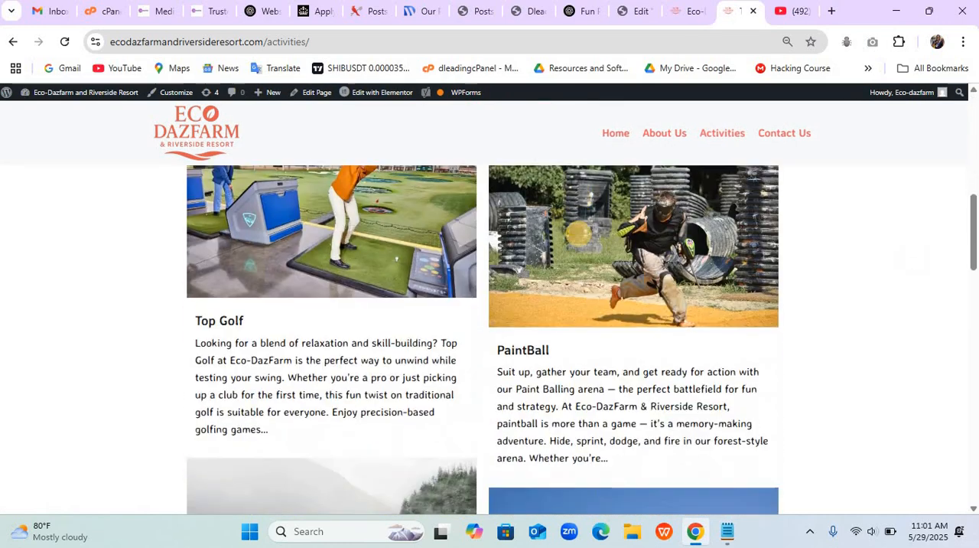
pyautogui.scroll(-8, 579, 231)
pyautogui.scroll(2, 579, 232)
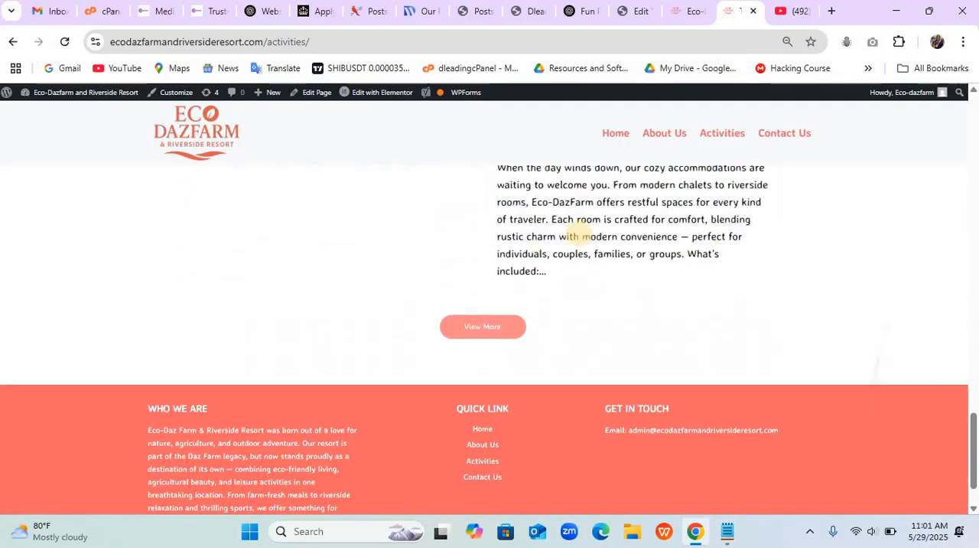
pyautogui.scroll(1, 579, 232)
pyautogui.scroll(-3, 579, 232)
pyautogui.scroll(10, 577, 234)
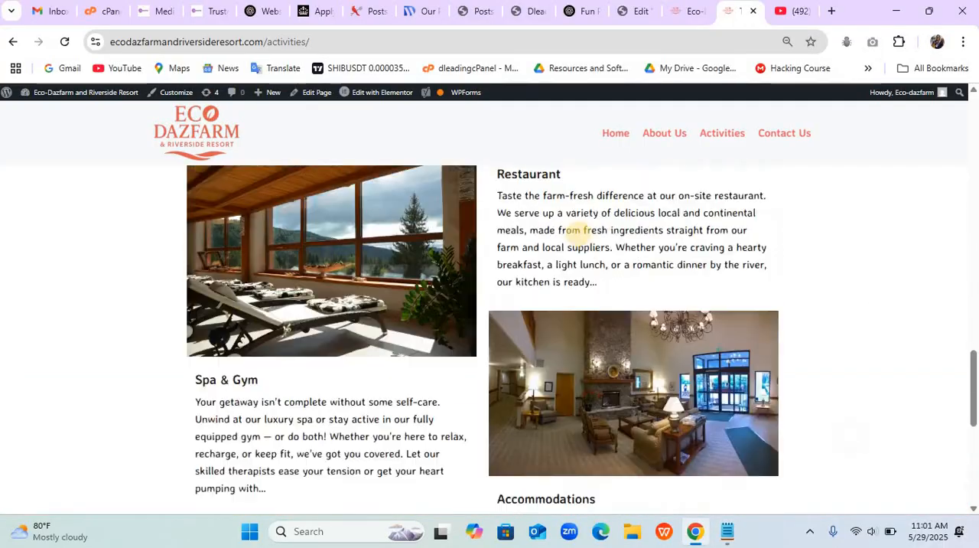
pyautogui.scroll(1, 576, 235)
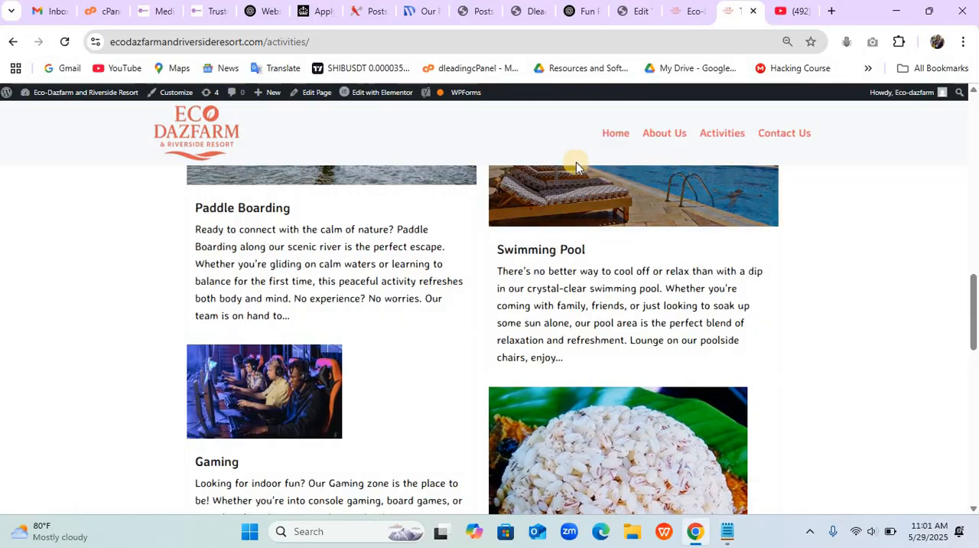
# - Return to the homepage's Elementor editor and copy the "Your Fun Journey Starts Here" container with its activity posts
pyautogui.click(627, 14)
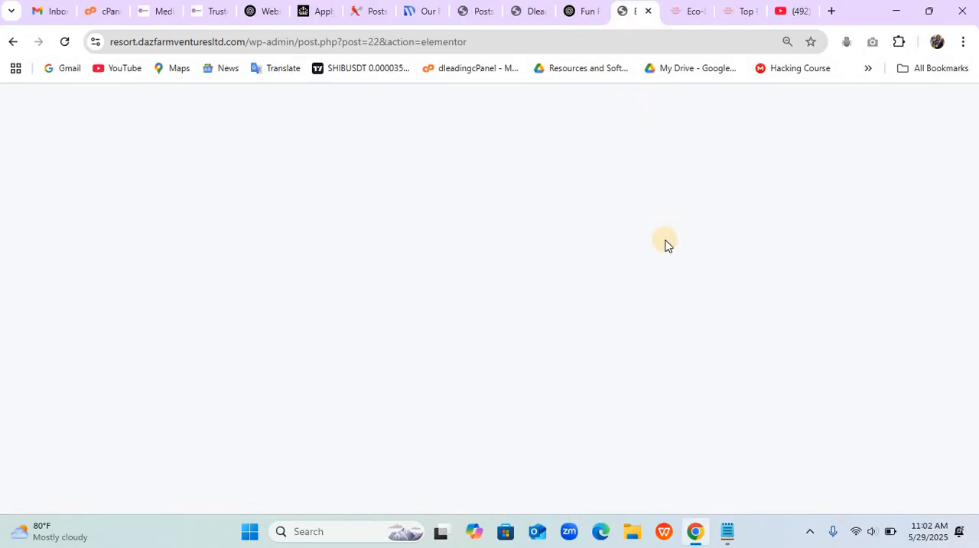
pyautogui.scroll(-5, 659, 330)
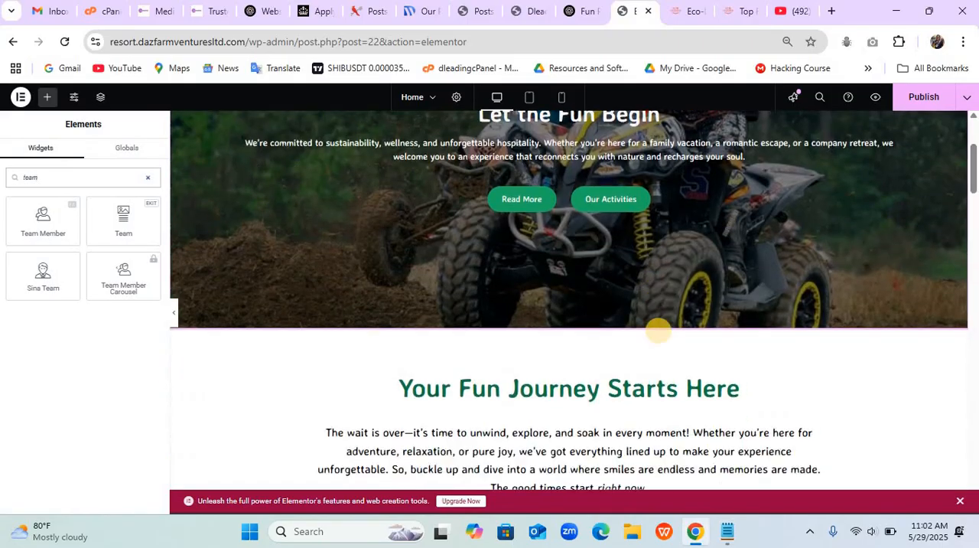
pyautogui.scroll(2, 658, 330)
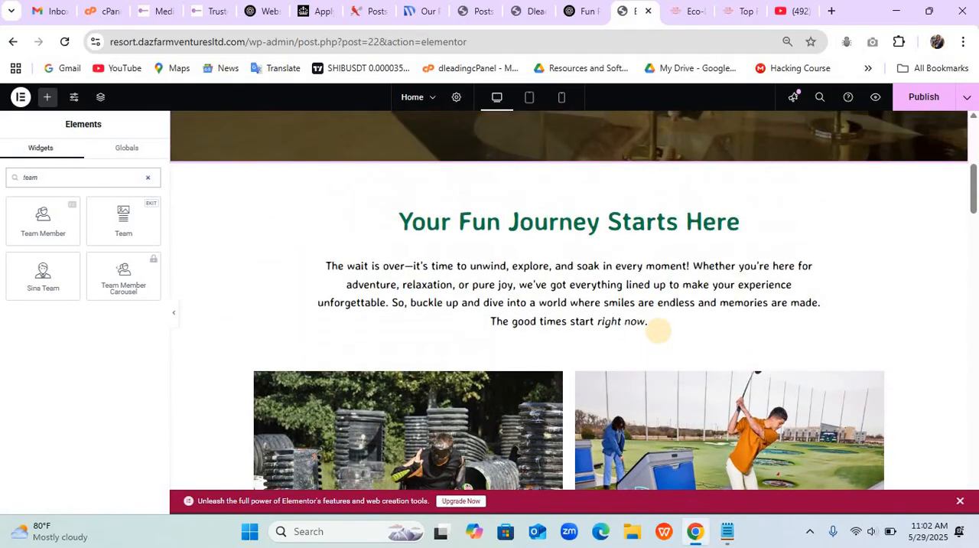
pyautogui.scroll(-1, 658, 331)
pyautogui.scroll(1, 658, 330)
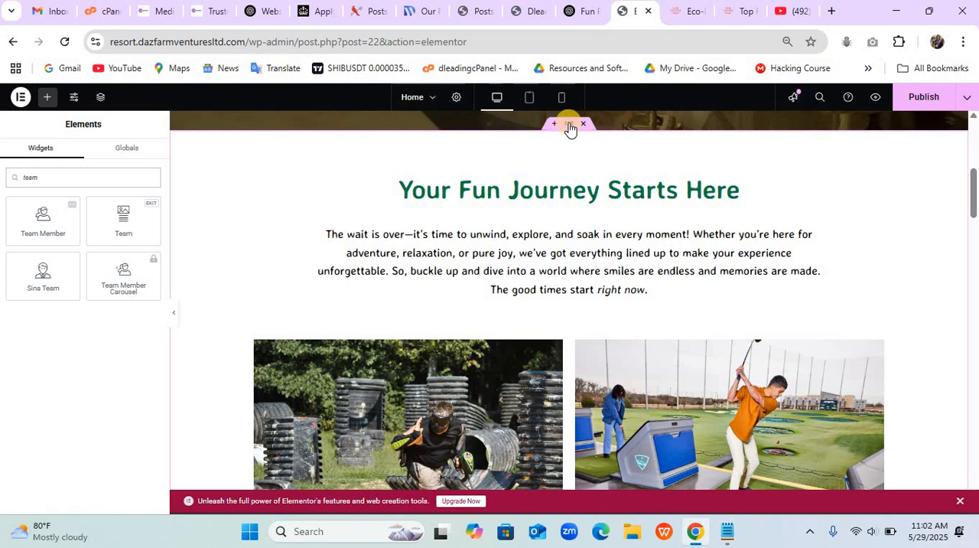
pyautogui.rightClick(569, 127)
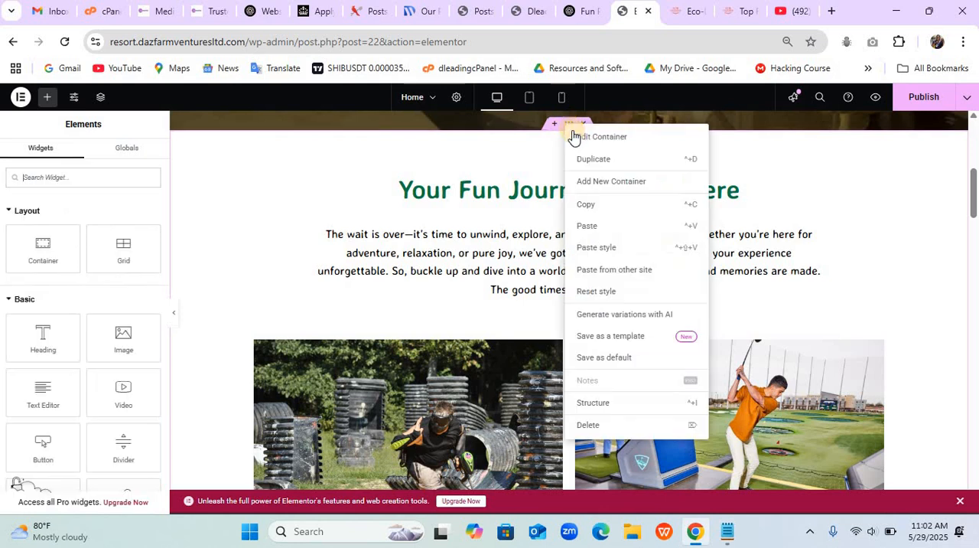
pyautogui.click(586, 205)
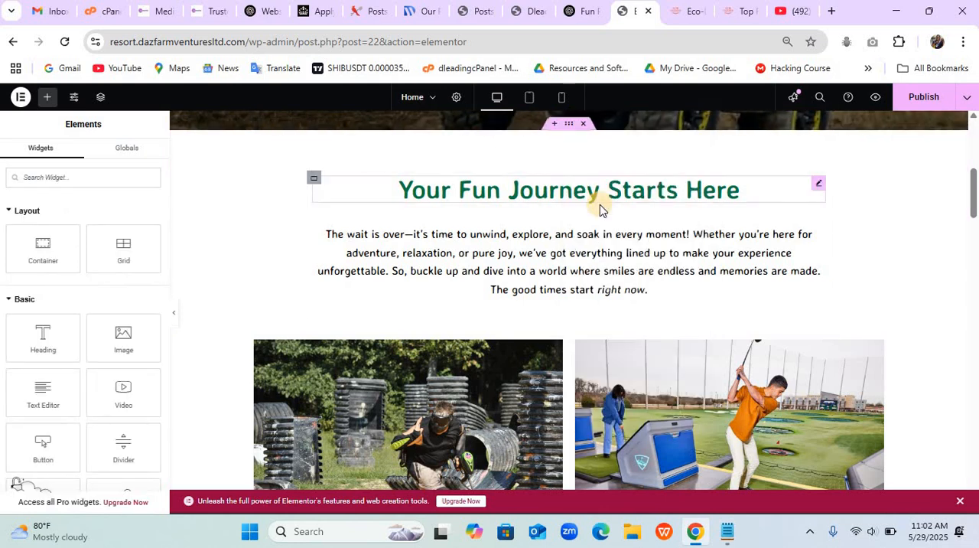
# - Open the Dleading Resort Center site's Activities page for editing with Elementor in a new tab
pyautogui.click(527, 13)
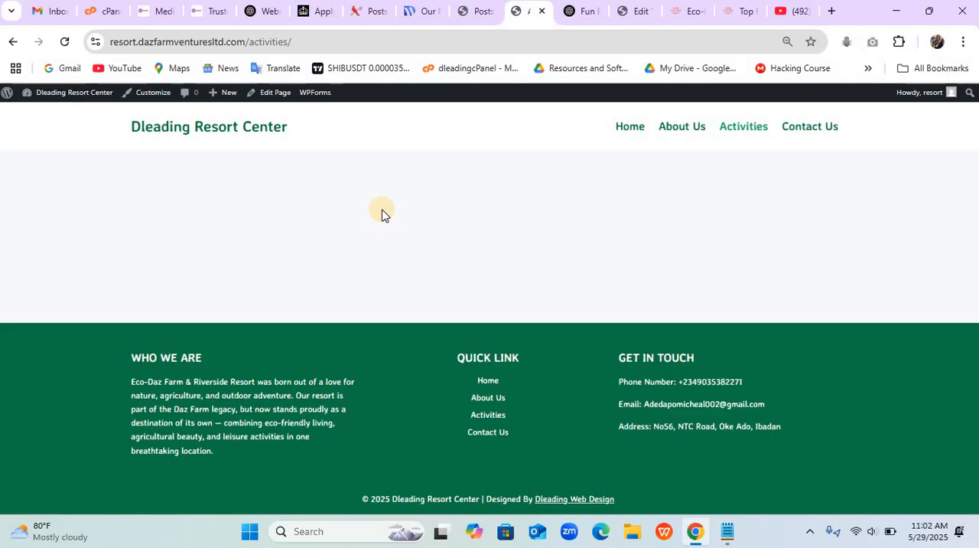
pyautogui.rightClick(282, 94)
pyautogui.click(340, 115)
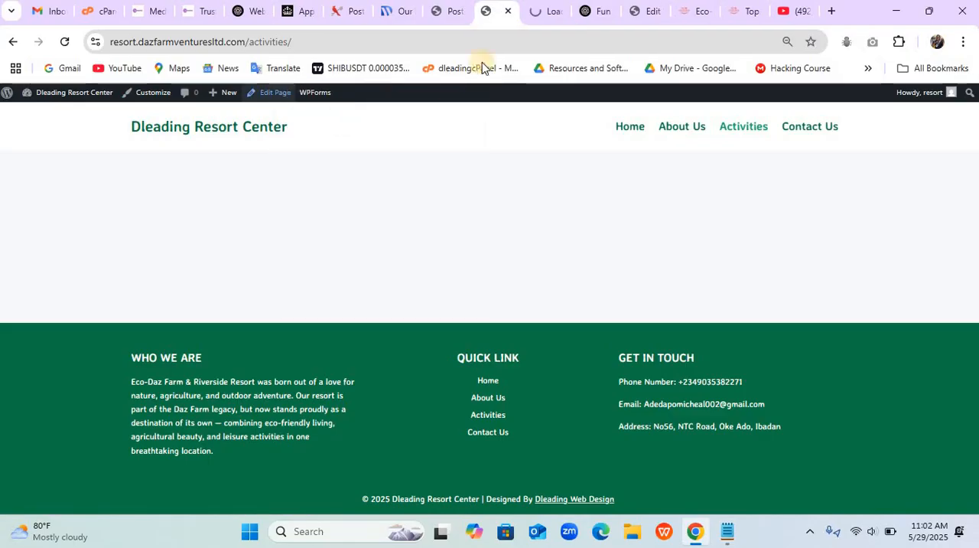
pyautogui.click(536, 14)
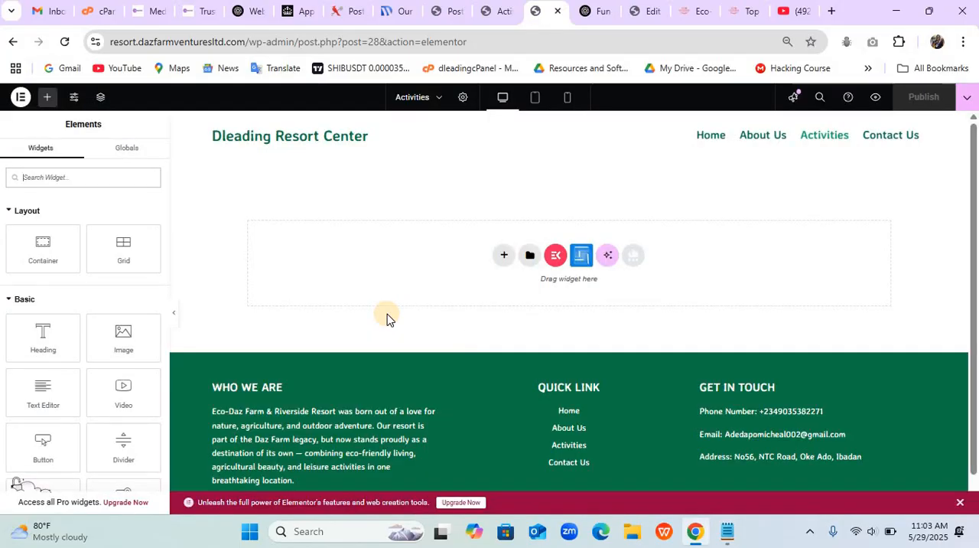
# - Paste the copied "Your Fun Journey Starts Here" container into the empty Activities page and save the page
pyautogui.rightClick(396, 264)
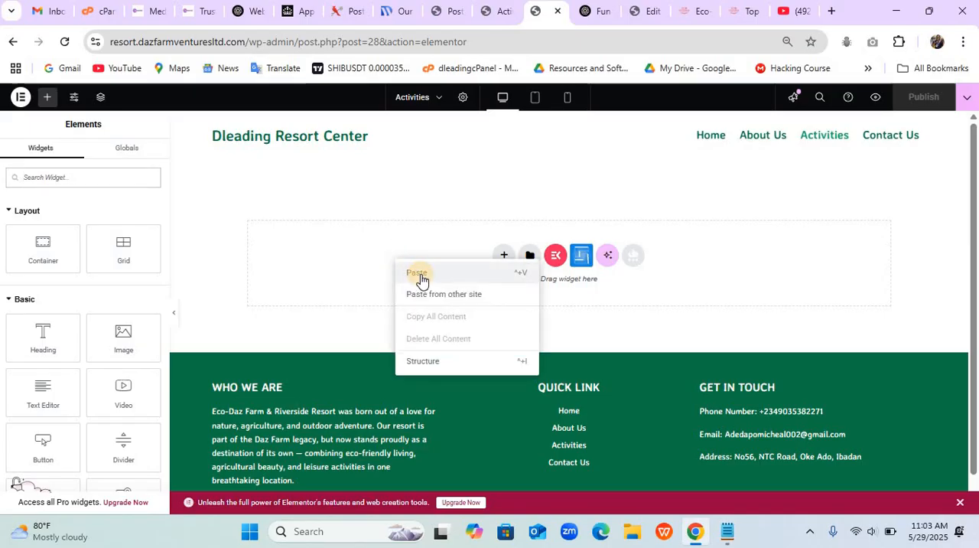
pyautogui.click(419, 275)
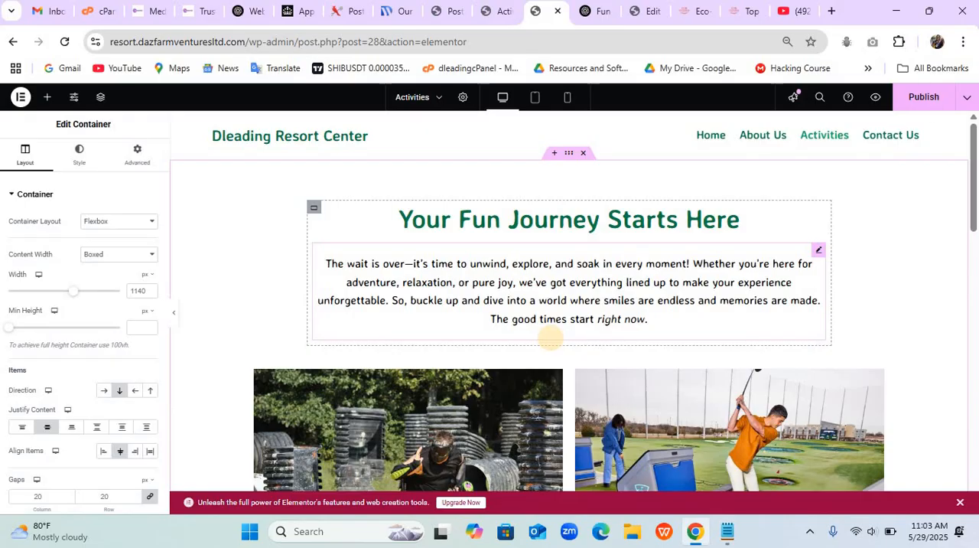
pyautogui.hotkey('ctrl', 's')
# - Edit the Sina Blog Post widget that shows the activities and enable its Show Load More option
pyautogui.scroll(-10, 550, 337)
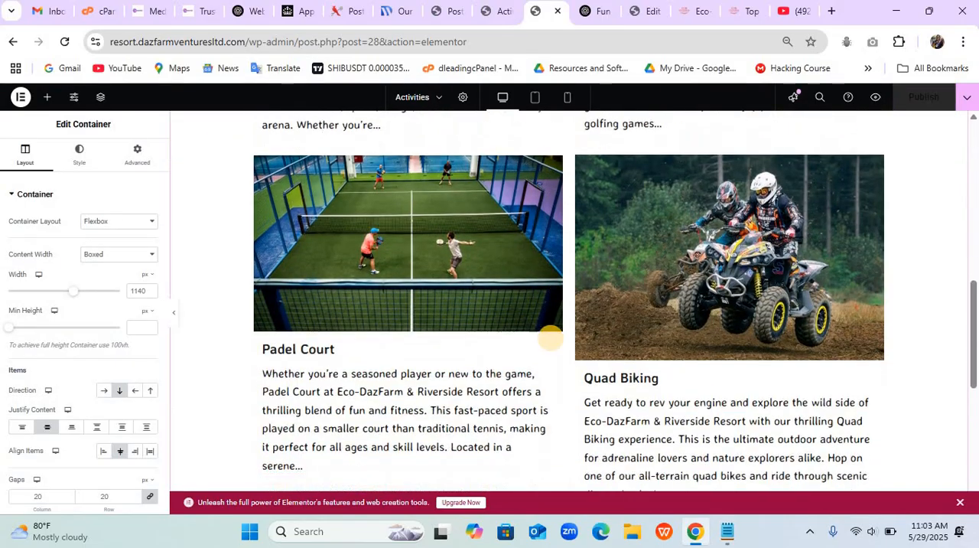
pyautogui.scroll(5, 550, 338)
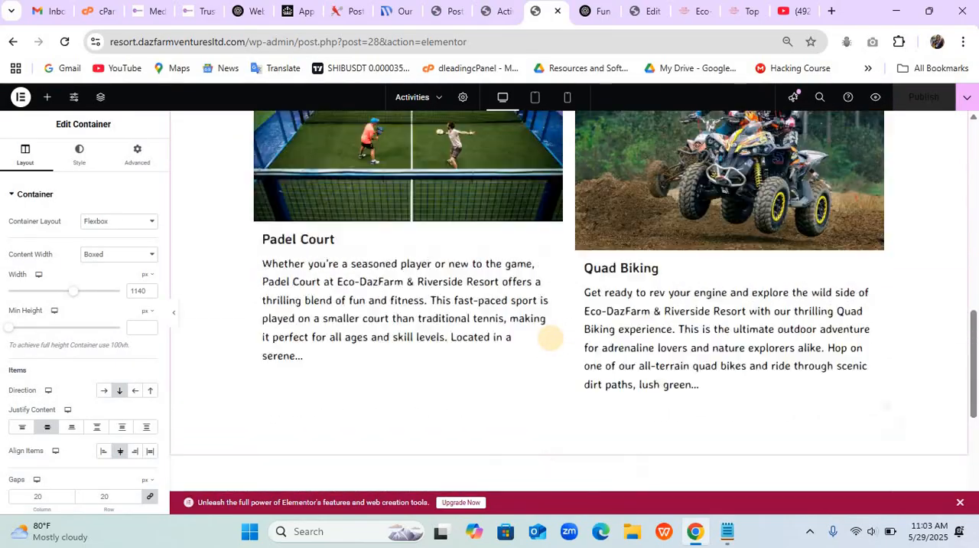
pyautogui.scroll(4, 551, 338)
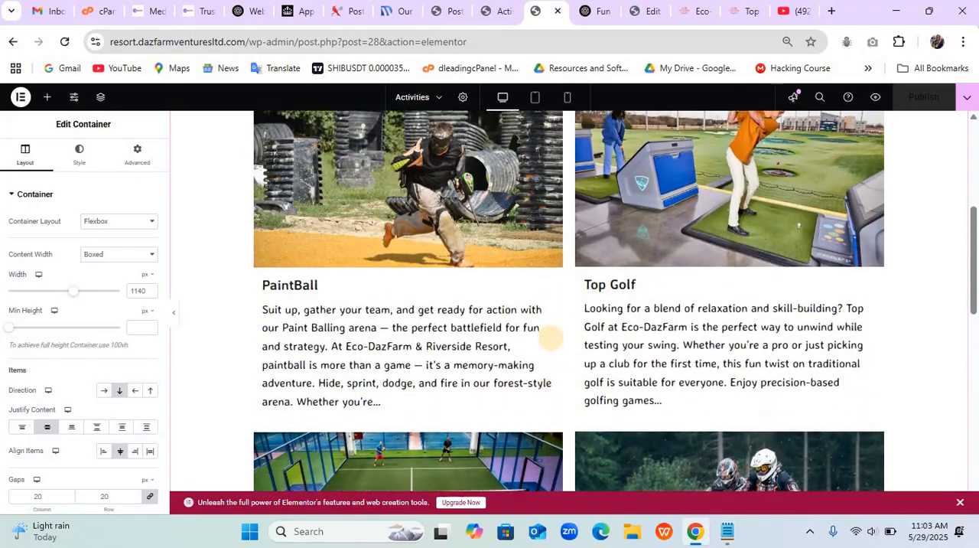
pyautogui.scroll(-1, 550, 337)
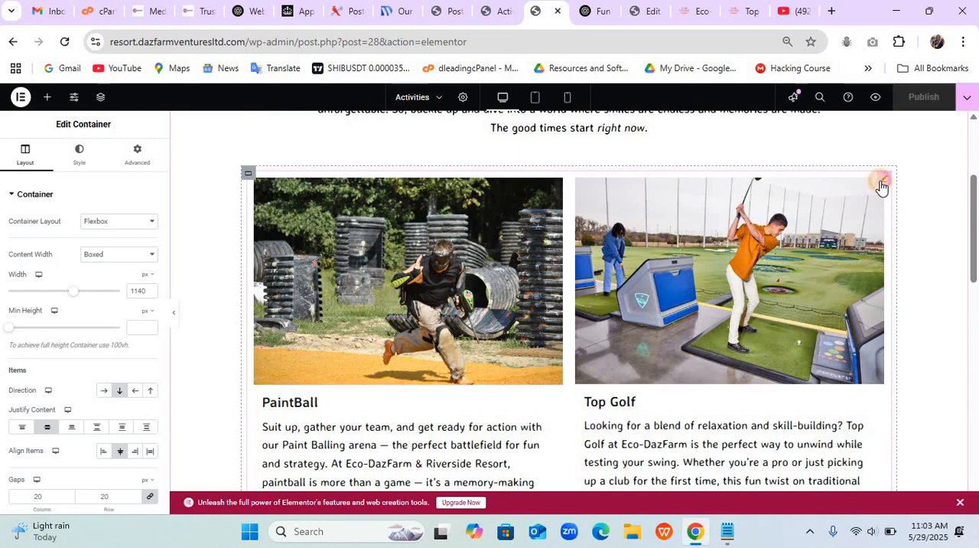
pyautogui.click(882, 185)
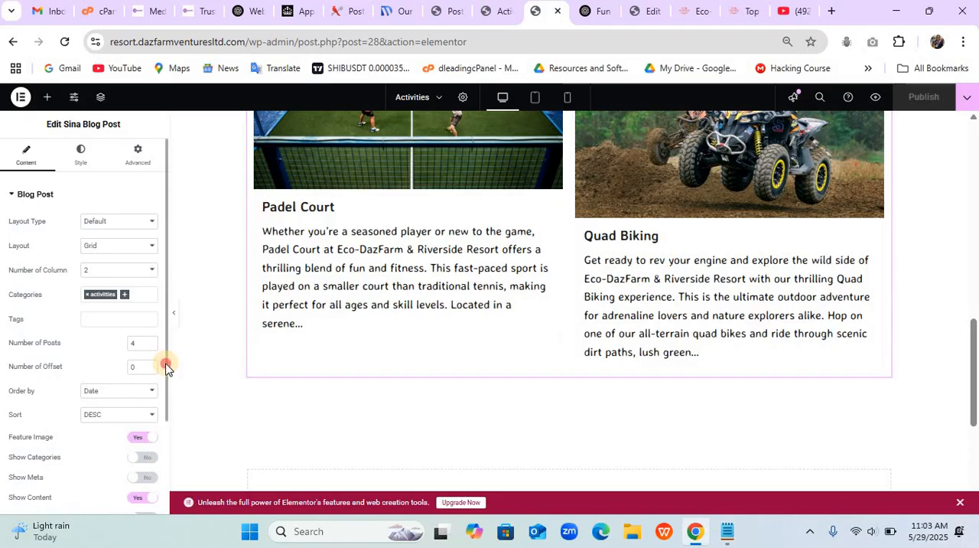
pyautogui.moveTo(164, 379); pyautogui.dragTo(159, 463)
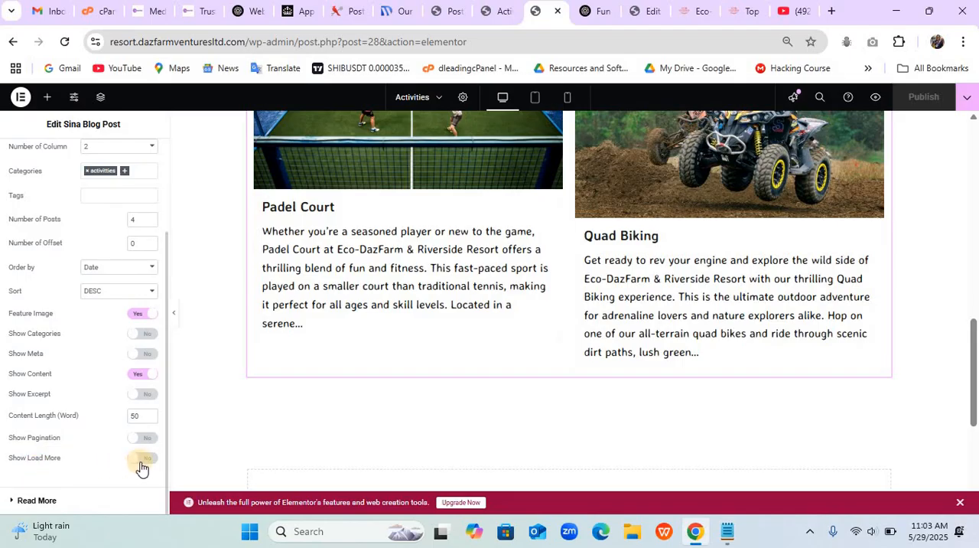
pyautogui.click(141, 461)
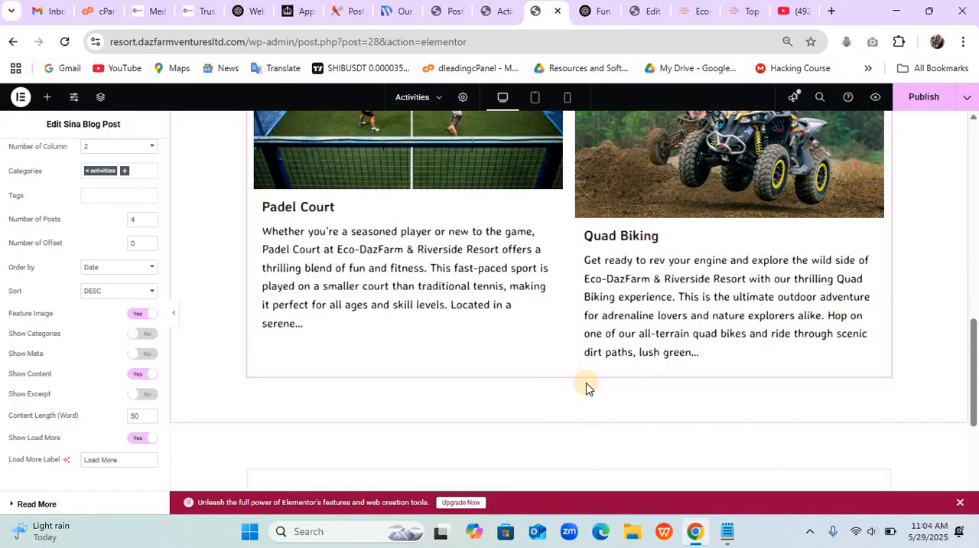
# - Set the blog post widget's Number of Posts to 2 and check the Load More button below the posts
pyautogui.click(150, 224)
pyautogui.click(150, 224)
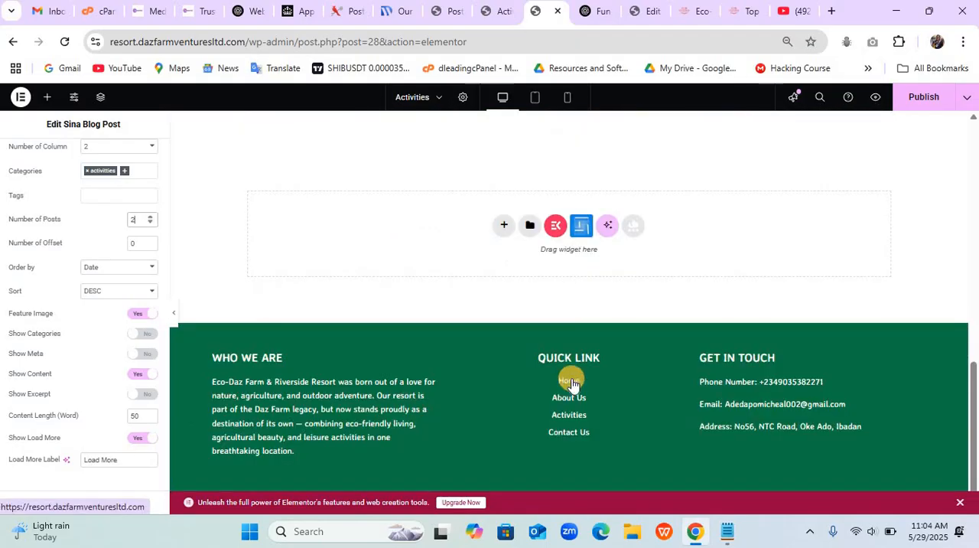
pyautogui.scroll(3, 572, 378)
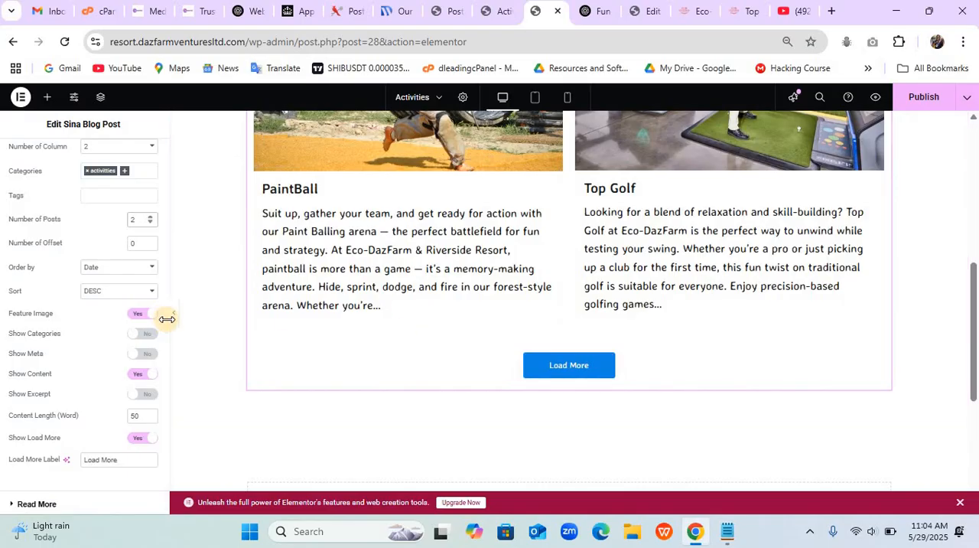
pyautogui.moveTo(163, 319); pyautogui.dragTo(164, 208)
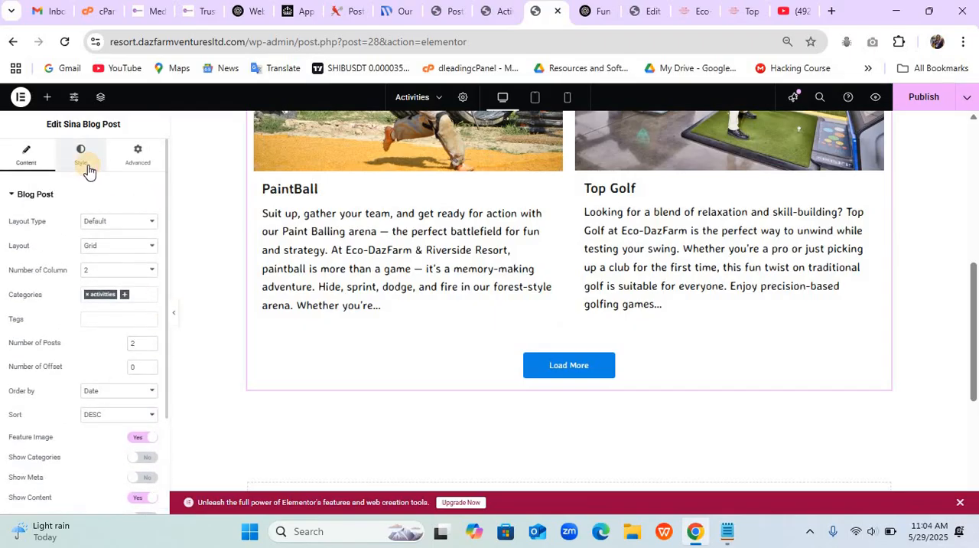
# - Set the blog post widget's Load More button background to the global Theme Accent color and publish the page
pyautogui.click(96, 176)
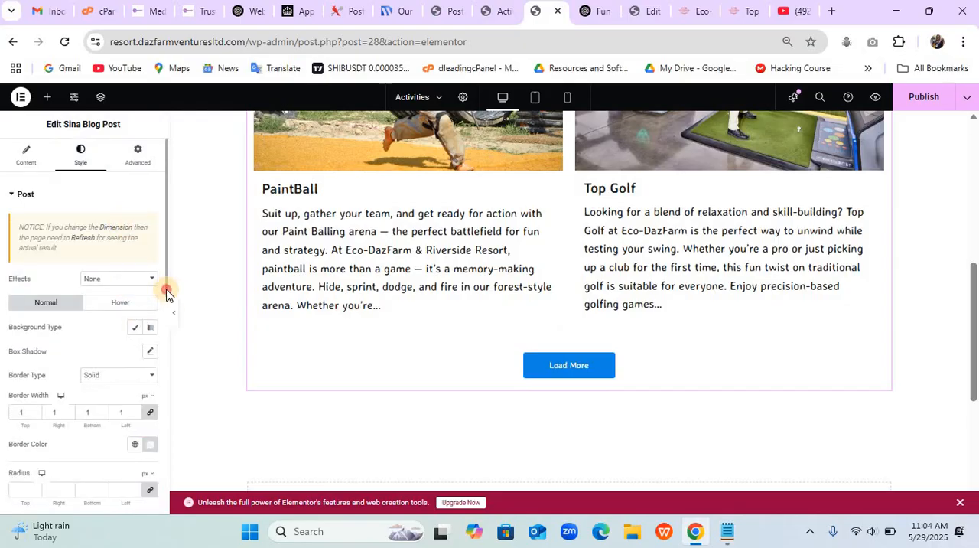
pyautogui.moveTo(164, 291); pyautogui.dragTo(153, 511)
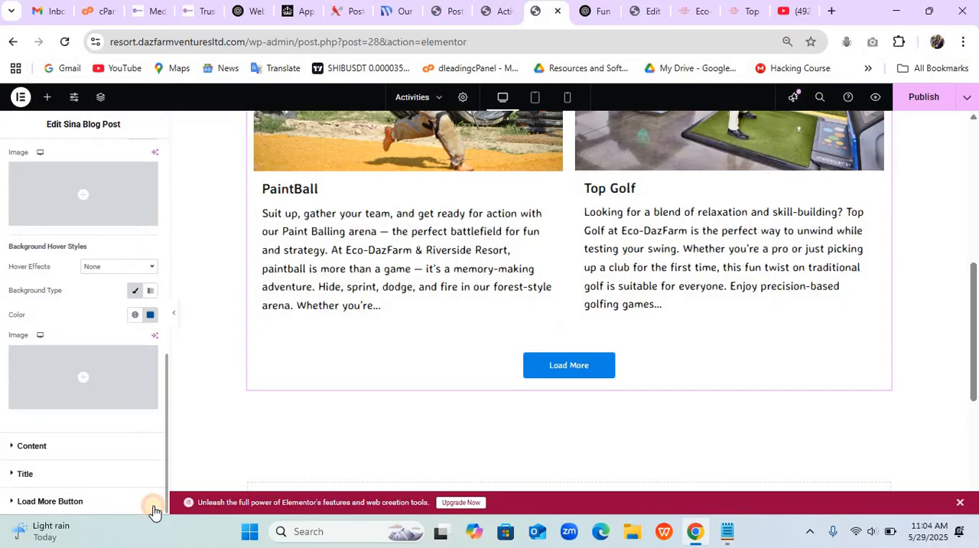
pyautogui.click(61, 502)
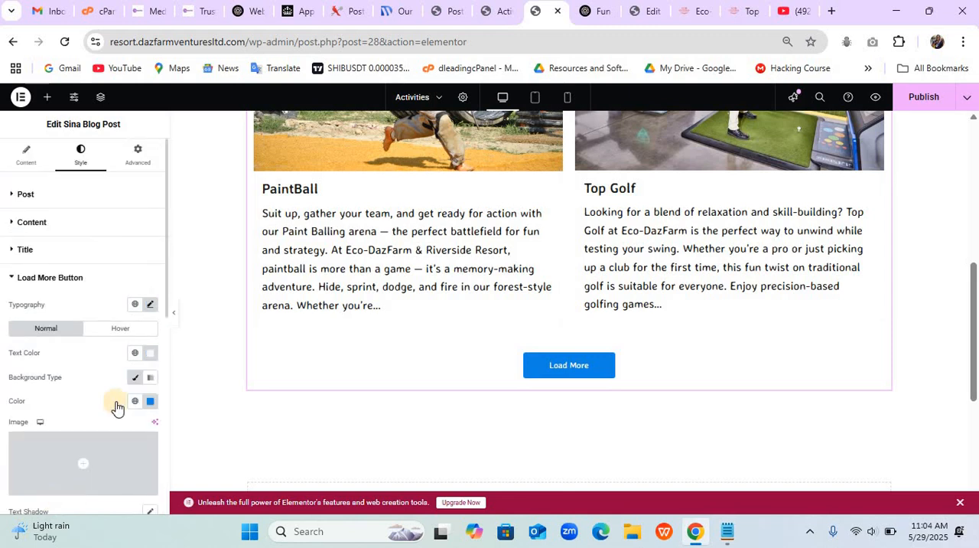
pyautogui.click(135, 401)
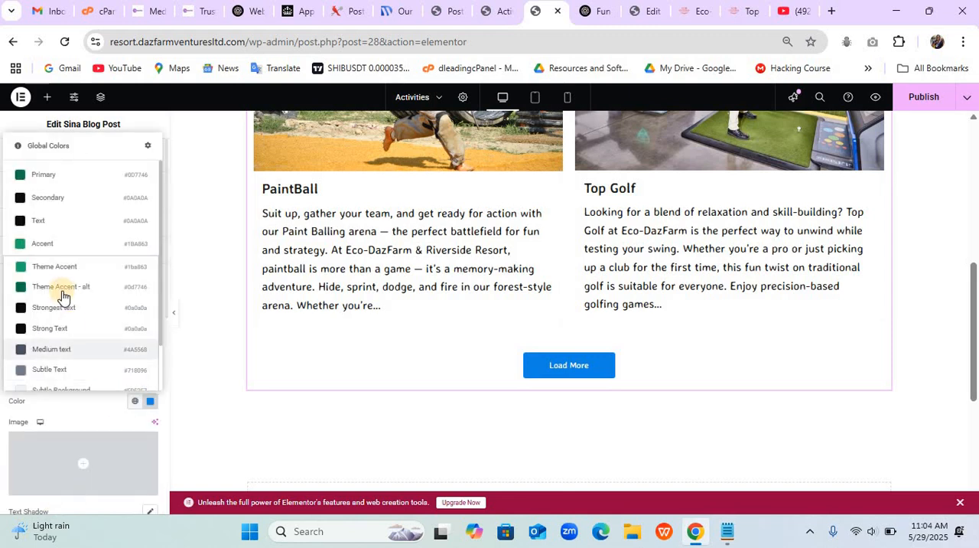
pyautogui.click(61, 271)
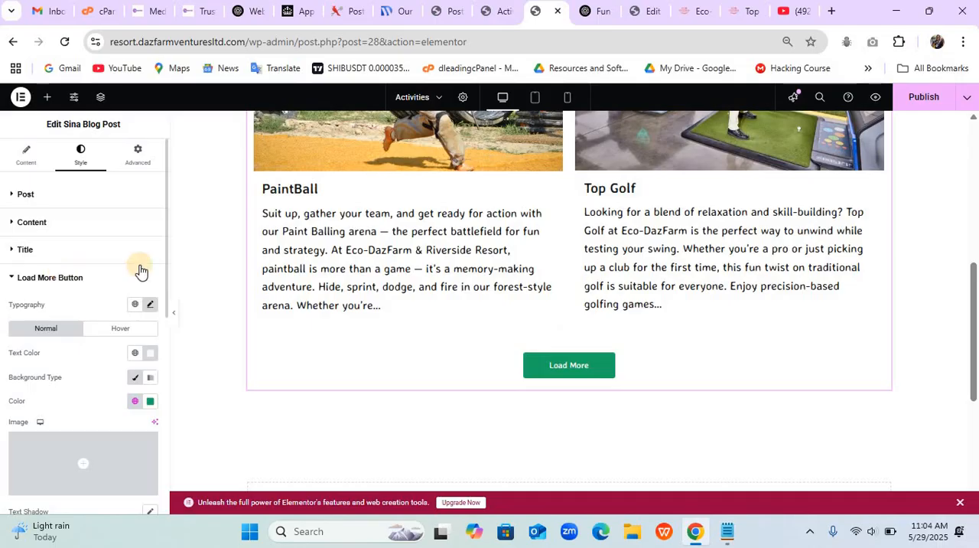
pyautogui.click(922, 112)
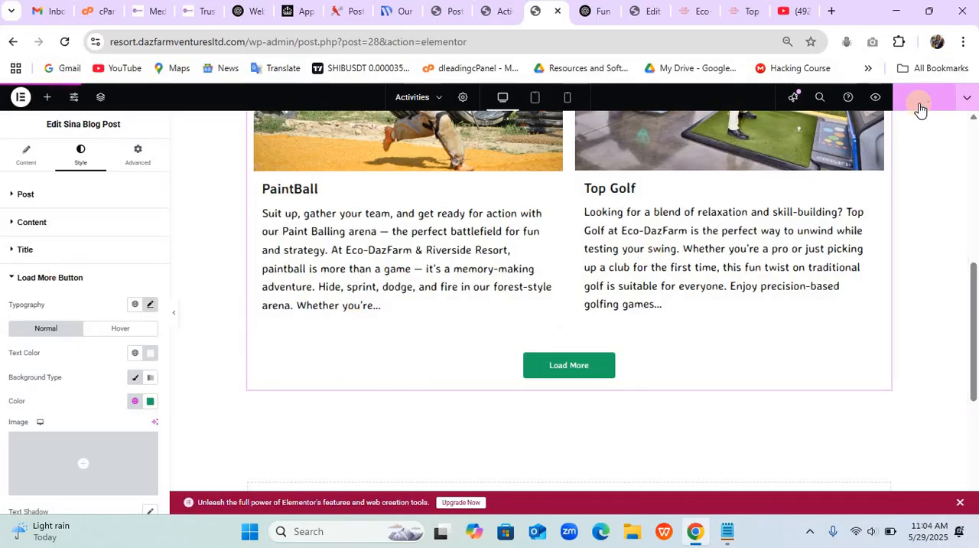
# - Open the live Activities page and test its Load More button, reviewing the additional activity posts
pyautogui.click(491, 13)
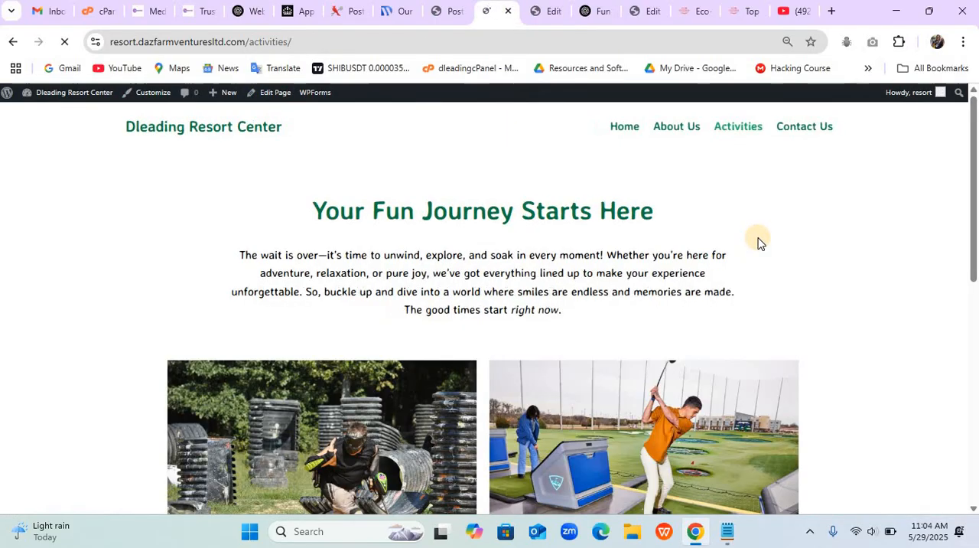
pyautogui.scroll(-5, 758, 237)
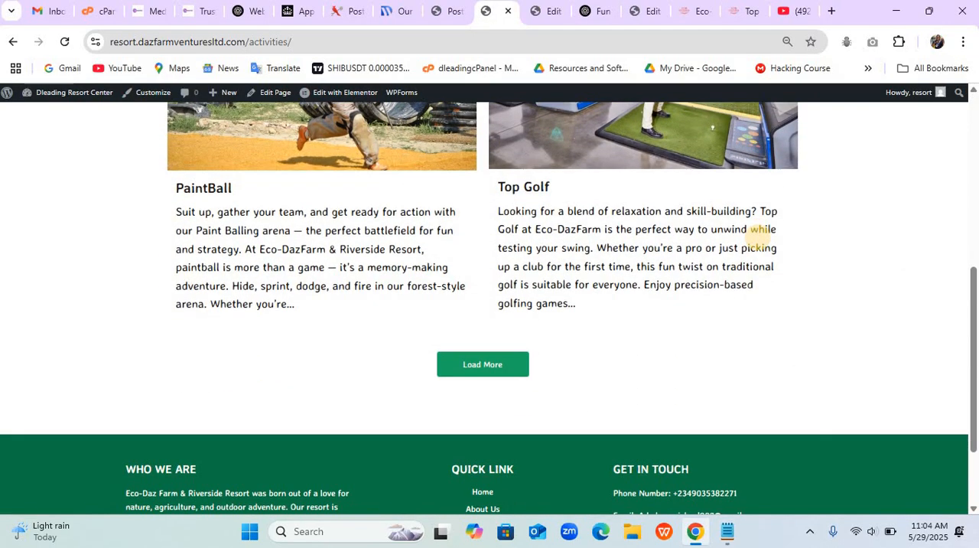
pyautogui.click(503, 363)
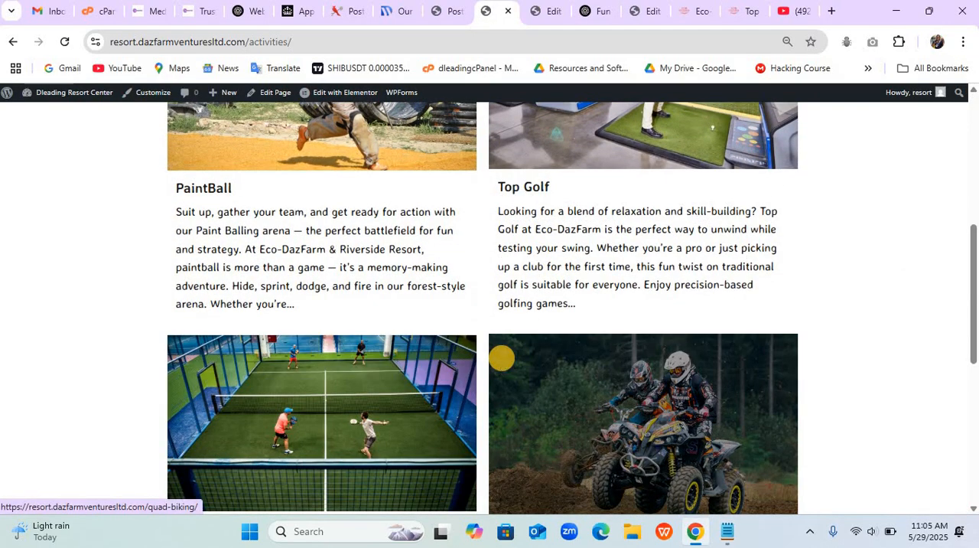
pyautogui.scroll(-4, 502, 357)
pyautogui.scroll(10, 502, 357)
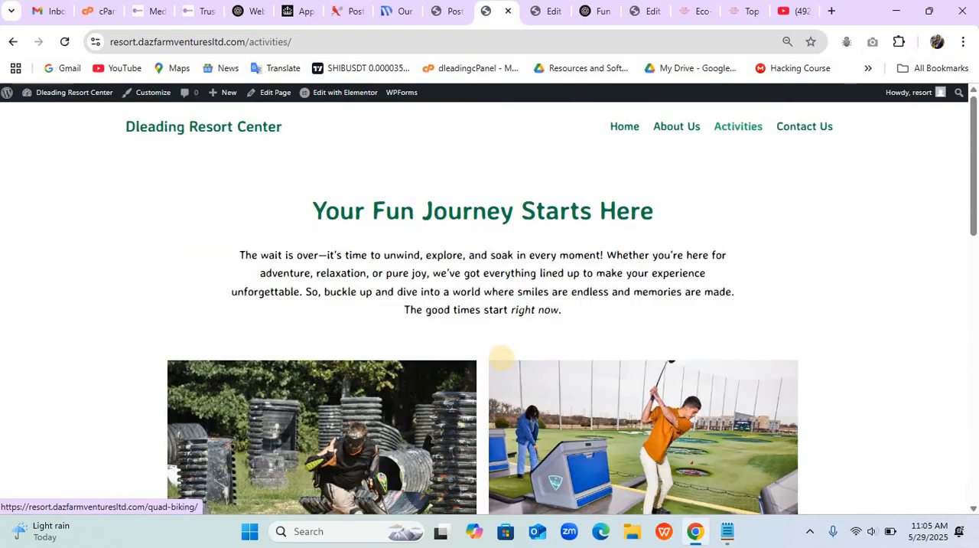